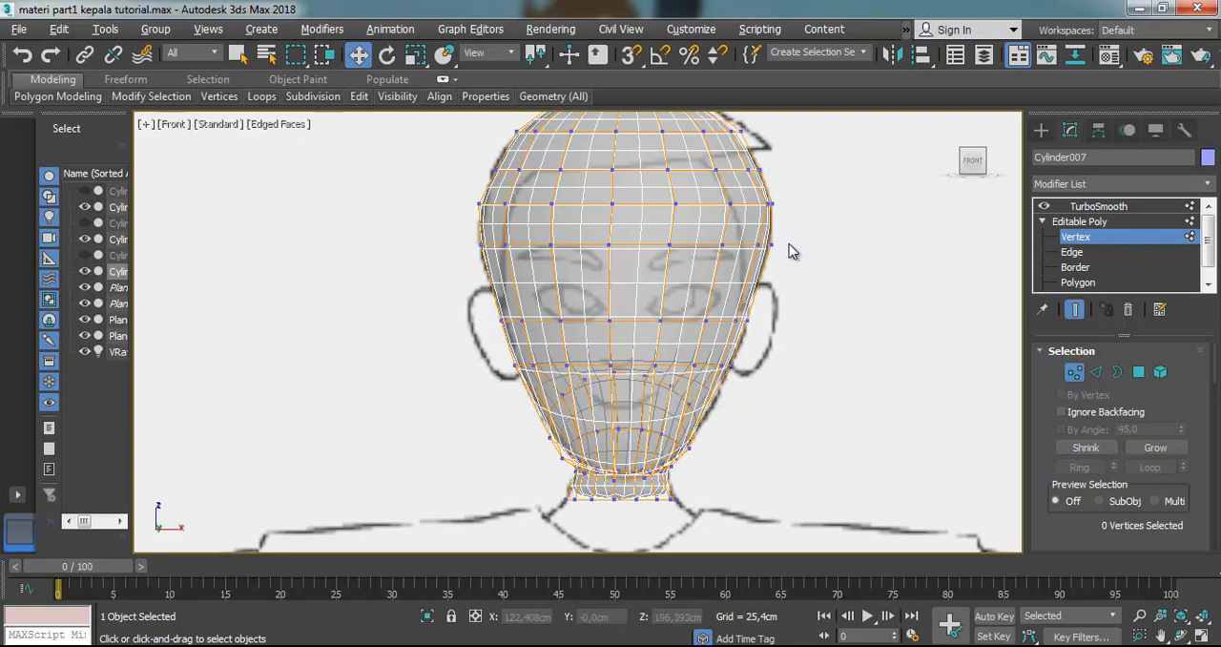
Turn off the TurboSmooth result on the head to work on its unsmoothed Editable Poly mesh
{"action": "left_click", "coordinate": [1043, 207]}
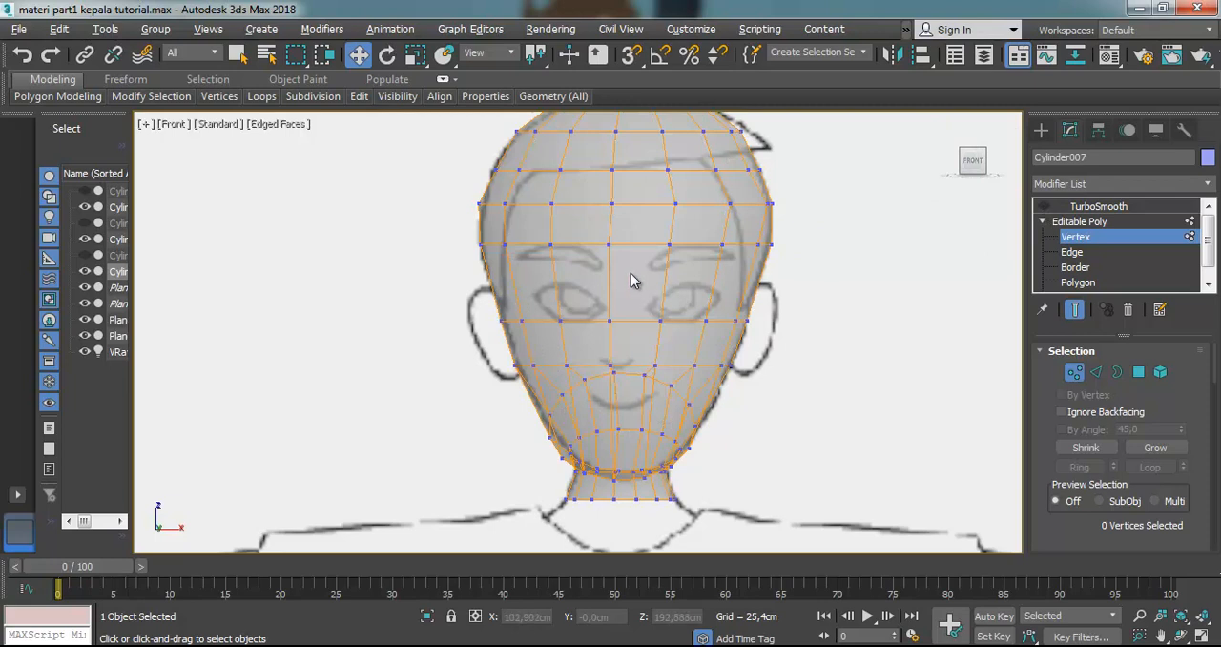
{"action": "scroll", "coordinate": [629, 310], "scroll_direction": "down", "scroll_amount": 2}
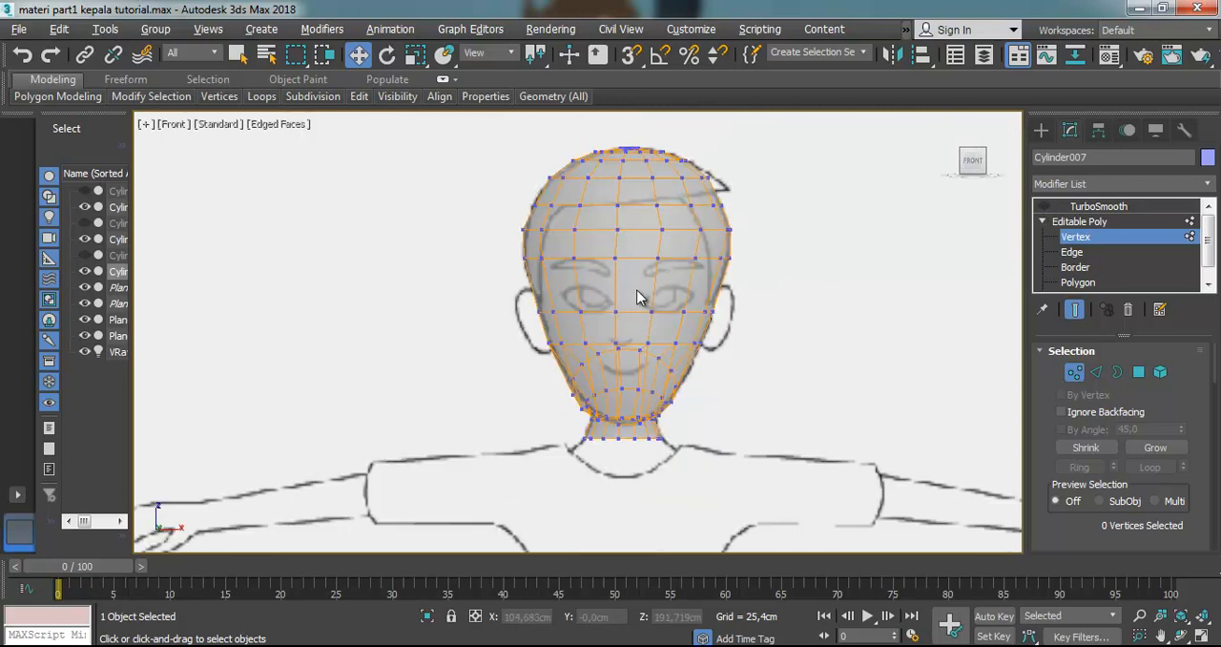
{"action": "scroll", "coordinate": [642, 286], "scroll_direction": "up", "scroll_amount": 3}
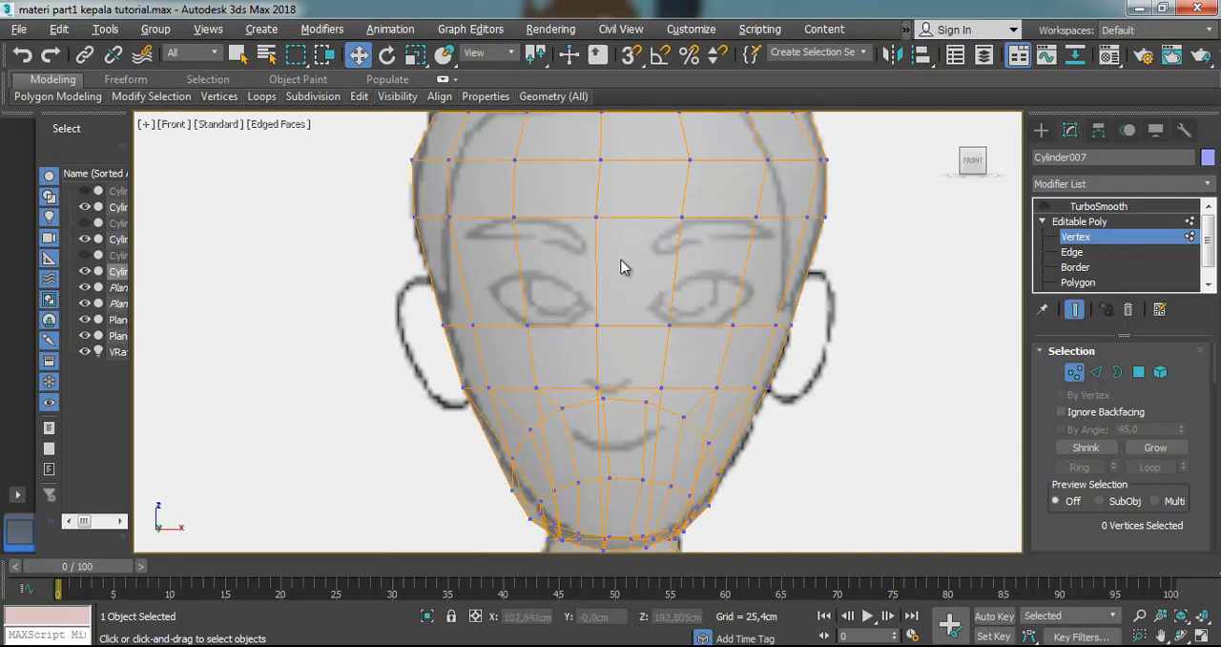
{"action": "scroll", "coordinate": [620, 267], "scroll_direction": "down", "scroll_amount": 2}
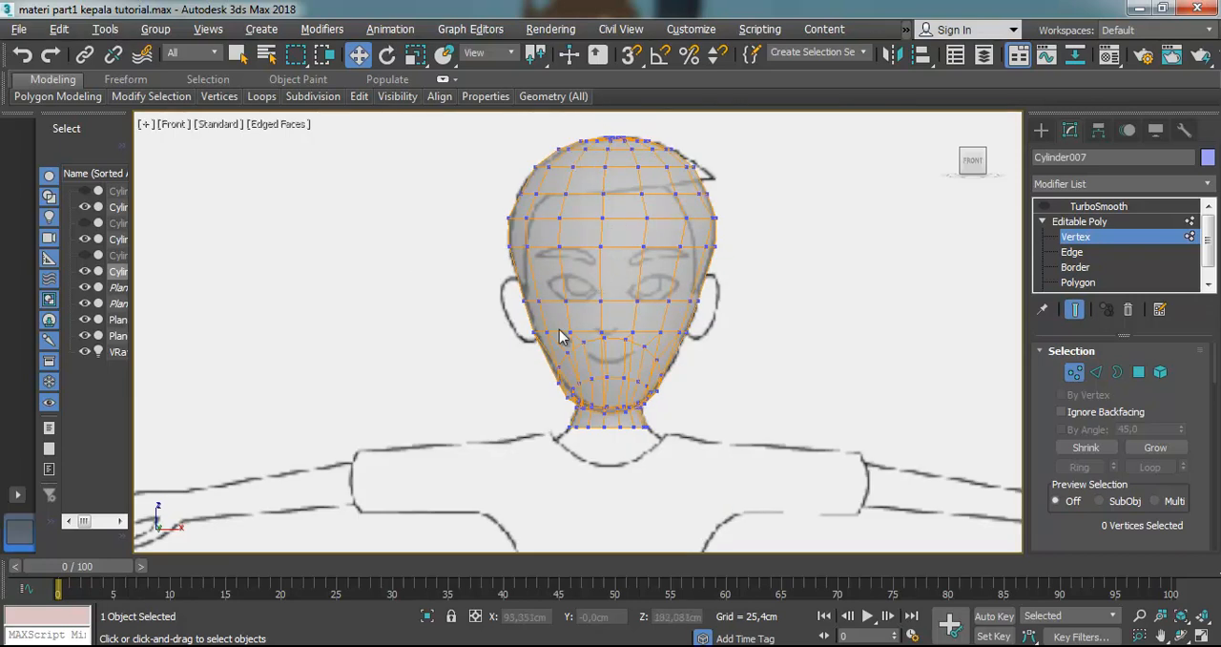
Delete the vertices on the front-view left half of the skull's top, including the crown vertices beside the centre line
{"action": "left_click_drag", "start_coordinate": [497, 159], "coordinate": [509, 170]}
{"action": "left_click_drag", "start_coordinate": [473, 121], "coordinate": [602, 160]}
{"action": "key", "text": "Delete"}
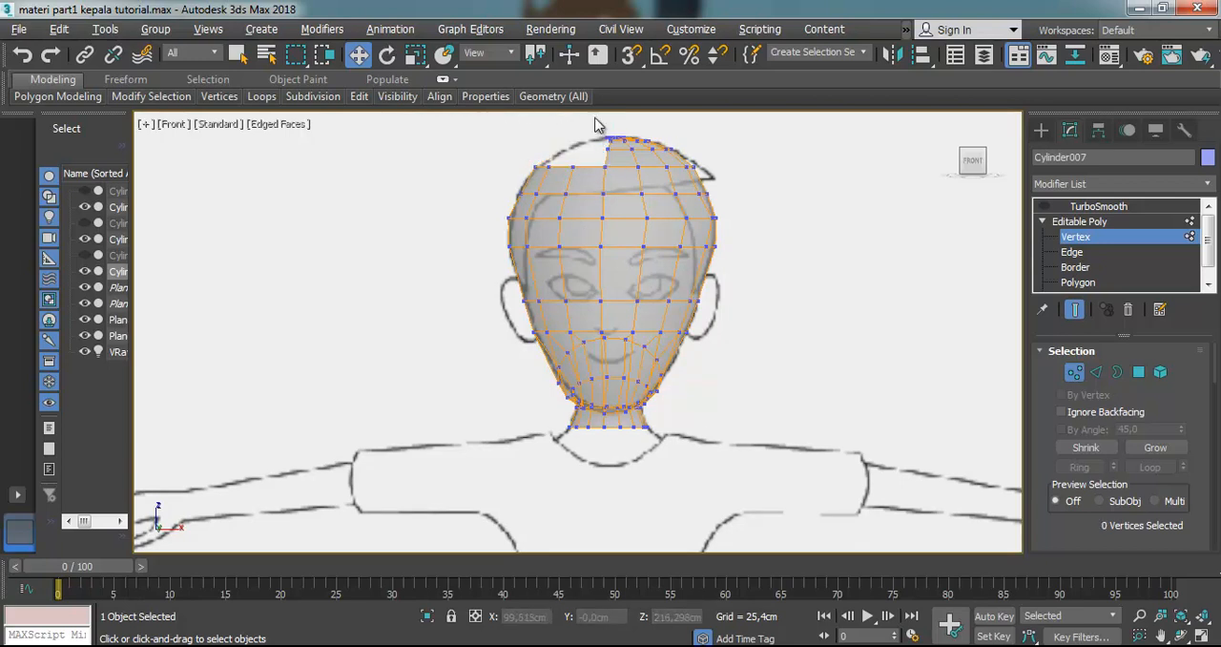
{"action": "scroll", "coordinate": [598, 129], "scroll_direction": "up", "scroll_amount": 7}
{"action": "scroll", "coordinate": [639, 192], "scroll_direction": "up", "scroll_amount": 3}
{"action": "left_click_drag", "start_coordinate": [638, 189], "coordinate": [729, 258]}
{"action": "key", "text": "Delete"}
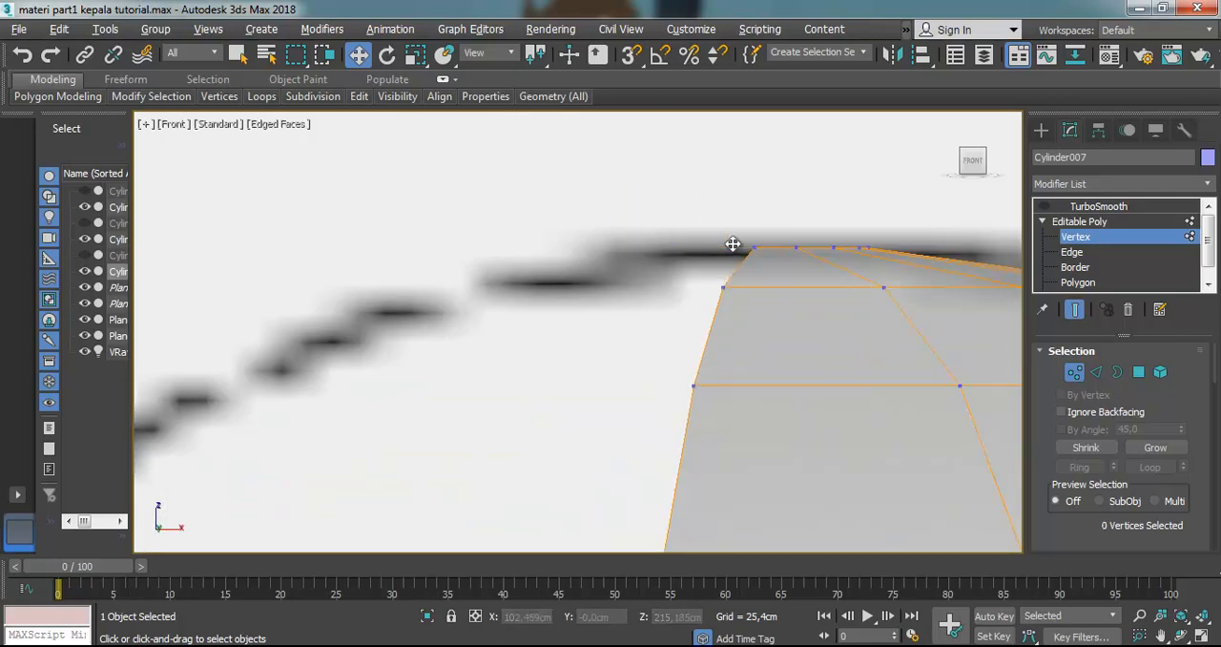
Delete the remaining front-view left-half vertices of the forehead, face, jaw and neck, keeping the centre line
{"action": "scroll", "coordinate": [673, 267], "scroll_direction": "down", "scroll_amount": 5}
{"action": "scroll", "coordinate": [672, 267], "scroll_direction": "down", "scroll_amount": 3}
{"action": "scroll", "coordinate": [537, 251], "scroll_direction": "up", "scroll_amount": 2}
{"action": "left_click_drag", "start_coordinate": [530, 240], "coordinate": [665, 401]}
{"action": "key", "text": "Delete"}
{"action": "scroll", "coordinate": [666, 401], "scroll_direction": "down", "scroll_amount": 5}
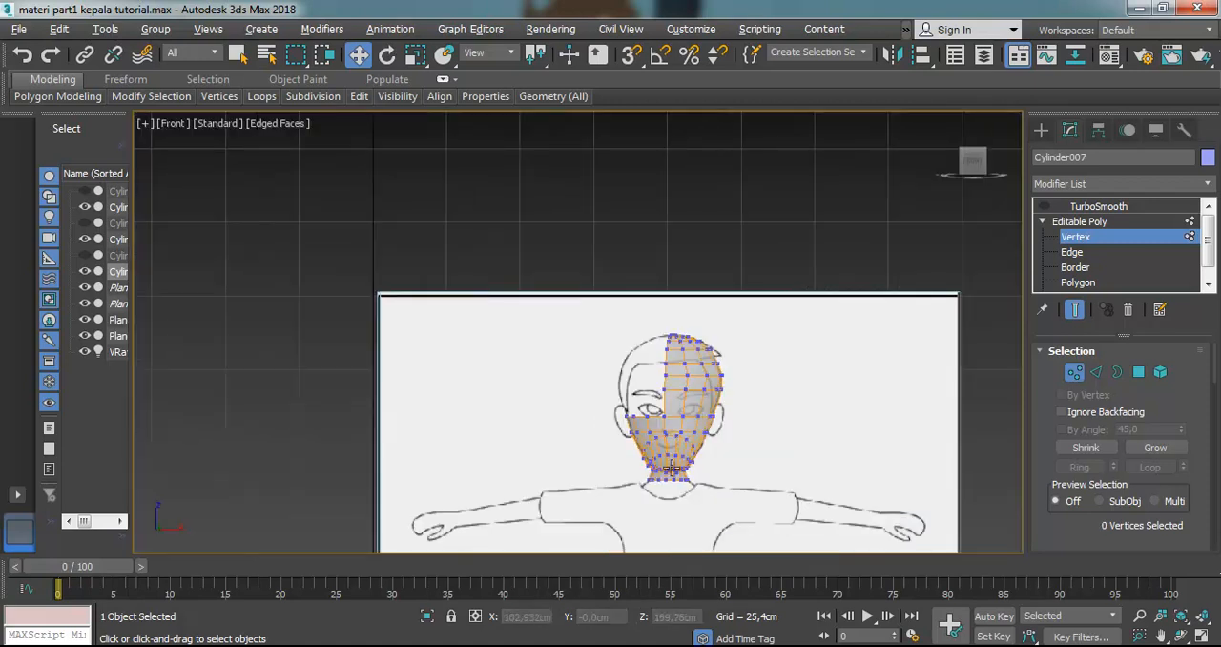
{"action": "scroll", "coordinate": [596, 398], "scroll_direction": "up", "scroll_amount": 4}
{"action": "left_click_drag", "start_coordinate": [489, 278], "coordinate": [639, 555]}
{"action": "key", "text": "Delete"}
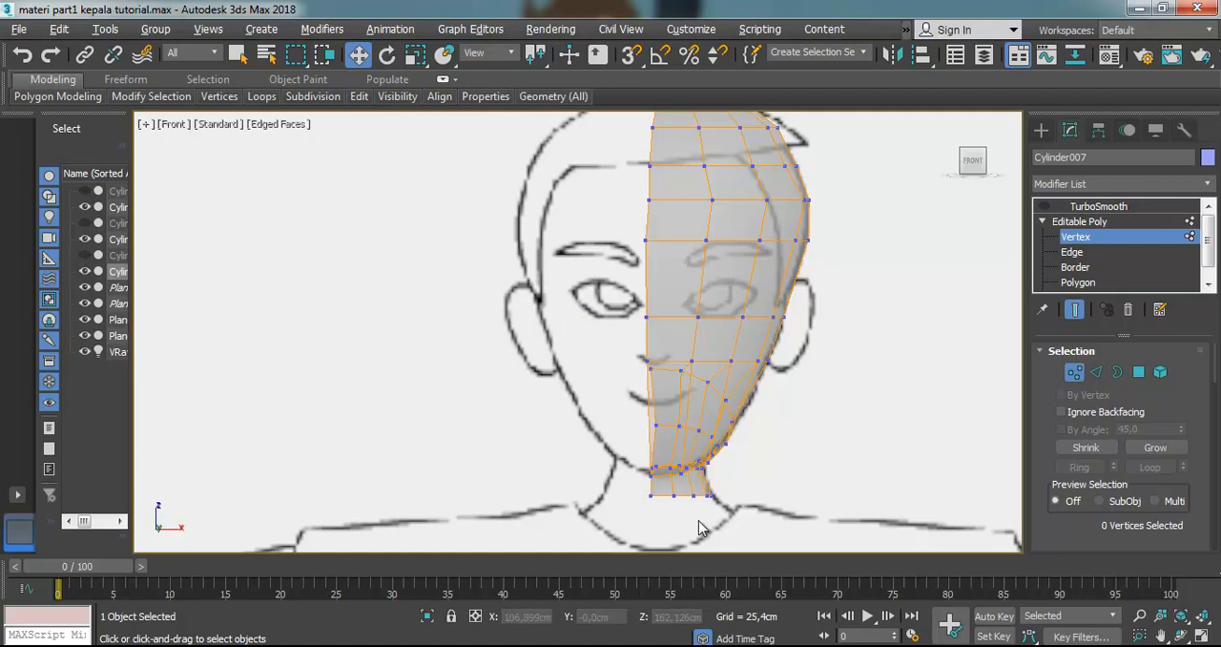
{"action": "scroll", "coordinate": [706, 376], "scroll_direction": "down", "scroll_amount": 5}
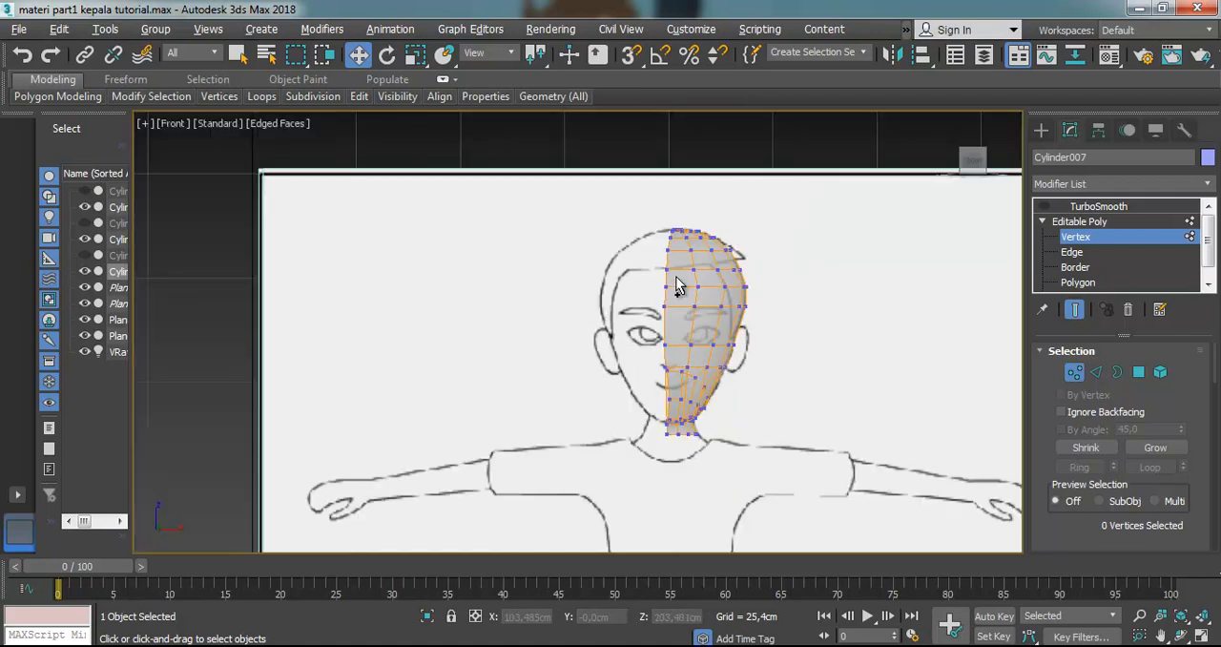
Select all vertices along the half head's open centre edge, from the crown to the neck
{"action": "left_click_drag", "start_coordinate": [626, 205], "coordinate": [679, 286]}
{"action": "scroll", "coordinate": [674, 303], "scroll_direction": "up", "scroll_amount": 5}
{"action": "left_click", "coordinate": [622, 155]}
{"action": "scroll", "coordinate": [668, 144], "scroll_direction": "up", "scroll_amount": 8}
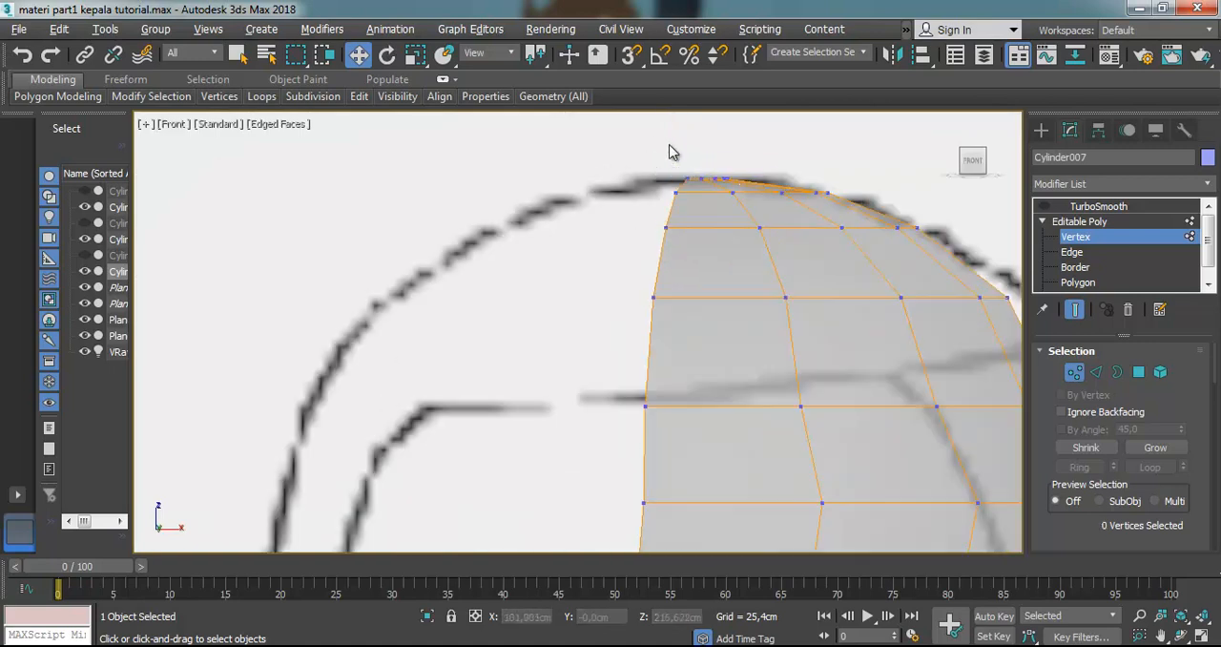
{"action": "scroll", "coordinate": [648, 174], "scroll_direction": "up", "scroll_amount": 2}
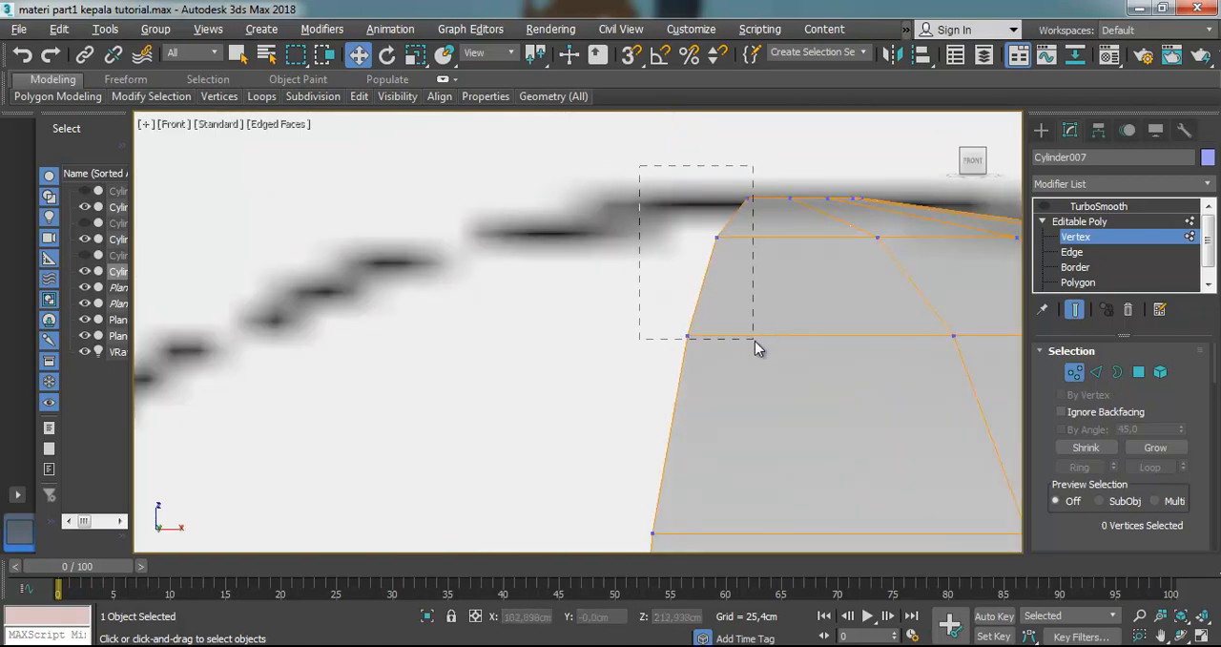
{"action": "left_click_drag", "start_coordinate": [756, 339], "coordinate": [757, 340]}
{"action": "scroll", "coordinate": [757, 343], "scroll_direction": "down", "scroll_amount": 6}
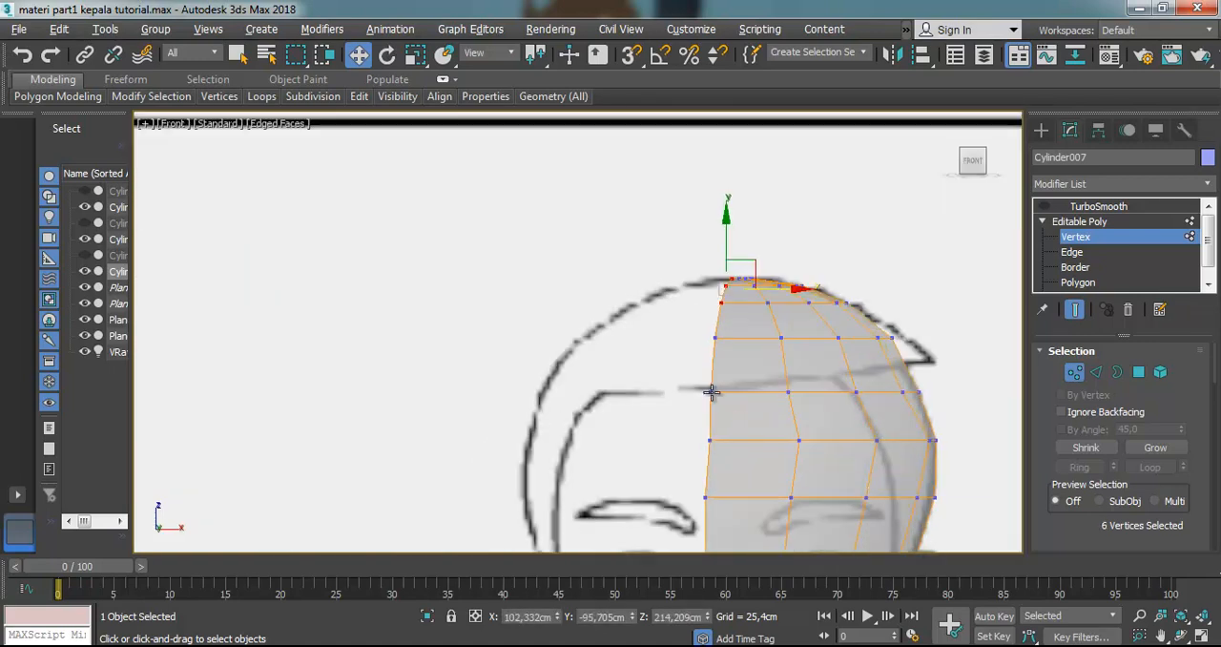
{"action": "left_click_drag", "start_coordinate": [734, 379], "coordinate": [739, 504], "text": "ctrl"}
{"action": "scroll", "coordinate": [739, 504], "scroll_direction": "down", "scroll_amount": 5}
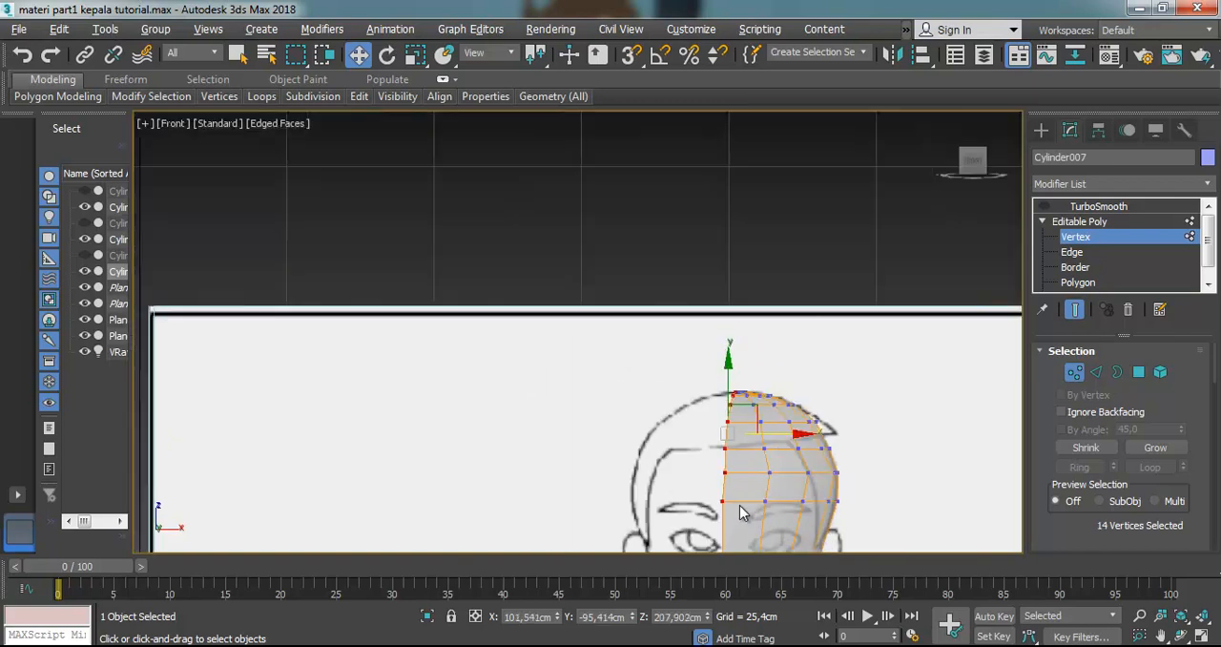
{"action": "scroll", "coordinate": [738, 529], "scroll_direction": "up", "scroll_amount": 5}
{"action": "scroll", "coordinate": [703, 496], "scroll_direction": "down", "scroll_amount": 6}
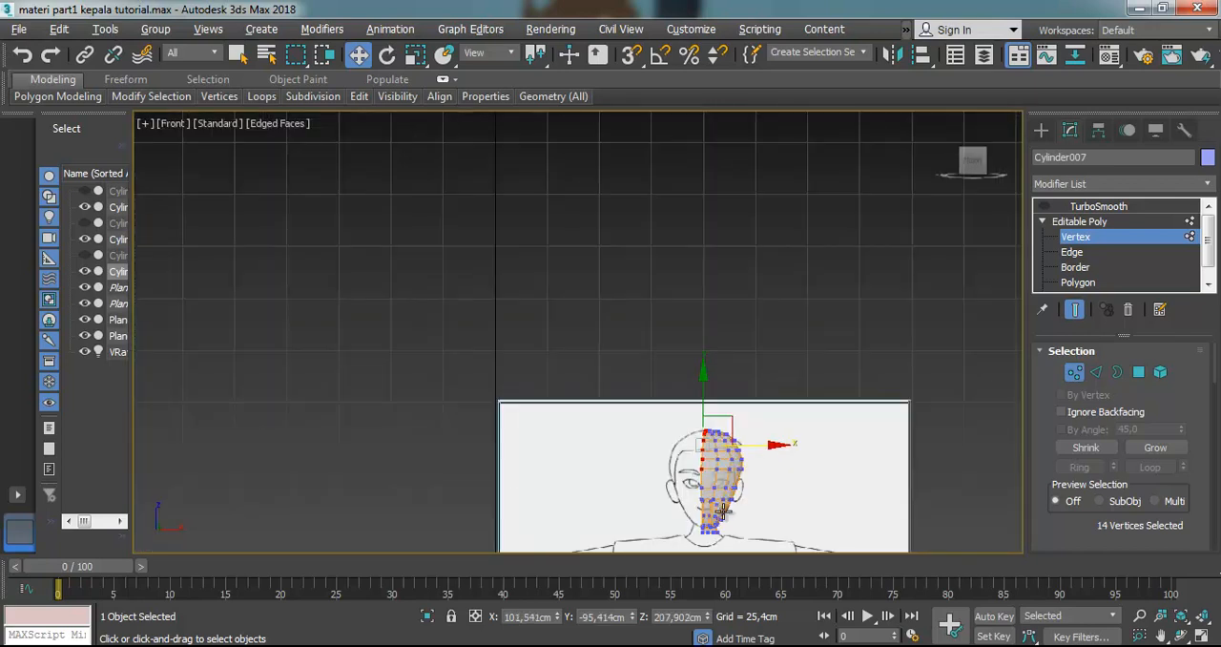
{"action": "scroll", "coordinate": [722, 500], "scroll_direction": "up", "scroll_amount": 4}
{"action": "left_click_drag", "start_coordinate": [651, 405], "coordinate": [682, 586]}
{"action": "scroll", "coordinate": [685, 506], "scroll_direction": "up", "scroll_amount": 3}
{"action": "scroll", "coordinate": [671, 329], "scroll_direction": "down", "scroll_amount": 3}
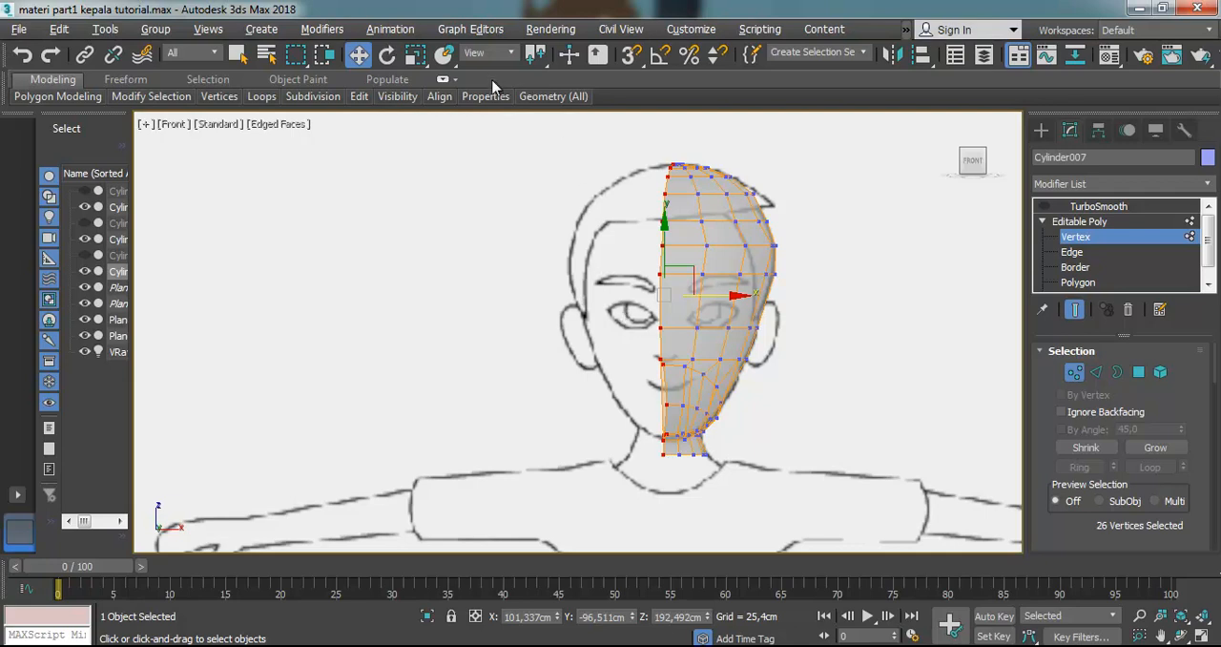
Flatten the selected centre-edge vertices into a straight vertical line by repeatedly scaling them down along the X axis
{"action": "scroll", "coordinate": [678, 158], "scroll_direction": "up", "scroll_amount": 4}
{"action": "scroll", "coordinate": [678, 157], "scroll_direction": "down", "scroll_amount": 2}
{"action": "scroll", "coordinate": [681, 421], "scroll_direction": "down", "scroll_amount": 3}
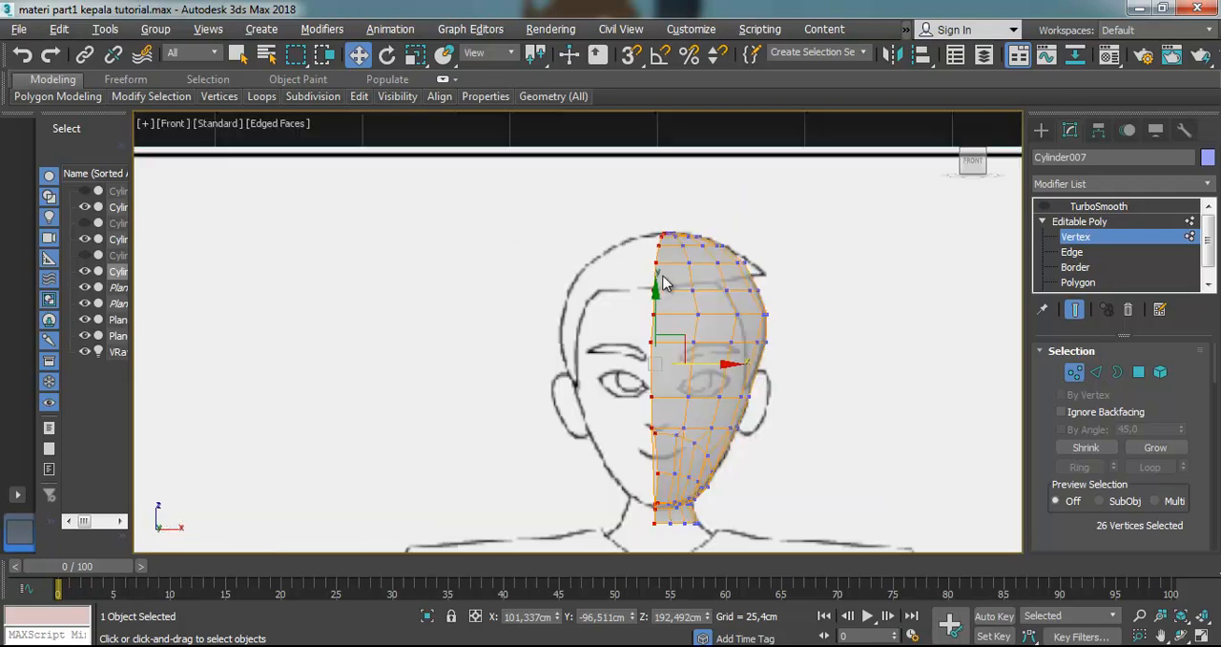
{"action": "scroll", "coordinate": [677, 505], "scroll_direction": "down", "scroll_amount": 2}
{"action": "scroll", "coordinate": [672, 410], "scroll_direction": "up", "scroll_amount": 6}
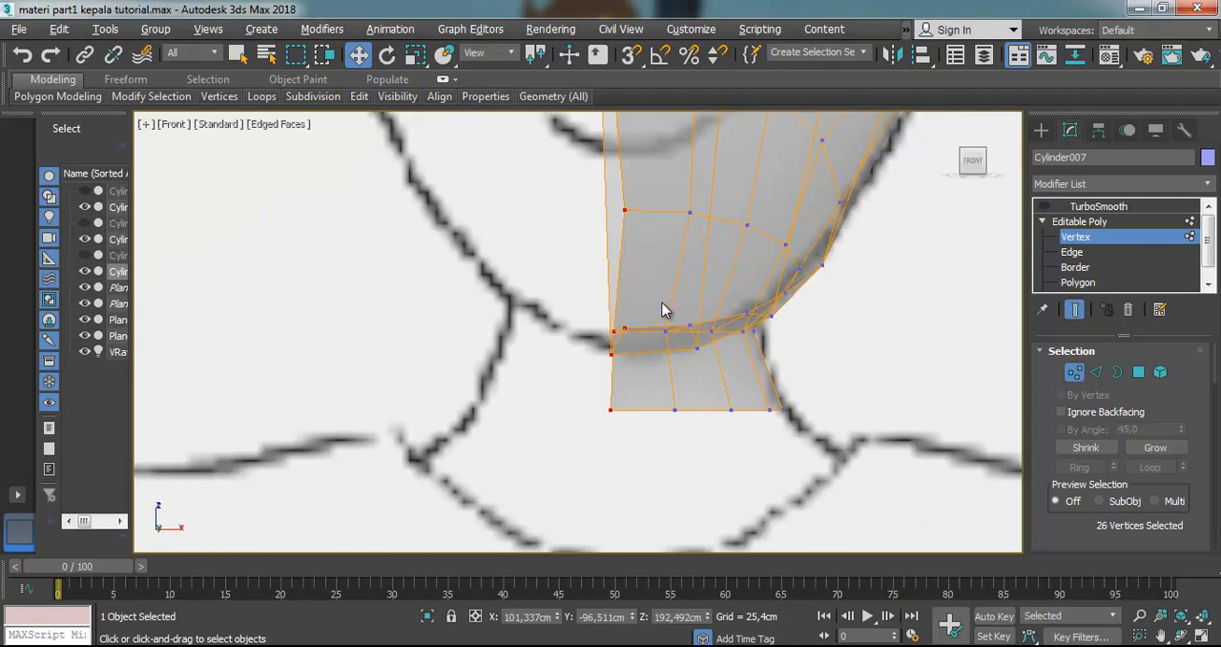
{"action": "scroll", "coordinate": [664, 309], "scroll_direction": "down", "scroll_amount": 5}
{"action": "scroll", "coordinate": [668, 220], "scroll_direction": "up", "scroll_amount": 4}
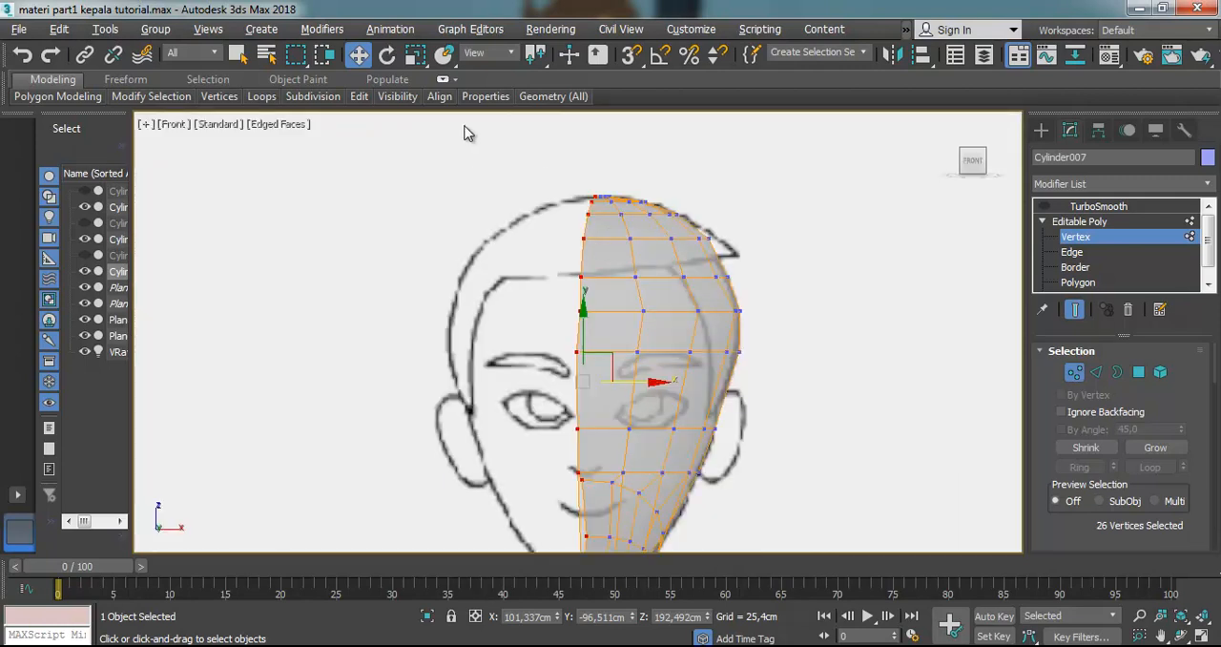
{"action": "left_click", "coordinate": [414, 57]}
{"action": "left_click_drag", "start_coordinate": [660, 381], "coordinate": [480, 381]}
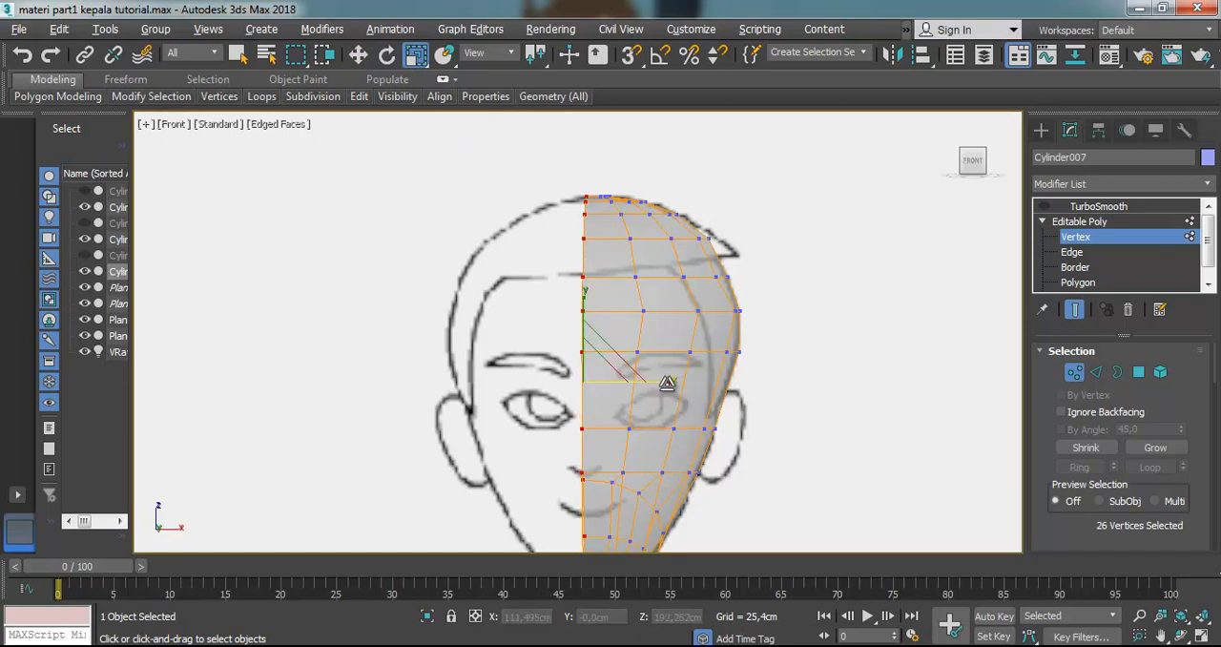
{"action": "left_click_drag", "start_coordinate": [668, 390], "coordinate": [410, 392]}
{"action": "left_click_drag", "start_coordinate": [663, 384], "coordinate": [1177, 359]}
{"action": "left_click_drag", "start_coordinate": [662, 384], "coordinate": [107, 381]}
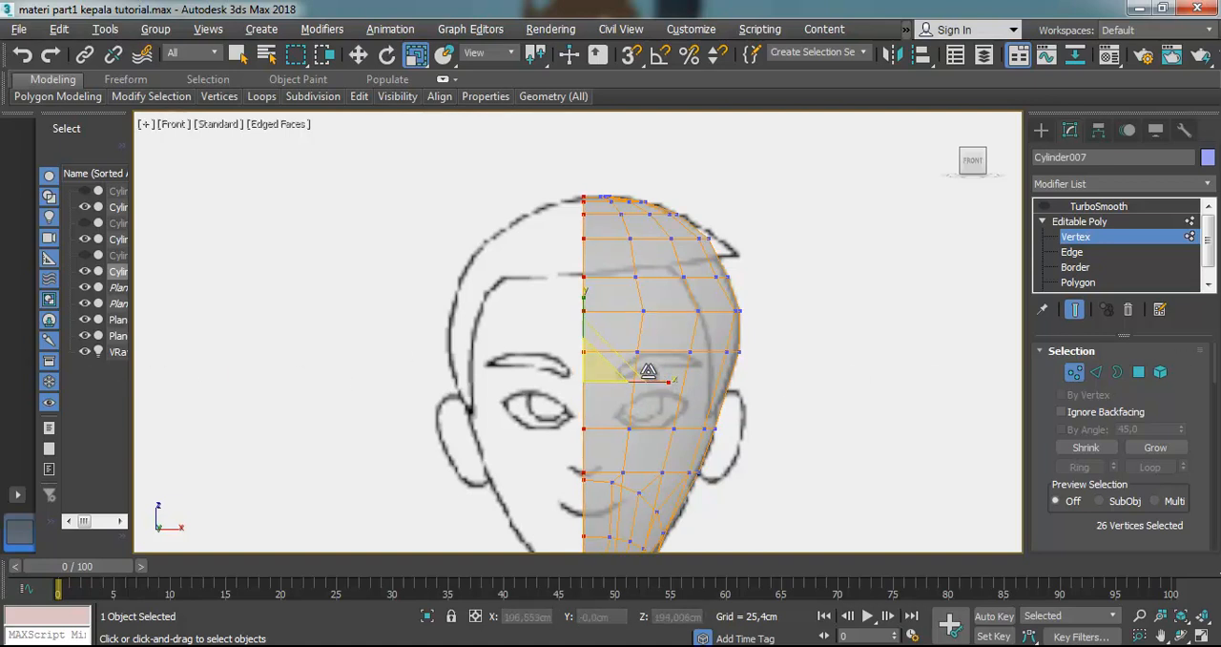
{"action": "left_click", "coordinate": [668, 380]}
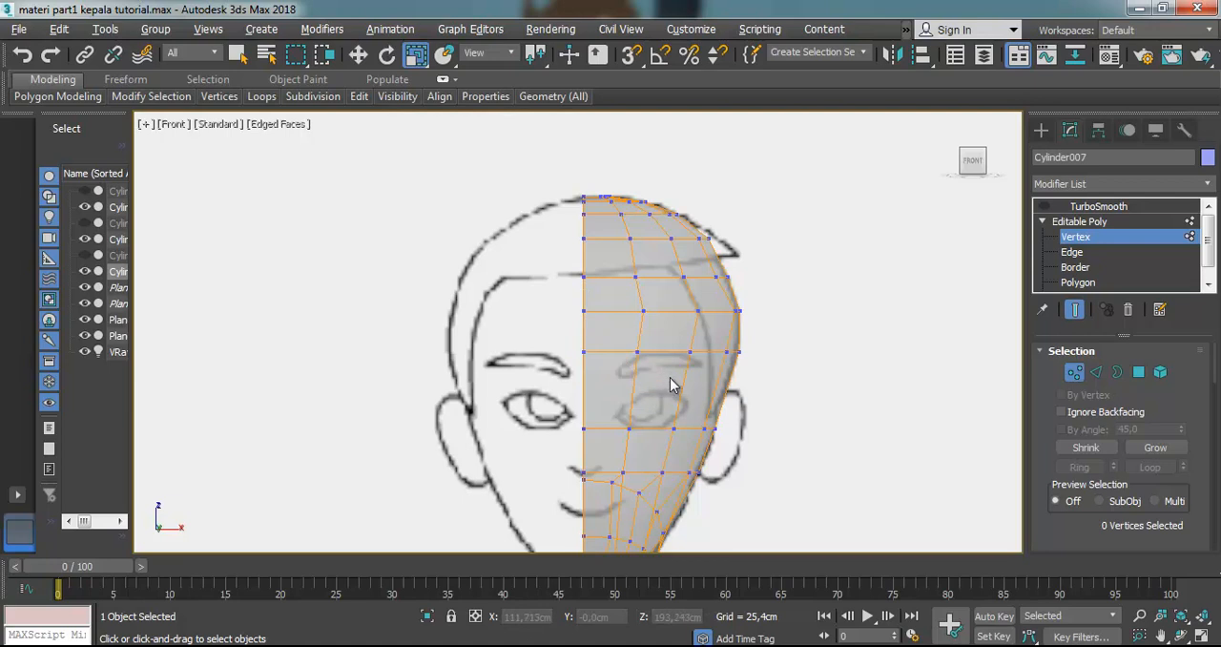
Reselect the centre-edge vertices from crown to neck and scale them along X once more to straighten the seam
{"action": "left_click_drag", "start_coordinate": [554, 179], "coordinate": [597, 551]}
{"action": "scroll", "coordinate": [597, 548], "scroll_direction": "down", "scroll_amount": 5}
{"action": "scroll", "coordinate": [598, 549], "scroll_direction": "up", "scroll_amount": 4}
{"action": "scroll", "coordinate": [567, 416], "scroll_direction": "up", "scroll_amount": 3}
{"action": "left_click_drag", "start_coordinate": [531, 363], "coordinate": [558, 469], "text": "ctrl"}
{"action": "scroll", "coordinate": [601, 236], "scroll_direction": "down", "scroll_amount": 5}
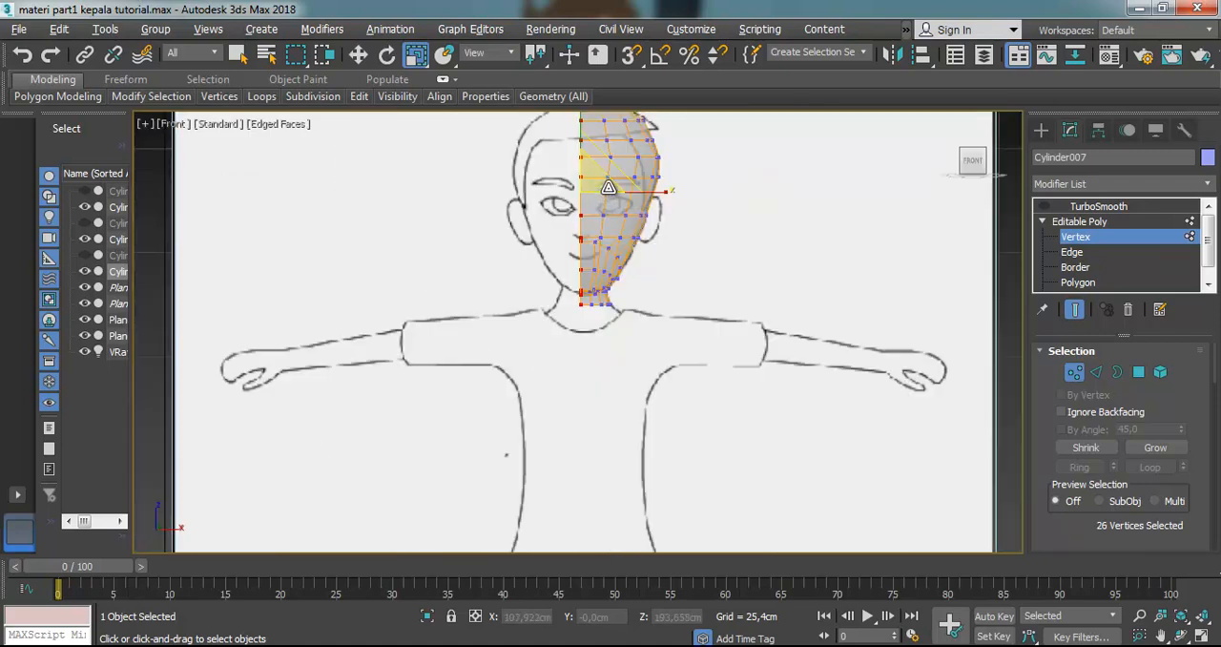
{"action": "scroll", "coordinate": [630, 243], "scroll_direction": "up", "scroll_amount": 4}
{"action": "left_click_drag", "start_coordinate": [622, 196], "coordinate": [355, 201]}
Move the centre-edge vertices along X to about 102.3 cm, at the middle of the reference face, and deselect them
{"action": "left_click", "coordinate": [359, 55]}
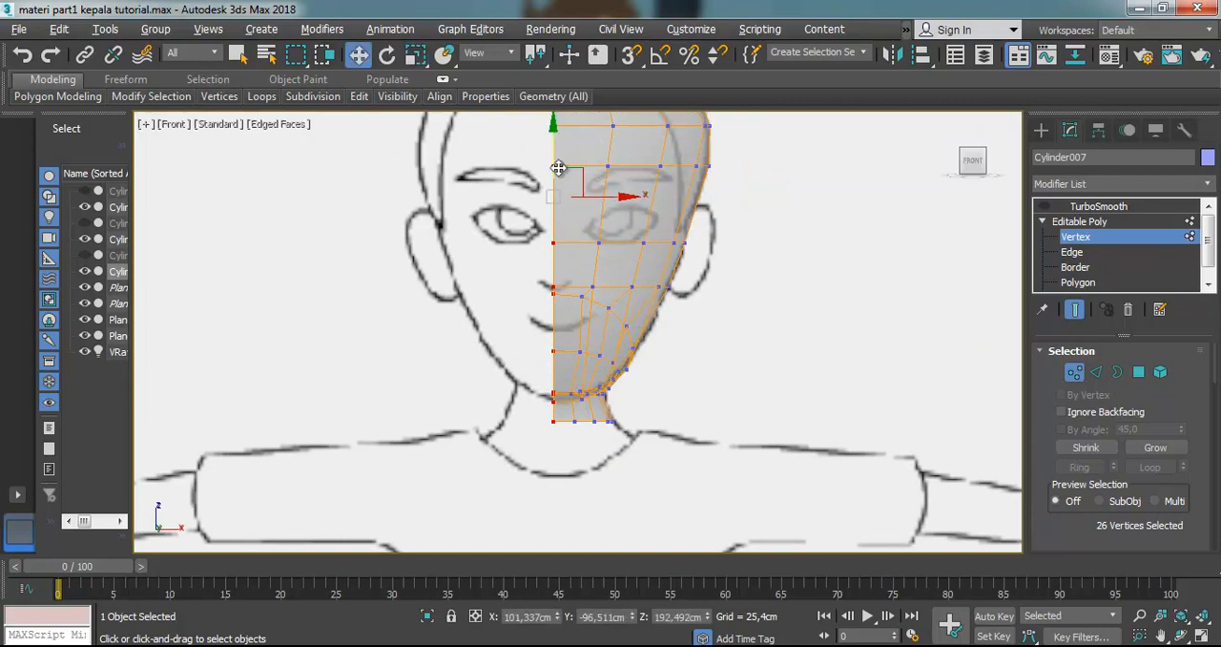
{"action": "left_click_drag", "start_coordinate": [614, 196], "coordinate": [626, 196]}
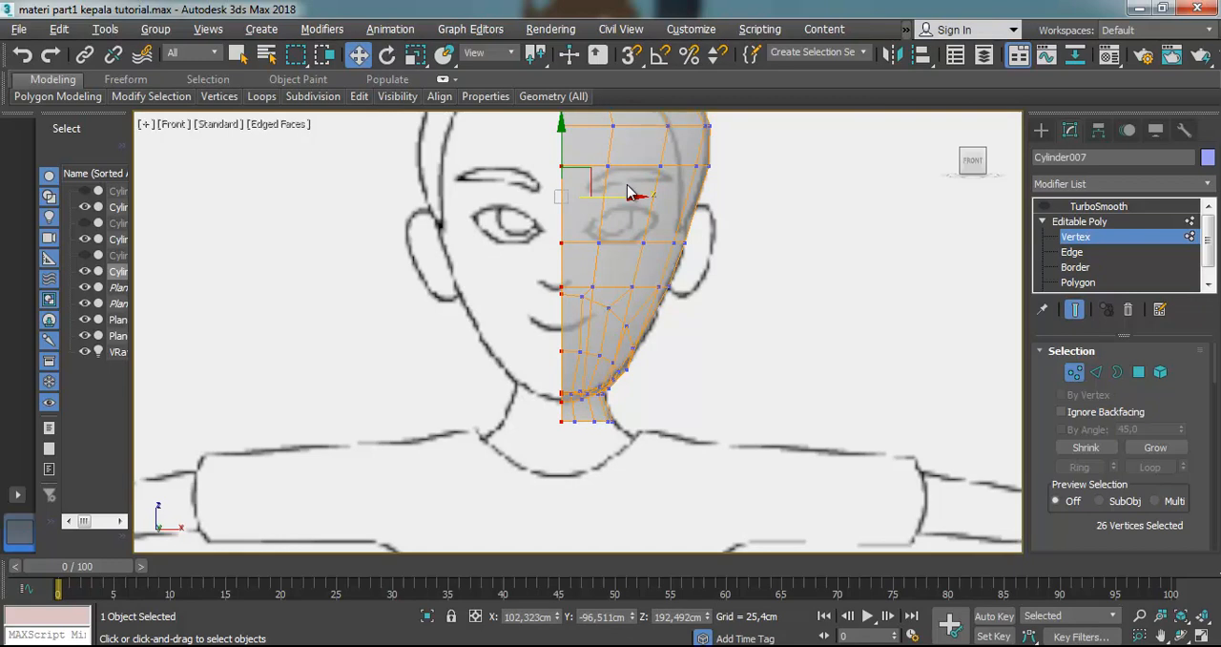
{"action": "left_click", "coordinate": [780, 203]}
{"action": "scroll", "coordinate": [763, 181], "scroll_direction": "down", "scroll_amount": 5}
{"action": "scroll", "coordinate": [746, 152], "scroll_direction": "up", "scroll_amount": 6}
{"action": "left_click", "coordinate": [1159, 635]}
{"action": "left_click_drag", "start_coordinate": [769, 332], "coordinate": [746, 479]}
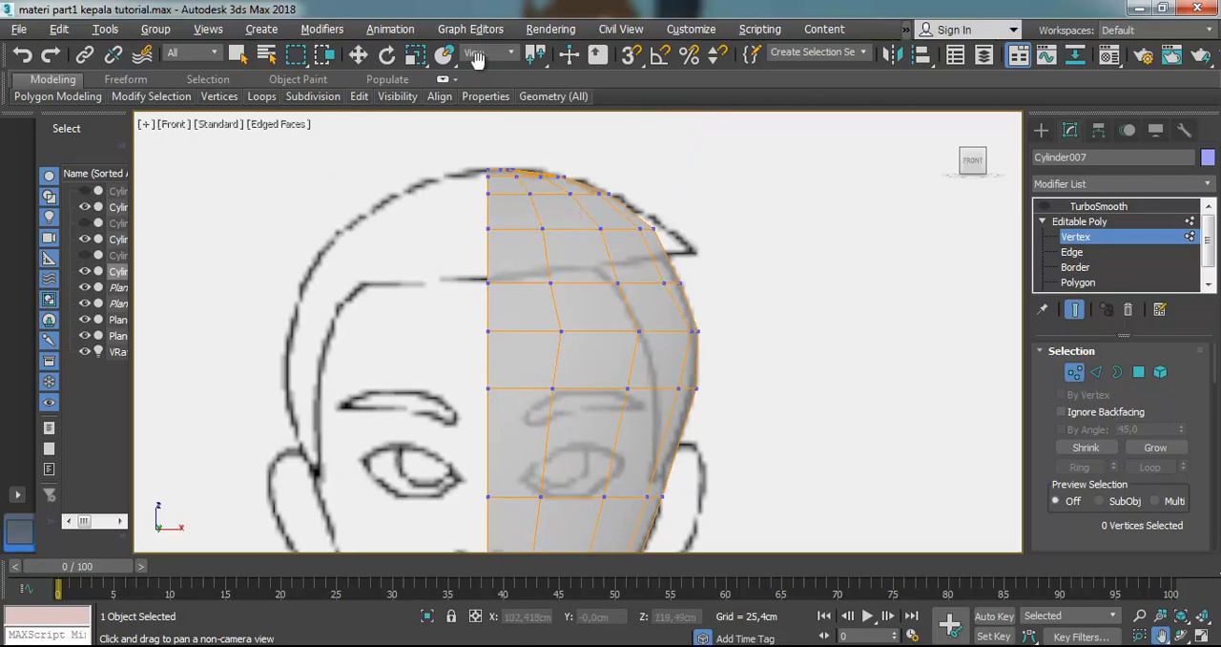
{"action": "left_click", "coordinate": [359, 57]}
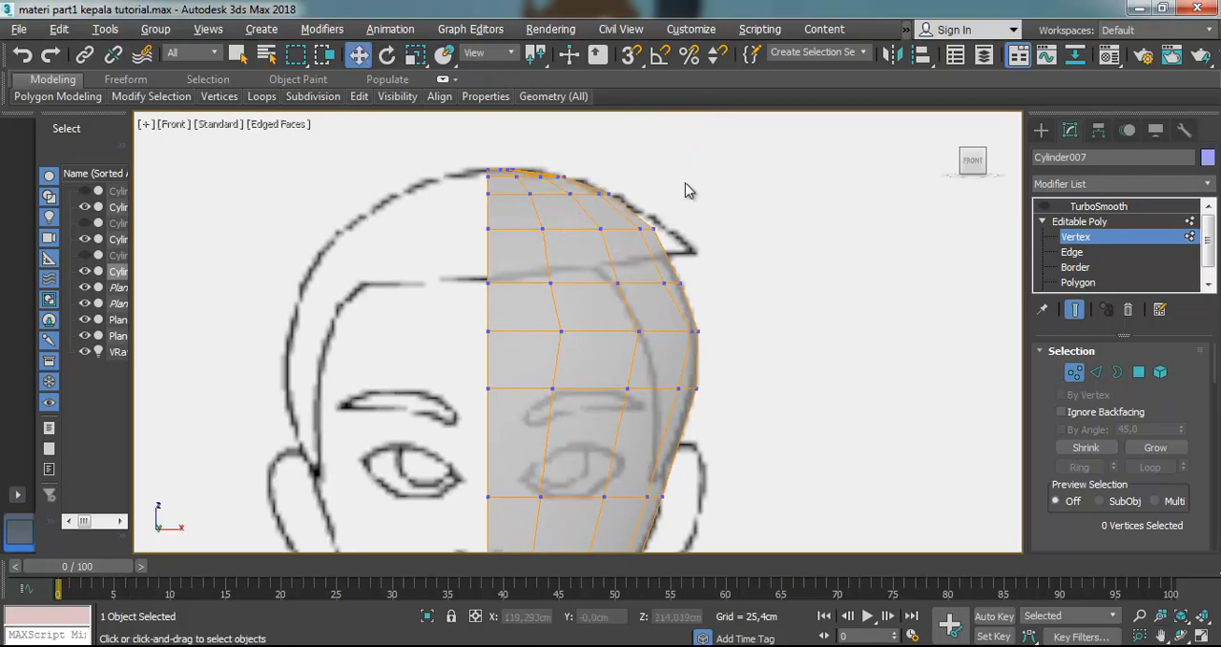
{"action": "scroll", "coordinate": [625, 272], "scroll_direction": "down", "scroll_amount": 5}
{"action": "scroll", "coordinate": [629, 325], "scroll_direction": "up", "scroll_amount": 4}
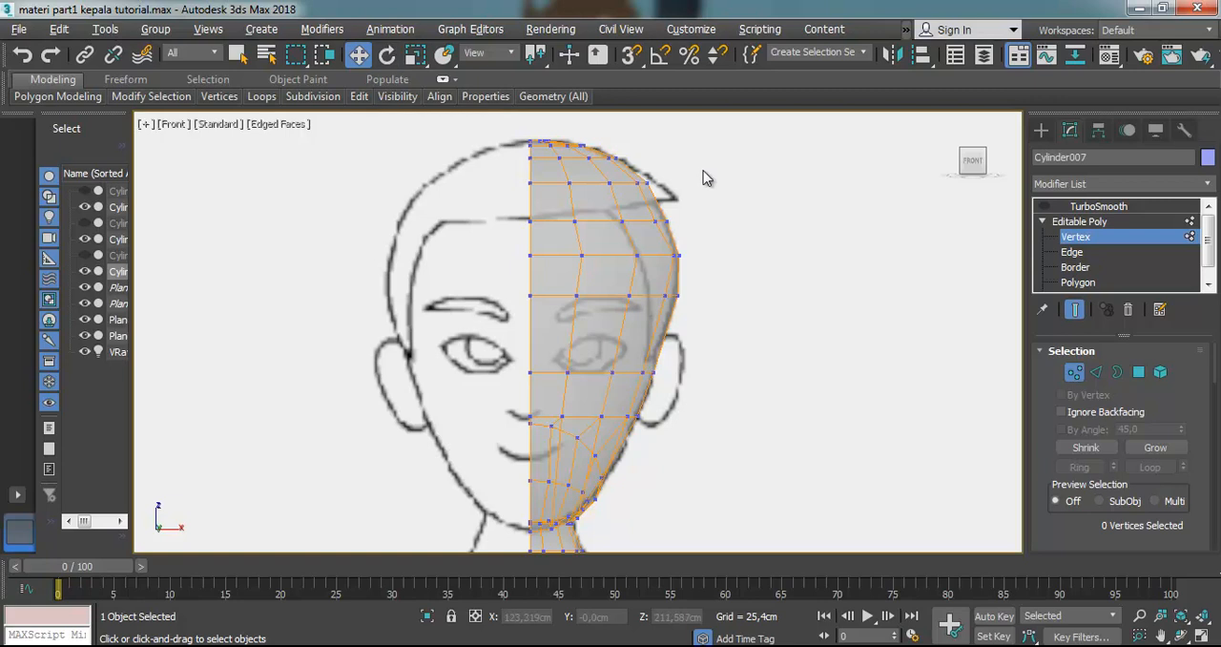
Add a Symmetry modifier above TurboSmooth to mirror the half head across the X axis
{"action": "left_click", "coordinate": [1107, 208]}
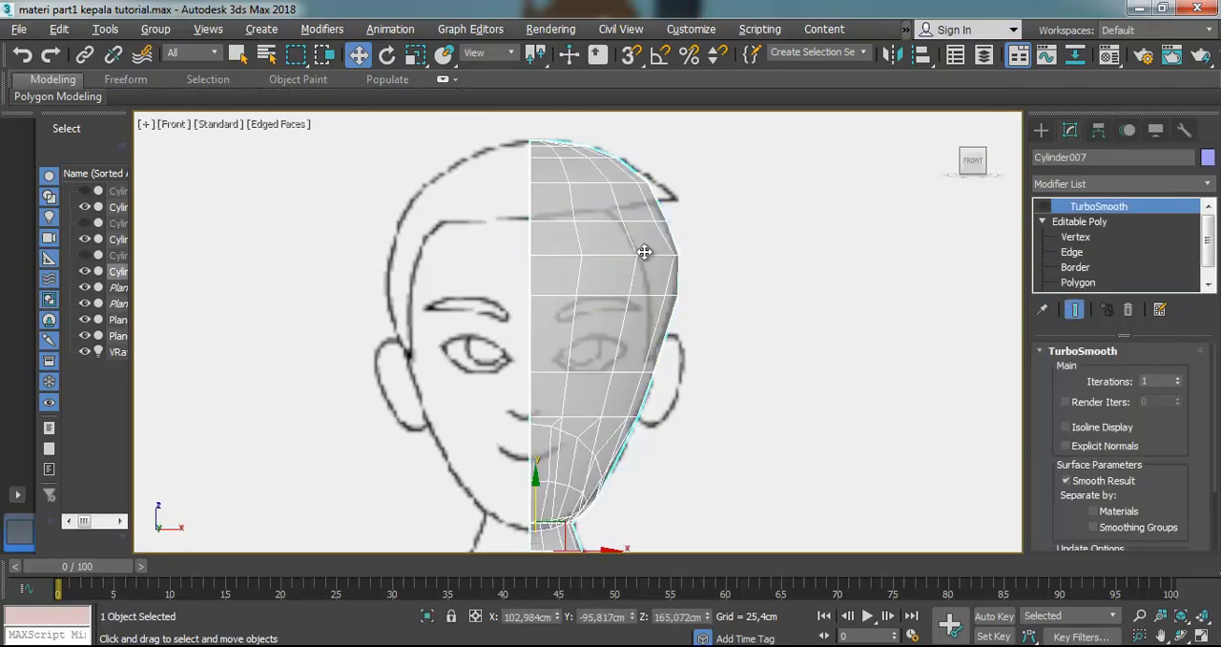
{"action": "left_click", "coordinate": [1088, 184]}
{"action": "type", "text": "sy"}
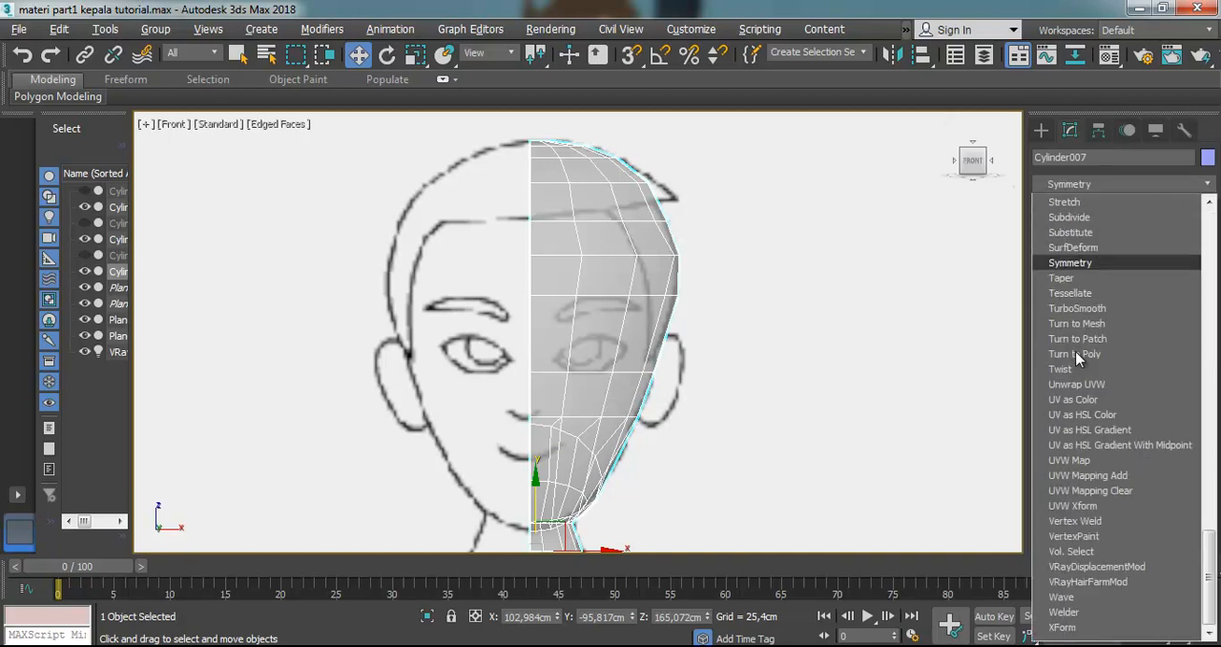
{"action": "left_click", "coordinate": [1096, 263]}
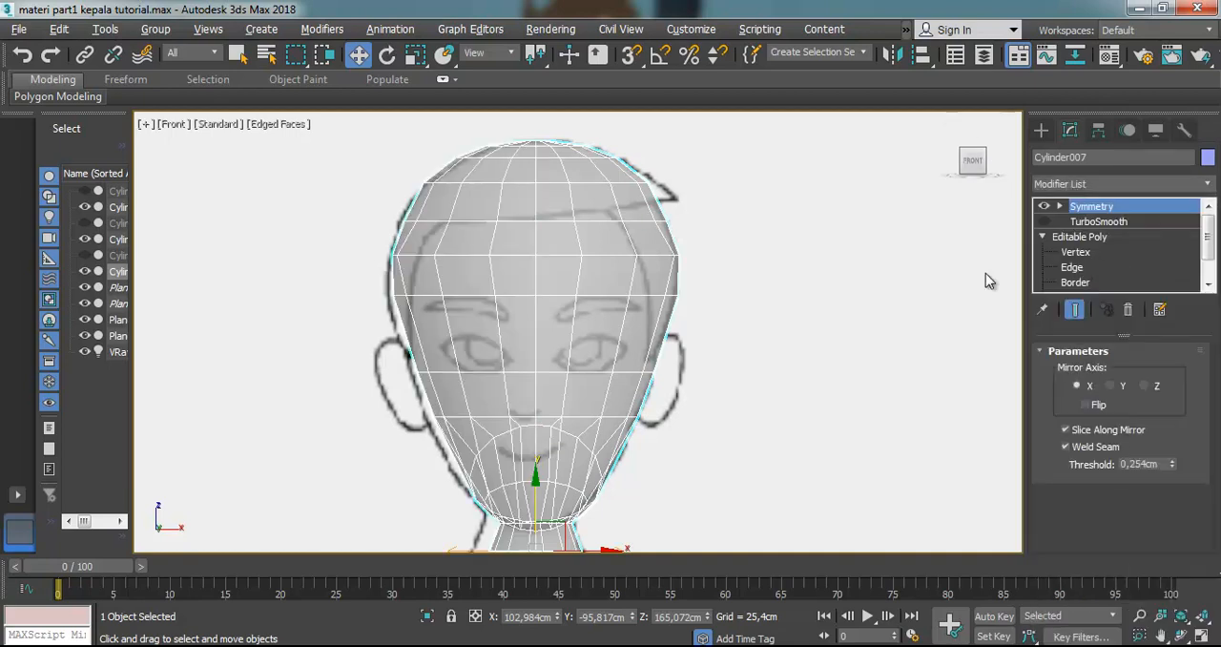
Examine the mirrored head against the reference, toggling the Symmetry result off and on to compare
{"action": "left_click", "coordinate": [830, 264]}
{"action": "left_click", "coordinate": [516, 227]}
{"action": "scroll", "coordinate": [550, 277], "scroll_direction": "up", "scroll_amount": 2}
{"action": "scroll", "coordinate": [551, 278], "scroll_direction": "down", "scroll_amount": 2}
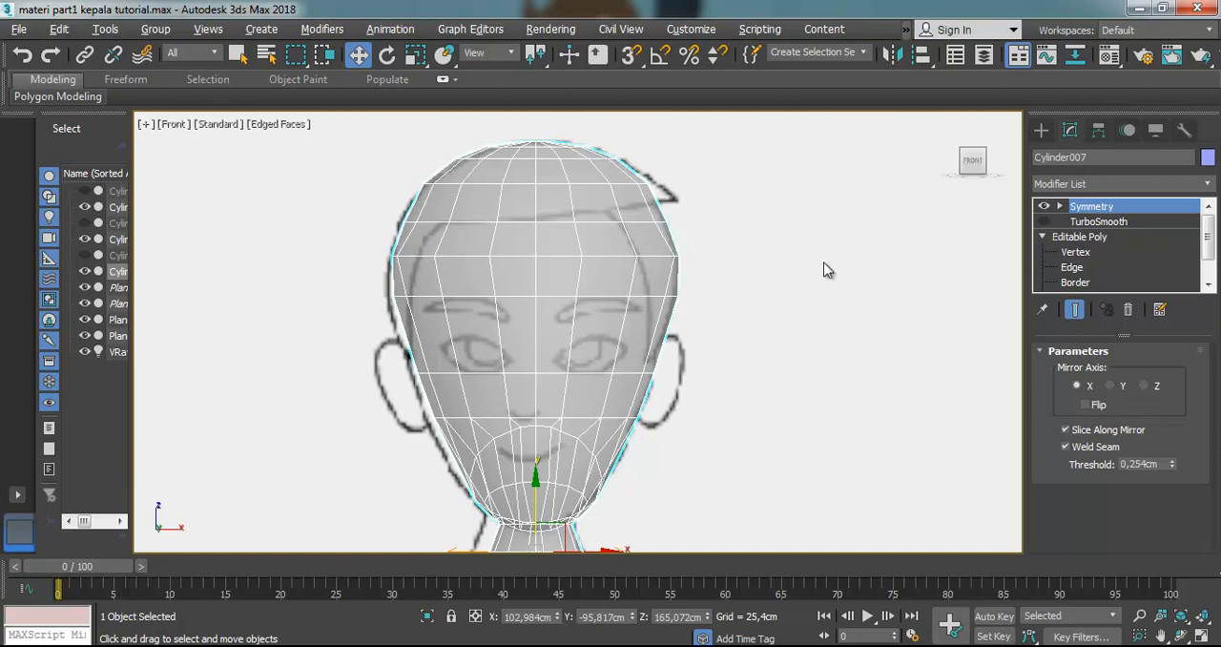
{"action": "left_click", "coordinate": [750, 330]}
{"action": "left_click", "coordinate": [621, 333]}
{"action": "scroll", "coordinate": [618, 334], "scroll_direction": "down", "scroll_amount": 3}
{"action": "scroll", "coordinate": [611, 370], "scroll_direction": "up", "scroll_amount": 4}
{"action": "scroll", "coordinate": [612, 370], "scroll_direction": "up", "scroll_amount": 2}
{"action": "left_click", "coordinate": [1043, 208]}
{"action": "left_click", "coordinate": [1043, 208]}
{"action": "left_click", "coordinate": [1044, 208]}
{"action": "left_click", "coordinate": [1043, 208]}
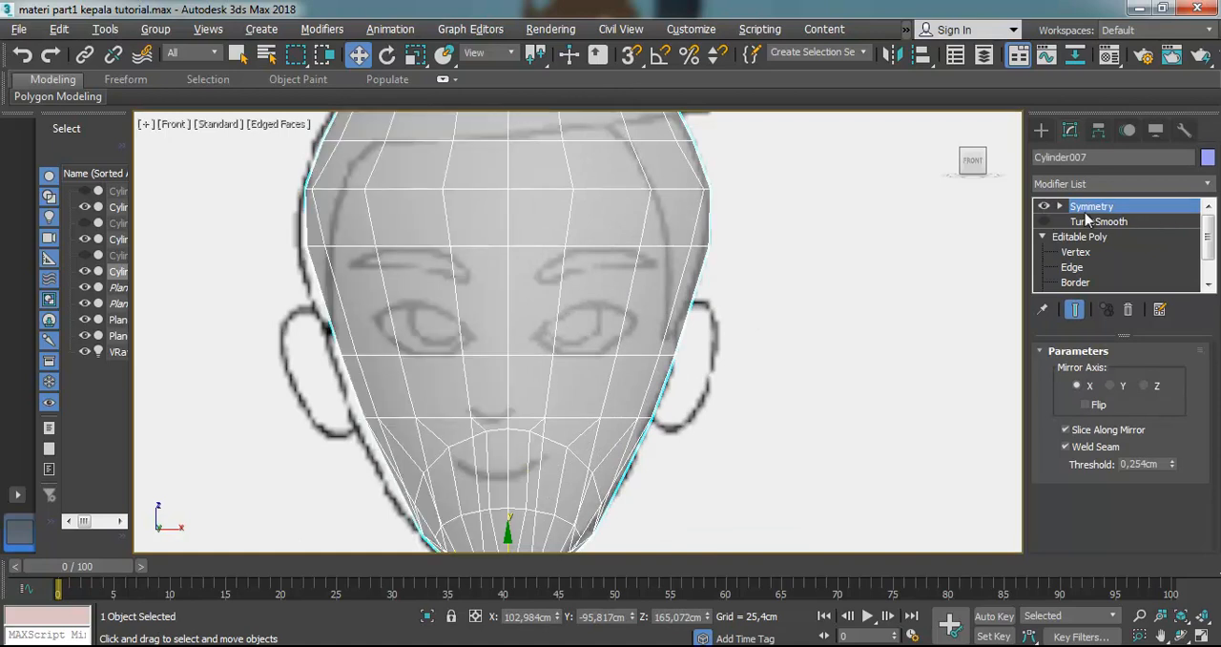
Enter the Symmetry modifier's Mirror sub-object level and raise the weld seam threshold to 0.381 cm
{"action": "left_click", "coordinate": [1058, 206]}
{"action": "left_click", "coordinate": [1083, 222]}
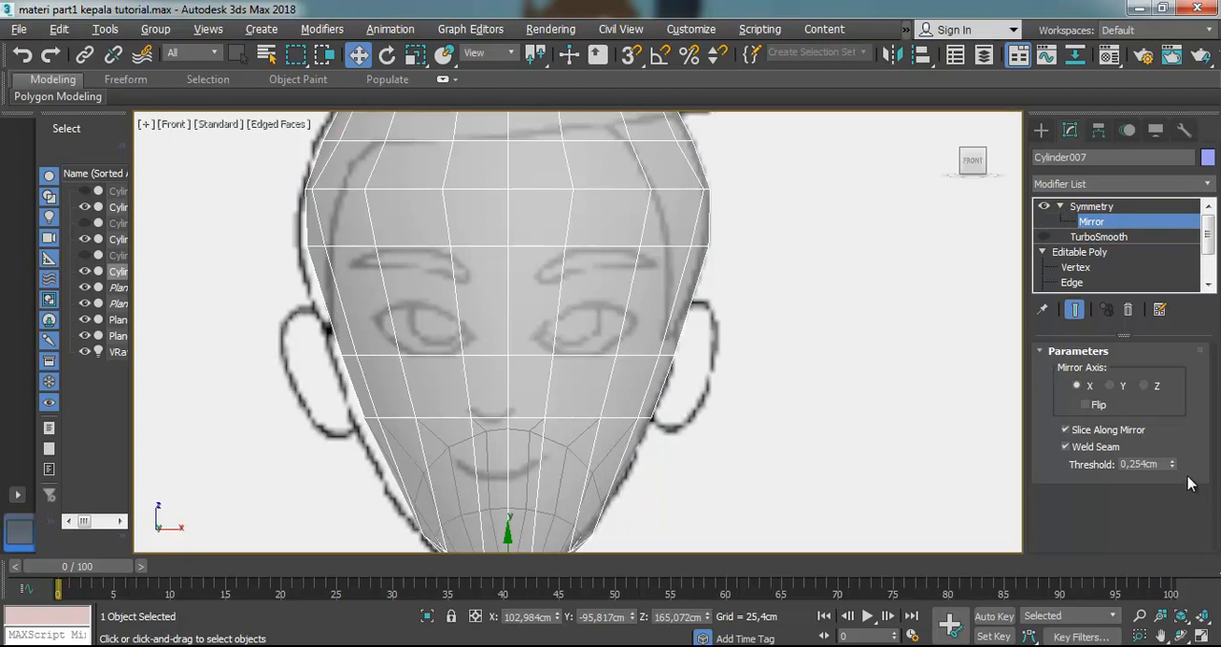
{"action": "left_click_drag", "start_coordinate": [1173, 464], "coordinate": [1173, 450]}
{"action": "scroll", "coordinate": [508, 417], "scroll_direction": "down", "scroll_amount": 3}
{"action": "scroll", "coordinate": [548, 470], "scroll_direction": "up", "scroll_amount": 2}
Shift the Symmetry mirror plane along X to about 102.2 cm and return to the modifier's top level
{"action": "left_click_drag", "start_coordinate": [544, 471], "coordinate": [536, 475]}
{"action": "scroll", "coordinate": [543, 428], "scroll_direction": "up", "scroll_amount": 5}
{"action": "scroll", "coordinate": [416, 336], "scroll_direction": "down", "scroll_amount": 4}
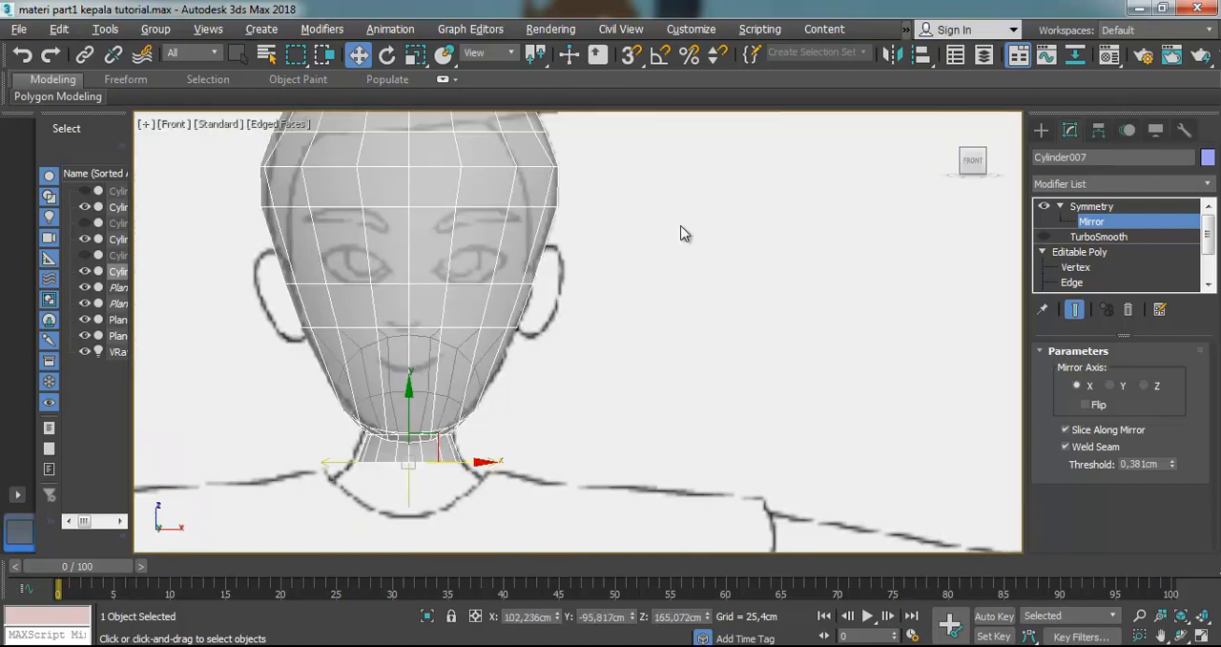
{"action": "left_click", "coordinate": [1091, 206]}
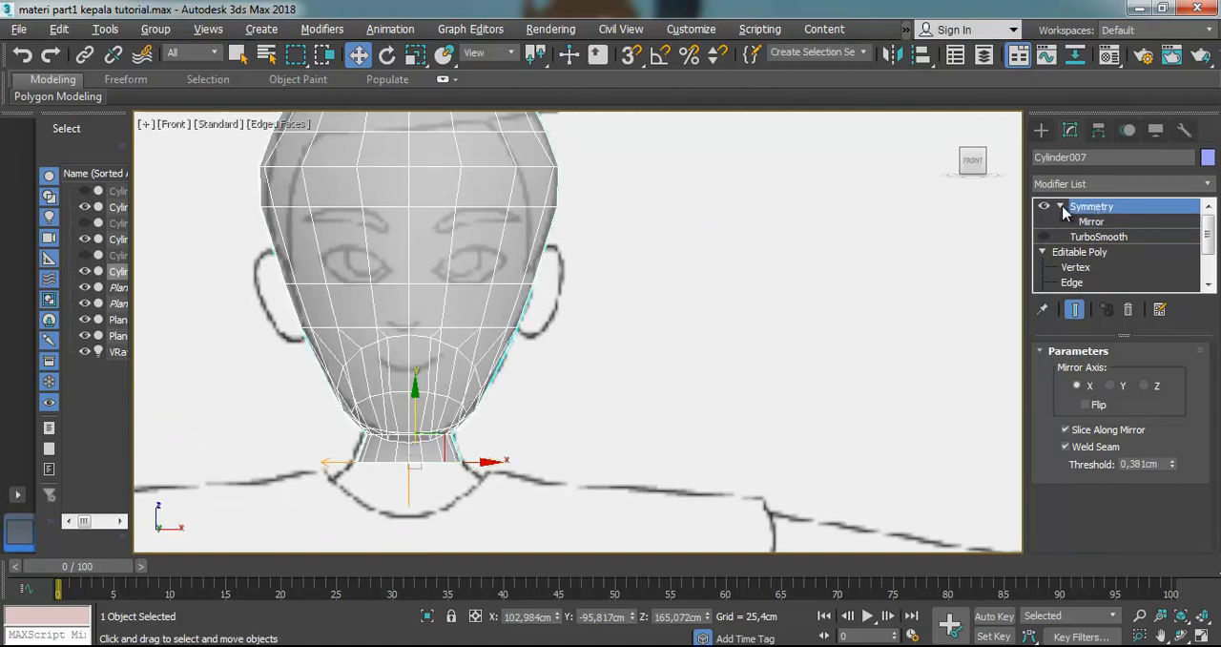
Reselect the head mesh and select the eye-area polygon of the modelled half at the Editable Poly's Polygon level
{"action": "left_click", "coordinate": [1059, 206]}
{"action": "left_click", "coordinate": [829, 263]}
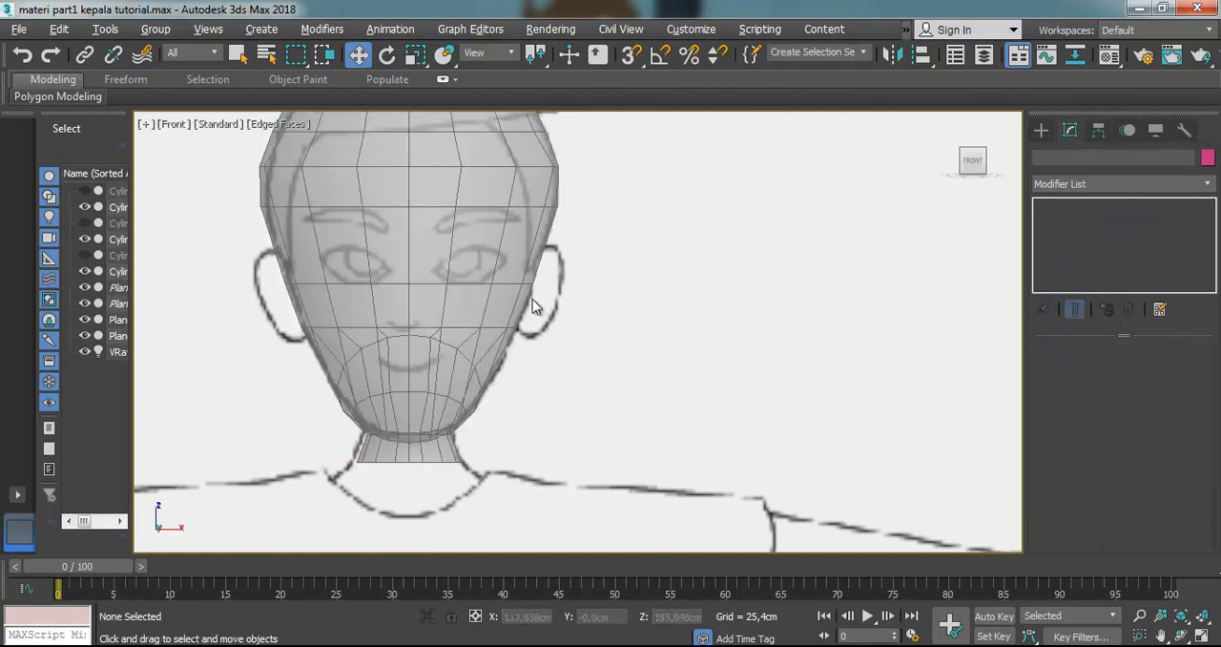
{"action": "left_click", "coordinate": [512, 270]}
{"action": "left_click", "coordinate": [1083, 282]}
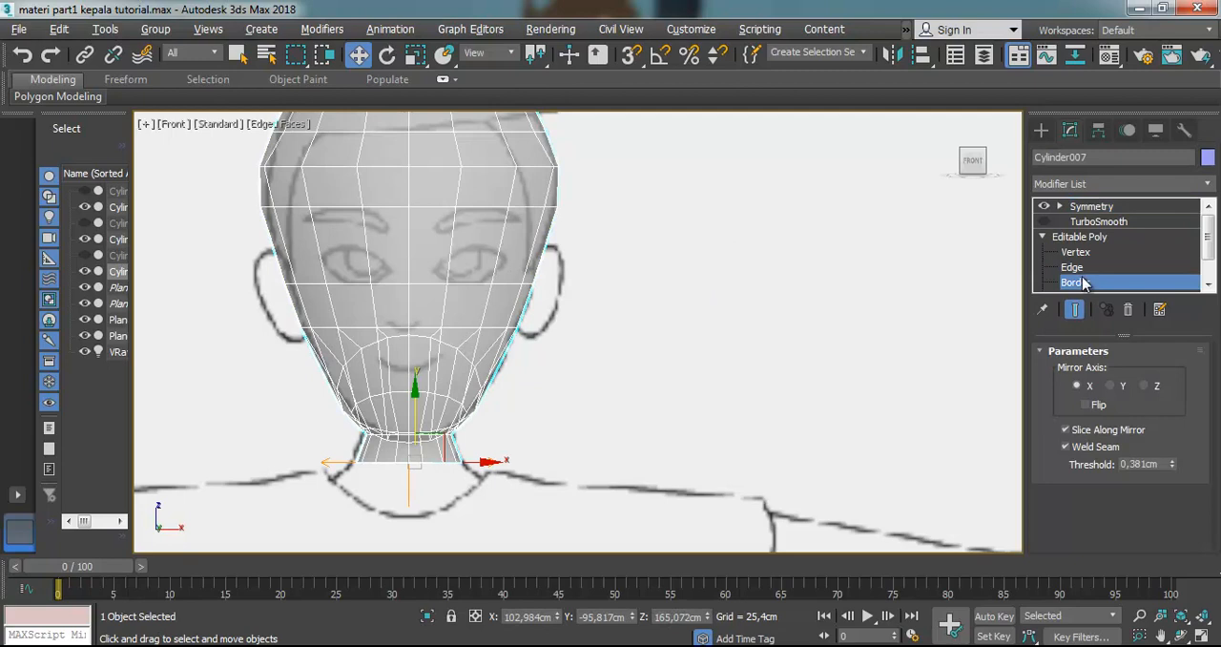
{"action": "scroll", "coordinate": [1144, 257], "scroll_direction": "down", "scroll_amount": 2}
{"action": "left_click", "coordinate": [1090, 268]}
{"action": "left_click", "coordinate": [479, 259]}
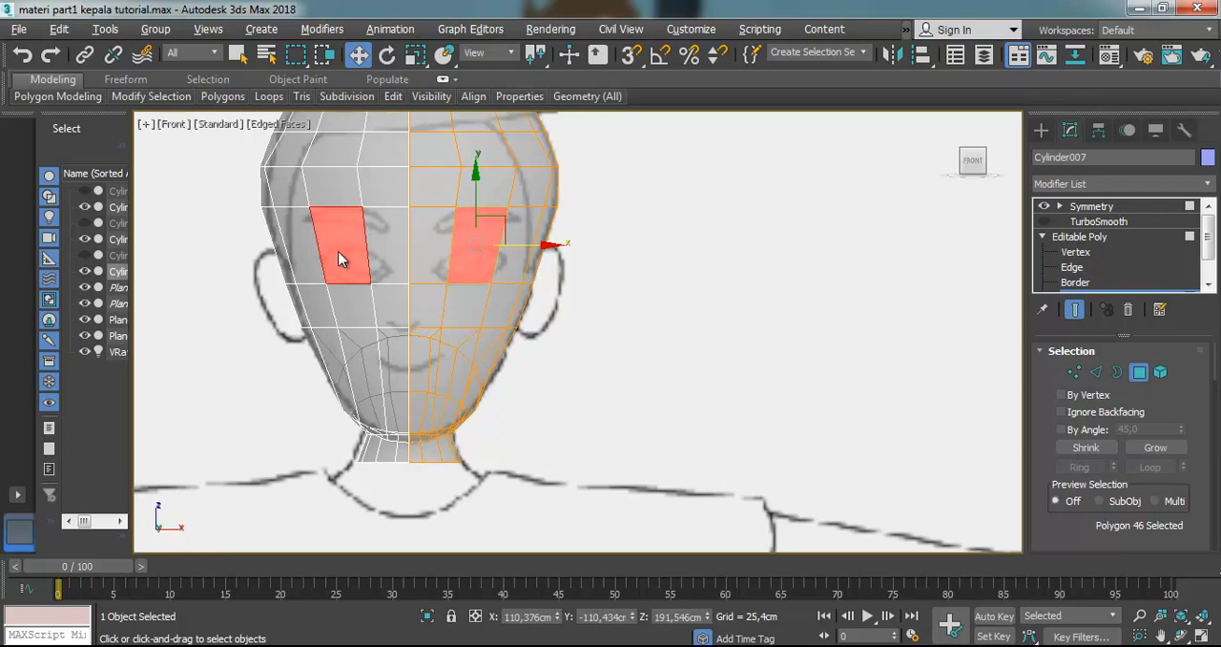
Examine the mirrored polygon selection around the eyes up close and return to the Symmetry modifier's level
{"action": "left_click", "coordinate": [1076, 318]}
{"action": "left_click", "coordinate": [768, 281]}
{"action": "left_click", "coordinate": [468, 226]}
{"action": "scroll", "coordinate": [468, 226], "scroll_direction": "up", "scroll_amount": 2}
{"action": "left_click_drag", "start_coordinate": [498, 224], "coordinate": [505, 254]}
{"action": "left_click", "coordinate": [1090, 207]}
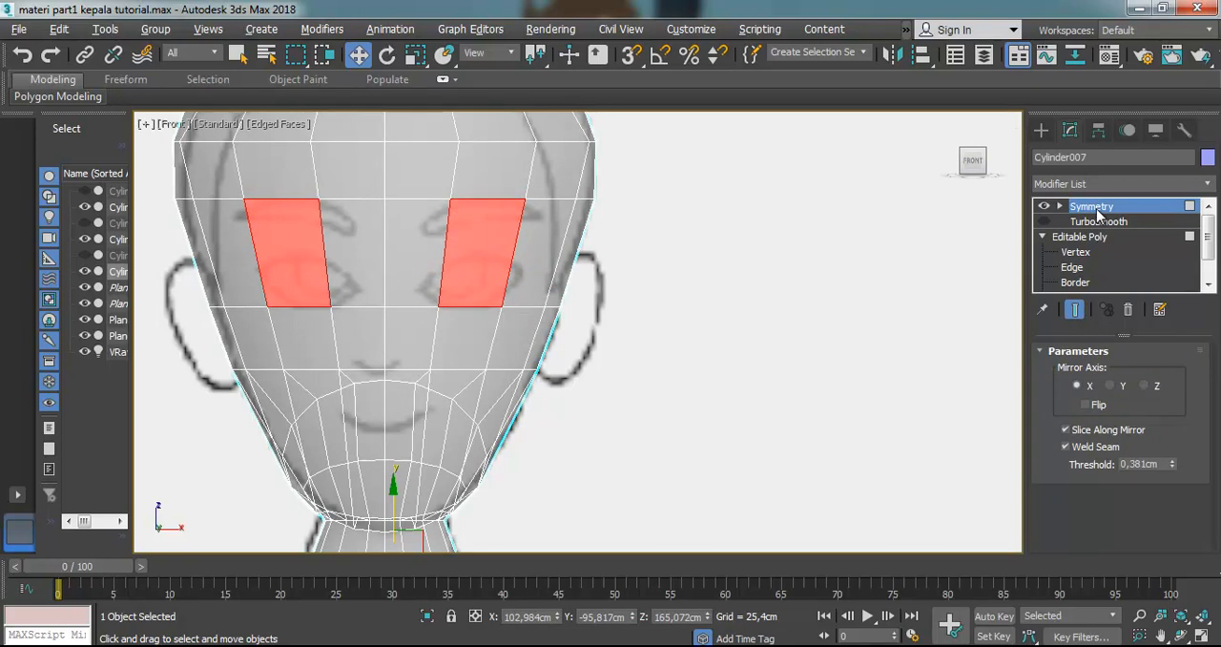
Compare the half mesh with the mirrored result at Edge level and clear the edge selection
{"action": "left_click", "coordinate": [1075, 282]}
{"action": "left_click", "coordinate": [1073, 268]}
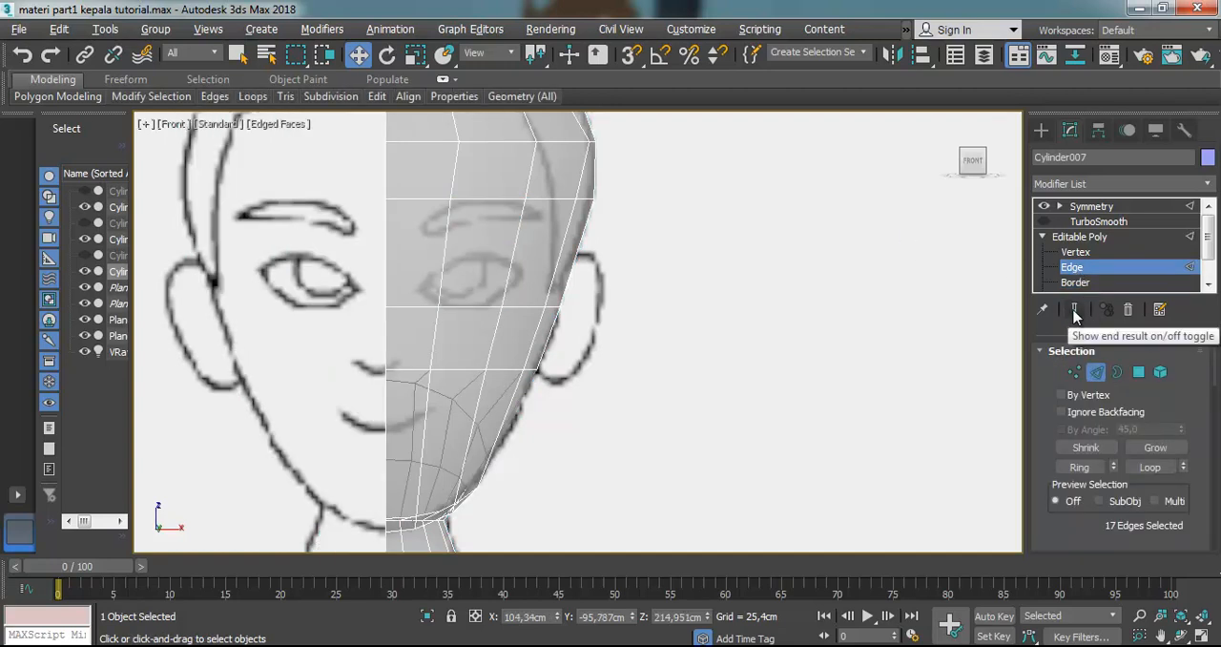
{"action": "left_click", "coordinate": [1074, 312]}
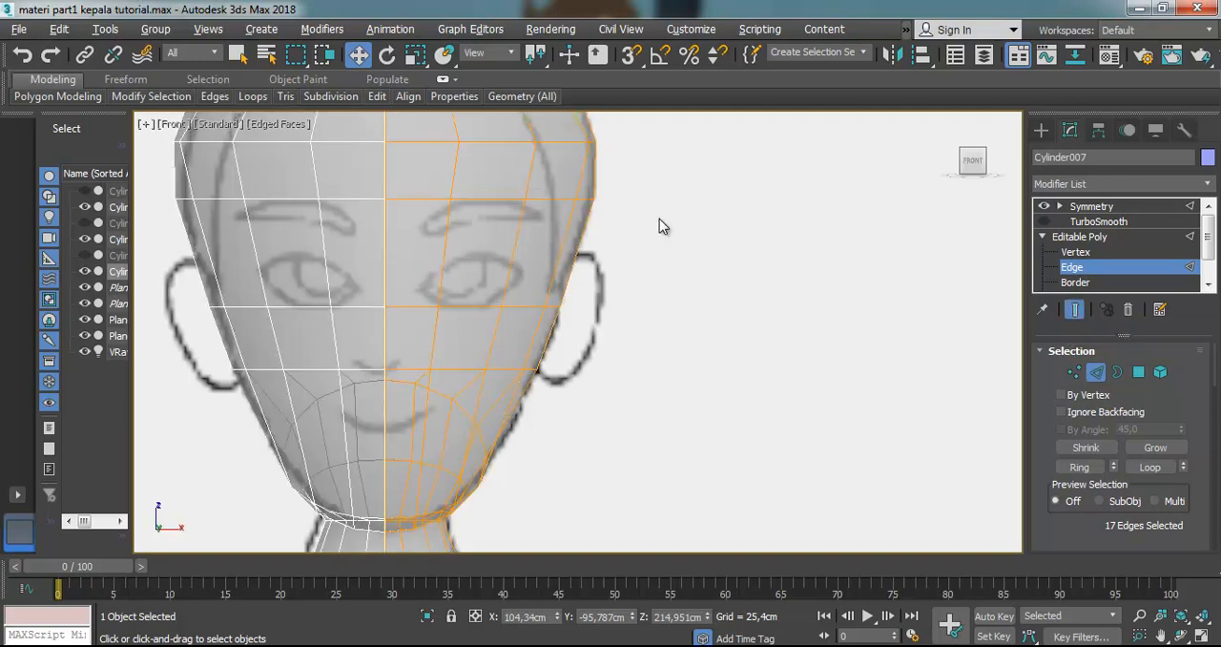
{"action": "left_click", "coordinate": [626, 336]}
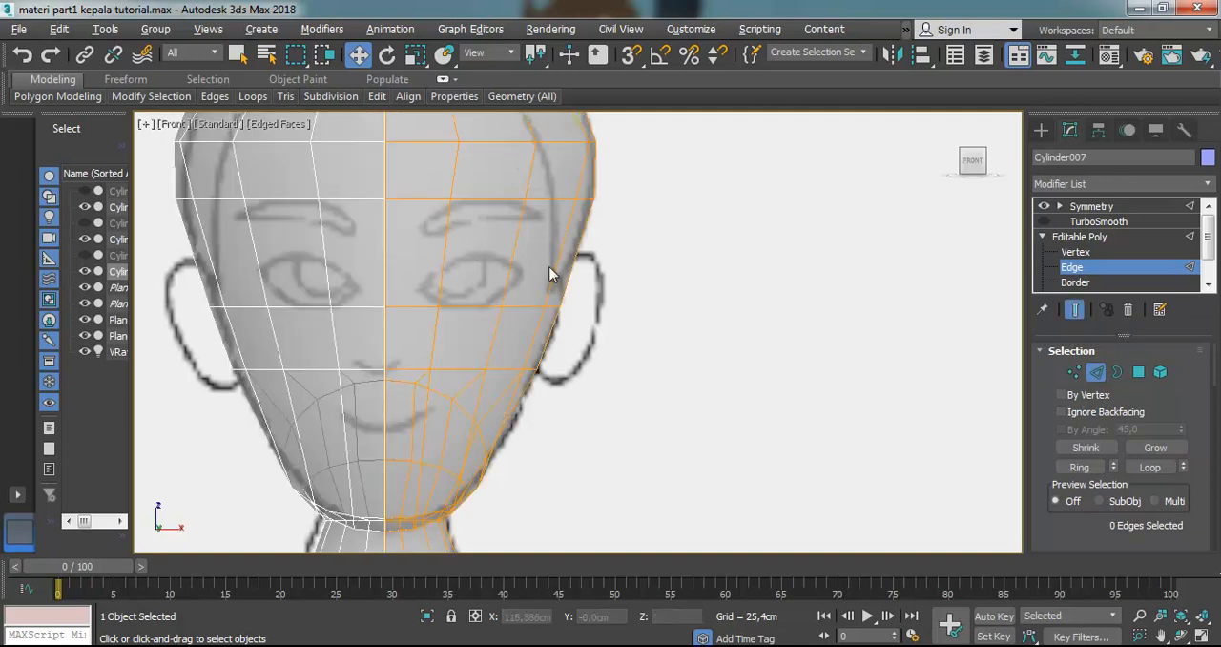
Preview TurboSmooth on the mirrored head, turn it off again, and leave Edge level with the head reselected
{"action": "left_click", "coordinate": [1043, 221]}
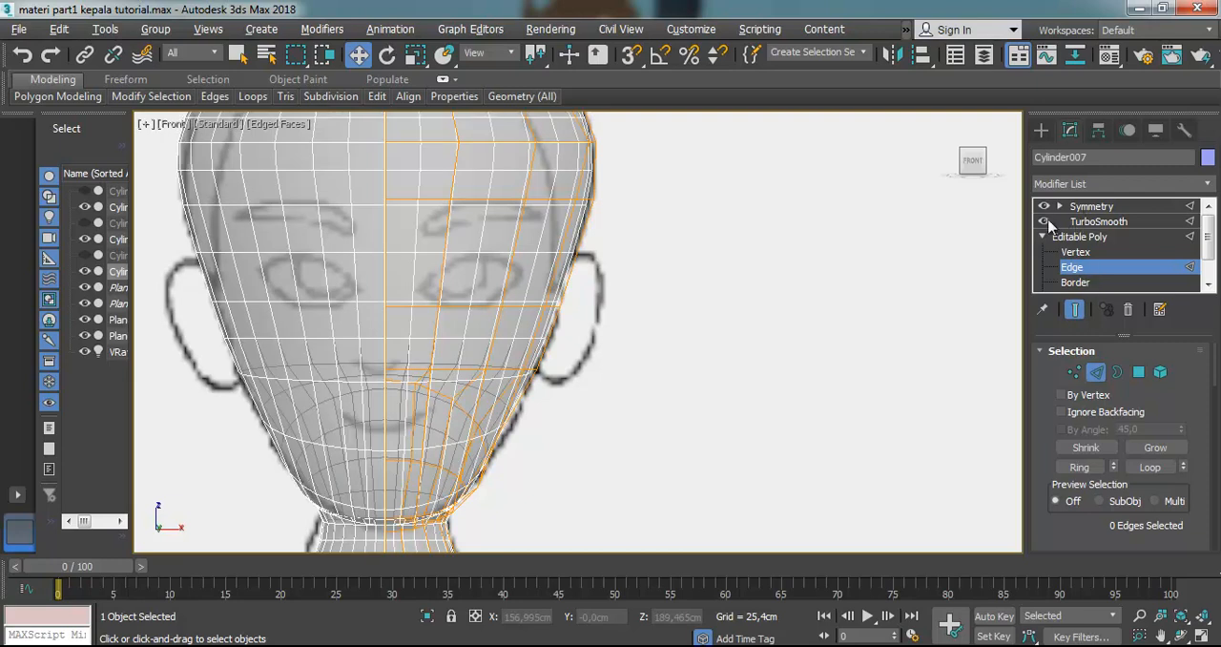
{"action": "left_click", "coordinate": [1044, 221]}
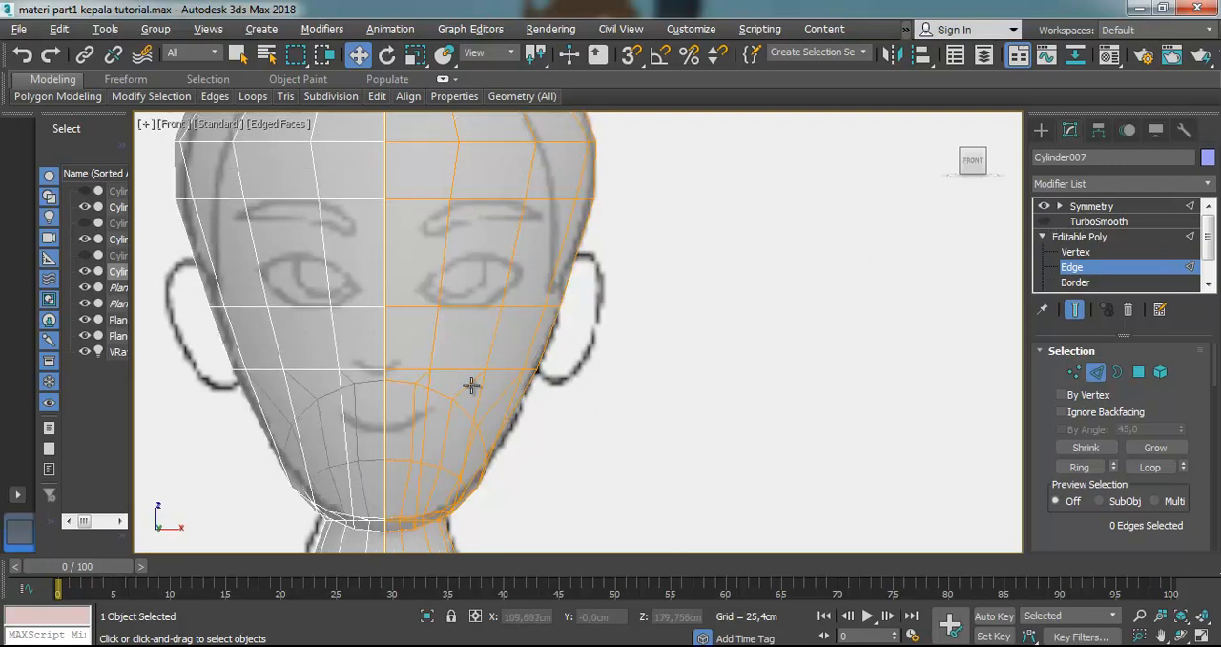
{"action": "left_click", "coordinate": [1075, 311]}
{"action": "left_click", "coordinate": [1056, 237]}
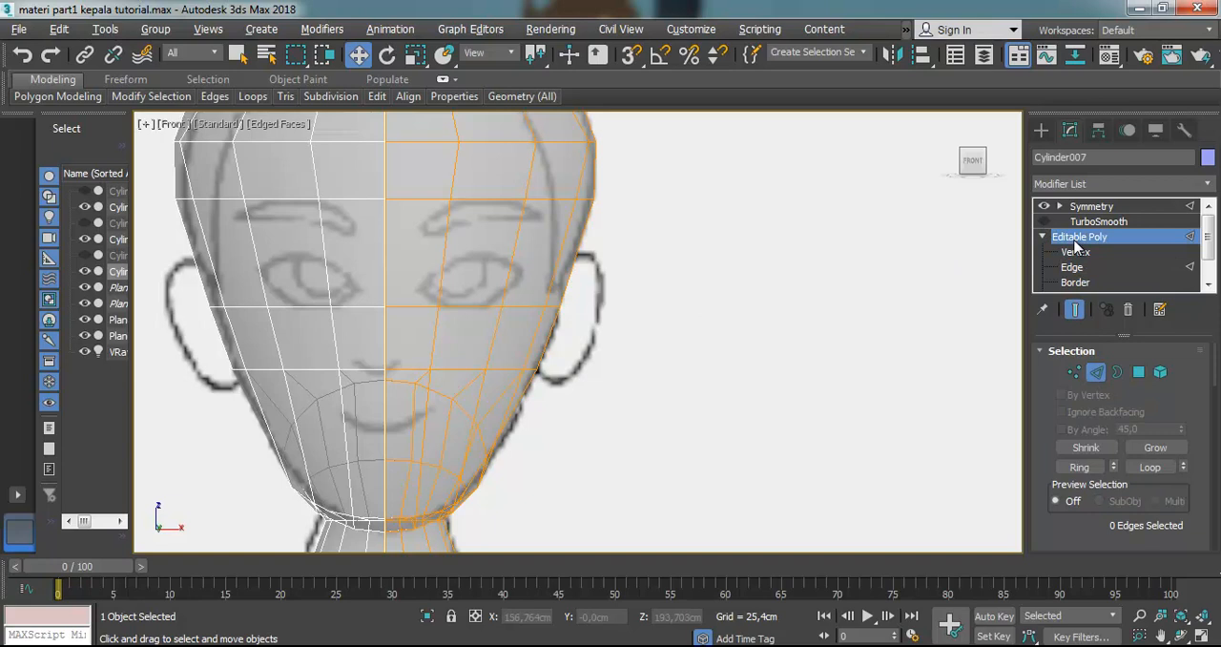
{"action": "left_click", "coordinate": [842, 274]}
{"action": "left_click", "coordinate": [497, 275]}
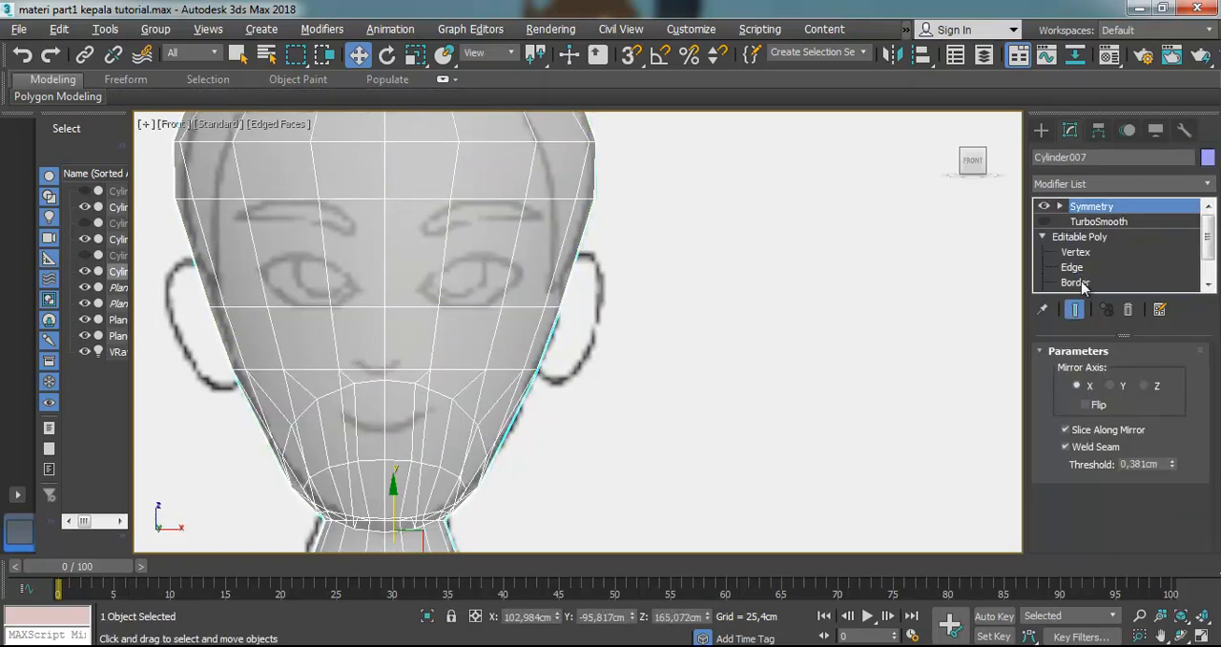
Cut a new edge line beside the centre seam from the brow edge through the eye-level edge to the edge at the nose base
{"action": "scroll", "coordinate": [1082, 272], "scroll_direction": "down", "scroll_amount": 2}
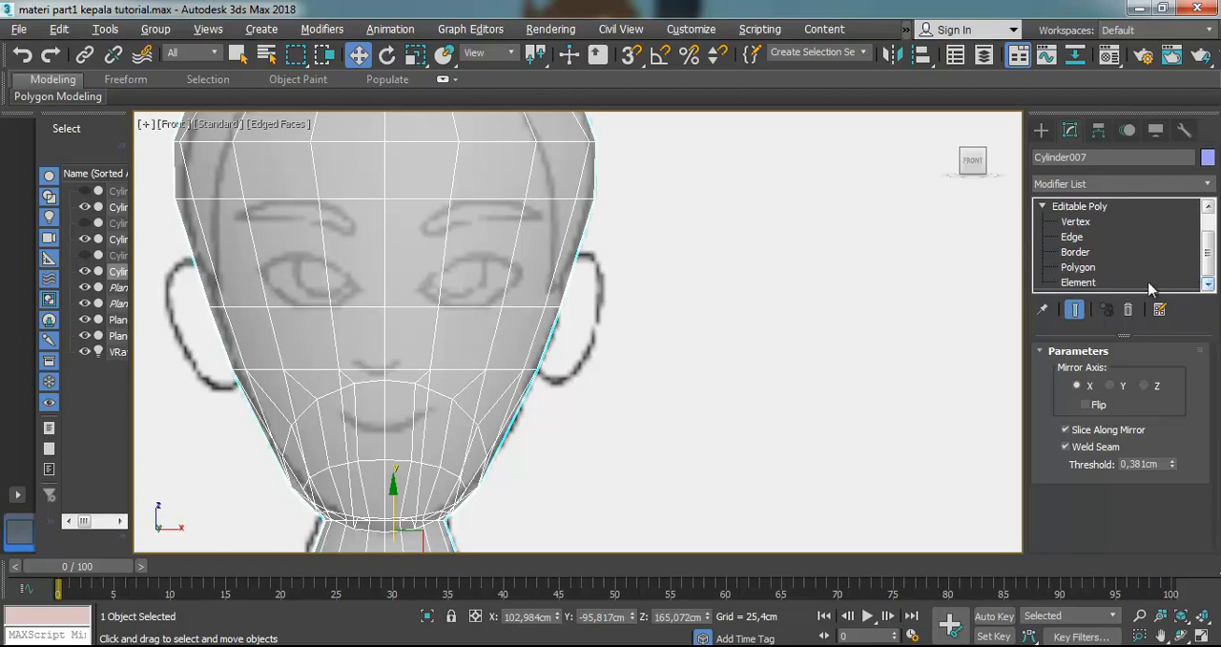
{"action": "left_click", "coordinate": [1078, 268]}
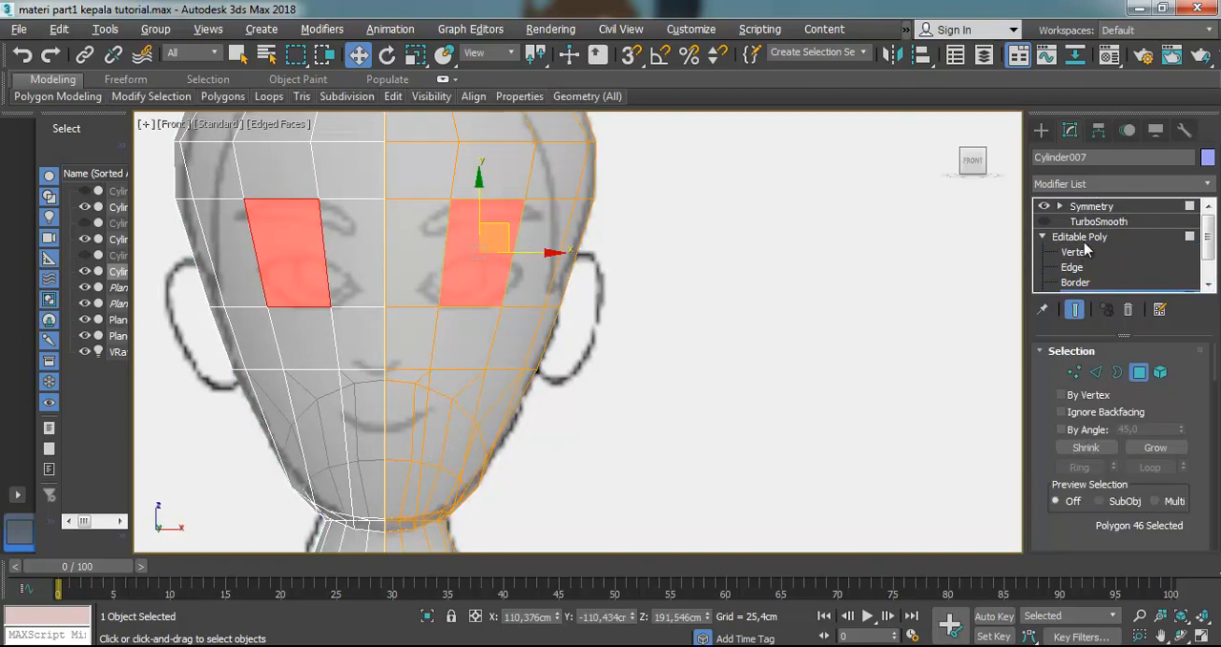
{"action": "left_click", "coordinate": [1078, 251]}
{"action": "scroll", "coordinate": [384, 264], "scroll_direction": "up", "scroll_amount": 2}
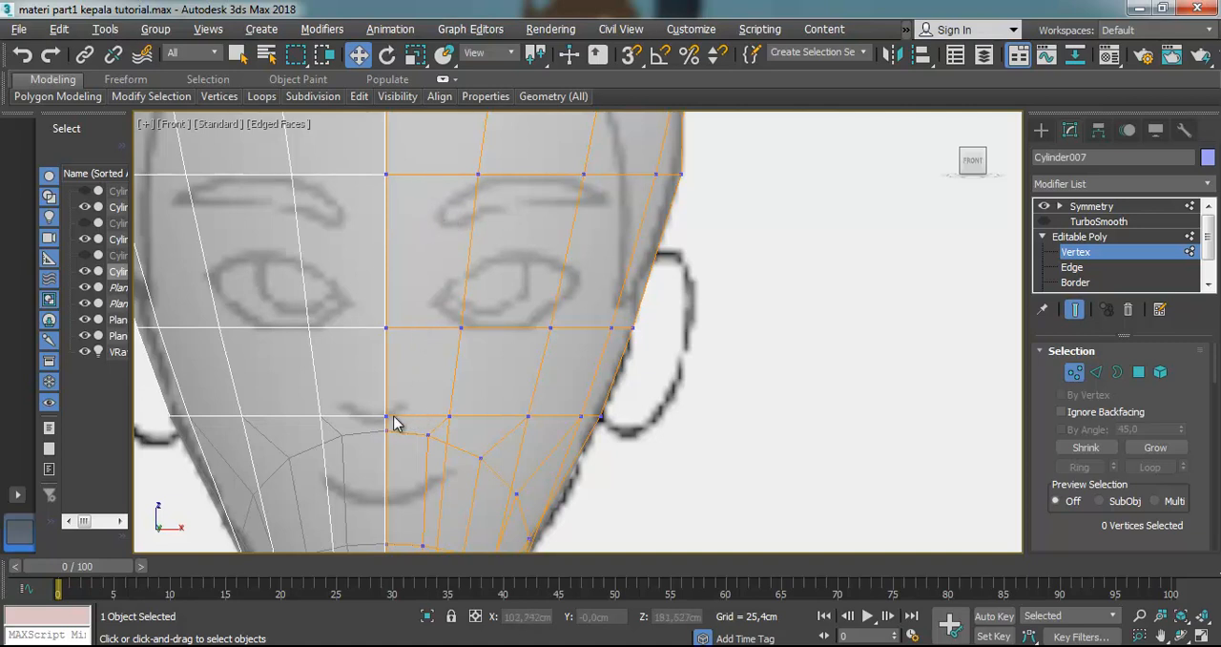
{"action": "scroll", "coordinate": [482, 417], "scroll_direction": "down", "scroll_amount": 2}
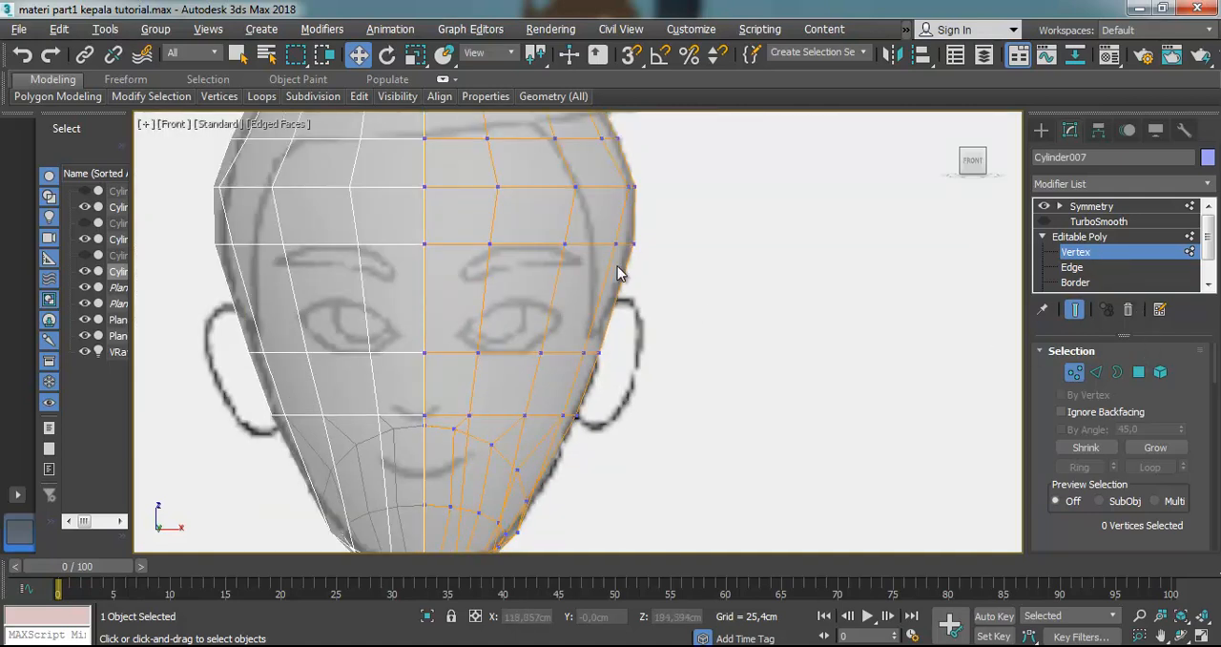
{"action": "scroll", "coordinate": [1179, 352], "scroll_direction": "down", "scroll_amount": 10}
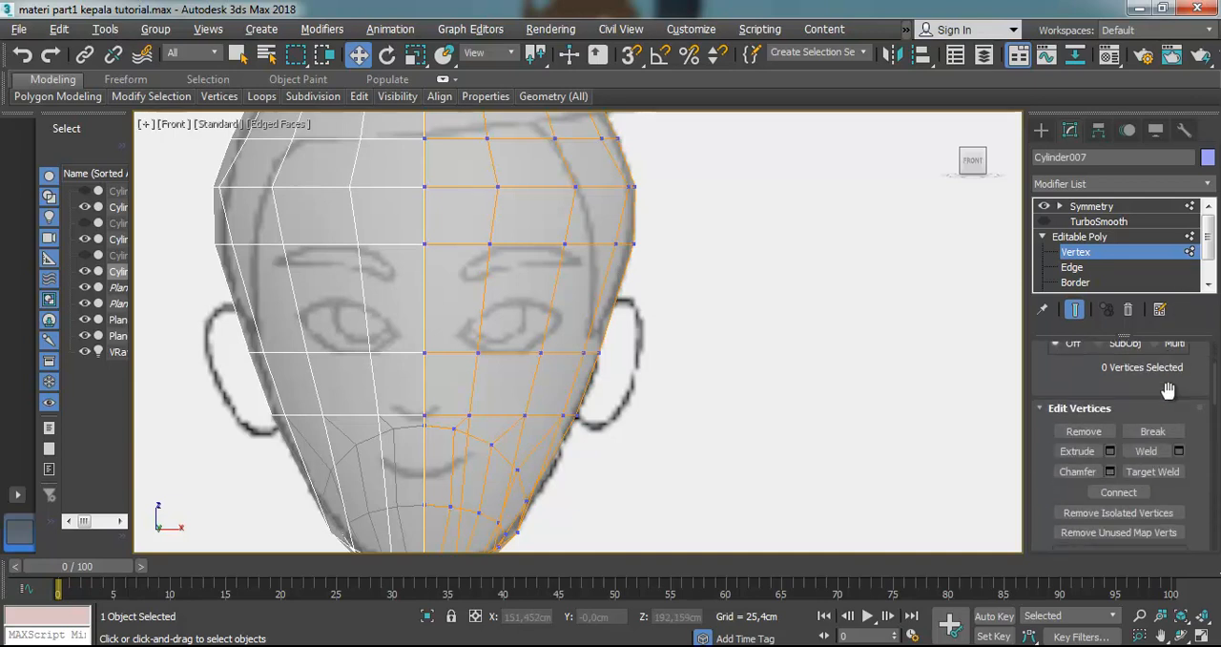
{"action": "scroll", "coordinate": [1164, 430], "scroll_direction": "down", "scroll_amount": 5}
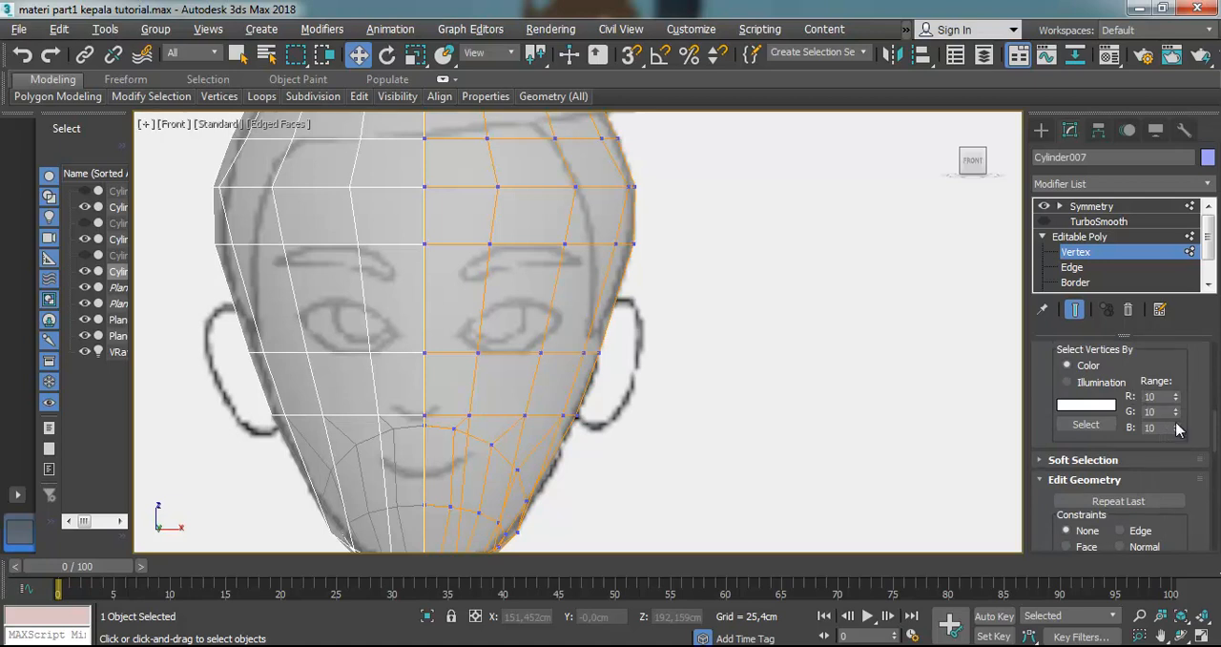
{"action": "scroll", "coordinate": [1177, 429], "scroll_direction": "down", "scroll_amount": 5}
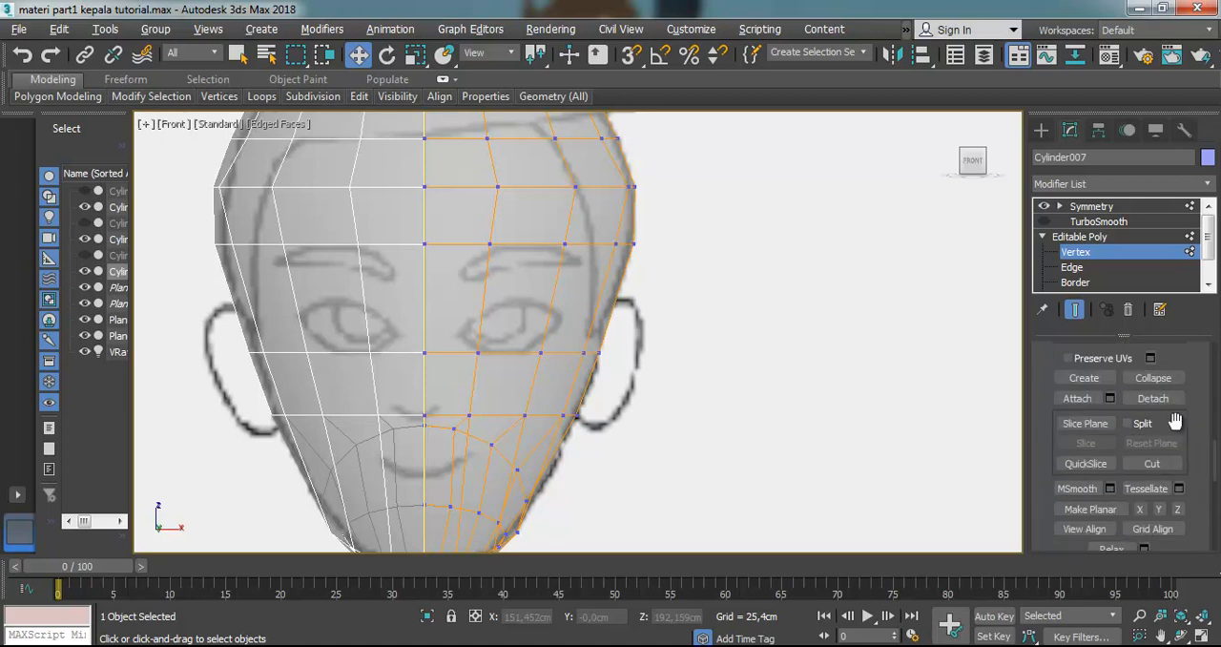
{"action": "left_click", "coordinate": [1151, 463]}
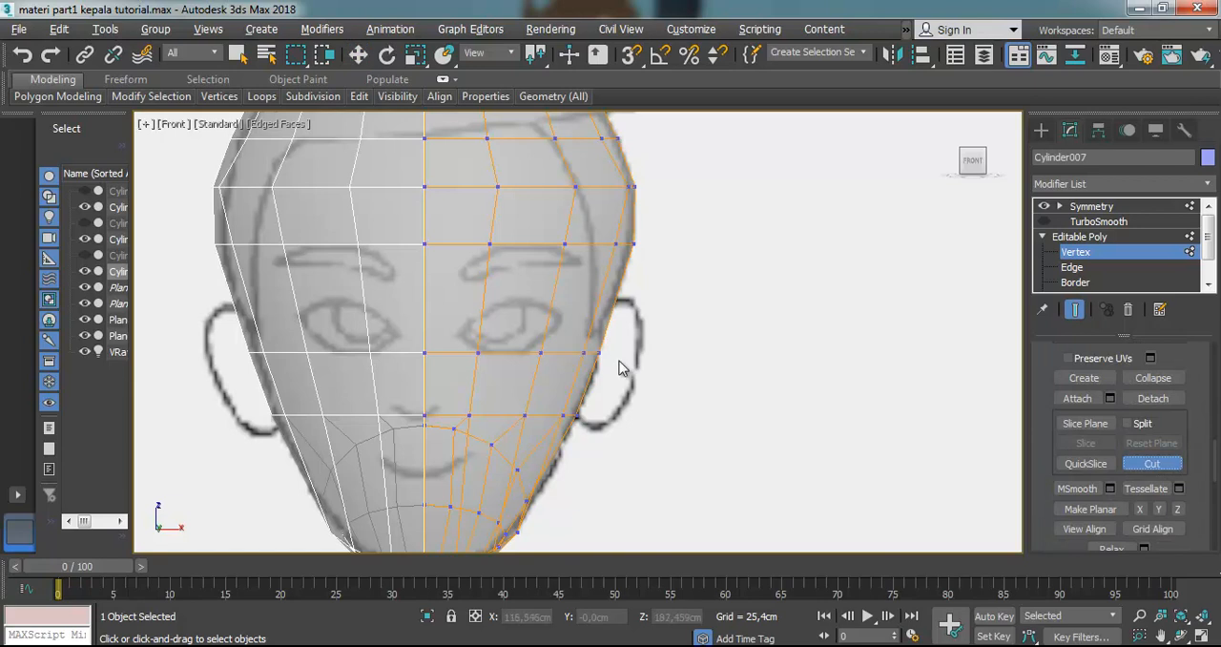
{"action": "left_click", "coordinate": [446, 244]}
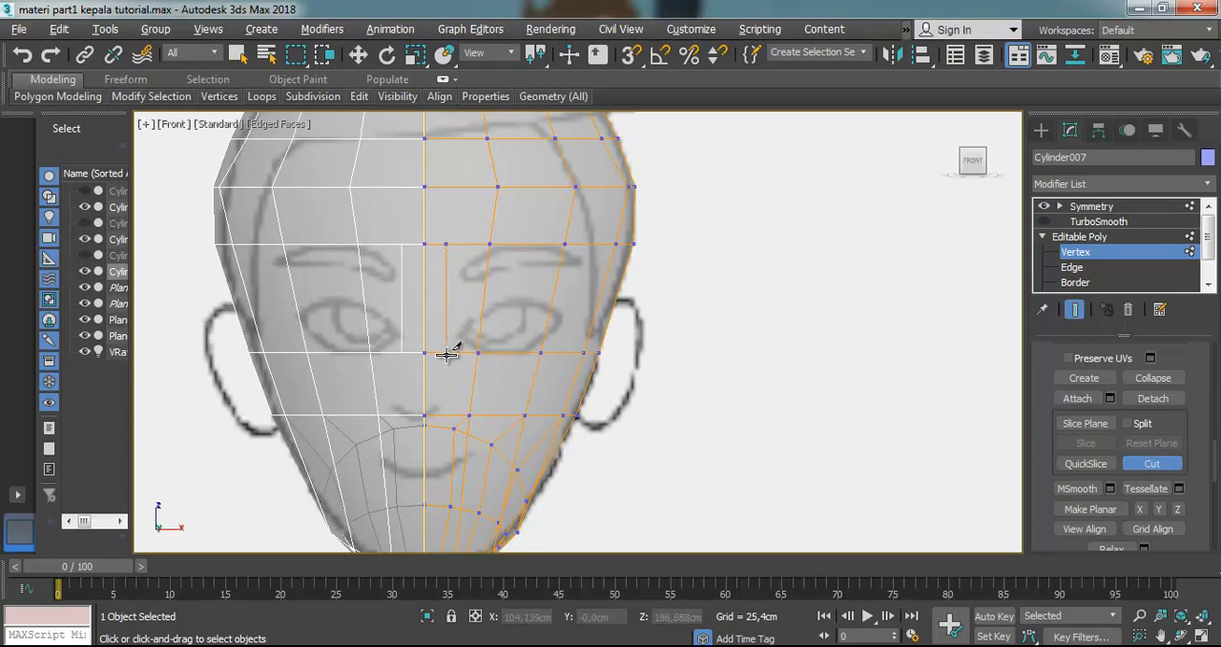
{"action": "left_click", "coordinate": [442, 352]}
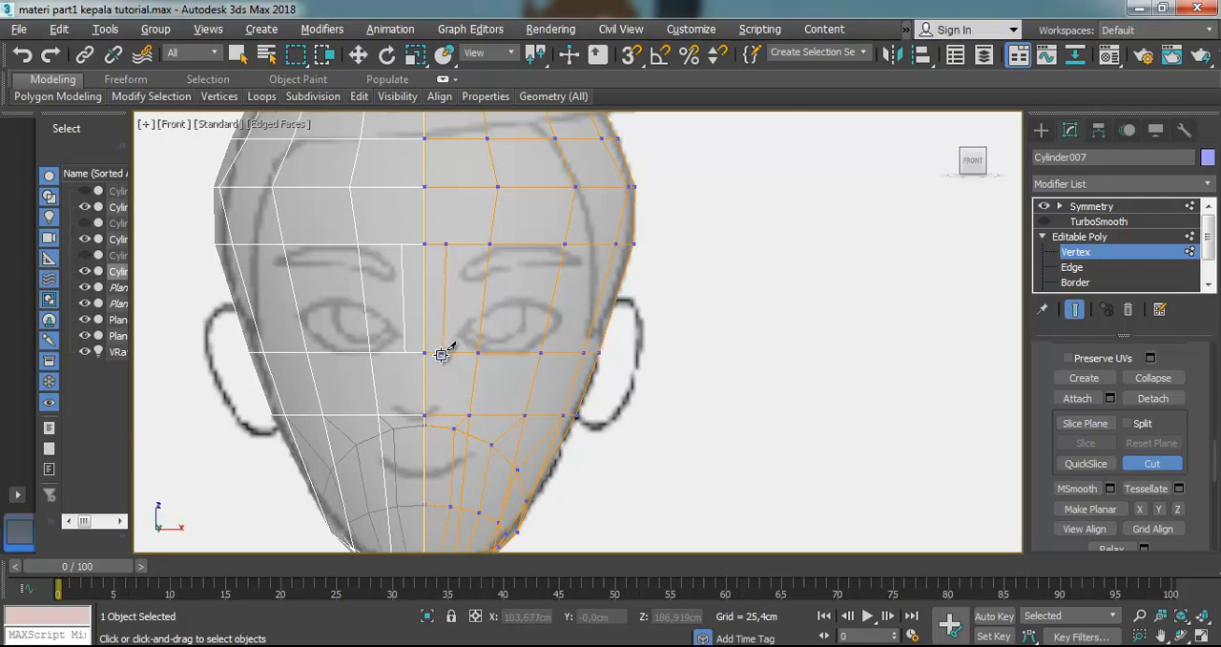
{"action": "left_click", "coordinate": [457, 413]}
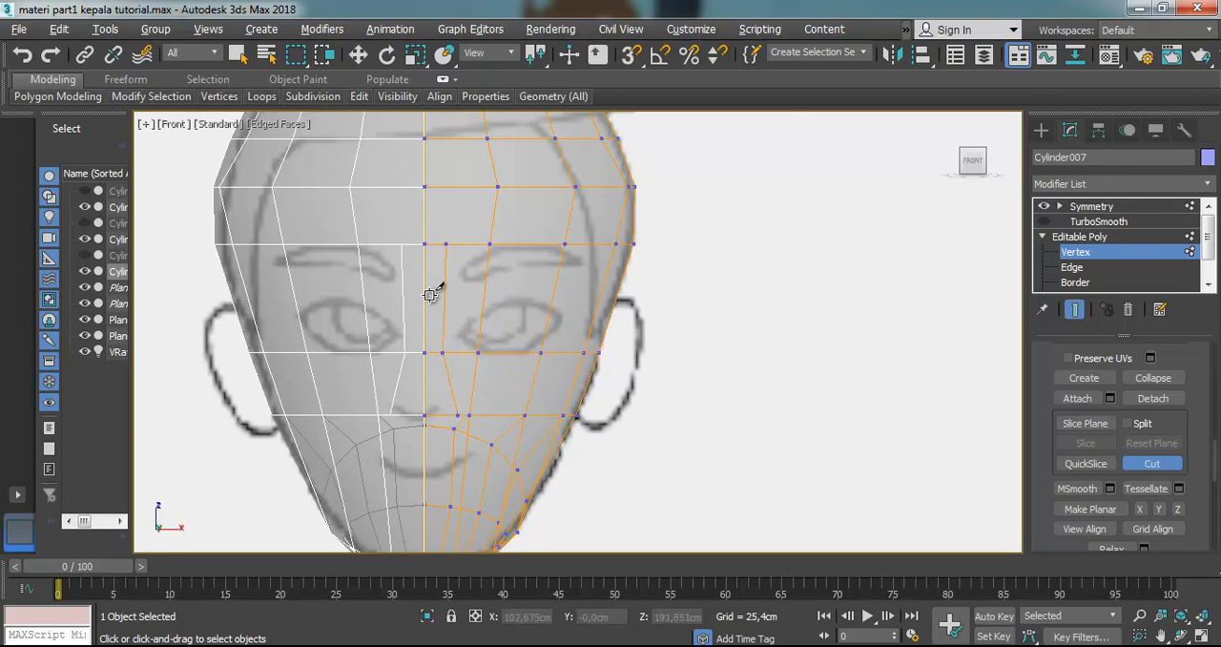
{"action": "left_click", "coordinate": [359, 55]}
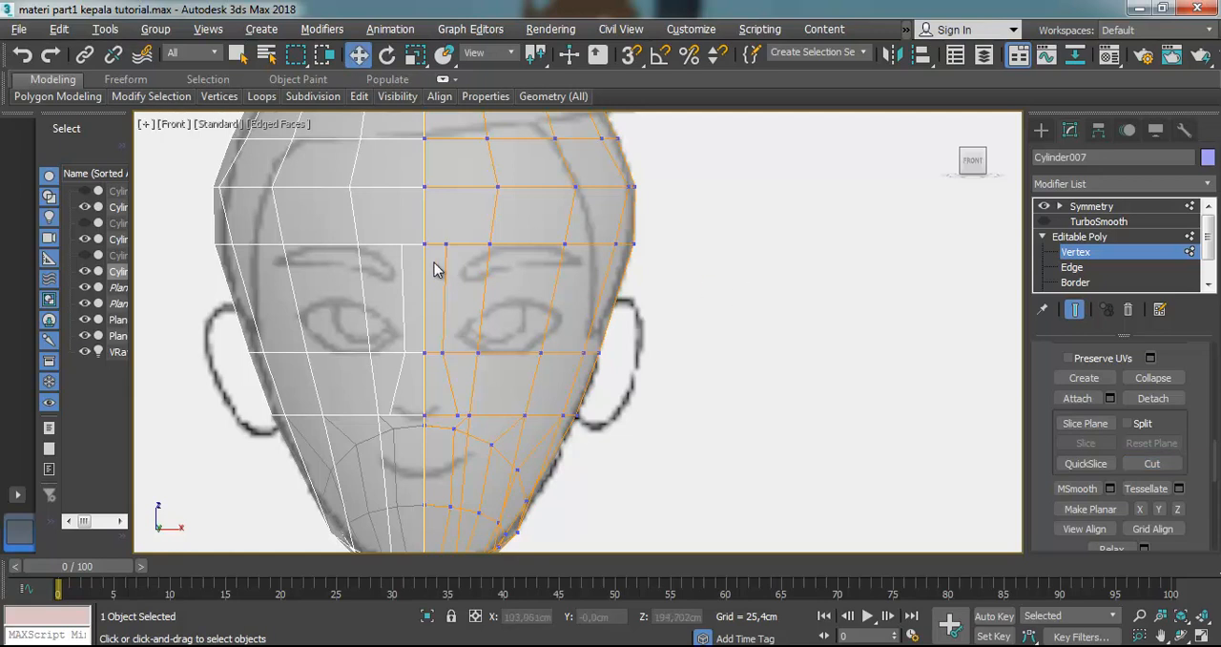
Move the top vertex of the new cut closer to the centre seam, to X about 103.37 cm
{"action": "scroll", "coordinate": [449, 270], "scroll_direction": "up", "scroll_amount": 2}
{"action": "left_click", "coordinate": [452, 238]}
{"action": "left_click_drag", "start_coordinate": [532, 234], "coordinate": [493, 239]}
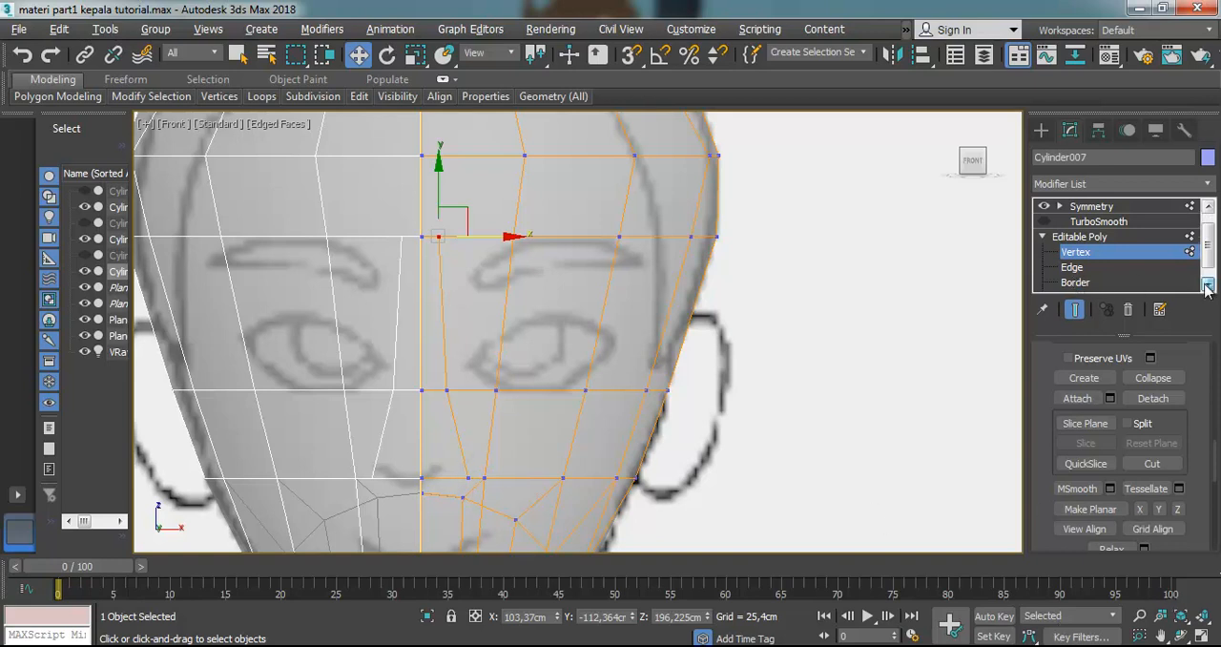
Select the upper and lower nose polygons between the centre seam and the new cut at Polygon level
{"action": "scroll", "coordinate": [1075, 267], "scroll_direction": "down", "scroll_amount": 2}
{"action": "left_click", "coordinate": [1078, 267]}
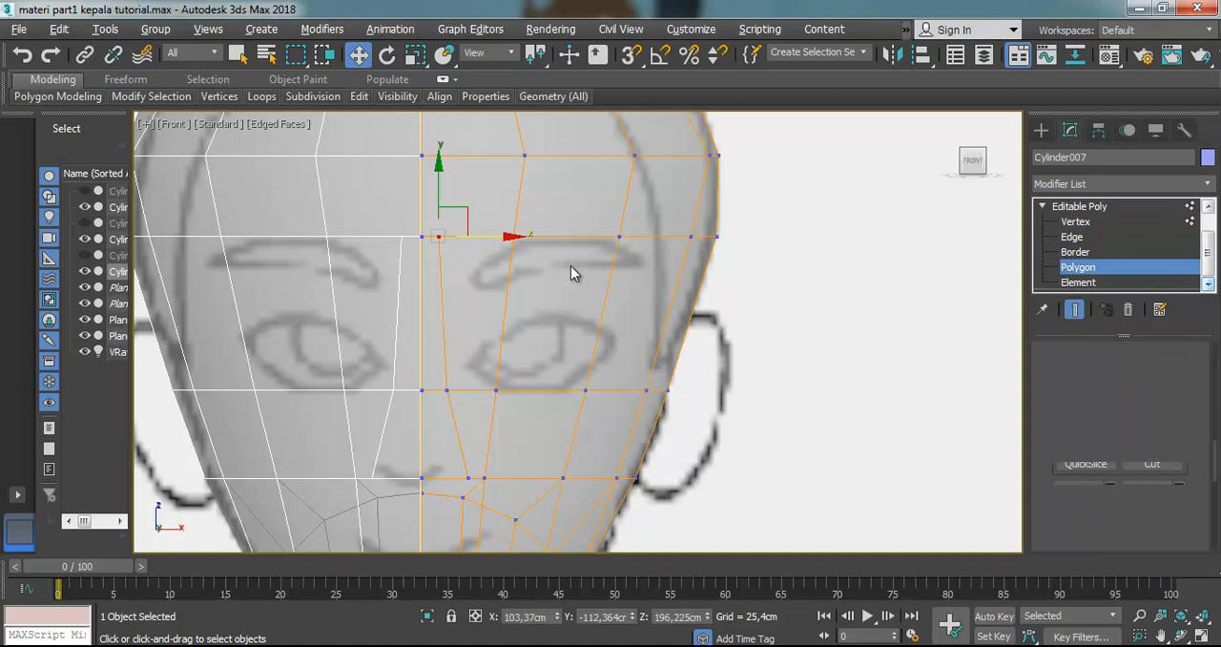
{"action": "left_click", "coordinate": [436, 275]}
{"action": "left_click", "coordinate": [434, 413], "text": "ctrl"}
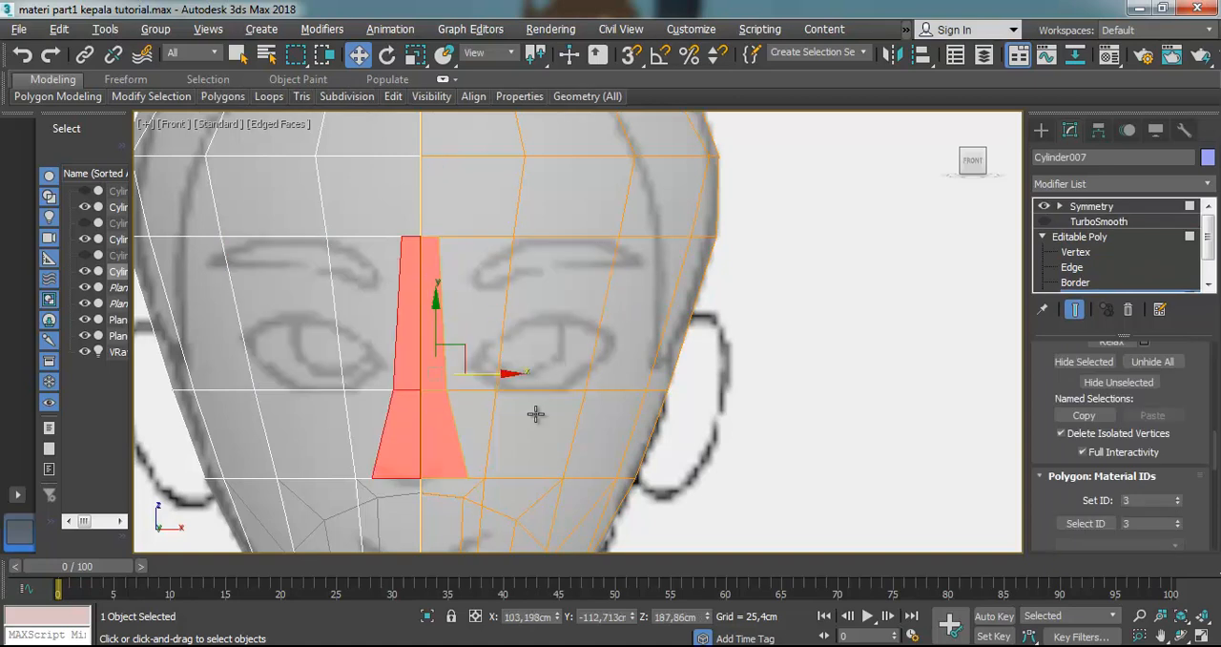
Extrude the selected nose polygons outward from the face in a side-facing Perspective view
{"action": "left_click", "coordinate": [1181, 636]}
{"action": "left_click_drag", "start_coordinate": [511, 422], "coordinate": [381, 409]}
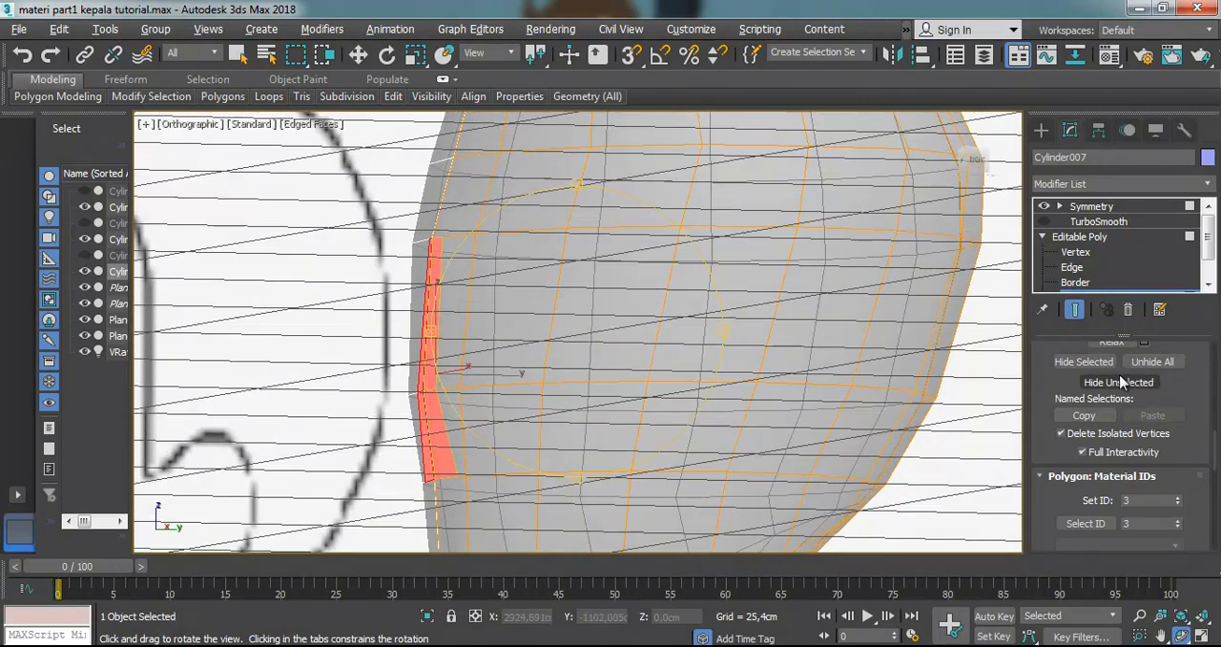
{"action": "scroll", "coordinate": [1181, 422], "scroll_direction": "down", "scroll_amount": 3}
{"action": "scroll", "coordinate": [1181, 423], "scroll_direction": "up", "scroll_amount": 1}
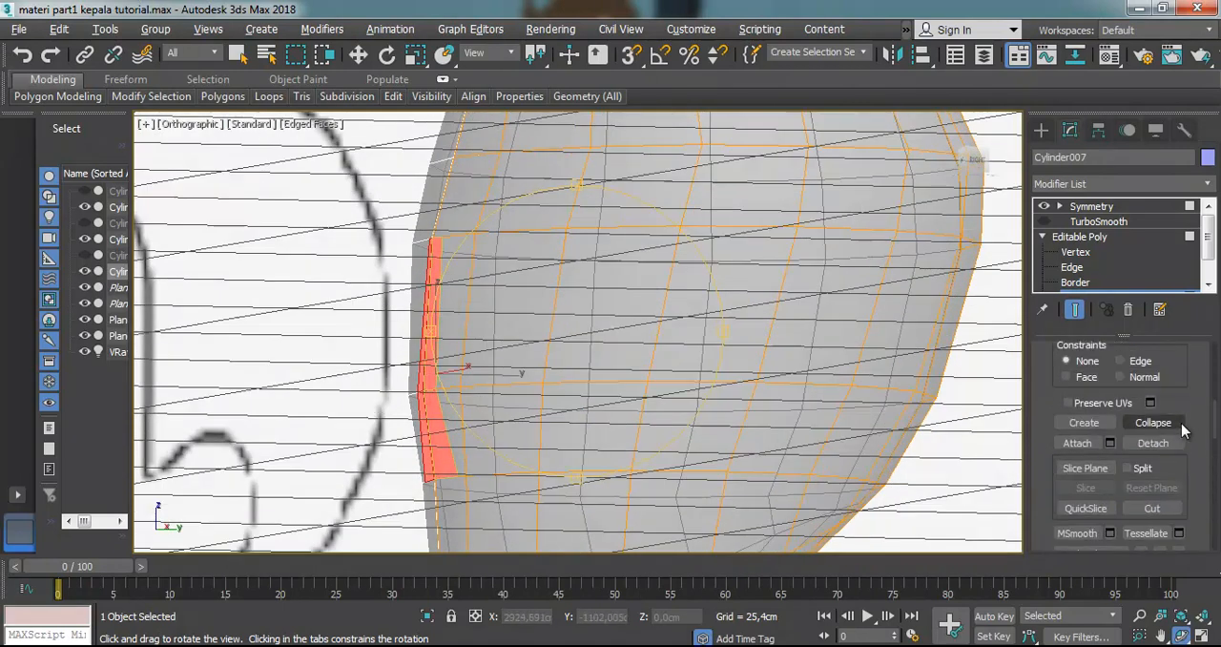
{"action": "scroll", "coordinate": [1111, 388], "scroll_direction": "up", "scroll_amount": 2}
{"action": "scroll", "coordinate": [1097, 442], "scroll_direction": "up", "scroll_amount": 3}
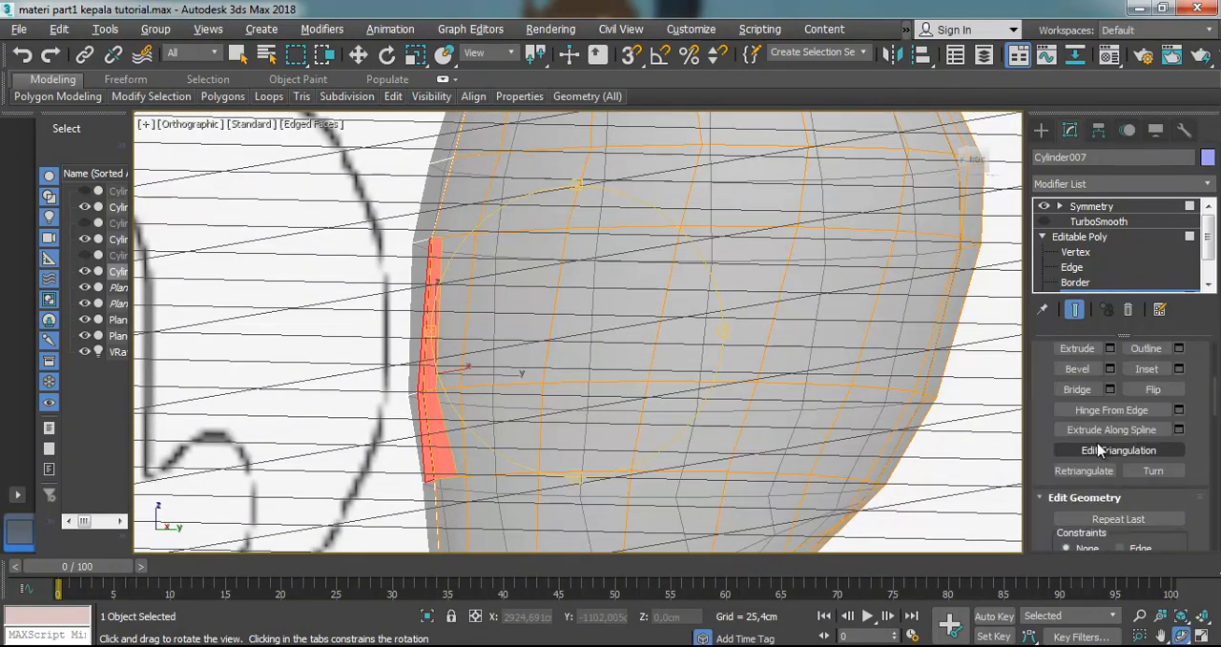
{"action": "left_click", "coordinate": [1094, 379]}
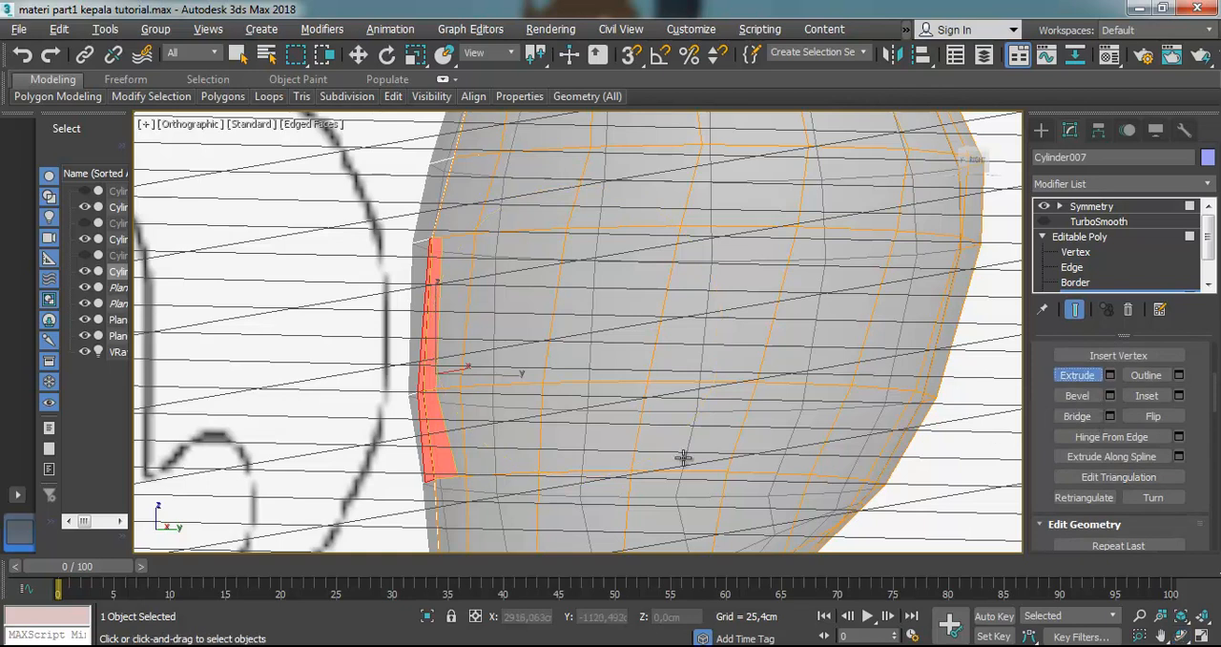
{"action": "key", "text": "p"}
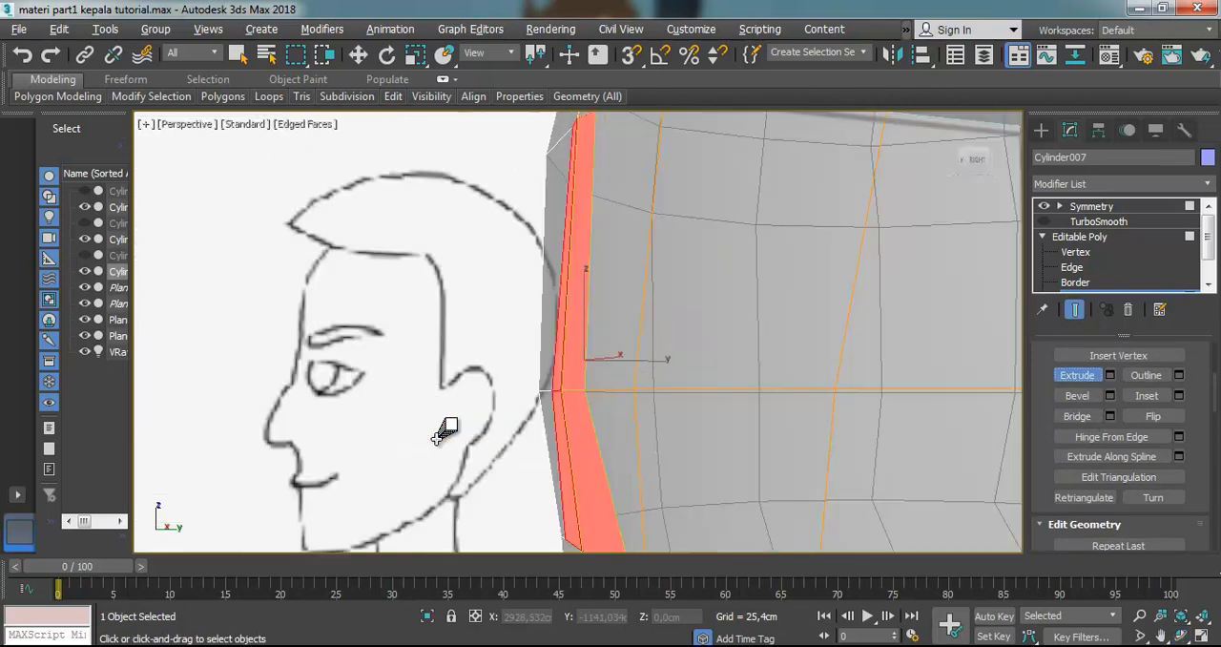
{"action": "left_click_drag", "start_coordinate": [578, 466], "coordinate": [520, 455]}
{"action": "scroll", "coordinate": [520, 456], "scroll_direction": "down", "scroll_amount": 3}
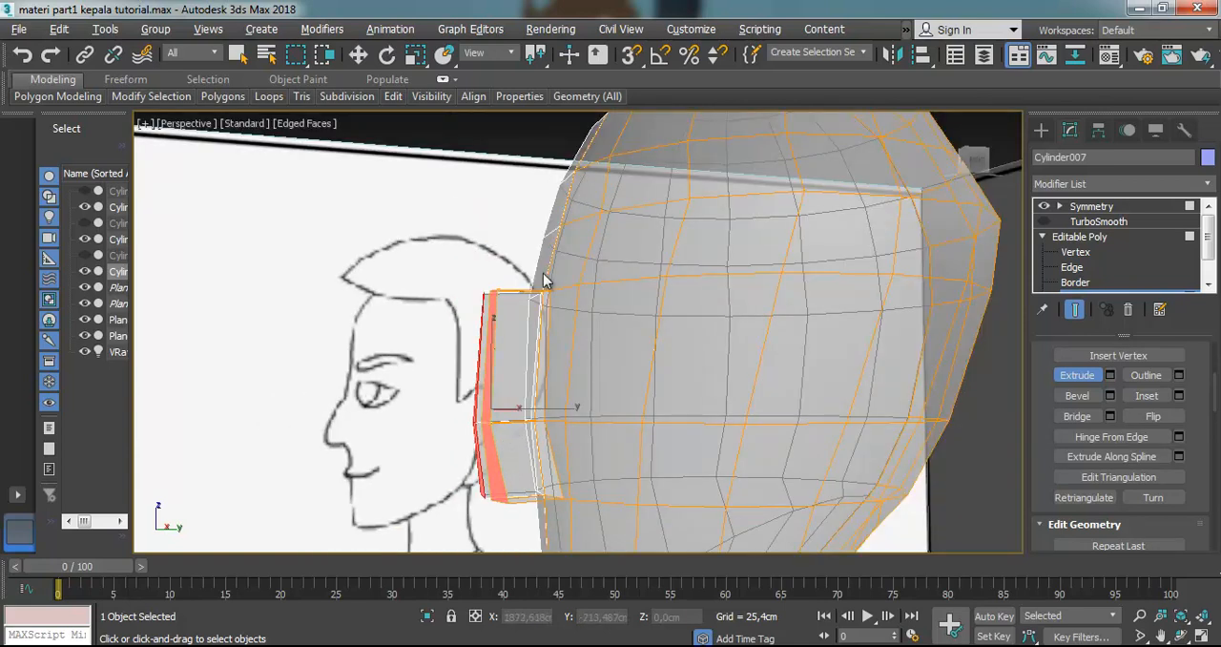
{"action": "left_click", "coordinate": [358, 54]}
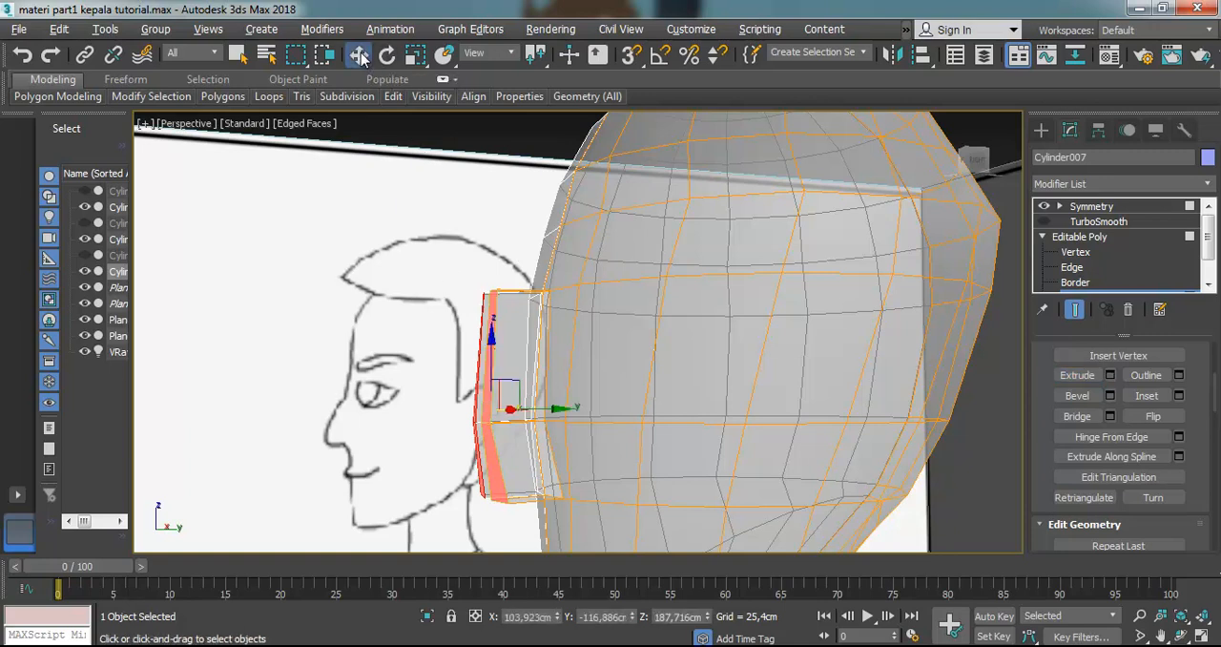
Select the inner side polygons of the extruded nose along the centre seam, viewed from the front, and delete them
{"action": "left_click", "coordinate": [1180, 635]}
{"action": "mouse_move", "coordinate": [550, 380]}
{"action": "left_mouse_down"}
{"action": "mouse_move", "coordinate": [634, 384]}
{"action": "mouse_move", "coordinate": [506, 346]}
{"action": "mouse_move", "coordinate": [534, 371]}
{"action": "mouse_move", "coordinate": [578, 367]}
{"action": "mouse_move", "coordinate": [559, 368]}
{"action": "left_mouse_up"}
{"action": "mouse_move", "coordinate": [472, 330]}
{"action": "left_mouse_down"}
{"action": "mouse_move", "coordinate": [456, 321]}
{"action": "mouse_move", "coordinate": [458, 346]}
{"action": "mouse_move", "coordinate": [434, 350]}
{"action": "left_mouse_up"}
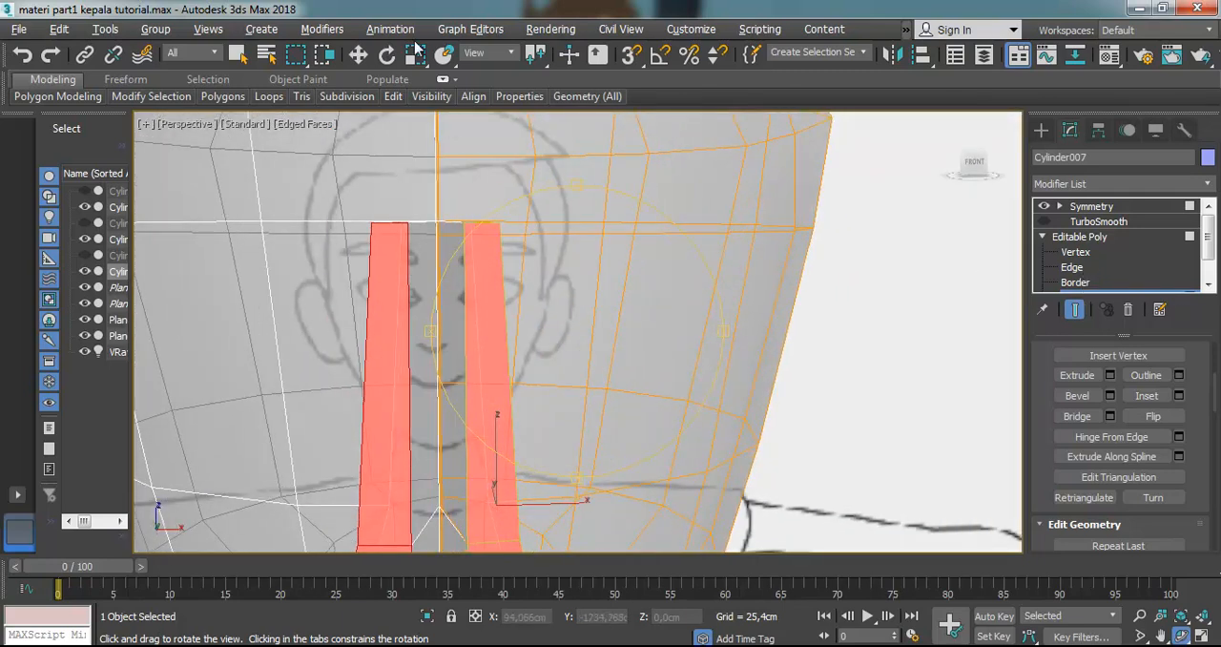
{"action": "left_click", "coordinate": [359, 54]}
{"action": "left_click", "coordinate": [904, 305]}
{"action": "left_click", "coordinate": [459, 303]}
{"action": "scroll", "coordinate": [459, 304], "scroll_direction": "down", "scroll_amount": 2}
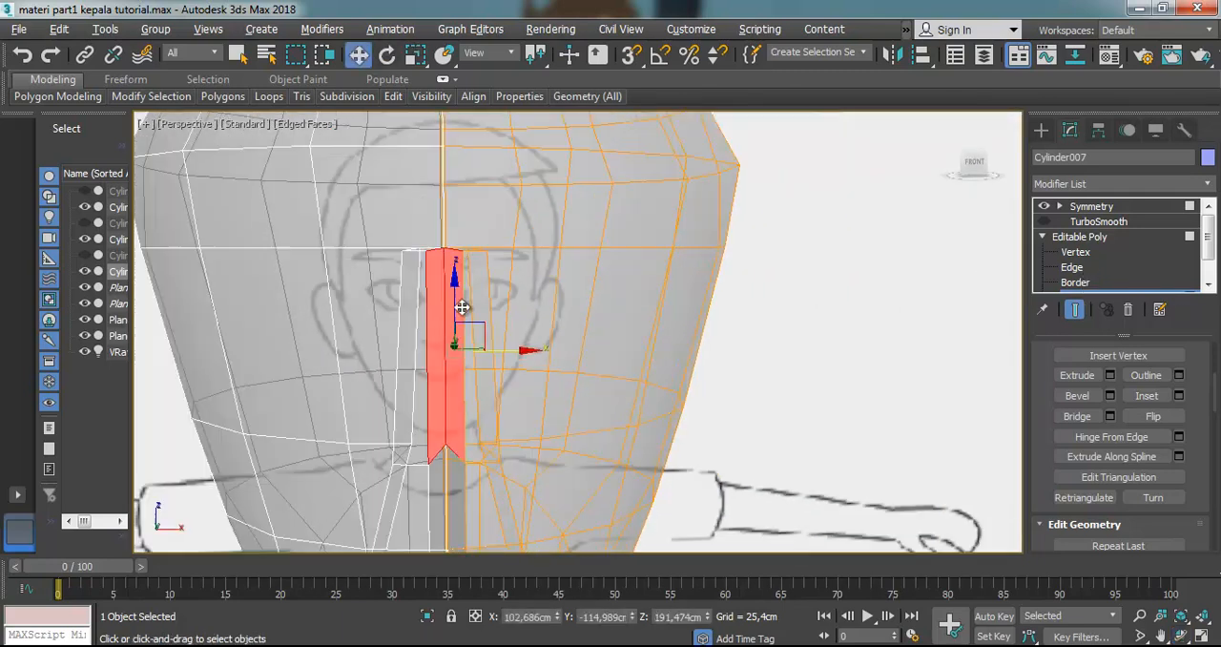
{"action": "scroll", "coordinate": [458, 395], "scroll_direction": "up", "scroll_amount": 1}
{"action": "left_click", "coordinate": [460, 447], "text": "ctrl"}
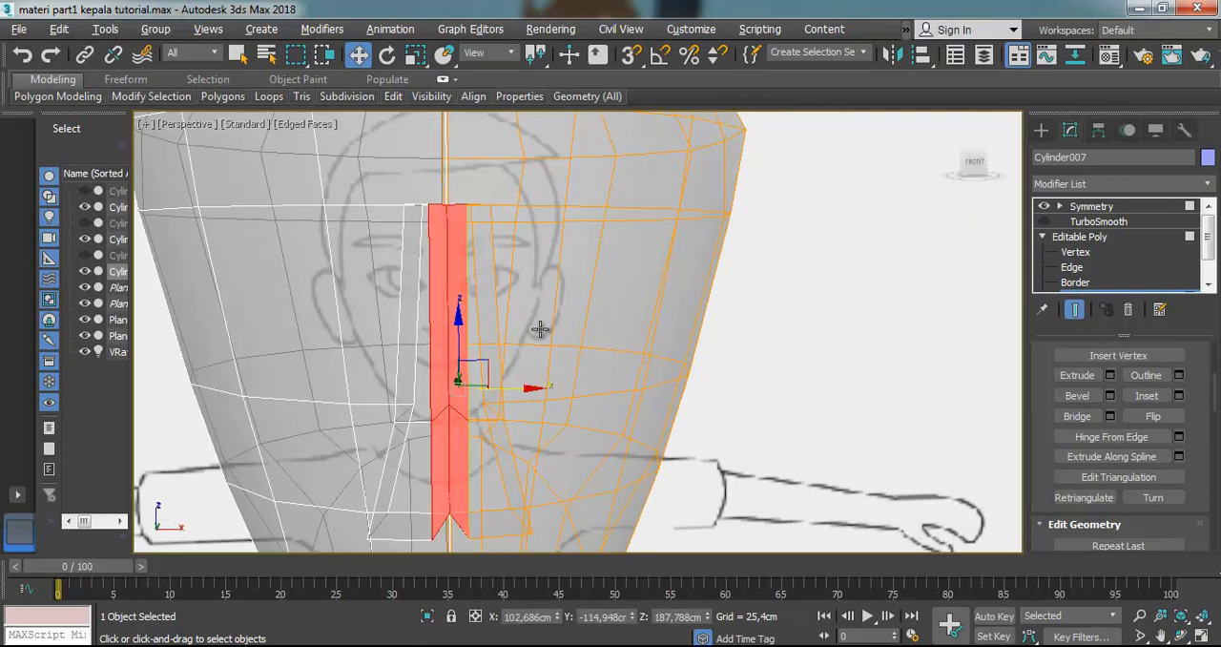
{"action": "key", "text": "alt+x"}
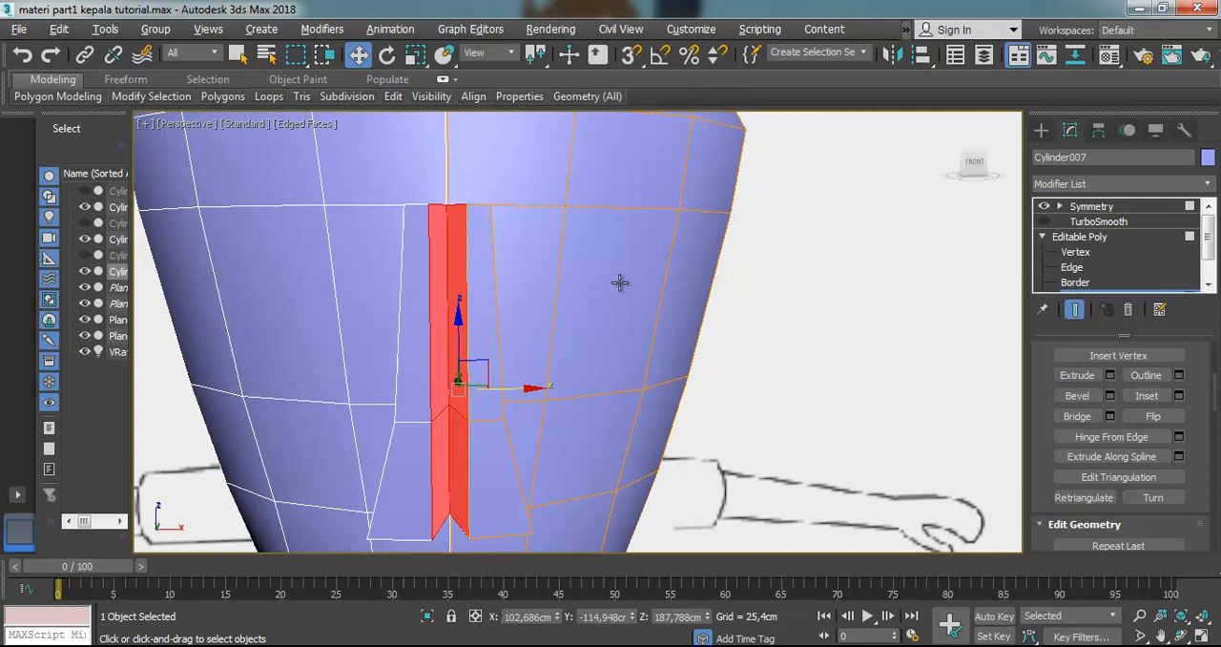
{"action": "key", "text": "Delete"}
At Vertex level, move the top inner vertex of the extruded nose onto the centre seam, to X about 102.35 cm
{"action": "scroll", "coordinate": [458, 189], "scroll_direction": "up", "scroll_amount": 3}
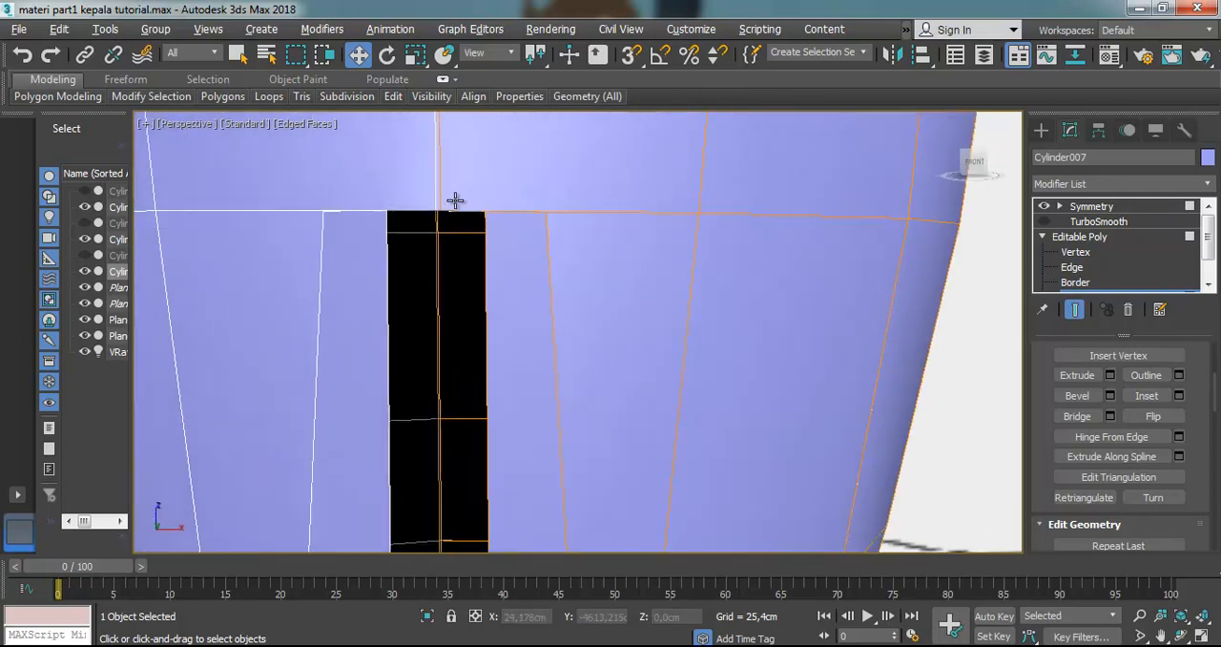
{"action": "left_click", "coordinate": [1073, 252]}
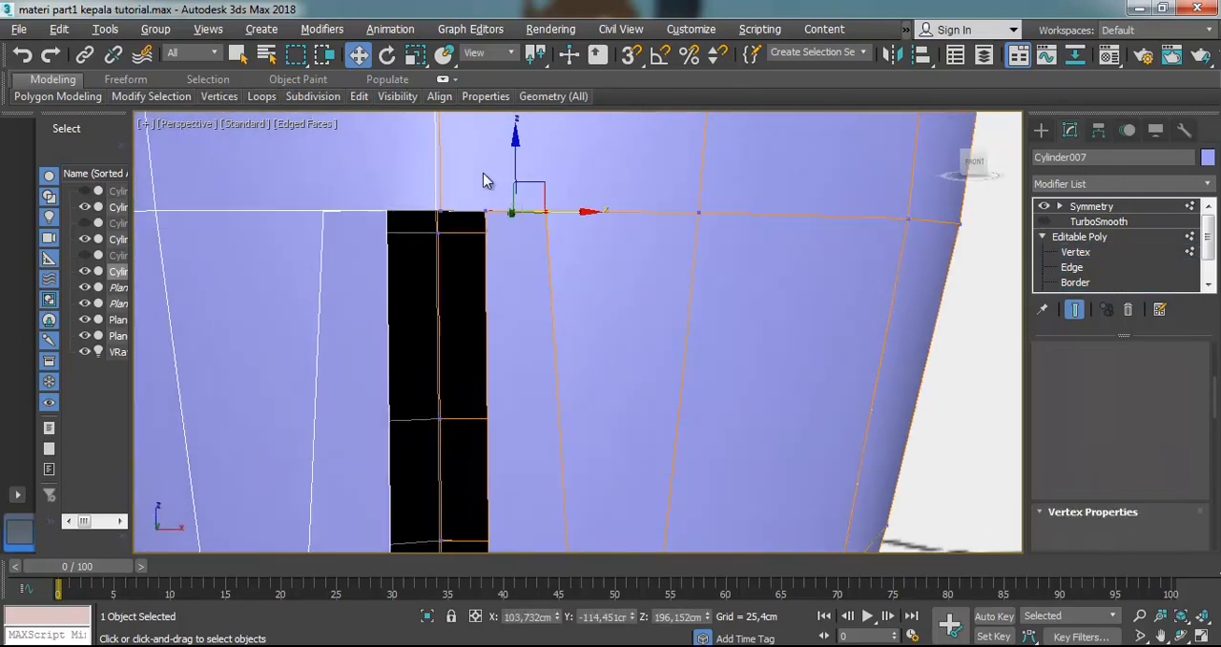
{"action": "left_click", "coordinate": [492, 183]}
{"action": "left_click", "coordinate": [486, 210]}
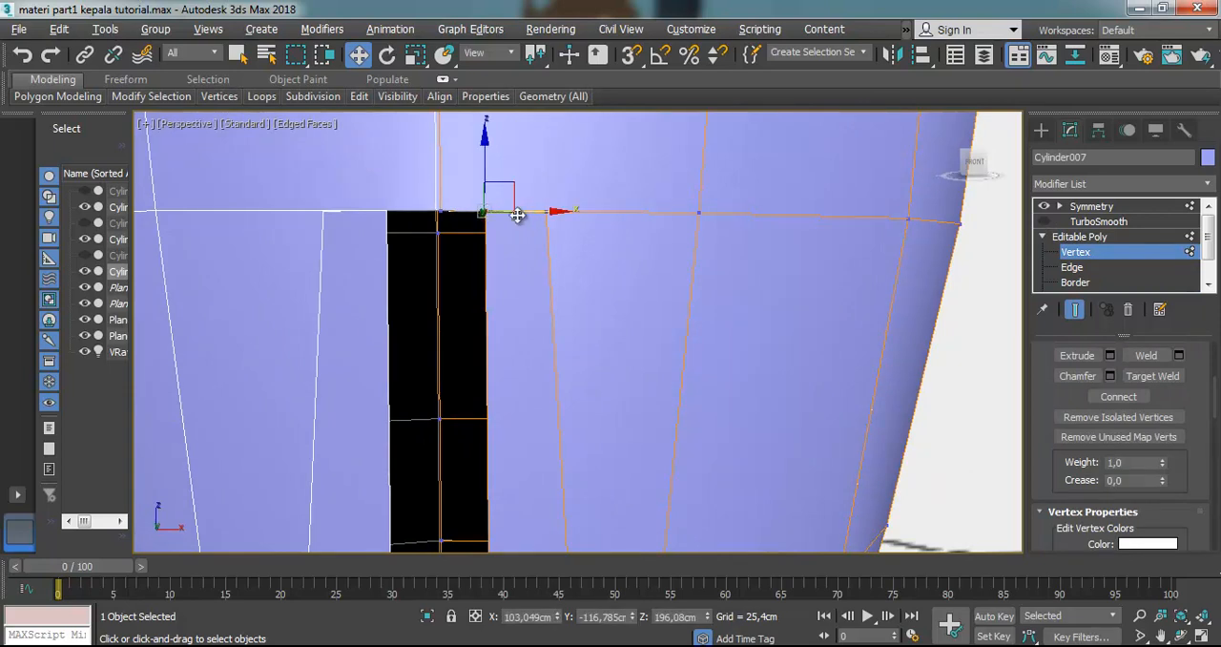
{"action": "left_click_drag", "start_coordinate": [529, 213], "coordinate": [489, 214]}
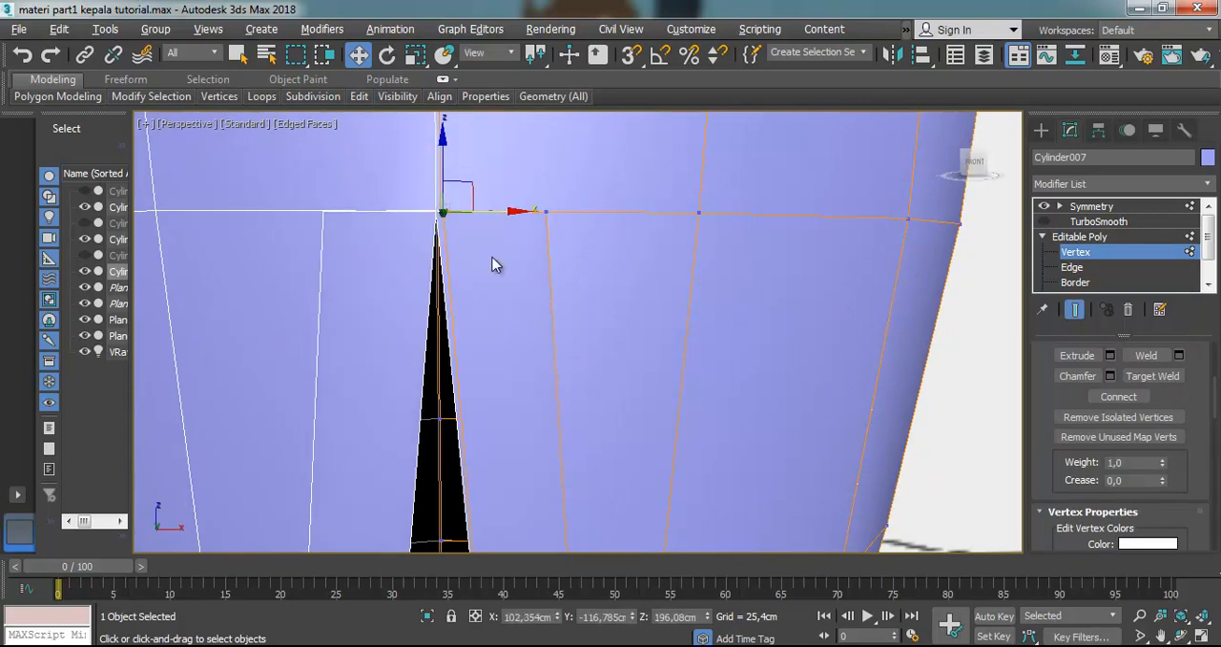
Close the remaining seam gap by moving the middle inner nose vertex to X about 102.35 cm and the base one to about 102.39 cm
{"action": "scroll", "coordinate": [499, 303], "scroll_direction": "down", "scroll_amount": 4}
{"action": "scroll", "coordinate": [494, 449], "scroll_direction": "up", "scroll_amount": 3}
{"action": "scroll", "coordinate": [492, 454], "scroll_direction": "up", "scroll_amount": 3}
{"action": "left_click", "coordinate": [498, 191]}
{"action": "mouse_move", "coordinate": [539, 193]}
{"action": "left_mouse_down"}
{"action": "mouse_move", "coordinate": [502, 192]}
{"action": "mouse_move", "coordinate": [552, 198]}
{"action": "mouse_move", "coordinate": [537, 194]}
{"action": "left_mouse_up"}
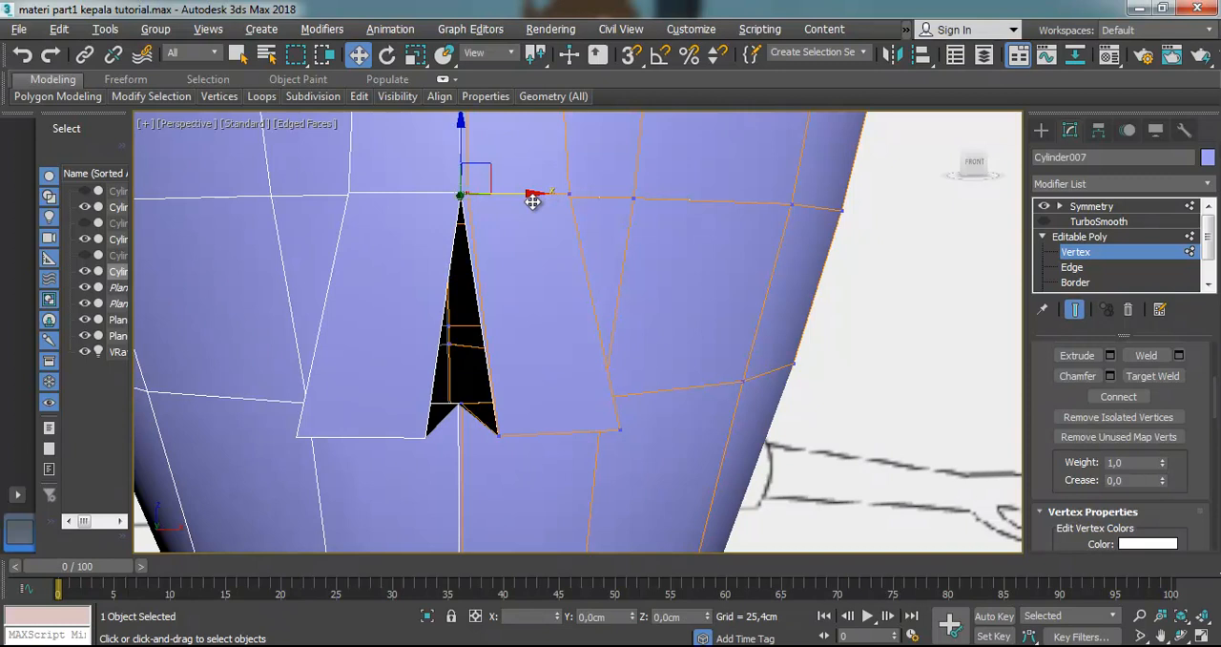
{"action": "left_click", "coordinate": [502, 439]}
{"action": "left_click_drag", "start_coordinate": [553, 435], "coordinate": [525, 433]}
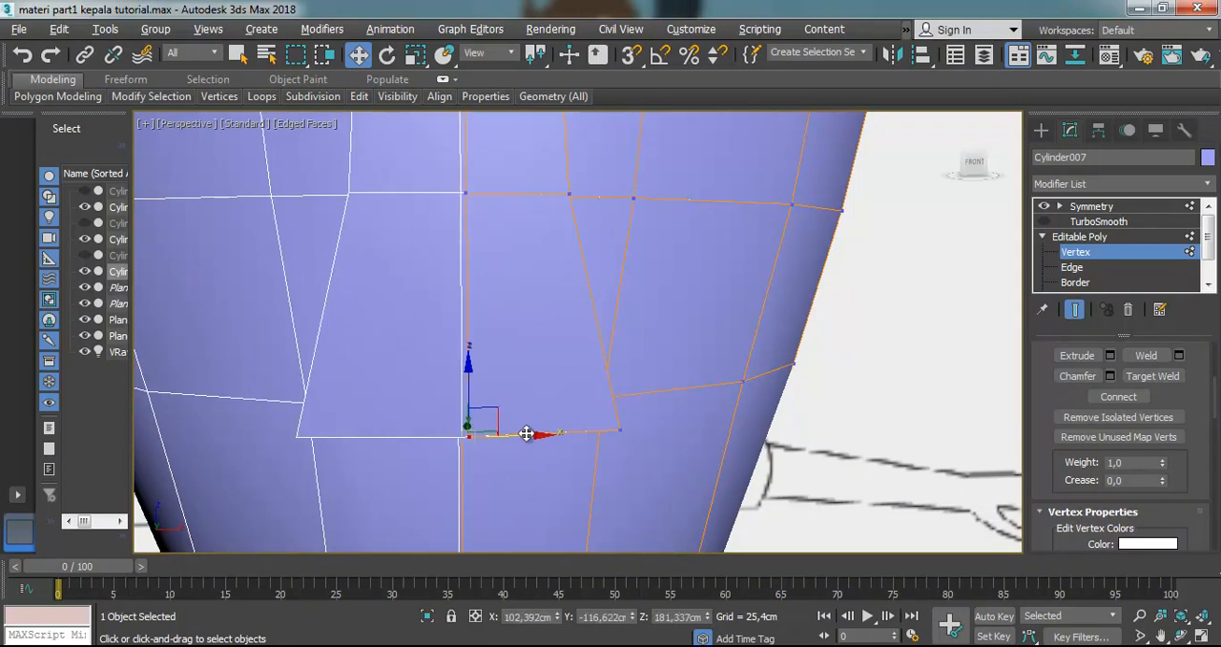
{"action": "scroll", "coordinate": [527, 433], "scroll_direction": "down", "scroll_amount": 5}
Lower the top outer vertex of the extruded nose toward the face, to Z about 191.65 cm
{"action": "left_click", "coordinate": [1181, 635]}
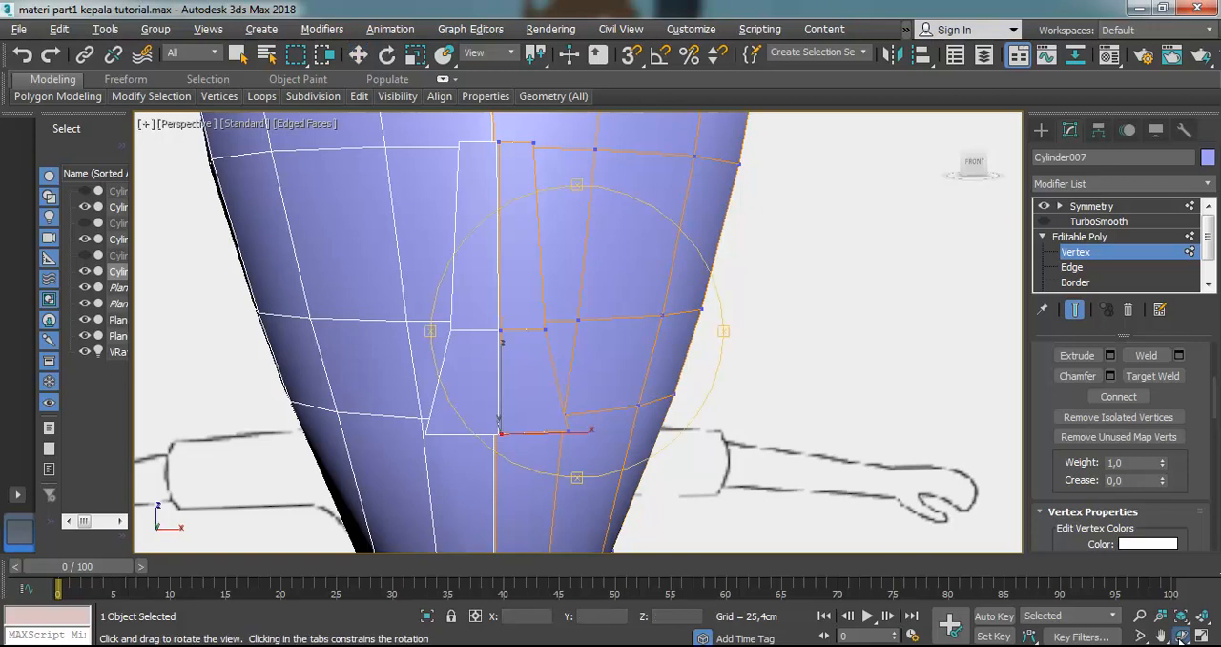
{"action": "left_click_drag", "start_coordinate": [630, 343], "coordinate": [584, 229]}
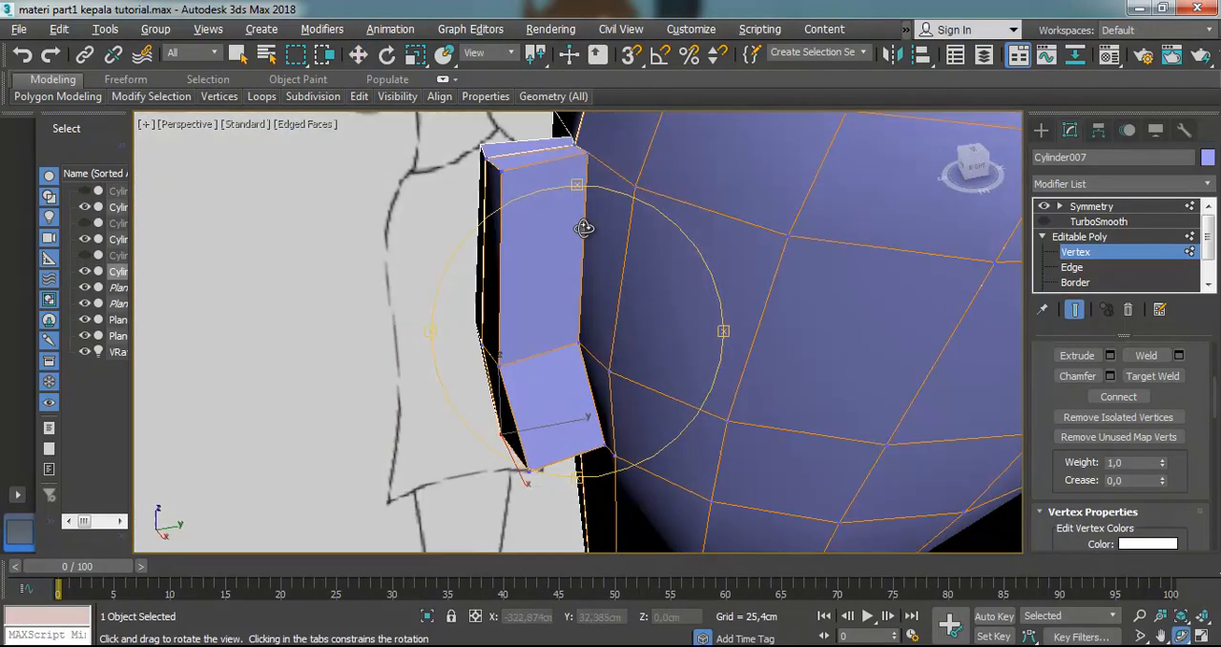
{"action": "left_click", "coordinate": [358, 54]}
{"action": "left_click", "coordinate": [499, 168]}
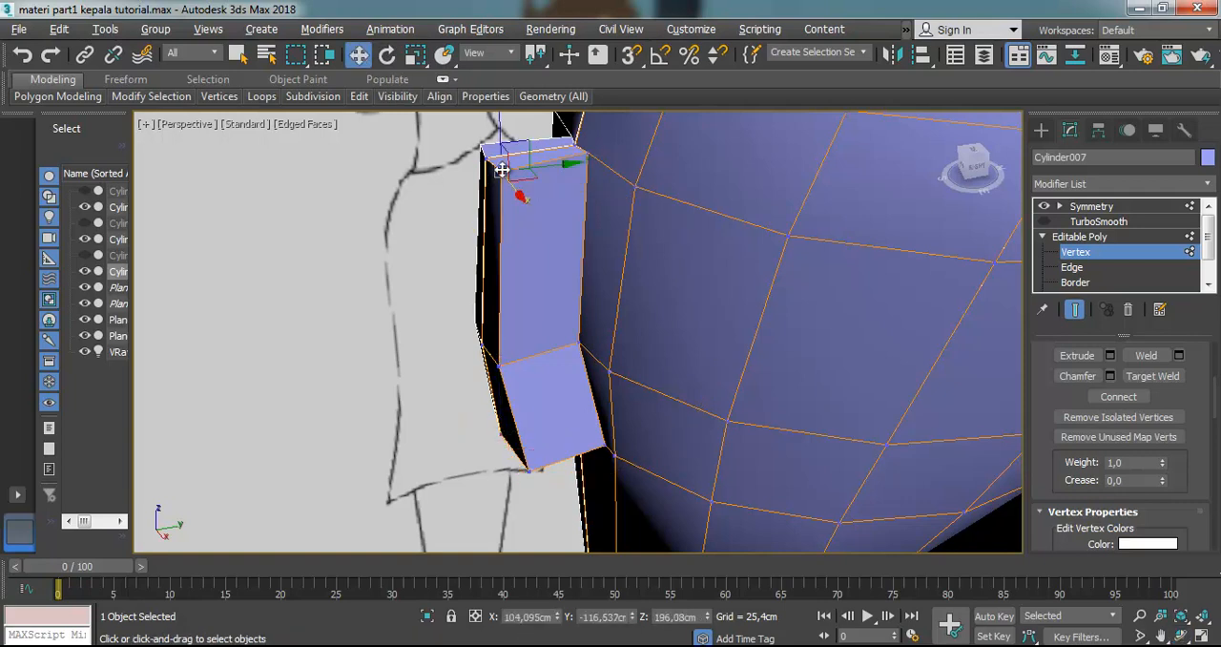
{"action": "left_click_drag", "start_coordinate": [499, 140], "coordinate": [585, 251]}
In a see-through Left view, move the nose's middle and bridge vertices to follow the side reference profile
{"action": "key", "text": "l"}
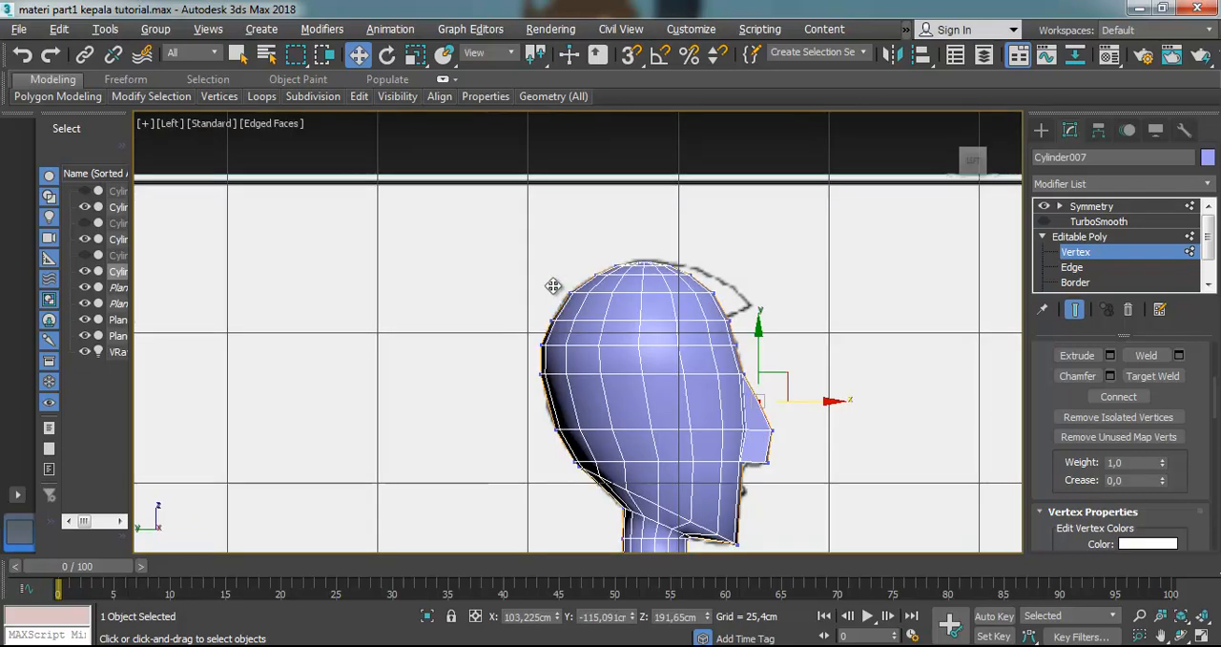
{"action": "scroll", "coordinate": [833, 450], "scroll_direction": "up", "scroll_amount": 4}
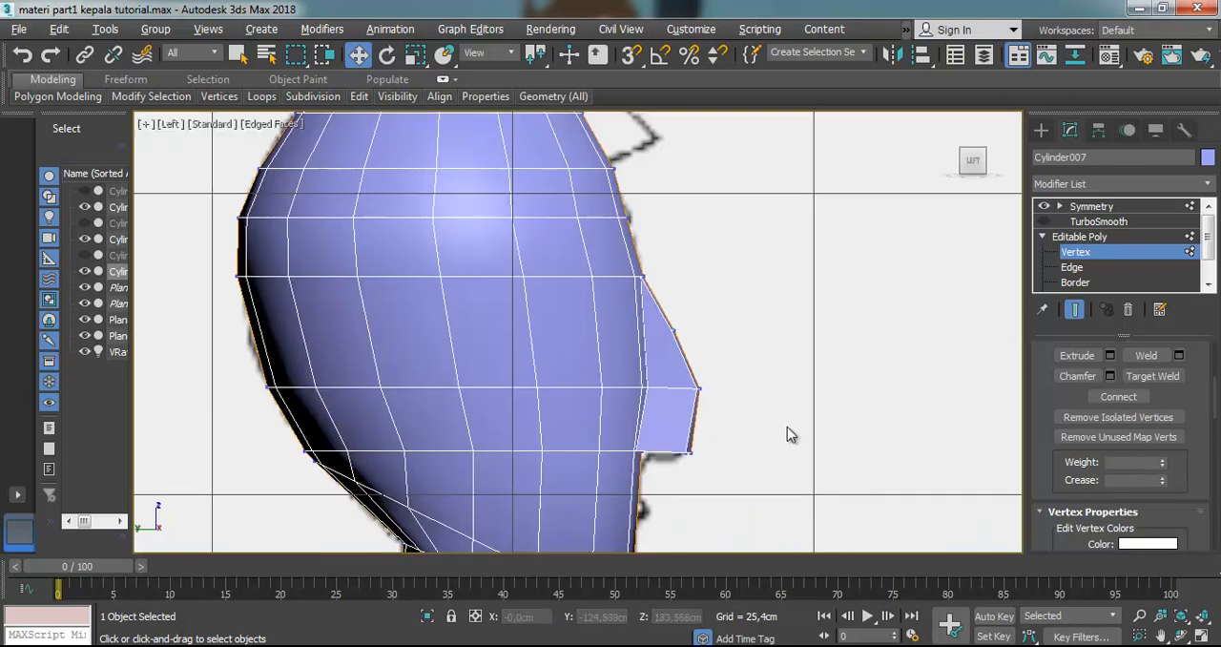
{"action": "key", "text": "alt+x"}
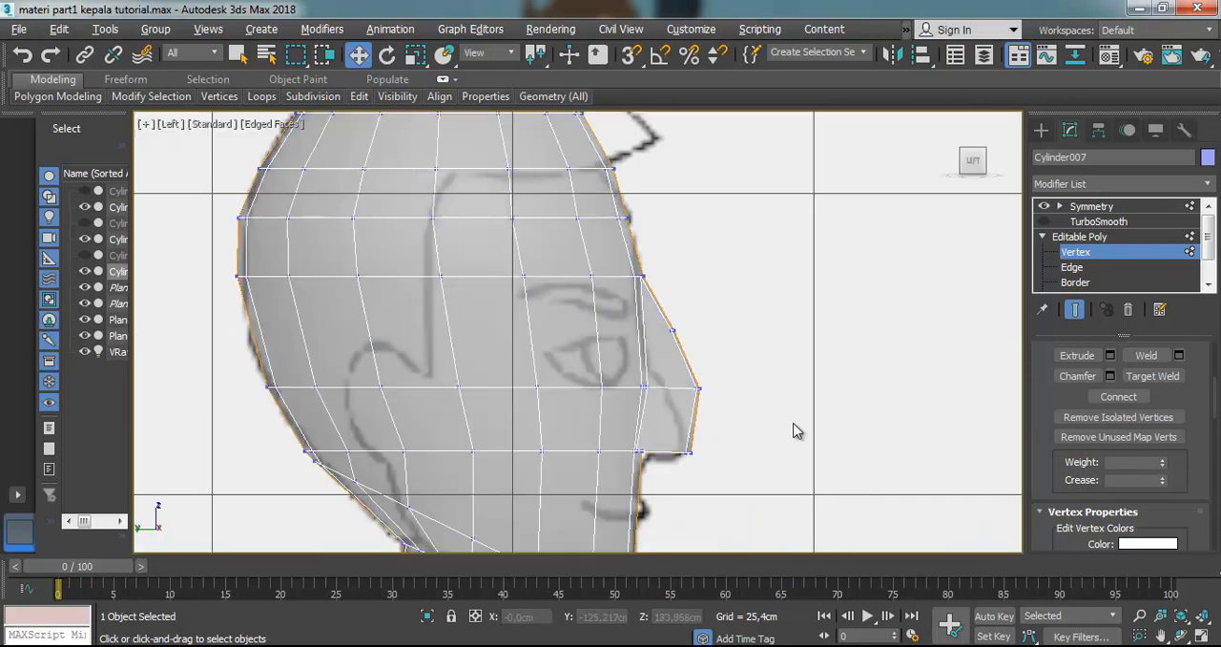
{"action": "scroll", "coordinate": [750, 385], "scroll_direction": "up", "scroll_amount": 2}
{"action": "left_click_drag", "start_coordinate": [750, 384], "coordinate": [672, 431]}
{"action": "left_click_drag", "start_coordinate": [750, 390], "coordinate": [710, 394]}
{"action": "left_click_drag", "start_coordinate": [694, 289], "coordinate": [648, 311]}
{"action": "mouse_move", "coordinate": [661, 373]}
{"action": "left_mouse_down"}
{"action": "mouse_move", "coordinate": [634, 401]}
{"action": "mouse_move", "coordinate": [663, 392]}
{"action": "left_mouse_up"}
{"action": "left_click_drag", "start_coordinate": [645, 304], "coordinate": [608, 340]}
{"action": "left_click_drag", "start_coordinate": [640, 290], "coordinate": [637, 324]}
{"action": "left_click", "coordinate": [687, 405]}
{"action": "scroll", "coordinate": [688, 417], "scroll_direction": "down", "scroll_amount": 3}
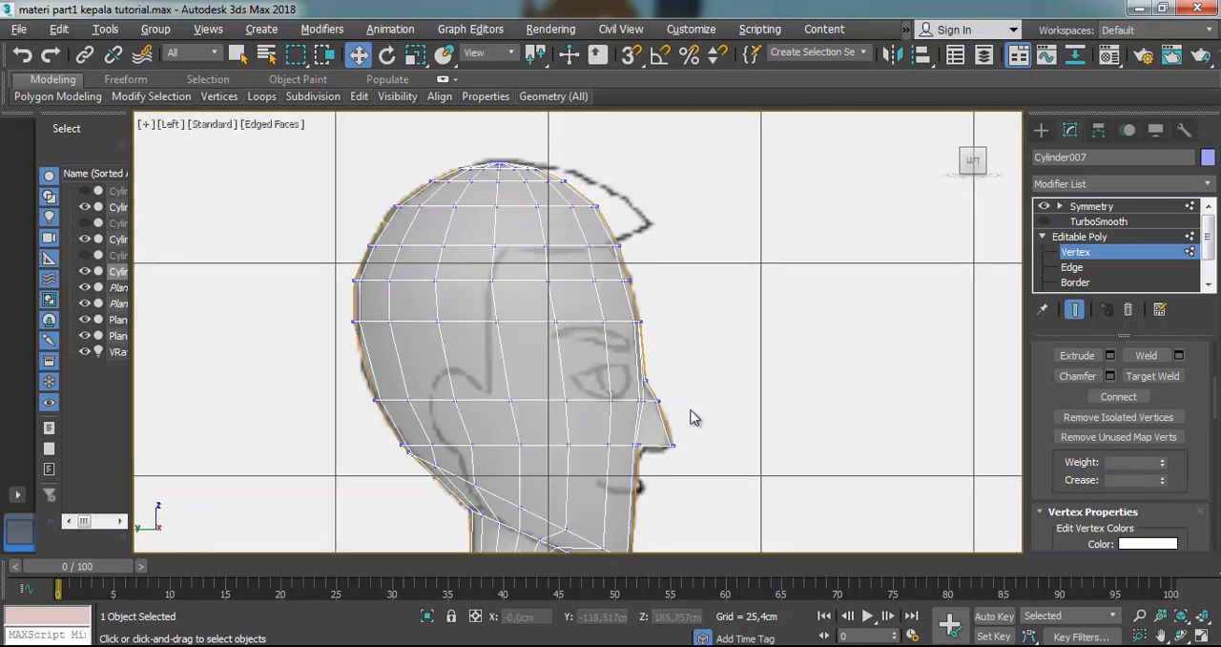
Show the TurboSmooth result on the head and freeze the side reference plane
{"action": "scroll", "coordinate": [695, 417], "scroll_direction": "up", "scroll_amount": 2}
{"action": "left_click", "coordinate": [1045, 222]}
{"action": "left_click", "coordinate": [831, 324]}
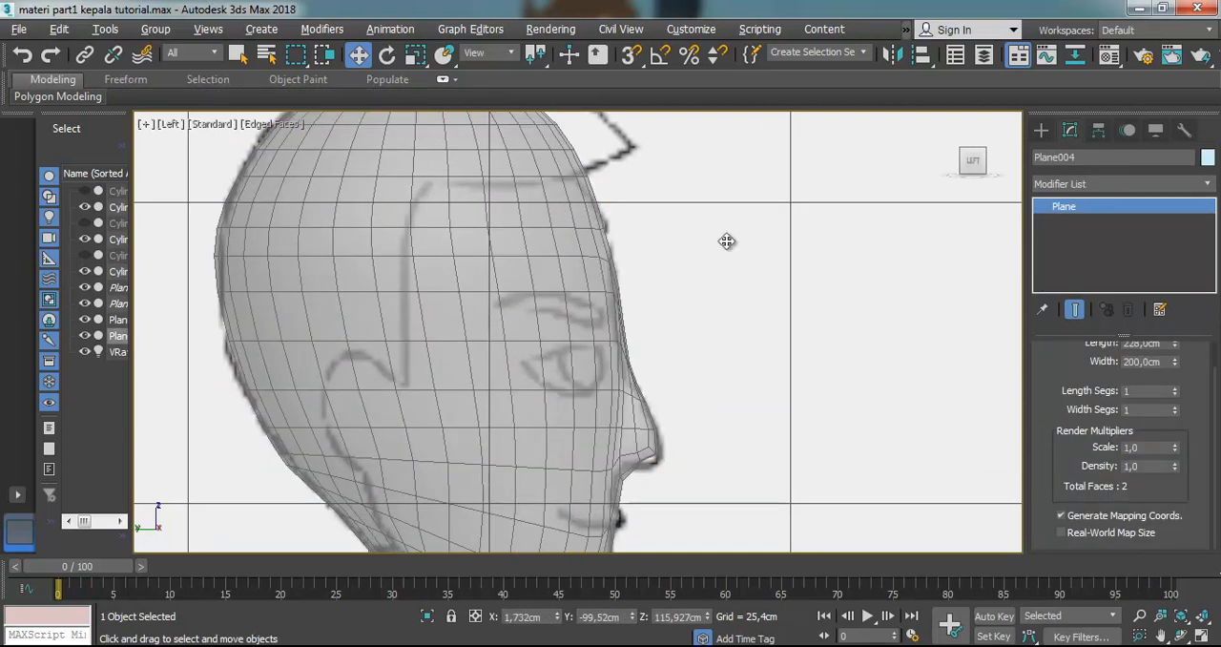
{"action": "scroll", "coordinate": [788, 203], "scroll_direction": "down", "scroll_amount": 3}
{"action": "left_click", "coordinate": [804, 186]}
{"action": "left_click", "coordinate": [804, 187]}
{"action": "right_click", "coordinate": [804, 189]}
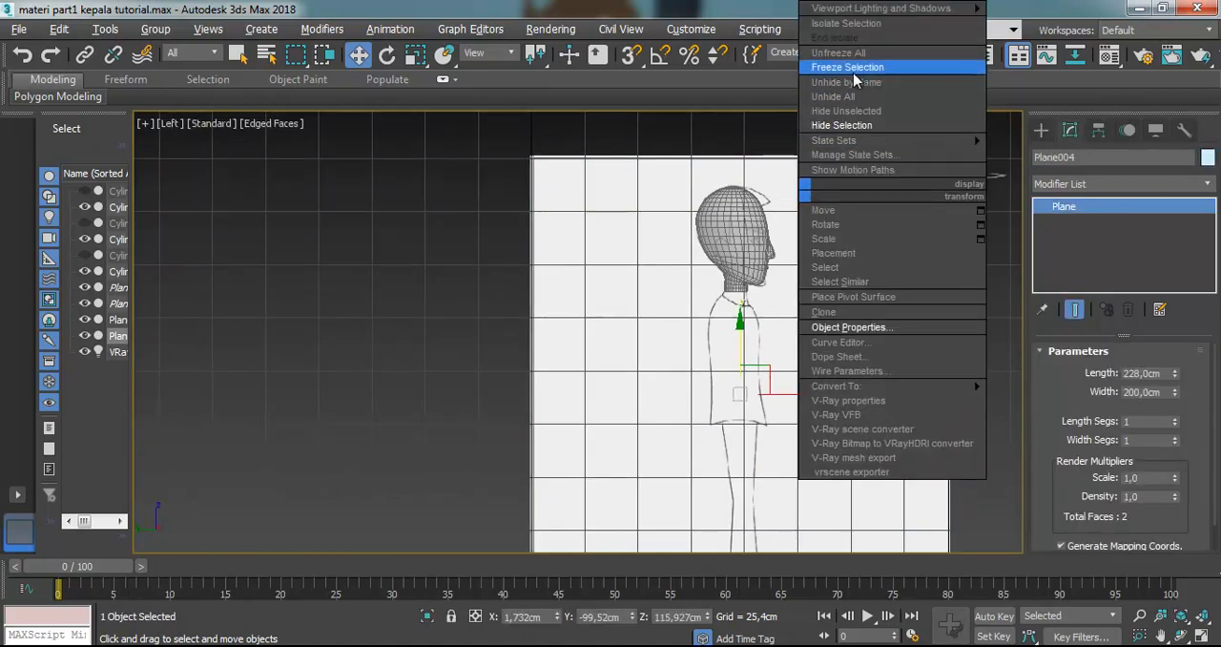
{"action": "left_click", "coordinate": [849, 65]}
Reselect the head and examine the smoothed nose from both sides in Perspective, in solid and see-through display
{"action": "scroll", "coordinate": [743, 250], "scroll_direction": "up", "scroll_amount": 5}
{"action": "left_click", "coordinate": [744, 250]}
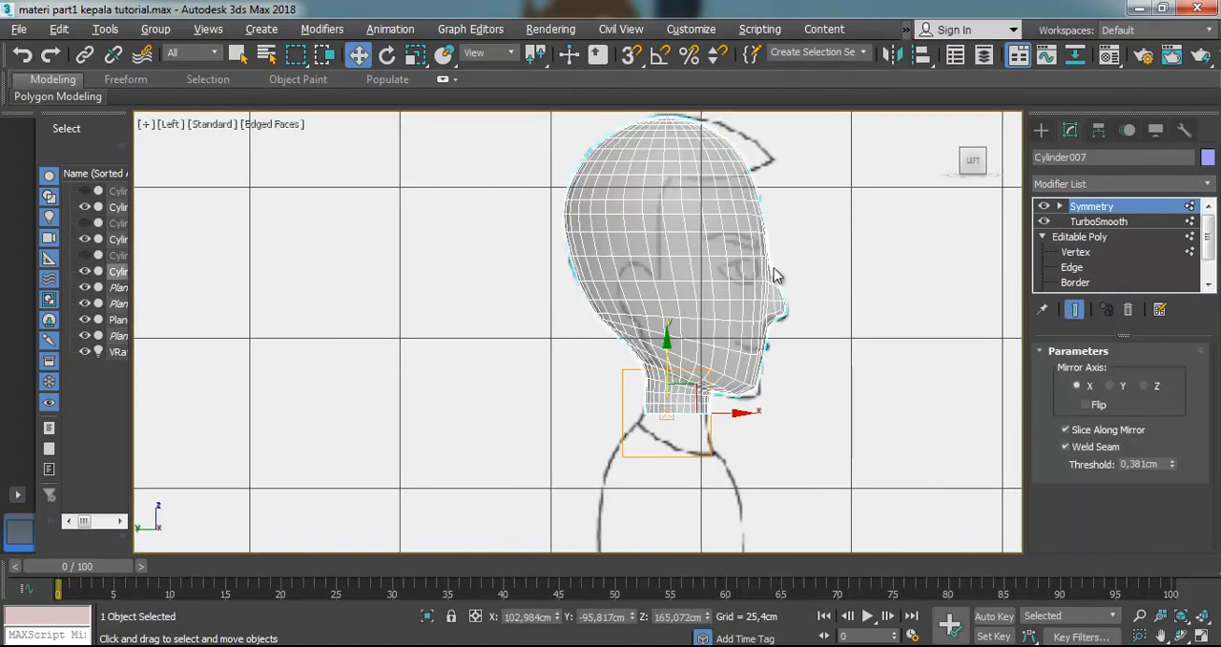
{"action": "scroll", "coordinate": [788, 283], "scroll_direction": "up", "scroll_amount": 4}
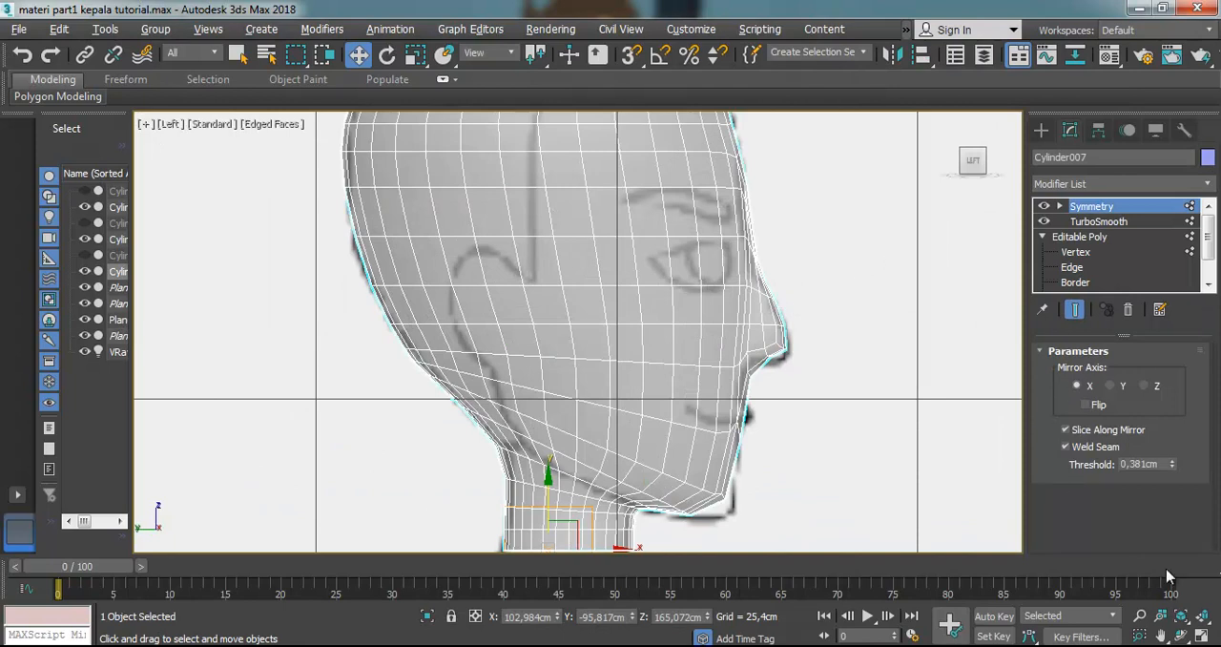
{"action": "left_click", "coordinate": [1177, 635]}
{"action": "key", "text": "alt+x"}
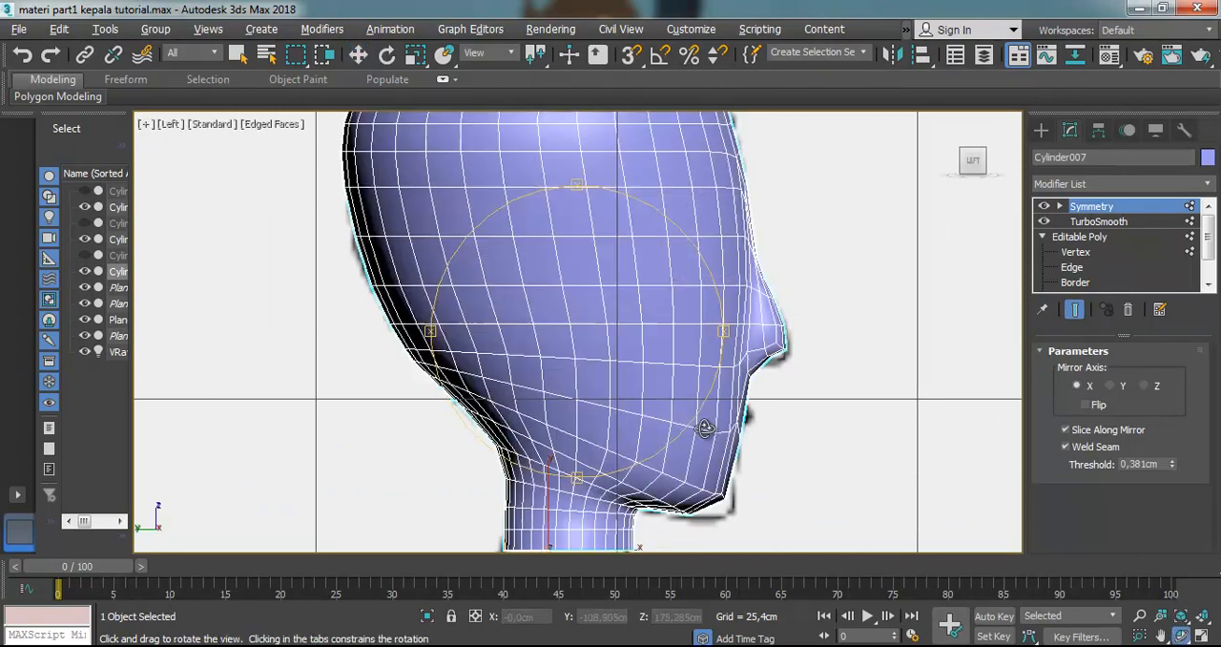
{"action": "mouse_move", "coordinate": [605, 340]}
{"action": "left_mouse_down"}
{"action": "mouse_move", "coordinate": [493, 340]}
{"action": "mouse_move", "coordinate": [635, 310]}
{"action": "mouse_move", "coordinate": [513, 295]}
{"action": "mouse_move", "coordinate": [604, 330]}
{"action": "mouse_move", "coordinate": [706, 319]}
{"action": "mouse_move", "coordinate": [621, 280]}
{"action": "mouse_move", "coordinate": [599, 299]}
{"action": "mouse_move", "coordinate": [607, 340]}
{"action": "left_mouse_up"}
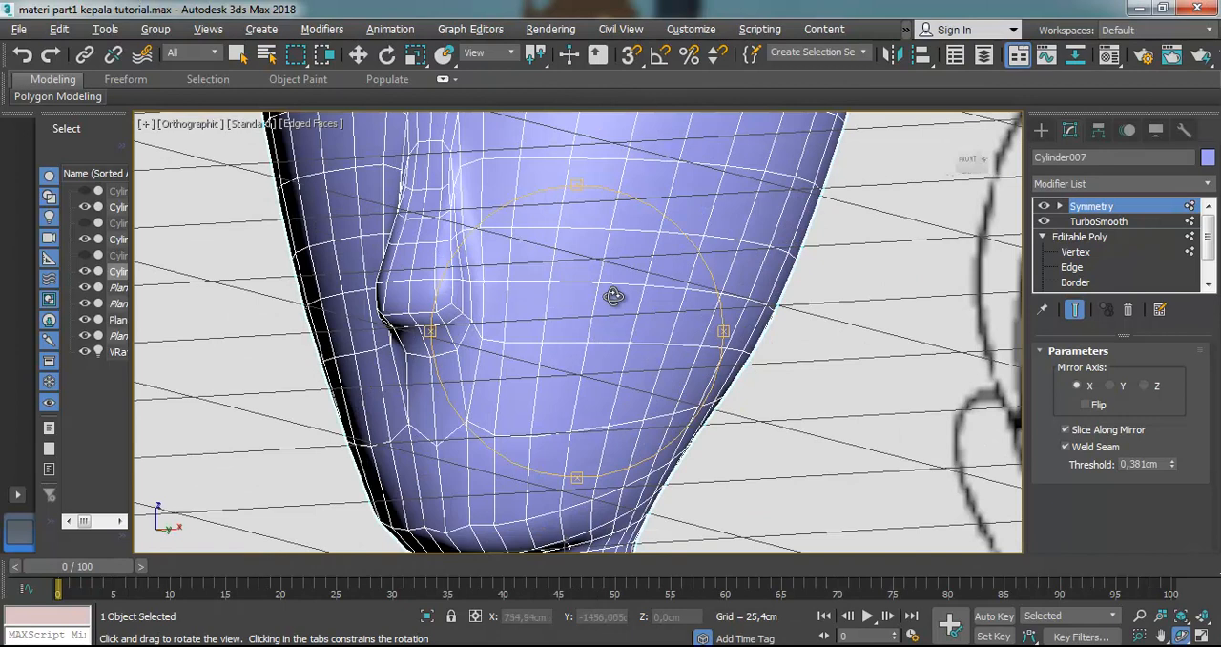
{"action": "key", "text": "p"}
{"action": "scroll", "coordinate": [613, 296], "scroll_direction": "up", "scroll_amount": 6}
{"action": "left_click_drag", "start_coordinate": [558, 377], "coordinate": [682, 458]}
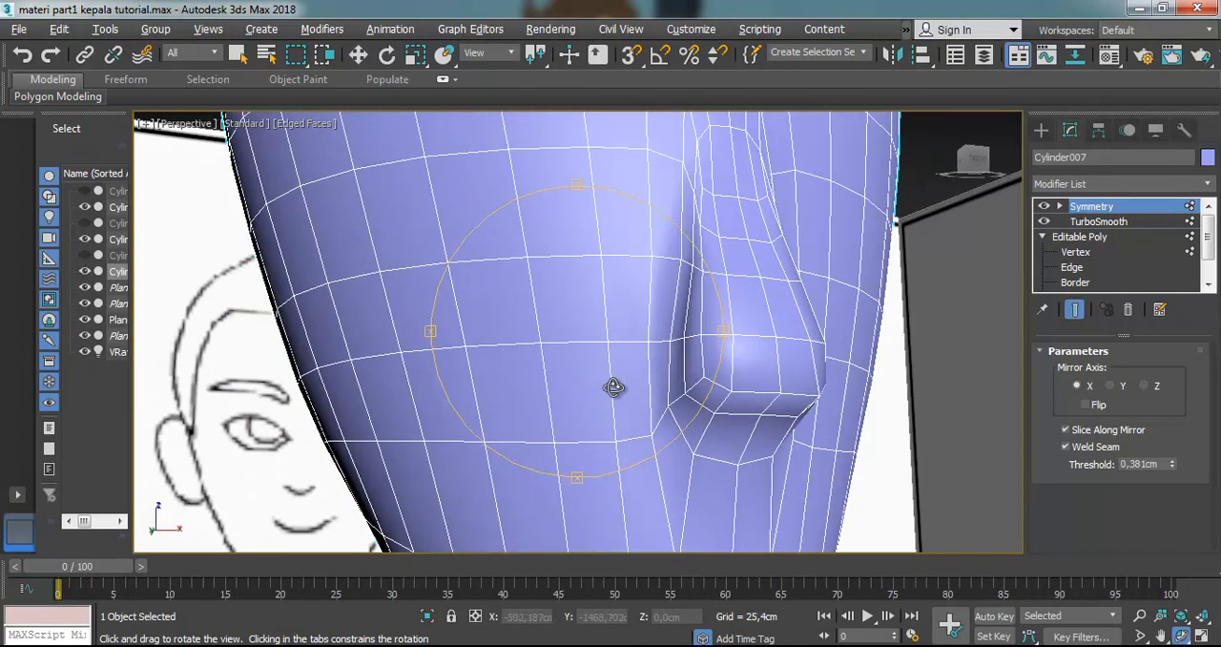
{"action": "left_click_drag", "start_coordinate": [614, 387], "coordinate": [597, 390]}
{"action": "scroll", "coordinate": [597, 391], "scroll_direction": "down", "scroll_amount": 4}
{"action": "scroll", "coordinate": [601, 389], "scroll_direction": "up", "scroll_amount": 2}
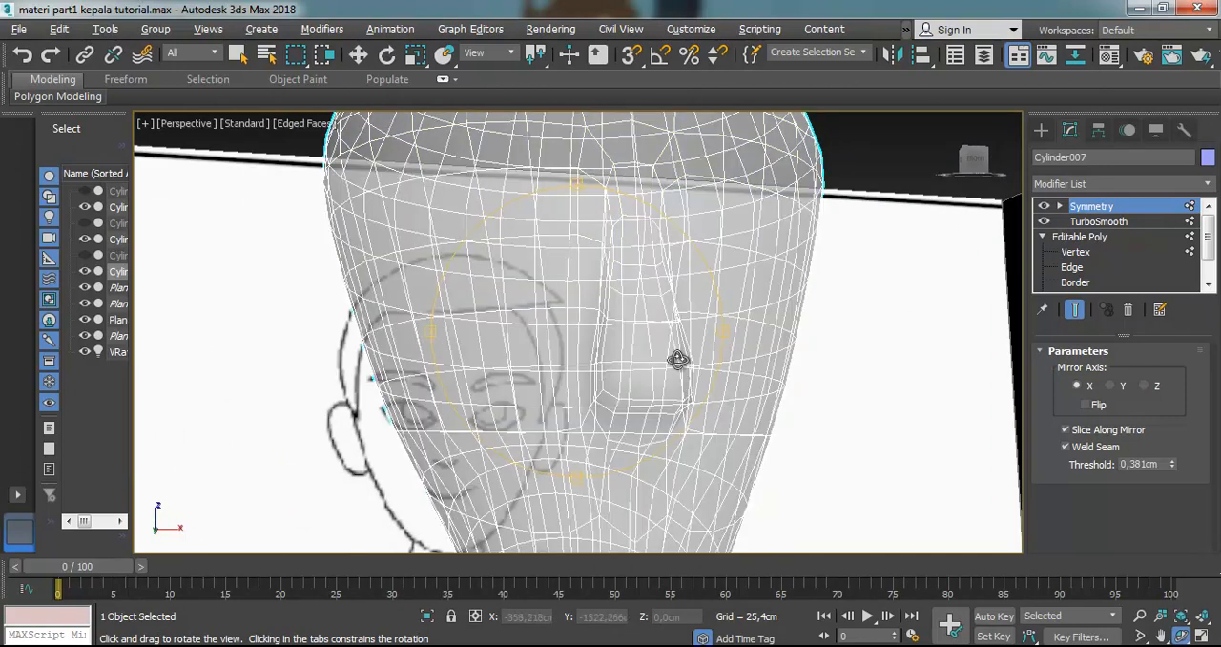
{"action": "mouse_move", "coordinate": [654, 395]}
{"action": "left_mouse_down"}
{"action": "mouse_move", "coordinate": [629, 390]}
{"action": "mouse_move", "coordinate": [904, 307]}
{"action": "left_mouse_up"}
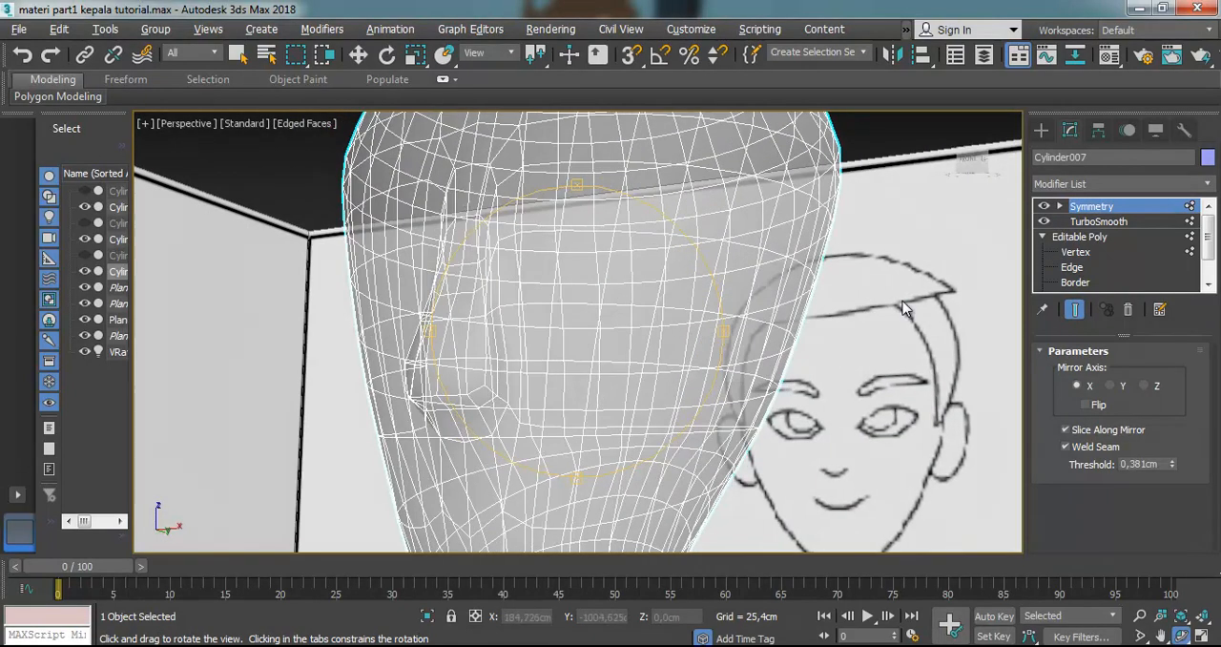
Compare the nose with TurboSmooth hidden and shown, and return the head to solid display
{"action": "left_click", "coordinate": [1045, 221]}
{"action": "mouse_move", "coordinate": [505, 390]}
{"action": "left_mouse_down"}
{"action": "mouse_move", "coordinate": [575, 365]}
{"action": "mouse_move", "coordinate": [621, 367]}
{"action": "mouse_move", "coordinate": [601, 353]}
{"action": "mouse_move", "coordinate": [627, 349]}
{"action": "mouse_move", "coordinate": [633, 333]}
{"action": "mouse_move", "coordinate": [527, 324]}
{"action": "mouse_move", "coordinate": [464, 349]}
{"action": "mouse_move", "coordinate": [493, 365]}
{"action": "mouse_move", "coordinate": [695, 346]}
{"action": "mouse_move", "coordinate": [679, 377]}
{"action": "mouse_move", "coordinate": [600, 283]}
{"action": "mouse_move", "coordinate": [564, 359]}
{"action": "mouse_move", "coordinate": [507, 392]}
{"action": "mouse_move", "coordinate": [658, 368]}
{"action": "left_mouse_up"}
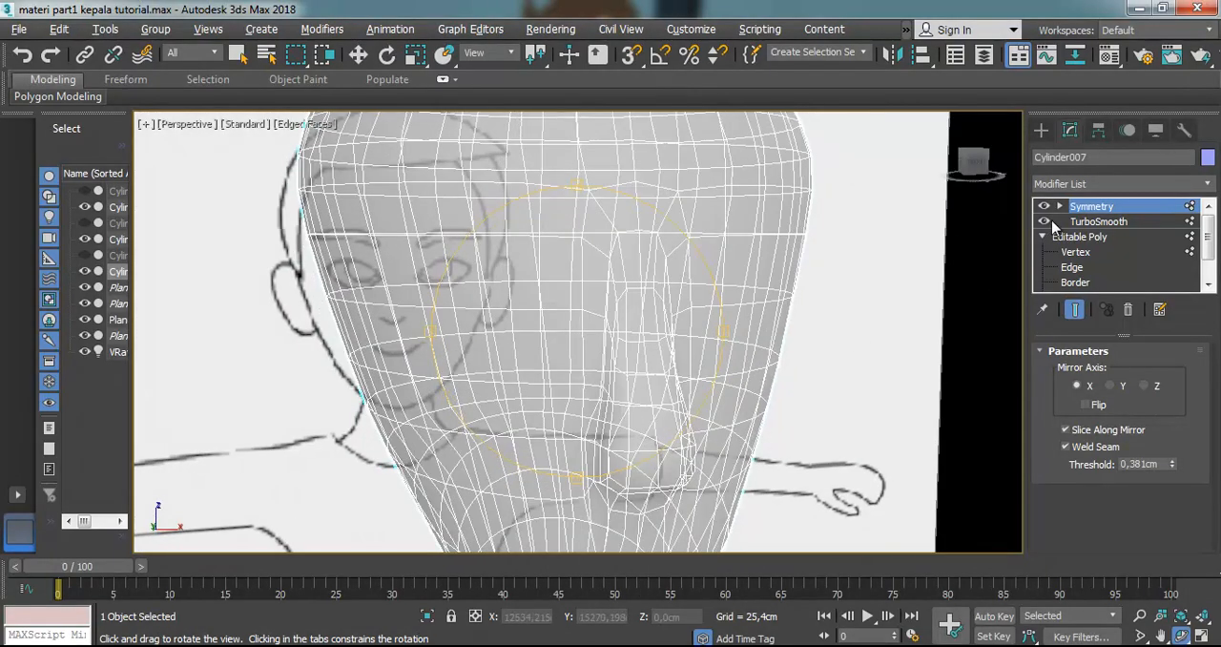
{"action": "left_click", "coordinate": [1081, 222]}
{"action": "scroll", "coordinate": [632, 354], "scroll_direction": "down", "scroll_amount": 4}
{"action": "mouse_move", "coordinate": [625, 394]}
{"action": "left_mouse_down"}
{"action": "mouse_move", "coordinate": [515, 378]}
{"action": "mouse_move", "coordinate": [728, 368]}
{"action": "left_mouse_up"}
{"action": "key", "text": "alt+x"}
{"action": "scroll", "coordinate": [505, 376], "scroll_direction": "up", "scroll_amount": 5}
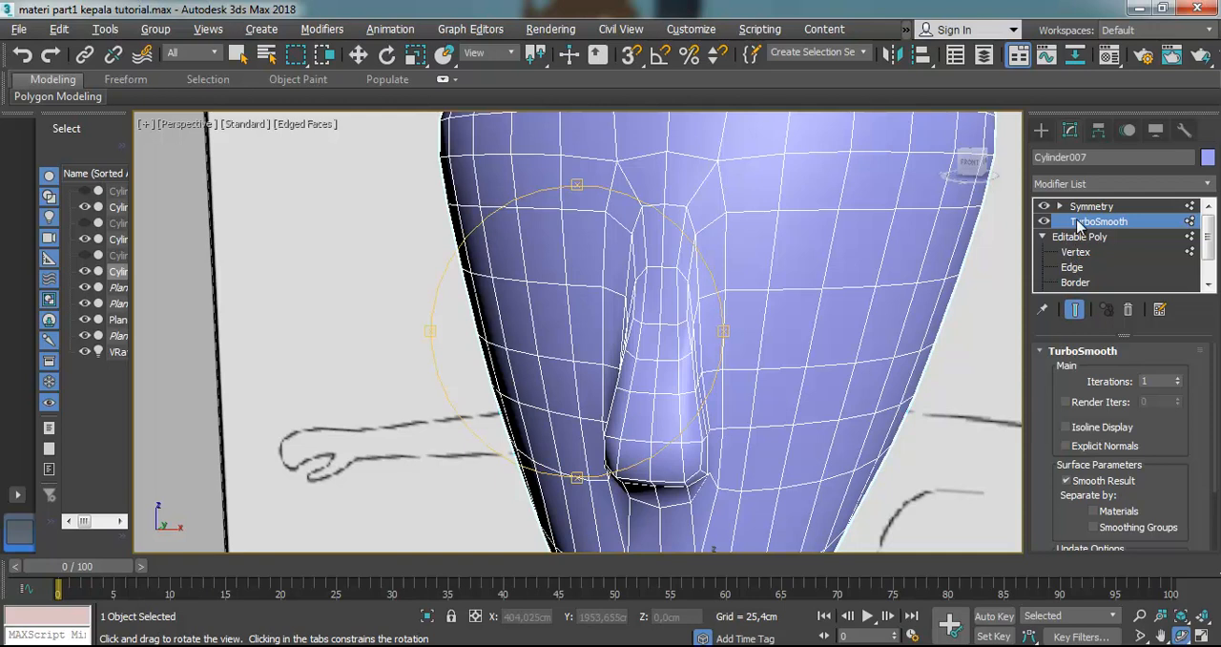
Narrow the nose at Vertex level by moving the top and middle vertices of its side edge toward the centre seam
{"action": "left_click", "coordinate": [1075, 252]}
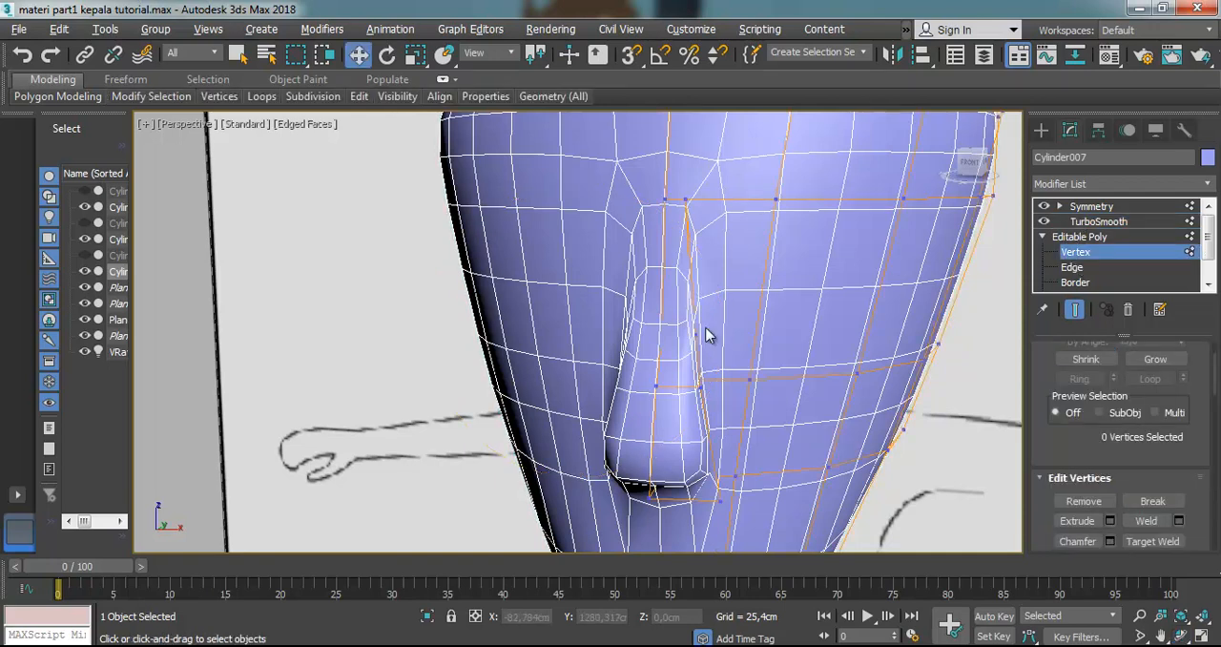
{"action": "left_click", "coordinate": [686, 199]}
{"action": "left_click_drag", "start_coordinate": [703, 197], "coordinate": [685, 200]}
{"action": "left_click", "coordinate": [703, 384]}
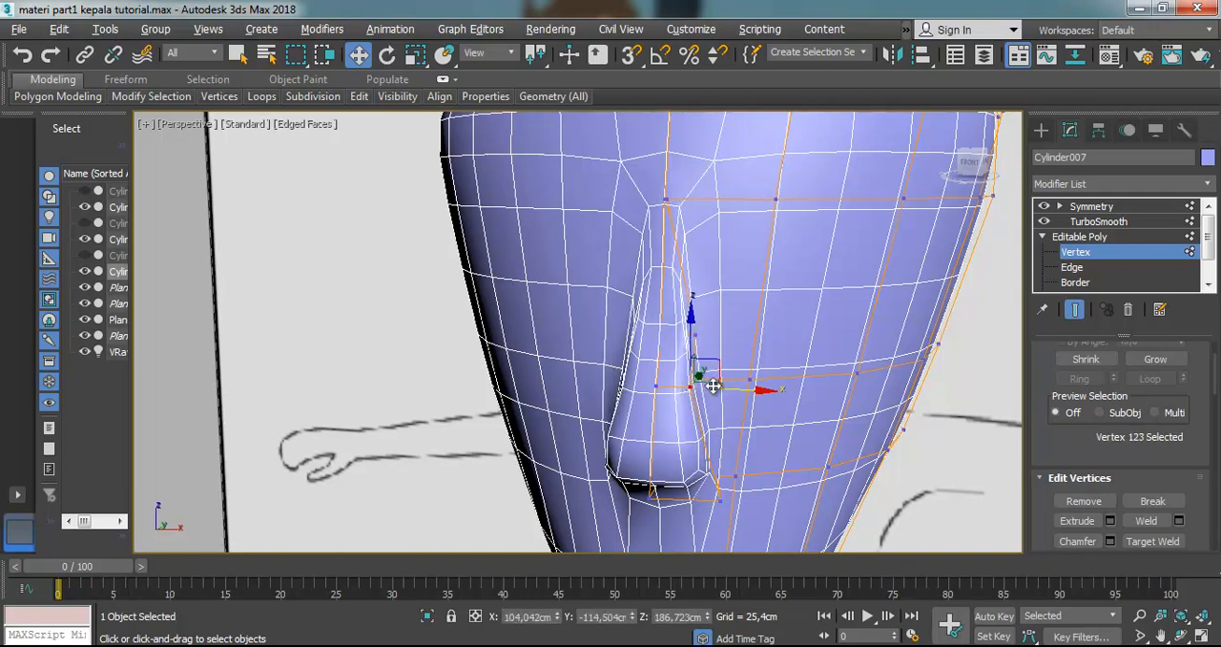
{"action": "left_click_drag", "start_coordinate": [731, 387], "coordinate": [717, 387]}
Move the bridge vertex on the nose's side edge toward the seam and narrow the middle side vertex to X about 103.57 cm
{"action": "left_click", "coordinate": [725, 339]}
{"action": "left_click", "coordinate": [697, 334]}
{"action": "mouse_move", "coordinate": [727, 337]}
{"action": "left_mouse_down"}
{"action": "mouse_move", "coordinate": [709, 333]}
{"action": "mouse_move", "coordinate": [723, 339]}
{"action": "left_mouse_up"}
{"action": "left_click_drag", "start_coordinate": [688, 292], "coordinate": [681, 264]}
{"action": "scroll", "coordinate": [681, 267], "scroll_direction": "up", "scroll_amount": 3}
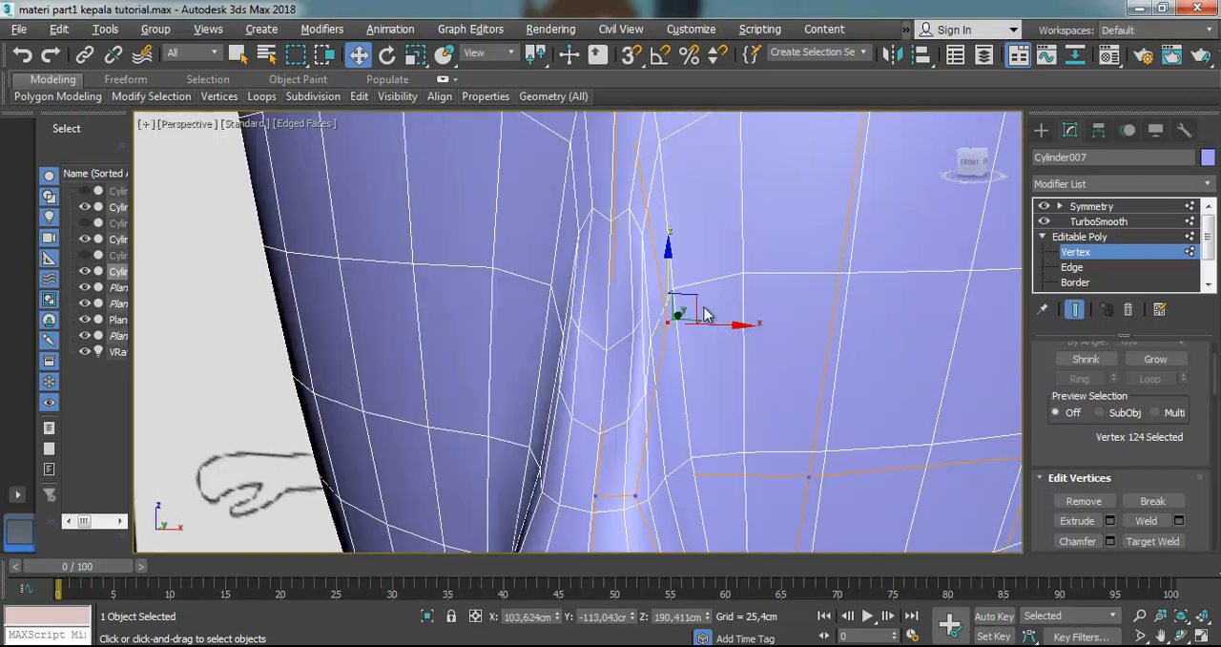
{"action": "left_click_drag", "start_coordinate": [719, 325], "coordinate": [719, 393]}
{"action": "scroll", "coordinate": [709, 362], "scroll_direction": "down", "scroll_amount": 5}
{"action": "scroll", "coordinate": [709, 419], "scroll_direction": "up", "scroll_amount": 4}
{"action": "scroll", "coordinate": [717, 405], "scroll_direction": "down", "scroll_amount": 3}
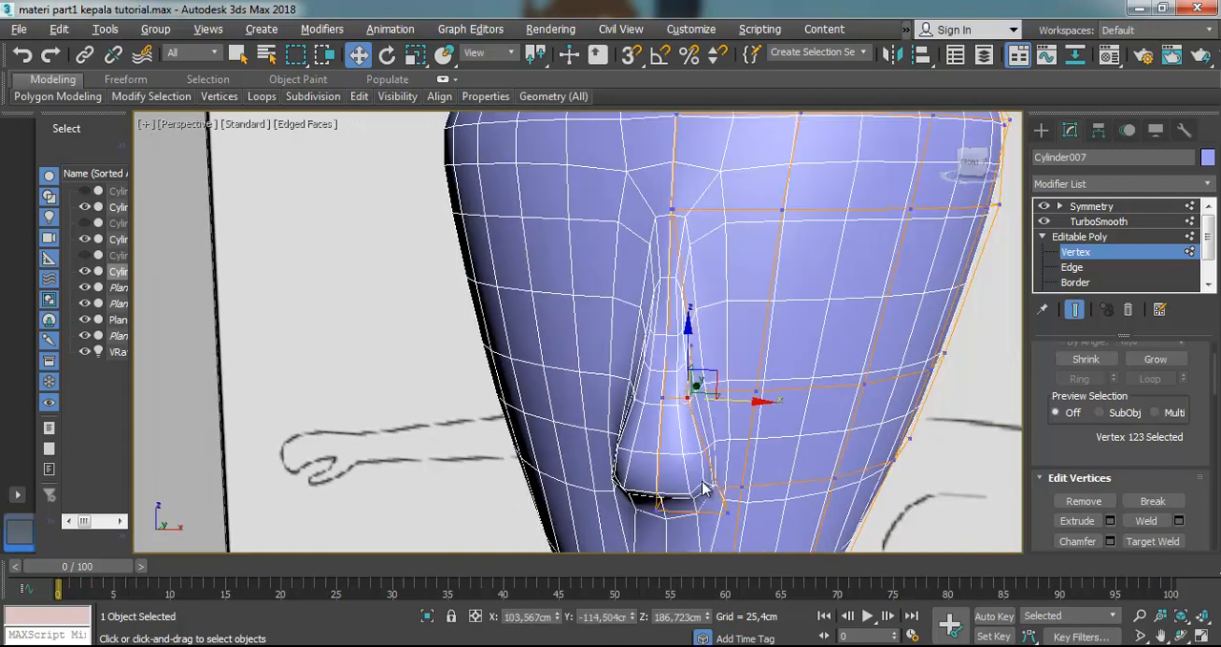
Move the outer vertex at the nose base toward the centre seam, to X about 105.13 cm, and clear the vertex selection
{"action": "scroll", "coordinate": [704, 504], "scroll_direction": "up", "scroll_amount": 3}
{"action": "left_click", "coordinate": [745, 519]}
{"action": "mouse_move", "coordinate": [774, 518]}
{"action": "left_mouse_down"}
{"action": "mouse_move", "coordinate": [740, 518]}
{"action": "mouse_move", "coordinate": [753, 518]}
{"action": "left_mouse_up"}
{"action": "scroll", "coordinate": [710, 452], "scroll_direction": "down", "scroll_amount": 4}
{"action": "scroll", "coordinate": [786, 375], "scroll_direction": "up", "scroll_amount": 2}
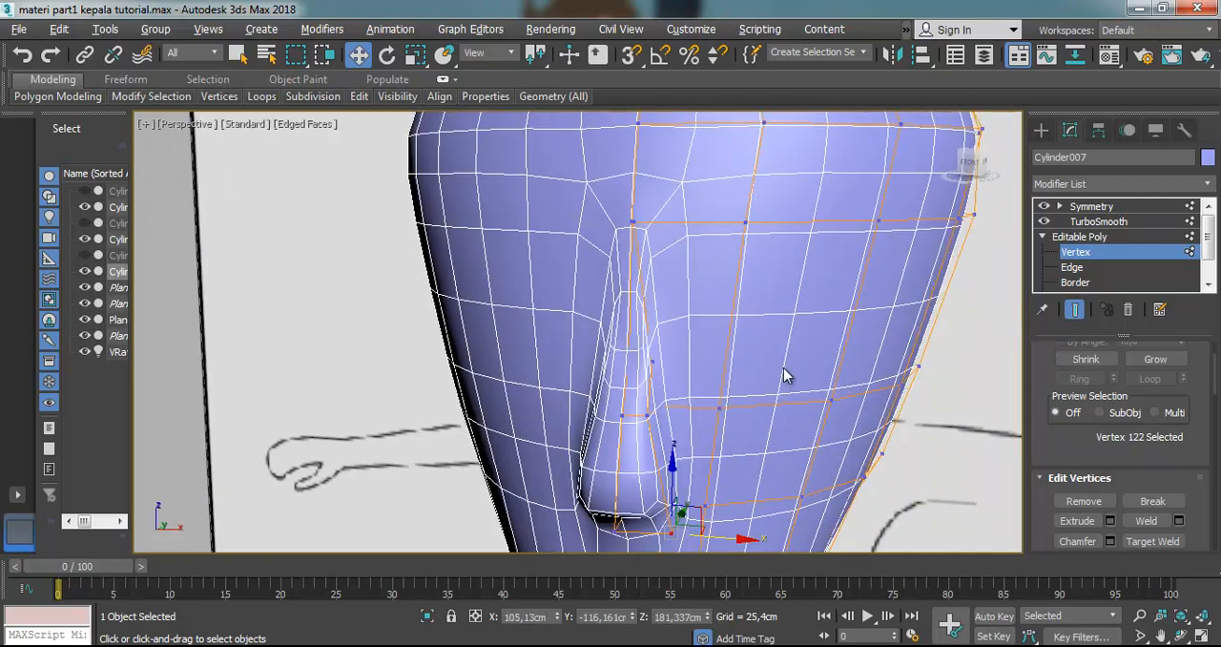
{"action": "scroll", "coordinate": [786, 375], "scroll_direction": "down", "scroll_amount": 4}
{"action": "left_click", "coordinate": [733, 436]}
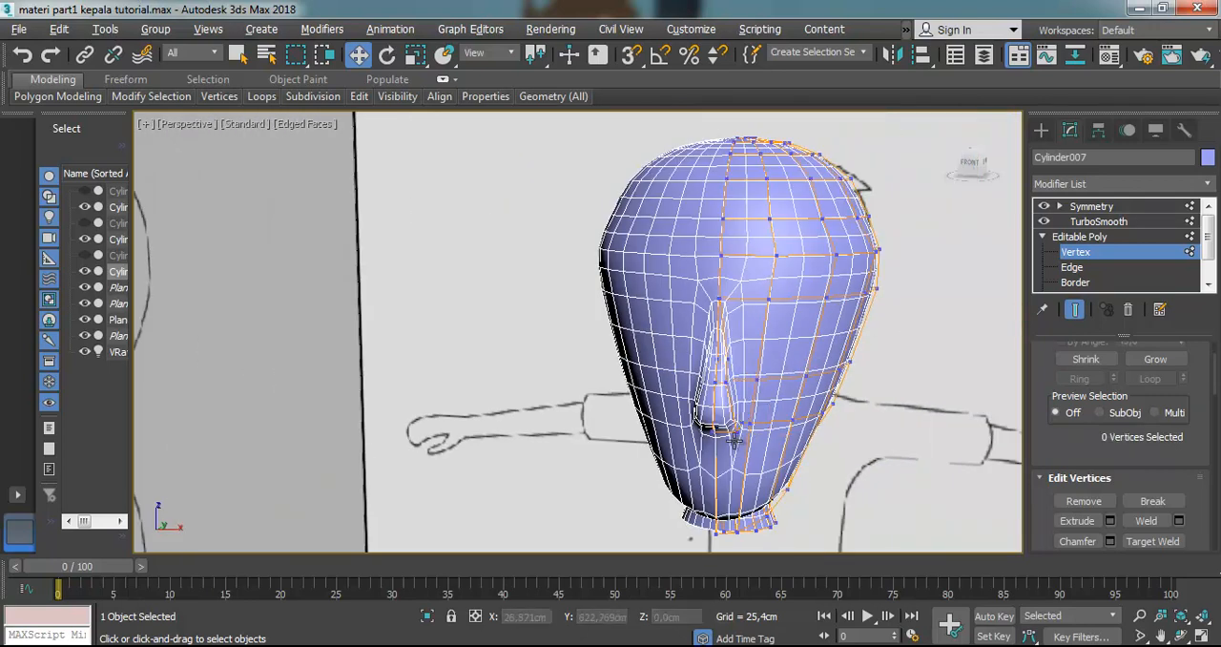
{"action": "scroll", "coordinate": [735, 437], "scroll_direction": "up", "scroll_amount": 5}
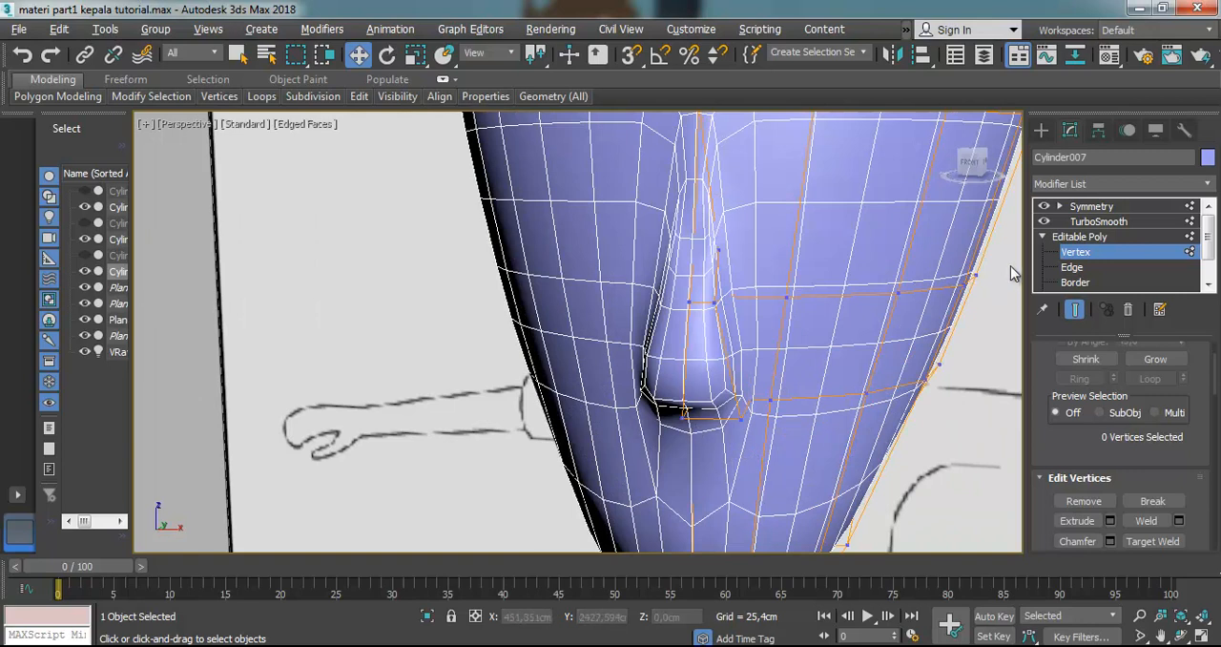
Leave vertex editing, hide TurboSmooth, and reselect the head in the Front view close up on the nose
{"action": "left_click", "coordinate": [1076, 238]}
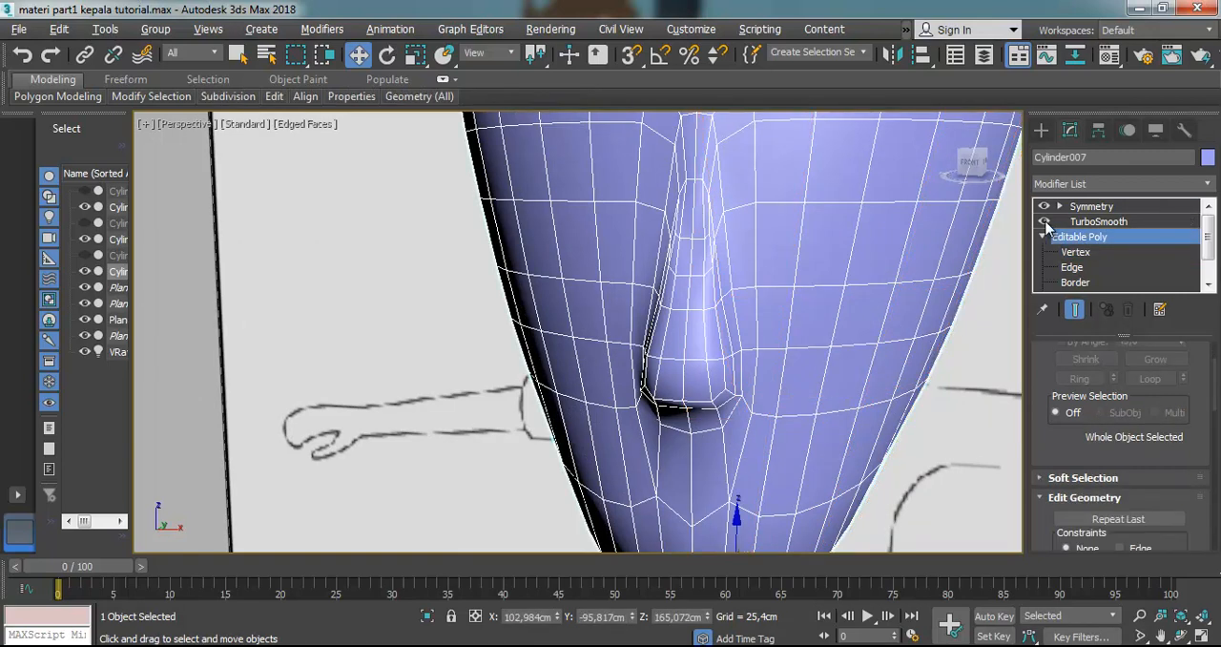
{"action": "left_click", "coordinate": [1044, 222]}
{"action": "left_click", "coordinate": [954, 423]}
{"action": "scroll", "coordinate": [782, 436], "scroll_direction": "down", "scroll_amount": 4}
{"action": "scroll", "coordinate": [786, 436], "scroll_direction": "up", "scroll_amount": 4}
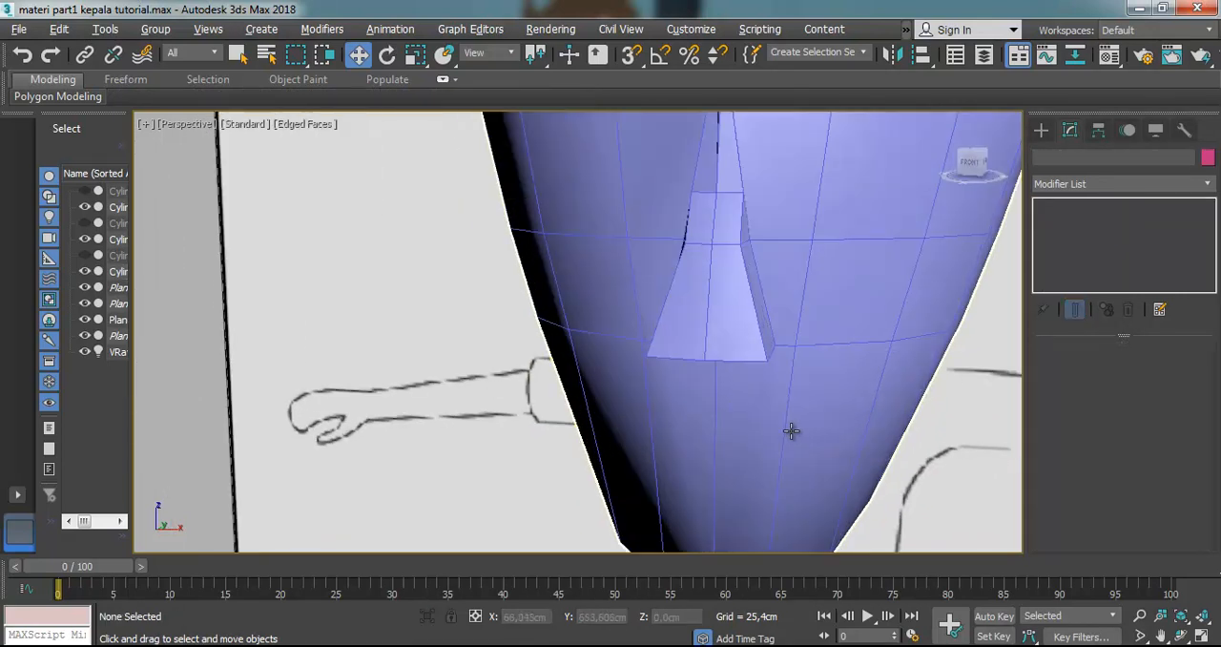
{"action": "key", "text": "f"}
{"action": "scroll", "coordinate": [566, 423], "scroll_direction": "up", "scroll_amount": 8}
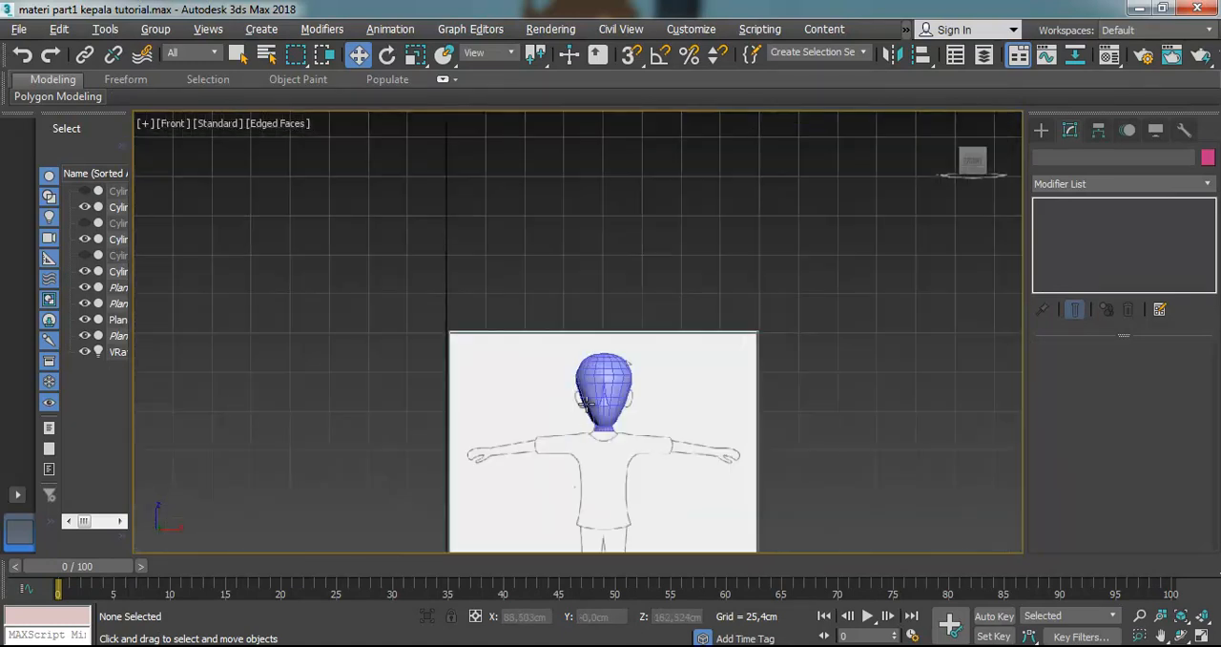
{"action": "left_click", "coordinate": [566, 427]}
{"action": "scroll", "coordinate": [566, 426], "scroll_direction": "up", "scroll_amount": 3}
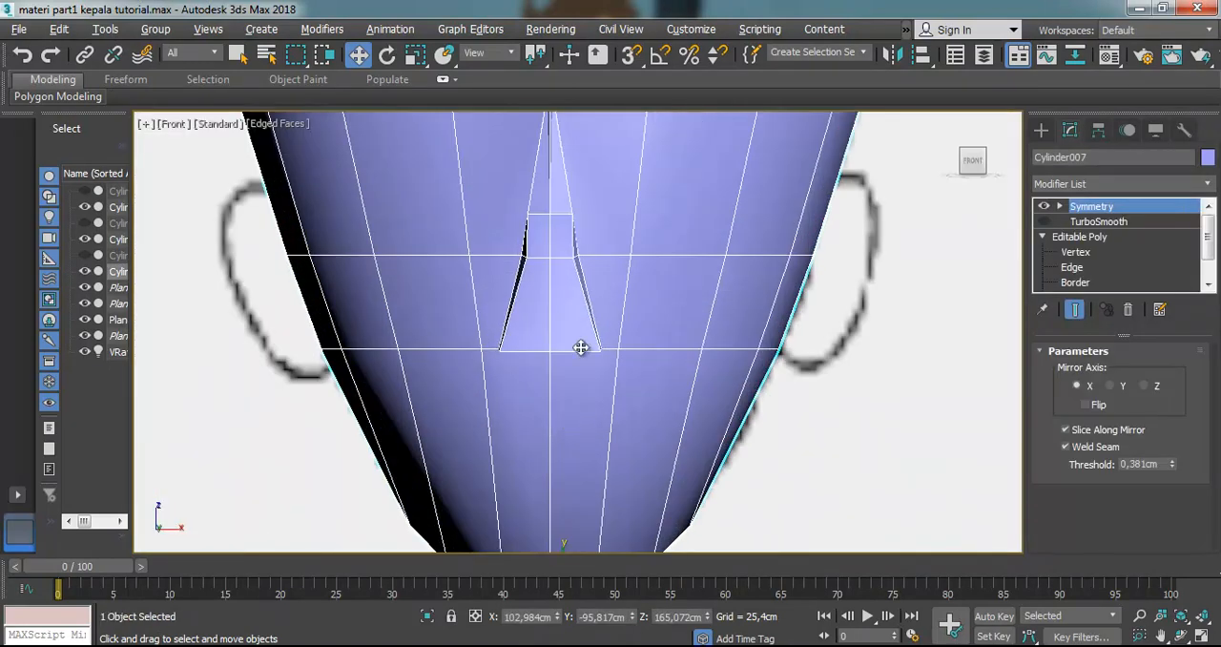
Adjust the upper and middle vertices of the nose's side edge sideways at Vertex level so the edge tapers evenly toward the bridge
{"action": "left_click", "coordinate": [1076, 252]}
{"action": "key", "text": "ctrl+a"}
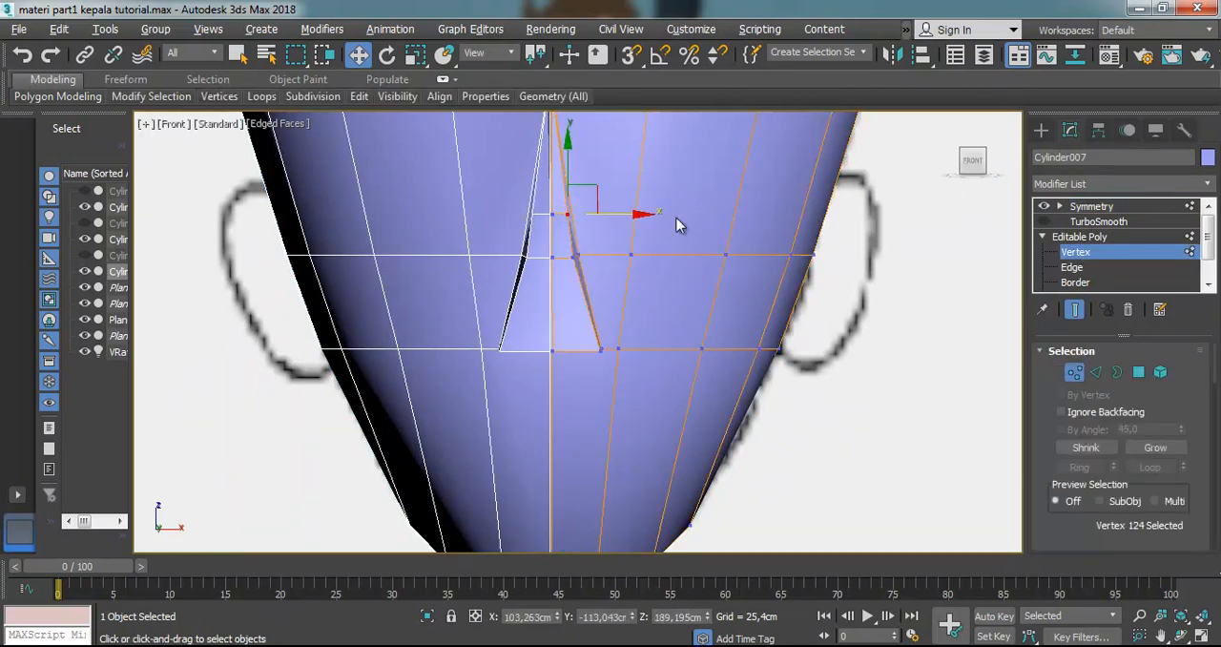
{"action": "left_click", "coordinate": [1043, 221]}
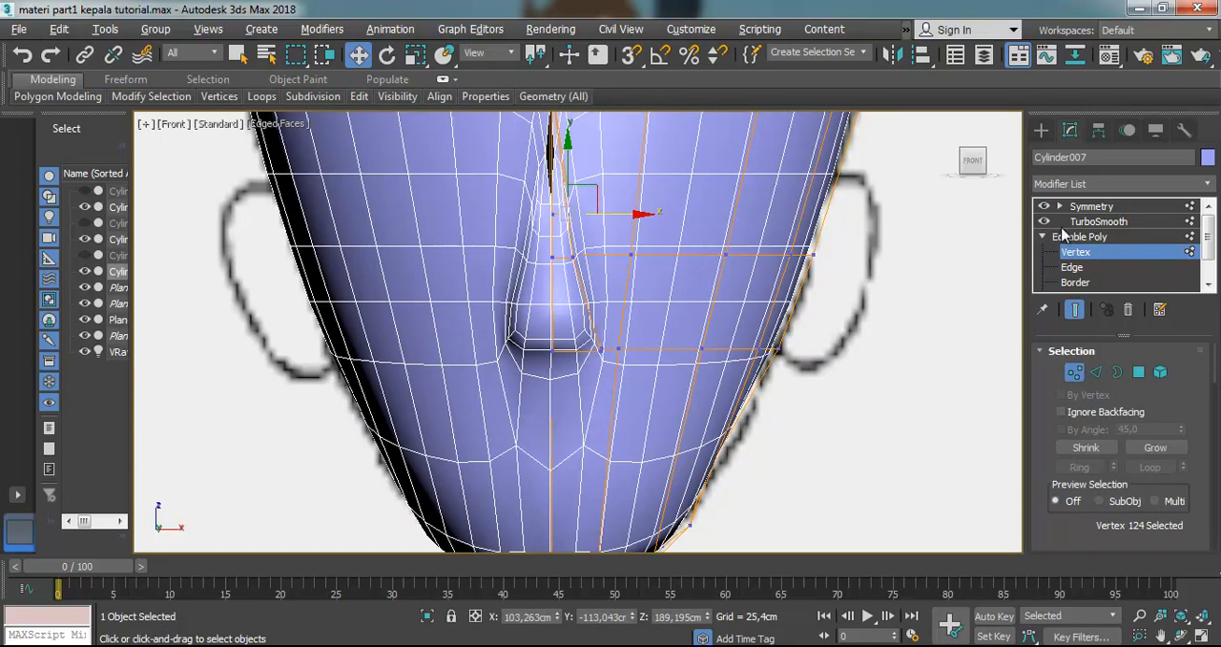
{"action": "left_click", "coordinate": [1044, 222]}
{"action": "left_click_drag", "start_coordinate": [631, 214], "coordinate": [637, 213]}
{"action": "left_click", "coordinate": [574, 257]}
{"action": "left_click_drag", "start_coordinate": [578, 256], "coordinate": [601, 257]}
{"action": "left_click", "coordinate": [636, 316]}
Inspect the reshaped nose from the front with TurboSmooth shown, return to the unsmoothed head and clear the selection
{"action": "scroll", "coordinate": [636, 316], "scroll_direction": "down", "scroll_amount": 2}
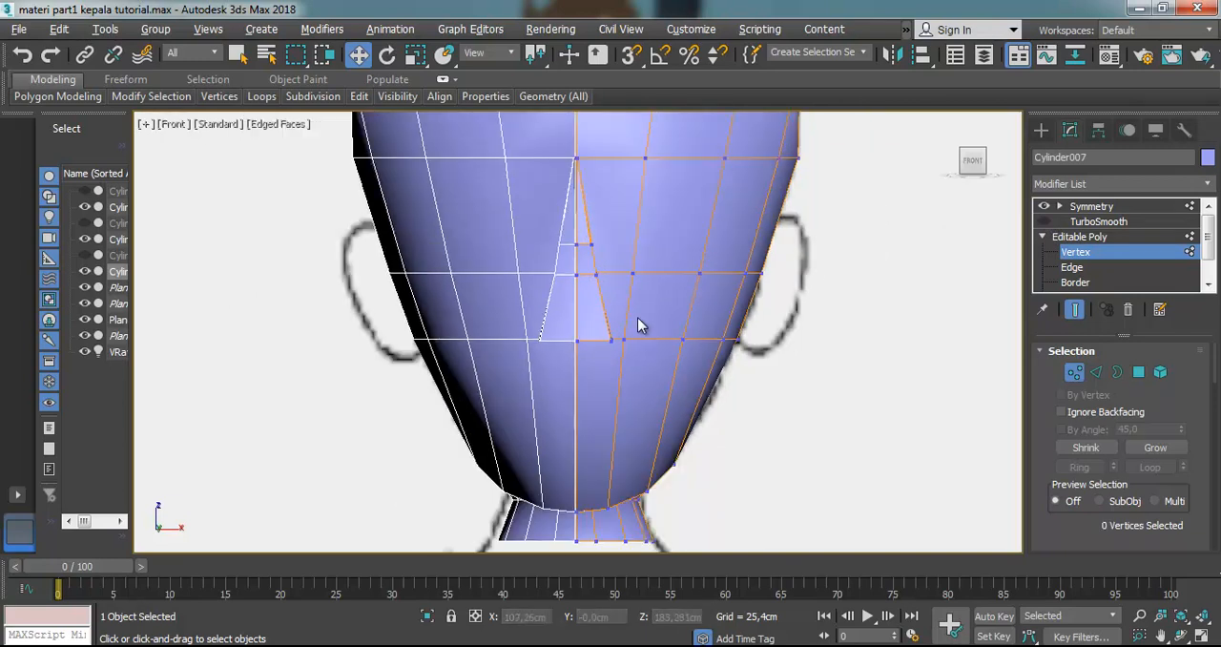
{"action": "left_click", "coordinate": [1044, 221]}
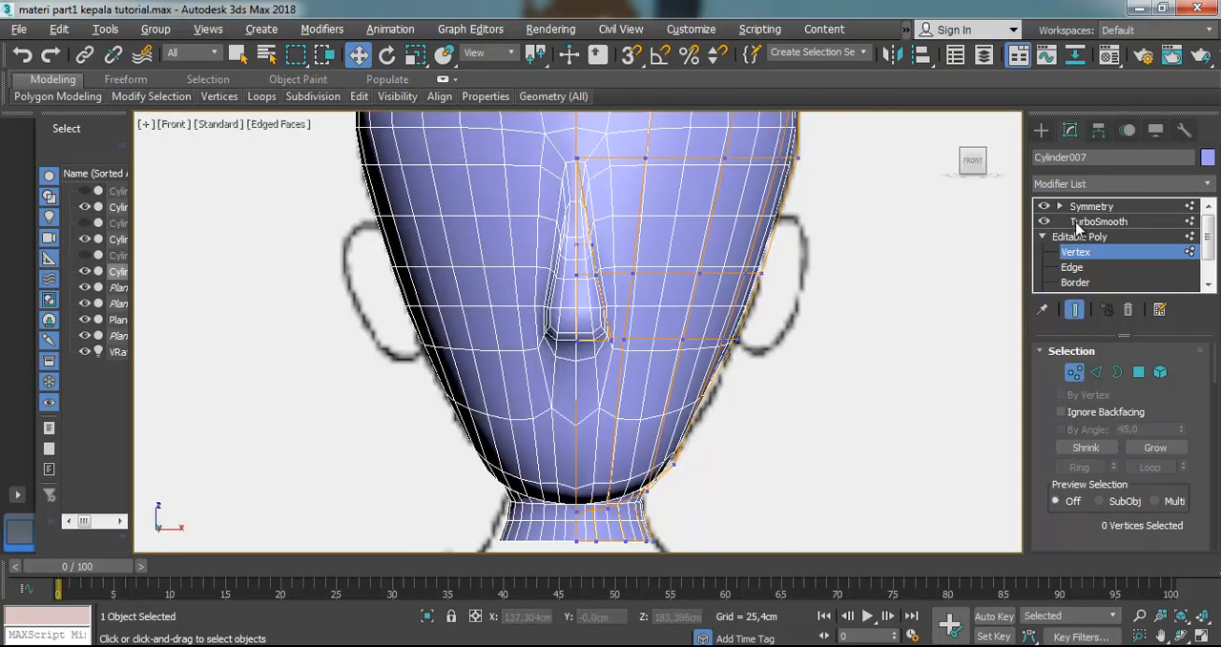
{"action": "scroll", "coordinate": [648, 282], "scroll_direction": "up", "scroll_amount": 2}
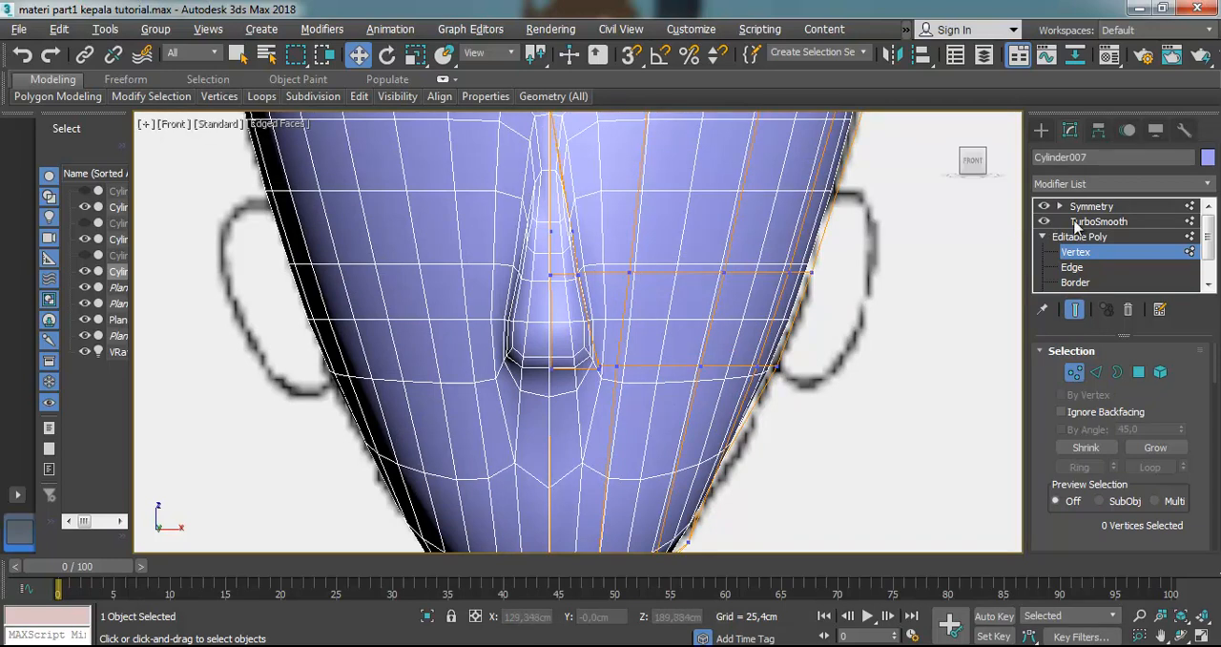
{"action": "left_click", "coordinate": [1090, 207]}
{"action": "left_click", "coordinate": [1075, 251]}
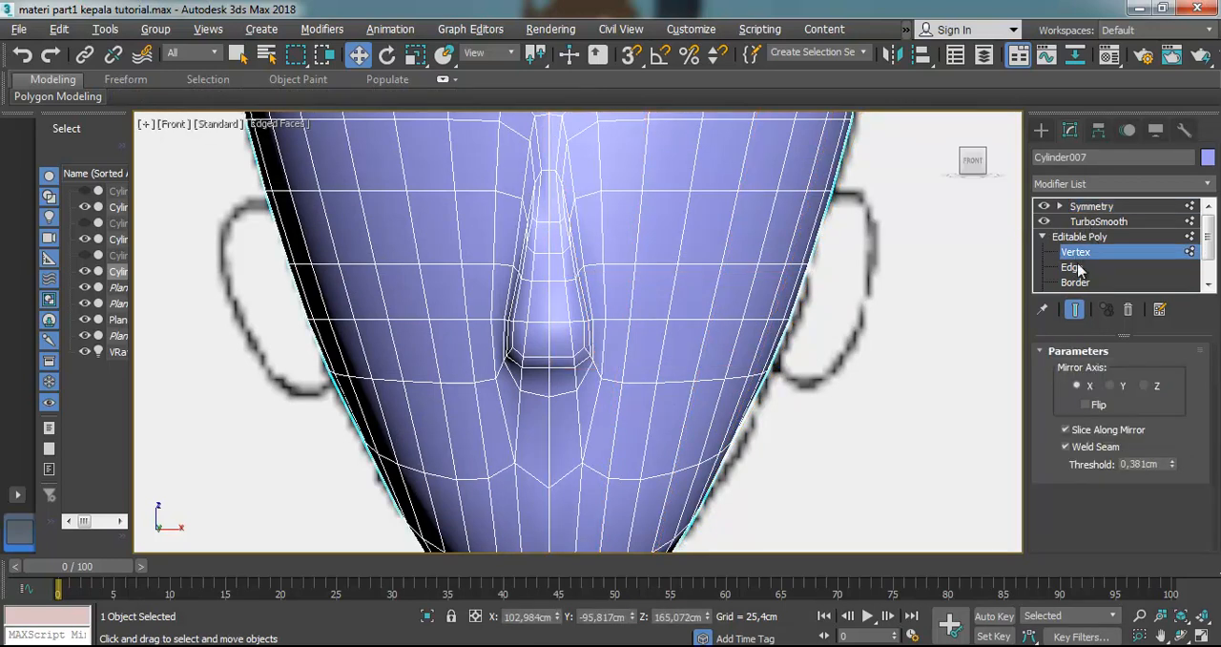
{"action": "left_click", "coordinate": [1074, 267]}
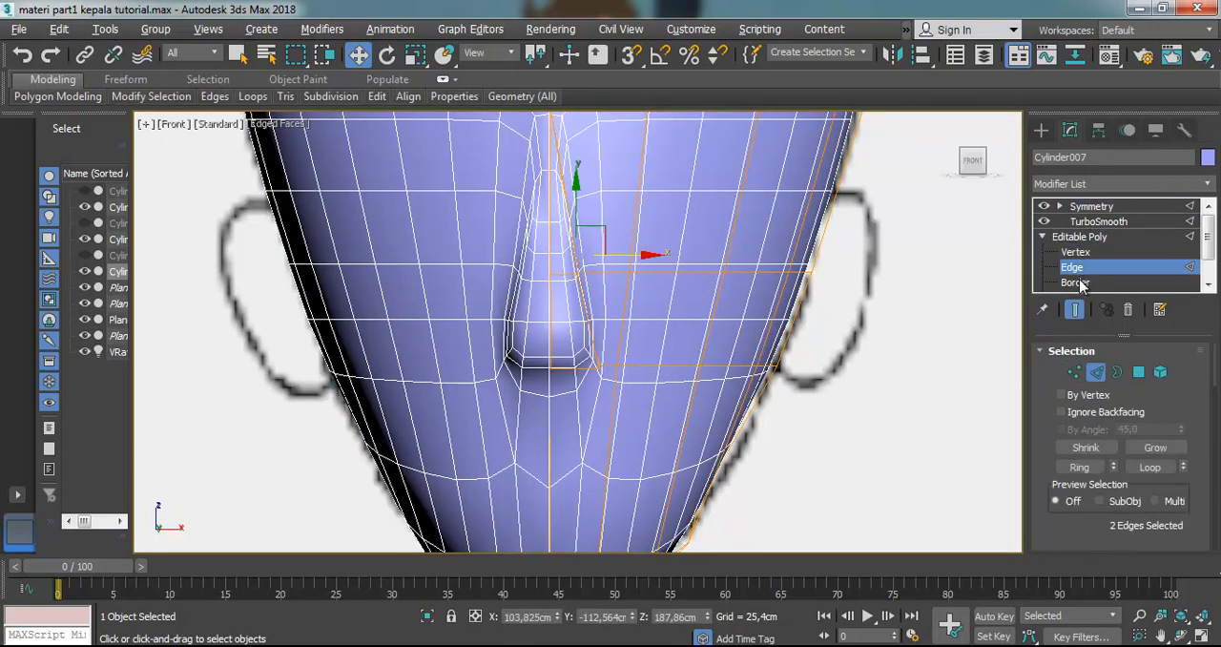
{"action": "left_click", "coordinate": [1076, 282]}
{"action": "left_click", "coordinate": [1052, 224]}
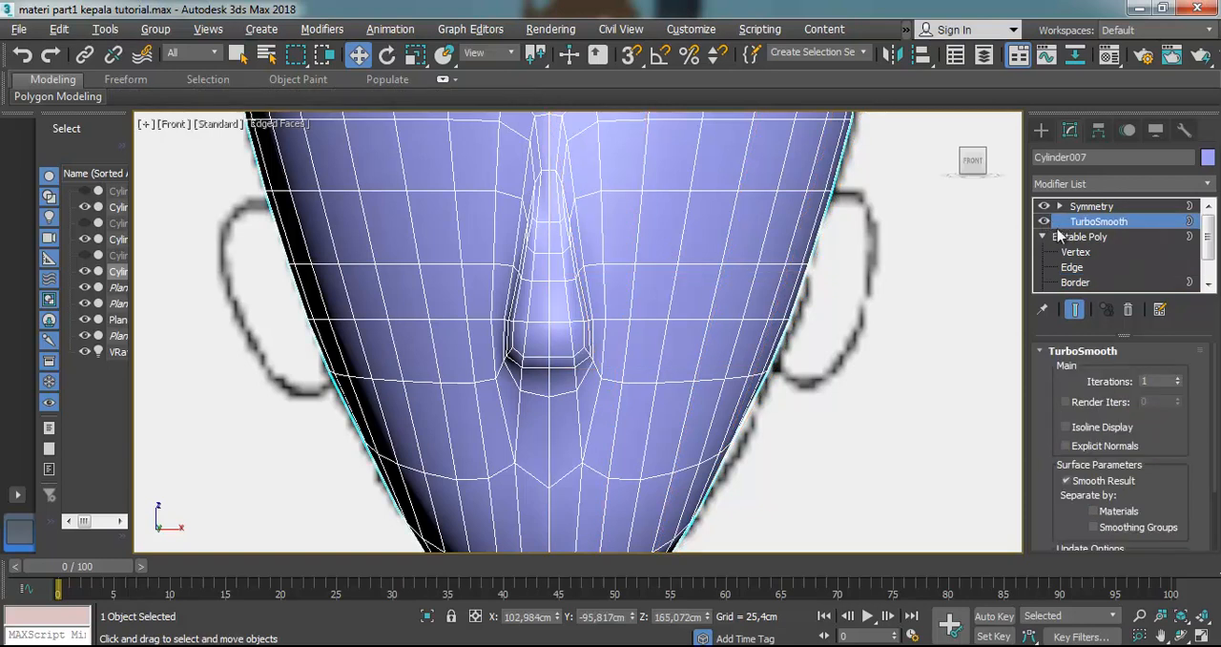
{"action": "left_click", "coordinate": [1044, 222]}
{"action": "left_click", "coordinate": [918, 411]}
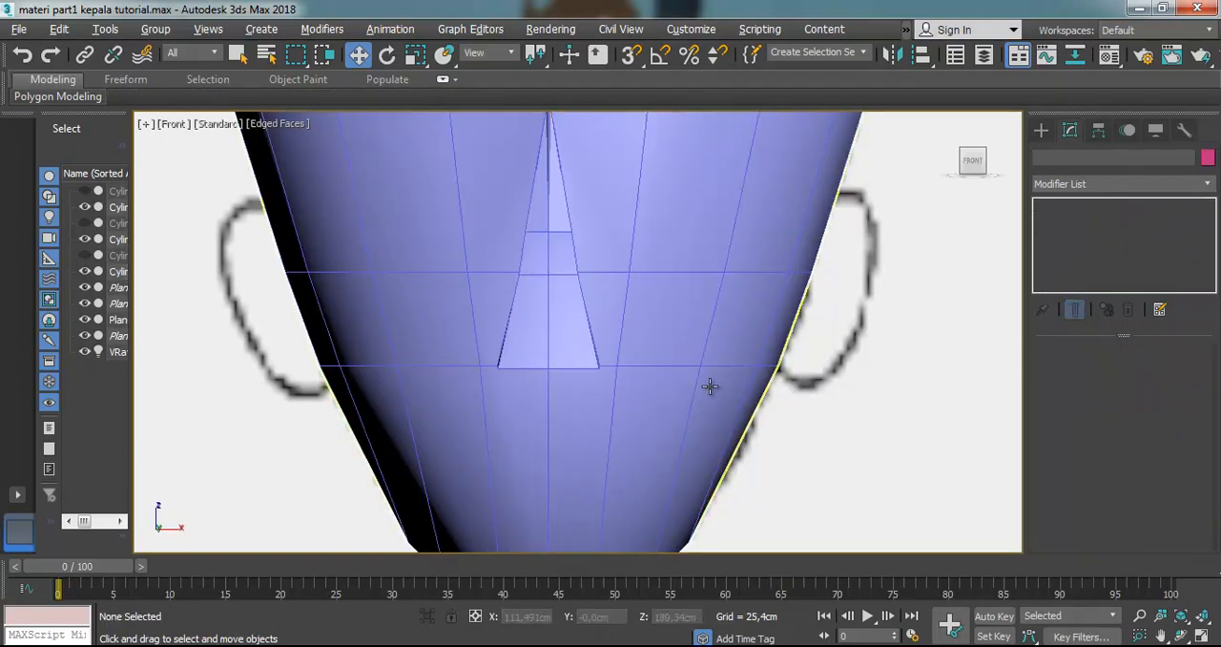
Make the head see-through over the face reference and pick the polygons below the nose at Polygon level to examine the mouth area
{"action": "left_click", "coordinate": [733, 296]}
{"action": "key", "text": "alt+x"}
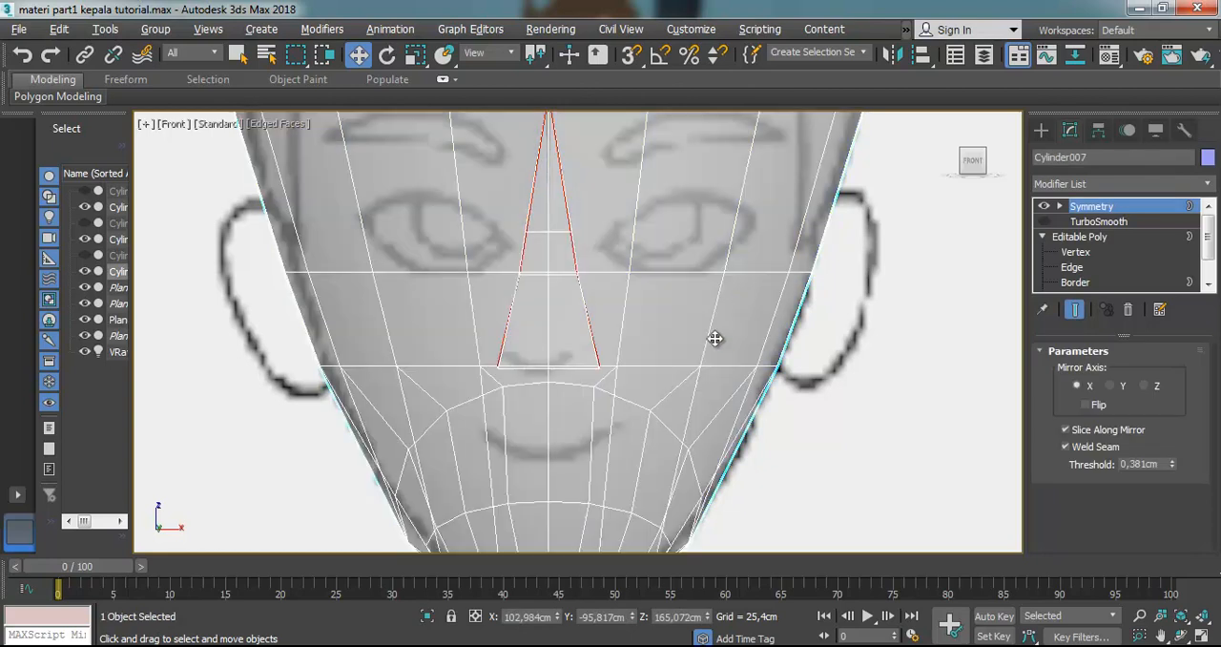
{"action": "left_click", "coordinate": [1207, 284]}
{"action": "left_click", "coordinate": [1208, 284]}
{"action": "left_click", "coordinate": [1078, 267]}
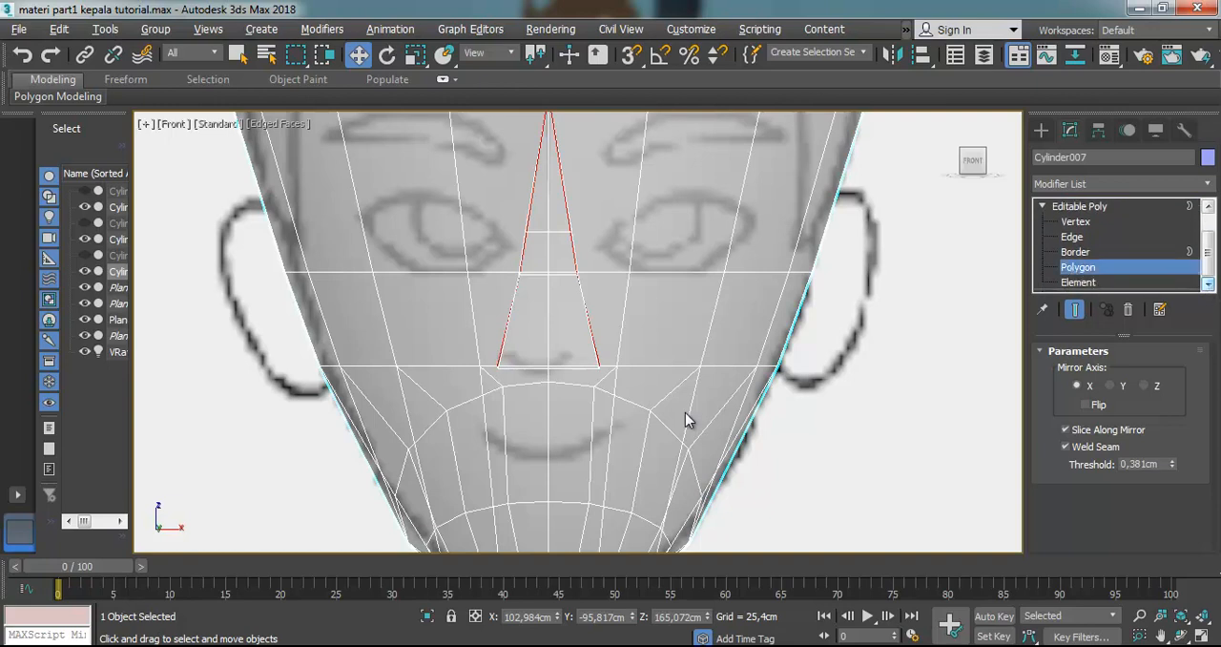
{"action": "left_click", "coordinate": [618, 441]}
{"action": "left_click", "coordinate": [596, 431]}
{"action": "scroll", "coordinate": [598, 434], "scroll_direction": "down", "scroll_amount": 2}
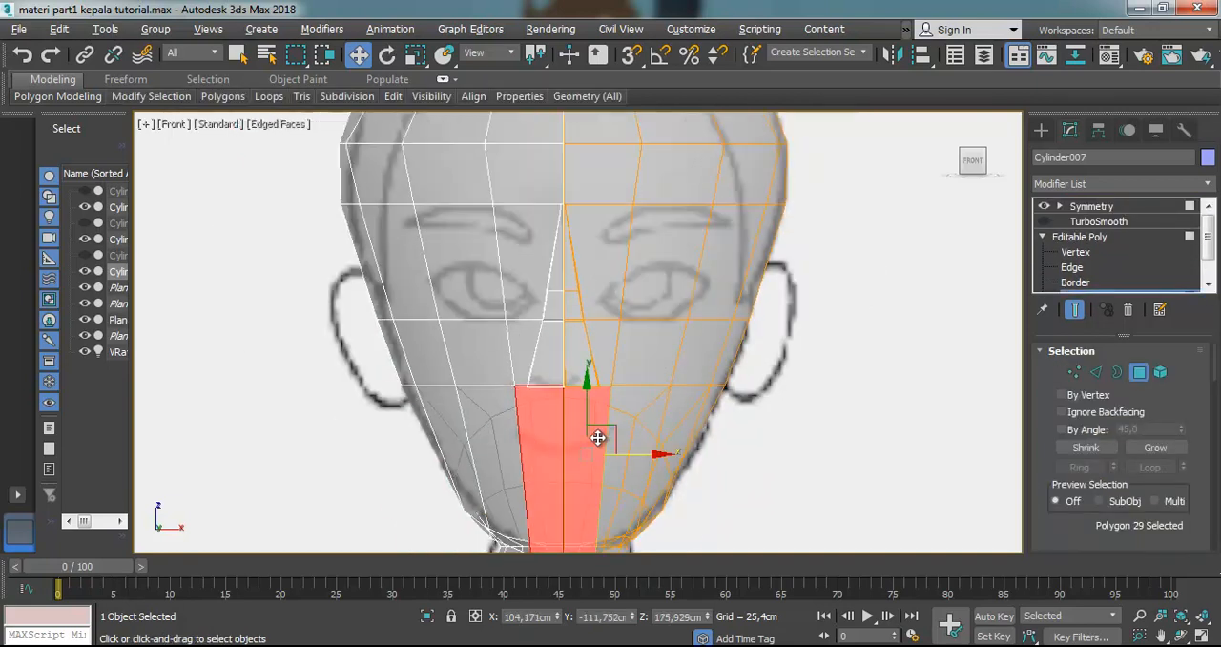
{"action": "scroll", "coordinate": [567, 490], "scroll_direction": "up", "scroll_amount": 2}
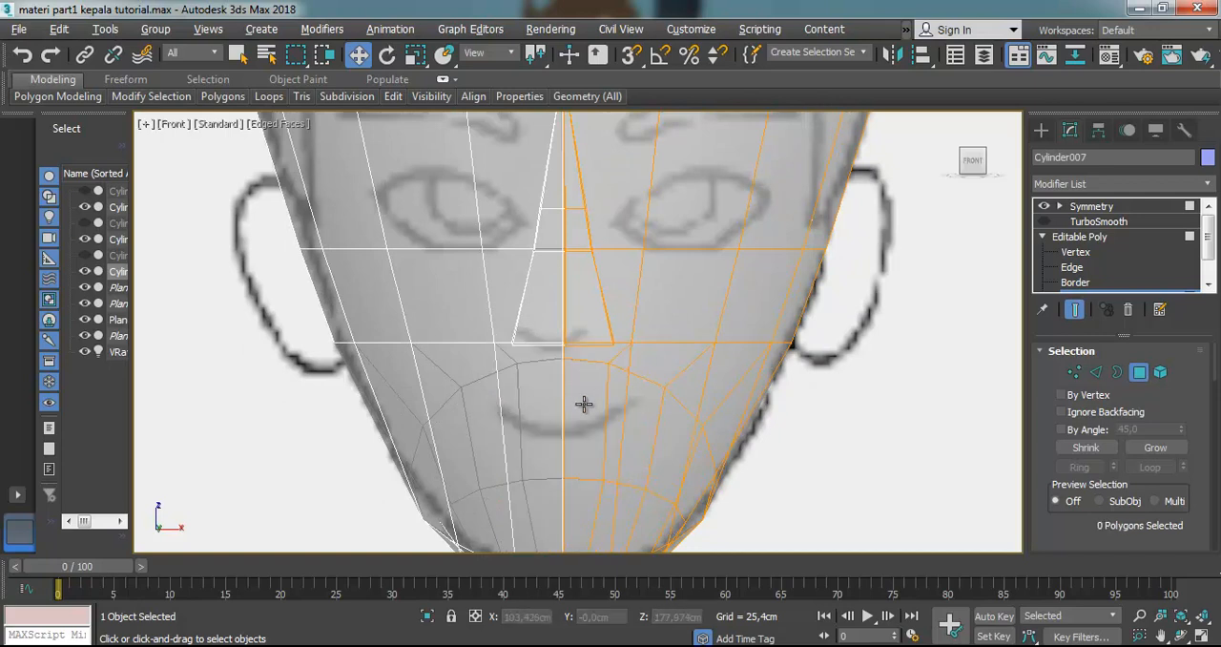
{"action": "left_click", "coordinate": [669, 405]}
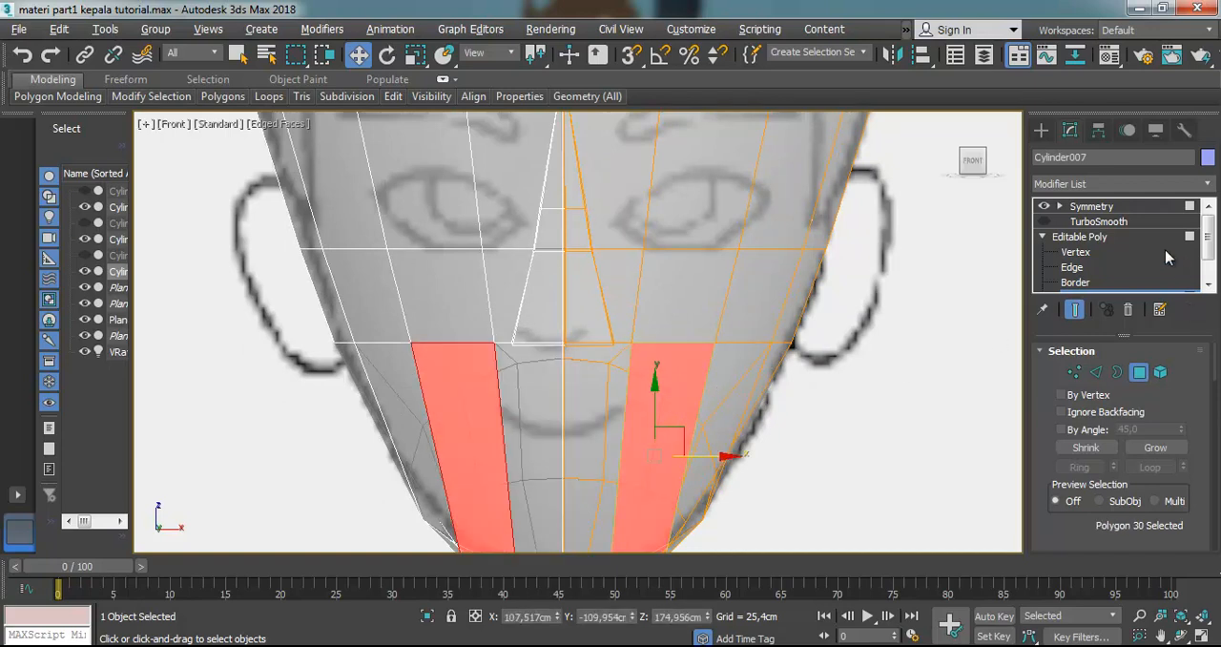
Connect the four vertical edges below the nose, from the outer cheek to the centre seam, with a new edge row under the mouth
{"action": "left_click", "coordinate": [1072, 267]}
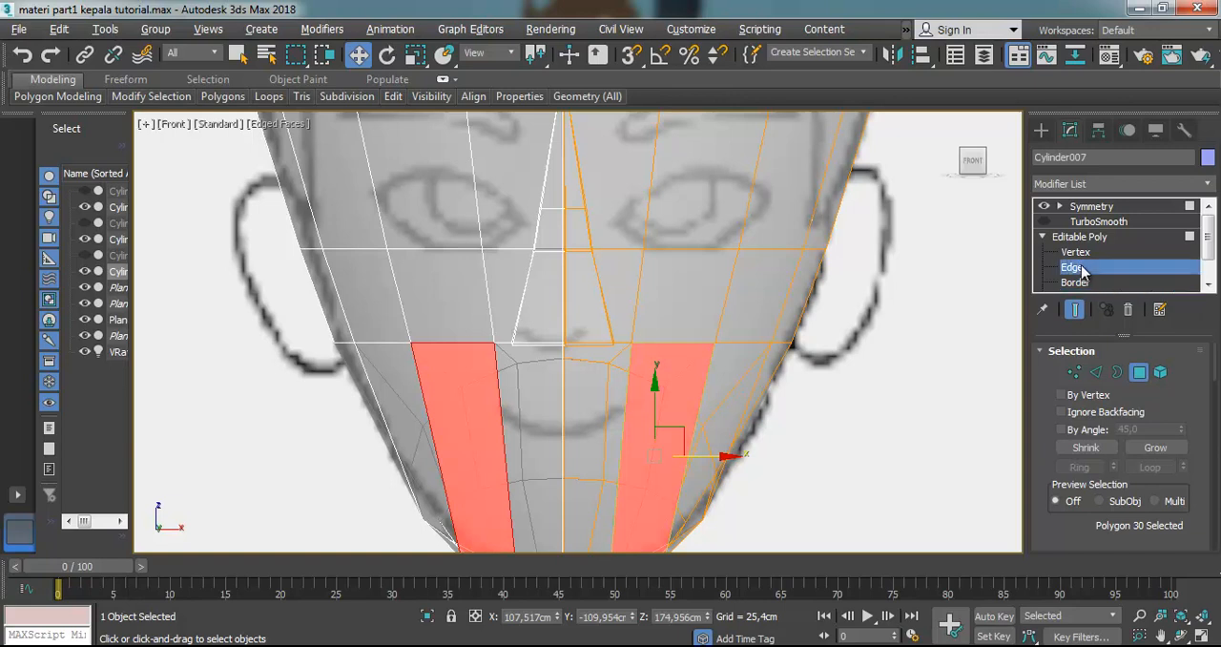
{"action": "left_click", "coordinate": [754, 394]}
{"action": "left_click", "coordinate": [709, 389], "text": "ctrl"}
{"action": "left_click", "coordinate": [626, 392], "text": "ctrl"}
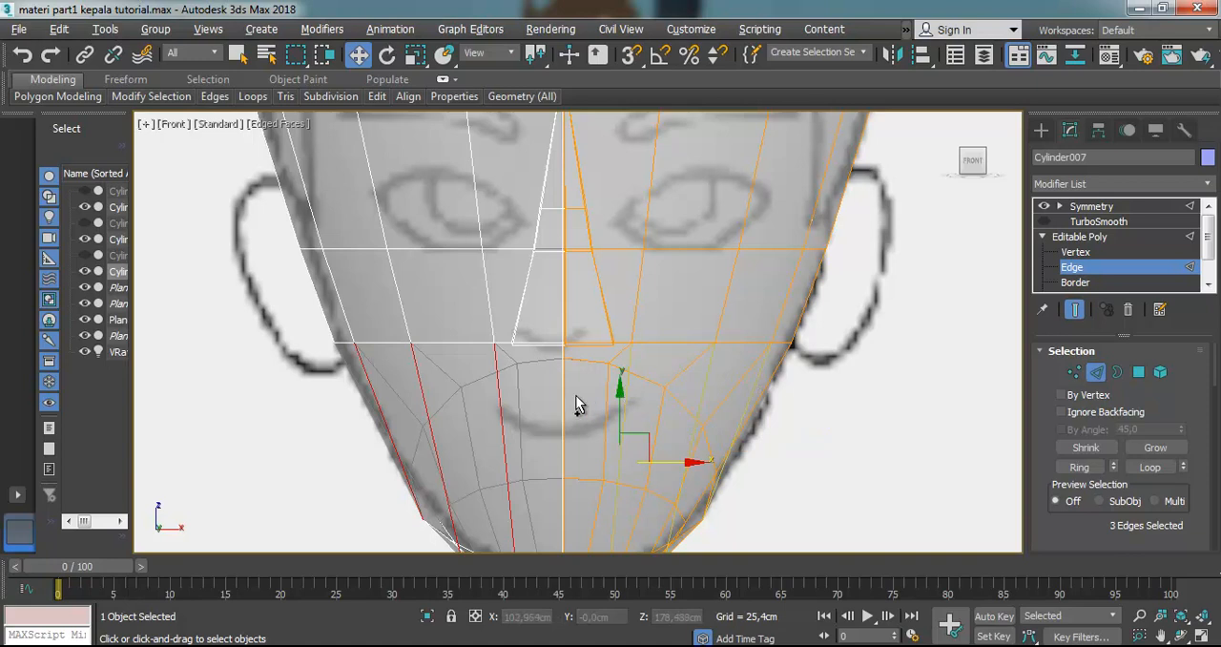
{"action": "left_click", "coordinate": [566, 396], "text": "ctrl"}
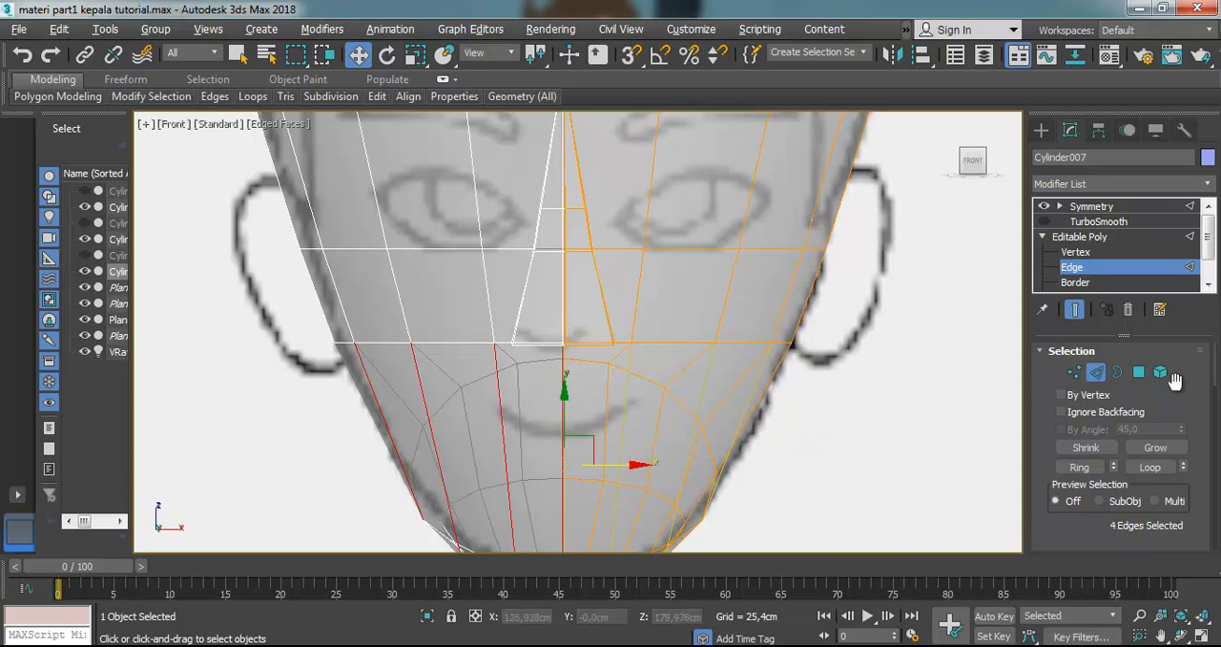
{"action": "scroll", "coordinate": [1175, 379], "scroll_direction": "down", "scroll_amount": 5}
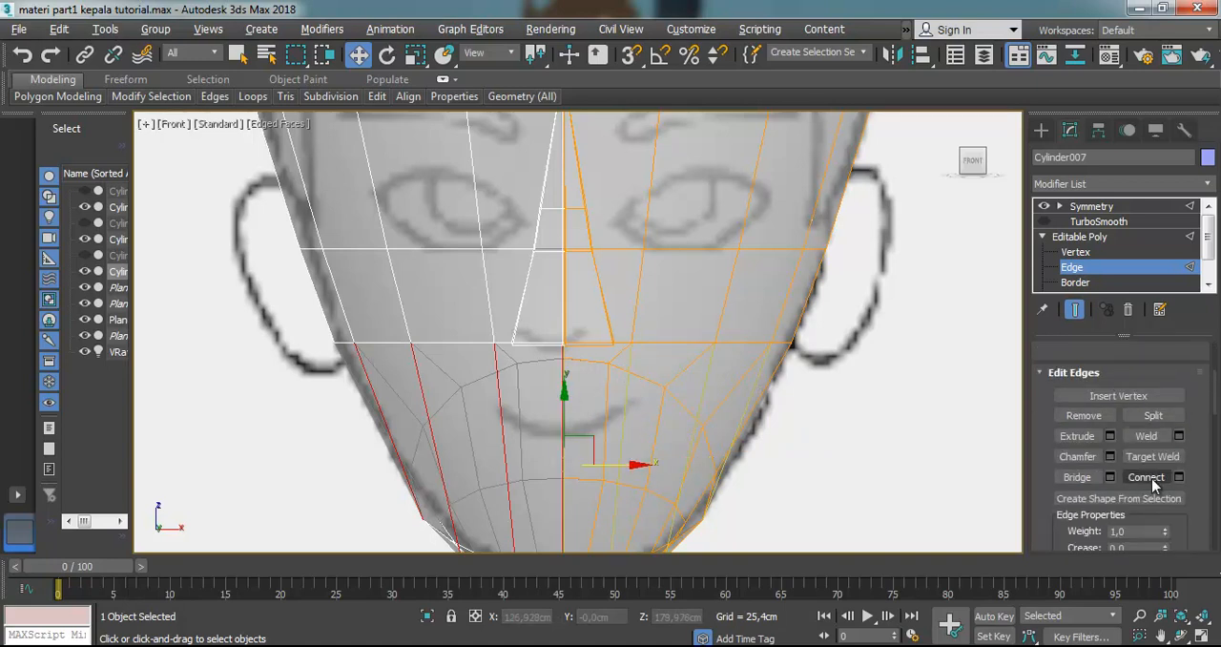
{"action": "left_click", "coordinate": [1149, 478]}
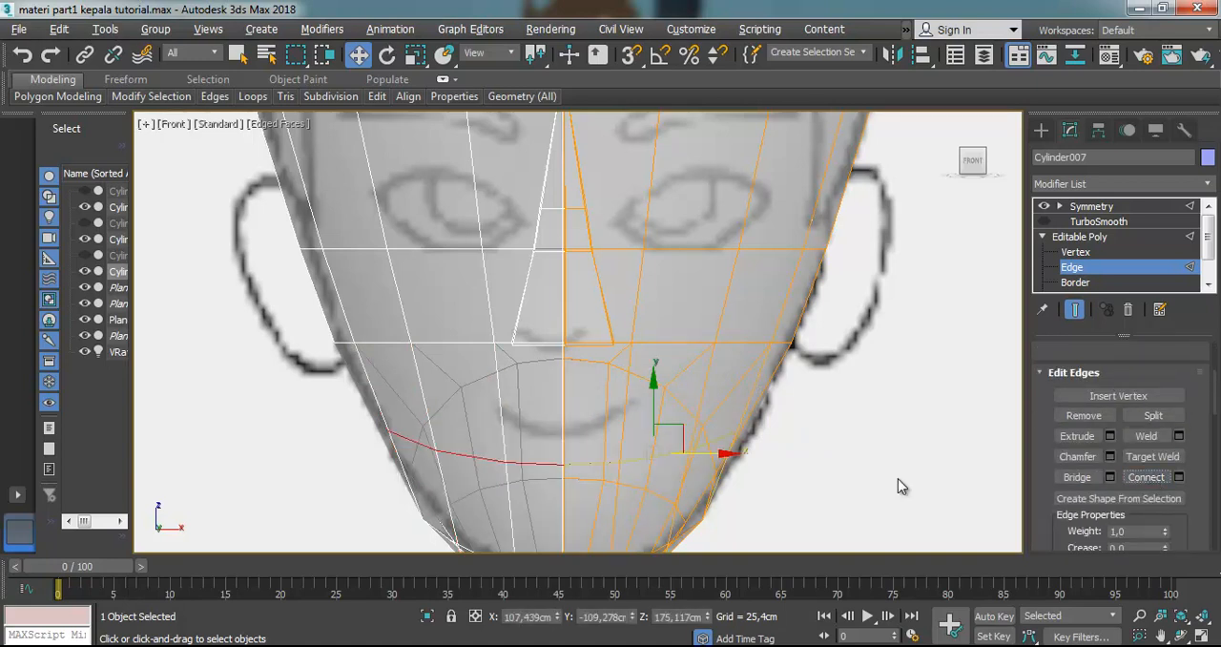
Connect the four edge segments between the nose base and the lower mouth row with another edge row above the mouth, and clear the selection
{"action": "left_click", "coordinate": [754, 391]}
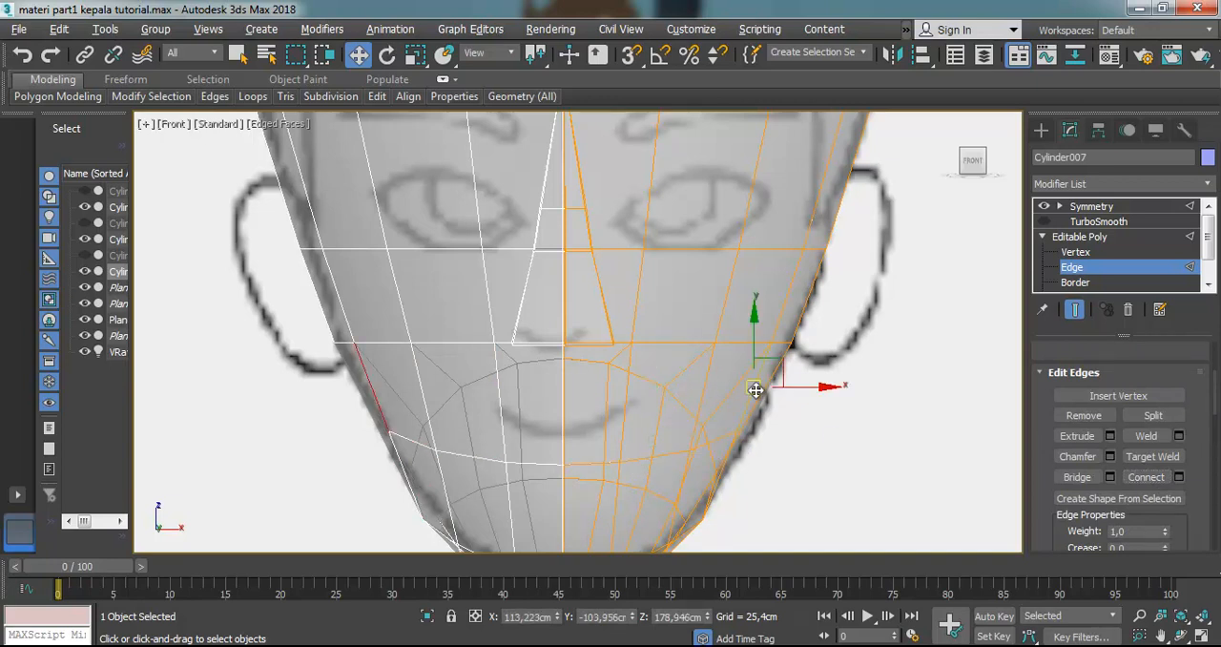
{"action": "left_click", "coordinate": [702, 389], "text": "ctrl"}
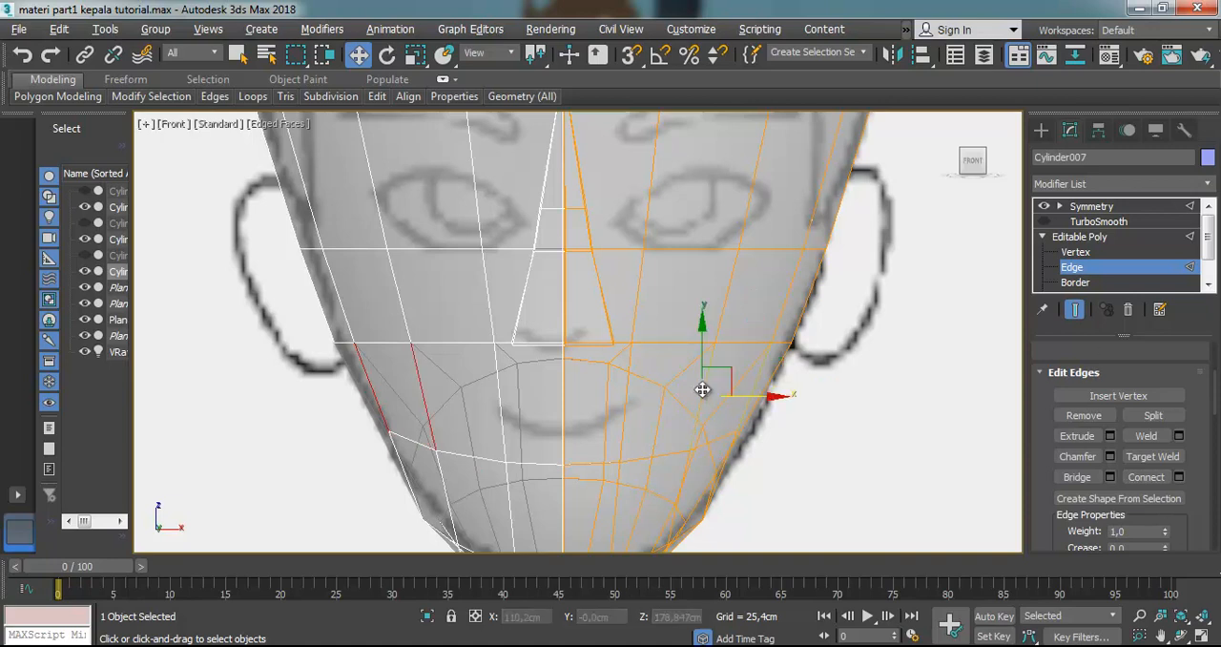
{"action": "left_click", "coordinate": [621, 392], "text": "ctrl"}
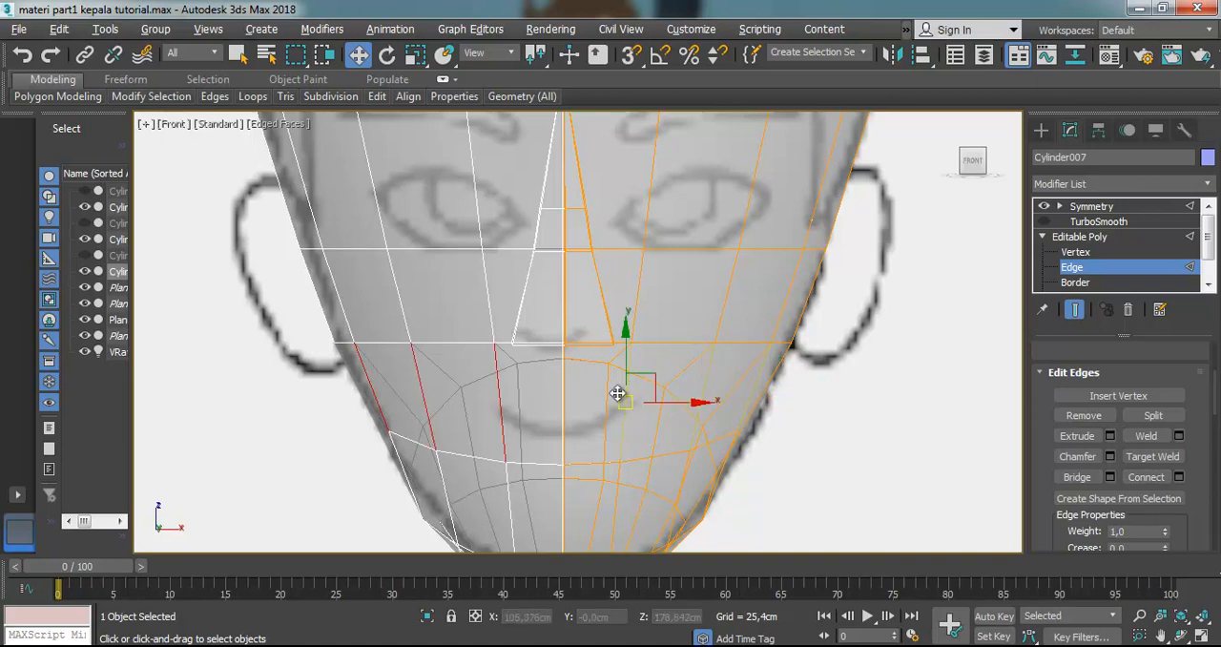
{"action": "left_click", "coordinate": [565, 395], "text": "ctrl"}
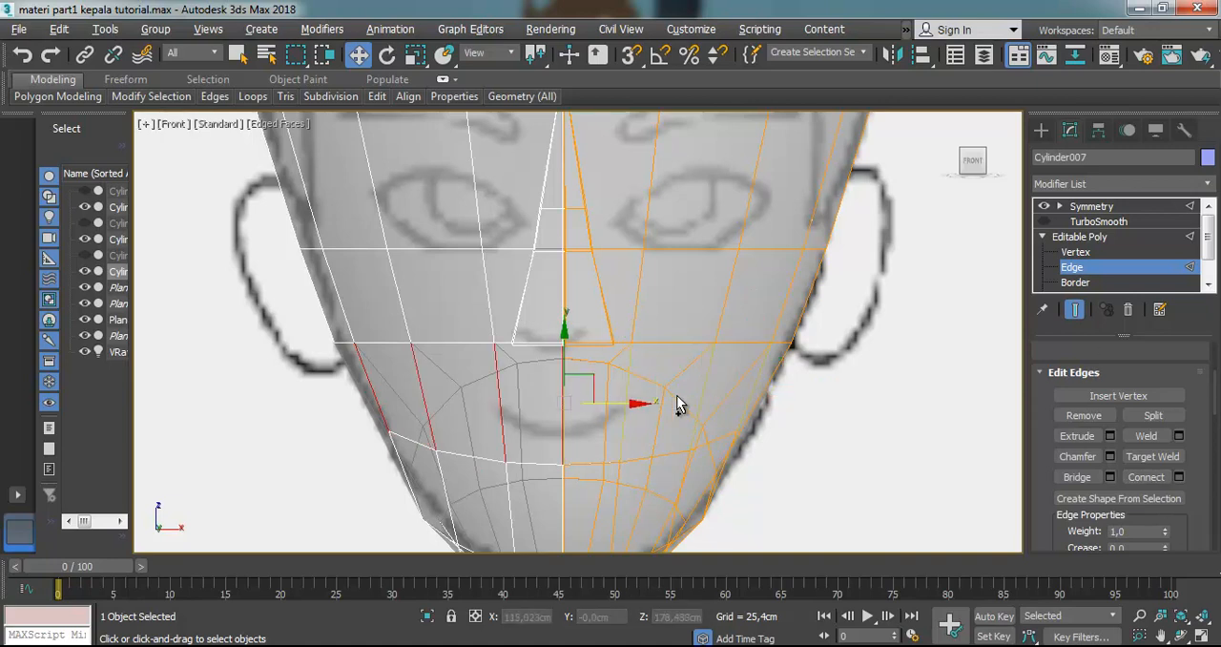
{"action": "left_click", "coordinate": [1146, 477]}
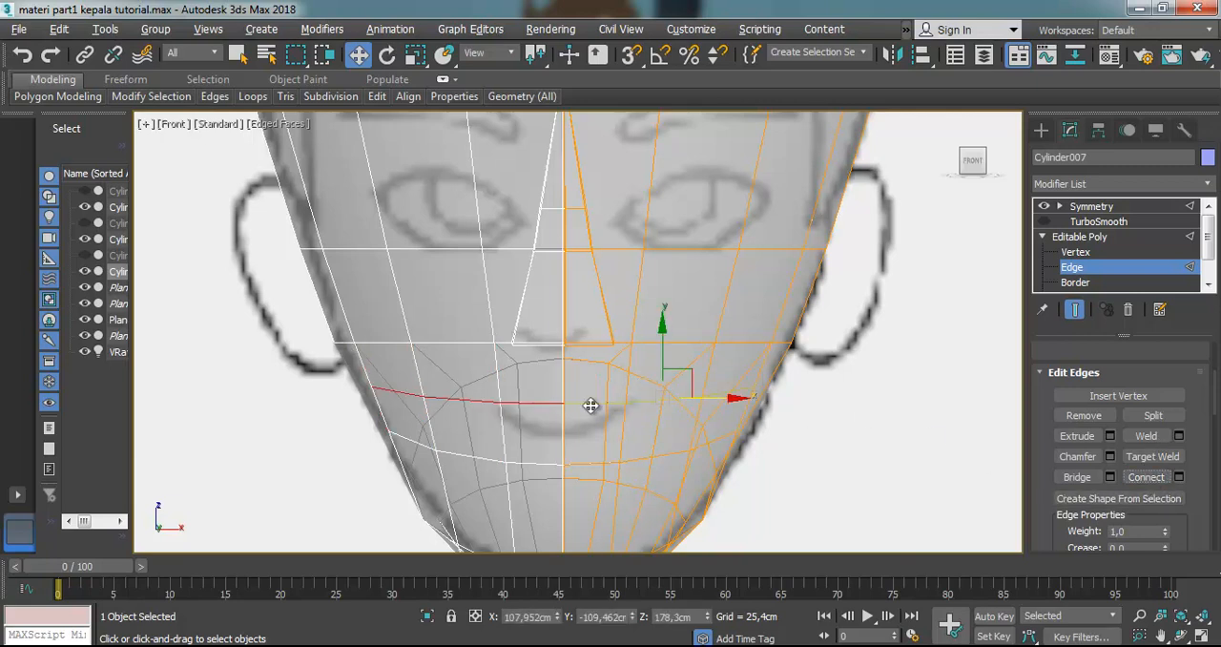
{"action": "left_click", "coordinate": [877, 450]}
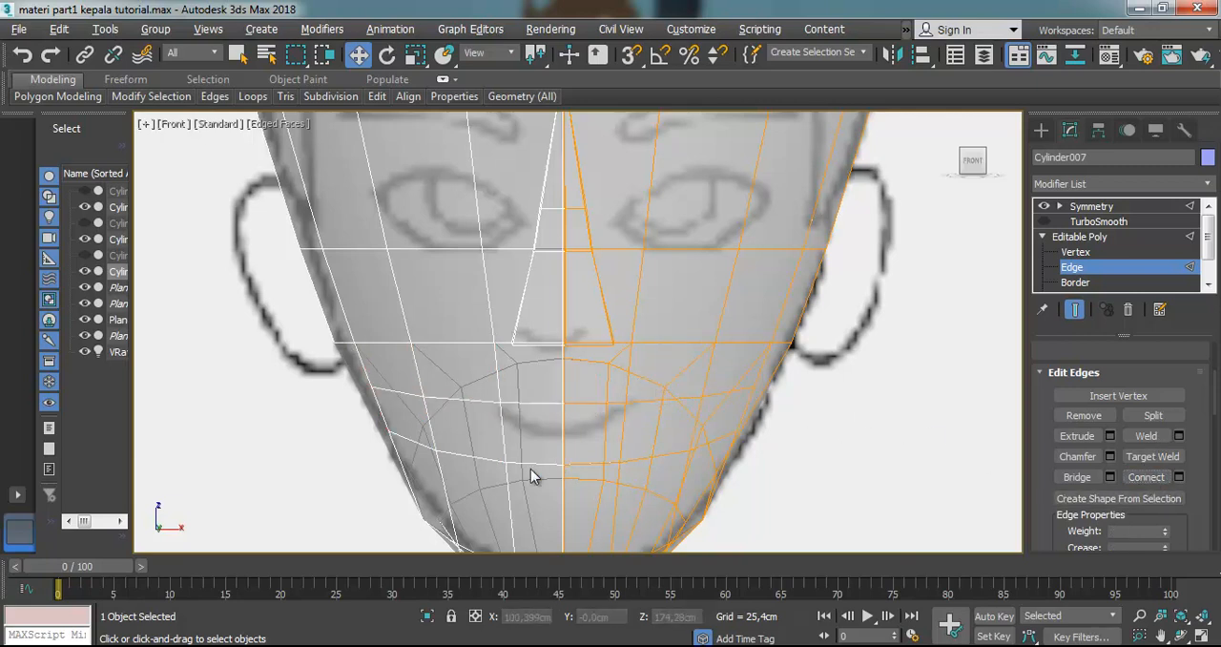
Select the two mouth polygons between the new edge rows at Polygon level and Bevel them outward with a slight inset
{"action": "scroll", "coordinate": [1121, 257], "scroll_direction": "down", "scroll_amount": 3}
{"action": "left_click", "coordinate": [1106, 268]}
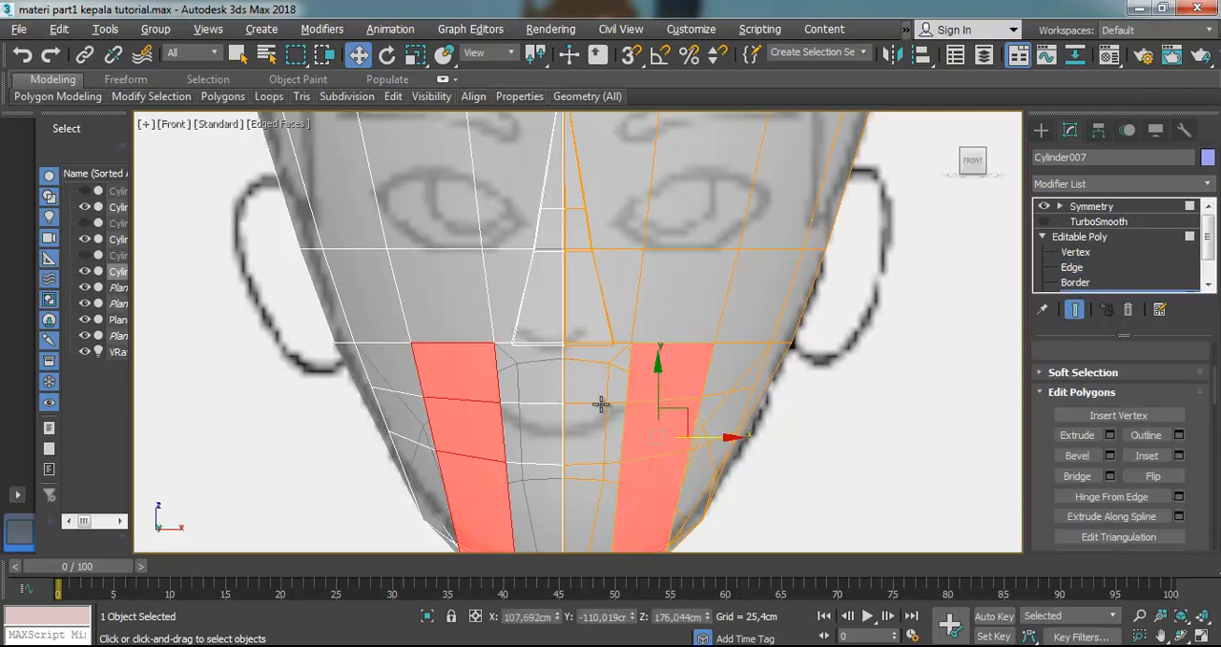
{"action": "left_click", "coordinate": [635, 417]}
{"action": "left_click", "coordinate": [588, 427], "text": "ctrl"}
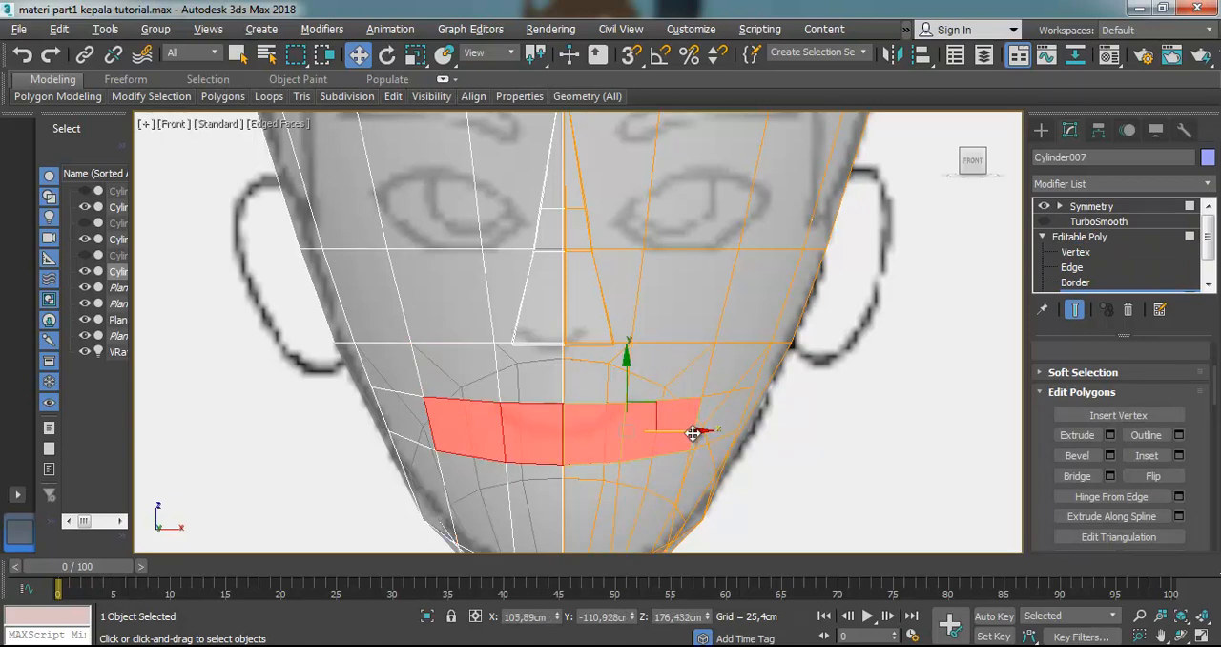
{"action": "scroll", "coordinate": [696, 431], "scroll_direction": "up", "scroll_amount": 4}
{"action": "scroll", "coordinate": [691, 434], "scroll_direction": "down", "scroll_amount": 3}
{"action": "left_click", "coordinate": [564, 416]}
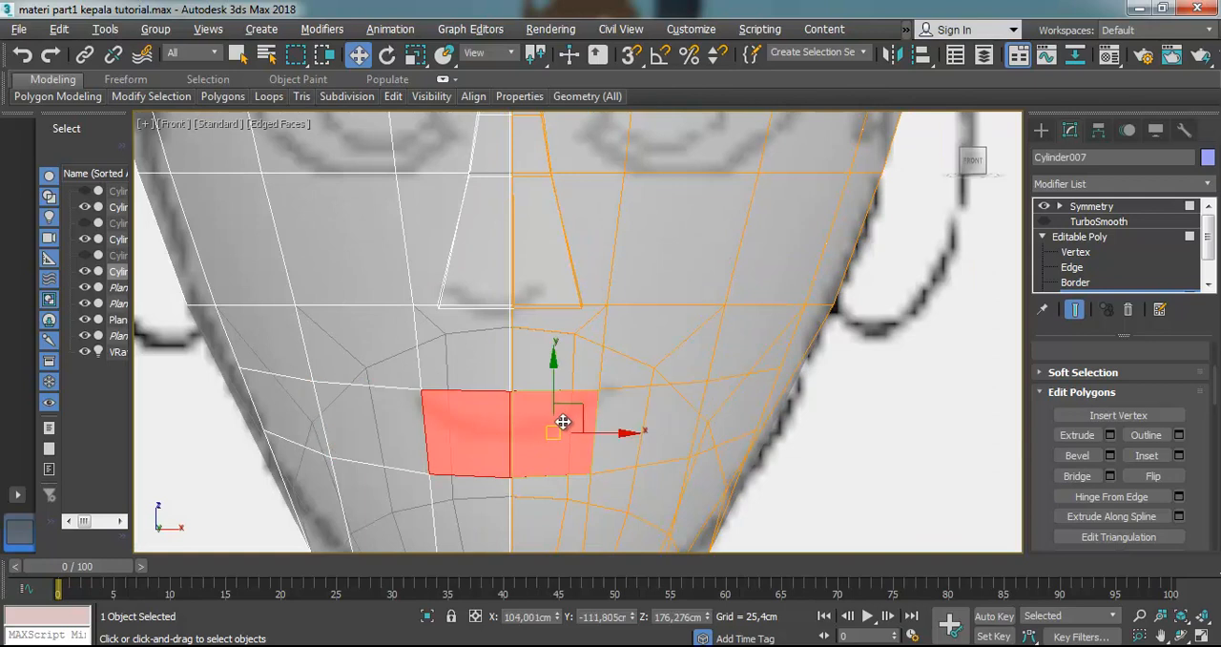
{"action": "left_click", "coordinate": [394, 410]}
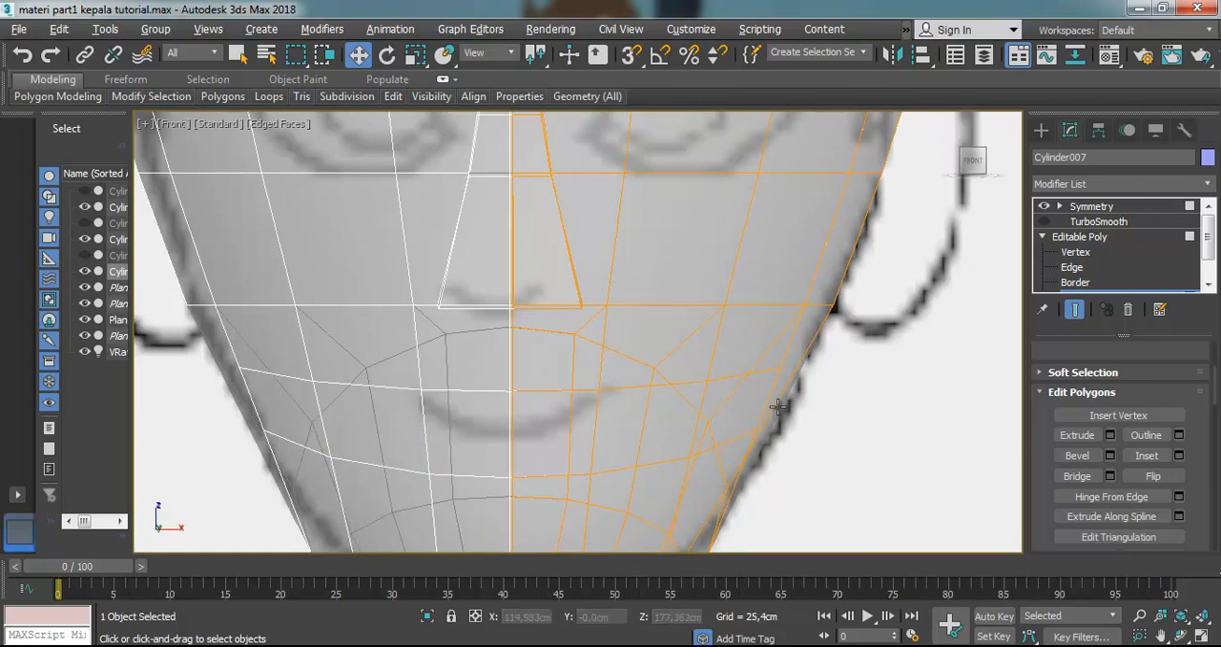
{"action": "left_click", "coordinate": [641, 417]}
{"action": "left_click", "coordinate": [559, 417], "text": "ctrl"}
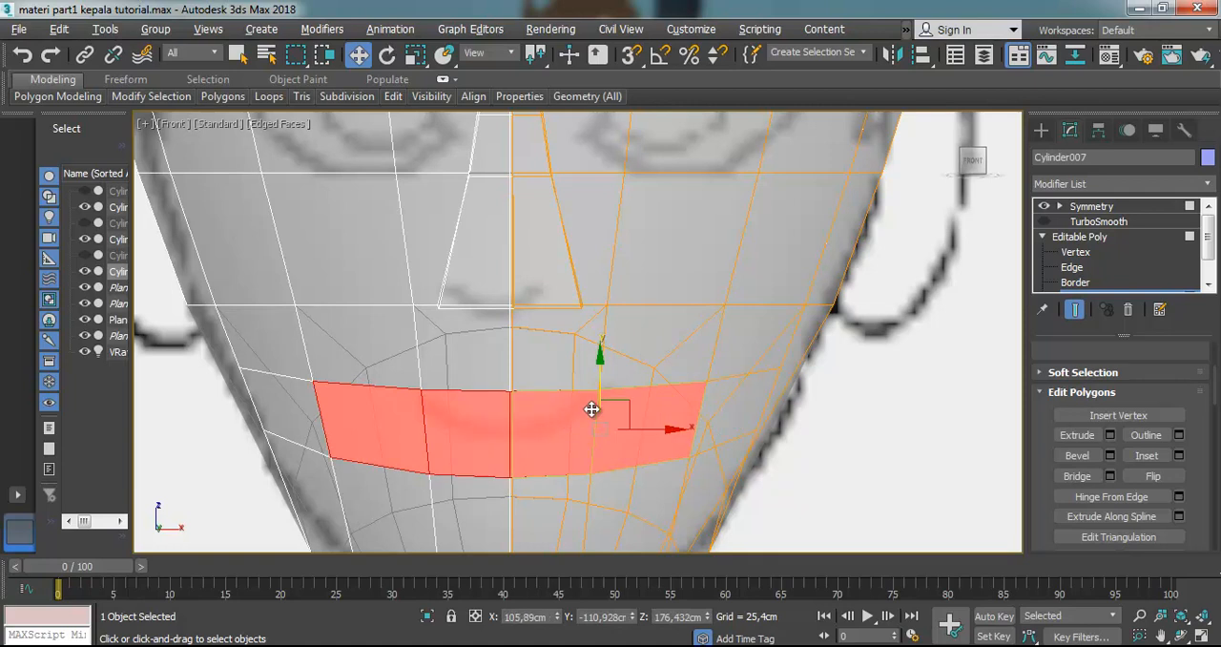
{"action": "left_click", "coordinate": [1078, 455]}
{"action": "left_click_drag", "start_coordinate": [620, 416], "coordinate": [597, 370]}
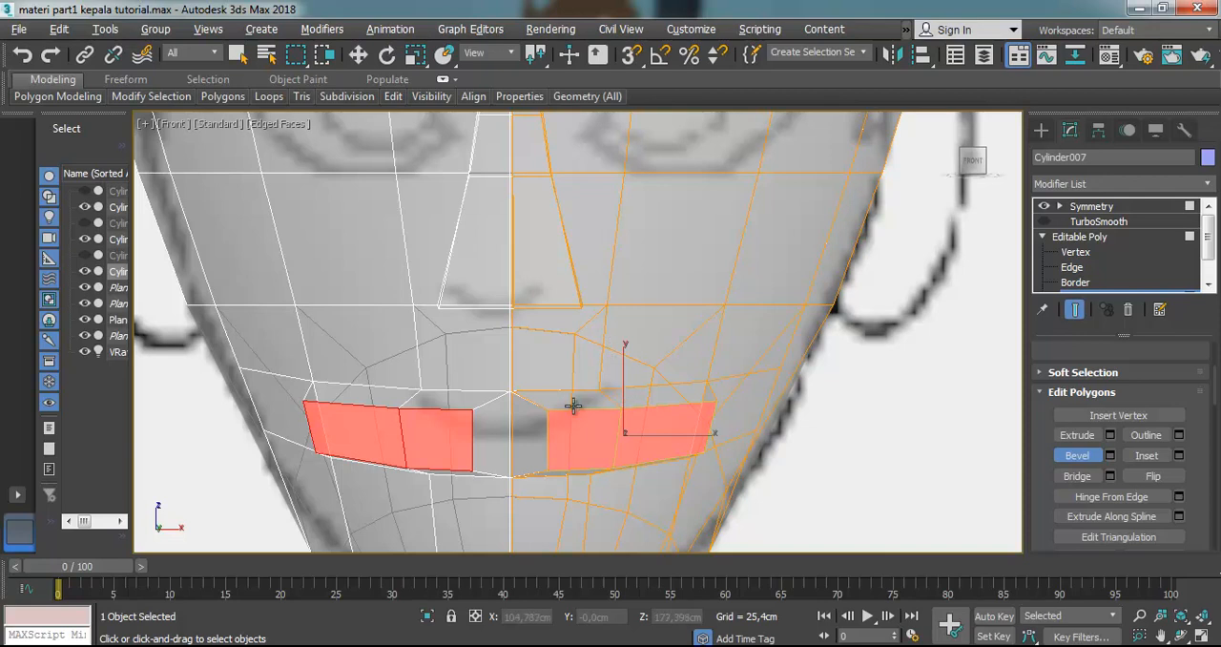
Turn off the see-through display and delete the bevelled mouth's inner side polygon facing the centre seam at Polygon level
{"action": "left_click", "coordinate": [1208, 284]}
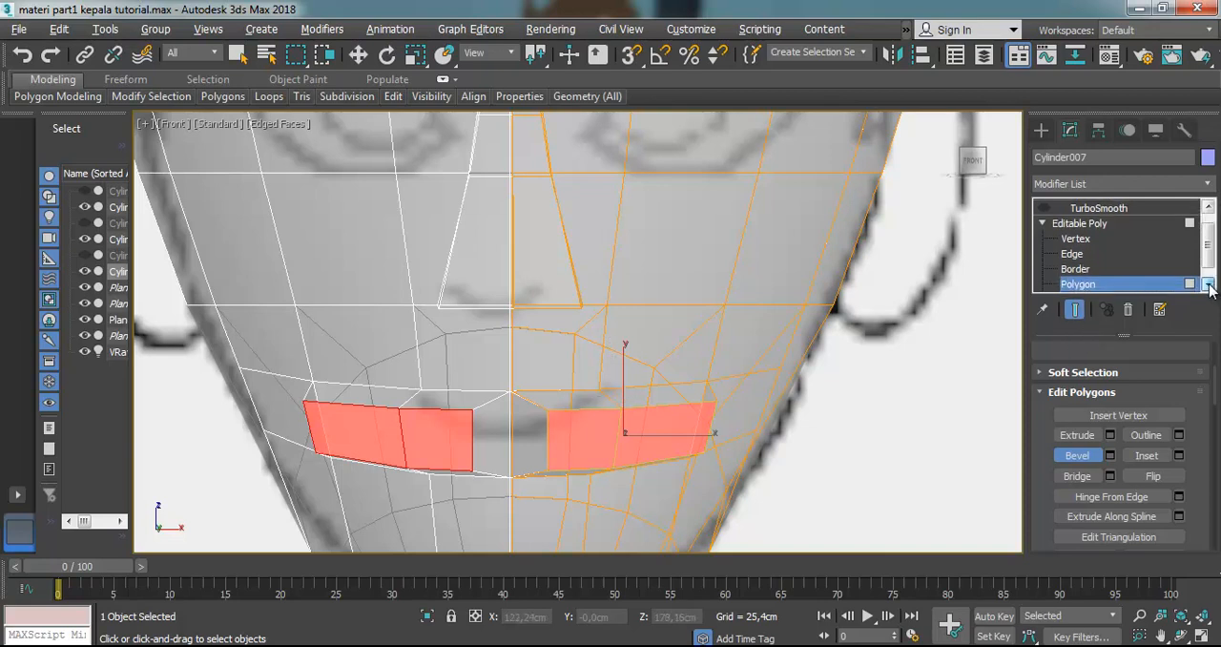
{"action": "left_click", "coordinate": [1209, 285]}
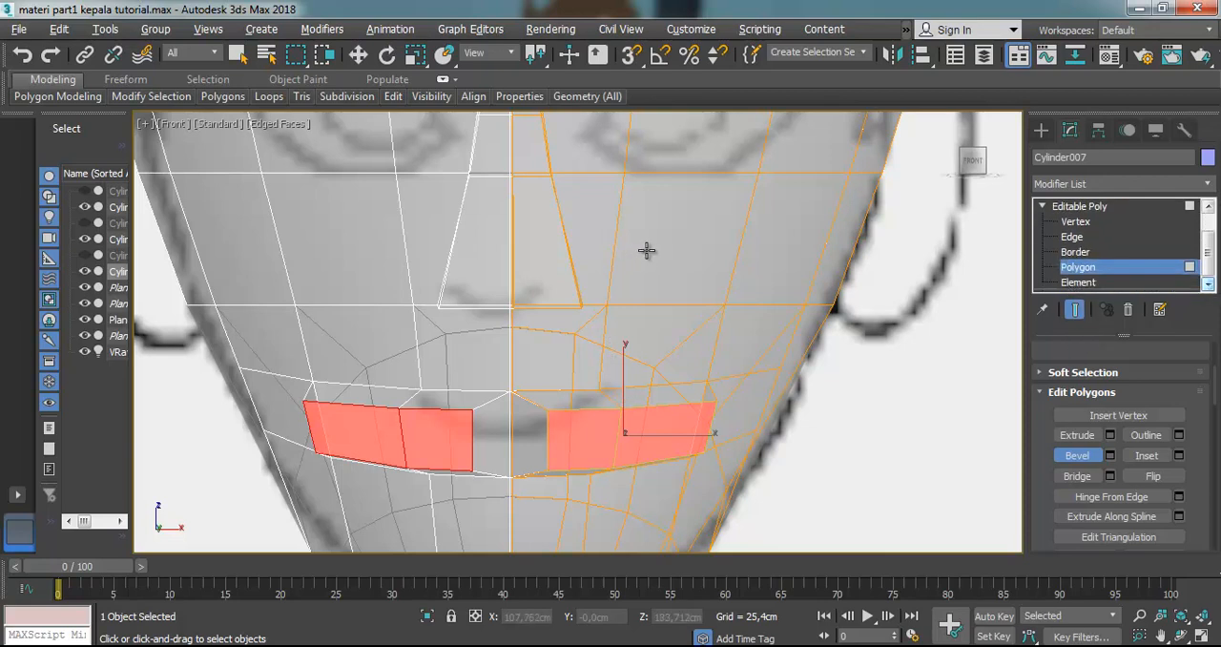
{"action": "key", "text": "alt+x"}
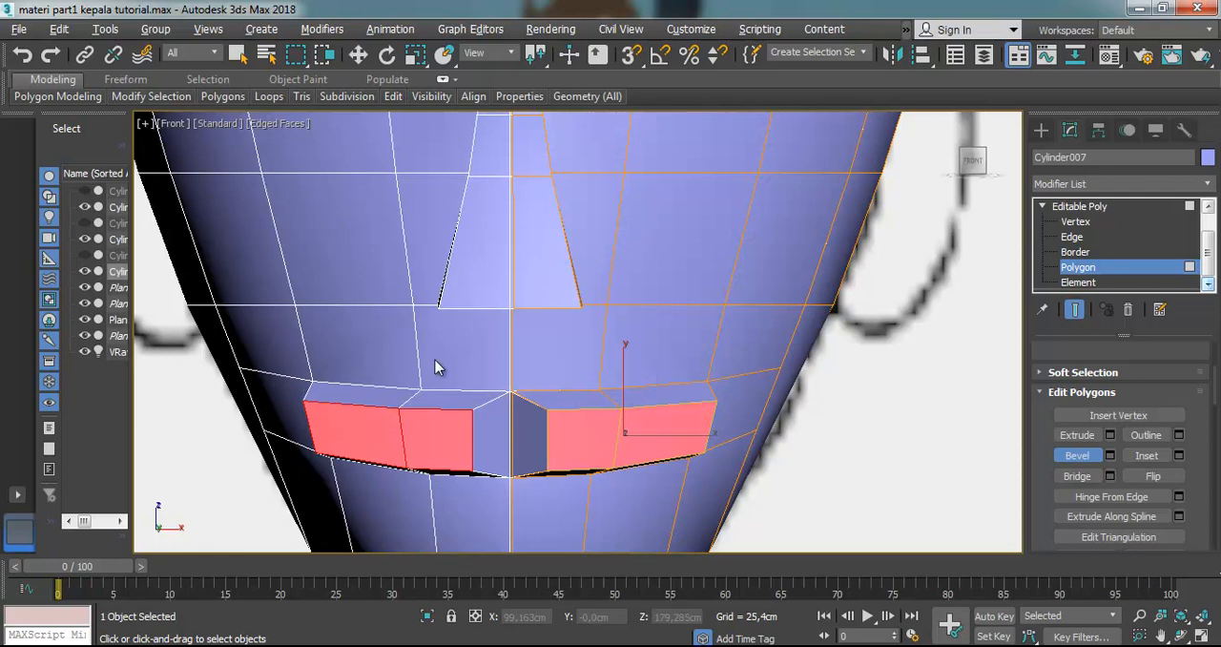
{"action": "left_click", "coordinate": [1077, 282]}
{"action": "key", "text": "w"}
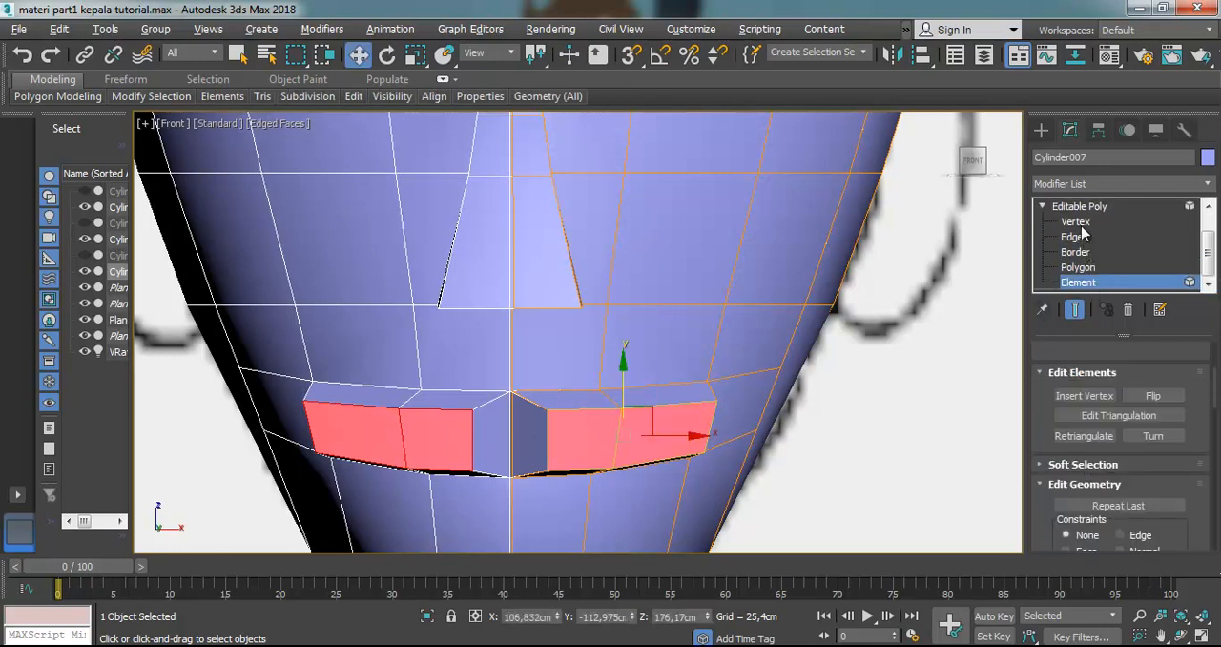
{"action": "left_click", "coordinate": [1076, 222]}
{"action": "left_click", "coordinate": [1087, 284]}
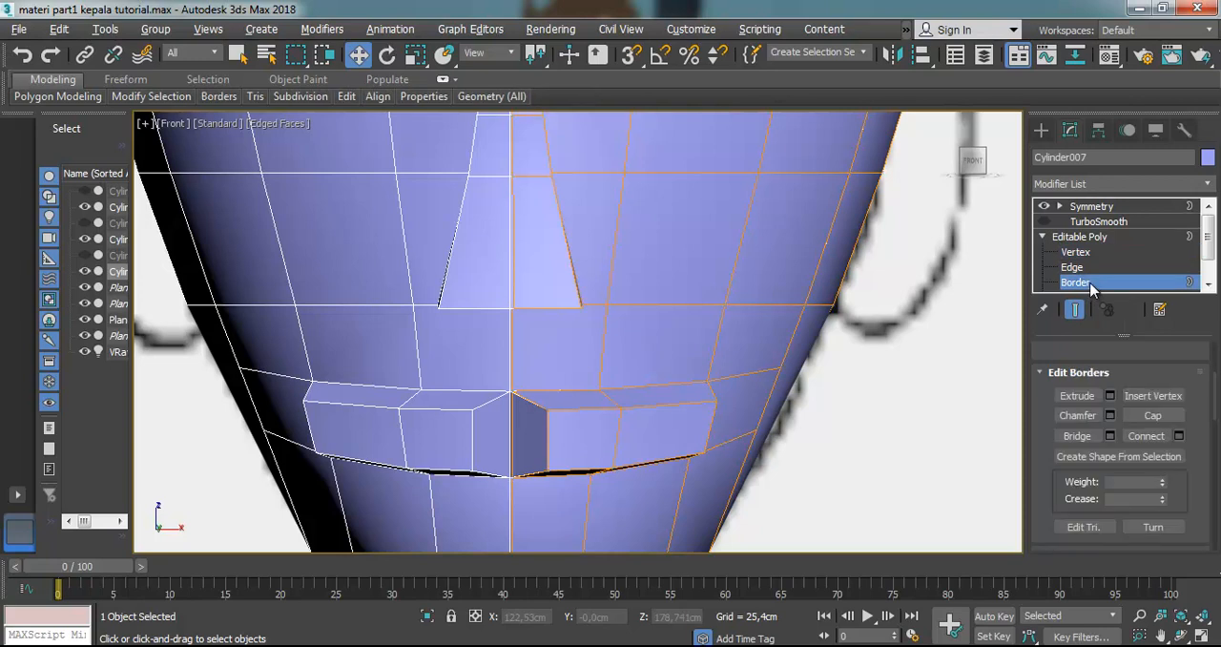
{"action": "left_click", "coordinate": [1083, 269]}
{"action": "left_click", "coordinate": [519, 424]}
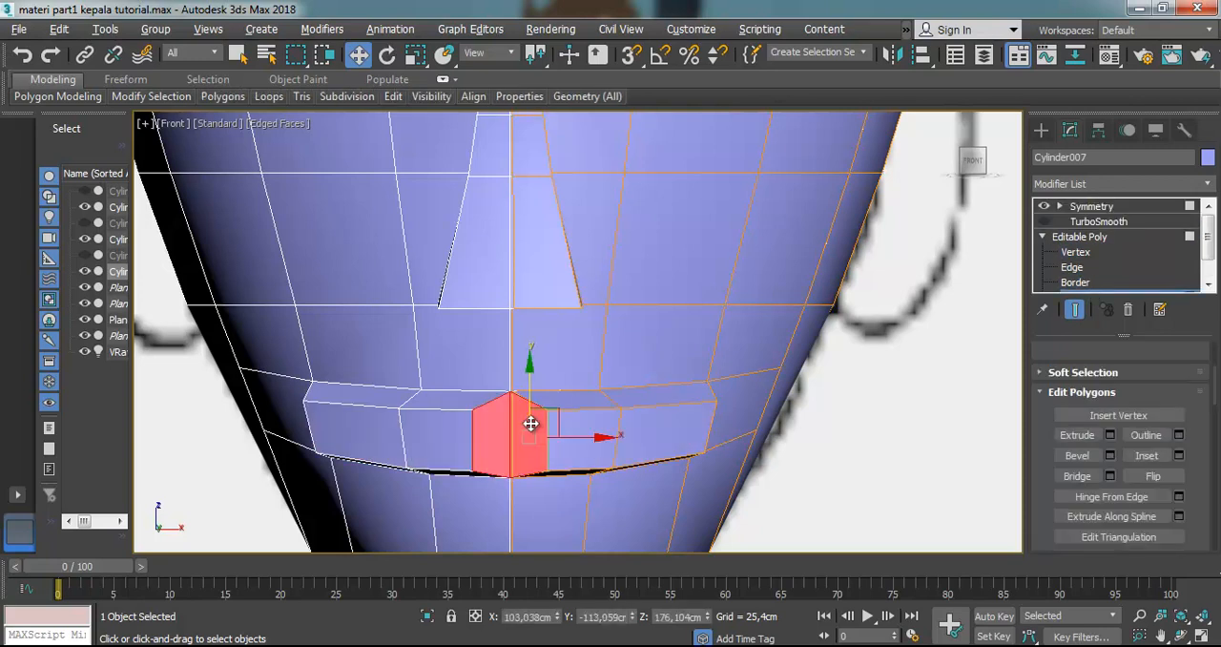
{"action": "key", "text": "Delete"}
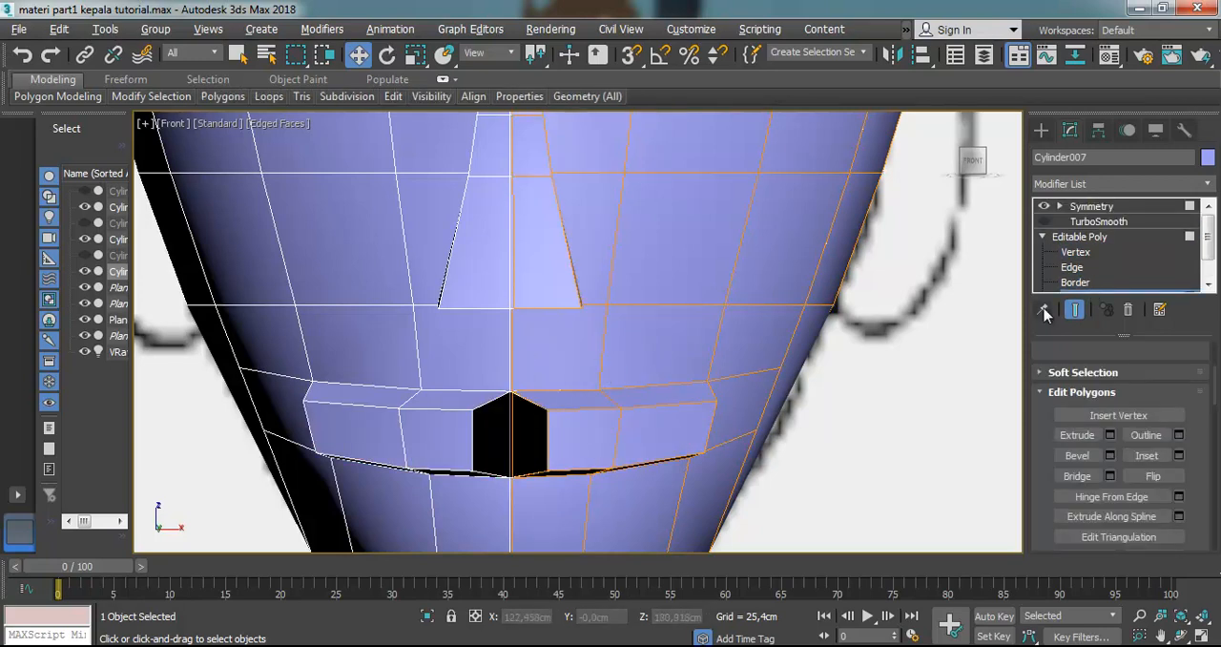
Move the upper and lower inner vertices of the bevelled mouth sideways onto the centre seam to close the gap
{"action": "left_click", "coordinate": [1076, 252]}
{"action": "left_click", "coordinate": [546, 408]}
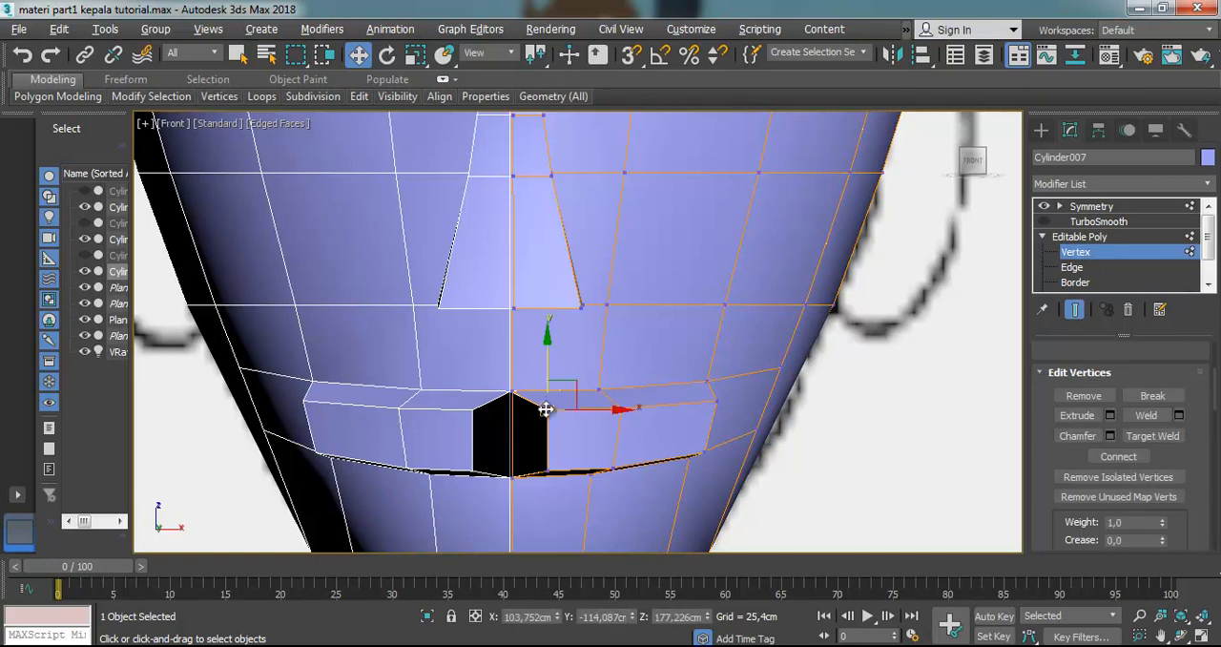
{"action": "scroll", "coordinate": [547, 412], "scroll_direction": "up", "scroll_amount": 2}
{"action": "left_click_drag", "start_coordinate": [599, 415], "coordinate": [560, 424]}
{"action": "left_click", "coordinate": [546, 497]}
{"action": "left_click_drag", "start_coordinate": [572, 497], "coordinate": [524, 504]}
{"action": "left_click", "coordinate": [560, 466]}
{"action": "scroll", "coordinate": [561, 466], "scroll_direction": "down", "scroll_amount": 6}
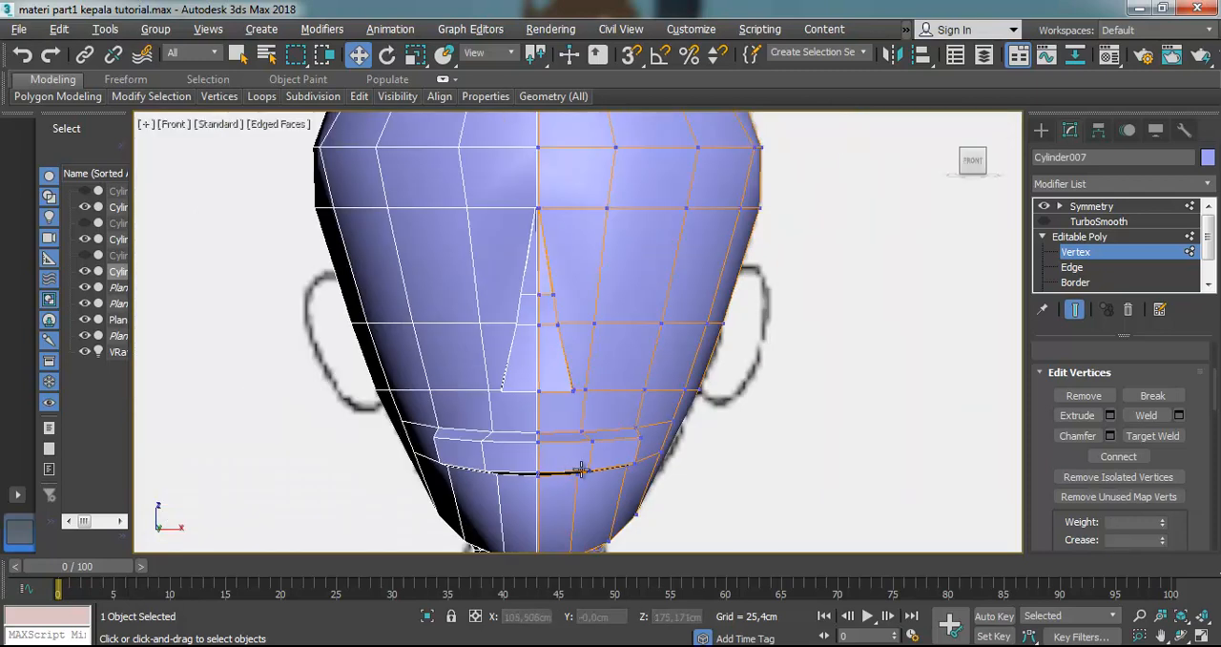
{"action": "scroll", "coordinate": [572, 470], "scroll_direction": "up", "scroll_amount": 4}
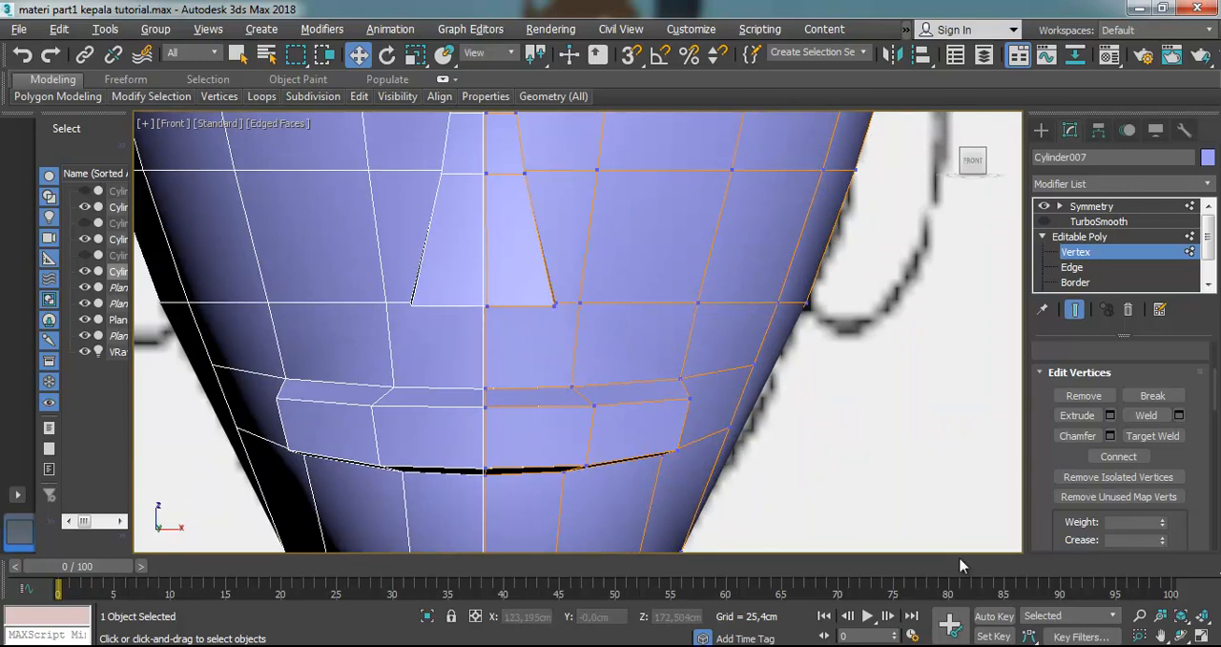
In the Left view, make the head see-through and shift the mouth's front vertices slightly back into the face
{"action": "key", "text": "l"}
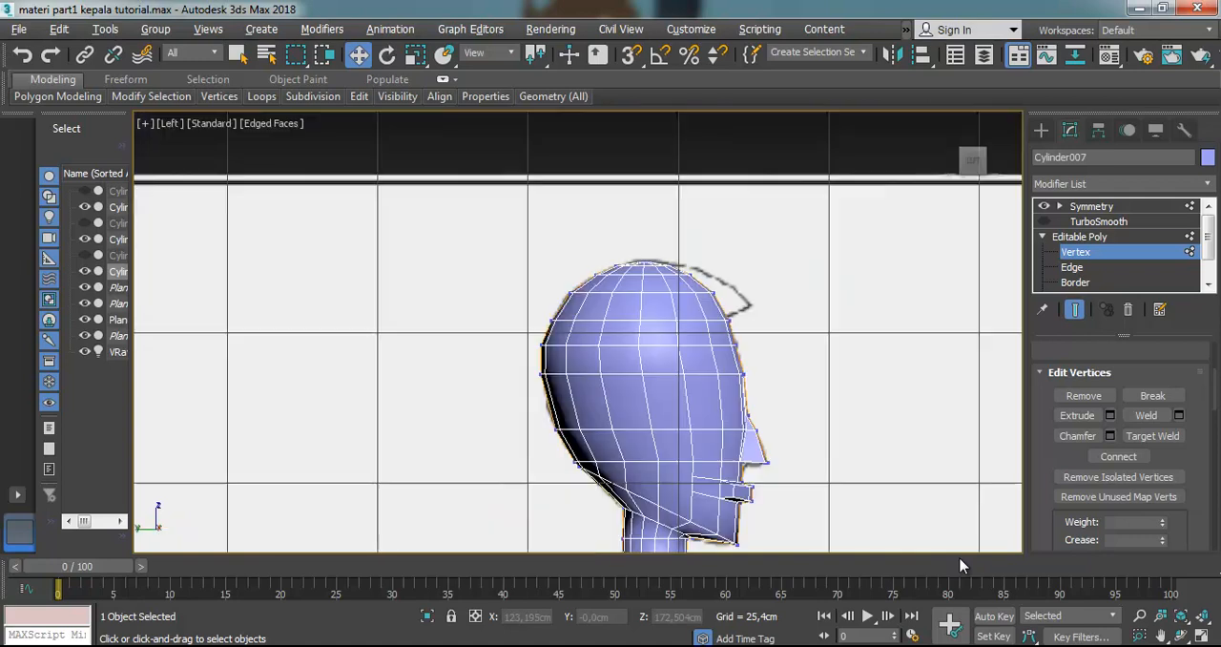
{"action": "scroll", "coordinate": [769, 450], "scroll_direction": "up", "scroll_amount": 4}
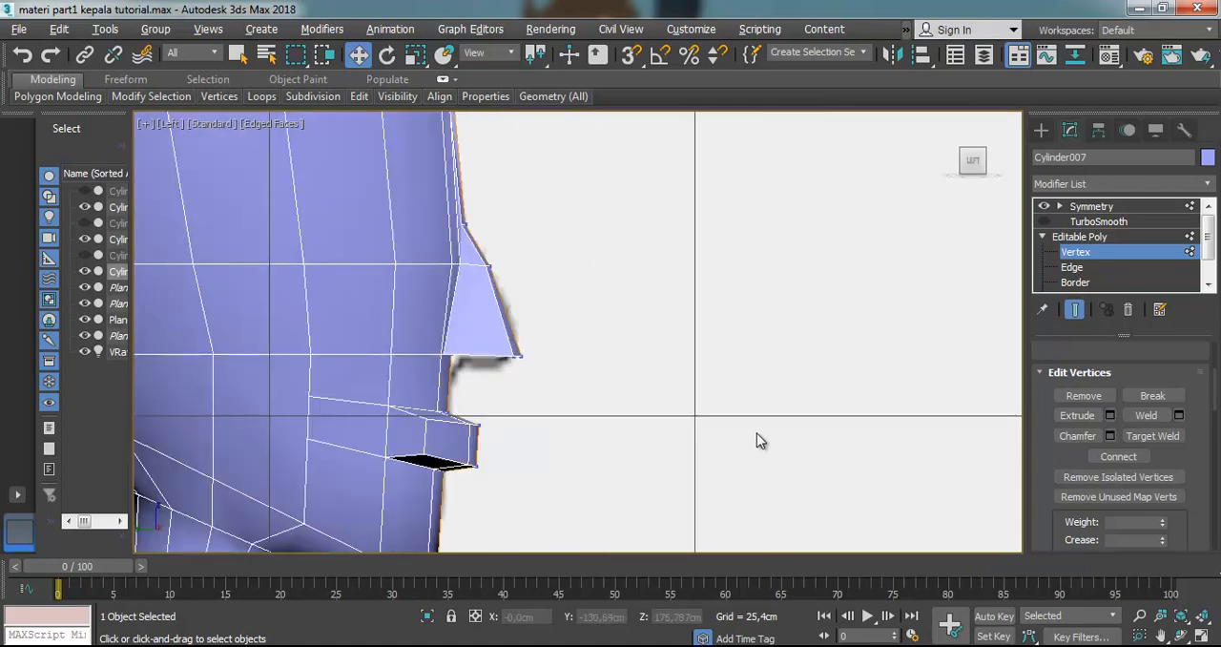
{"action": "key", "text": "alt+x"}
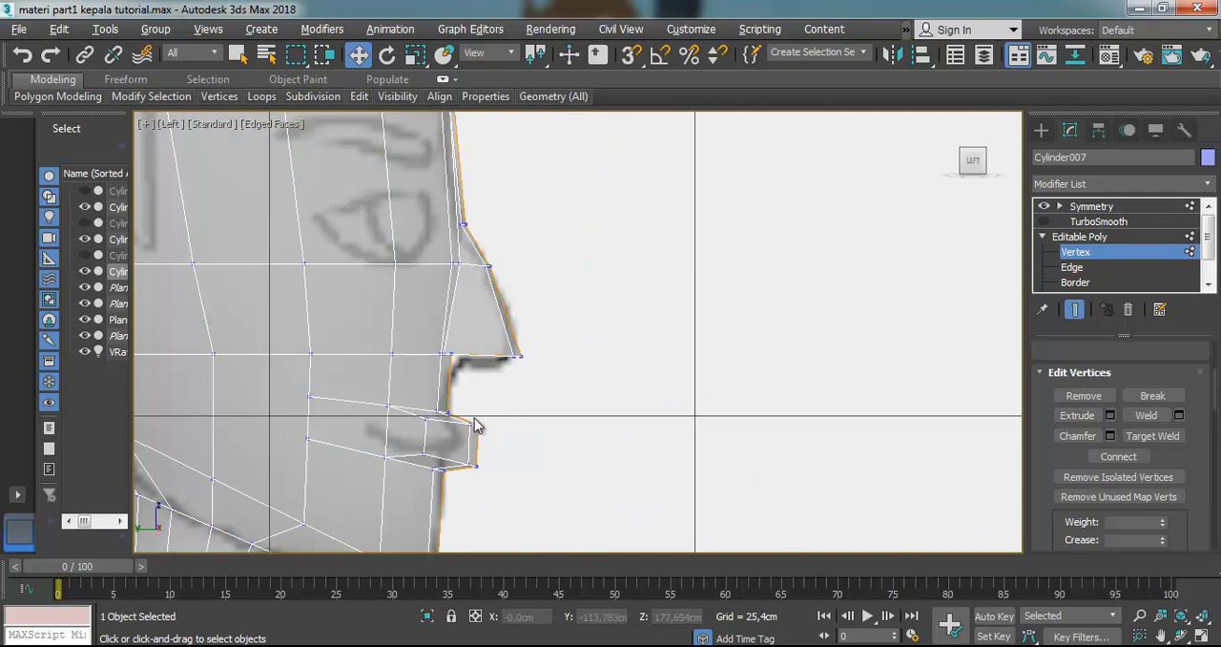
{"action": "scroll", "coordinate": [446, 435], "scroll_direction": "up", "scroll_amount": 2}
{"action": "left_click_drag", "start_coordinate": [547, 382], "coordinate": [520, 458]}
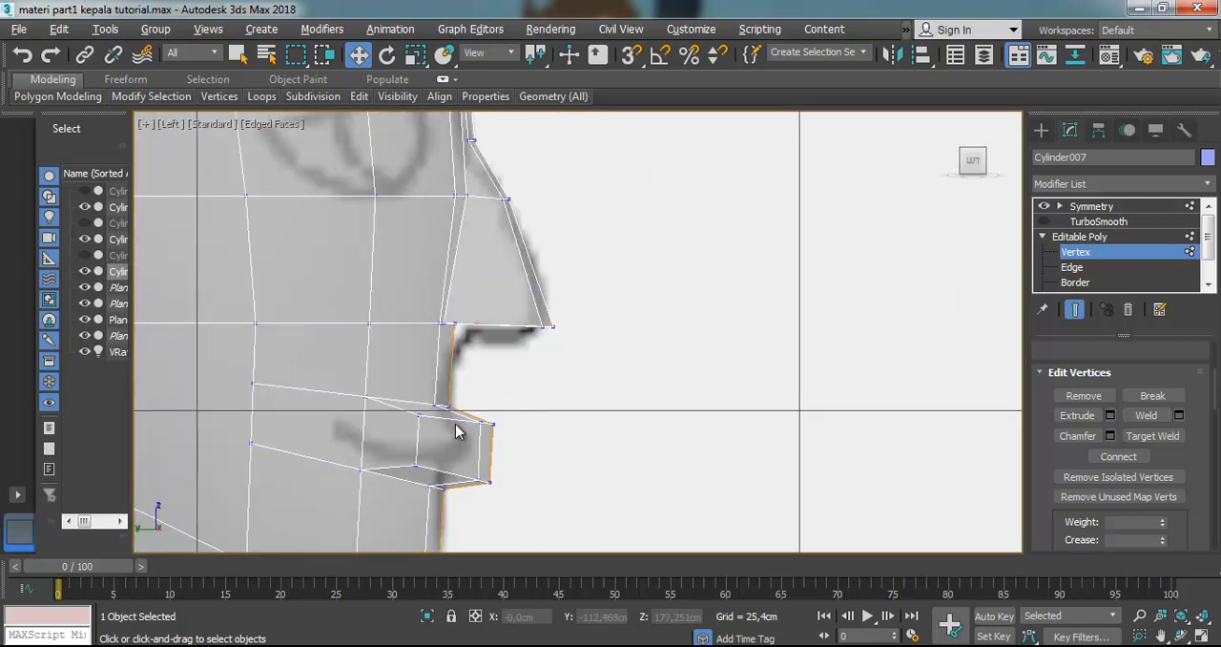
{"action": "left_click_drag", "start_coordinate": [537, 386], "coordinate": [341, 490]}
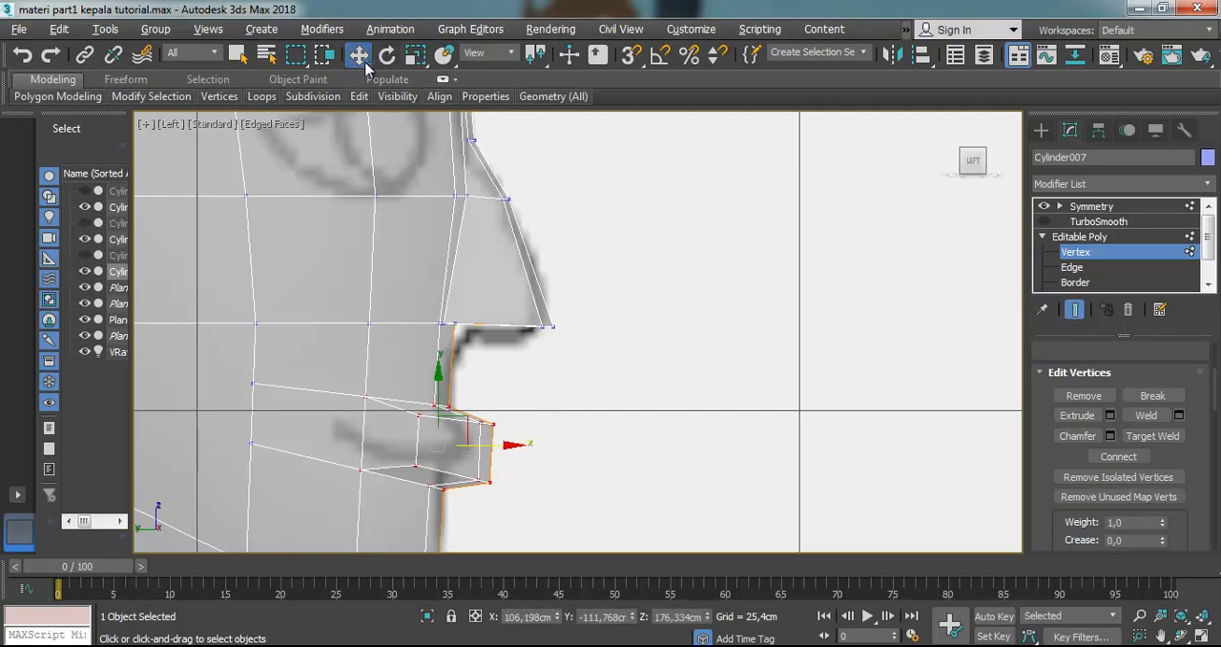
{"action": "left_click_drag", "start_coordinate": [511, 445], "coordinate": [497, 445]}
{"action": "left_click", "coordinate": [513, 416]}
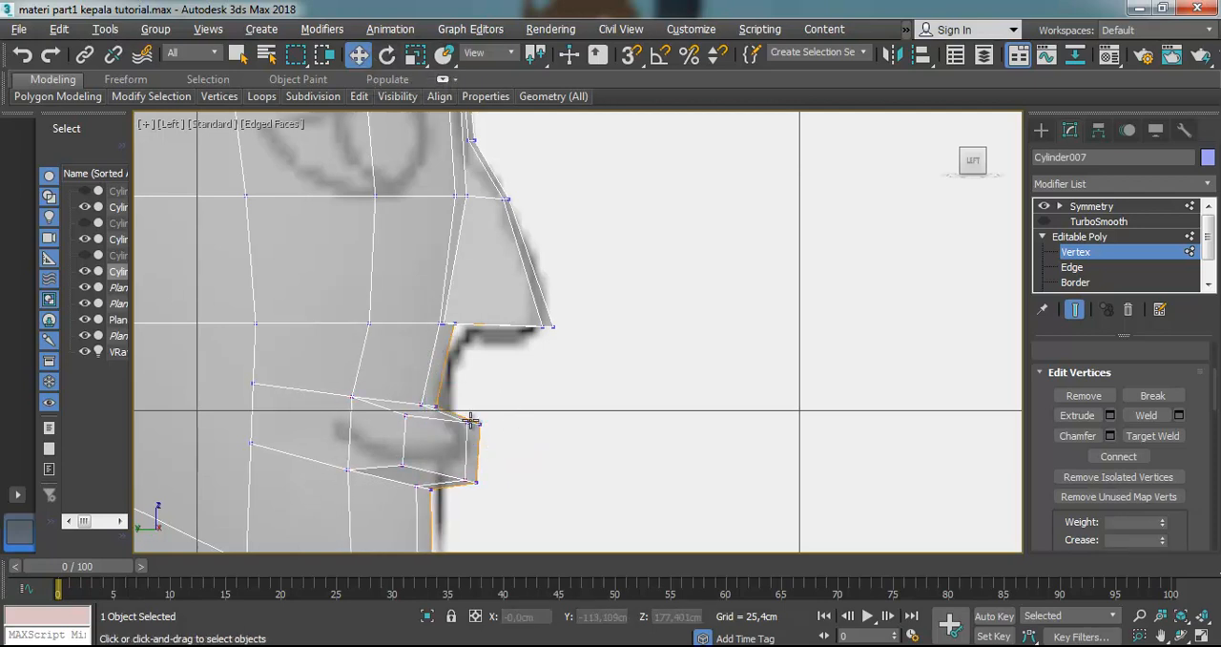
{"action": "left_click", "coordinate": [405, 412]}
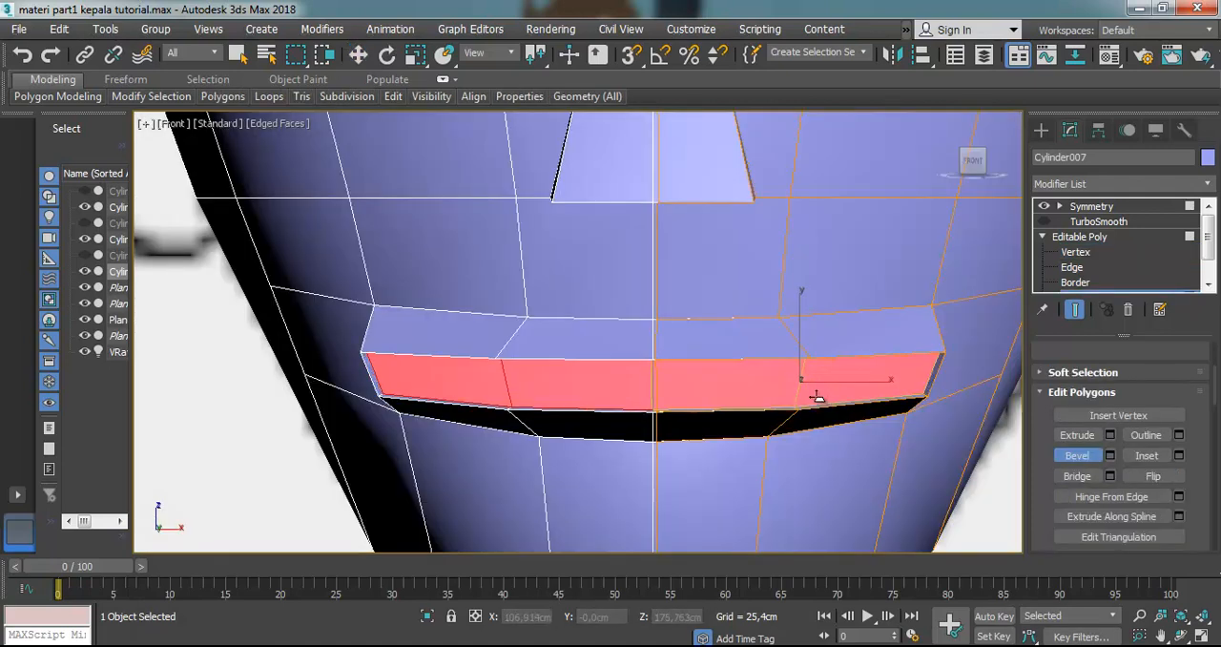
Bevel the front mouth polygons inward with a slight inset to form a recessed opening between the lips
{"action": "left_click_drag", "start_coordinate": [817, 429], "coordinate": [814, 433]}
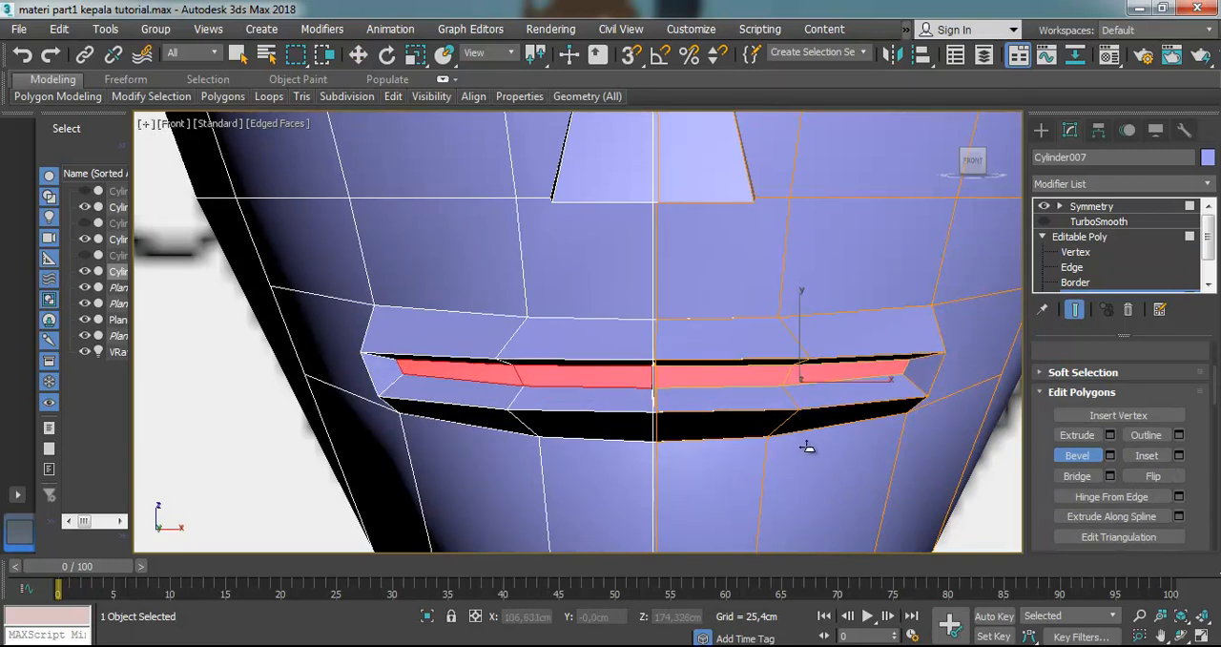
{"action": "left_click", "coordinate": [808, 449]}
{"action": "scroll", "coordinate": [715, 396], "scroll_direction": "up", "scroll_amount": 5}
{"action": "left_click", "coordinate": [358, 54]}
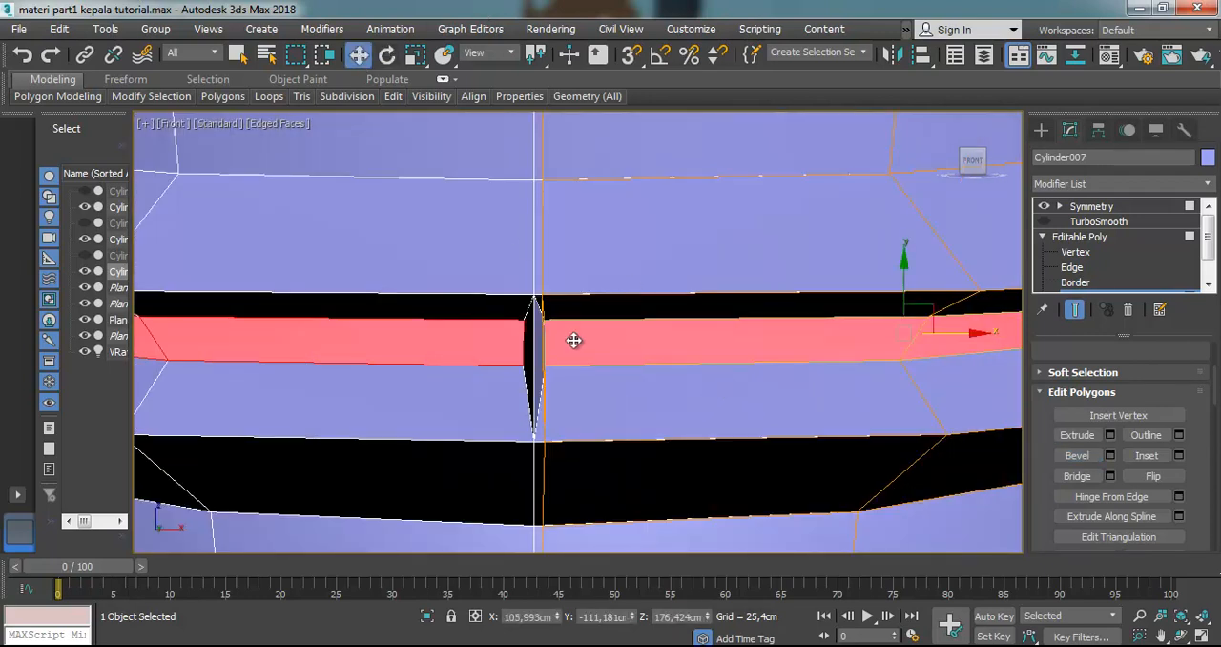
Delete the two back polygons inside the mouth recess to open the mouth
{"action": "left_click", "coordinate": [610, 259]}
{"action": "left_click", "coordinate": [611, 344]}
{"action": "key", "text": "Delete"}
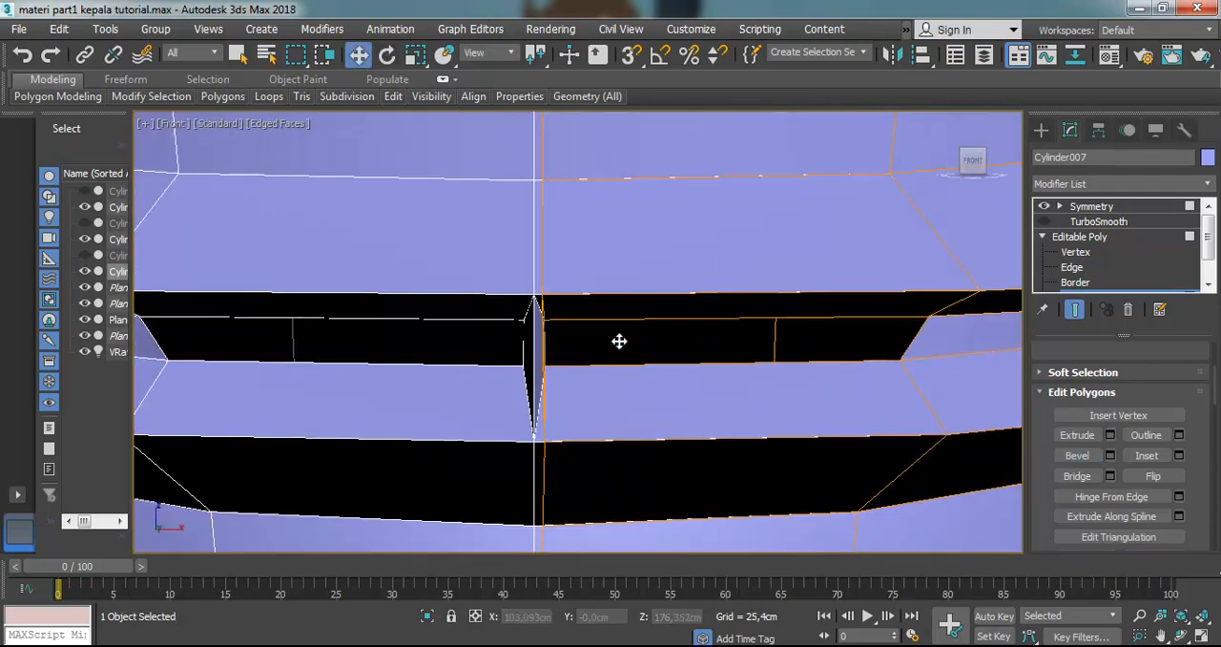
{"action": "left_click", "coordinate": [940, 331]}
{"action": "key", "text": "Delete"}
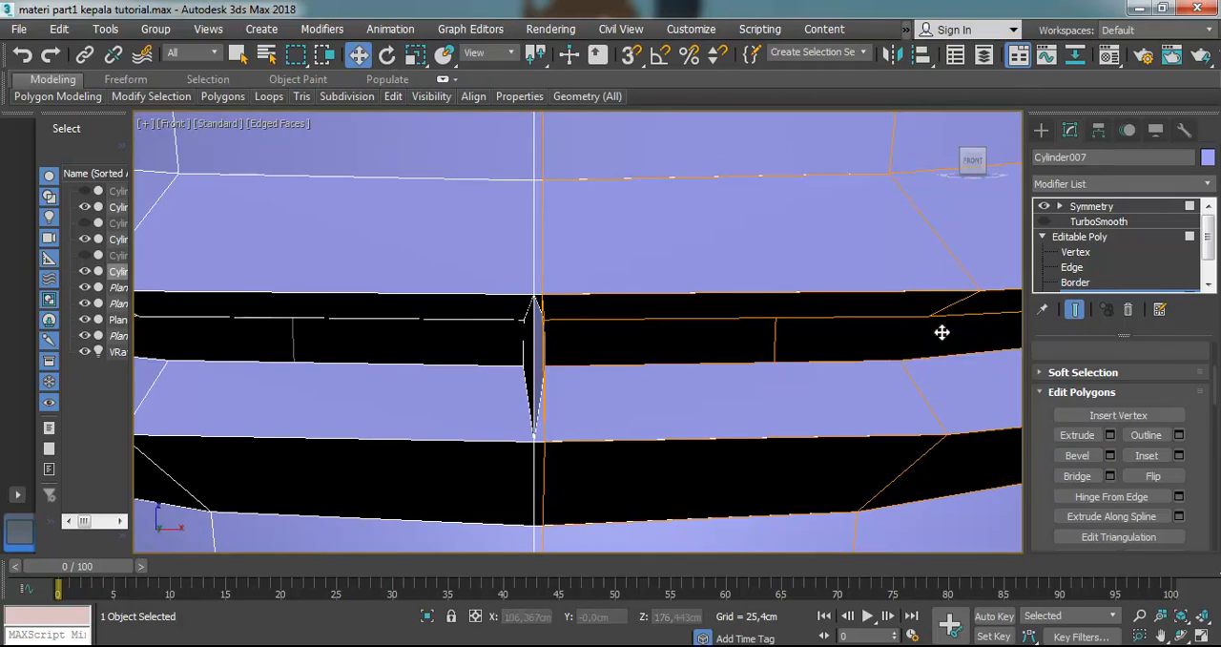
Delete the narrow inner polygon standing along the centre seam of the mouth opening
{"action": "left_click", "coordinate": [540, 339]}
{"action": "scroll", "coordinate": [537, 341], "scroll_direction": "up", "scroll_amount": 3}
{"action": "key", "text": "Delete"}
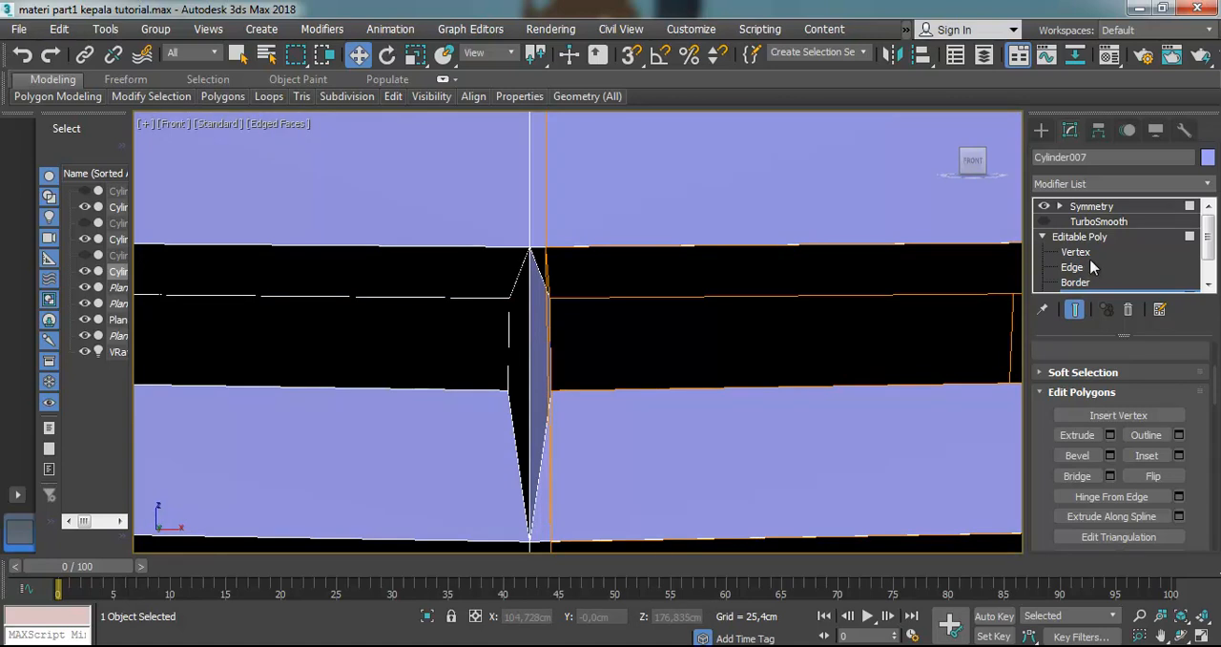
{"action": "left_click", "coordinate": [716, 224]}
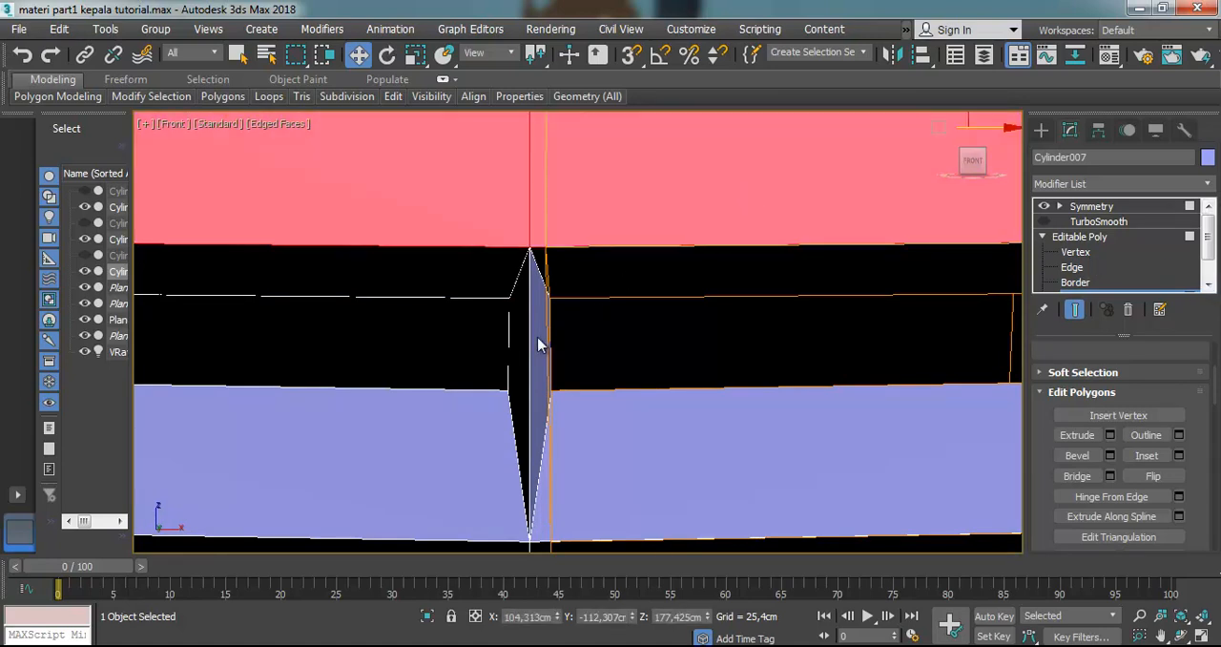
{"action": "left_click", "coordinate": [543, 360]}
{"action": "left_click", "coordinate": [547, 357]}
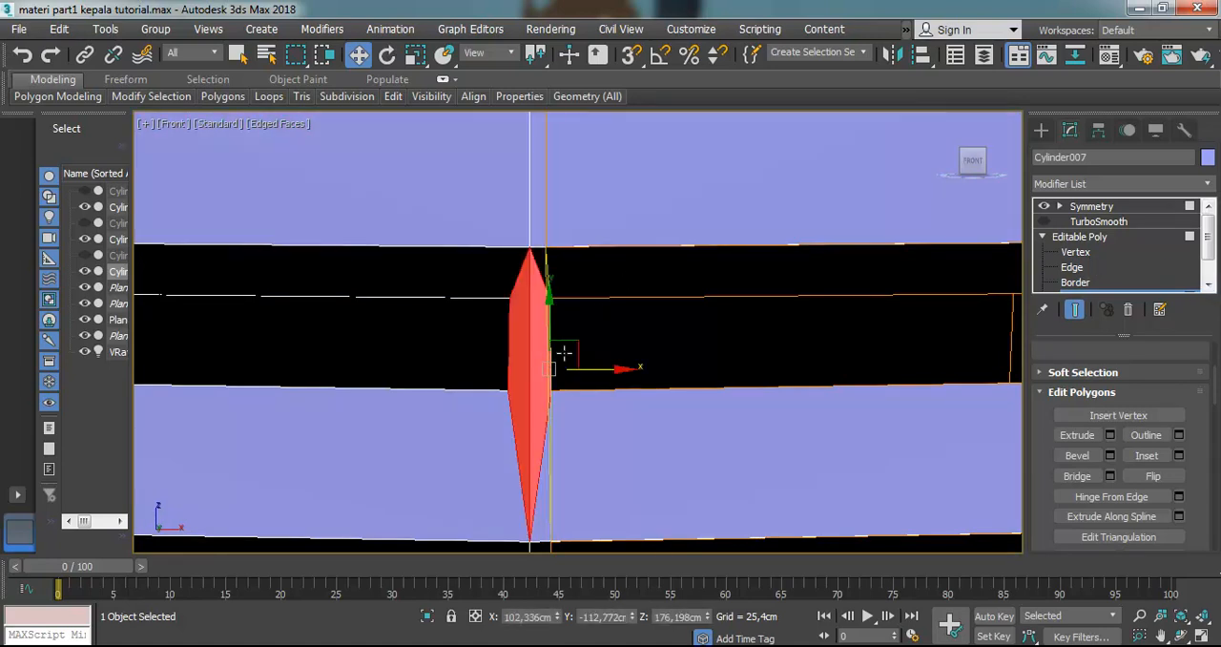
{"action": "key", "text": "Delete"}
{"action": "scroll", "coordinate": [572, 294], "scroll_direction": "down", "scroll_amount": 5}
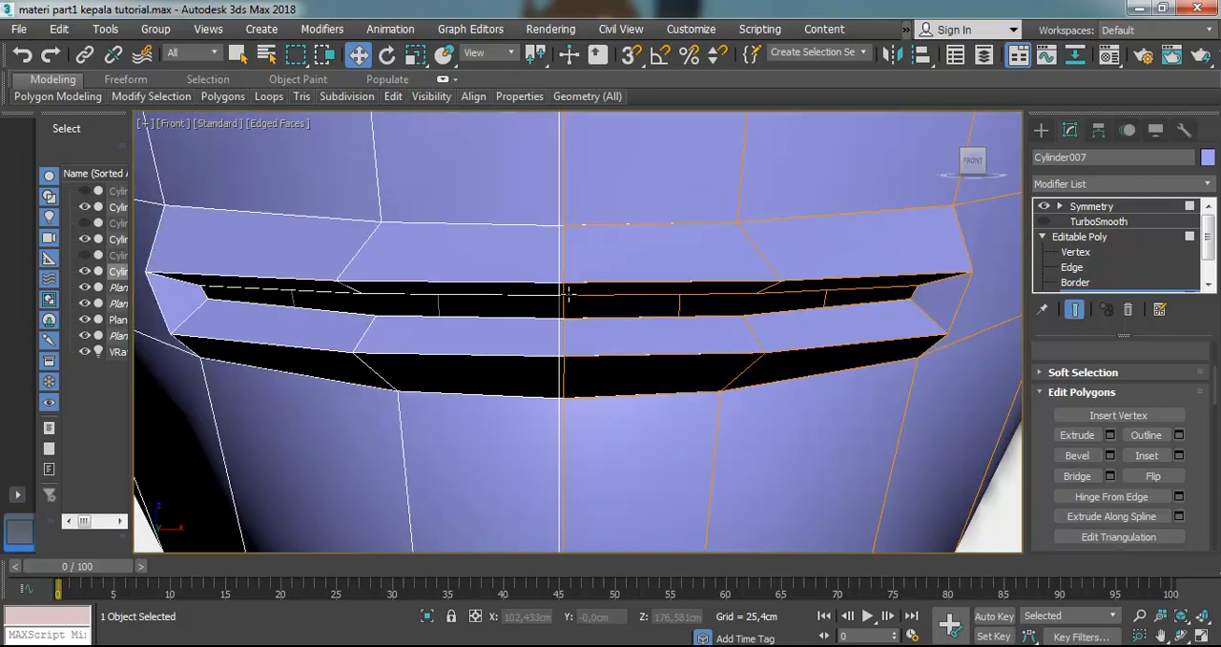
At Vertex level, shift the inner mouth vertices at the seam sideways to line up with the centre line
{"action": "scroll", "coordinate": [577, 288], "scroll_direction": "up", "scroll_amount": 5}
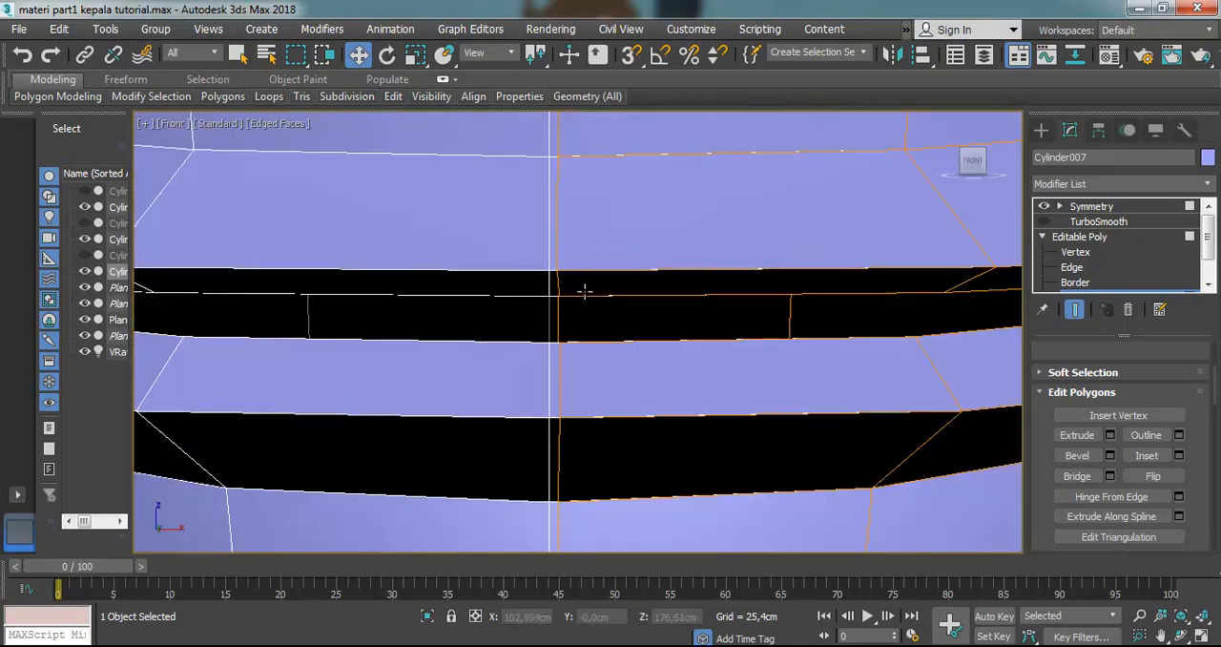
{"action": "left_click", "coordinate": [1074, 252]}
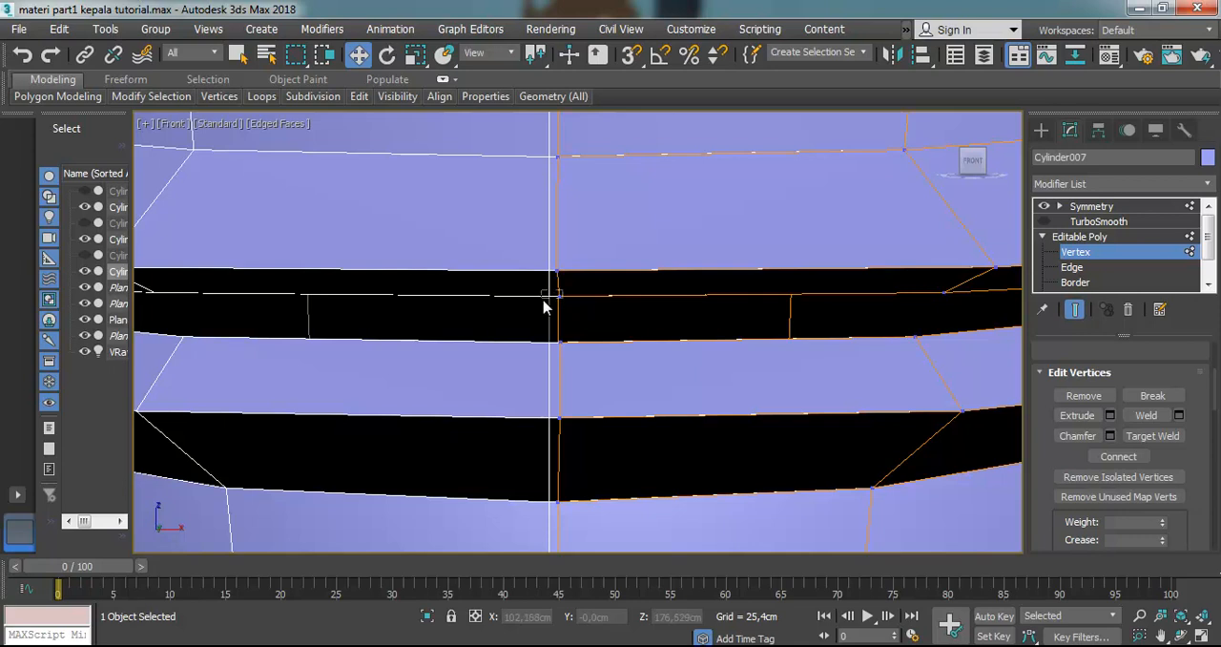
{"action": "left_click", "coordinate": [556, 295]}
{"action": "scroll", "coordinate": [563, 294], "scroll_direction": "up", "scroll_amount": 3}
{"action": "mouse_move", "coordinate": [608, 291]}
{"action": "left_mouse_down"}
{"action": "mouse_move", "coordinate": [645, 292]}
{"action": "mouse_move", "coordinate": [618, 292]}
{"action": "left_mouse_up"}
{"action": "left_click", "coordinate": [564, 387]}
{"action": "left_click", "coordinate": [571, 295]}
{"action": "left_click_drag", "start_coordinate": [616, 298], "coordinate": [608, 299]}
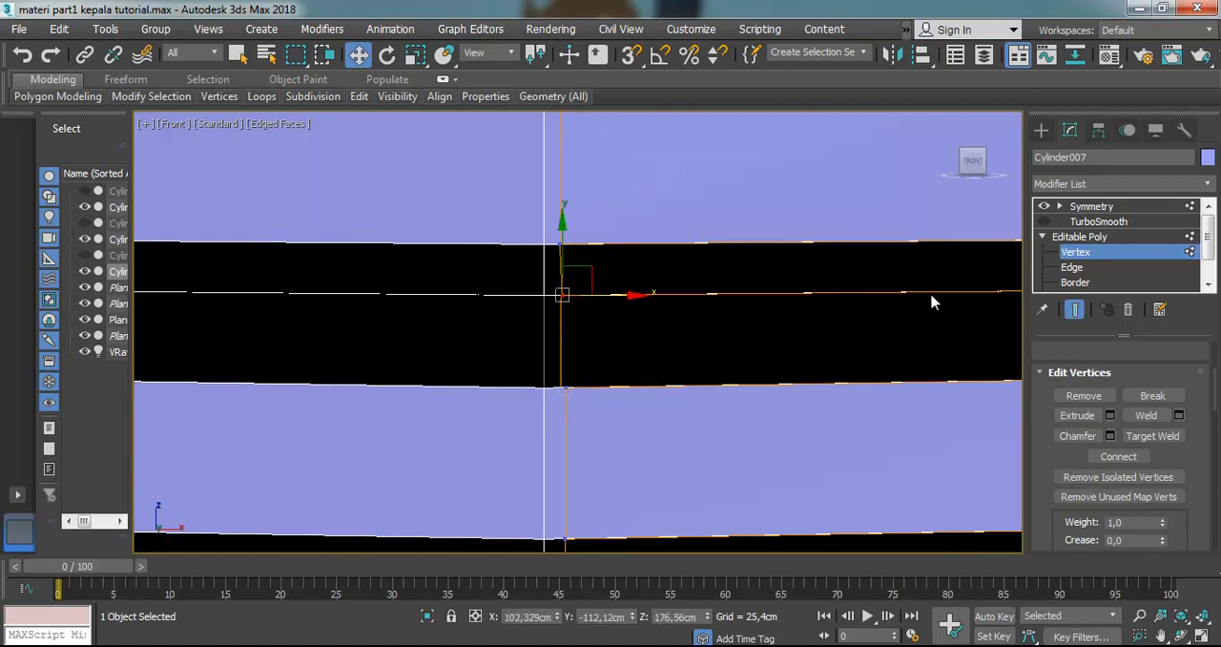
Turn TurboSmooth on and check the smoothed lips from the front and in left profile against the reference
{"action": "left_click", "coordinate": [1044, 221]}
{"action": "scroll", "coordinate": [739, 243], "scroll_direction": "up", "scroll_amount": 4}
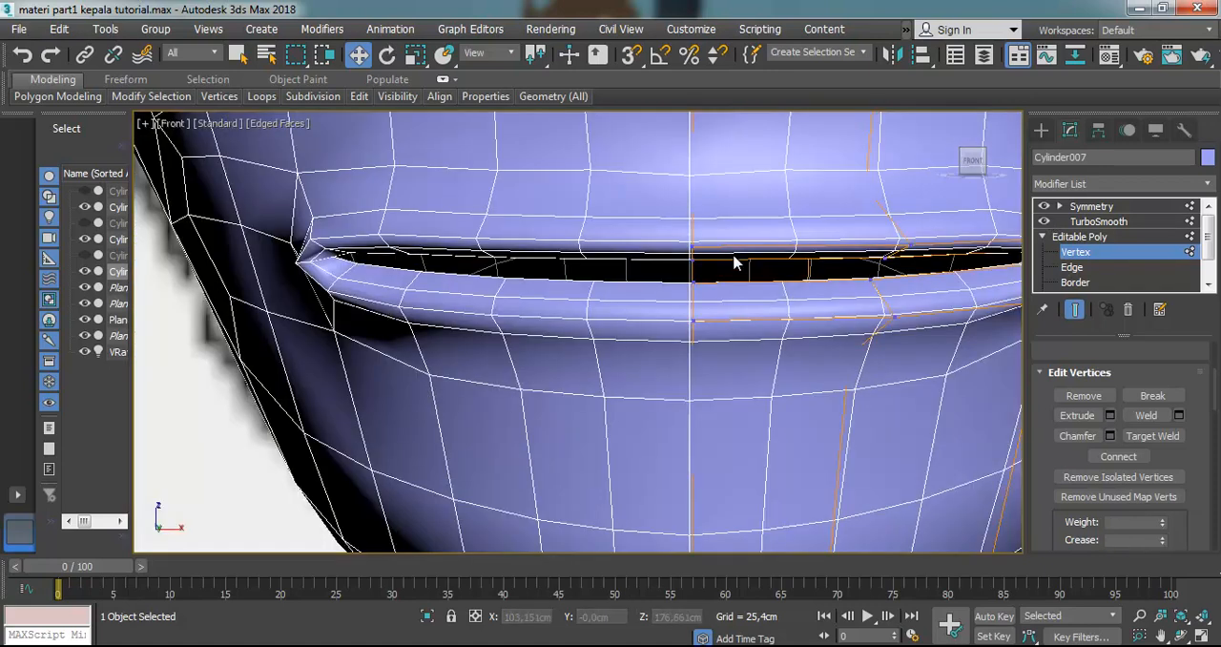
{"action": "scroll", "coordinate": [766, 297], "scroll_direction": "up", "scroll_amount": 1}
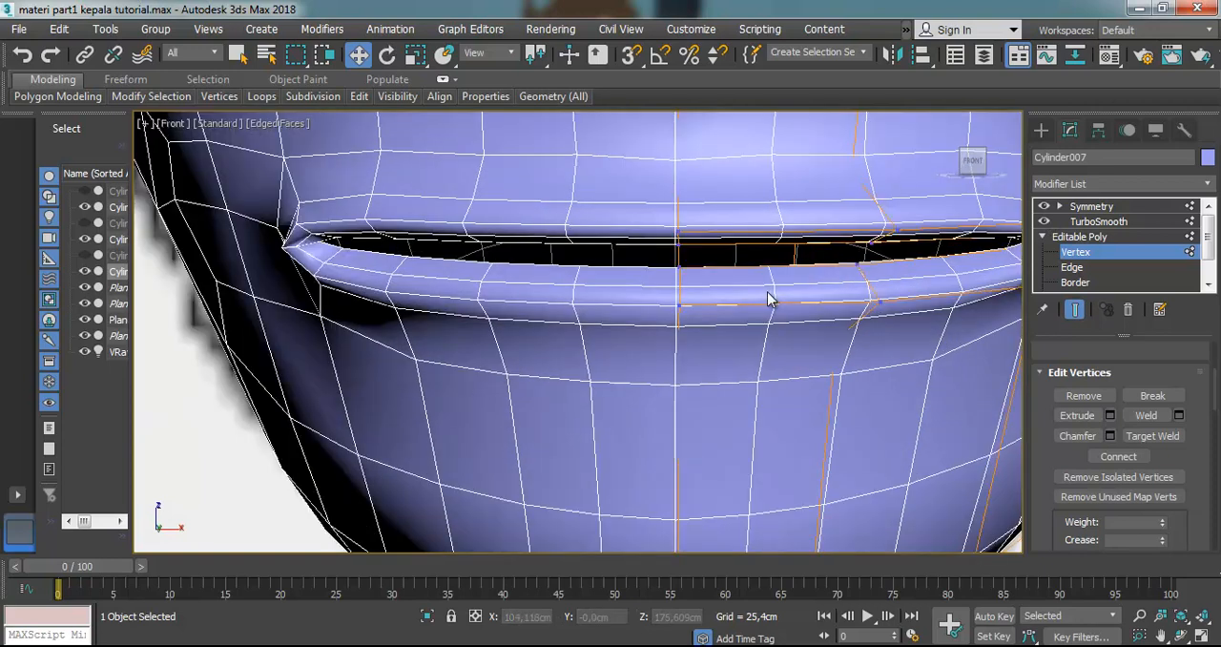
{"action": "scroll", "coordinate": [754, 292], "scroll_direction": "down", "scroll_amount": 4}
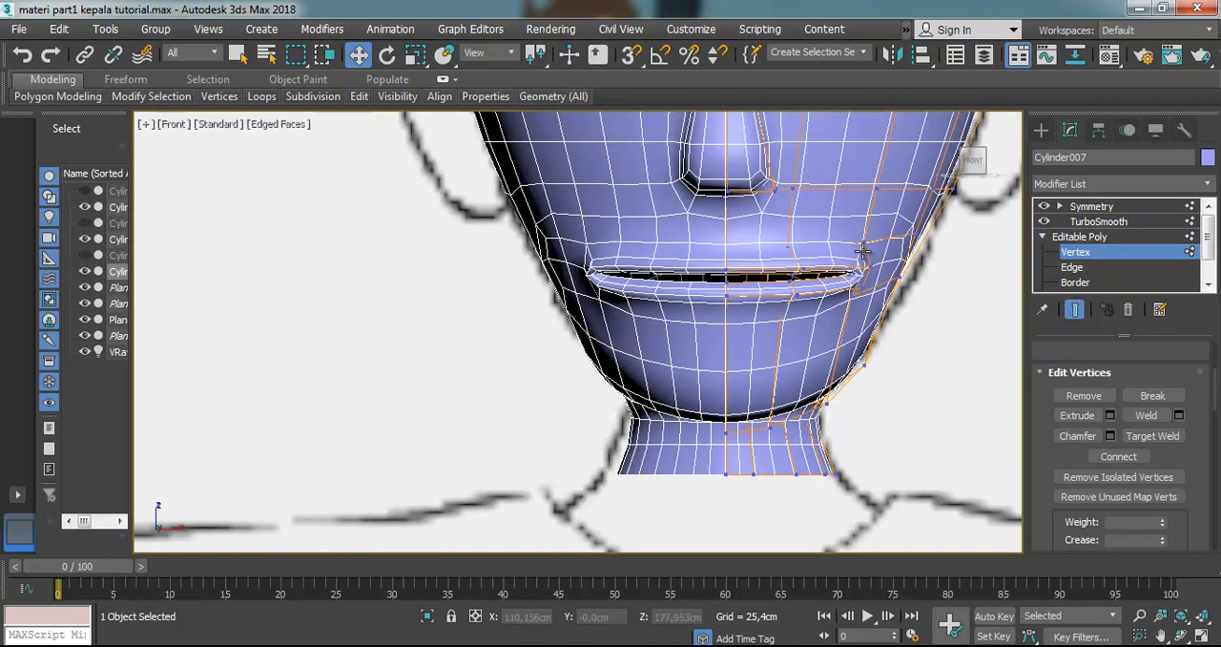
{"action": "scroll", "coordinate": [862, 239], "scroll_direction": "up", "scroll_amount": 3}
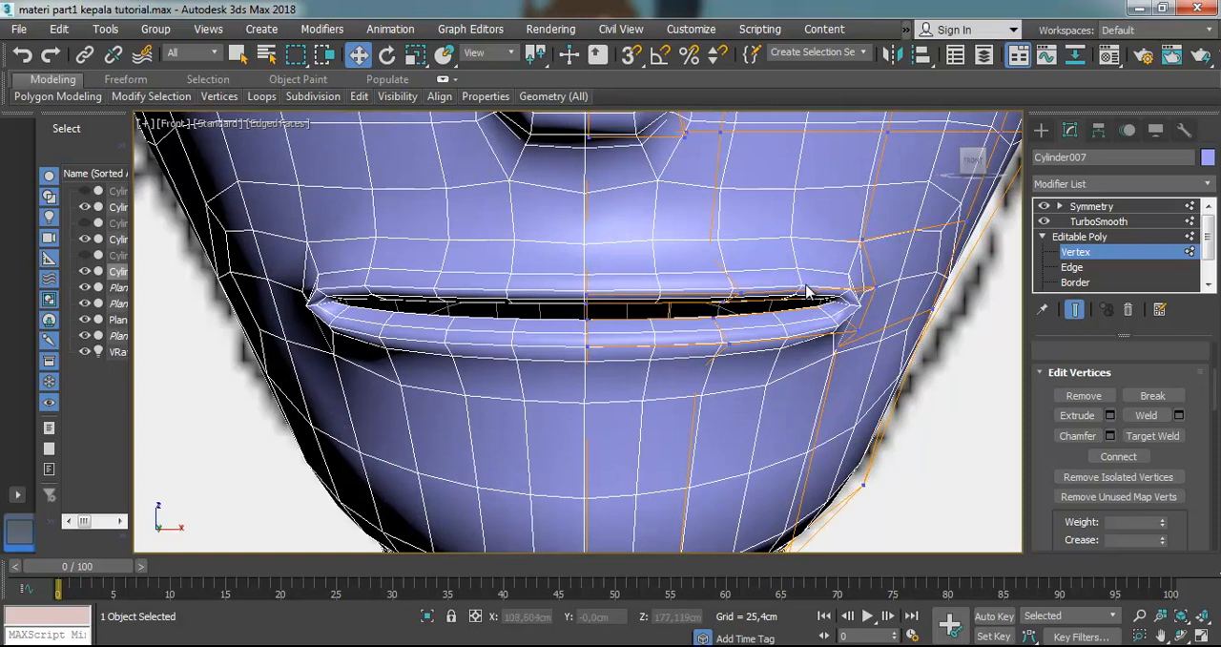
{"action": "key", "text": "l"}
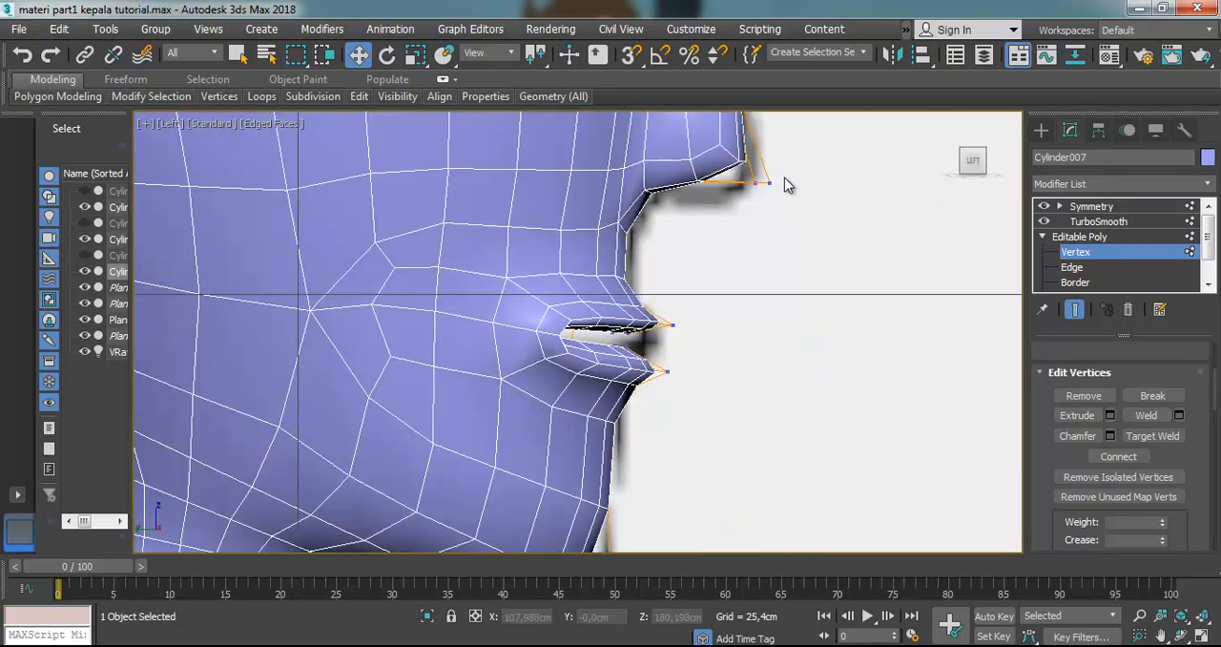
{"action": "scroll", "coordinate": [728, 276], "scroll_direction": "down", "scroll_amount": 4}
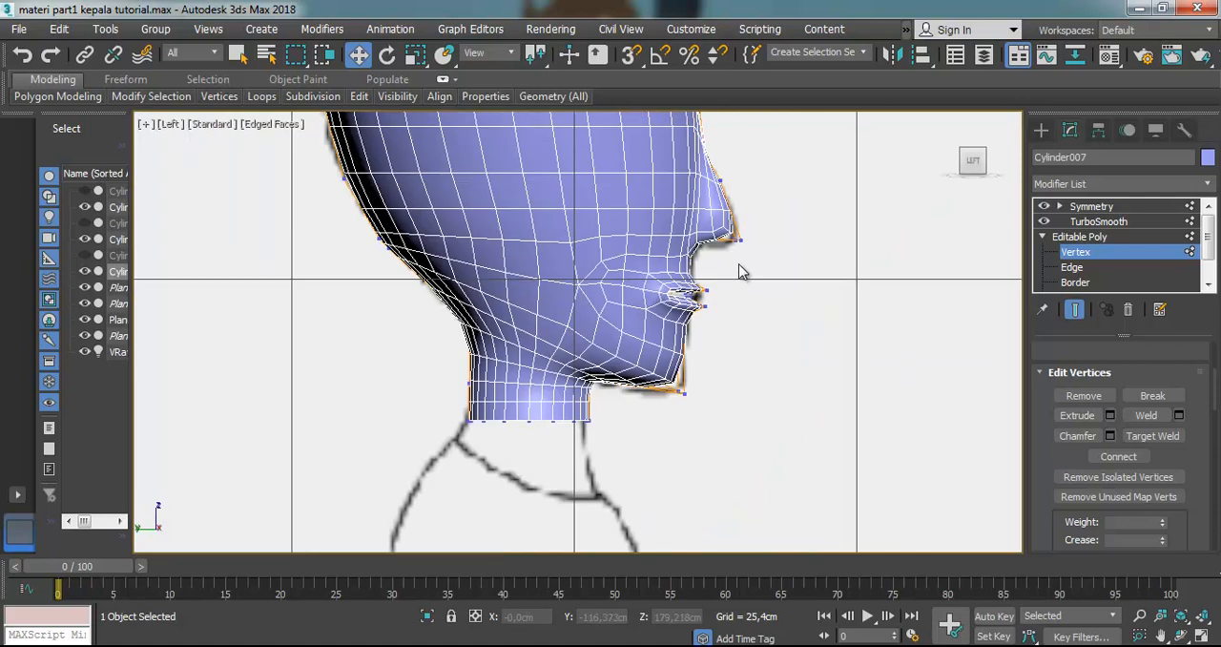
{"action": "key", "text": "f"}
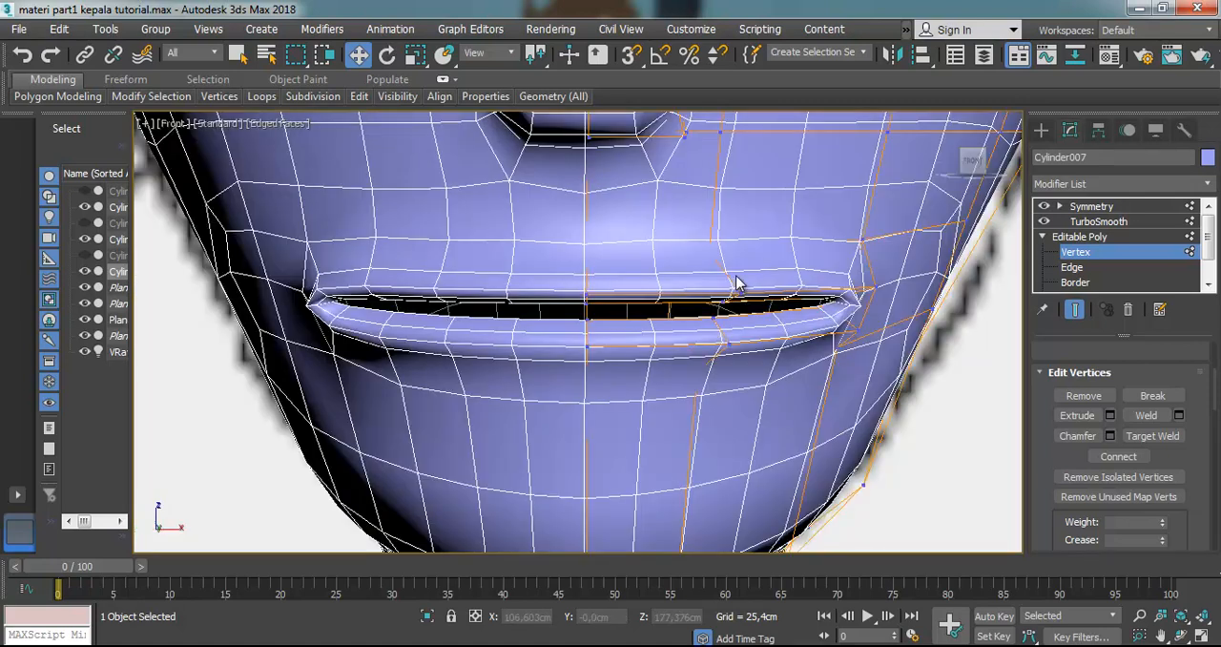
Select the mouth corner vertices in front view and move them inward to narrow the mouth toward the reference width
{"action": "scroll", "coordinate": [737, 282], "scroll_direction": "down", "scroll_amount": 6}
{"action": "scroll", "coordinate": [739, 282], "scroll_direction": "up", "scroll_amount": 5}
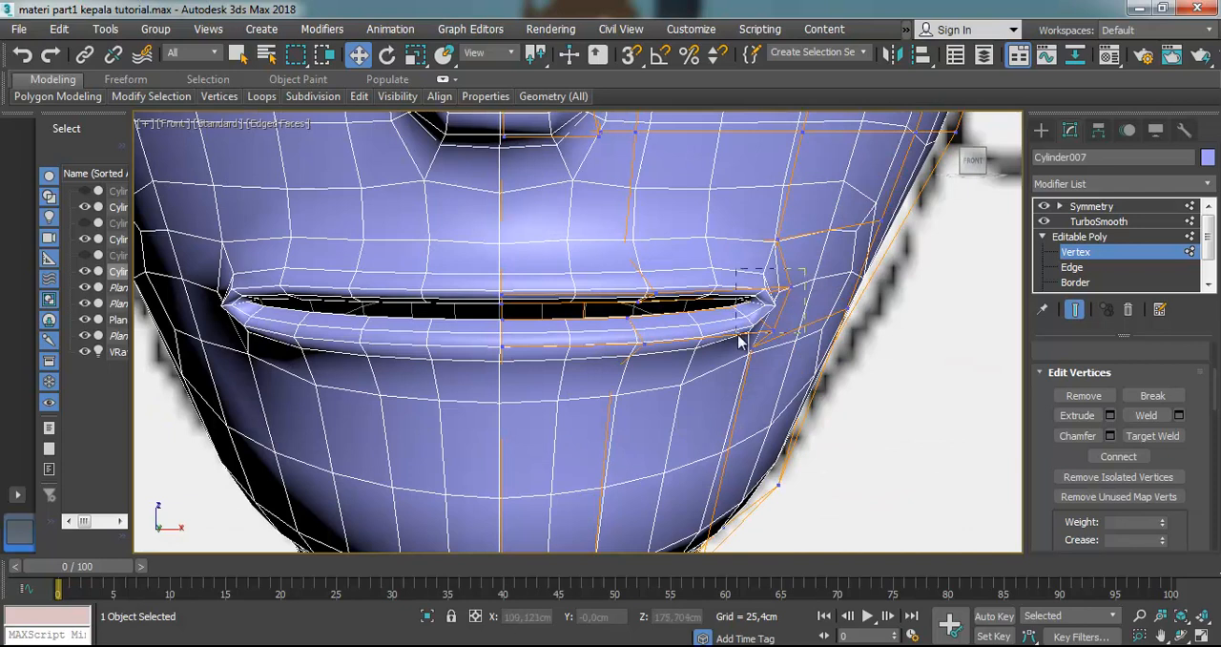
{"action": "left_click_drag", "start_coordinate": [738, 348], "coordinate": [762, 336]}
{"action": "left_click_drag", "start_coordinate": [822, 307], "coordinate": [728, 309]}
{"action": "key", "text": "alt+x"}
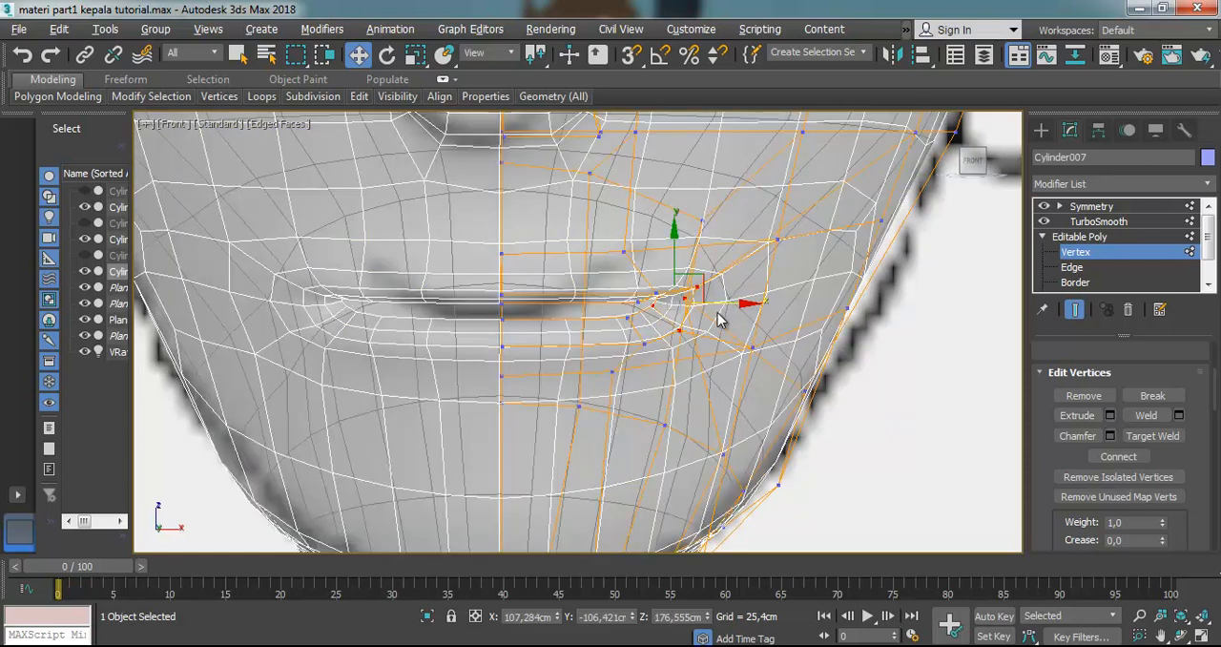
{"action": "key", "text": "alt+x"}
{"action": "mouse_move", "coordinate": [721, 308]}
{"action": "left_mouse_down"}
{"action": "mouse_move", "coordinate": [703, 308]}
{"action": "mouse_move", "coordinate": [724, 306]}
{"action": "left_mouse_up"}
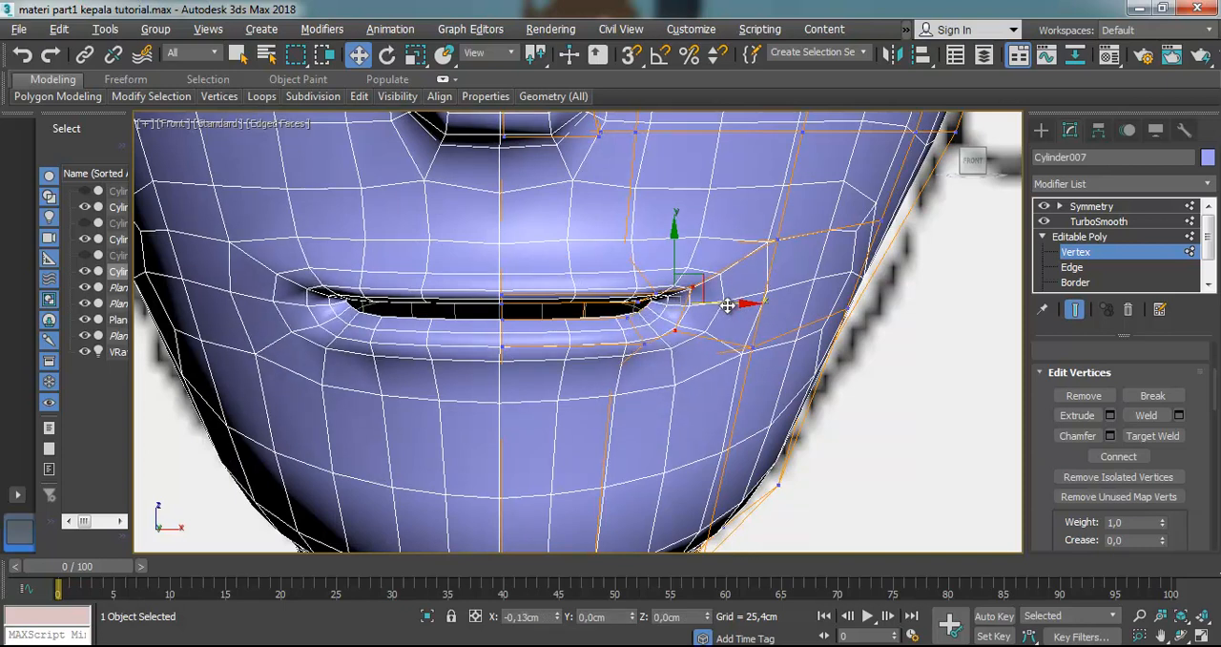
Examine the narrowed mouth and lip corners from several orbited angles on both sides of the head
{"action": "left_click", "coordinate": [1180, 635]}
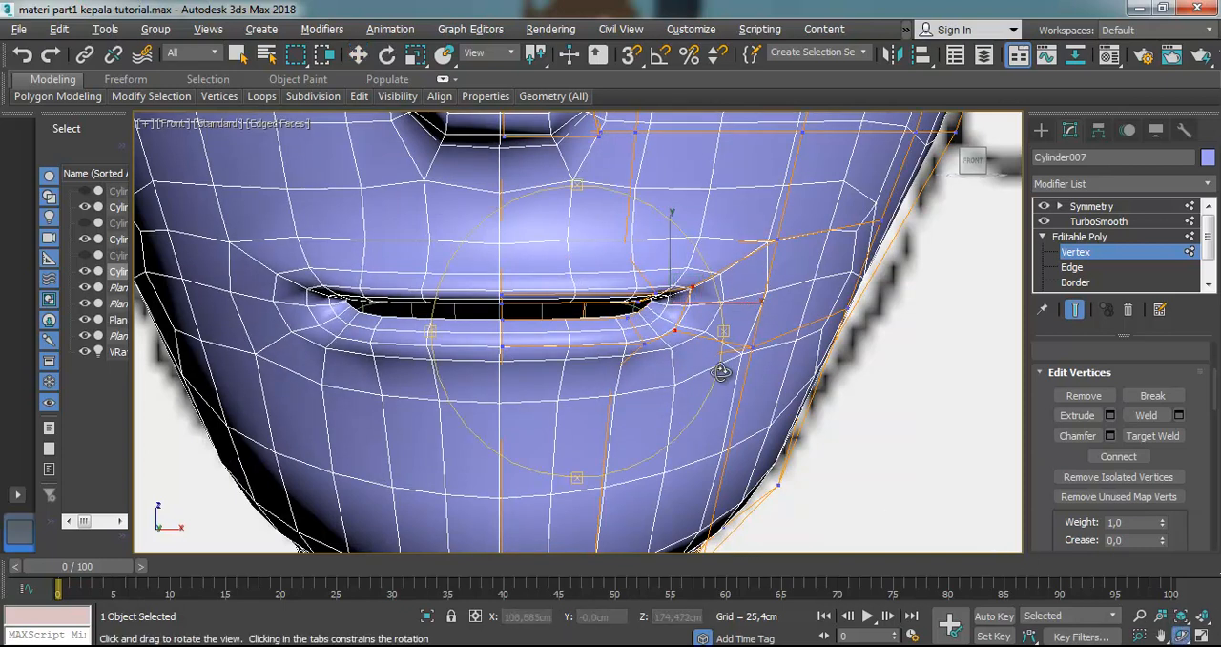
{"action": "left_click_drag", "start_coordinate": [651, 340], "coordinate": [542, 314]}
{"action": "scroll", "coordinate": [542, 313], "scroll_direction": "down", "scroll_amount": 10}
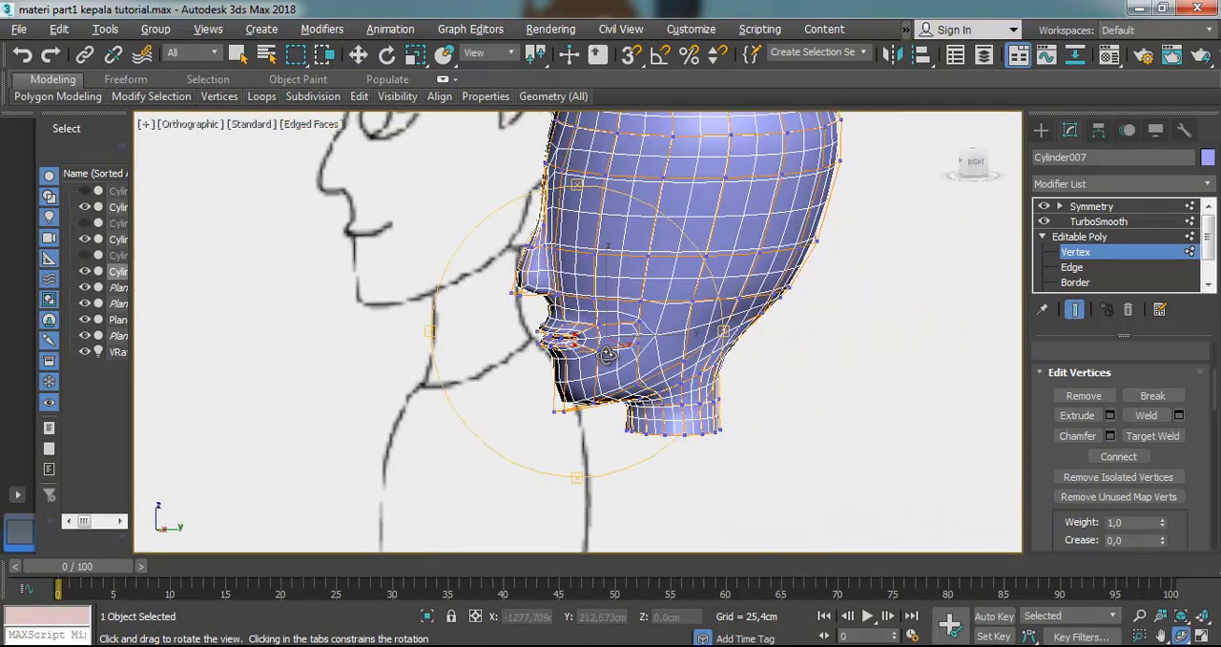
{"action": "left_click_drag", "start_coordinate": [674, 337], "coordinate": [617, 358]}
{"action": "scroll", "coordinate": [617, 358], "scroll_direction": "up", "scroll_amount": 5}
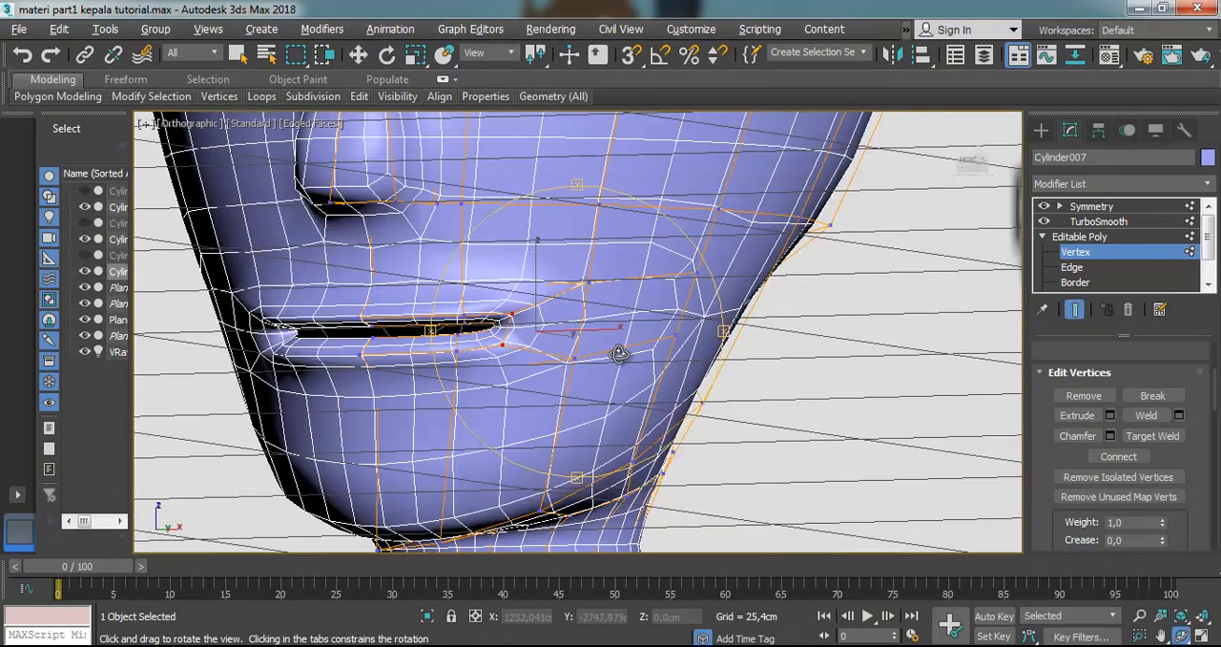
{"action": "key", "text": "p"}
{"action": "scroll", "coordinate": [619, 354], "scroll_direction": "down", "scroll_amount": 10}
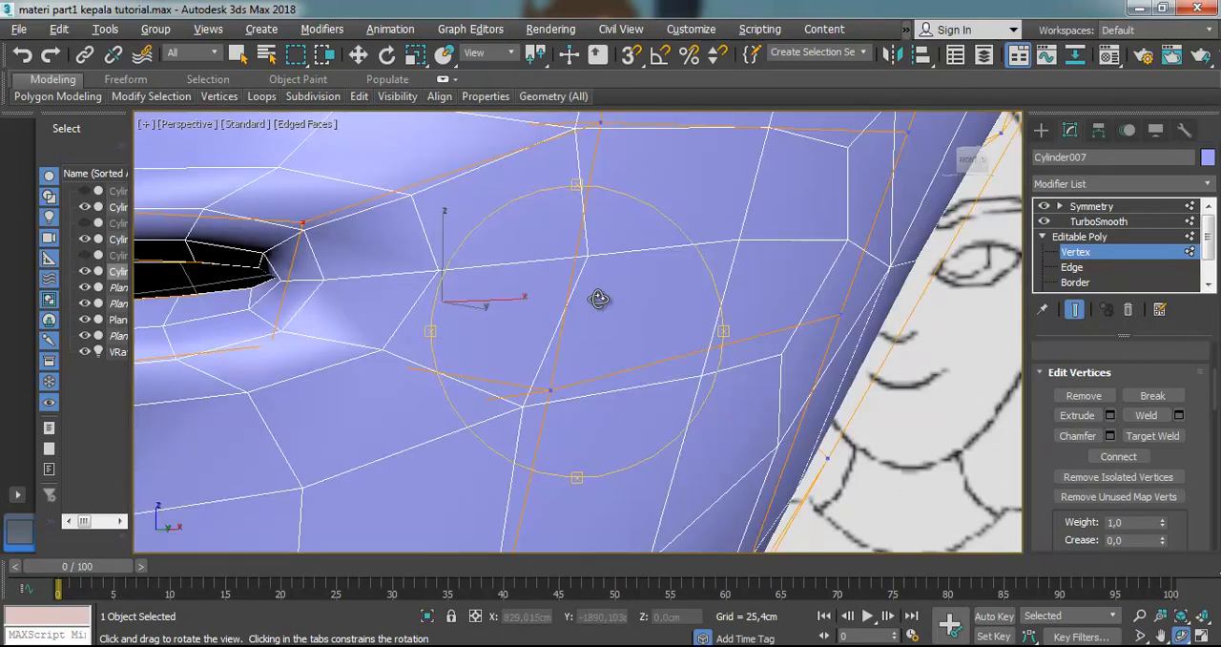
{"action": "scroll", "coordinate": [610, 318], "scroll_direction": "up", "scroll_amount": 5}
{"action": "left_click_drag", "start_coordinate": [580, 325], "coordinate": [693, 292]}
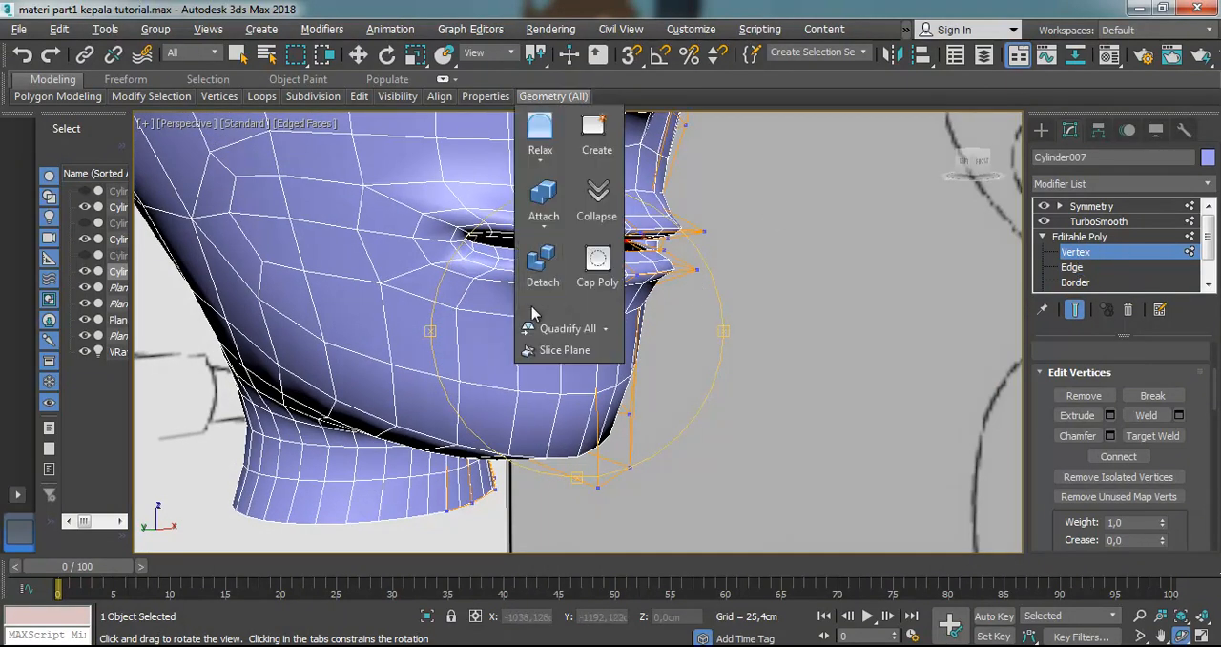
{"action": "left_click_drag", "start_coordinate": [484, 336], "coordinate": [580, 331]}
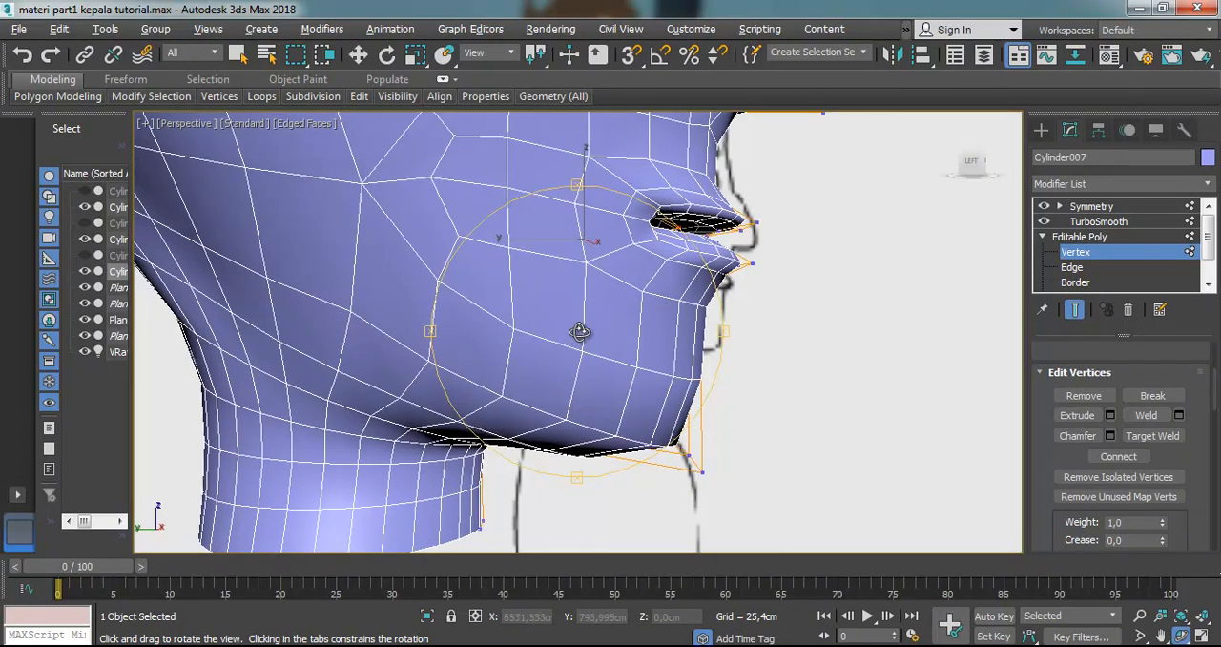
In left view, select the lower lip's front vertices and move them back toward the face
{"action": "key", "text": "l"}
{"action": "scroll", "coordinate": [667, 303], "scroll_direction": "up", "scroll_amount": 4}
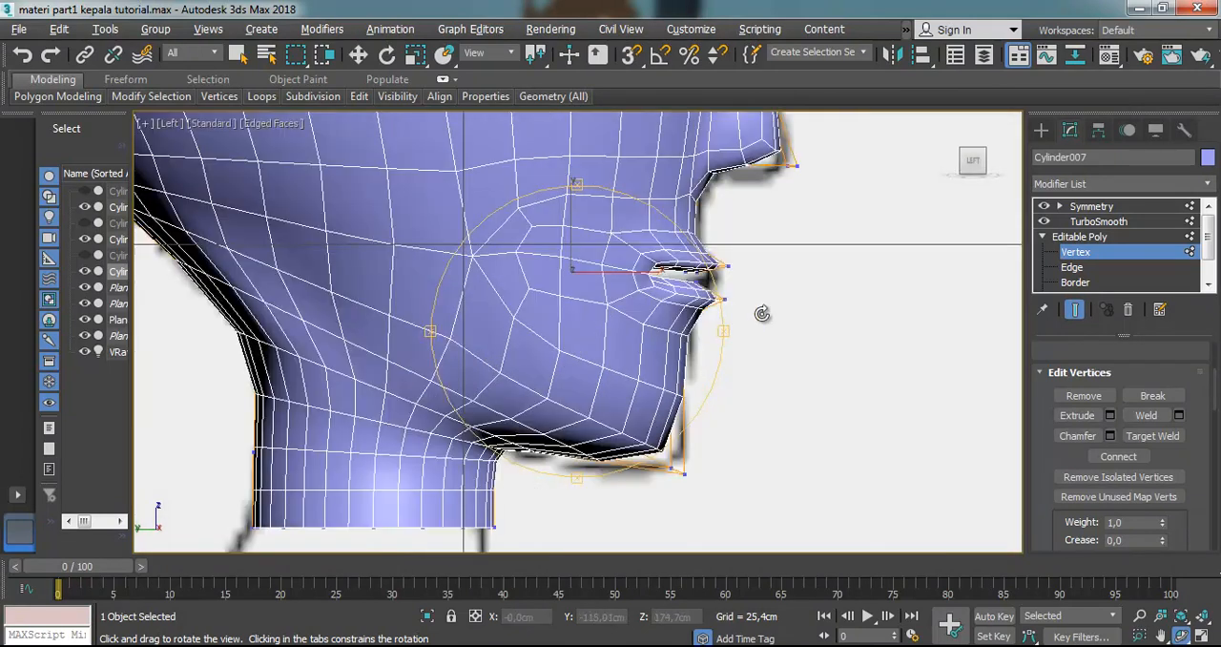
{"action": "scroll", "coordinate": [693, 265], "scroll_direction": "up", "scroll_amount": 2}
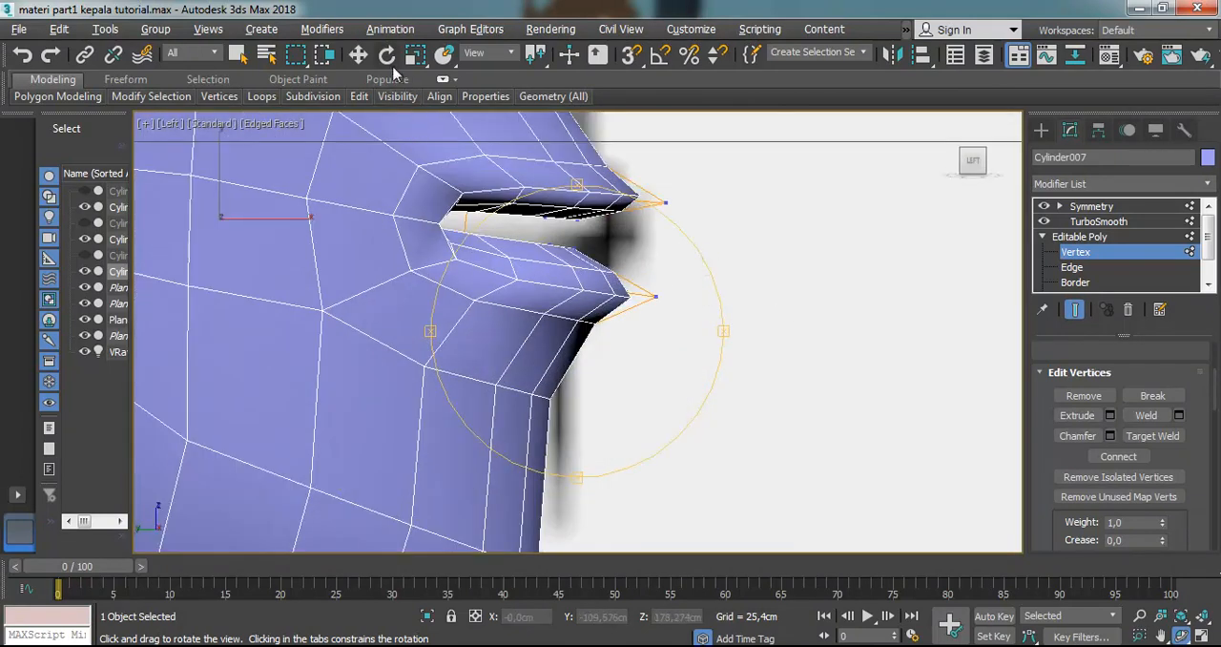
{"action": "left_click", "coordinate": [359, 54]}
{"action": "left_click_drag", "start_coordinate": [715, 250], "coordinate": [536, 346]}
{"action": "left_click_drag", "start_coordinate": [676, 270], "coordinate": [637, 273]}
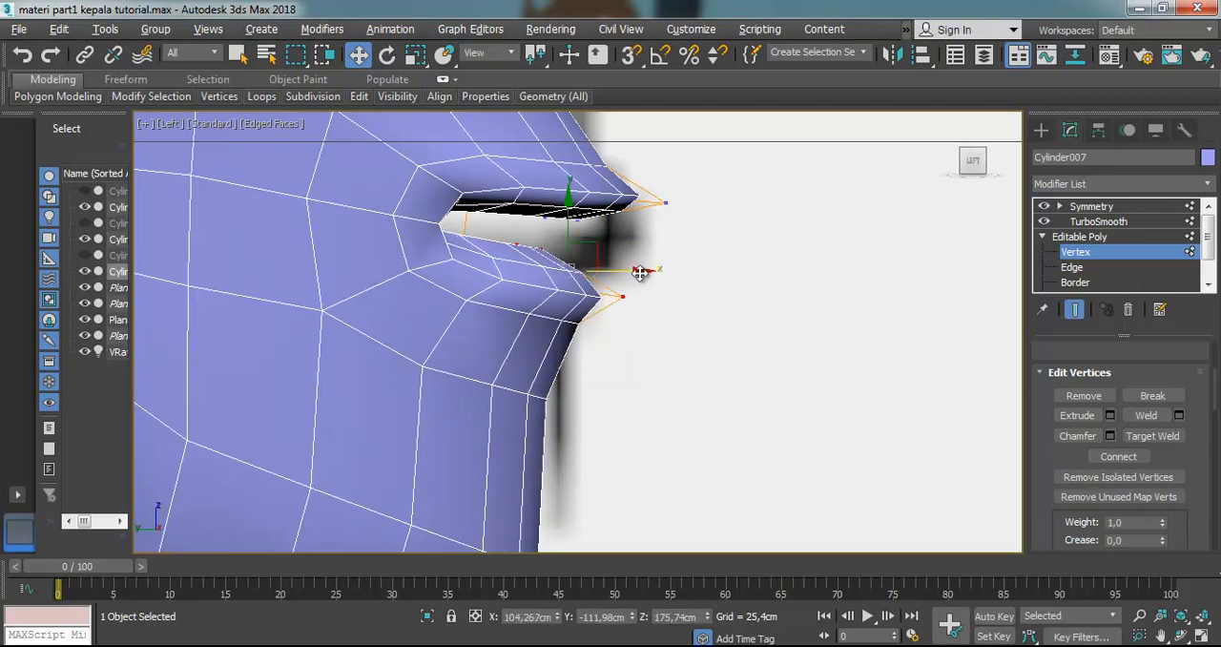
With see-through display on, shift the upper lip's front vertices slightly forward and down, and nudge the lower lip vertices to fit the profile reference
{"action": "key", "text": "alt+x"}
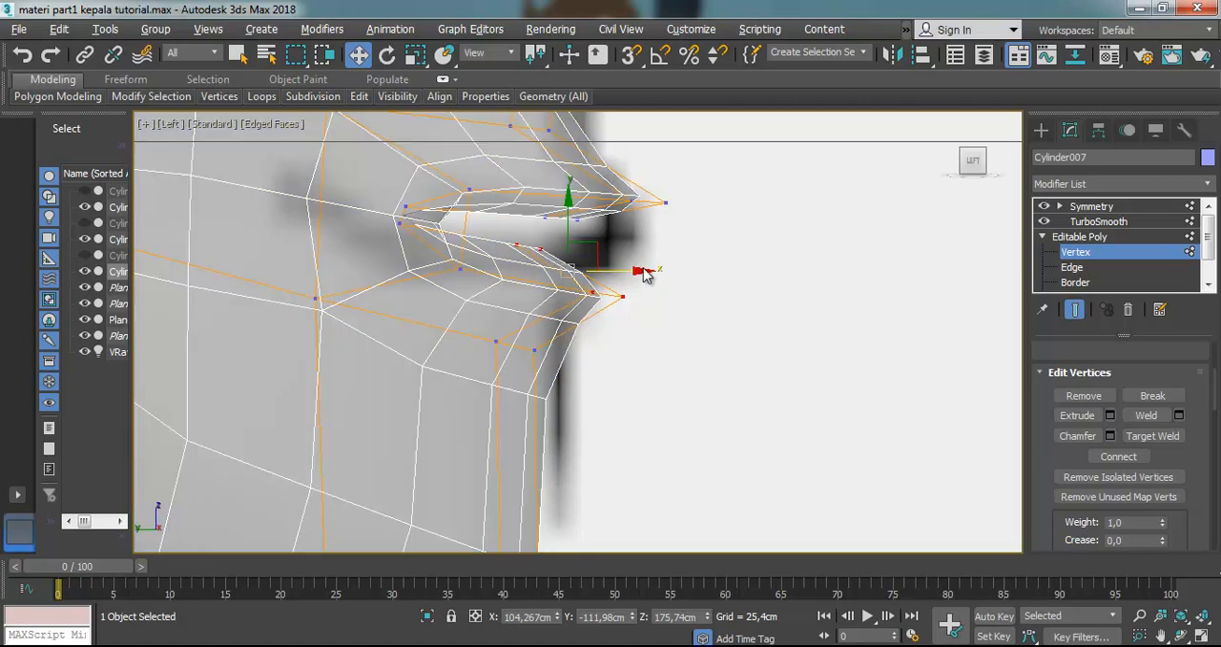
{"action": "left_click", "coordinate": [665, 208]}
{"action": "left_click_drag", "start_coordinate": [706, 162], "coordinate": [548, 218]}
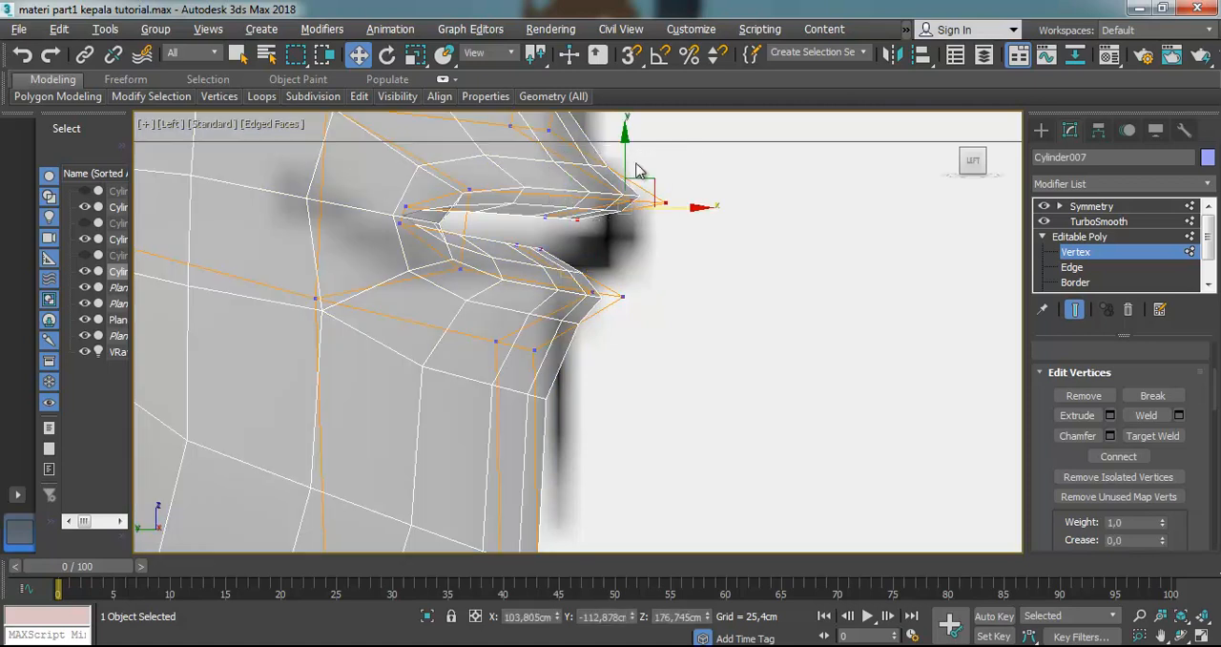
{"action": "left_click_drag", "start_coordinate": [636, 185], "coordinate": [500, 344]}
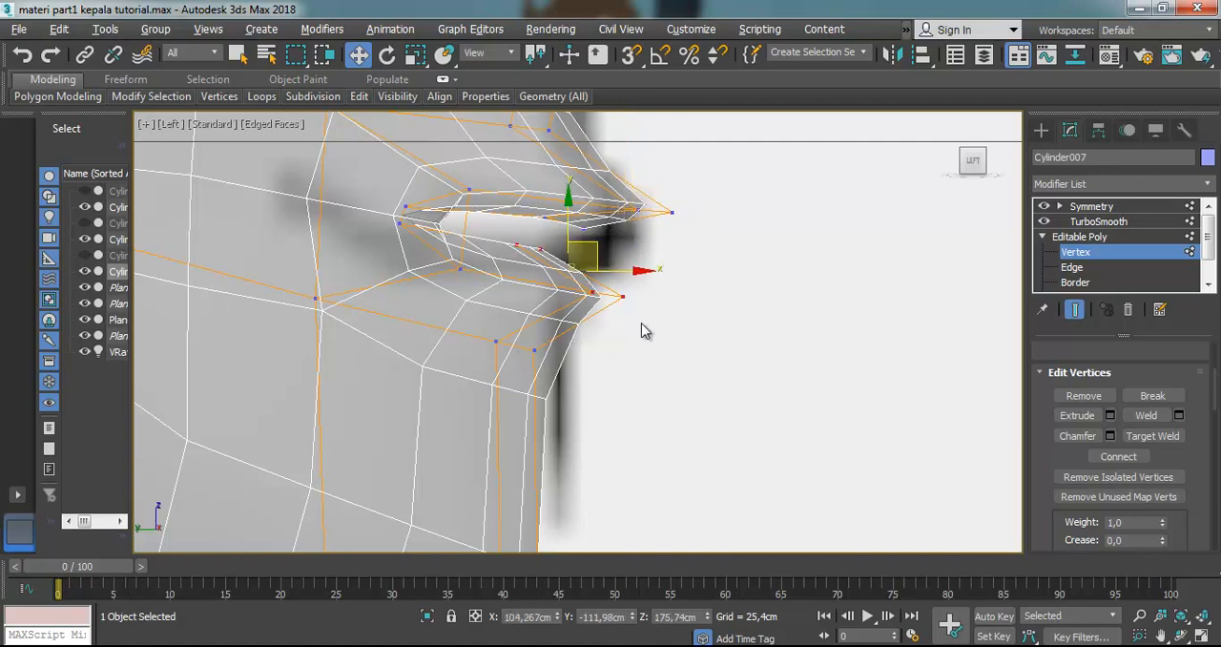
{"action": "mouse_move", "coordinate": [640, 271]}
{"action": "left_mouse_down"}
{"action": "mouse_move", "coordinate": [618, 268]}
{"action": "mouse_move", "coordinate": [640, 267]}
{"action": "left_mouse_up"}
{"action": "middle_click_drag", "start_coordinate": [640, 267], "coordinate": [614, 340]}
{"action": "scroll", "coordinate": [627, 477], "scroll_direction": "down", "scroll_amount": 5}
{"action": "scroll", "coordinate": [610, 509], "scroll_direction": "up", "scroll_amount": 3}
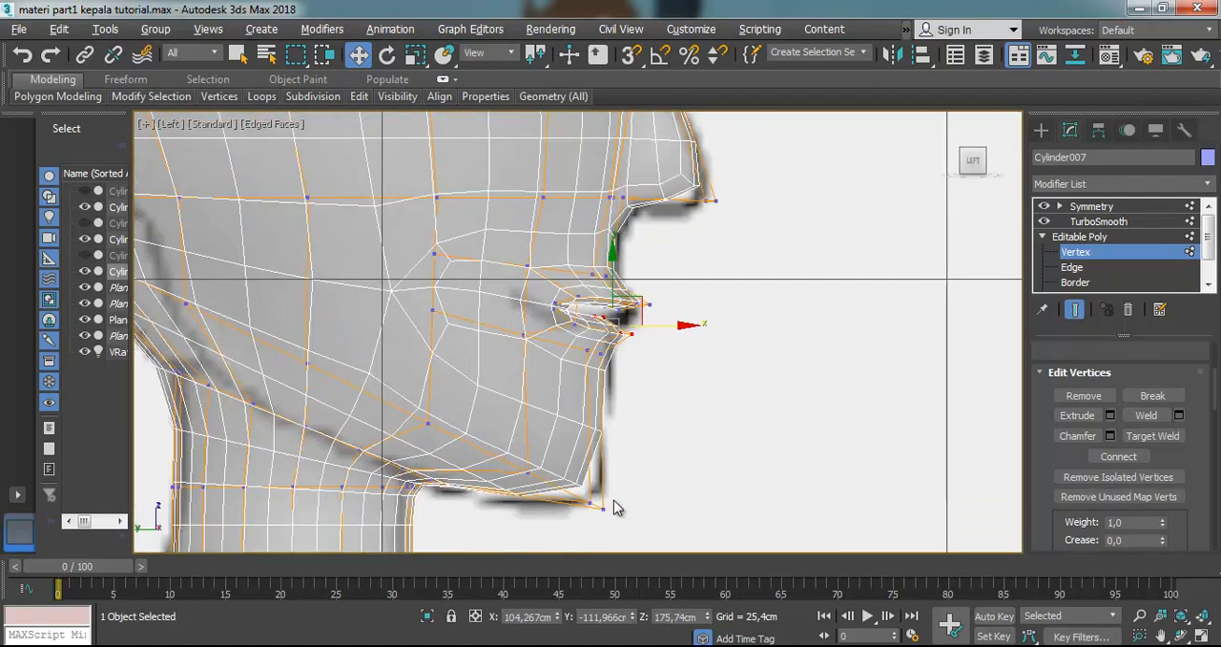
Move the front vertices at the tip of the chin forward to follow the reference profile
{"action": "left_click_drag", "start_coordinate": [567, 509], "coordinate": [557, 543]}
{"action": "left_click_drag", "start_coordinate": [624, 483], "coordinate": [649, 493]}
{"action": "left_click", "coordinate": [708, 392]}
{"action": "scroll", "coordinate": [736, 235], "scroll_direction": "down", "scroll_amount": 3}
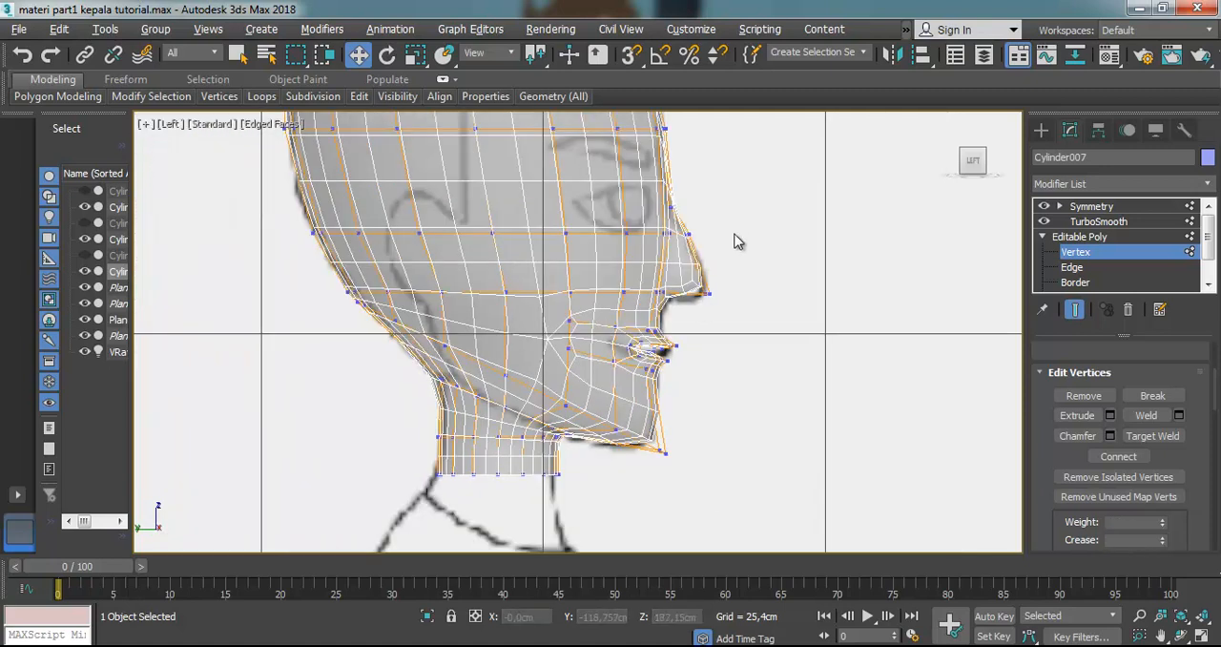
{"action": "scroll", "coordinate": [730, 286], "scroll_direction": "up", "scroll_amount": 3}
Compare the mouth corner vertices and lip loops with the reference mouth line in front view, with see-through display on and off
{"action": "key", "text": "f"}
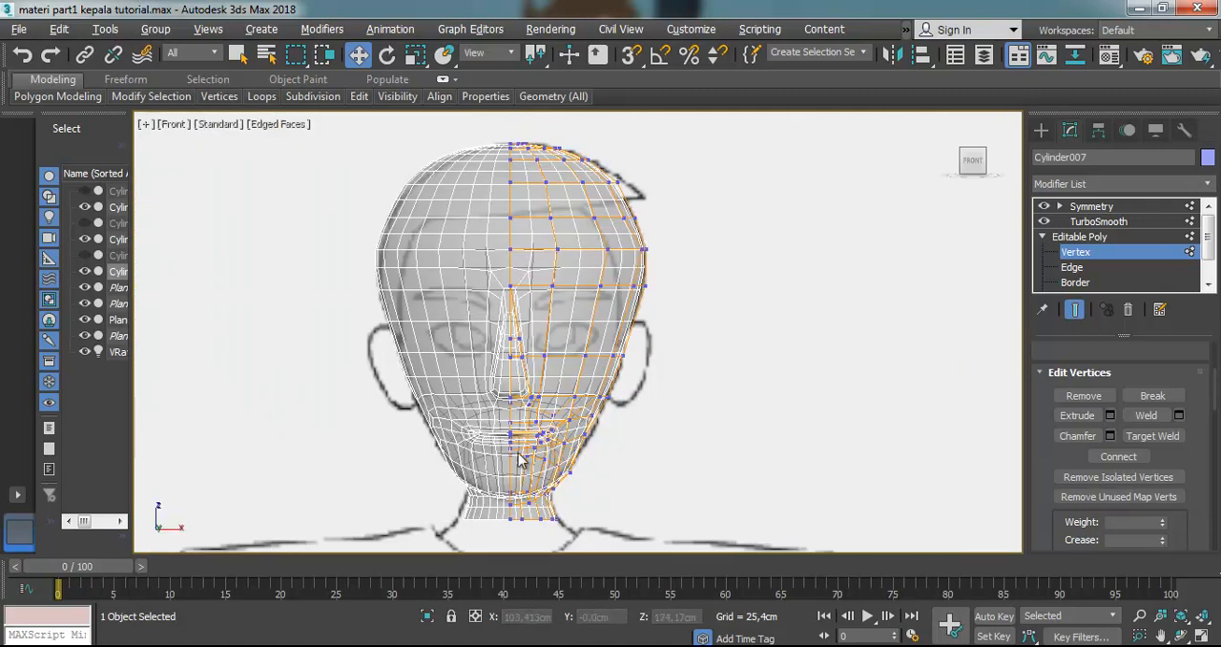
{"action": "scroll", "coordinate": [537, 382], "scroll_direction": "up", "scroll_amount": 5}
{"action": "scroll", "coordinate": [490, 439], "scroll_direction": "up", "scroll_amount": 2}
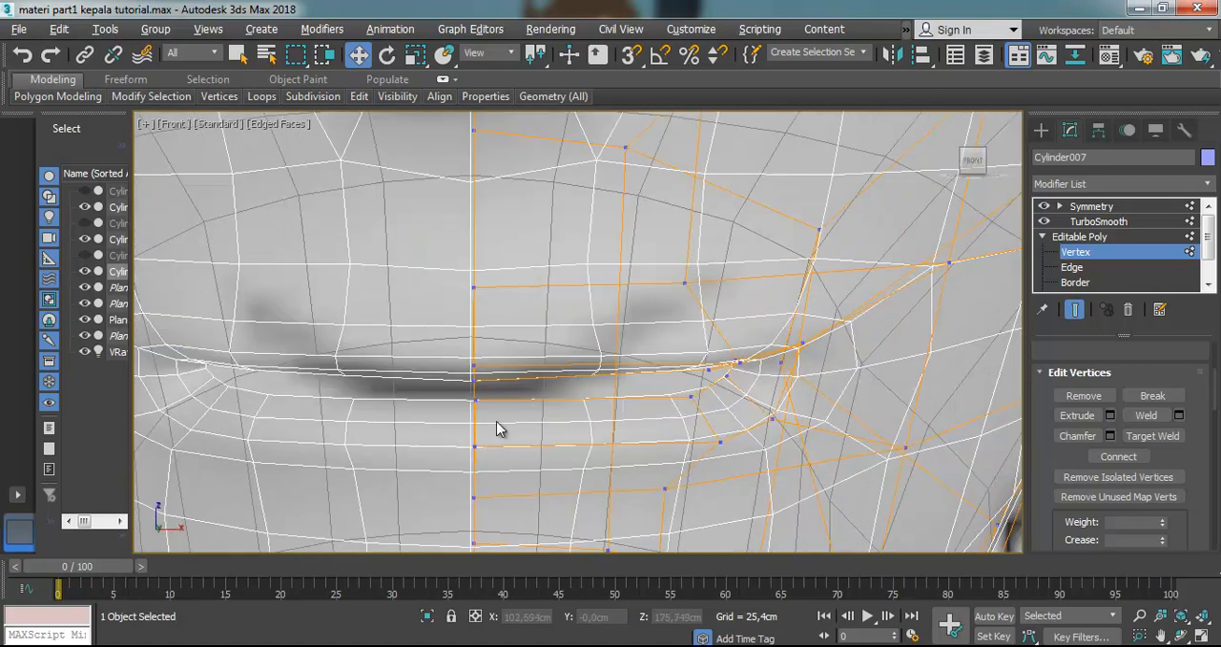
{"action": "scroll", "coordinate": [540, 409], "scroll_direction": "down", "scroll_amount": 2}
{"action": "scroll", "coordinate": [749, 331], "scroll_direction": "up", "scroll_amount": 3}
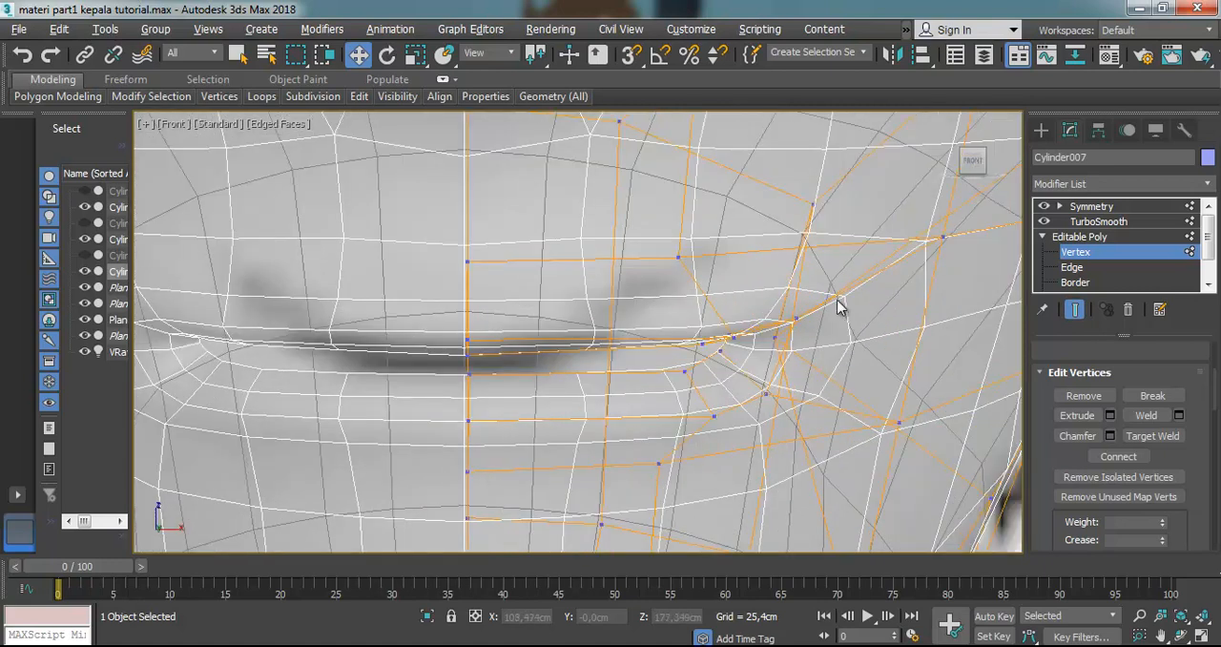
{"action": "left_click_drag", "start_coordinate": [833, 291], "coordinate": [841, 316]}
{"action": "key", "text": "alt+x"}
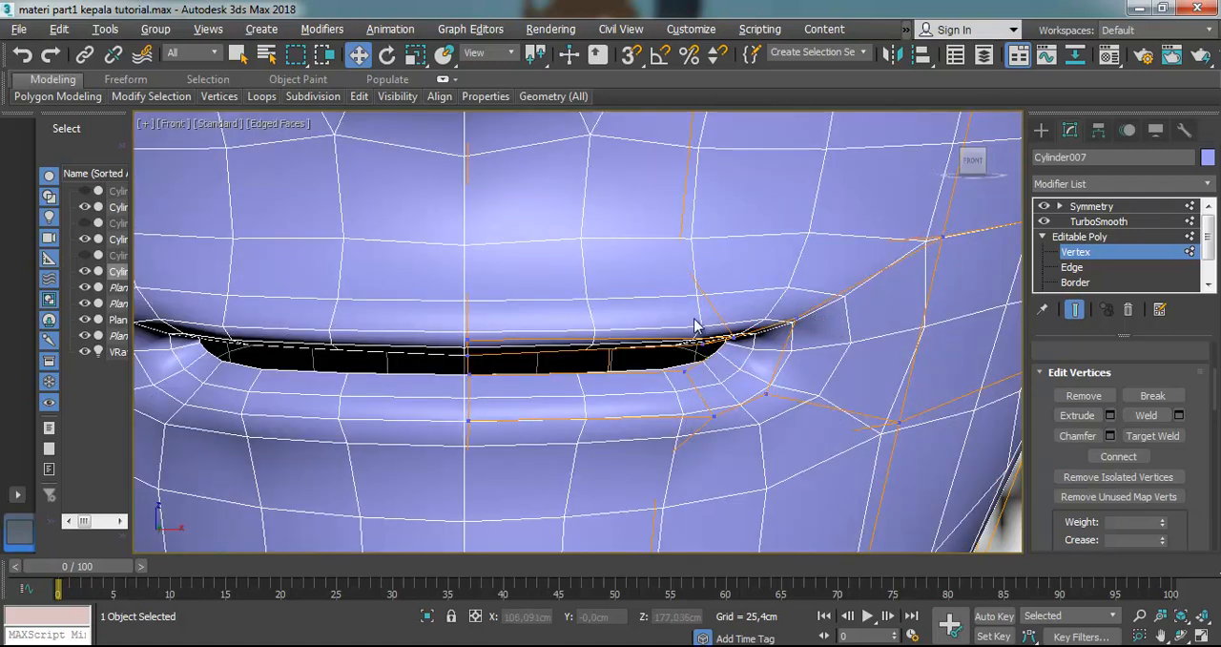
{"action": "key", "text": "alt+x"}
{"action": "left_click_drag", "start_coordinate": [808, 313], "coordinate": [683, 429]}
{"action": "left_click", "coordinate": [664, 326]}
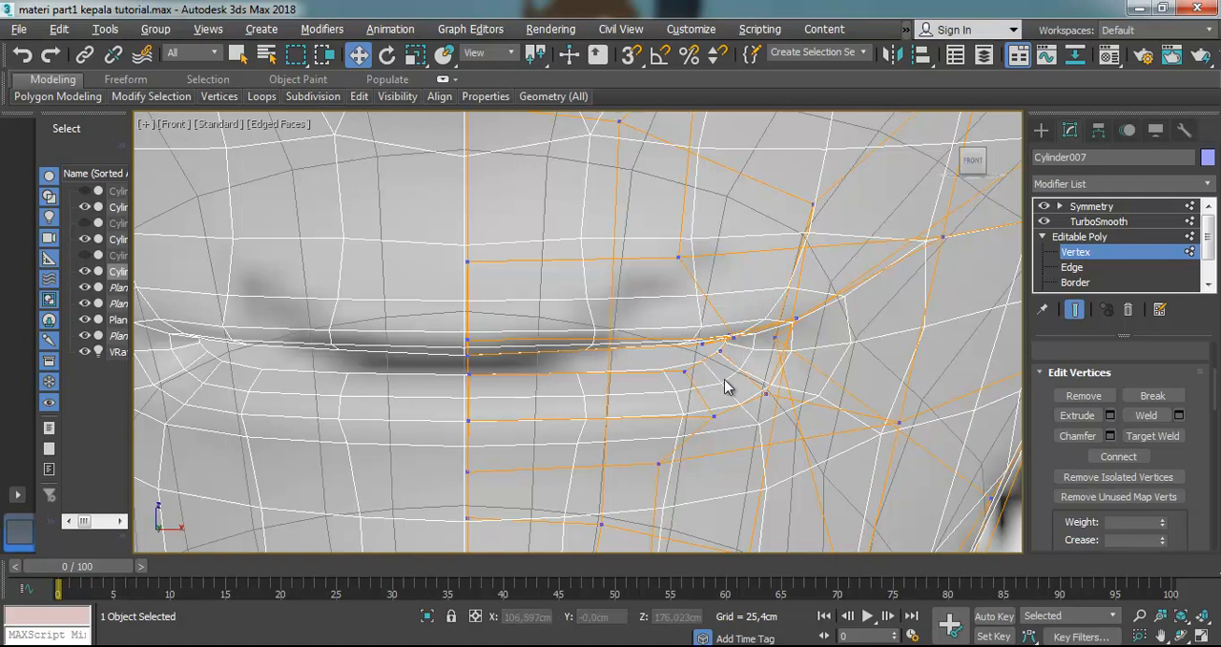
{"action": "left_click", "coordinate": [714, 414]}
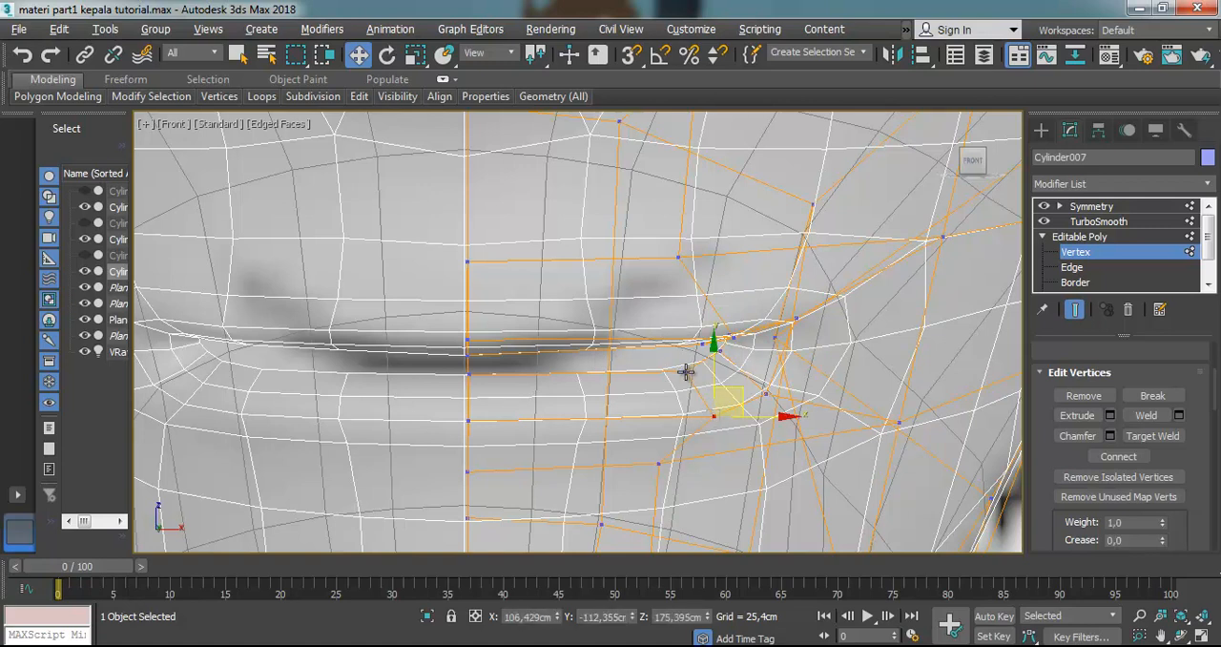
{"action": "left_click", "coordinate": [610, 343]}
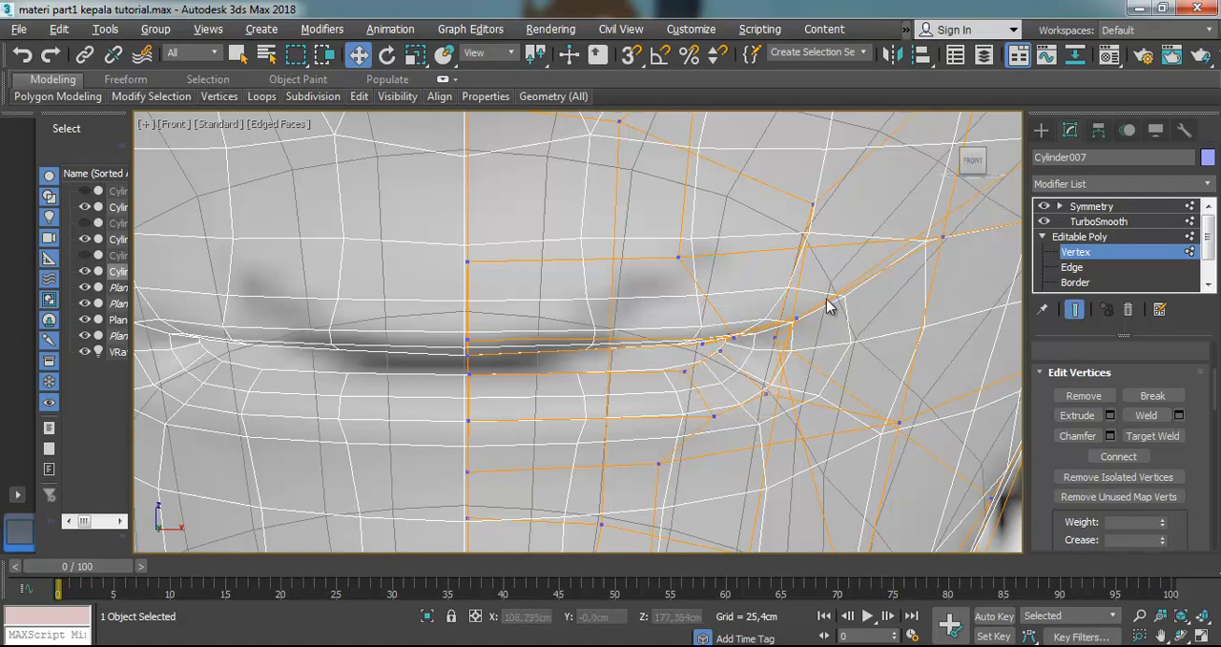
{"action": "left_click_drag", "start_coordinate": [656, 426], "coordinate": [656, 429]}
{"action": "left_click_drag", "start_coordinate": [736, 304], "coordinate": [720, 276]}
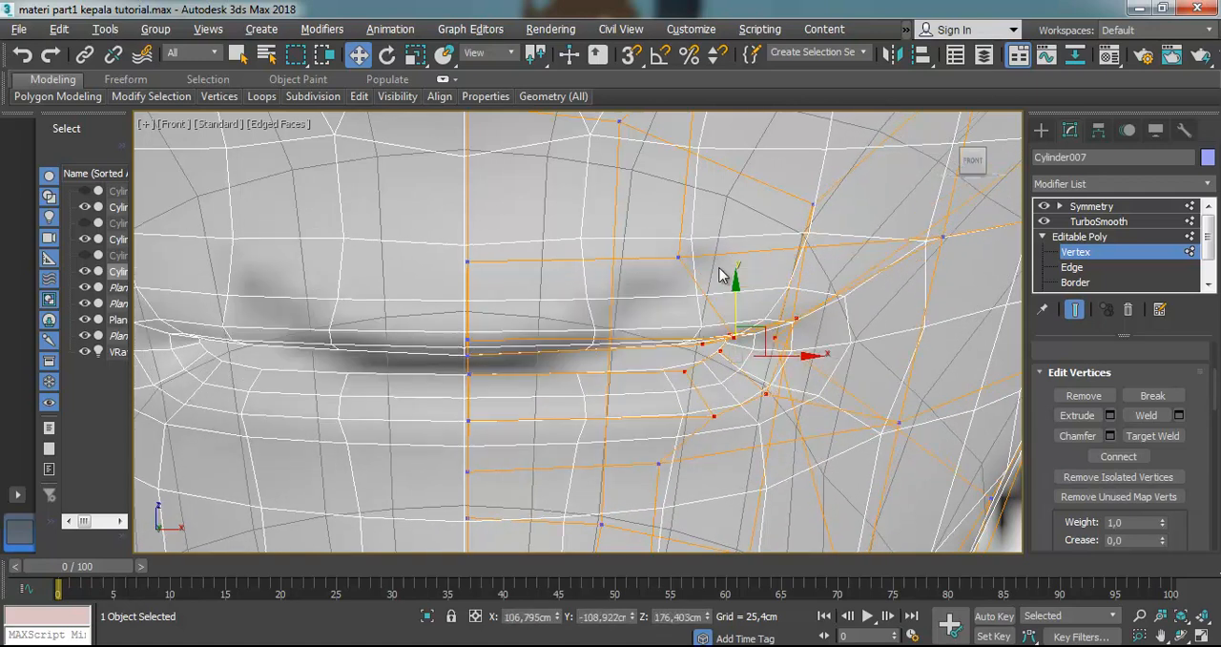
Turn TurboSmooth off to show the base mesh around the mouth and clear the vertex selection
{"action": "left_click", "coordinate": [1044, 221]}
{"action": "left_click", "coordinate": [665, 305]}
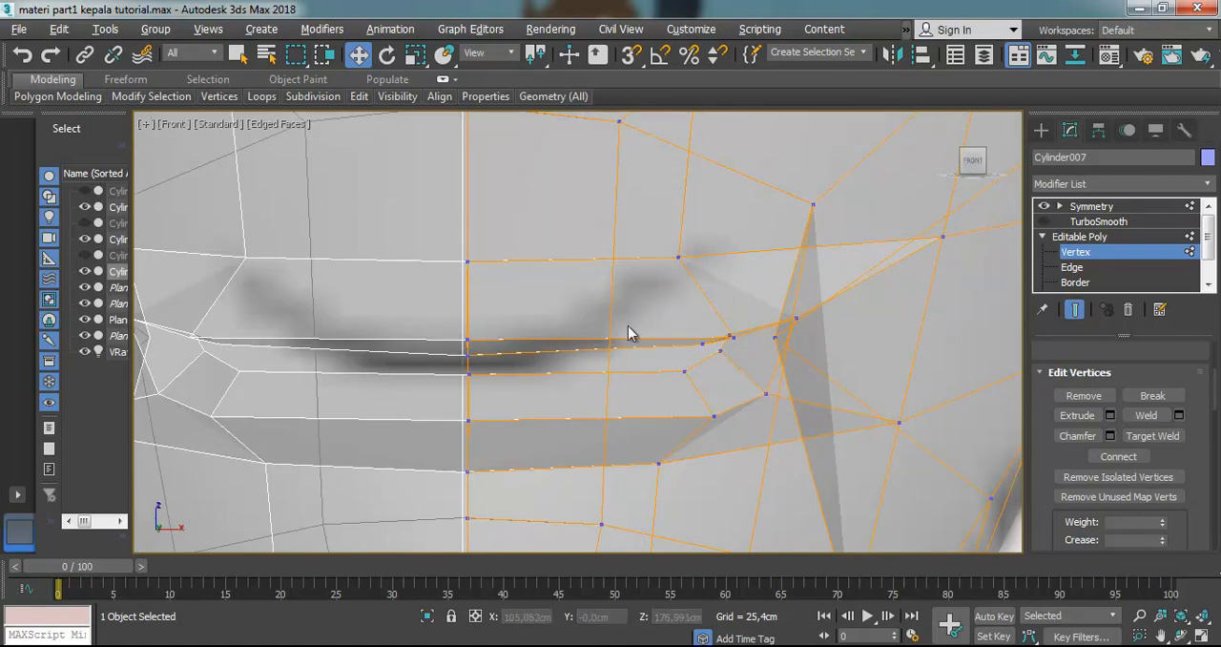
{"action": "scroll", "coordinate": [597, 276], "scroll_direction": "down", "scroll_amount": 2}
{"action": "scroll", "coordinate": [599, 291], "scroll_direction": "up", "scroll_amount": 2}
{"action": "scroll", "coordinate": [599, 291], "scroll_direction": "down", "scroll_amount": 4}
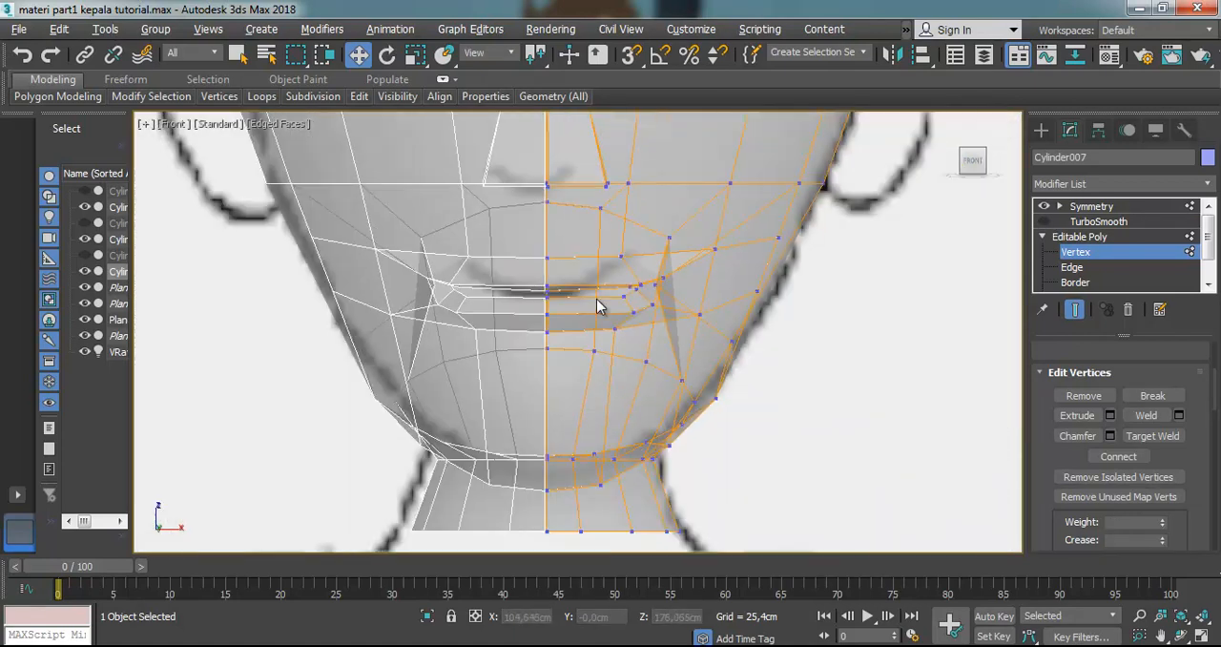
{"action": "scroll", "coordinate": [591, 303], "scroll_direction": "up", "scroll_amount": 3}
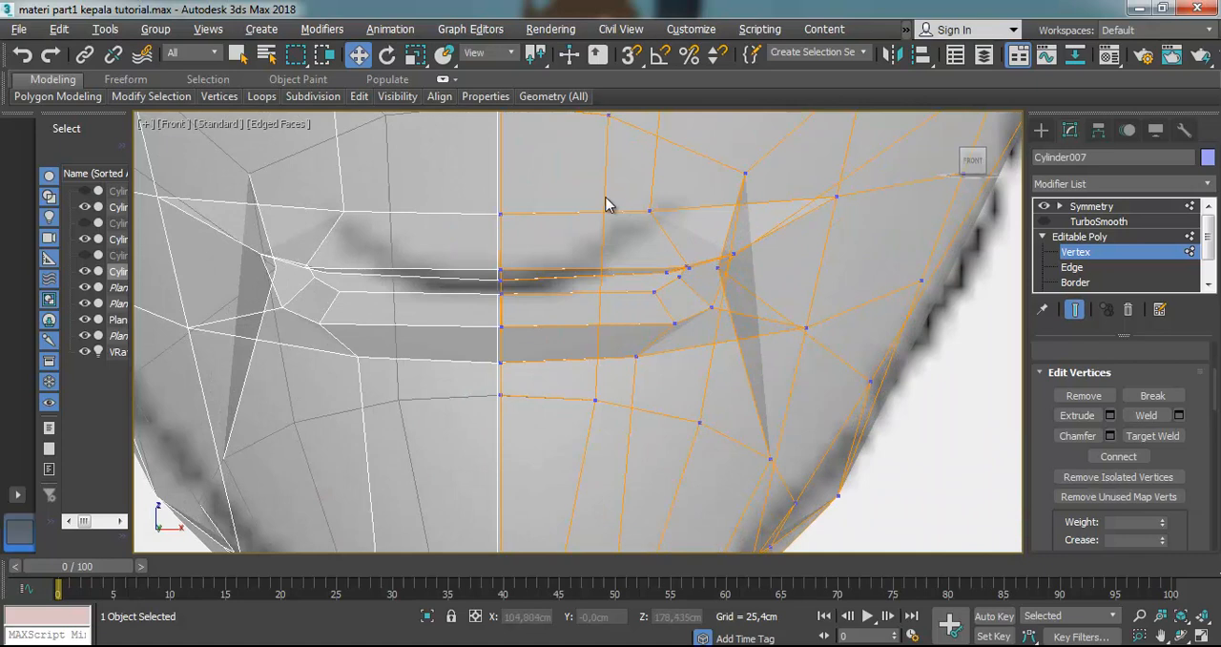
{"action": "scroll", "coordinate": [610, 198], "scroll_direction": "down", "scroll_amount": 3}
At Polygon level, examine the unsmoothed polygons above and below the lips with see-through display off, leaving nothing selected
{"action": "left_click", "coordinate": [1075, 282]}
{"action": "scroll", "coordinate": [1095, 279], "scroll_direction": "down", "scroll_amount": 2}
{"action": "left_click", "coordinate": [1087, 268]}
{"action": "scroll", "coordinate": [676, 272], "scroll_direction": "up", "scroll_amount": 2}
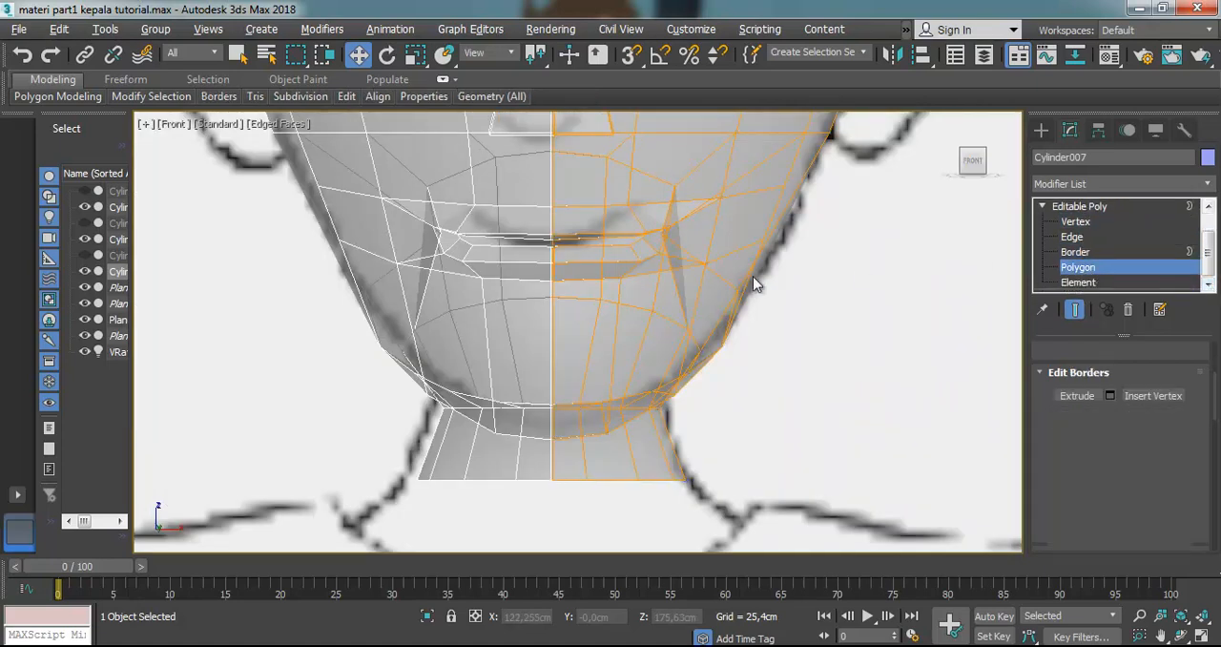
{"action": "left_click", "coordinate": [630, 243]}
{"action": "left_click", "coordinate": [576, 217]}
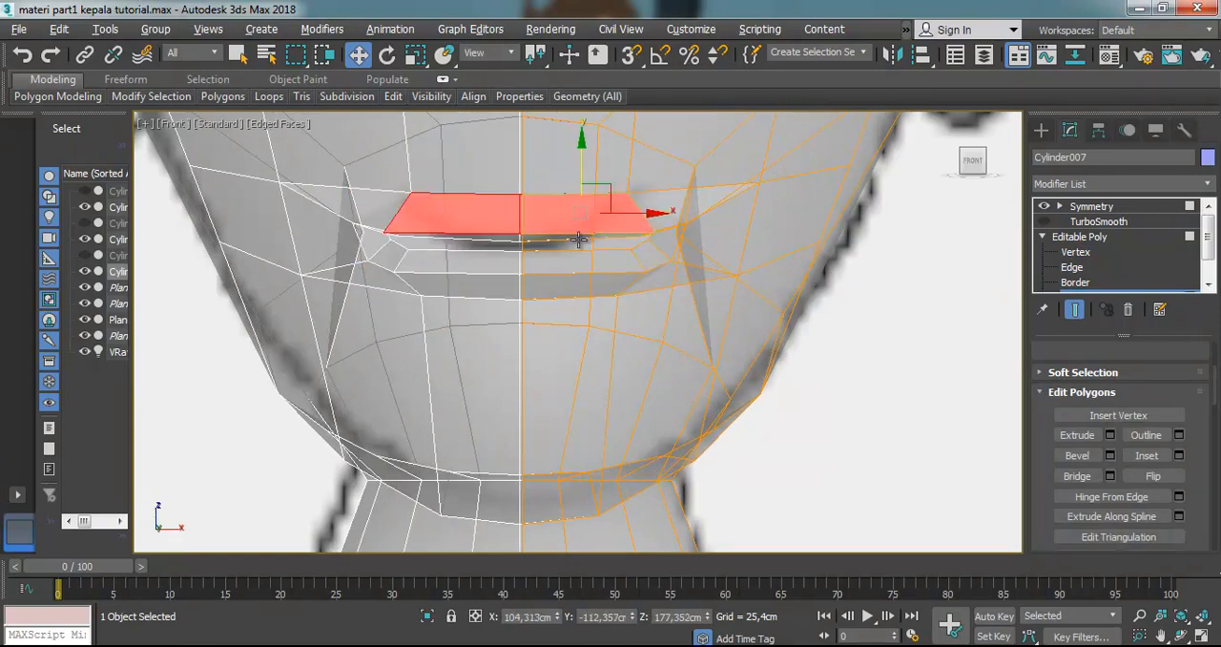
{"action": "scroll", "coordinate": [579, 244], "scroll_direction": "up", "scroll_amount": 2}
{"action": "left_click", "coordinate": [580, 326]}
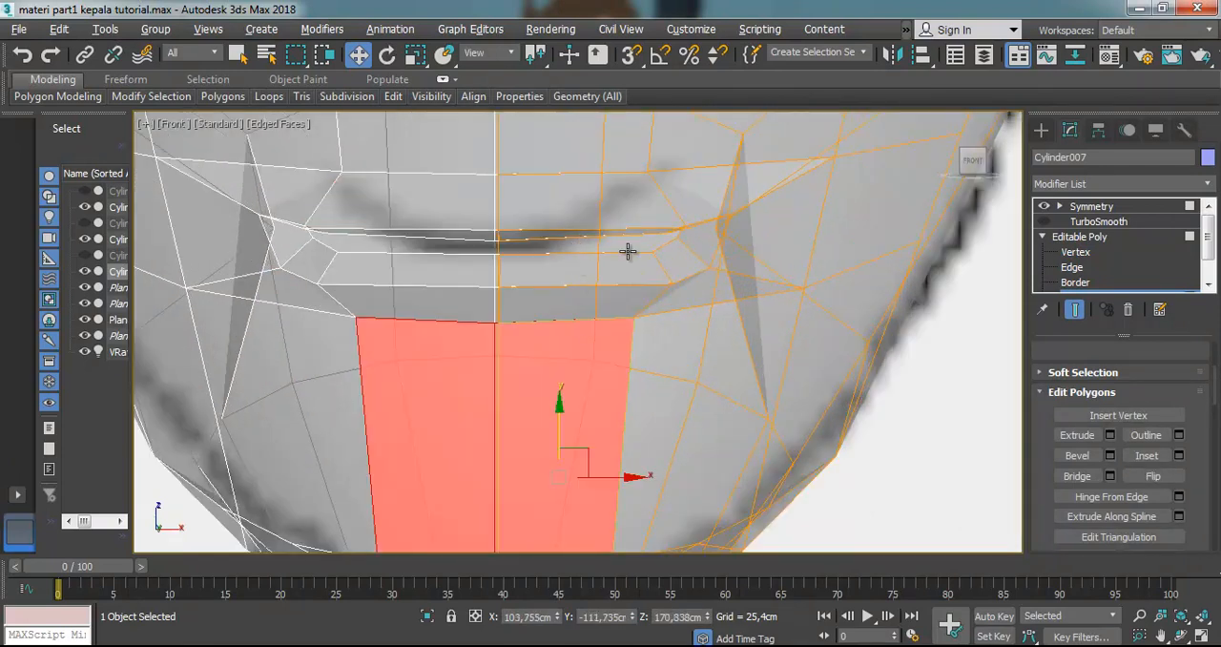
{"action": "scroll", "coordinate": [627, 253], "scroll_direction": "down", "scroll_amount": 2}
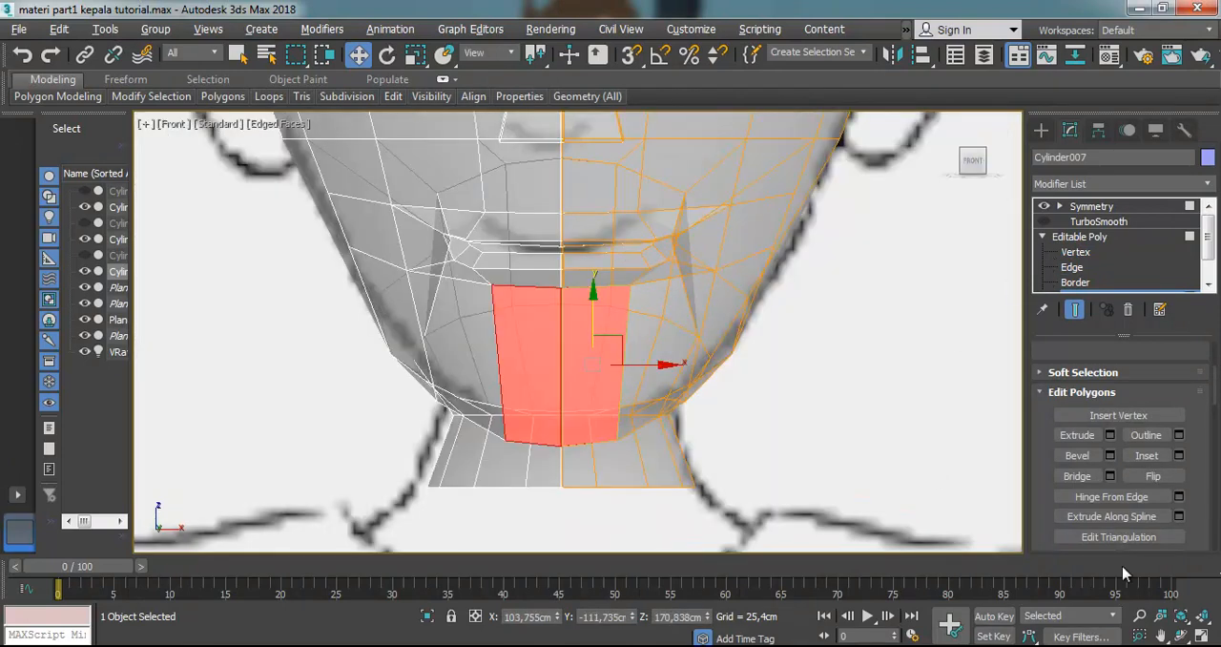
{"action": "key", "text": "alt+x"}
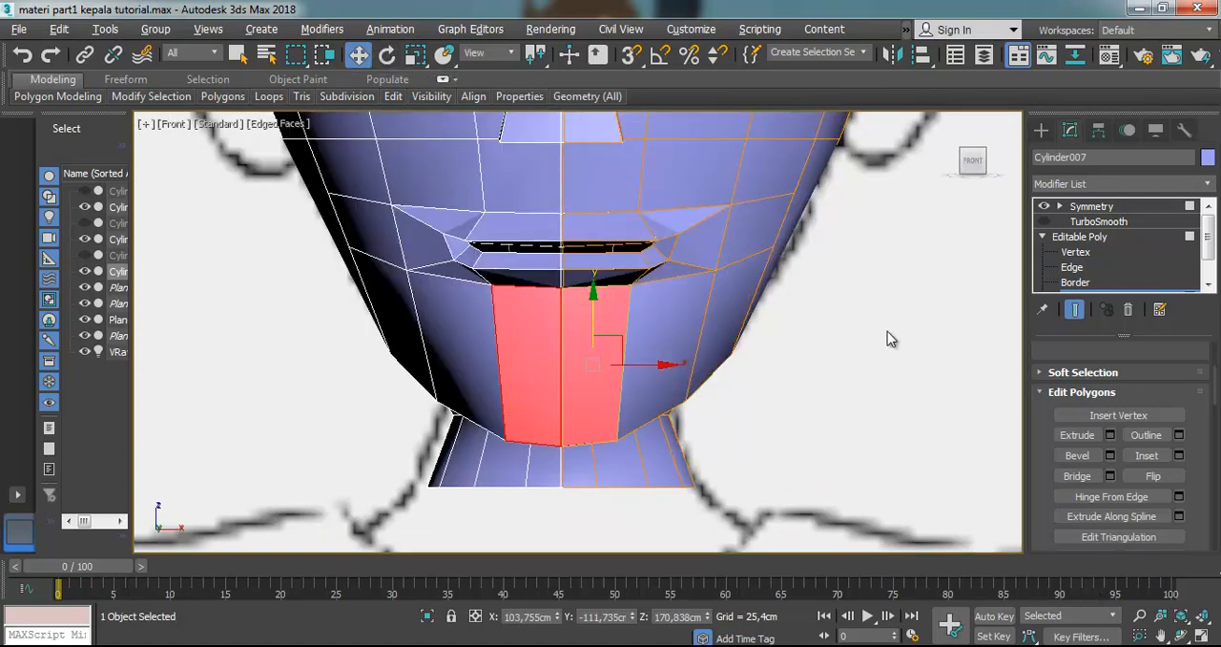
{"action": "left_click", "coordinate": [918, 338]}
{"action": "scroll", "coordinate": [693, 224], "scroll_direction": "up", "scroll_amount": 3}
{"action": "scroll", "coordinate": [692, 224], "scroll_direction": "down", "scroll_amount": 1}
{"action": "scroll", "coordinate": [604, 248], "scroll_direction": "down", "scroll_amount": 1}
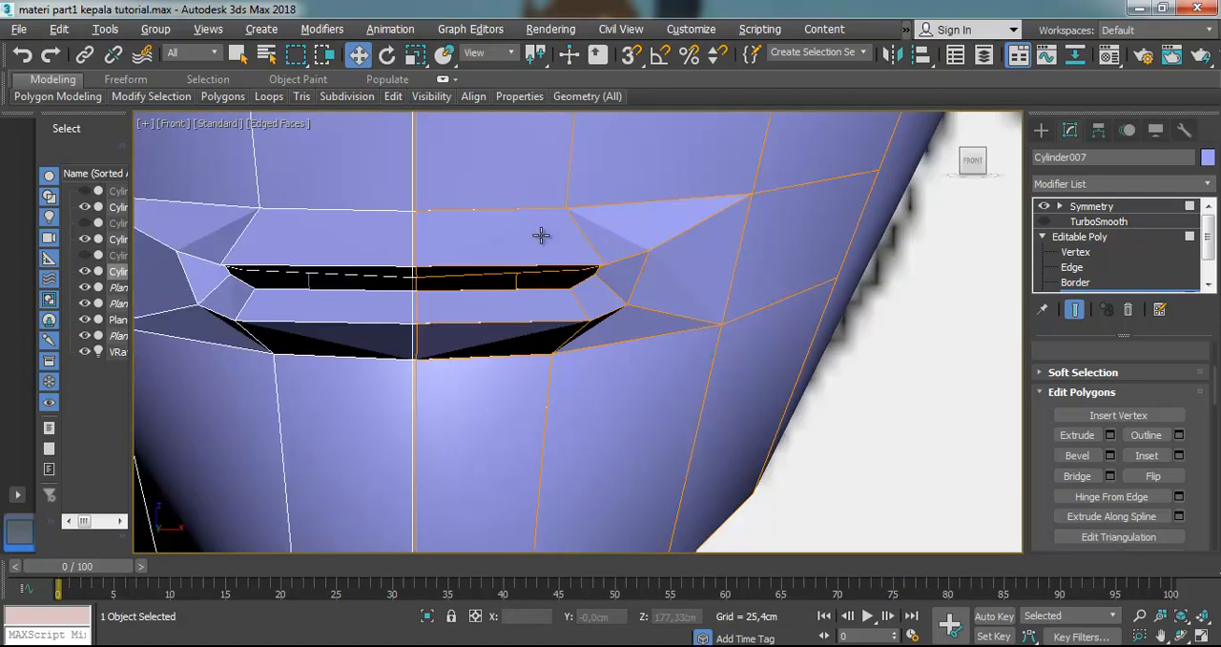
{"action": "scroll", "coordinate": [516, 188], "scroll_direction": "down", "scroll_amount": 1}
{"action": "scroll", "coordinate": [509, 164], "scroll_direction": "down", "scroll_amount": 1}
{"action": "scroll", "coordinate": [509, 168], "scroll_direction": "up", "scroll_amount": 1}
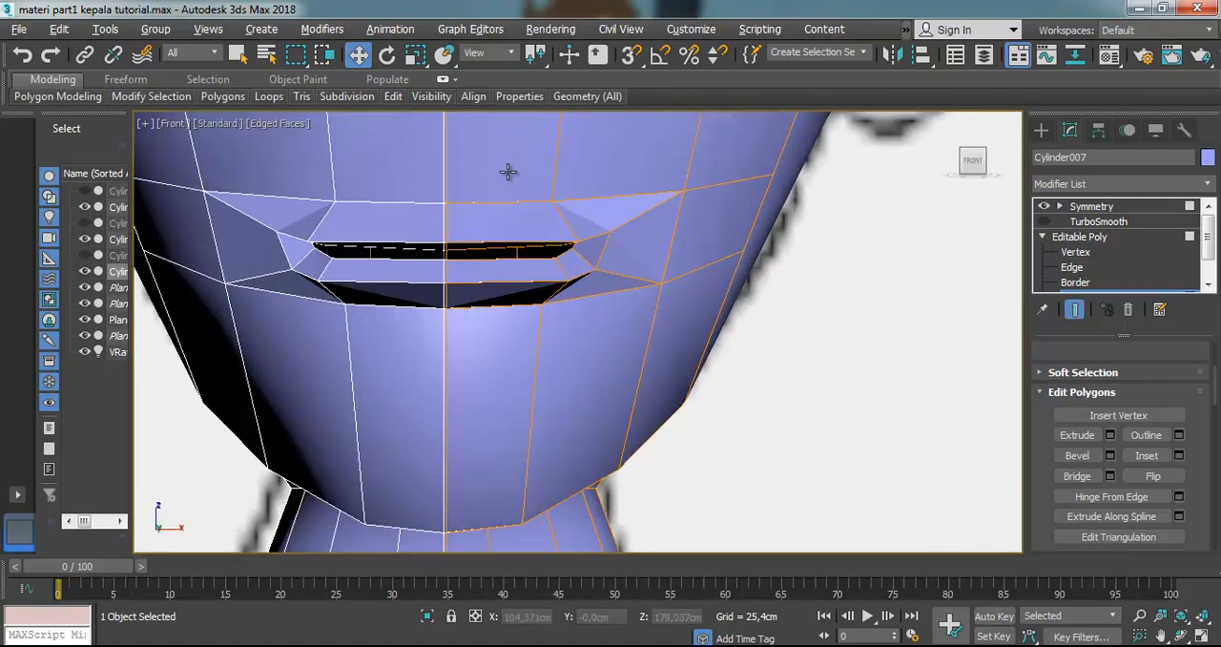
Switch to Vertex level and try to start a cut from the edge just below the nose
{"action": "scroll", "coordinate": [509, 182], "scroll_direction": "down", "scroll_amount": 1}
{"action": "scroll", "coordinate": [508, 136], "scroll_direction": "down", "scroll_amount": 1}
{"action": "scroll", "coordinate": [509, 137], "scroll_direction": "up", "scroll_amount": 1}
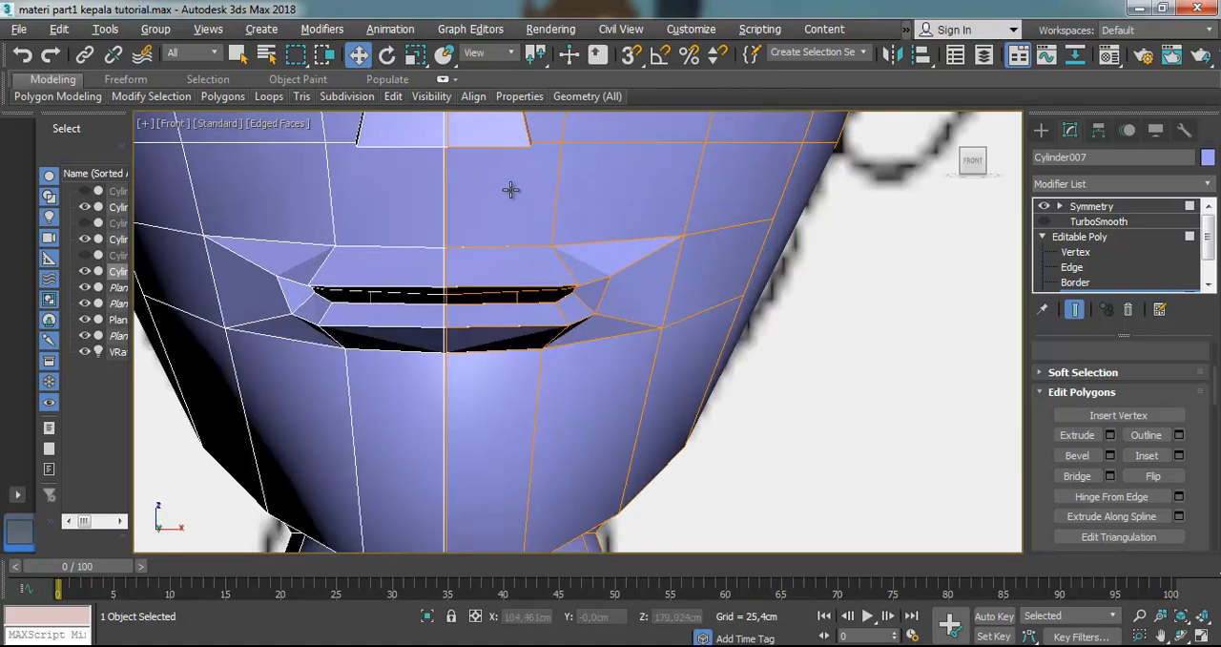
{"action": "left_click", "coordinate": [1080, 252]}
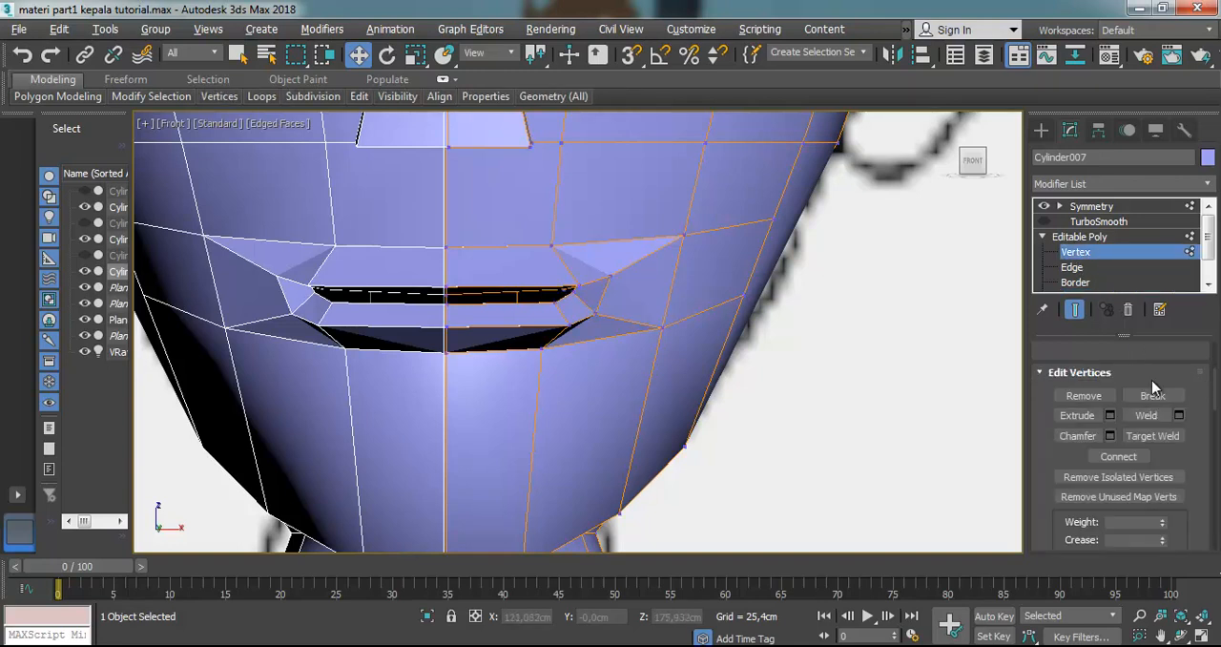
{"action": "scroll", "coordinate": [1150, 363], "scroll_direction": "down", "scroll_amount": 3}
{"action": "scroll", "coordinate": [1144, 372], "scroll_direction": "up", "scroll_amount": 3}
{"action": "scroll", "coordinate": [1143, 386], "scroll_direction": "down", "scroll_amount": 3}
{"action": "scroll", "coordinate": [1144, 391], "scroll_direction": "down", "scroll_amount": 5}
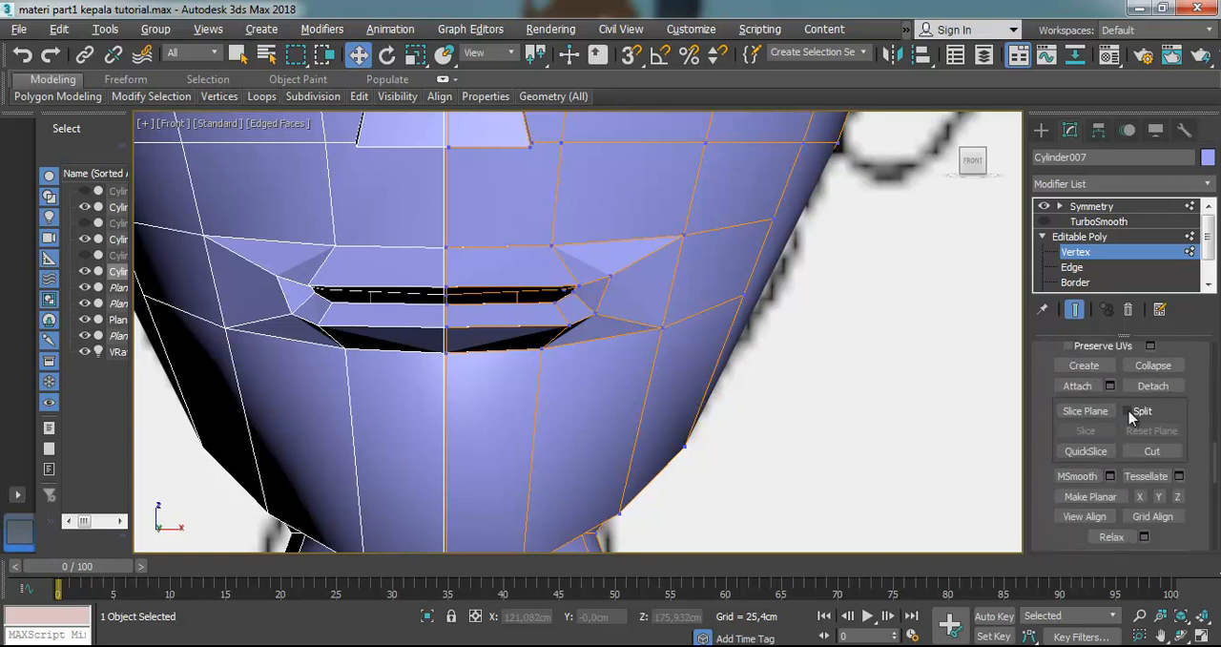
{"action": "left_click", "coordinate": [1151, 452]}
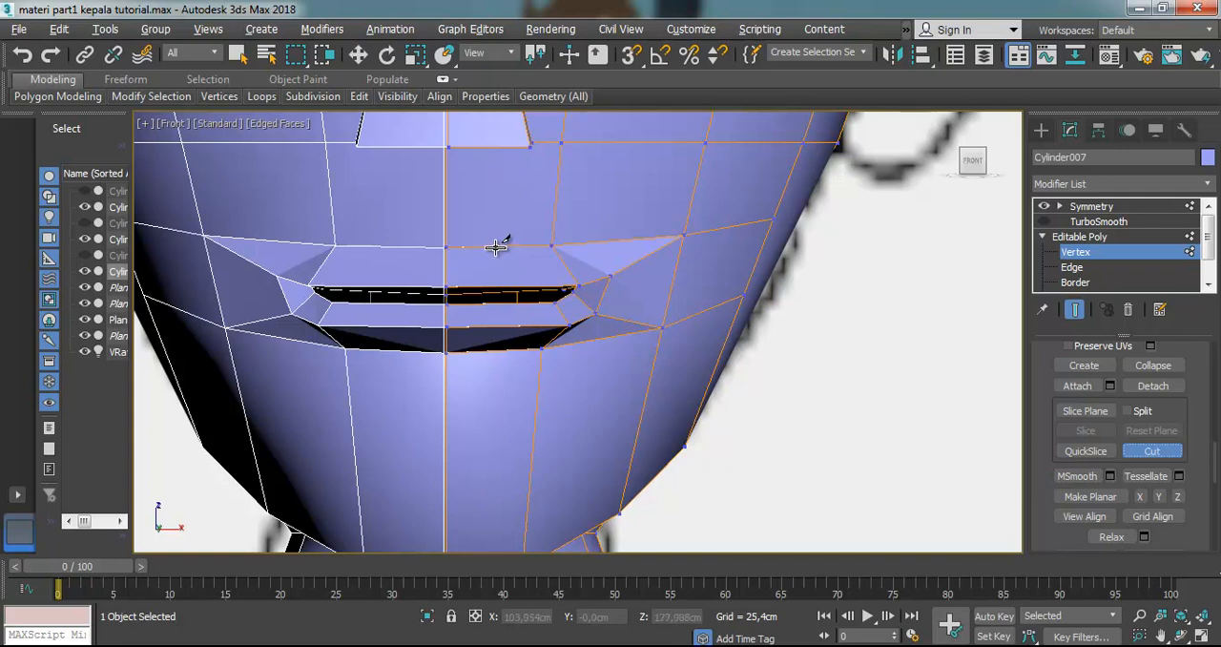
{"action": "left_click", "coordinate": [491, 146]}
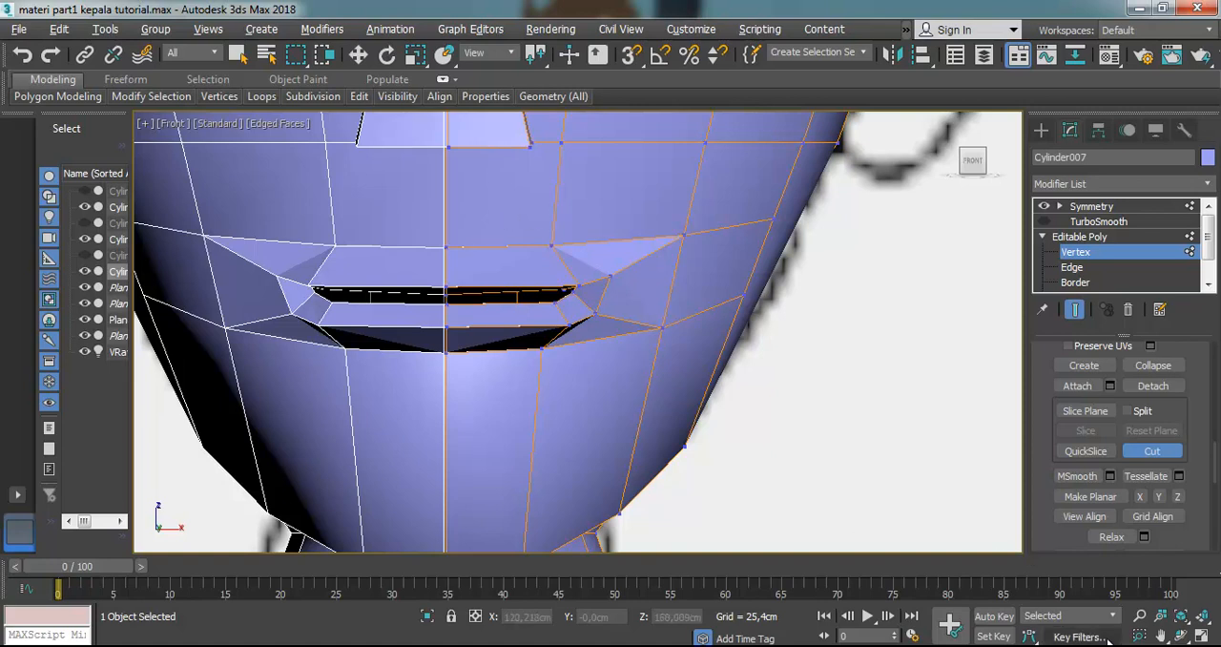
Cut a vertical edge through the upper and lower lips, midway between the centre line and the neighbouring vertical edge
{"action": "left_click", "coordinate": [1181, 636]}
{"action": "left_click_drag", "start_coordinate": [572, 313], "coordinate": [545, 338]}
{"action": "mouse_move", "coordinate": [490, 299]}
{"action": "left_mouse_down"}
{"action": "mouse_move", "coordinate": [505, 277]}
{"action": "mouse_move", "coordinate": [485, 251]}
{"action": "mouse_move", "coordinate": [507, 210]}
{"action": "mouse_move", "coordinate": [483, 280]}
{"action": "left_mouse_up"}
{"action": "scroll", "coordinate": [482, 281], "scroll_direction": "up", "scroll_amount": 3}
{"action": "left_click", "coordinate": [359, 55]}
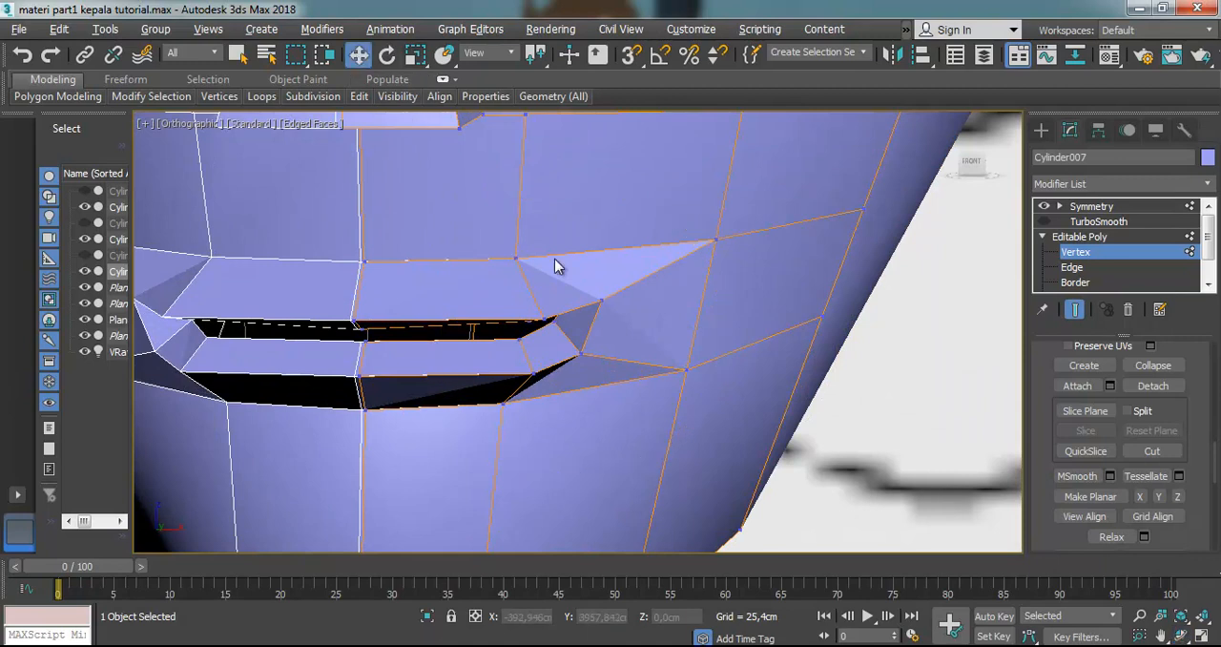
{"action": "left_click", "coordinate": [1152, 450]}
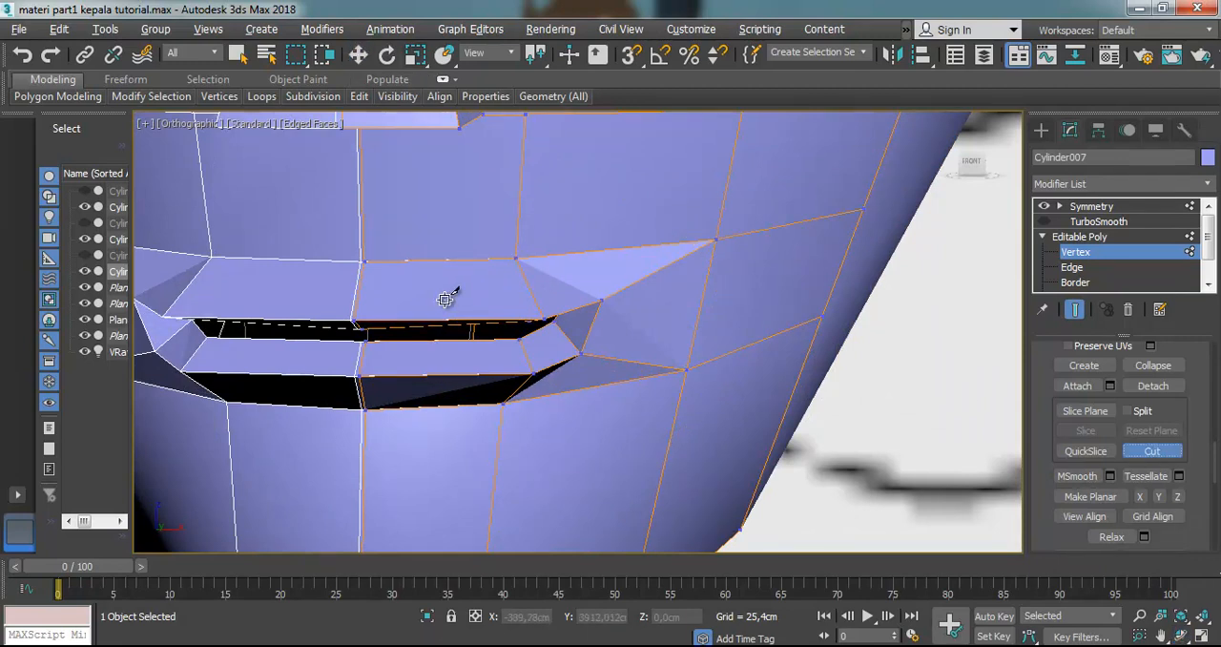
{"action": "left_click", "coordinate": [438, 262]}
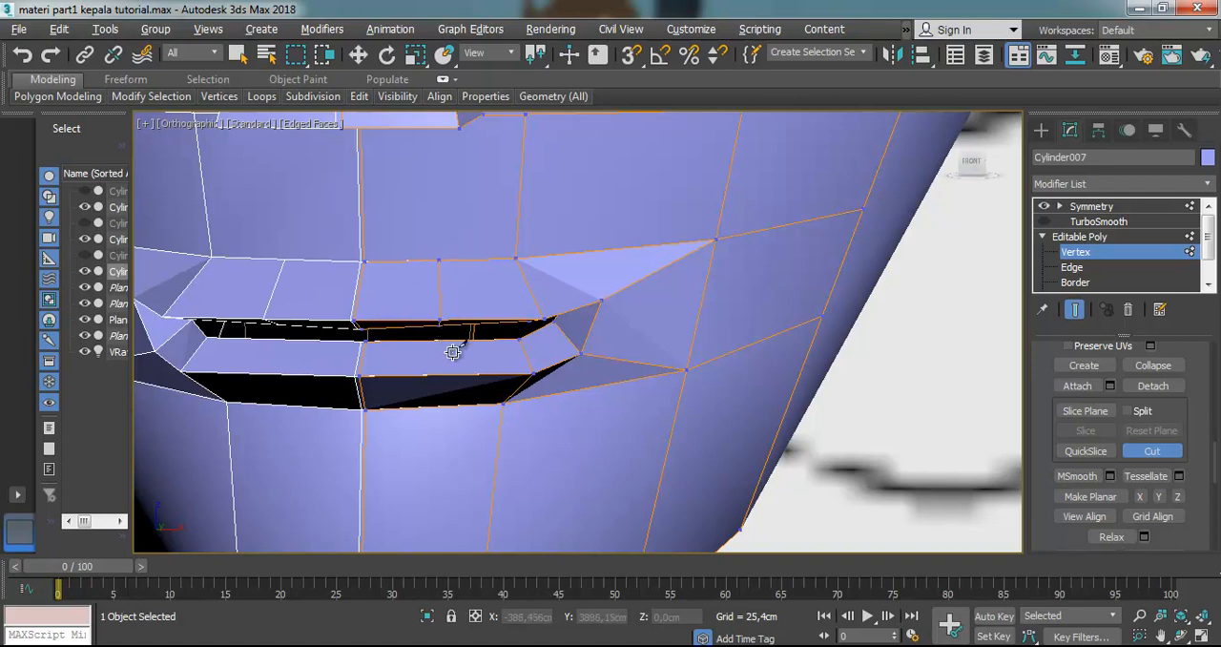
{"action": "left_click", "coordinate": [437, 341]}
{"action": "left_click", "coordinate": [436, 377]}
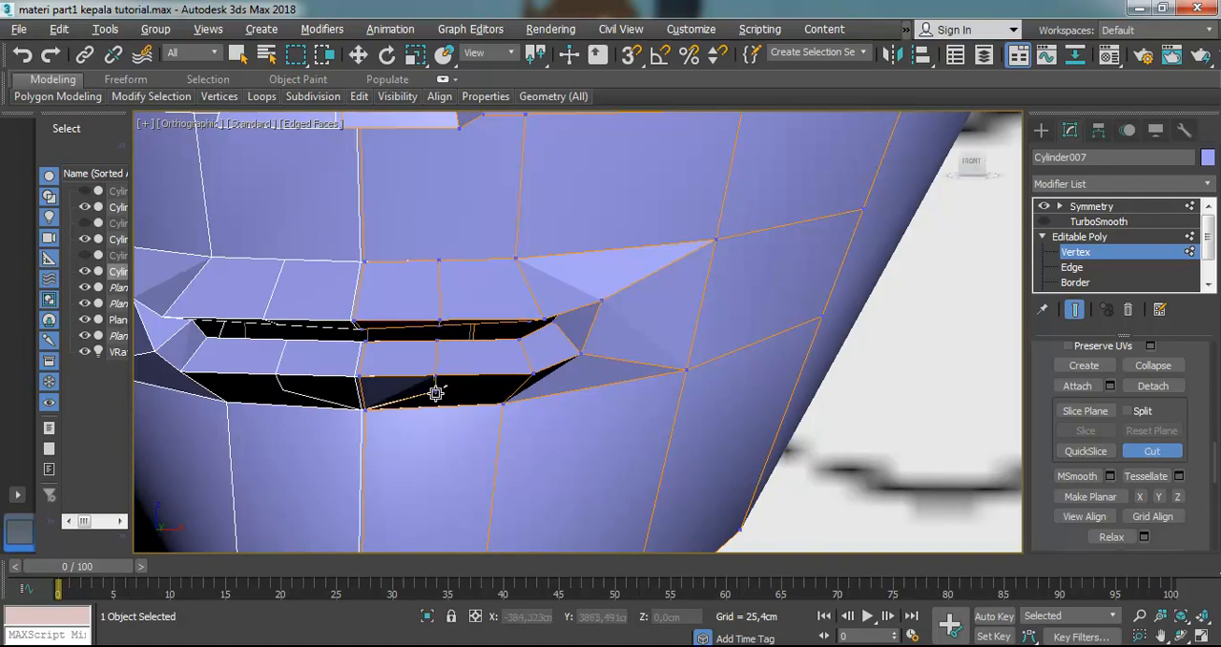
{"action": "left_click", "coordinate": [436, 407]}
{"action": "right_click", "coordinate": [458, 372]}
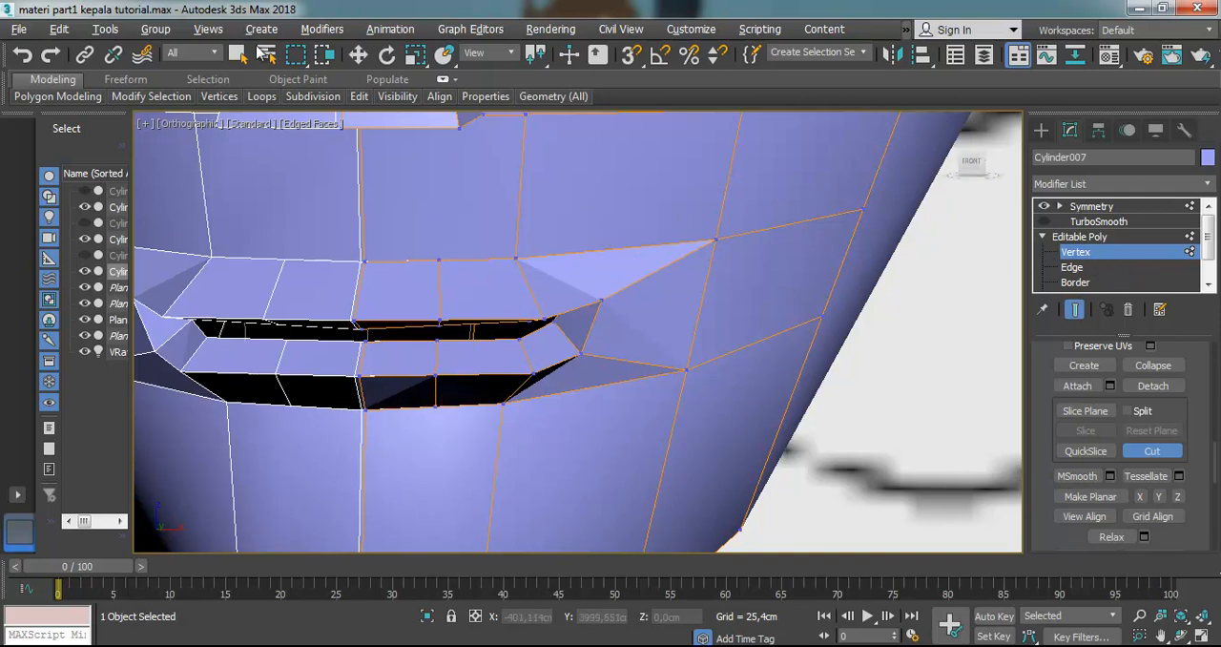
Raise the lip vertices near the mouth corner to curve the mouth into a smile, and readjust the vertex above the upper lip
{"action": "left_click", "coordinate": [358, 54]}
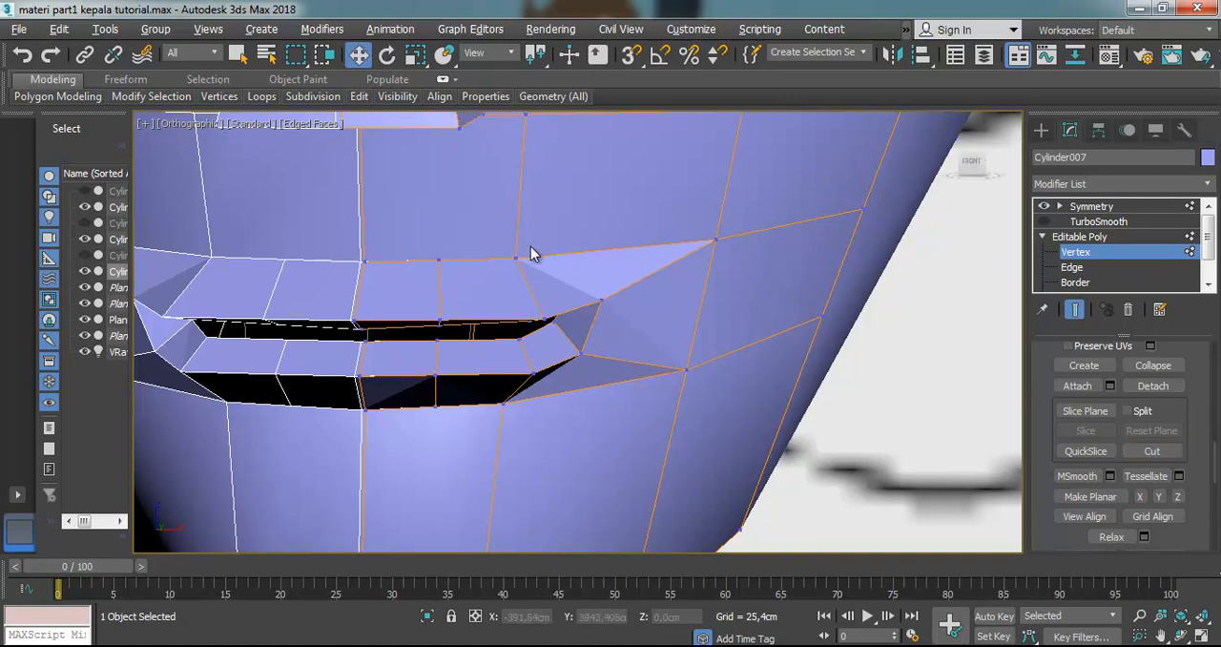
{"action": "left_click_drag", "start_coordinate": [558, 406], "coordinate": [614, 419]}
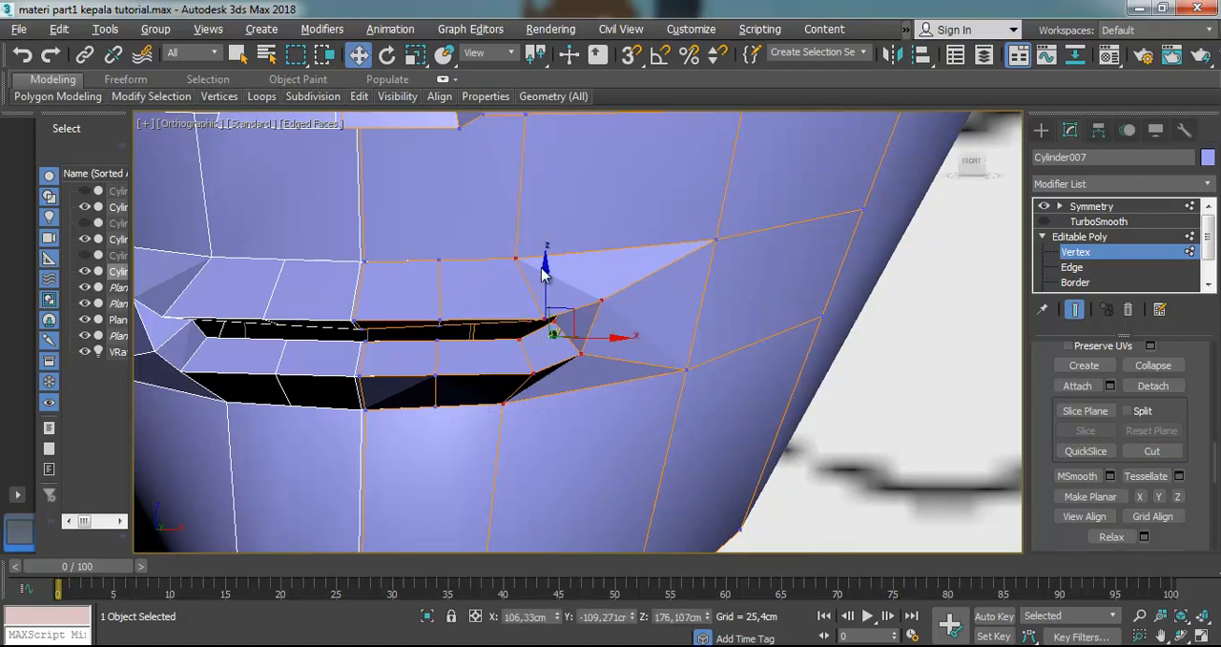
{"action": "left_click_drag", "start_coordinate": [541, 268], "coordinate": [545, 245]}
{"action": "left_click", "coordinate": [545, 224]}
{"action": "left_click", "coordinate": [517, 238]}
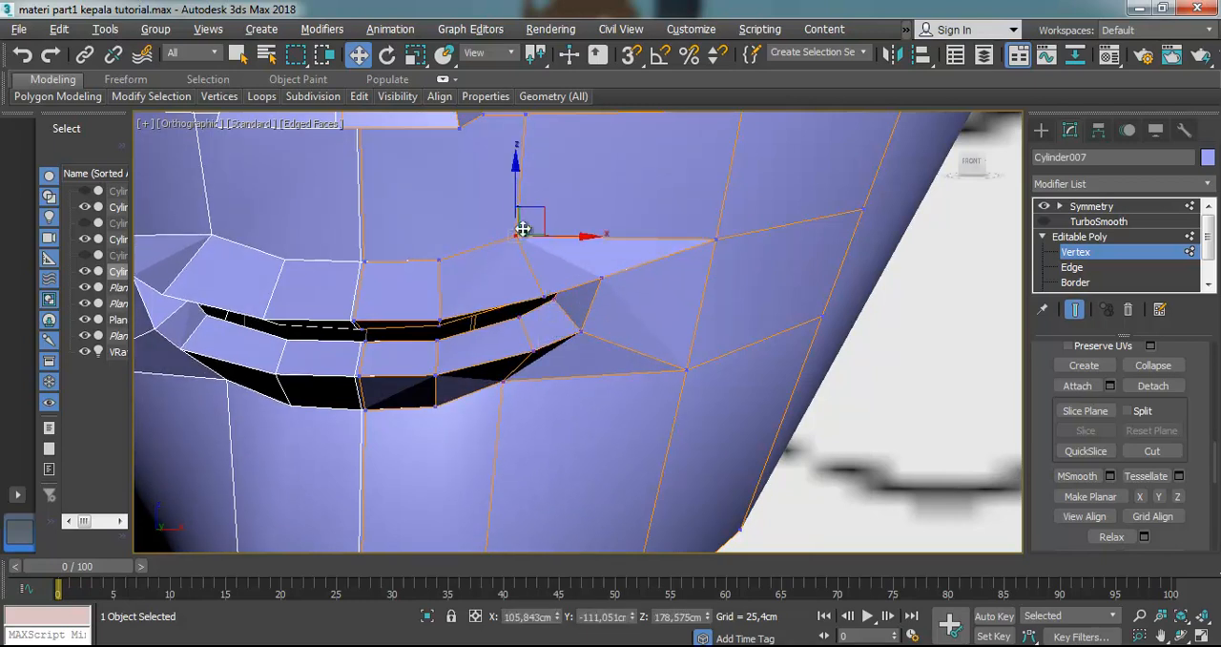
{"action": "left_click_drag", "start_coordinate": [518, 199], "coordinate": [519, 242]}
Turn TurboSmooth on and move the lower vertex at the mouth corner up, leaving nothing selected
{"action": "left_click", "coordinate": [1044, 221]}
{"action": "left_click", "coordinate": [873, 322]}
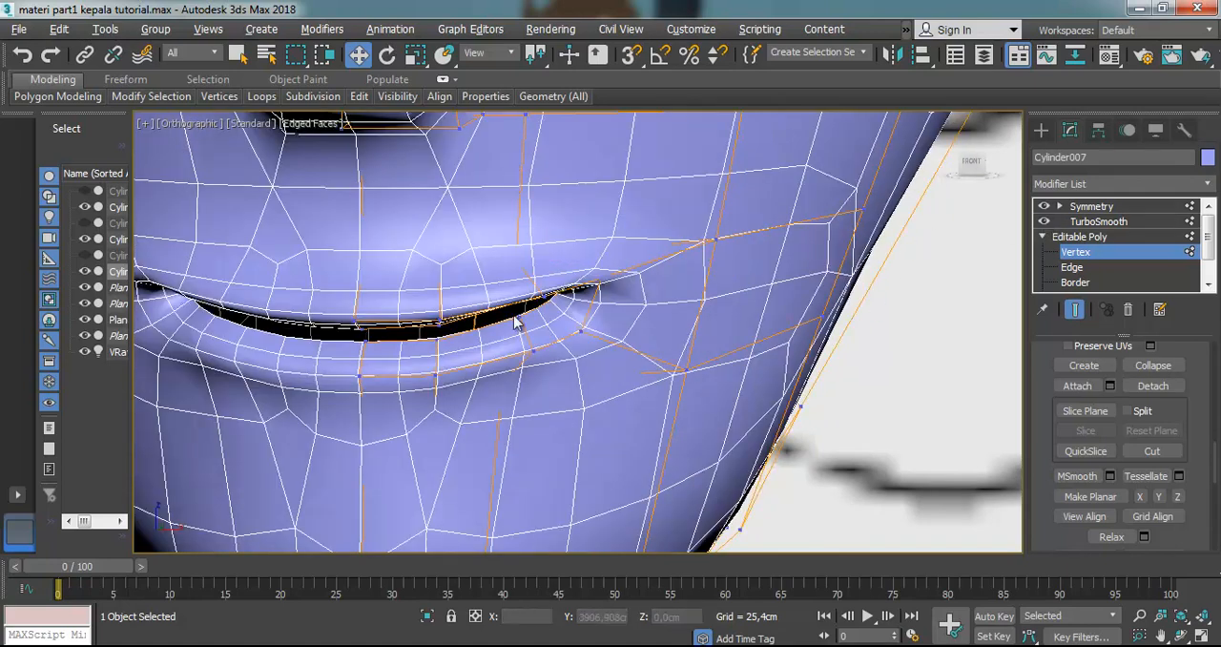
{"action": "scroll", "coordinate": [520, 319], "scroll_direction": "down", "scroll_amount": 2}
{"action": "scroll", "coordinate": [555, 339], "scroll_direction": "up", "scroll_amount": 1}
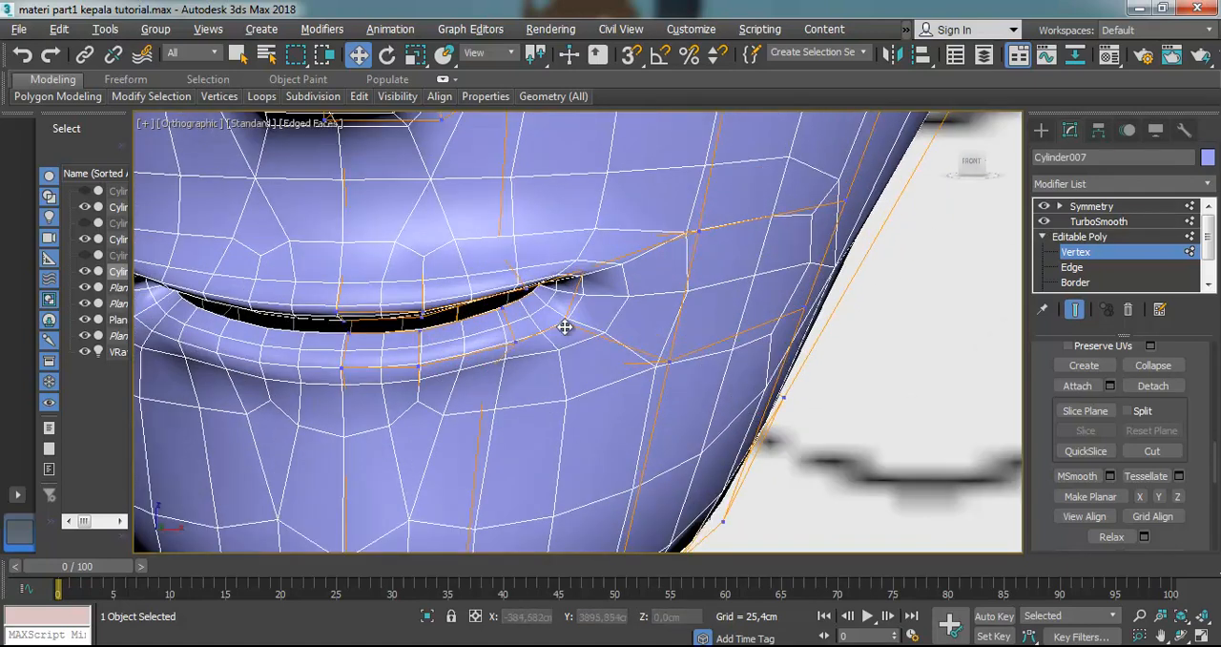
{"action": "left_click", "coordinate": [566, 323]}
{"action": "left_click_drag", "start_coordinate": [566, 276], "coordinate": [570, 246]}
{"action": "left_click", "coordinate": [696, 229]}
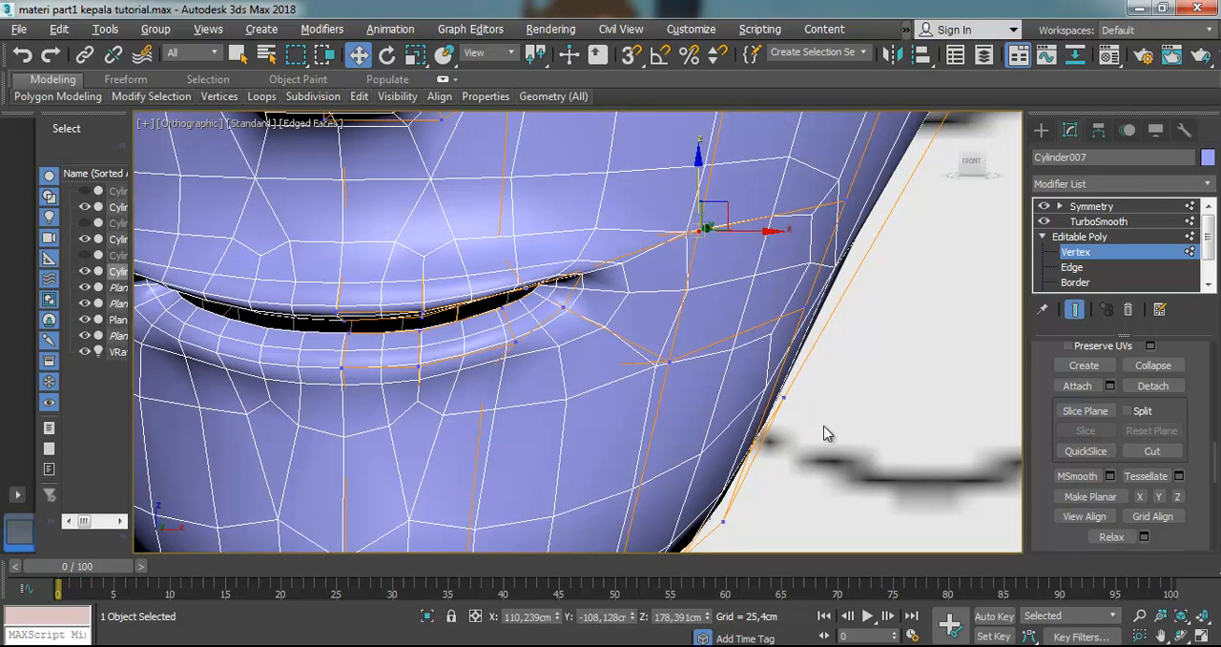
{"action": "left_click", "coordinate": [819, 355]}
Raise the lower mouth corner vertex closer to the upper one, working from an angled side view
{"action": "scroll", "coordinate": [765, 380], "scroll_direction": "down", "scroll_amount": 4}
{"action": "scroll", "coordinate": [665, 365], "scroll_direction": "up", "scroll_amount": 4}
{"action": "scroll", "coordinate": [748, 414], "scroll_direction": "down", "scroll_amount": 4}
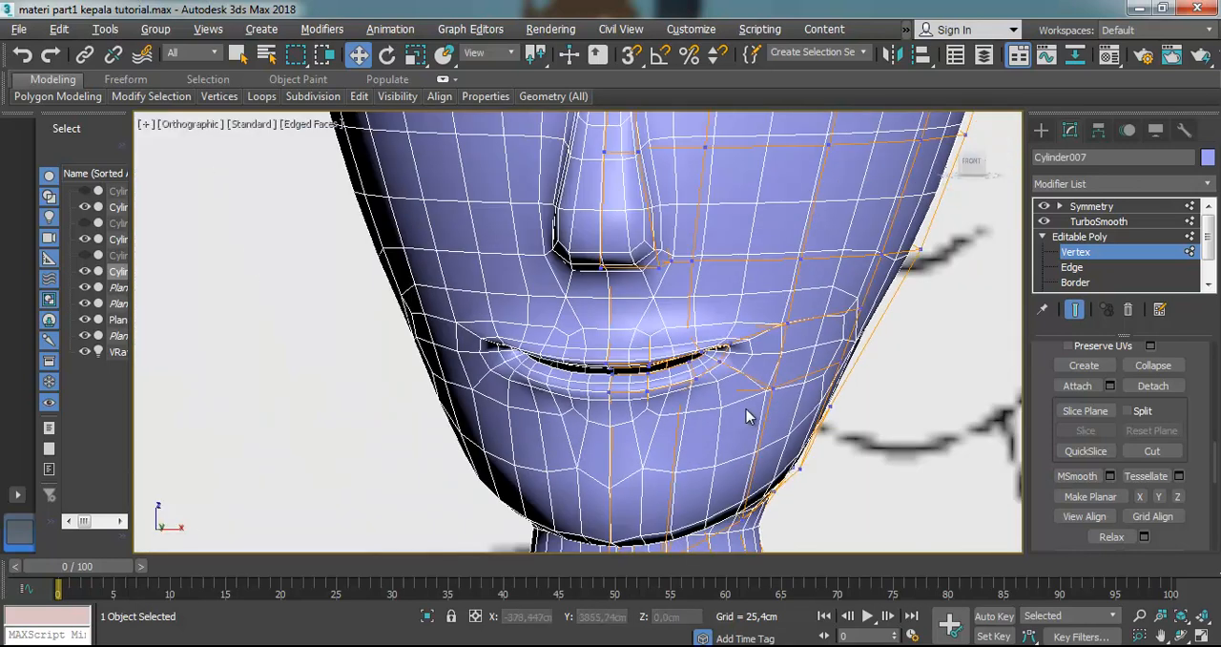
{"action": "scroll", "coordinate": [742, 419], "scroll_direction": "up", "scroll_amount": 2}
{"action": "left_click", "coordinate": [1180, 635]}
{"action": "left_click_drag", "start_coordinate": [611, 364], "coordinate": [561, 353]}
{"action": "scroll", "coordinate": [410, 304], "scroll_direction": "up", "scroll_amount": 4}
{"action": "left_click", "coordinate": [359, 56]}
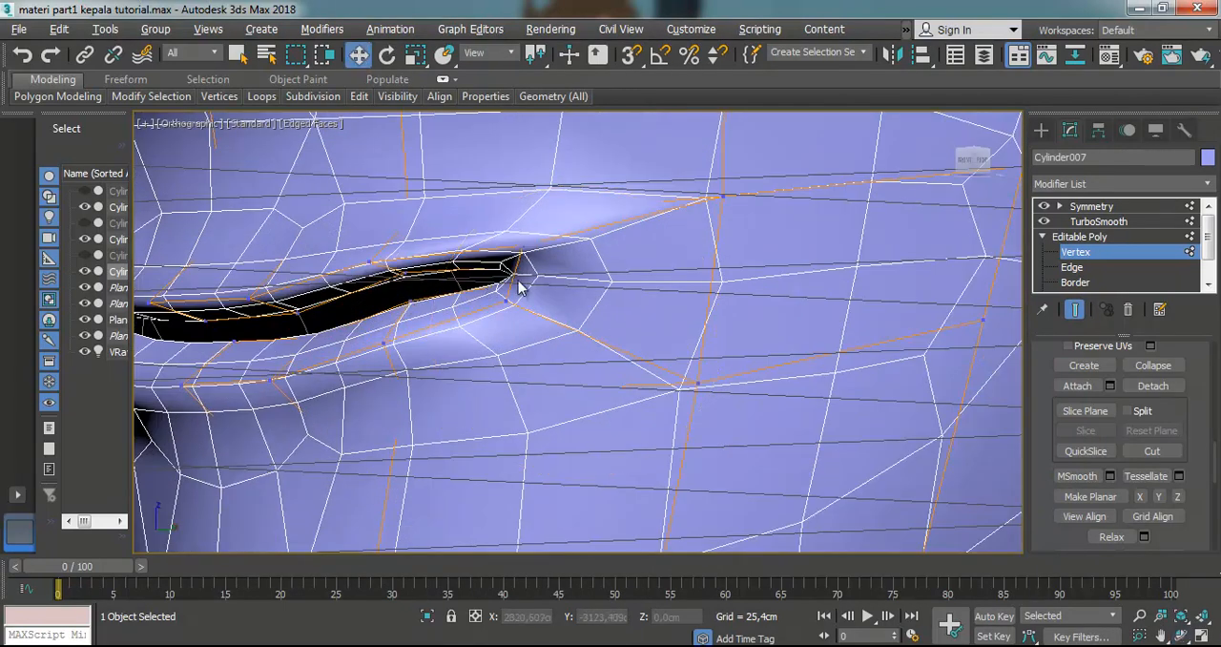
{"action": "left_click", "coordinate": [503, 307]}
{"action": "mouse_move", "coordinate": [510, 250]}
{"action": "left_mouse_down"}
{"action": "mouse_move", "coordinate": [511, 263]}
{"action": "mouse_move", "coordinate": [526, 244]}
{"action": "left_mouse_up"}
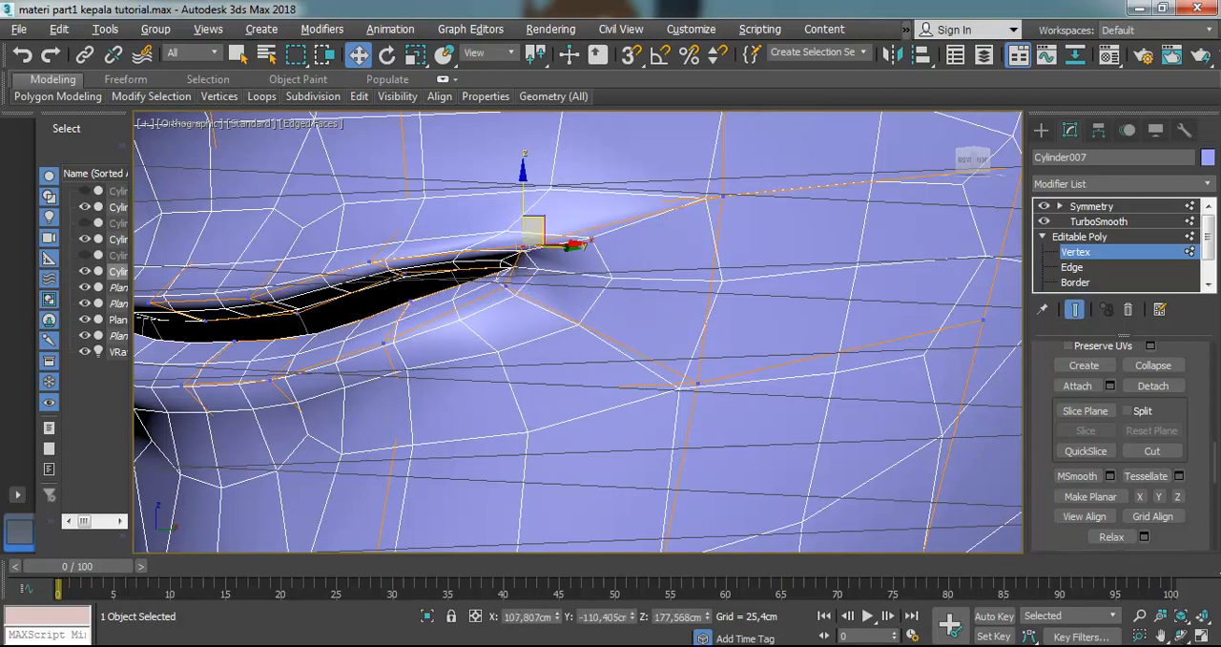
Nudge the upper mouth corner vertex slightly up and outward, and clear the selection
{"action": "key", "text": "ctrl+r"}
{"action": "left_click_drag", "start_coordinate": [610, 329], "coordinate": [587, 383]}
{"action": "left_click", "coordinate": [357, 54]}
{"action": "mouse_move", "coordinate": [578, 231]}
{"action": "left_mouse_down"}
{"action": "mouse_move", "coordinate": [619, 207]}
{"action": "mouse_move", "coordinate": [584, 216]}
{"action": "left_mouse_up"}
{"action": "left_click", "coordinate": [537, 208]}
{"action": "scroll", "coordinate": [487, 240], "scroll_direction": "up", "scroll_amount": 2}
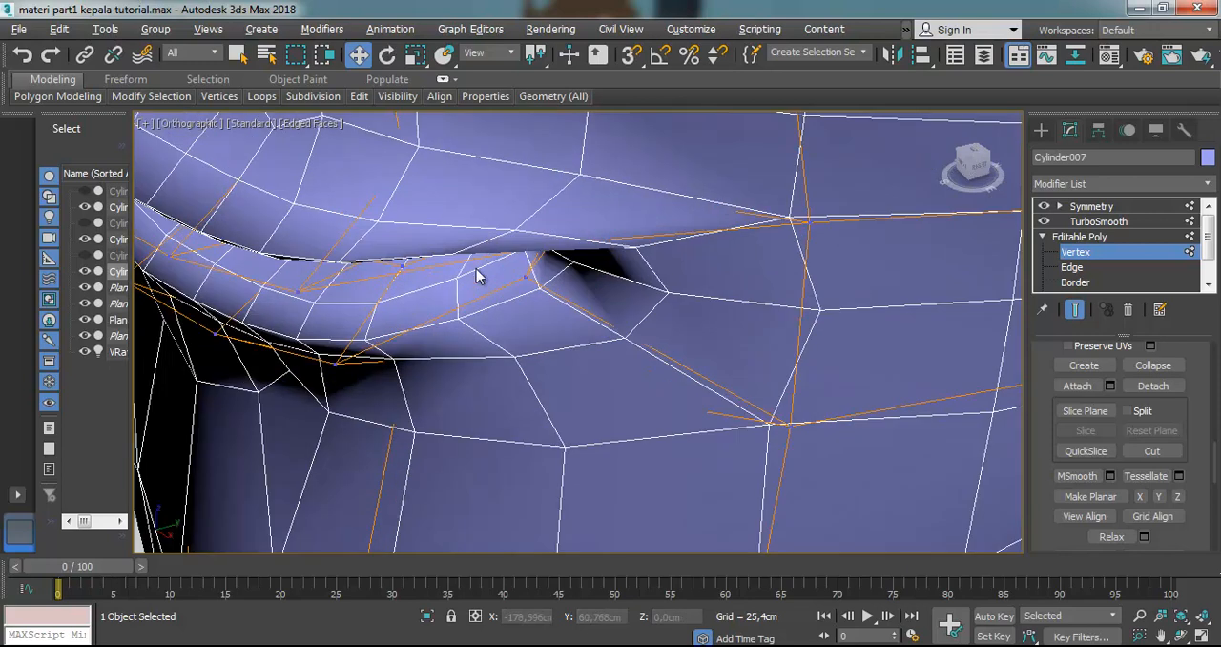
Move the lower lip's bottom and top vertices near the mouth corner back into the face and slightly toward the centre
{"action": "left_click", "coordinate": [334, 364]}
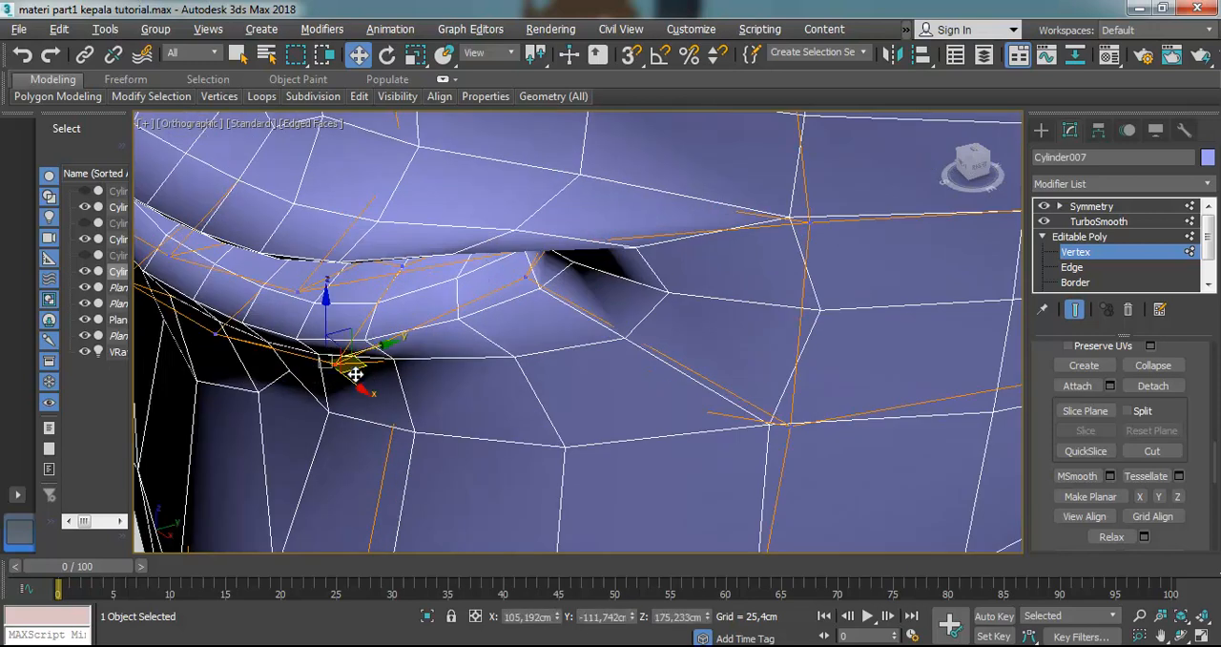
{"action": "mouse_move", "coordinate": [358, 364]}
{"action": "left_mouse_down"}
{"action": "mouse_move", "coordinate": [401, 338]}
{"action": "mouse_move", "coordinate": [373, 343]}
{"action": "left_mouse_up"}
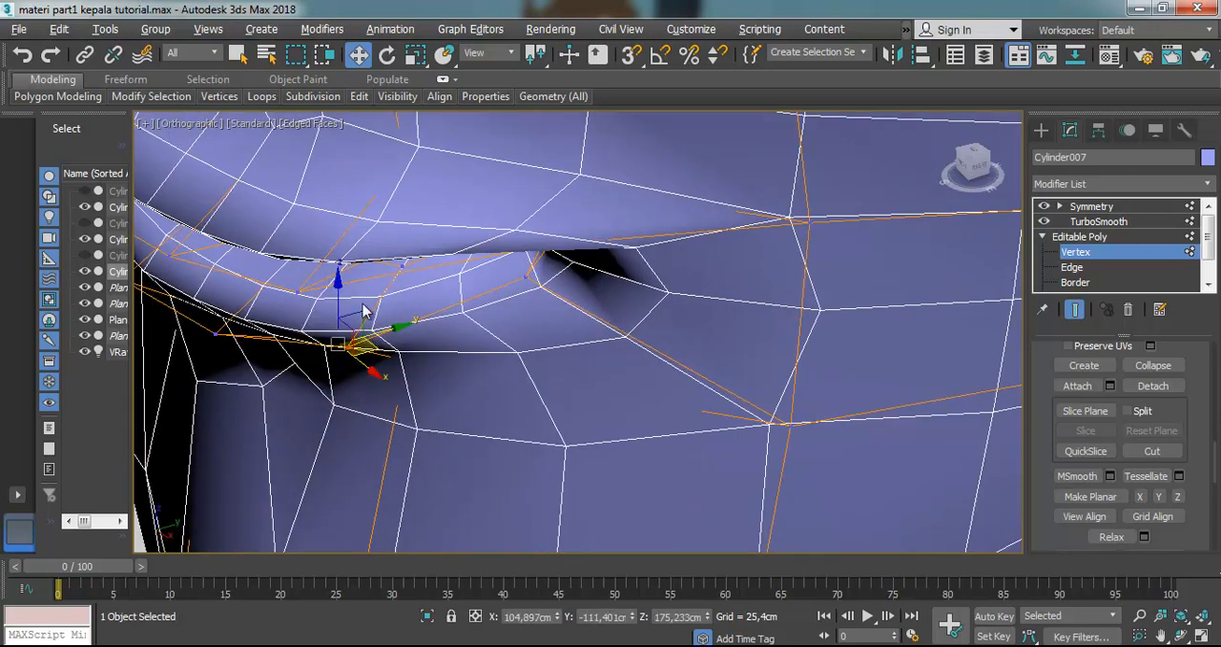
{"action": "left_click", "coordinate": [301, 292]}
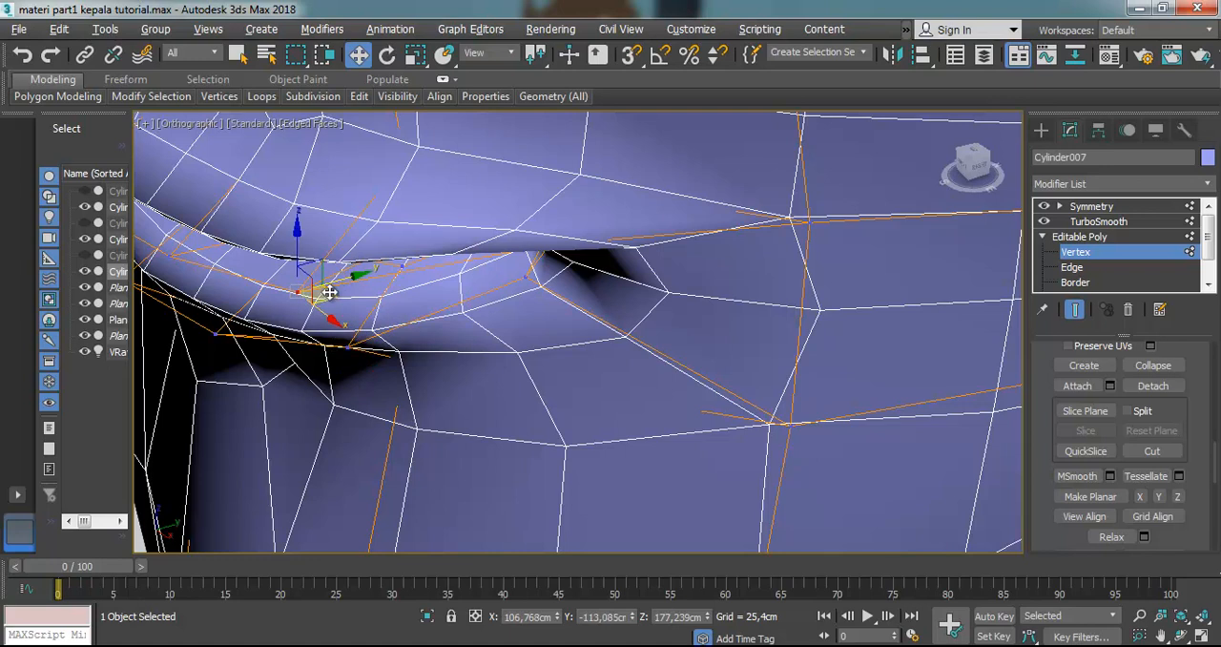
{"action": "left_click_drag", "start_coordinate": [336, 287], "coordinate": [446, 276]}
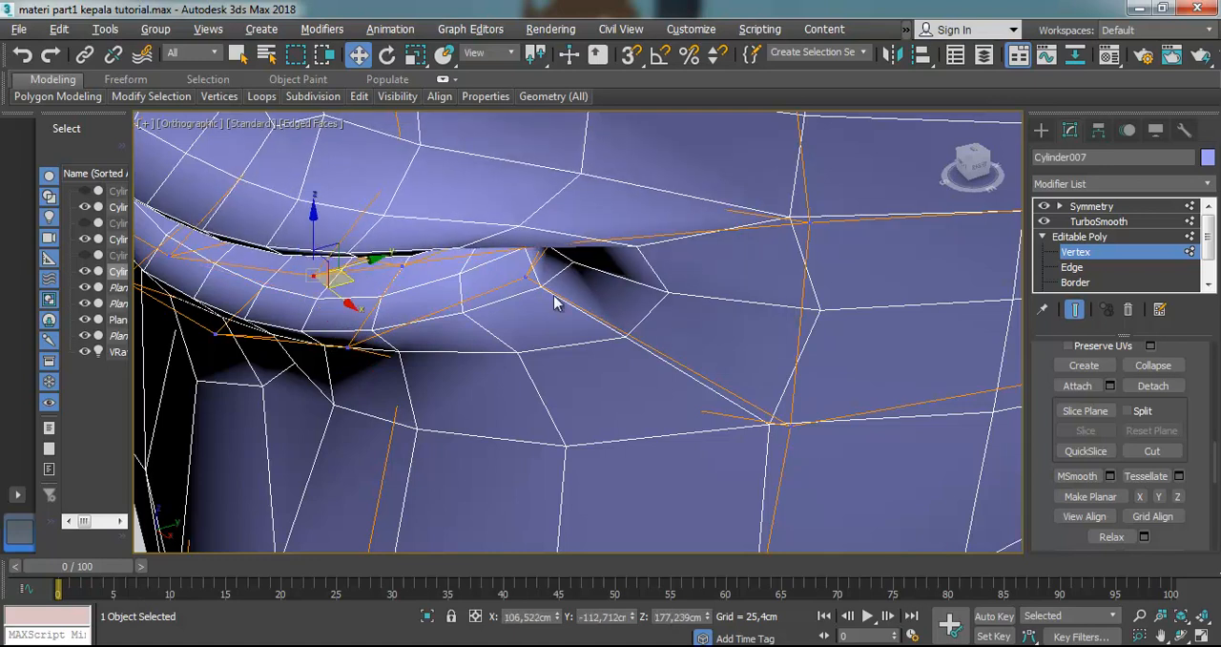
Examine the smoothed mouth in profile, and compare the eye area with the reference in front view with see-through display on
{"action": "scroll", "coordinate": [562, 310], "scroll_direction": "down", "scroll_amount": 5}
{"action": "left_click", "coordinate": [1180, 618]}
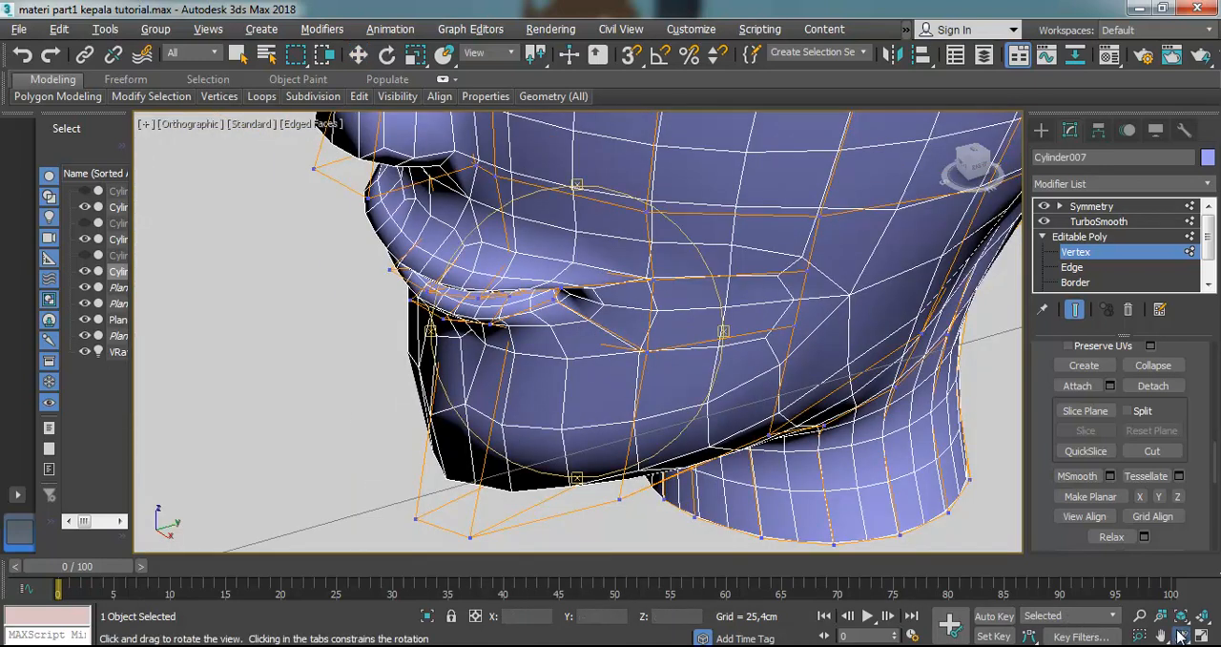
{"action": "left_click_drag", "start_coordinate": [608, 350], "coordinate": [603, 226]}
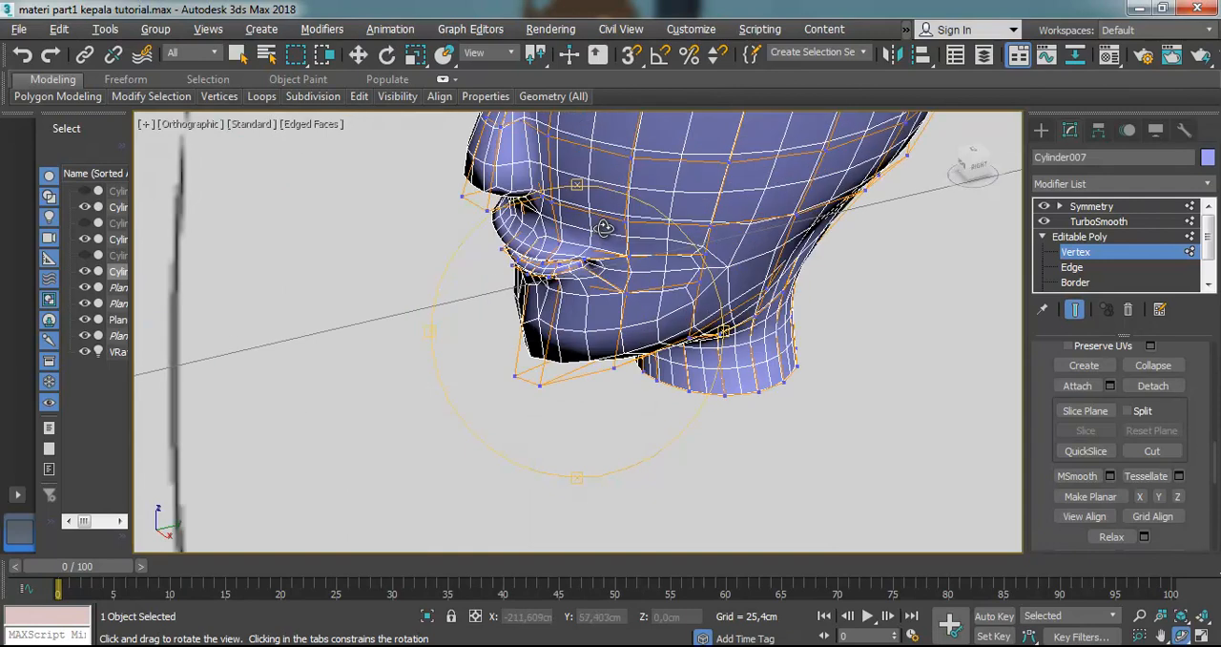
{"action": "key", "text": "F10"}
{"action": "key", "text": "f"}
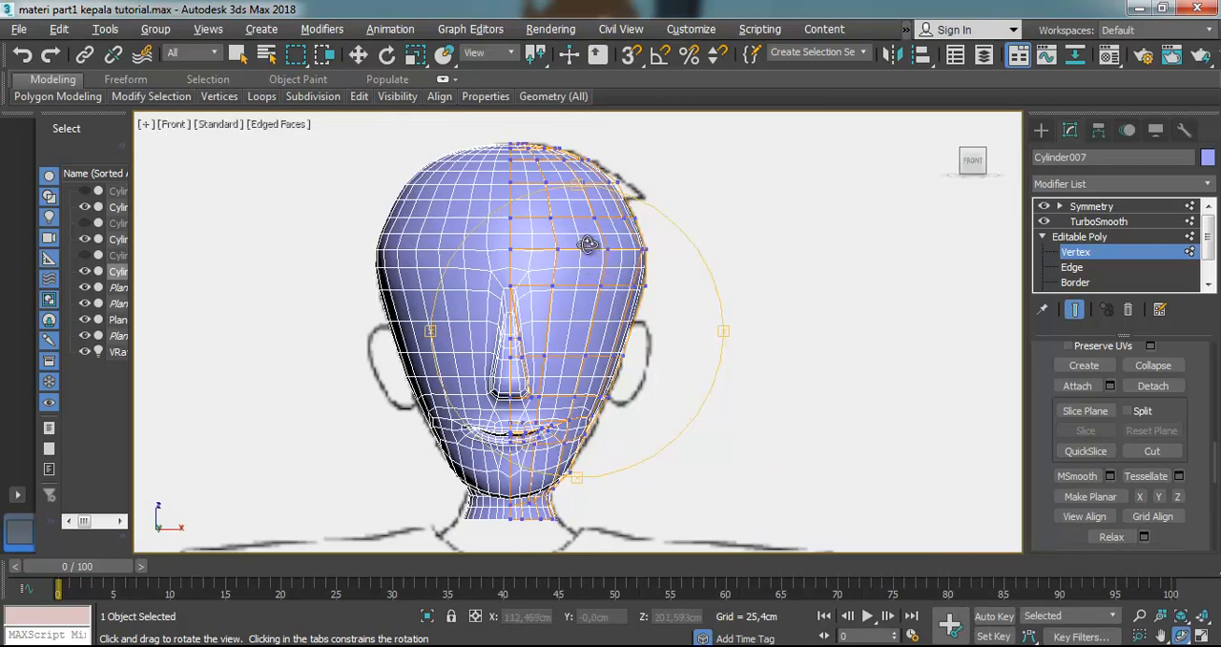
{"action": "scroll", "coordinate": [585, 258], "scroll_direction": "up", "scroll_amount": 4}
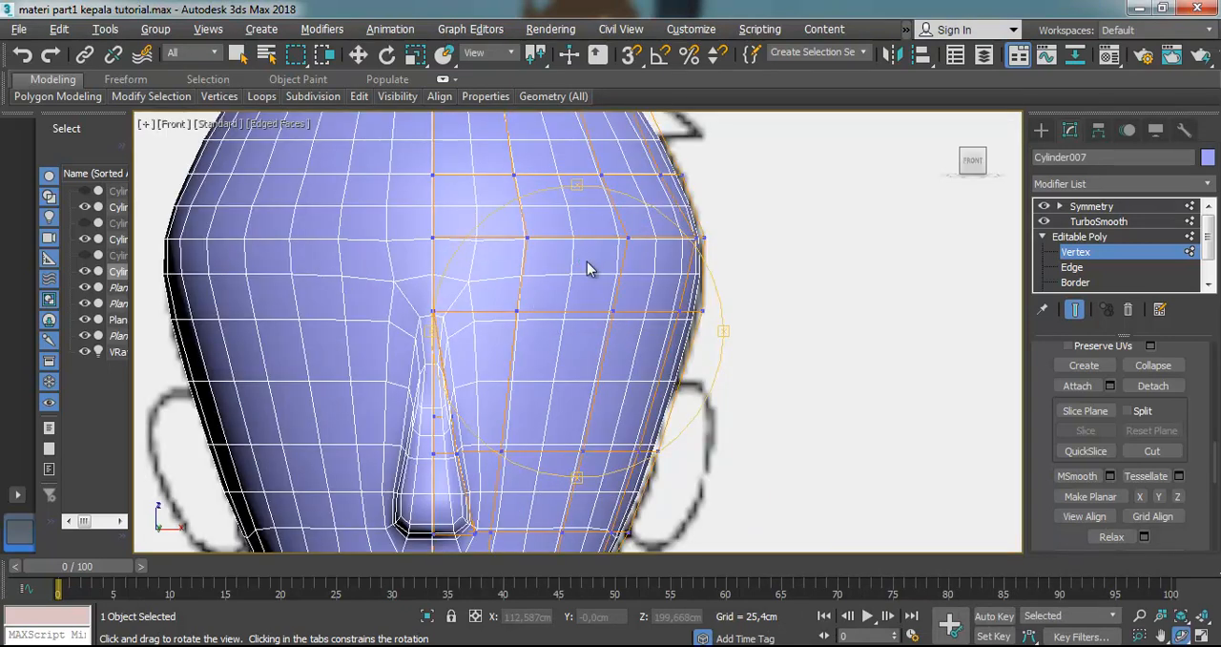
{"action": "key", "text": "alt+x"}
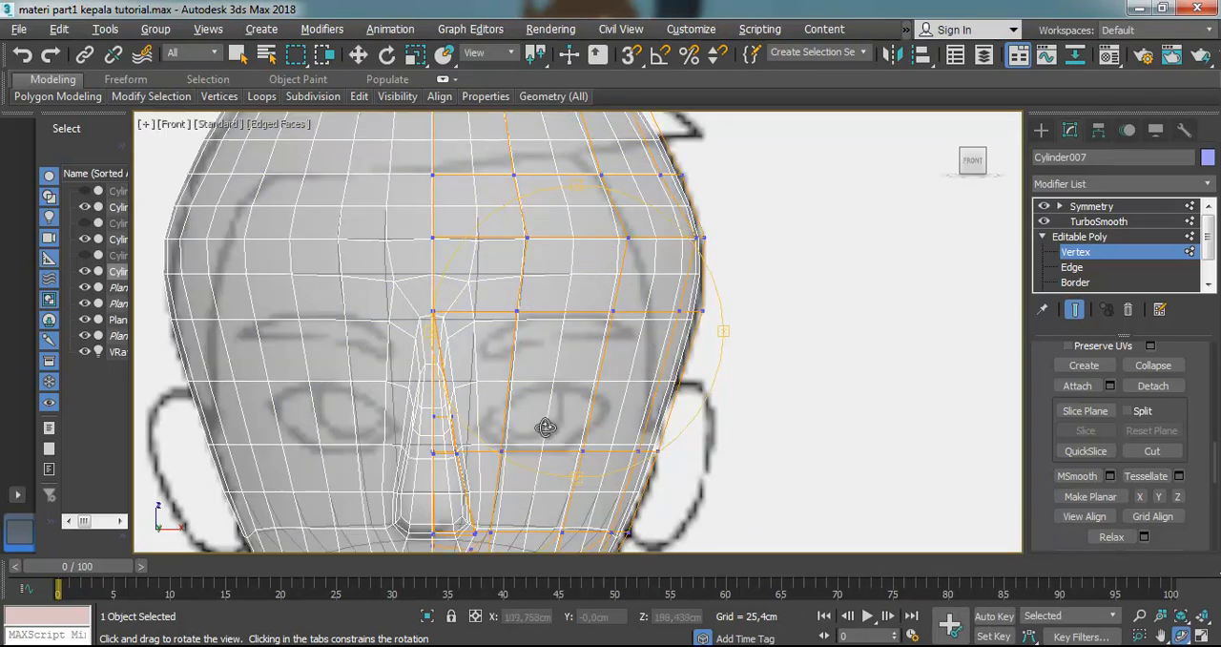
{"action": "scroll", "coordinate": [545, 448], "scroll_direction": "up", "scroll_amount": 2}
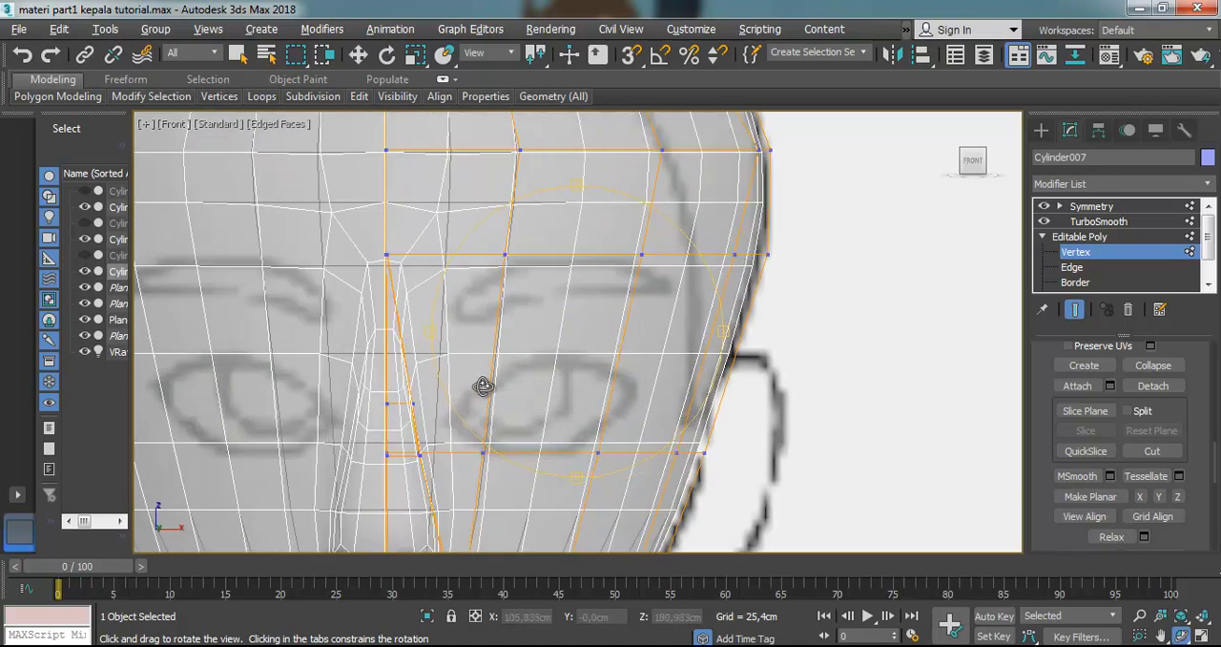
At Polygon level, select the three base polygons covering the reference eye, from beside the nose bridge to the temple
{"action": "left_click", "coordinate": [359, 55]}
{"action": "left_click", "coordinate": [1206, 284]}
{"action": "left_click", "coordinate": [1206, 285]}
{"action": "left_click", "coordinate": [1082, 267]}
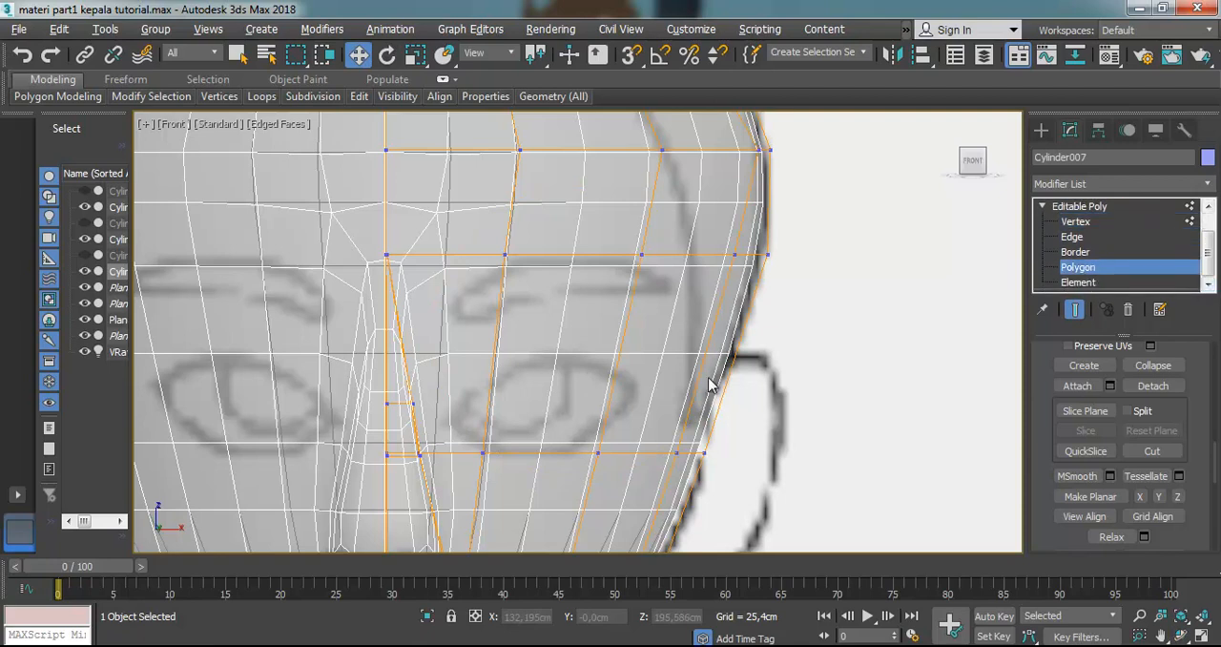
{"action": "left_click", "coordinate": [466, 346]}
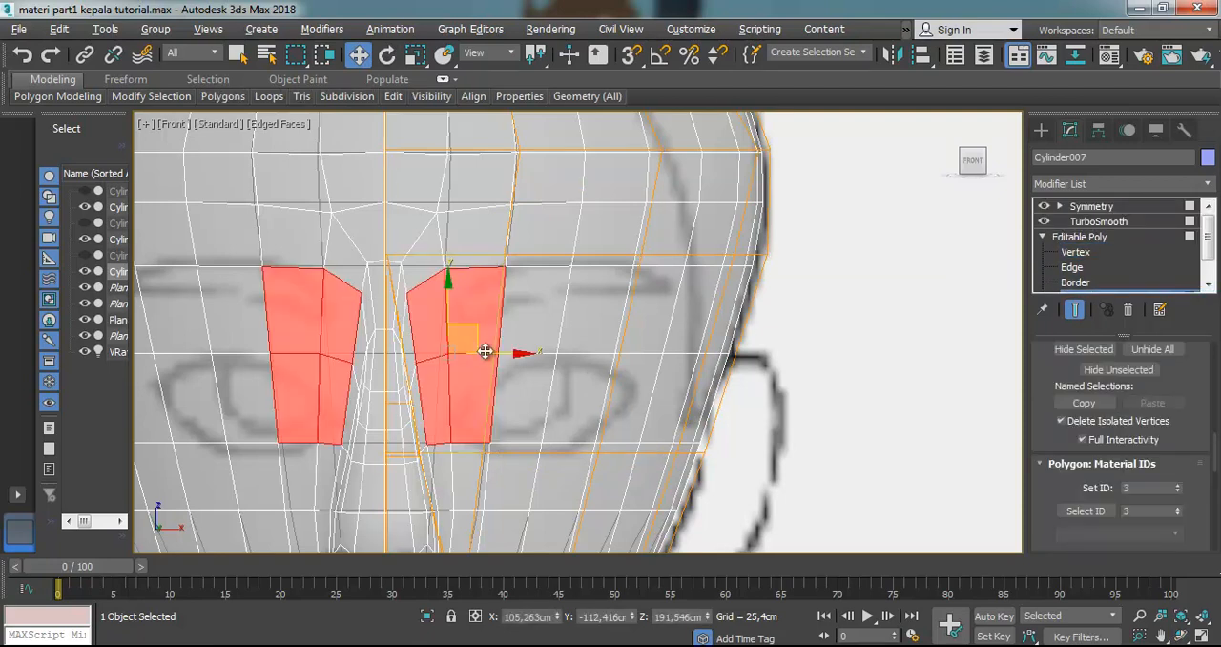
{"action": "left_click", "coordinate": [531, 328]}
{"action": "left_click", "coordinate": [483, 319]}
{"action": "left_click", "coordinate": [529, 316], "text": "ctrl"}
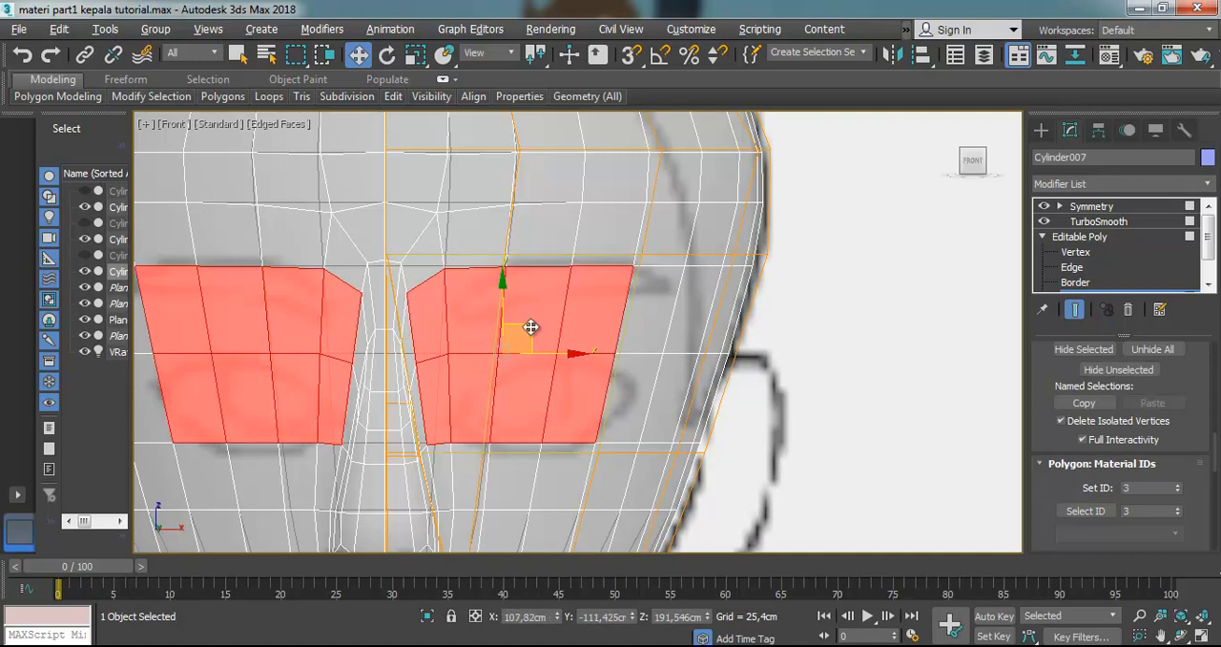
{"action": "left_click", "coordinate": [634, 339], "text": "ctrl"}
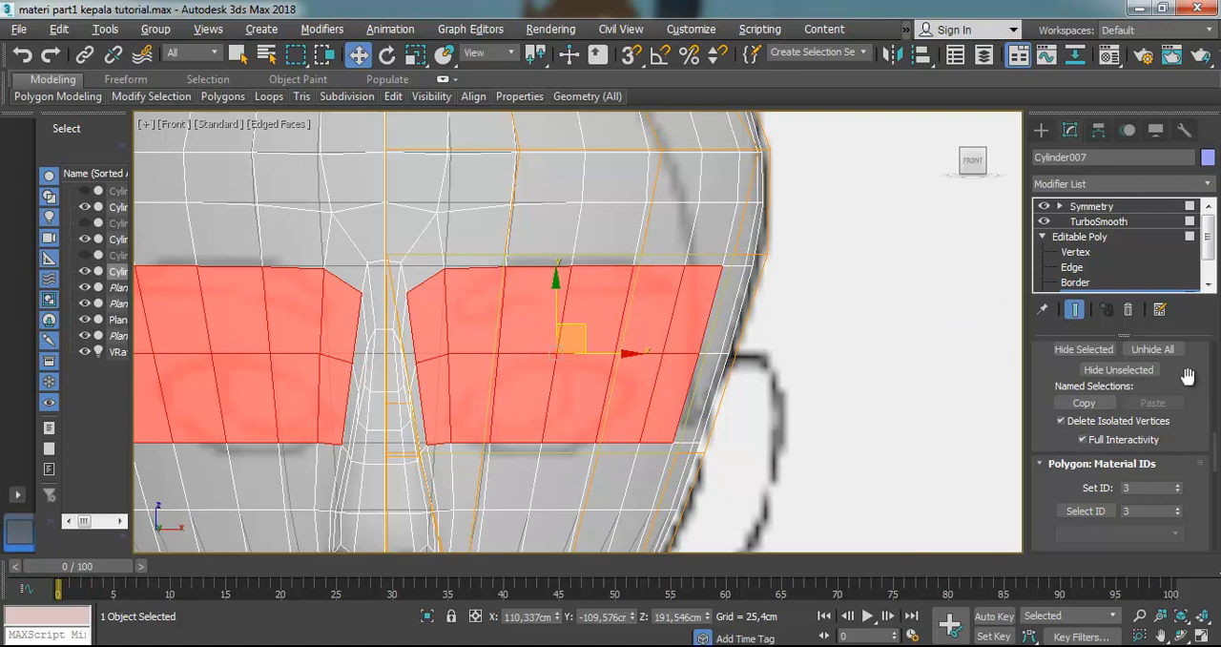
Bevel the selected eye polygons inward into a smaller strip inside the eye area, leaving a ring of faces around it
{"action": "scroll", "coordinate": [1187, 381], "scroll_direction": "up", "scroll_amount": 5}
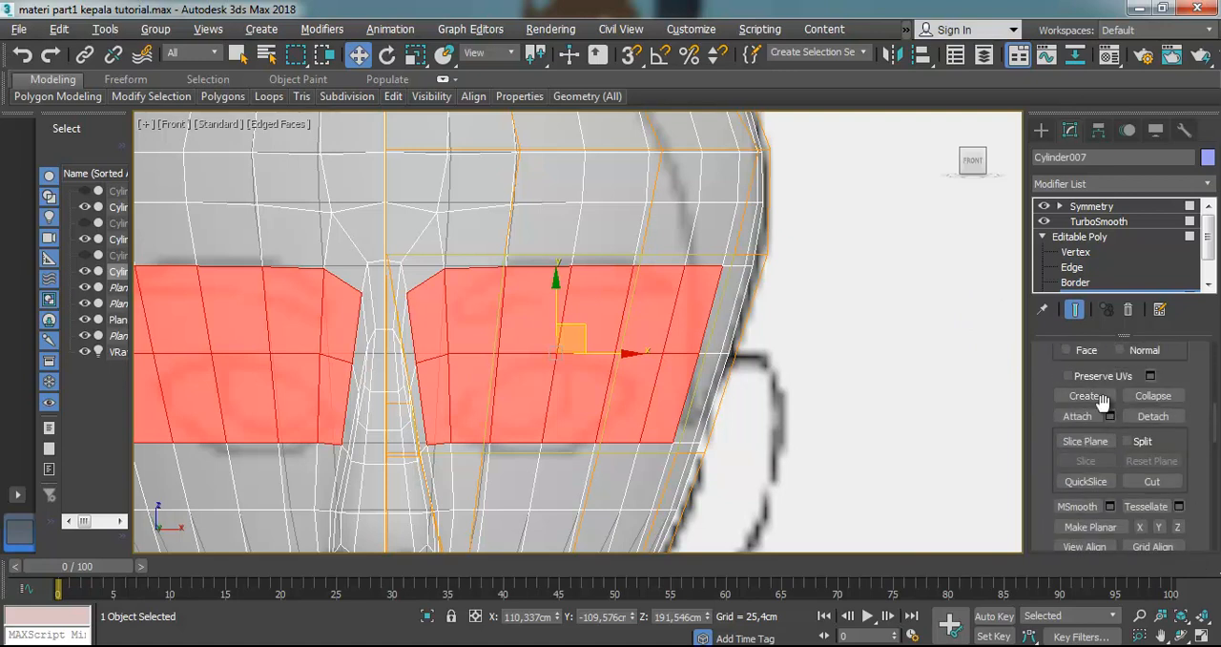
{"action": "scroll", "coordinate": [1101, 415], "scroll_direction": "up", "scroll_amount": 6}
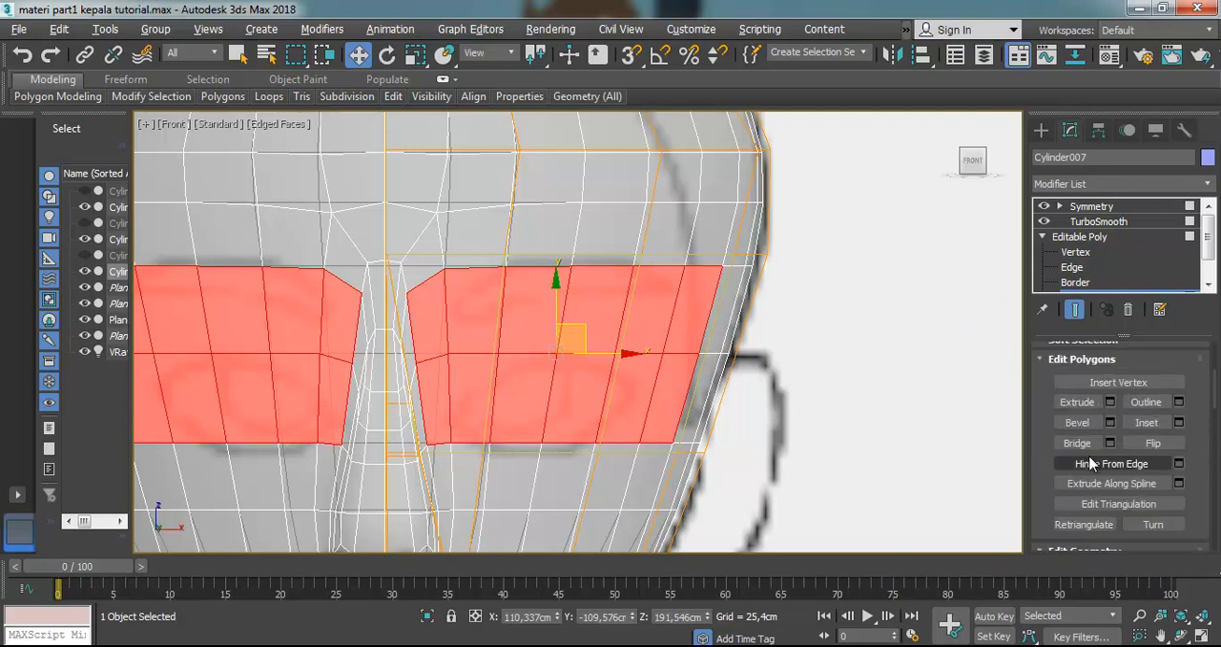
{"action": "left_click", "coordinate": [1078, 422]}
{"action": "left_click_drag", "start_coordinate": [594, 326], "coordinate": [603, 357]}
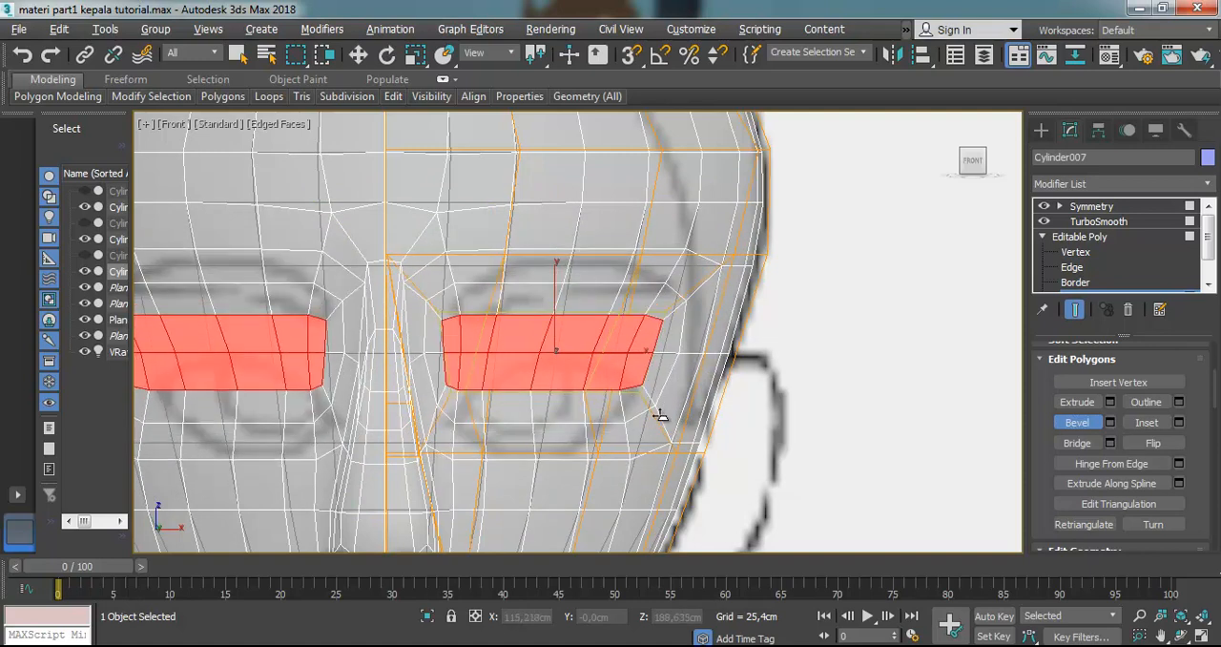
{"action": "left_click", "coordinate": [659, 406]}
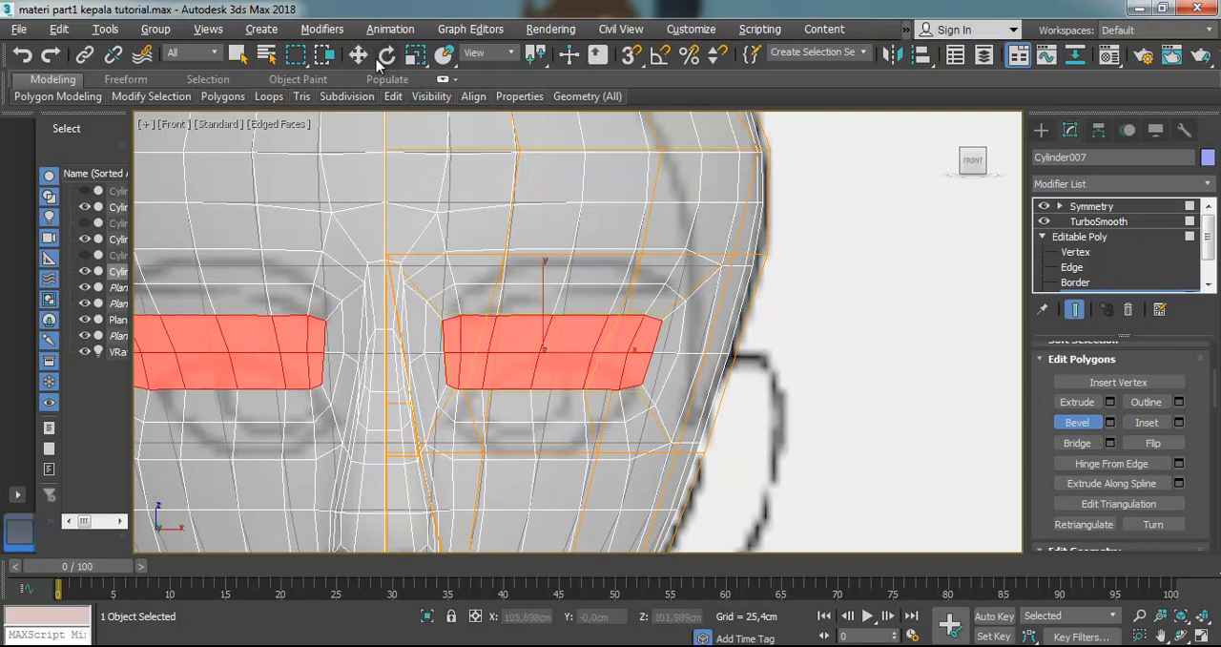
Move the beveled polygons down onto the reference eye, and switch see-through display off
{"action": "left_click", "coordinate": [361, 56]}
{"action": "left_click_drag", "start_coordinate": [542, 296], "coordinate": [534, 339]}
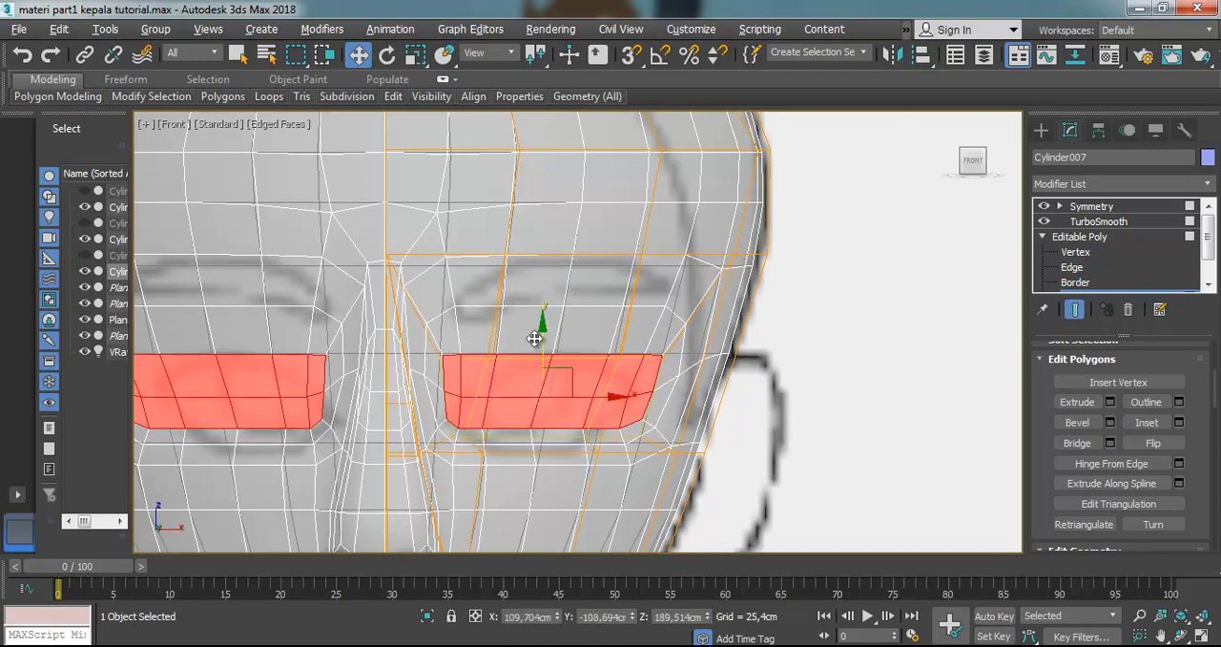
{"action": "key", "text": "alt+x"}
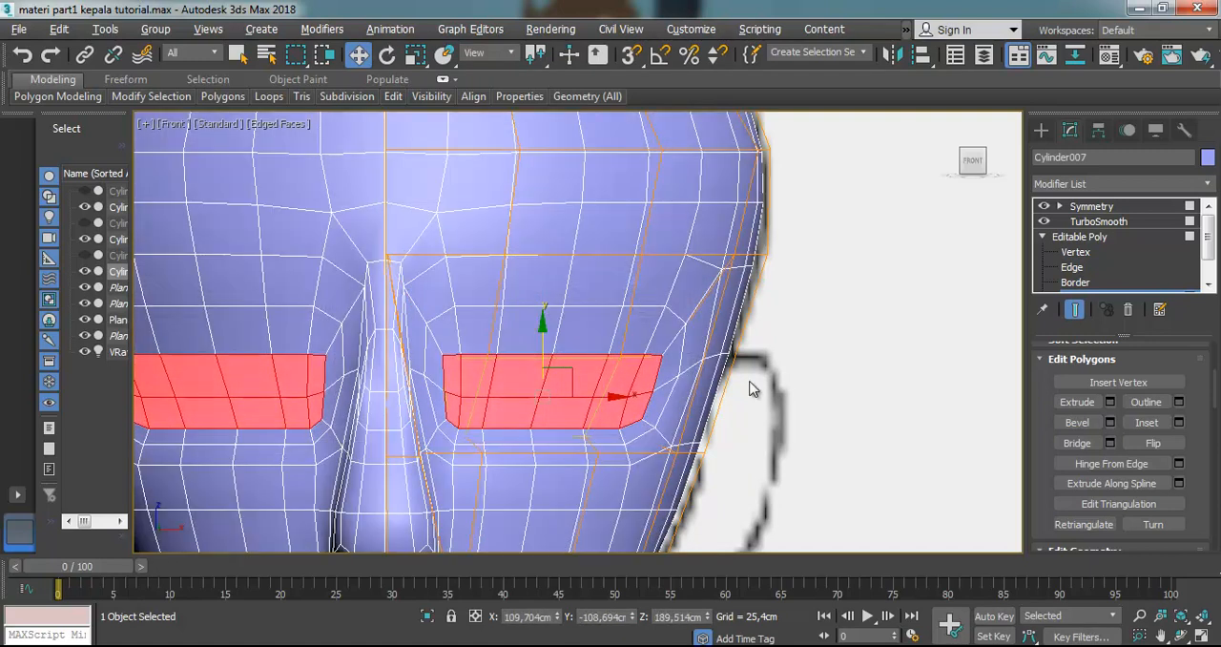
From an angled side view, move the eye polygons slightly back into the head
{"action": "left_click", "coordinate": [1183, 637]}
{"action": "left_click_drag", "start_coordinate": [569, 338], "coordinate": [514, 321]}
{"action": "left_click_drag", "start_coordinate": [620, 328], "coordinate": [431, 349]}
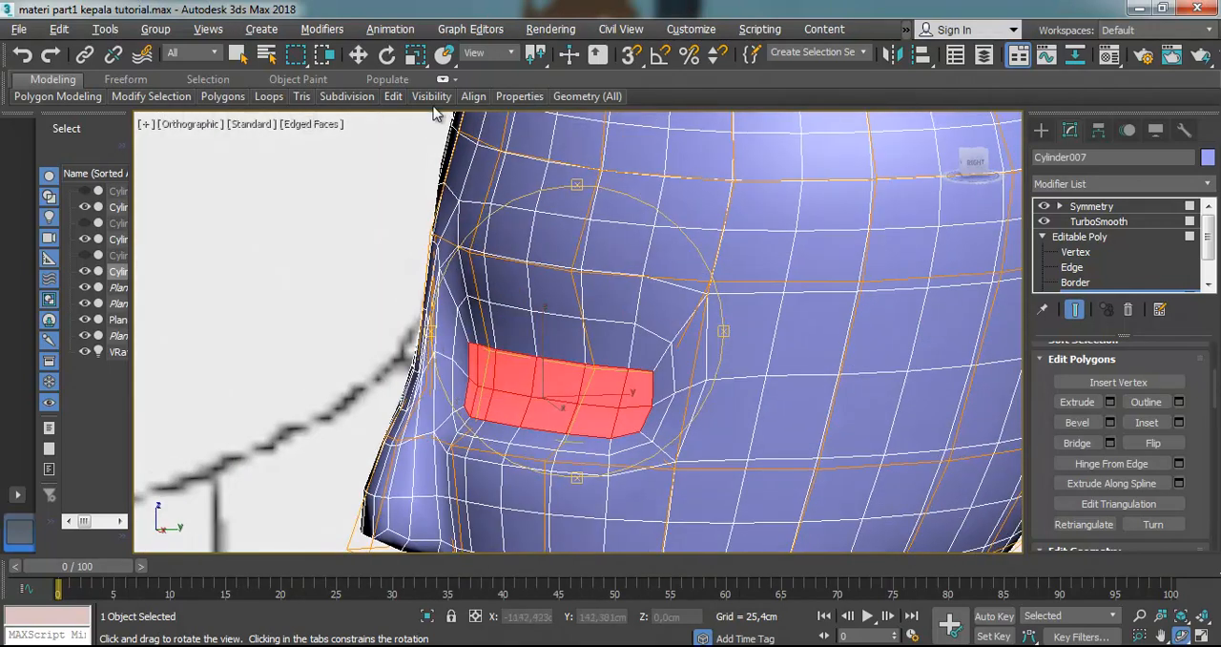
{"action": "left_click", "coordinate": [358, 54]}
{"action": "mouse_move", "coordinate": [610, 397]}
{"action": "left_mouse_down"}
{"action": "mouse_move", "coordinate": [635, 387]}
{"action": "mouse_move", "coordinate": [624, 385]}
{"action": "left_mouse_up"}
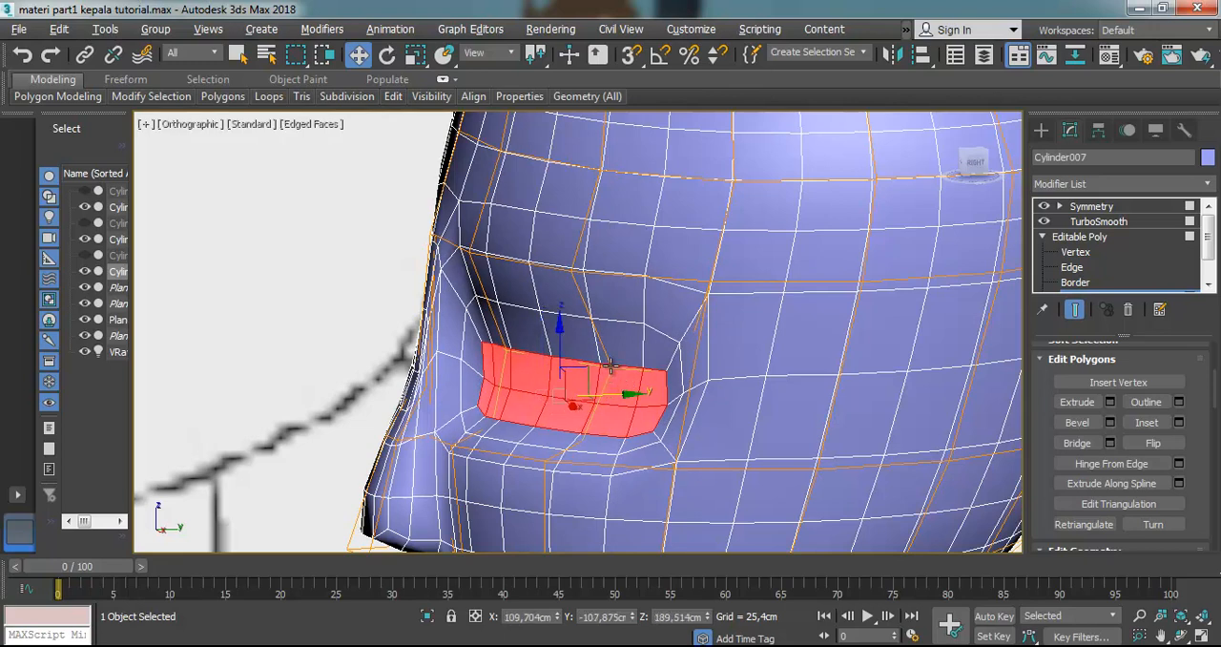
In left view with see-through on, move the eye polygons slightly forward and down onto the reference eye, and clear the selection
{"action": "key", "text": "l"}
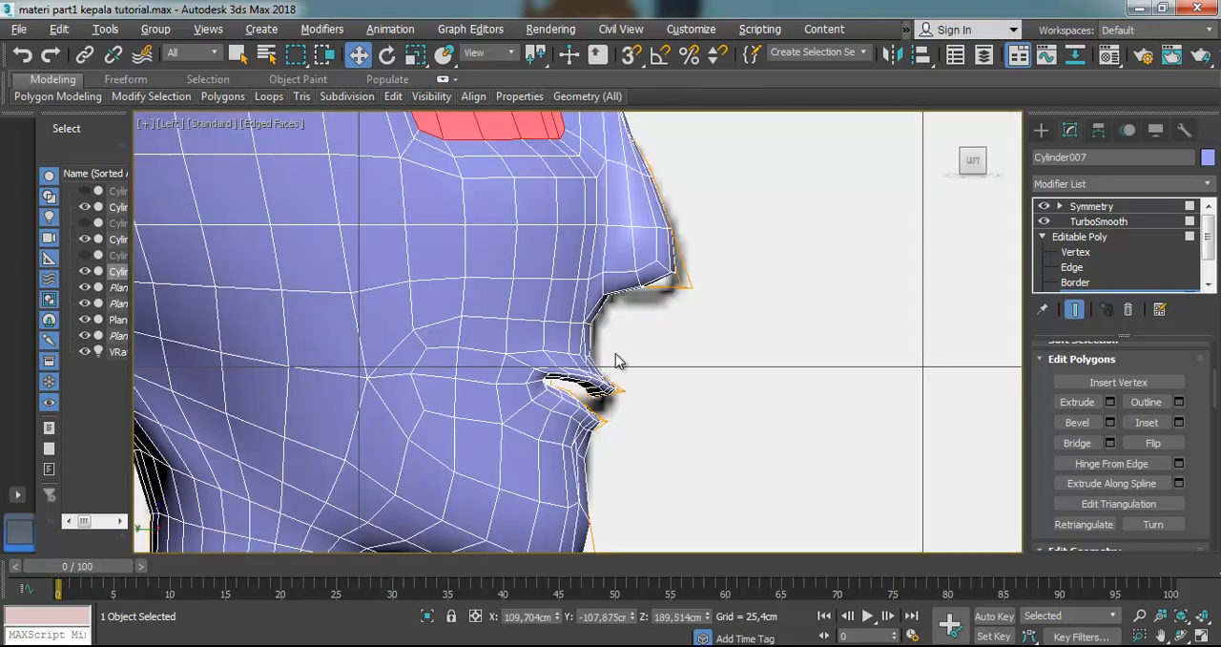
{"action": "key", "text": "alt+x"}
{"action": "scroll", "coordinate": [607, 298], "scroll_direction": "down", "scroll_amount": 6}
{"action": "scroll", "coordinate": [603, 164], "scroll_direction": "up", "scroll_amount": 4}
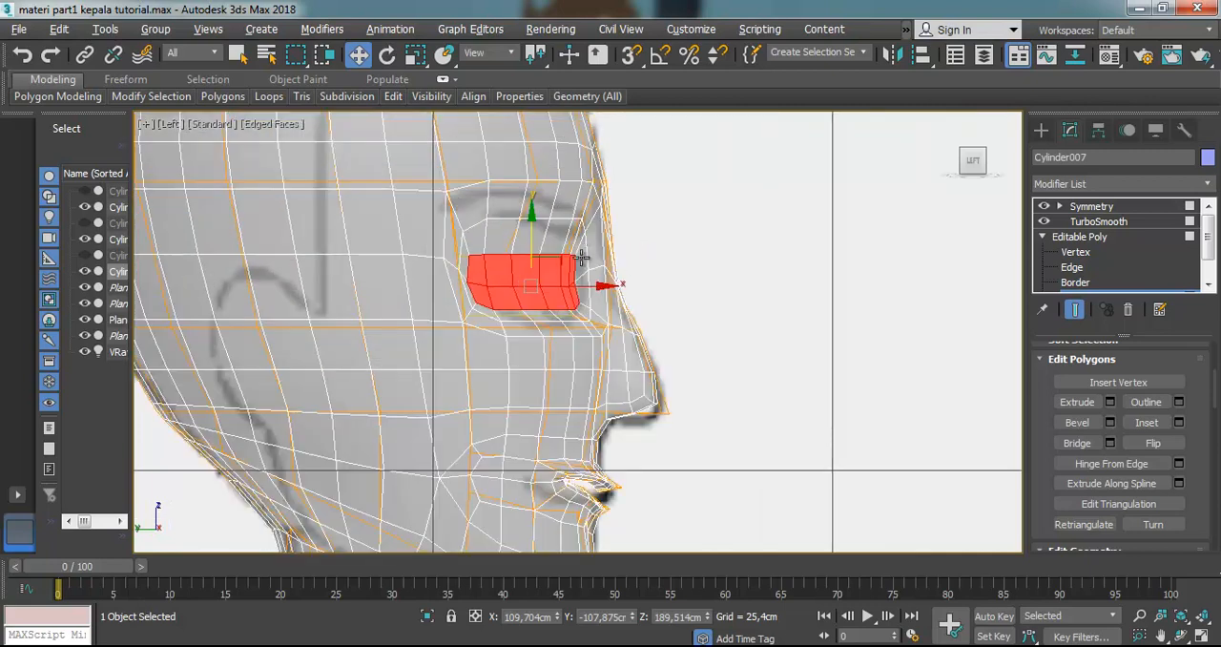
{"action": "scroll", "coordinate": [573, 241], "scroll_direction": "up", "scroll_amount": 2}
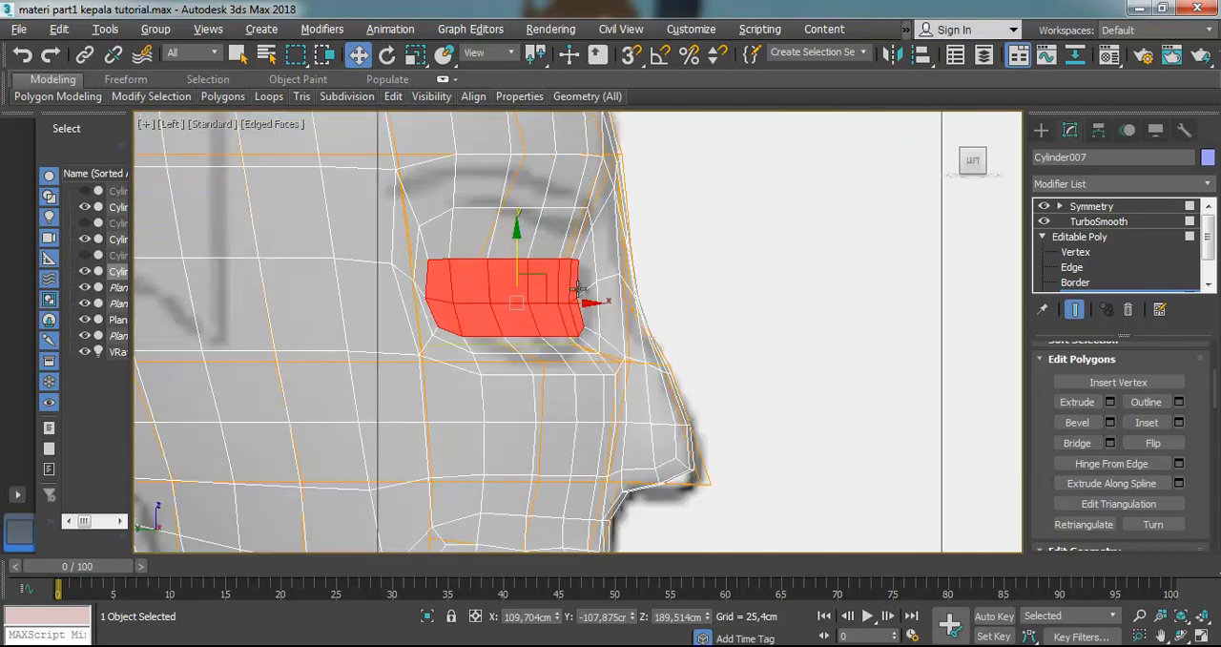
{"action": "left_click_drag", "start_coordinate": [548, 281], "coordinate": [552, 295]}
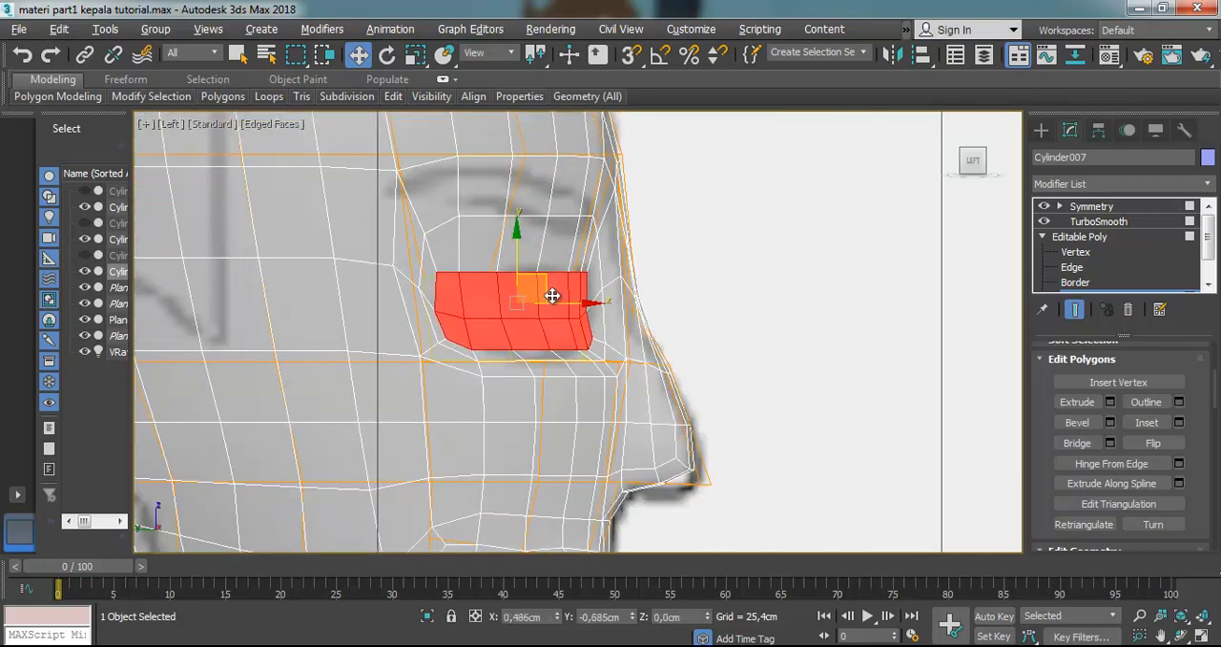
{"action": "left_click", "coordinate": [716, 227]}
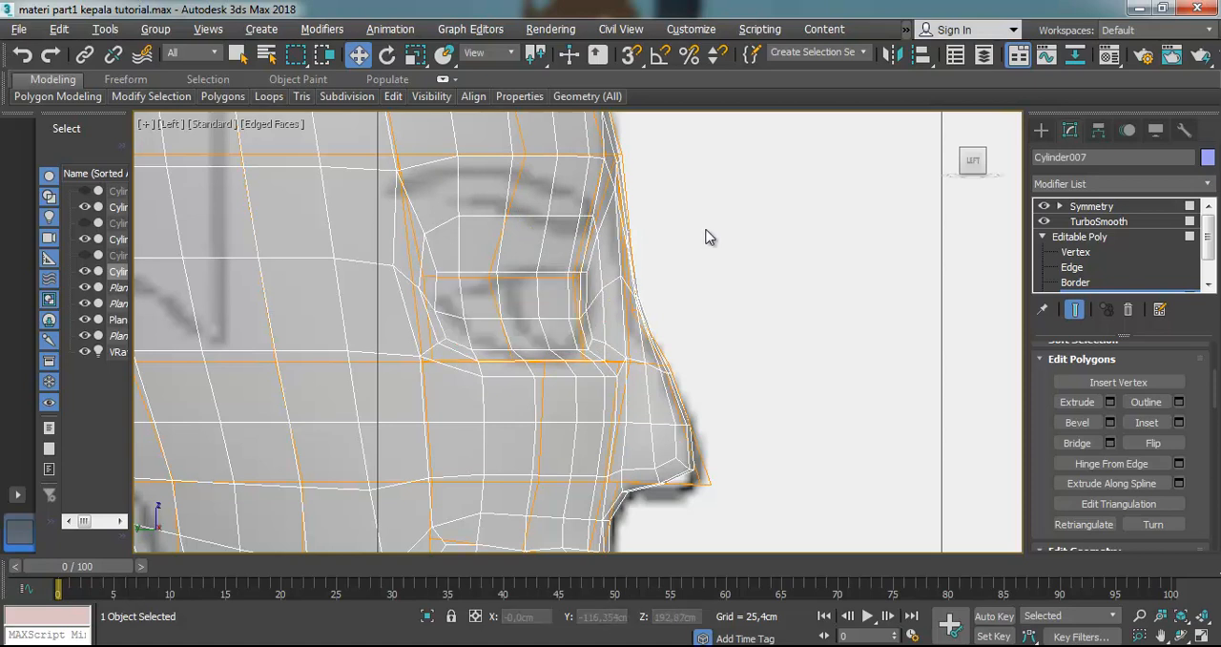
Return to the eye in front view and turn off the TurboSmooth display to expose the base mesh
{"action": "key", "text": "f"}
{"action": "key", "text": "z"}
{"action": "scroll", "coordinate": [625, 287], "scroll_direction": "up", "scroll_amount": 2}
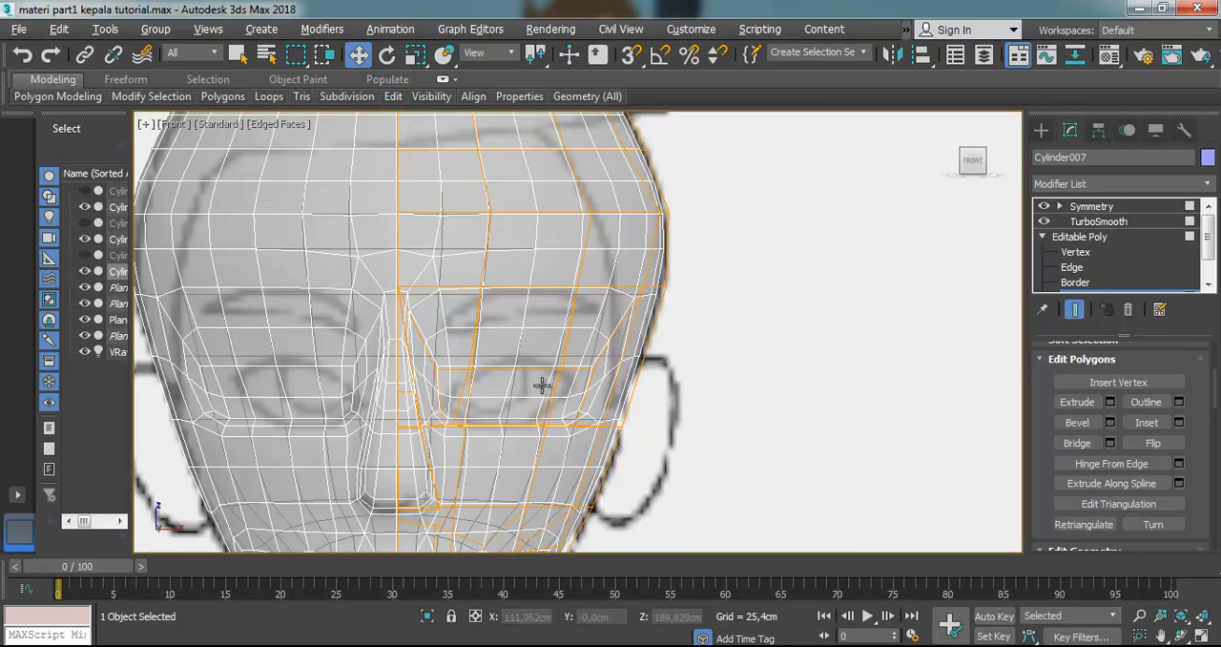
{"action": "left_click", "coordinate": [518, 386]}
{"action": "scroll", "coordinate": [517, 386], "scroll_direction": "up", "scroll_amount": 1}
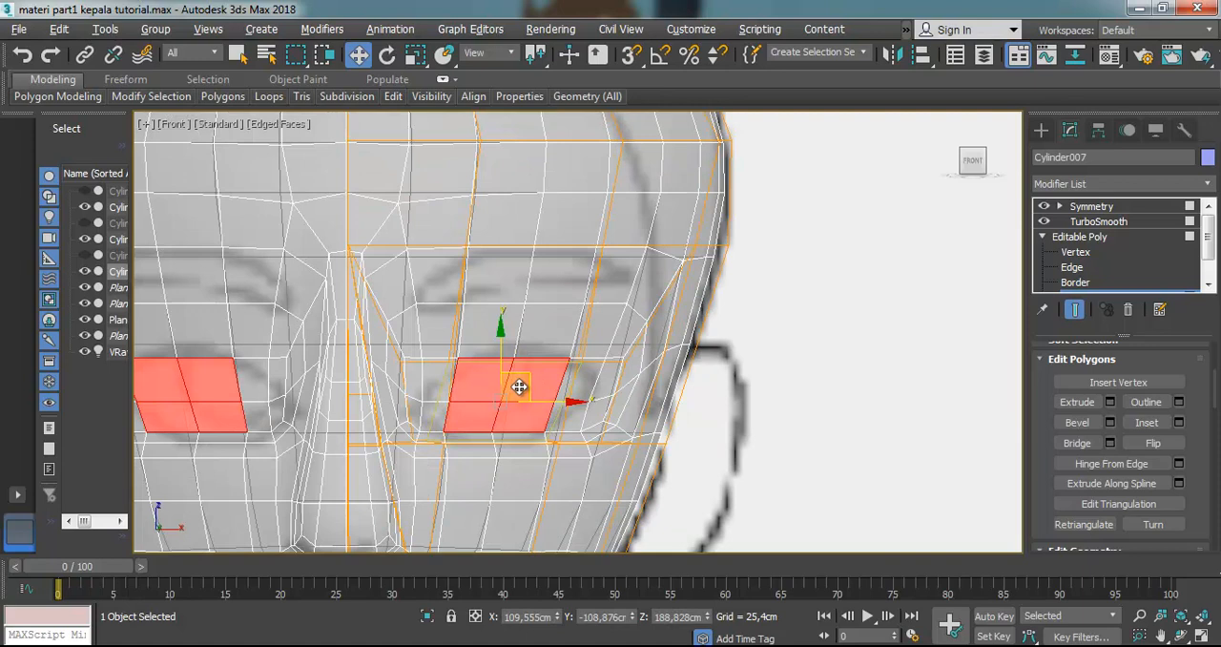
{"action": "key", "text": "alt+x"}
{"action": "key", "text": "alt+x"}
{"action": "left_click", "coordinate": [1045, 222]}
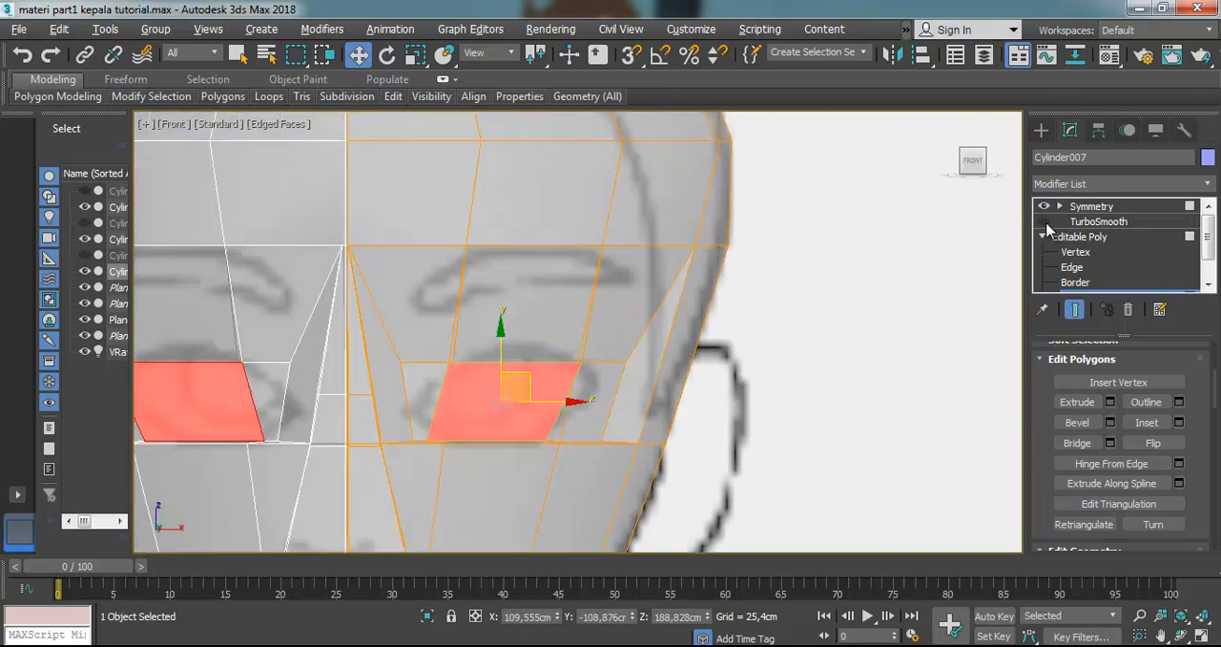
Check the extent of the base eye patch by selecting its three polygons from inner to outer corner
{"action": "left_click", "coordinate": [883, 315]}
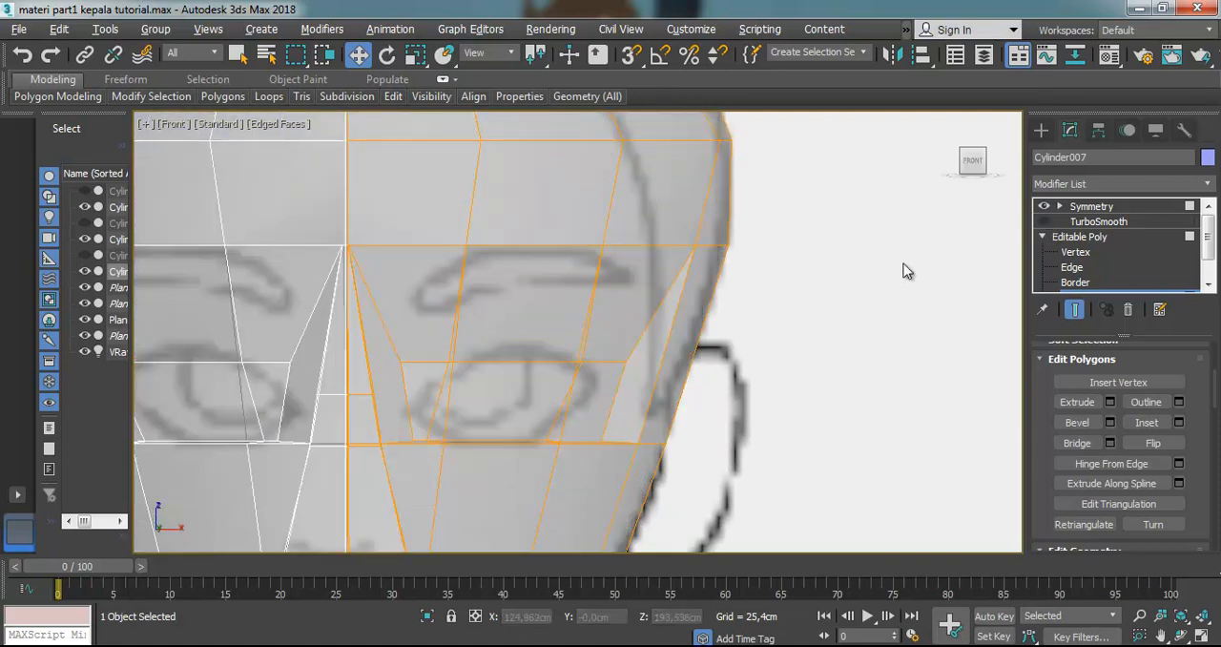
{"action": "left_click", "coordinate": [437, 395]}
{"action": "left_click", "coordinate": [474, 406]}
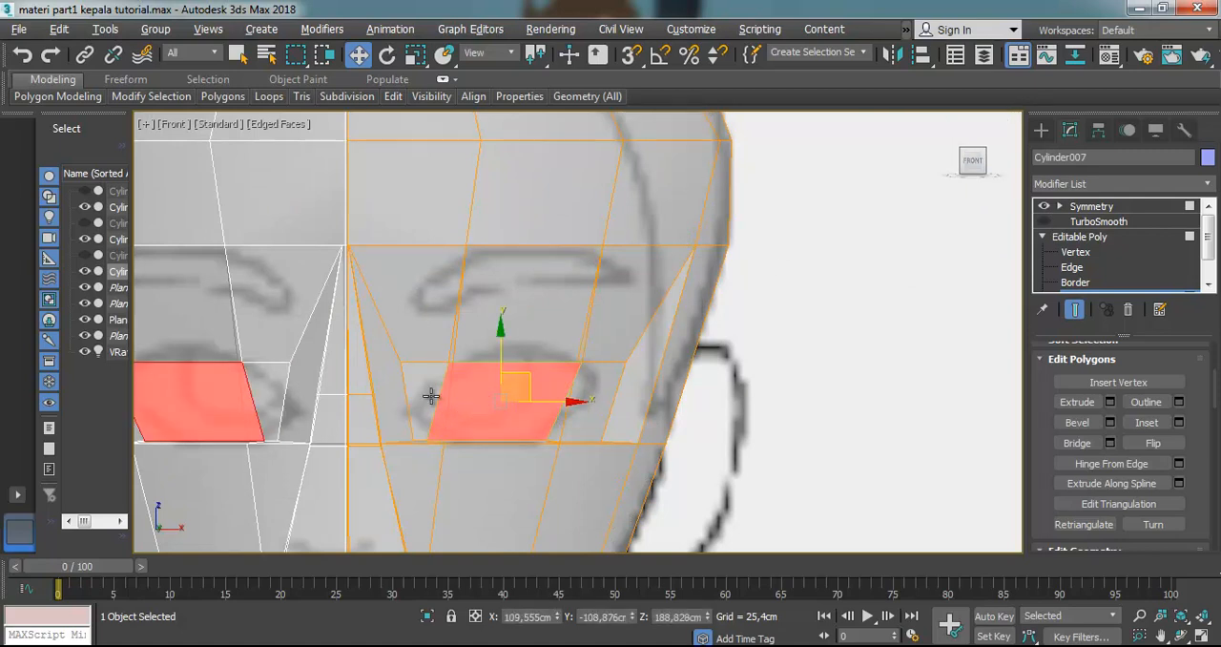
{"action": "left_click", "coordinate": [433, 394], "text": "ctrl"}
{"action": "left_click", "coordinate": [584, 391], "text": "ctrl"}
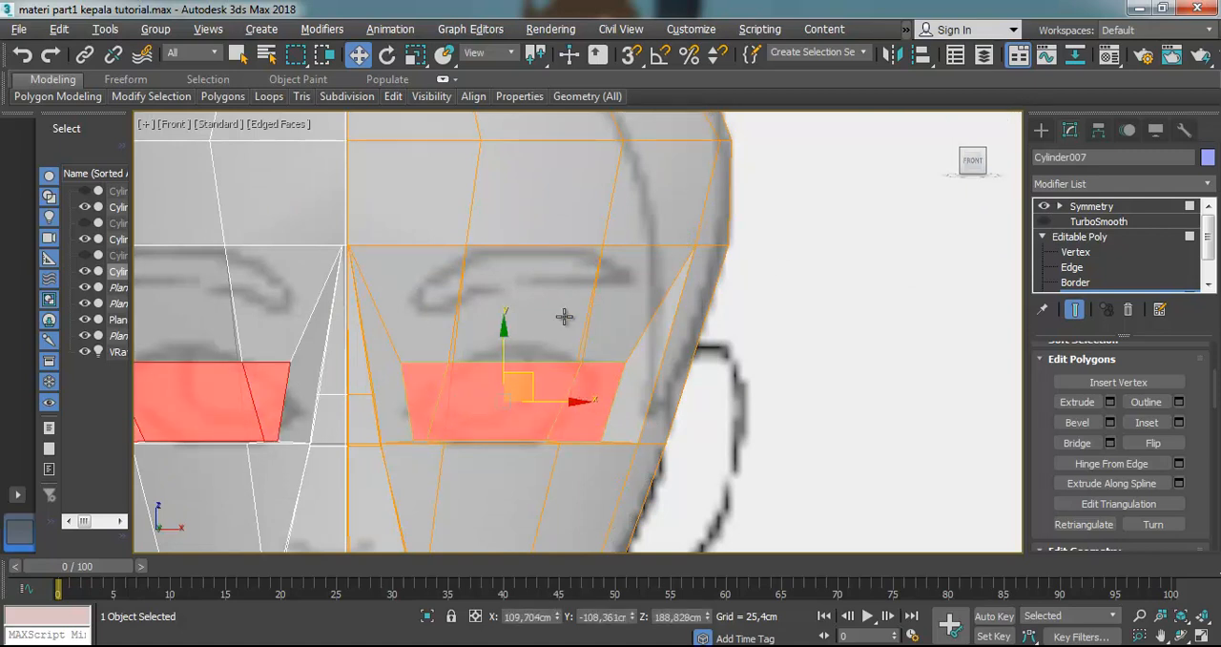
At Vertex level, move the upper lid's inner vertex and the upper inner-corner vertex down onto the reference eye outline
{"action": "left_click", "coordinate": [1075, 251]}
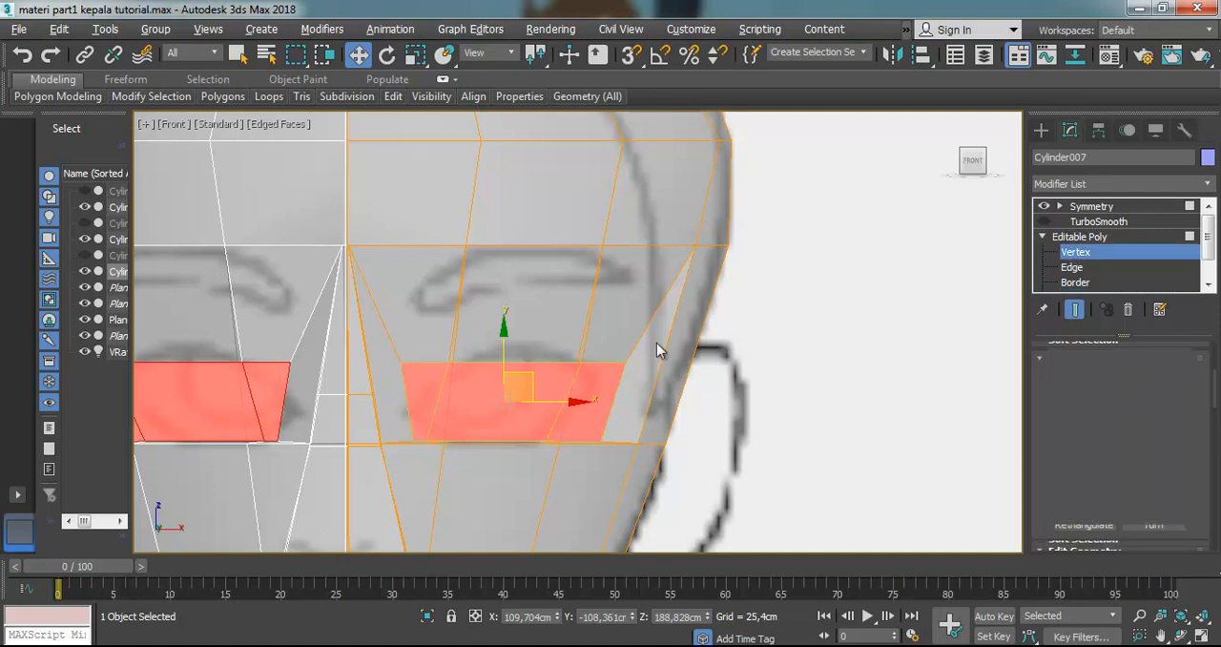
{"action": "scroll", "coordinate": [439, 363], "scroll_direction": "up", "scroll_amount": 2}
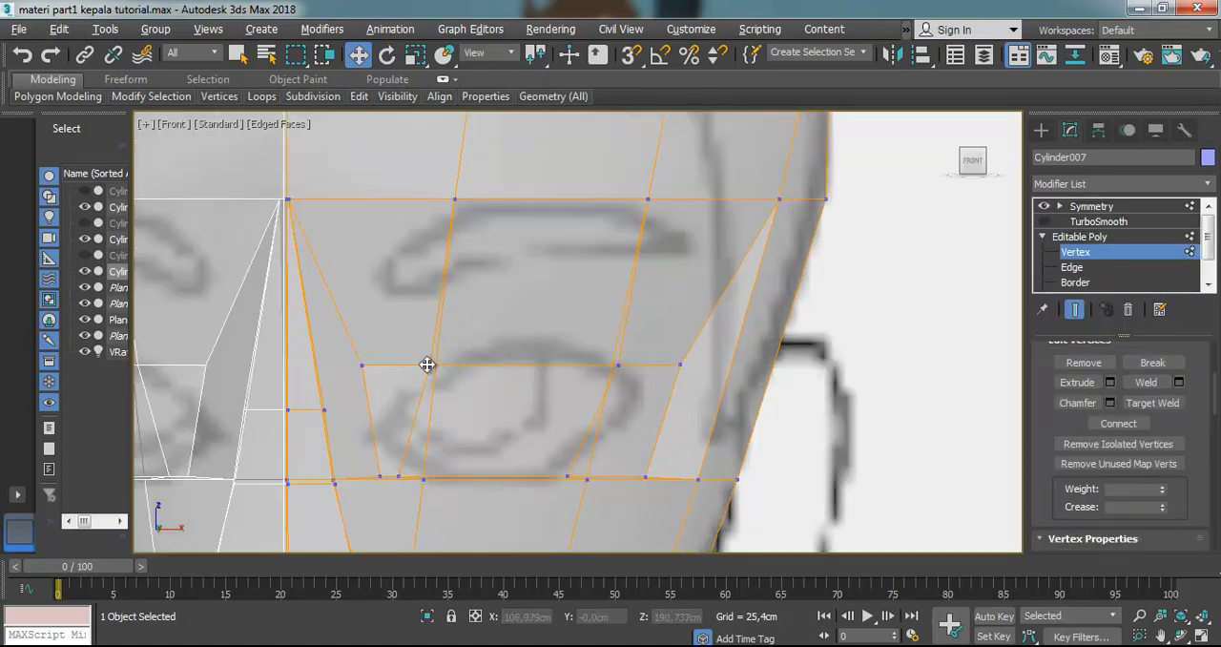
{"action": "left_click", "coordinate": [427, 365]}
{"action": "left_click_drag", "start_coordinate": [520, 339], "coordinate": [394, 389]}
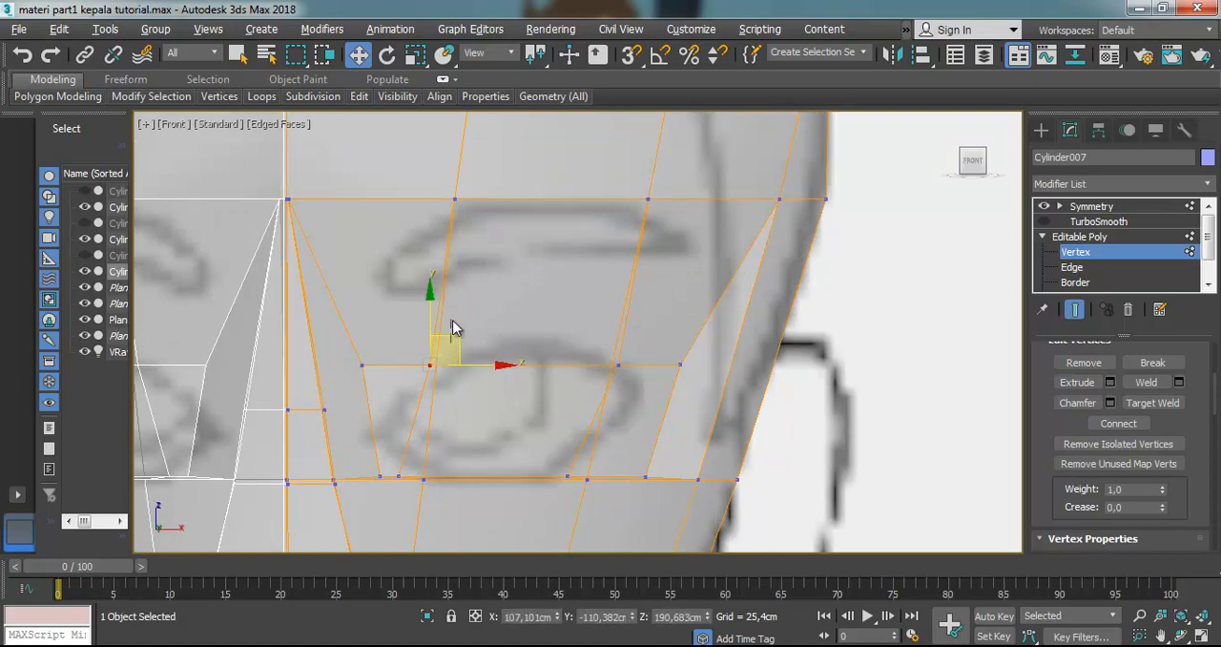
{"action": "left_click", "coordinate": [474, 343]}
{"action": "left_click", "coordinate": [427, 366]}
{"action": "left_click_drag", "start_coordinate": [446, 344], "coordinate": [434, 363]}
{"action": "left_click", "coordinate": [364, 368]}
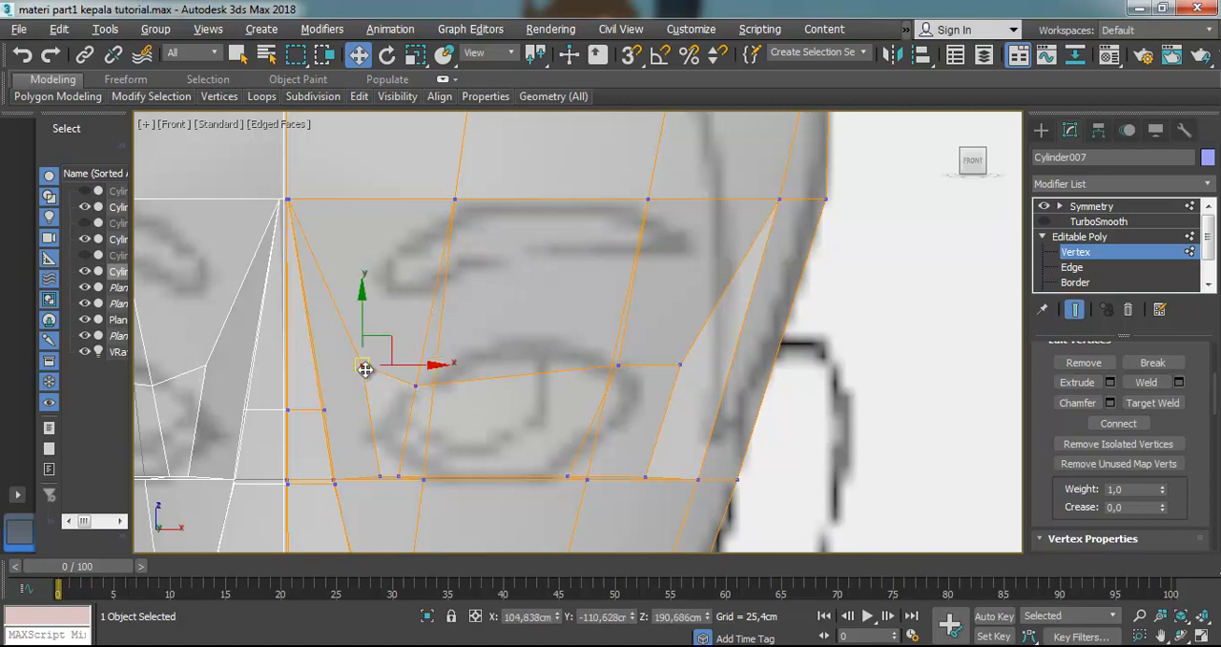
{"action": "left_click_drag", "start_coordinate": [383, 339], "coordinate": [391, 404]}
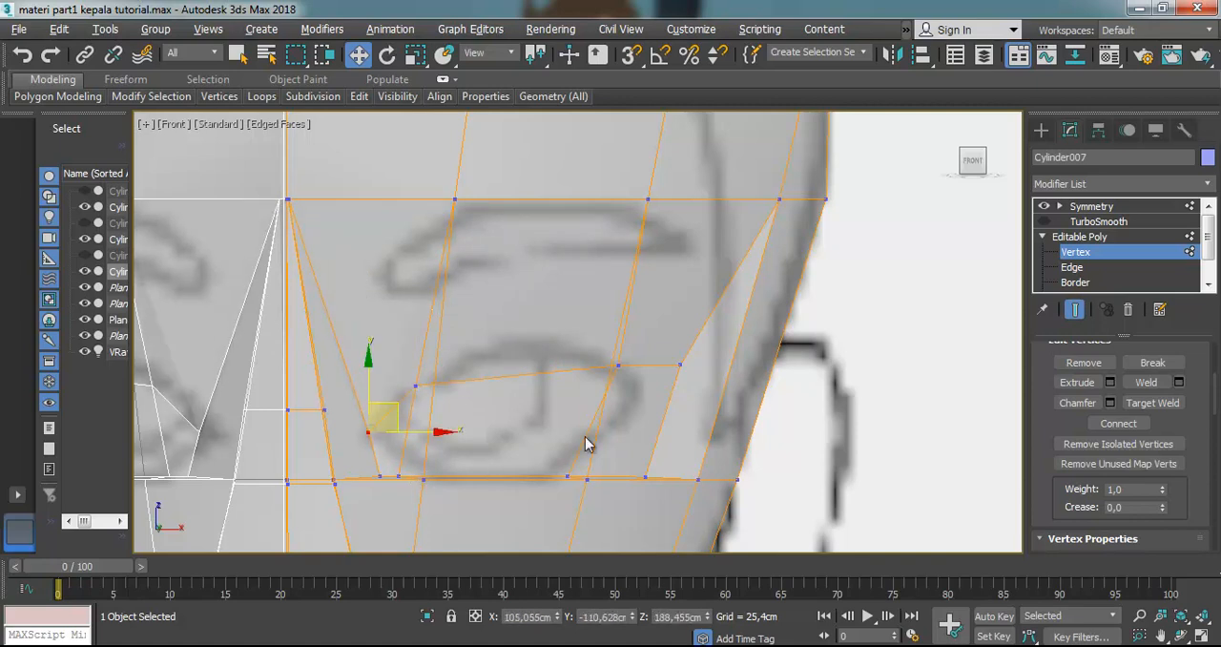
Raise the lower lid's outer vertex and the lower outer-corner vertex toward the reference eye outline
{"action": "left_click", "coordinate": [618, 369]}
{"action": "mouse_move", "coordinate": [646, 340]}
{"action": "left_mouse_down"}
{"action": "mouse_move", "coordinate": [553, 321]}
{"action": "mouse_move", "coordinate": [643, 354]}
{"action": "left_mouse_up"}
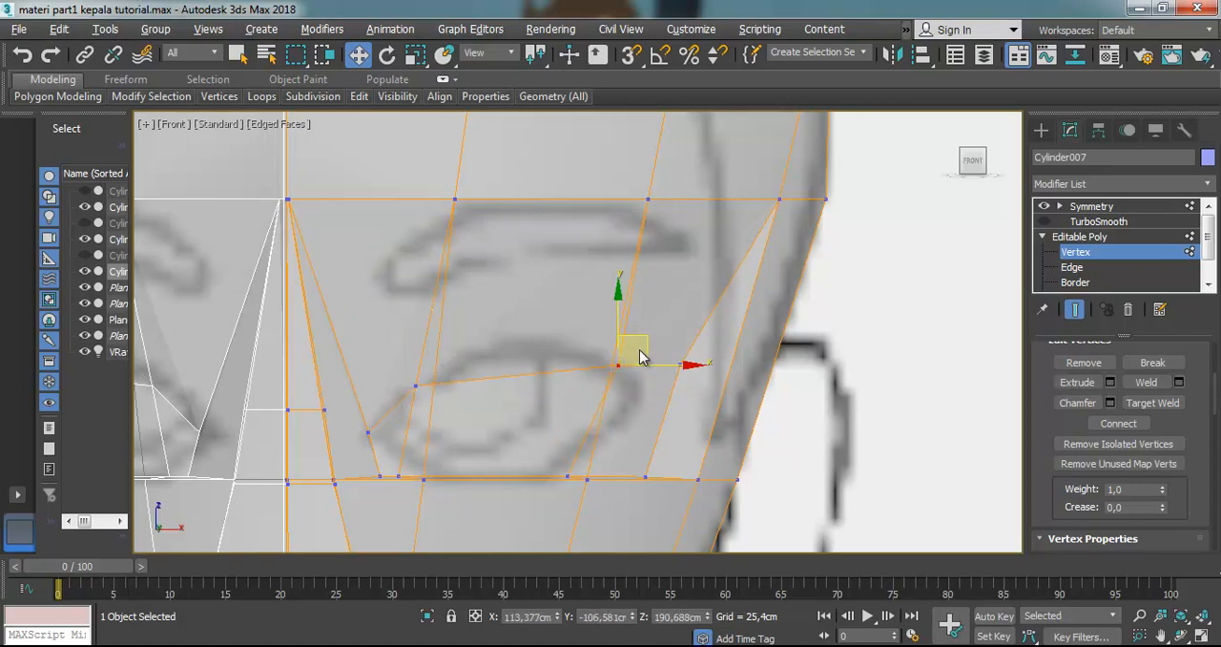
{"action": "left_click", "coordinate": [590, 478]}
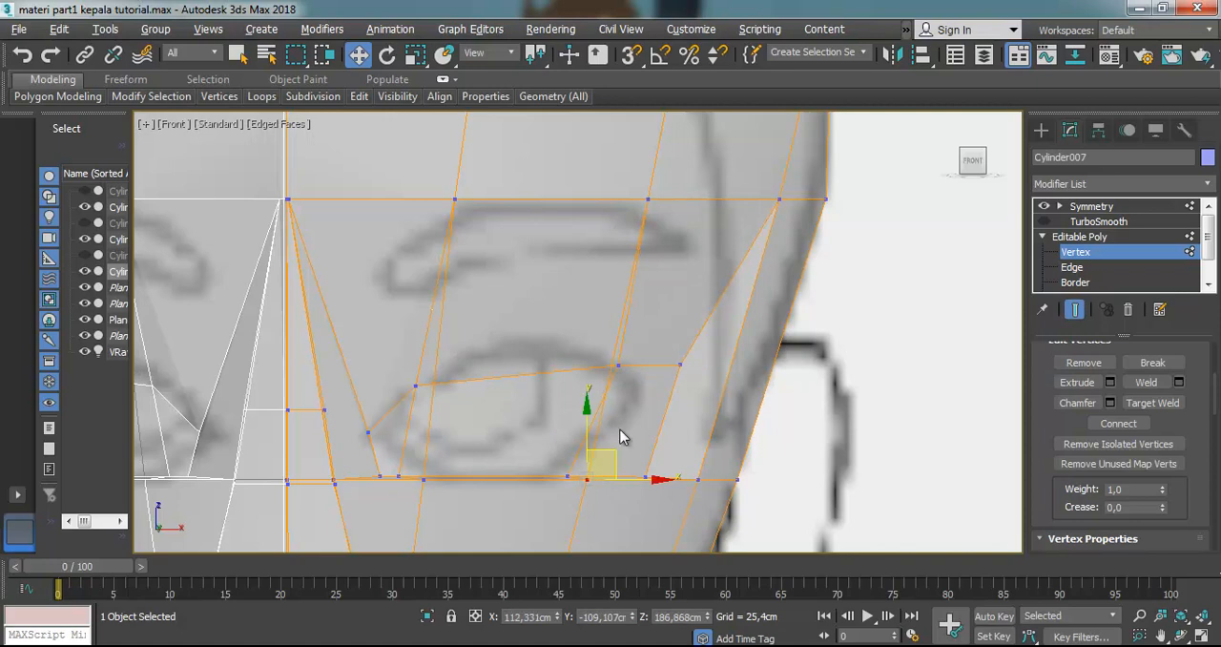
{"action": "left_click", "coordinate": [569, 477]}
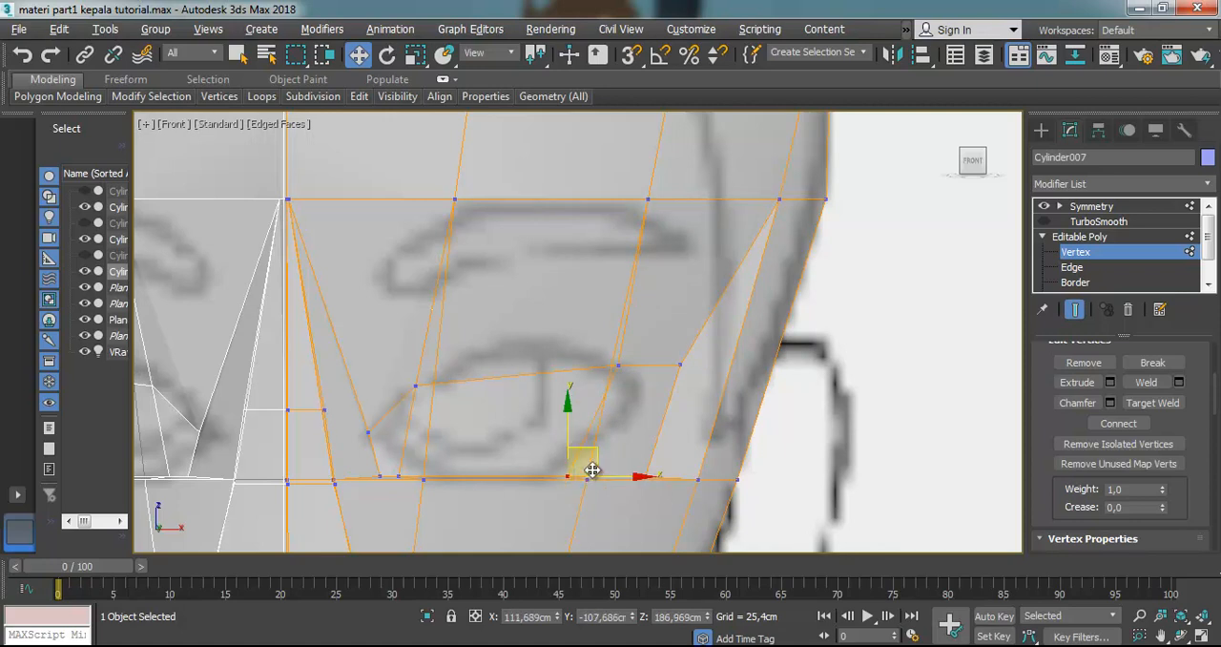
{"action": "key", "text": "alt+x"}
{"action": "left_click_drag", "start_coordinate": [587, 446], "coordinate": [597, 420]}
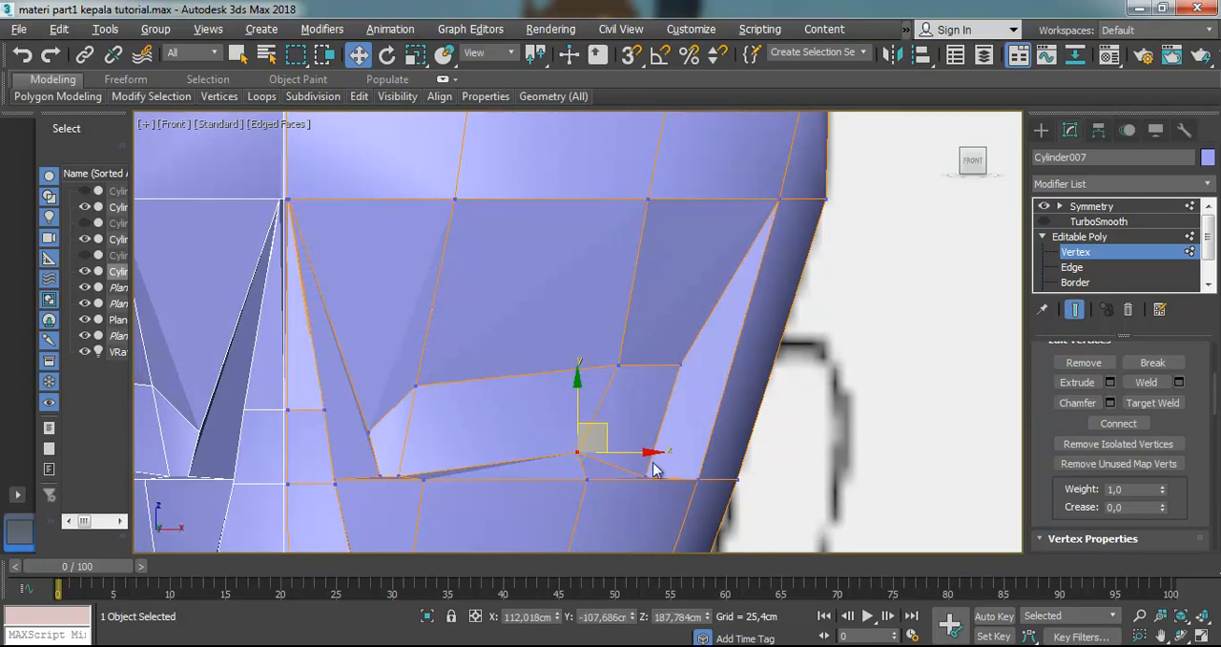
{"action": "left_click", "coordinate": [645, 477]}
{"action": "left_click_drag", "start_coordinate": [645, 475], "coordinate": [636, 412]}
With see-through on, pull the upper outer-corner vertex down and inward, and nudge the lower outer-corner vertex inward to the eye outline
{"action": "key", "text": "alt+x"}
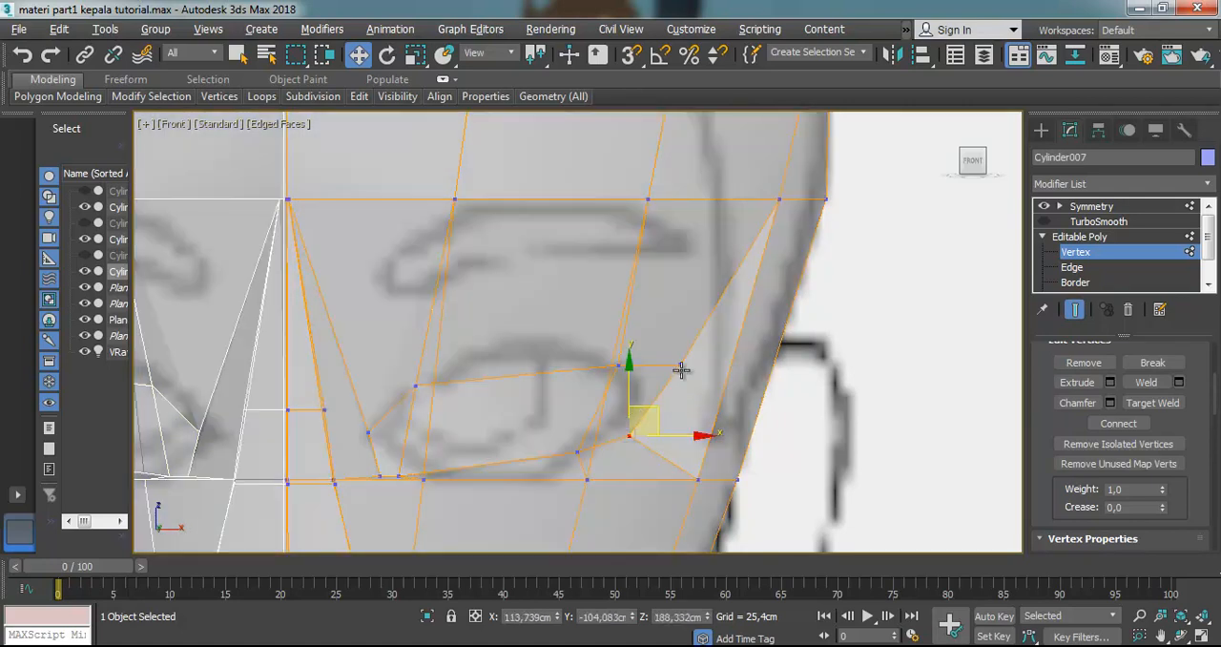
{"action": "left_click", "coordinate": [681, 369]}
{"action": "left_click_drag", "start_coordinate": [703, 348], "coordinate": [632, 404]}
{"action": "left_click", "coordinate": [630, 437]}
Move the lower lid's inner vertex outward and slightly up, and fit the two inner-corner vertices to the reference eye corner
{"action": "left_click", "coordinate": [400, 475]}
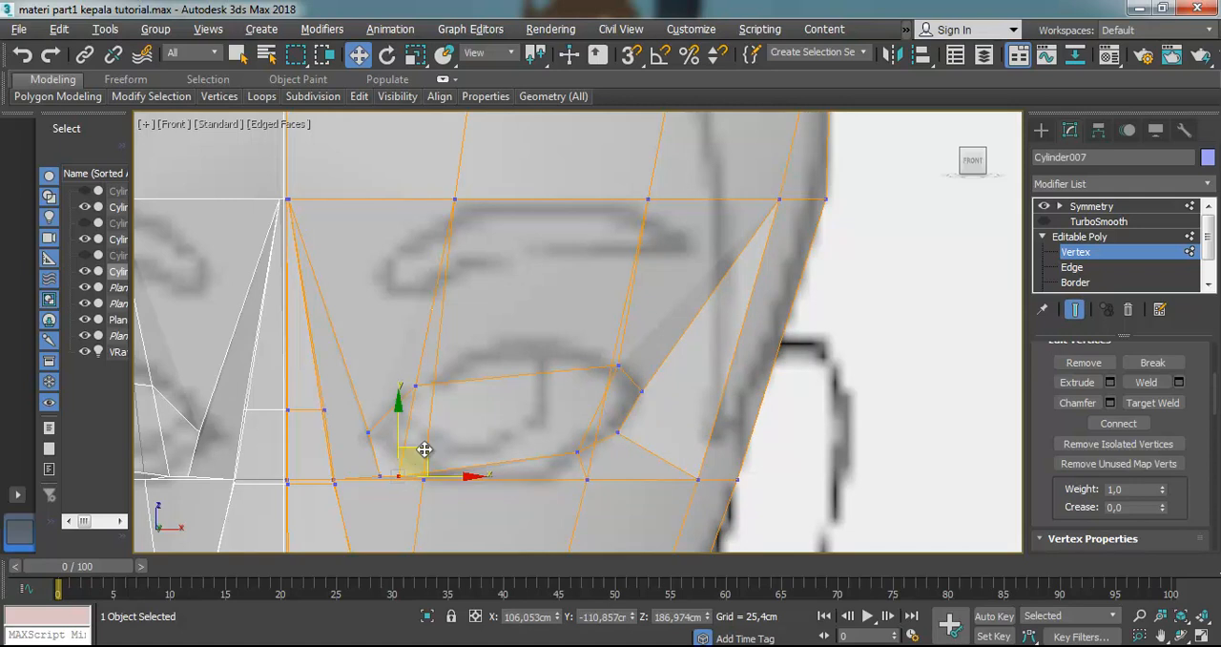
{"action": "left_click_drag", "start_coordinate": [420, 460], "coordinate": [417, 392]}
{"action": "left_click", "coordinate": [371, 431]}
{"action": "left_click", "coordinate": [378, 455]}
{"action": "left_click_drag", "start_coordinate": [386, 428], "coordinate": [381, 411]}
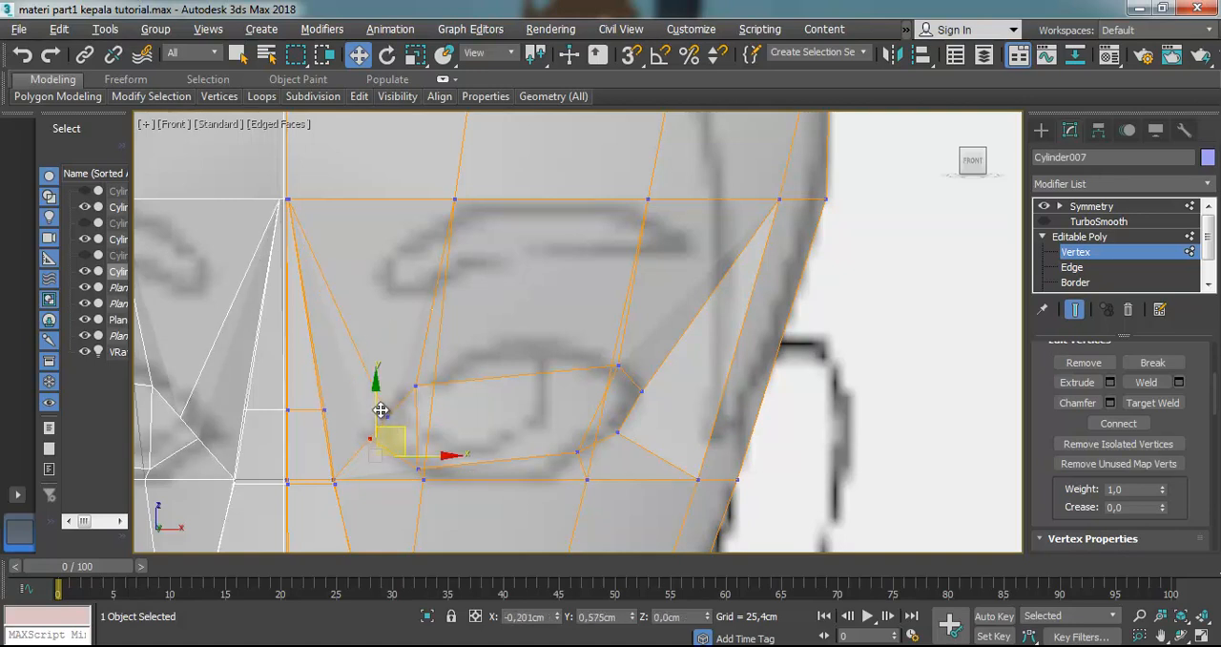
With see-through off, move the two cheek vertices directly below the eye down, away from the lower lid
{"action": "key", "text": "alt+x"}
{"action": "left_click", "coordinate": [418, 468]}
{"action": "left_click_drag", "start_coordinate": [419, 468], "coordinate": [424, 483]}
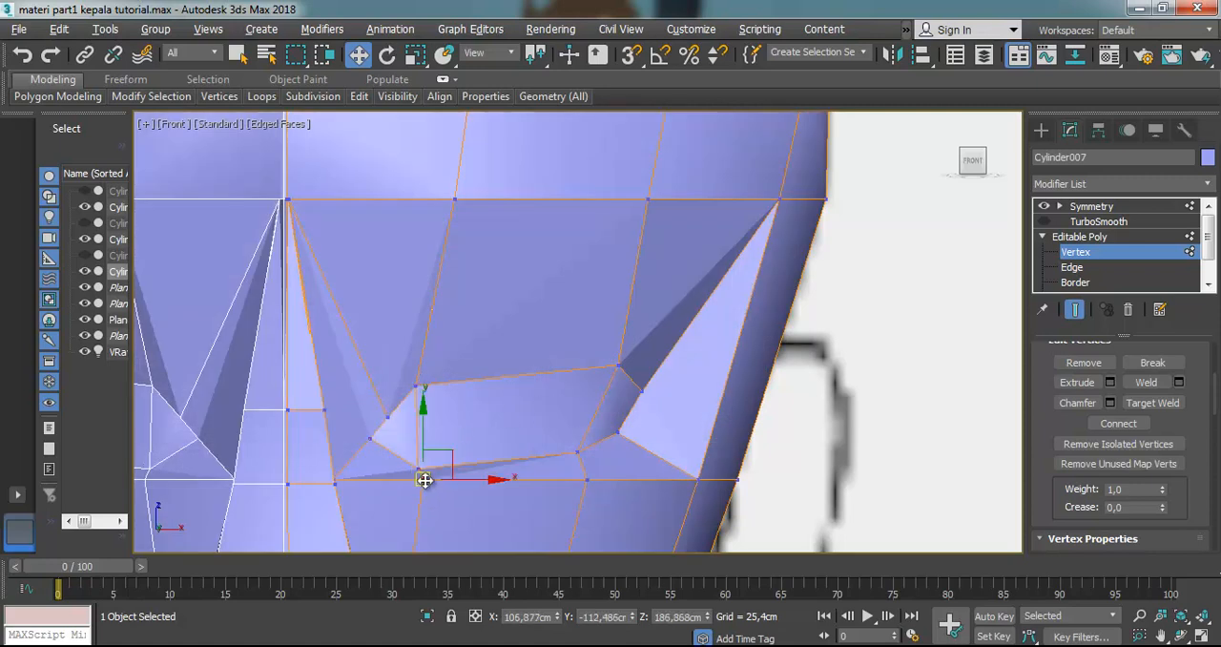
{"action": "key", "text": "ctrl+z"}
{"action": "left_click", "coordinate": [586, 480]}
{"action": "left_click_drag", "start_coordinate": [585, 436], "coordinate": [598, 478]}
{"action": "left_click", "coordinate": [452, 370]}
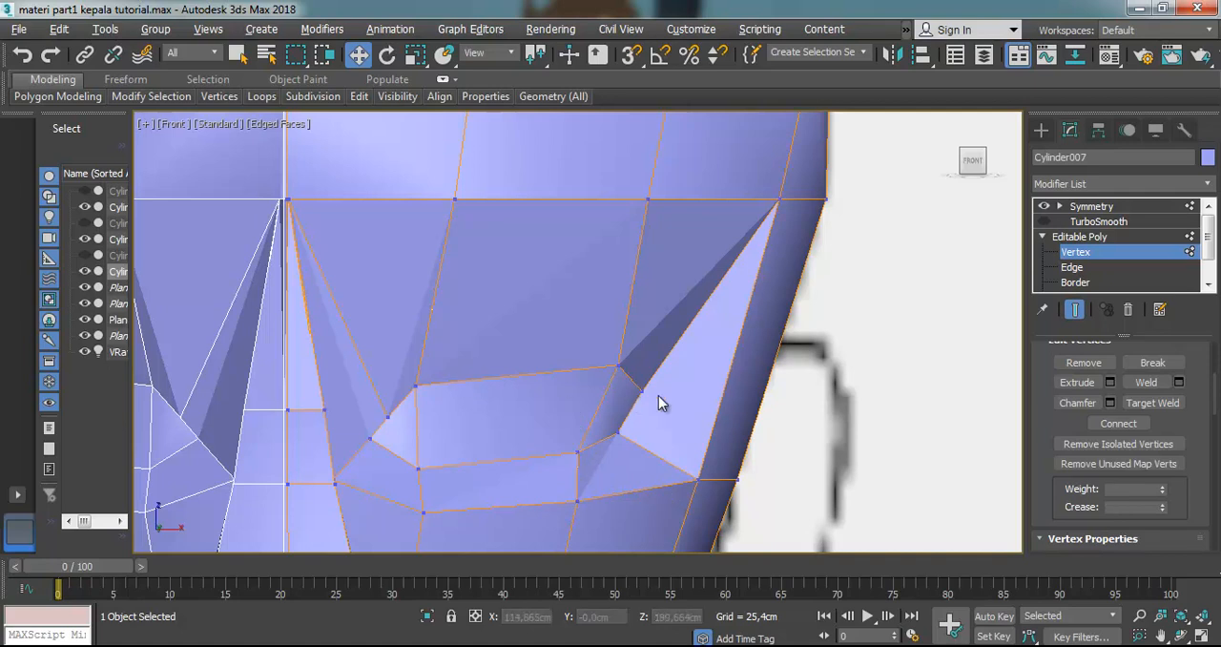
Nudge the upper outer-corner vertex of the eye slightly outward and down, and clear the selection
{"action": "left_click", "coordinate": [643, 392]}
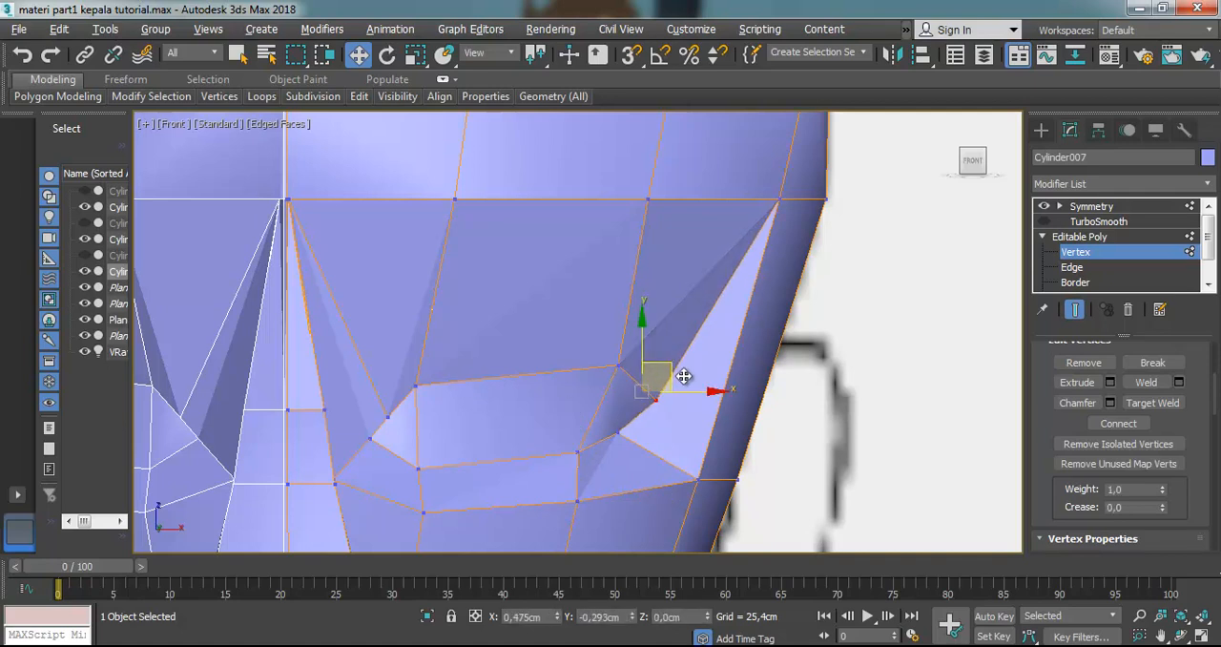
{"action": "left_click", "coordinate": [691, 419]}
{"action": "scroll", "coordinate": [690, 419], "scroll_direction": "down", "scroll_amount": 5}
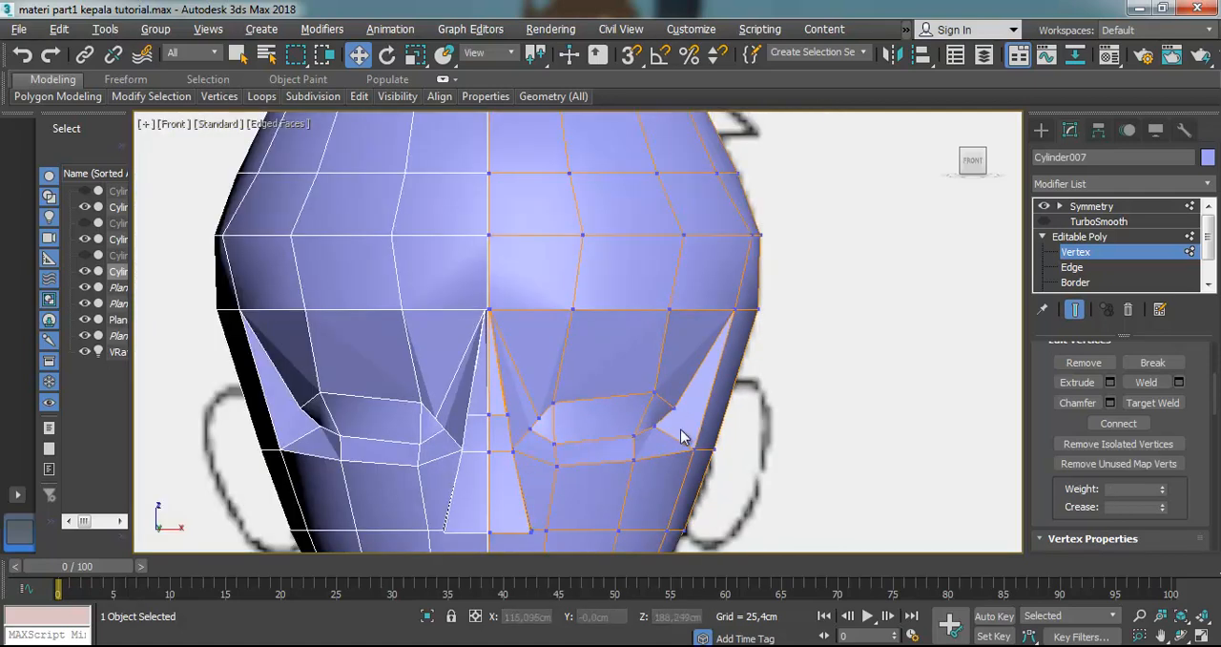
Check the eye area from an angled view with TurboSmooth switched on and off
{"action": "scroll", "coordinate": [681, 428], "scroll_direction": "up", "scroll_amount": 5}
{"action": "left_click", "coordinate": [1180, 635]}
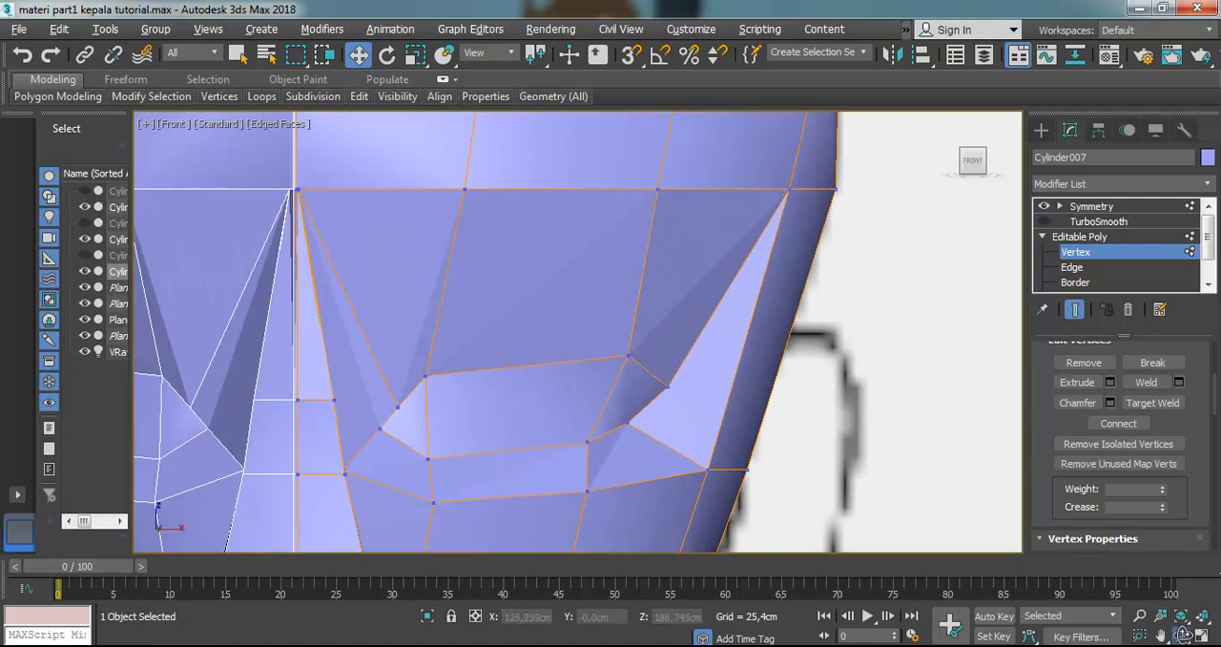
{"action": "left_click_drag", "start_coordinate": [546, 383], "coordinate": [583, 349]}
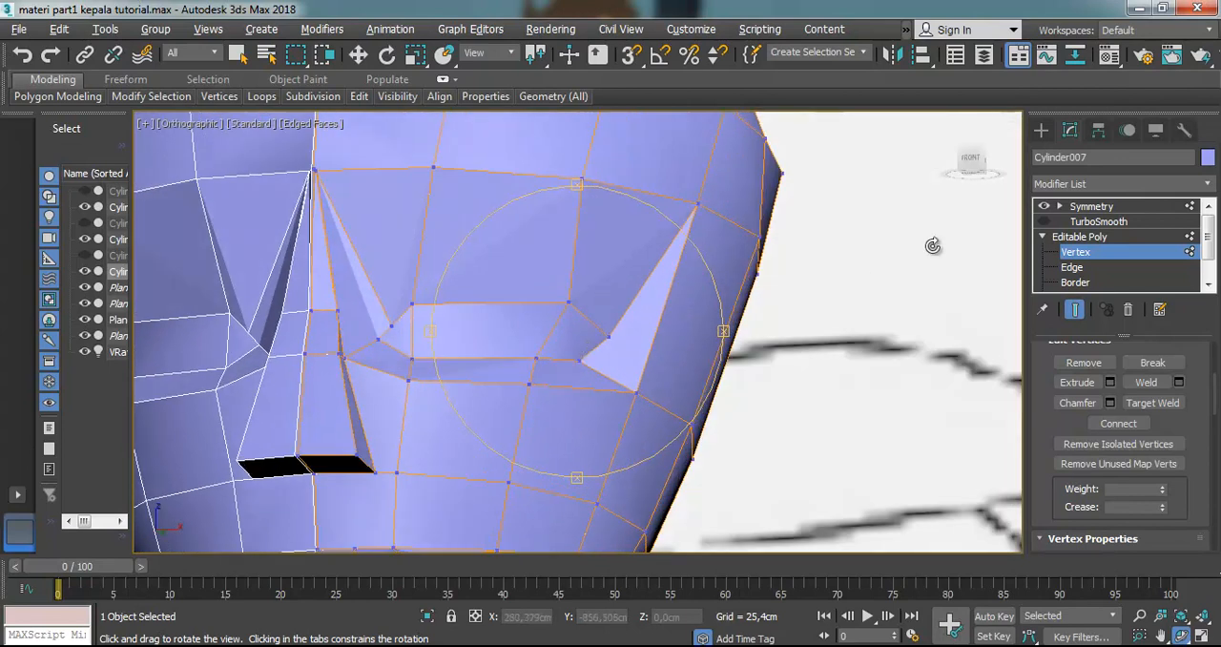
{"action": "left_click", "coordinate": [1045, 221]}
{"action": "left_click", "coordinate": [1046, 221]}
{"action": "left_click", "coordinate": [1046, 221]}
{"action": "left_click", "coordinate": [1045, 221]}
{"action": "left_click_drag", "start_coordinate": [533, 256], "coordinate": [566, 327]}
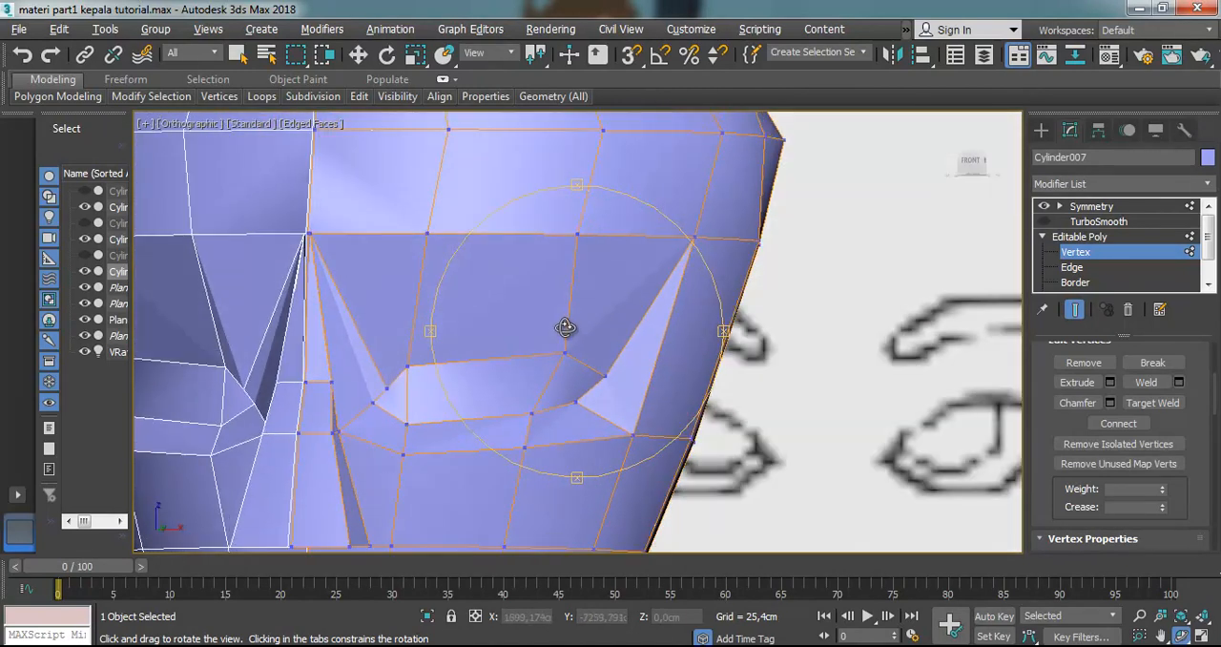
In the front view, cut a new vertical edge from the brow edge through the middle of both eyelids to the cheek edge below
{"action": "key", "text": "f"}
{"action": "key", "text": "z"}
{"action": "scroll", "coordinate": [598, 308], "scroll_direction": "up", "scroll_amount": 6}
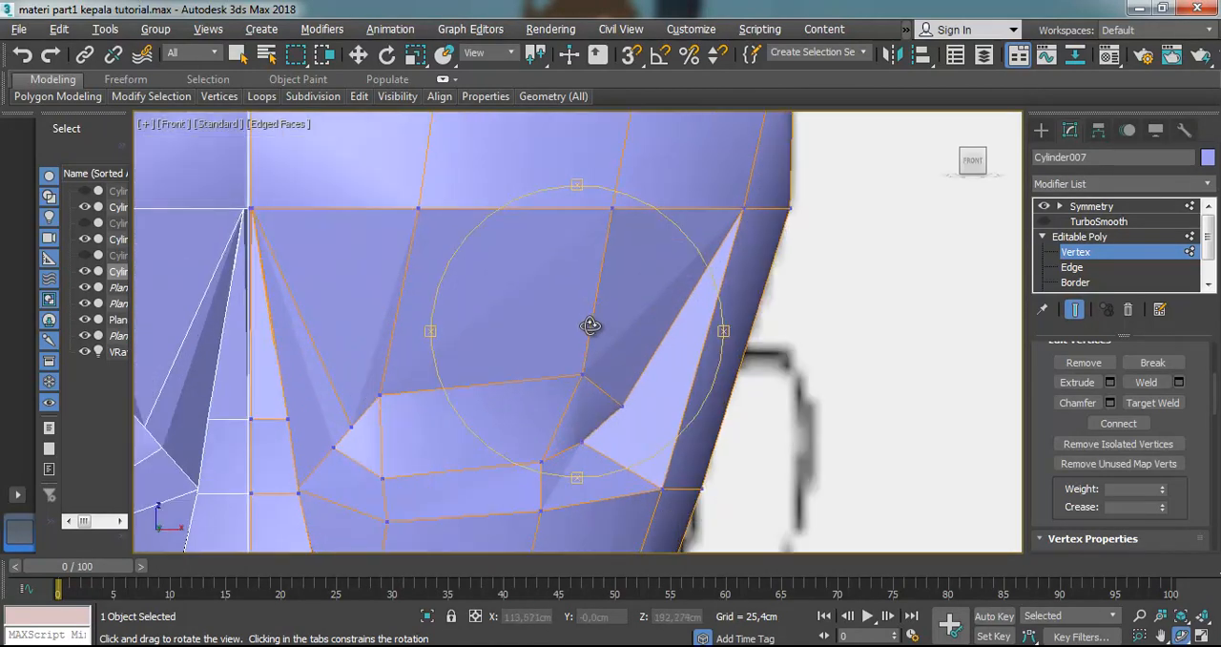
{"action": "key", "text": "alt+x"}
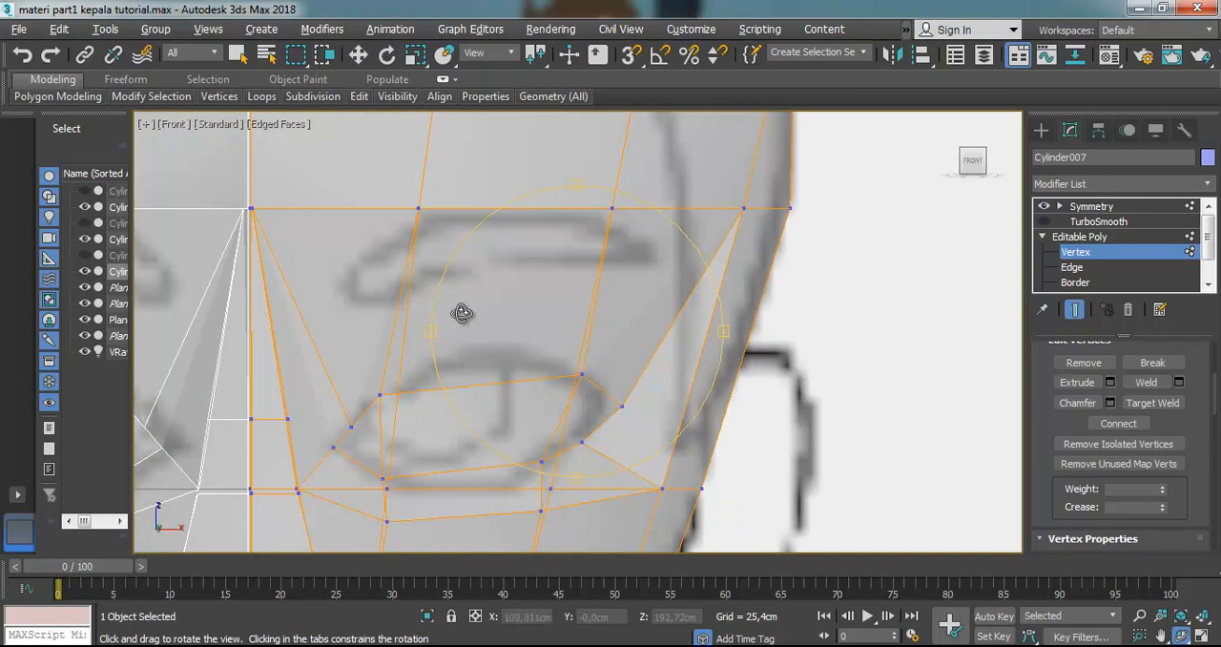
{"action": "key", "text": "alt+x"}
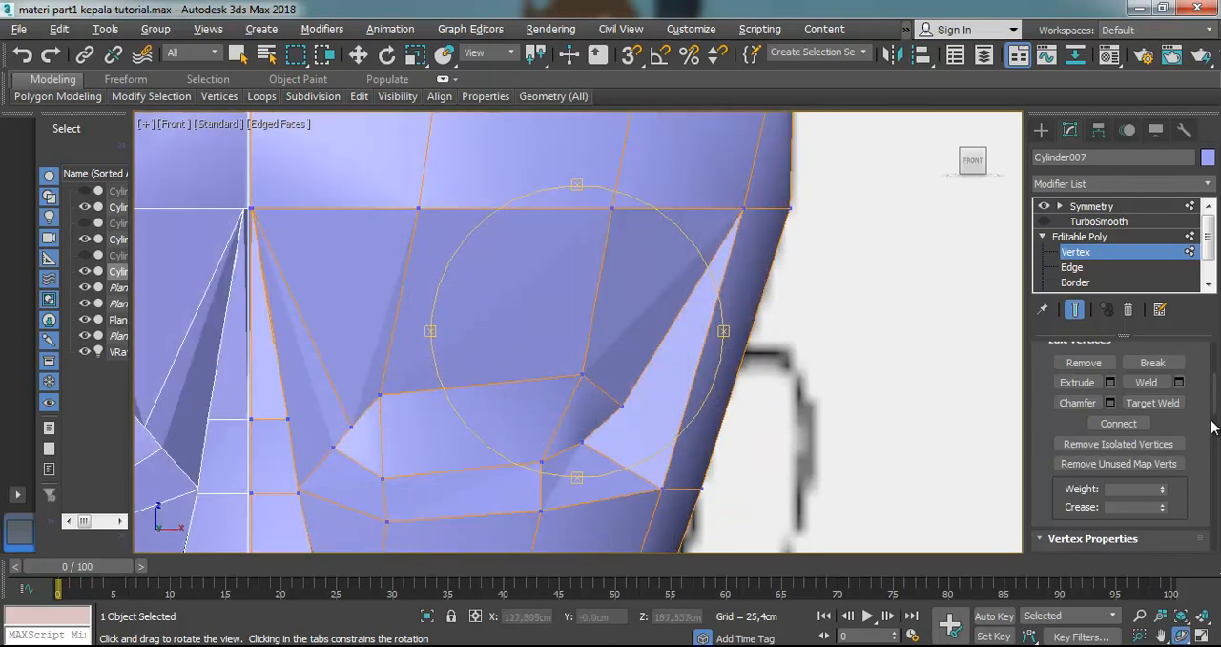
{"action": "scroll", "coordinate": [1173, 429], "scroll_direction": "down", "scroll_amount": 5}
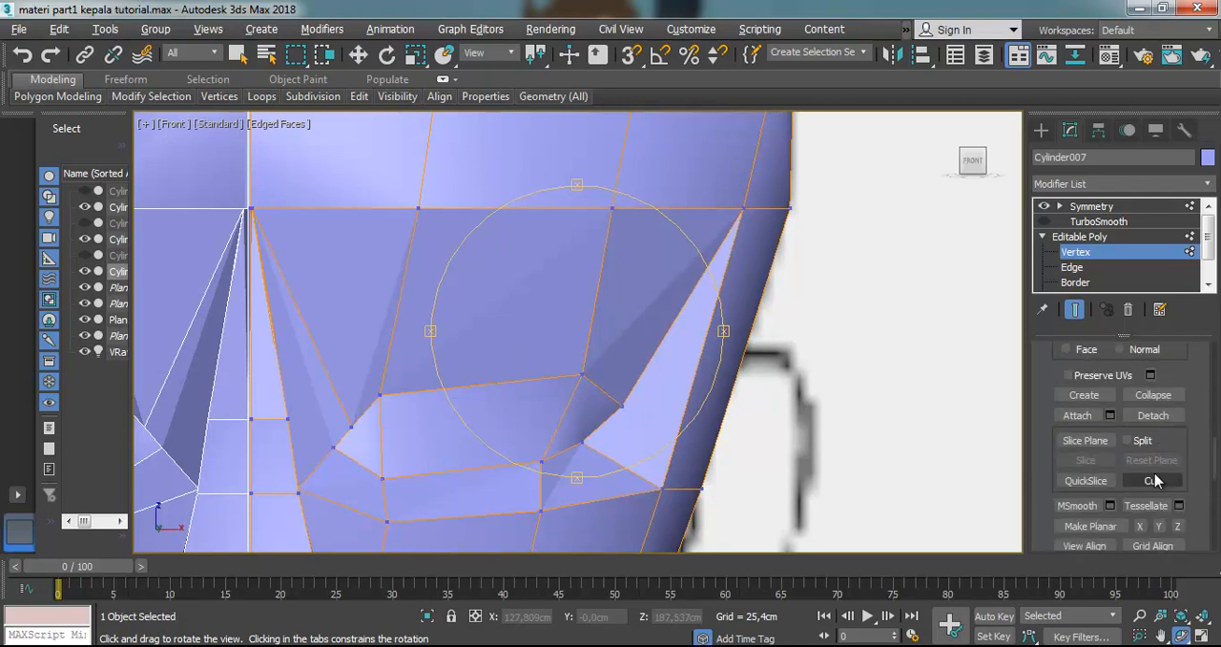
{"action": "left_click", "coordinate": [513, 209]}
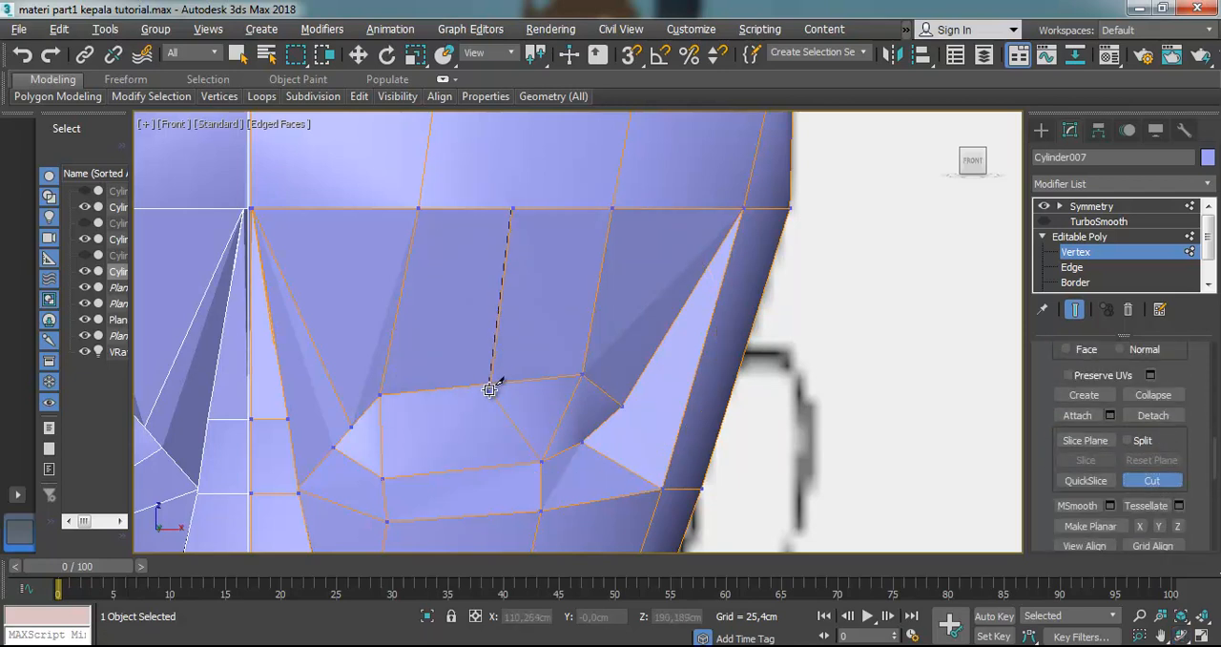
{"action": "left_click", "coordinate": [488, 385]}
{"action": "left_click", "coordinate": [471, 469]}
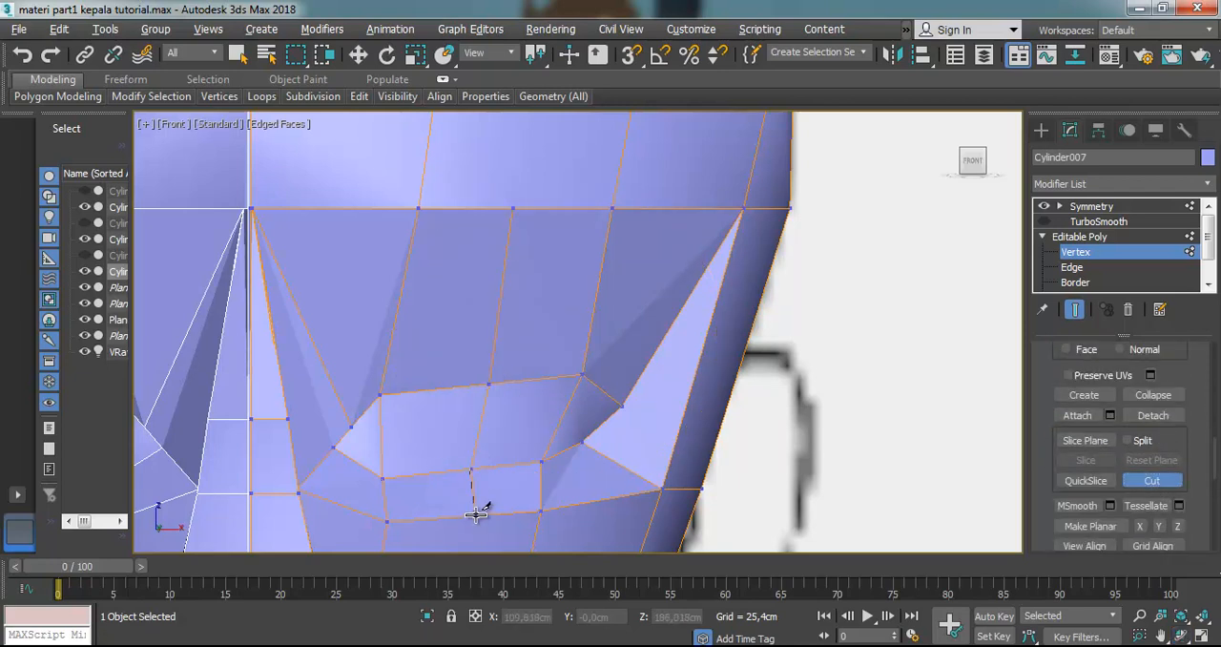
{"action": "left_click", "coordinate": [477, 515]}
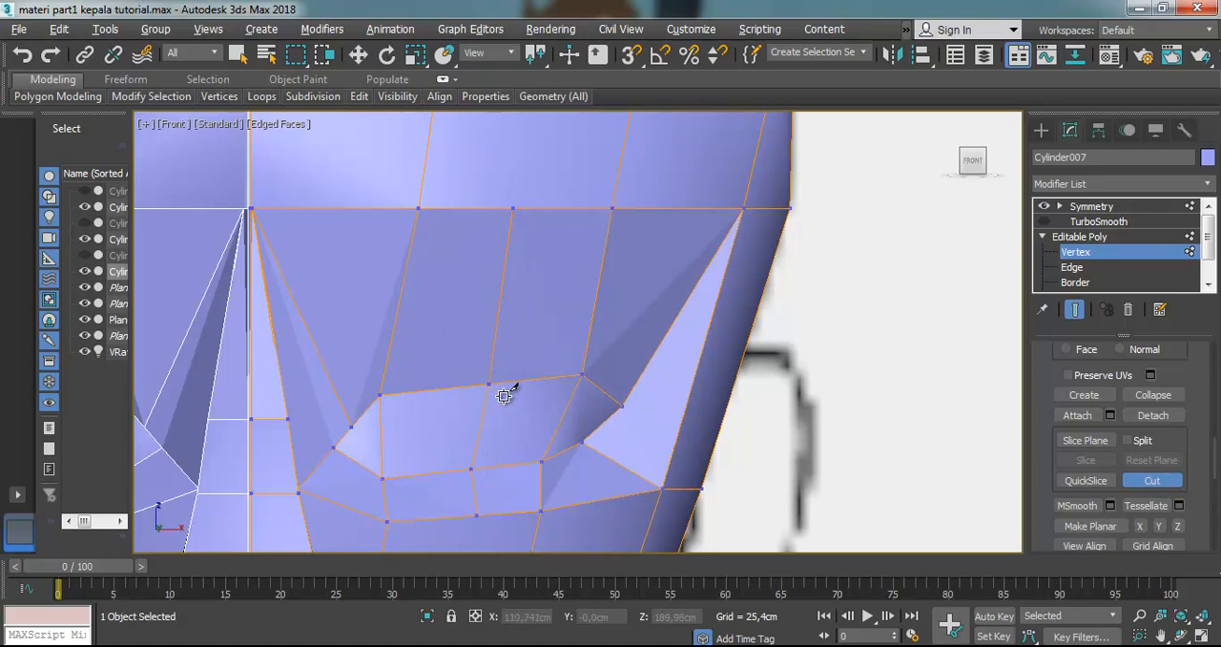
{"action": "left_click", "coordinate": [358, 56]}
With see-through on, raise the new middle vertex of the upper eyelid to the top of the reference eye outline
{"action": "key", "text": "alt+x"}
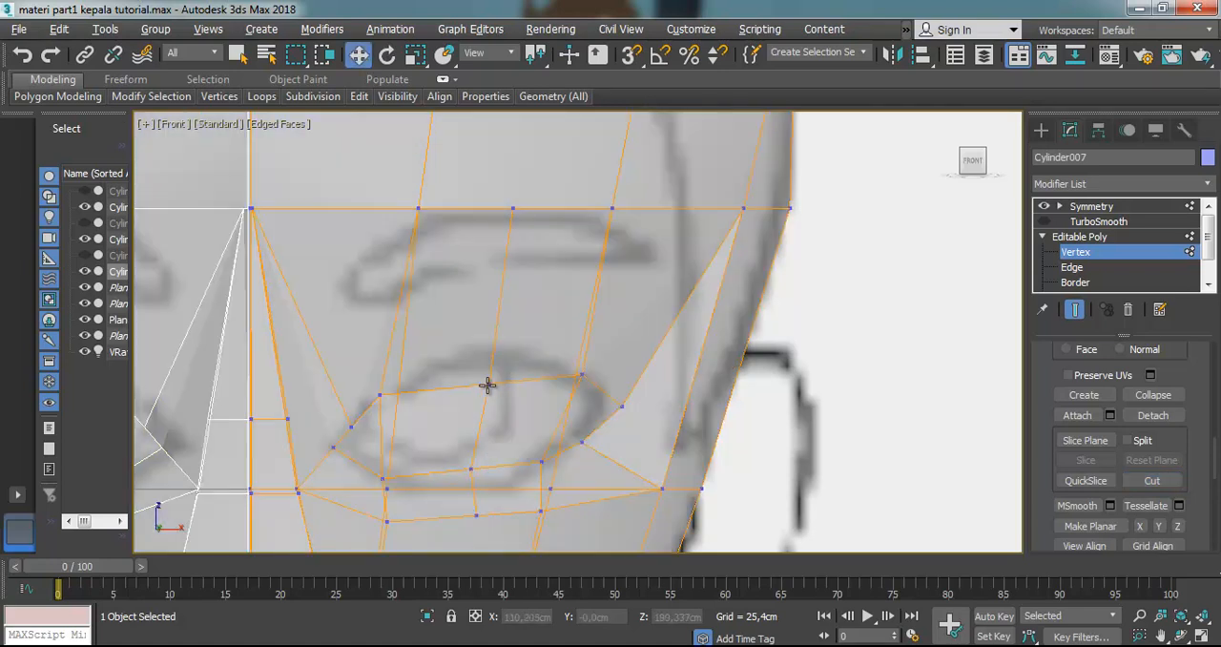
{"action": "left_click", "coordinate": [489, 385]}
{"action": "left_click_drag", "start_coordinate": [503, 360], "coordinate": [501, 323]}
{"action": "key", "text": "alt+x"}
{"action": "key", "text": "alt+x"}
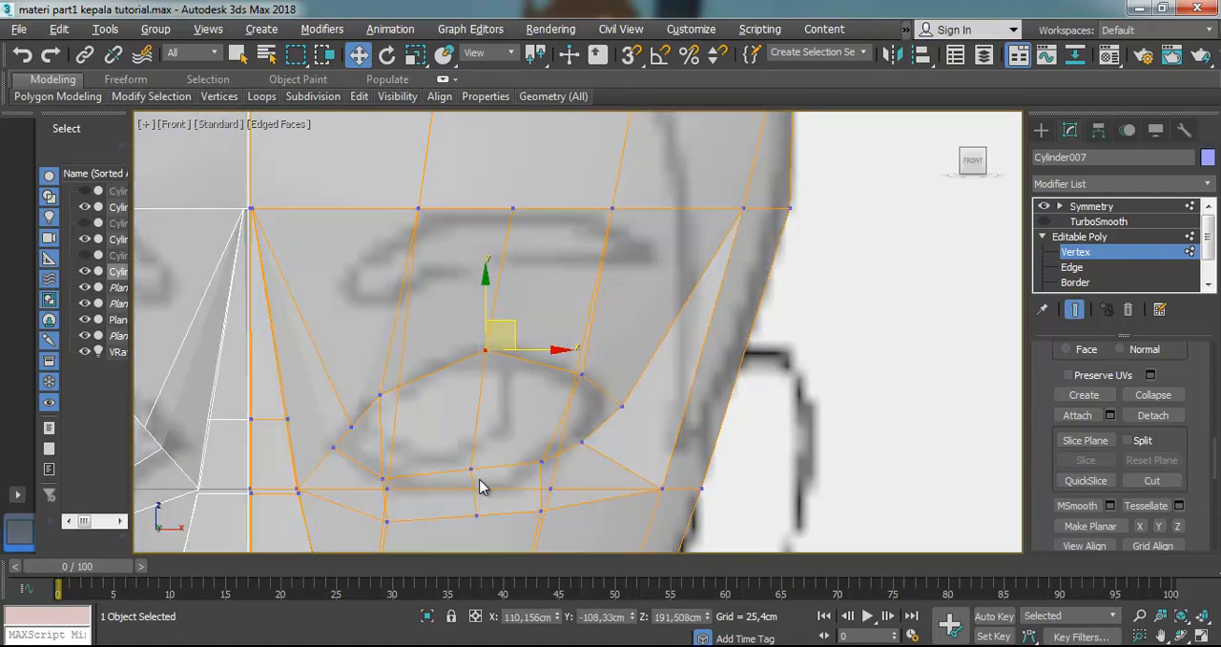
Lower the new middle vertex of the lower lid to the reference outline, and move the two cheek vertices below it down
{"action": "left_click", "coordinate": [473, 471]}
{"action": "left_click_drag", "start_coordinate": [472, 439], "coordinate": [476, 509]}
{"action": "left_click", "coordinate": [542, 512]}
{"action": "left_click_drag", "start_coordinate": [540, 467], "coordinate": [542, 500]}
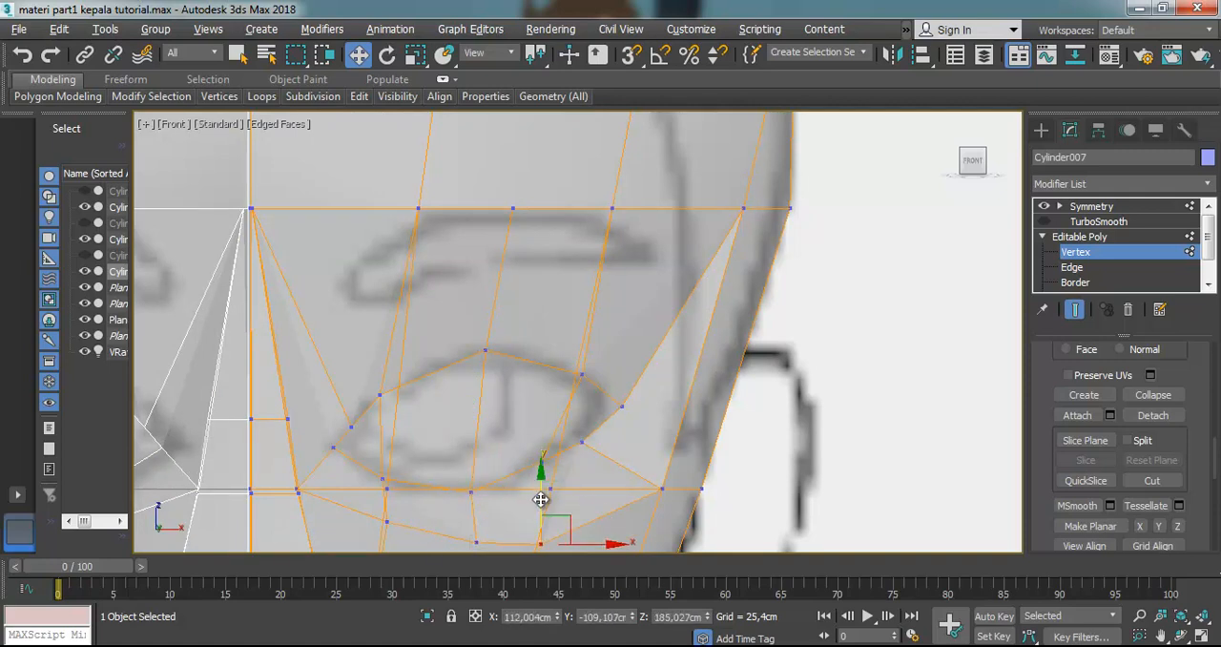
{"action": "key", "text": "alt+x"}
{"action": "scroll", "coordinate": [442, 489], "scroll_direction": "down", "scroll_amount": 3}
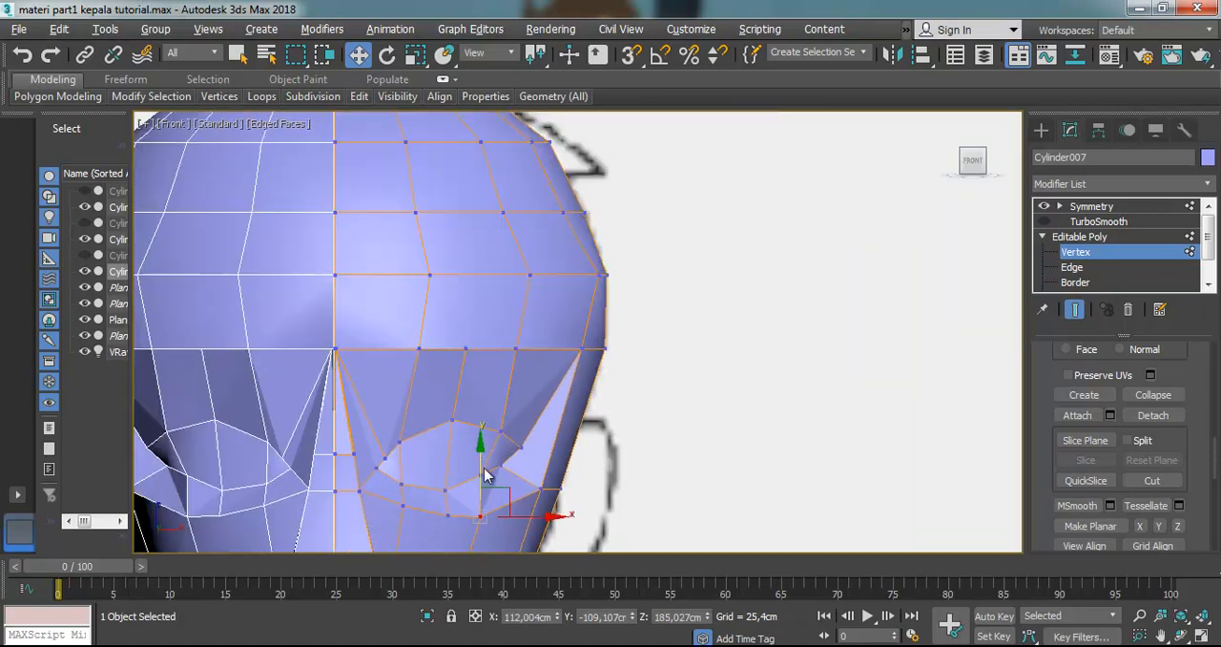
{"action": "scroll", "coordinate": [486, 473], "scroll_direction": "up", "scroll_amount": 2}
{"action": "left_click", "coordinate": [515, 474]}
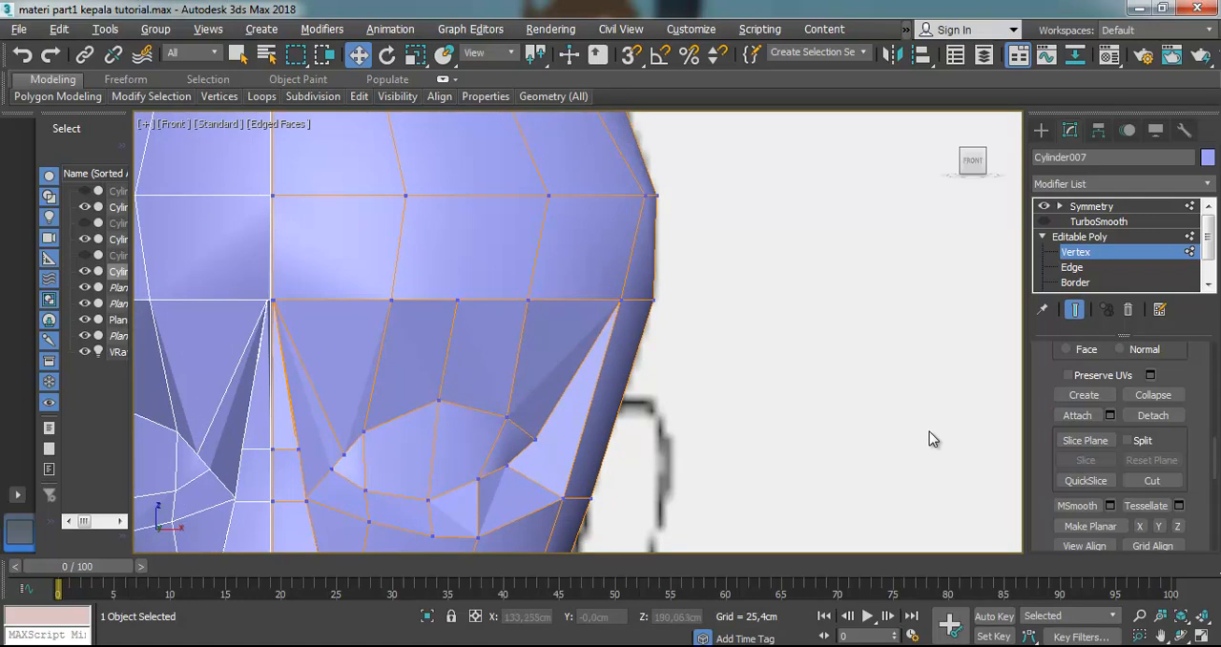
Cut a new edge from the upper outer-corner vertex of the eye outward across the adjacent temple edges
{"action": "left_click", "coordinate": [1151, 479]}
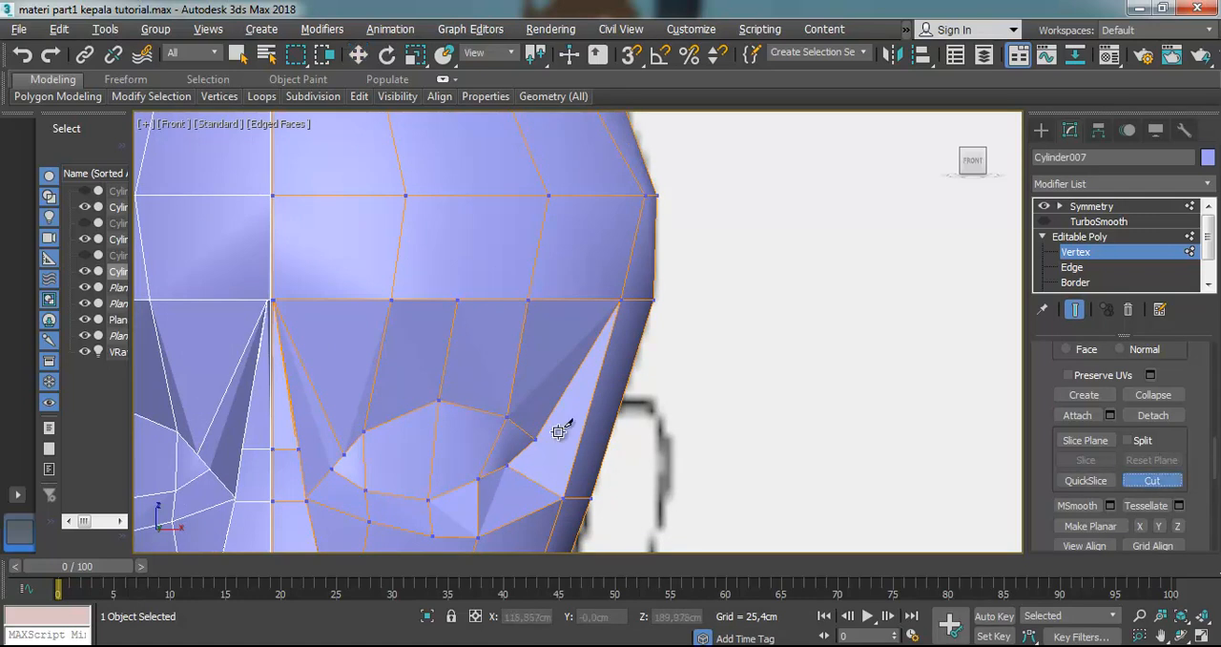
{"action": "left_click", "coordinate": [607, 441]}
{"action": "left_click", "coordinate": [1183, 636]}
{"action": "mouse_move", "coordinate": [477, 403]}
{"action": "left_mouse_down"}
{"action": "mouse_move", "coordinate": [496, 409]}
{"action": "mouse_move", "coordinate": [455, 412]}
{"action": "left_mouse_up"}
{"action": "left_click", "coordinate": [358, 54]}
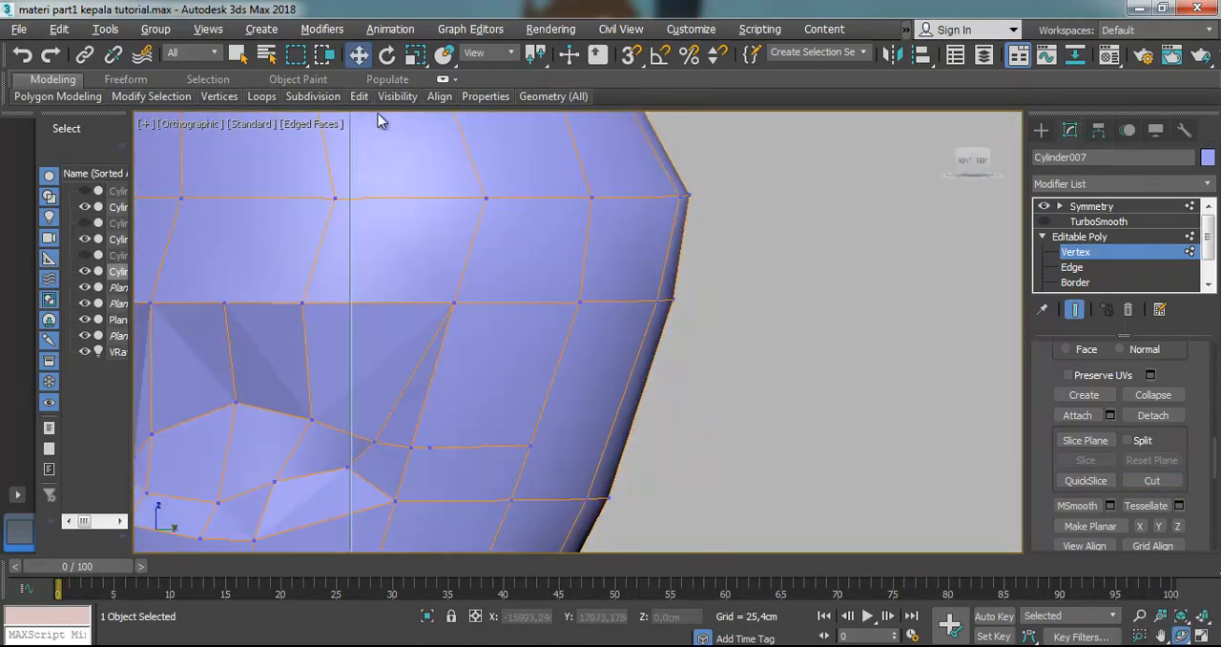
Try to move the first new cut vertex beside the eye's outer corner outward along the X axis
{"action": "left_click", "coordinate": [410, 446]}
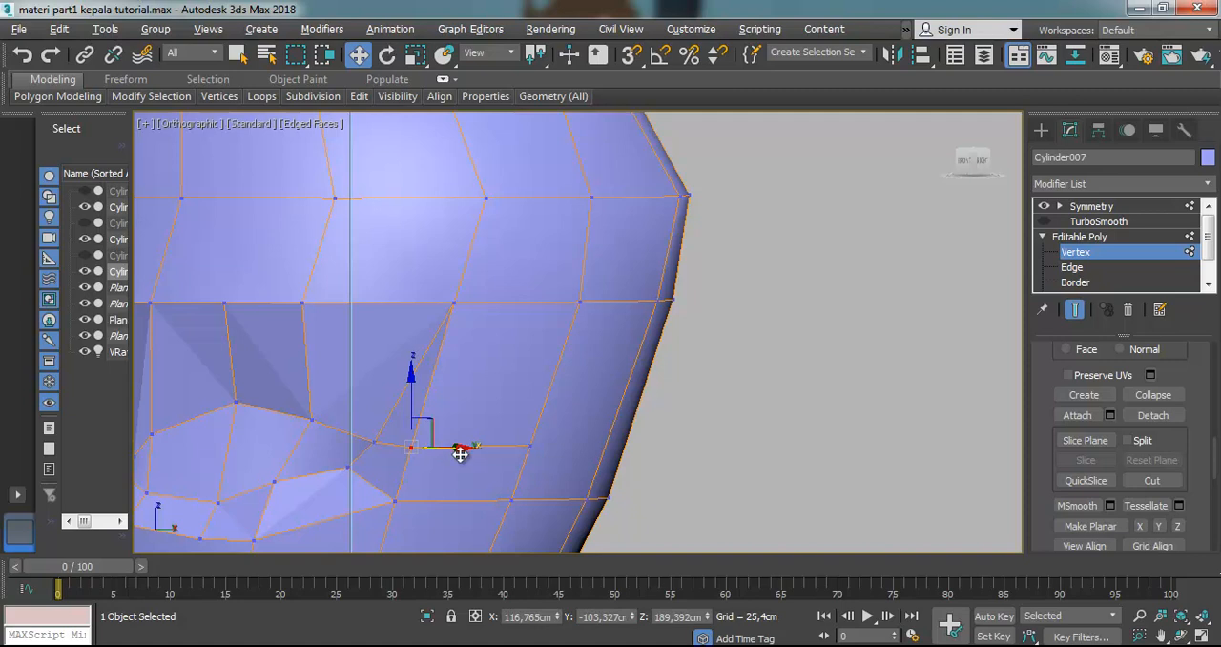
{"action": "left_click_drag", "start_coordinate": [466, 450], "coordinate": [516, 451]}
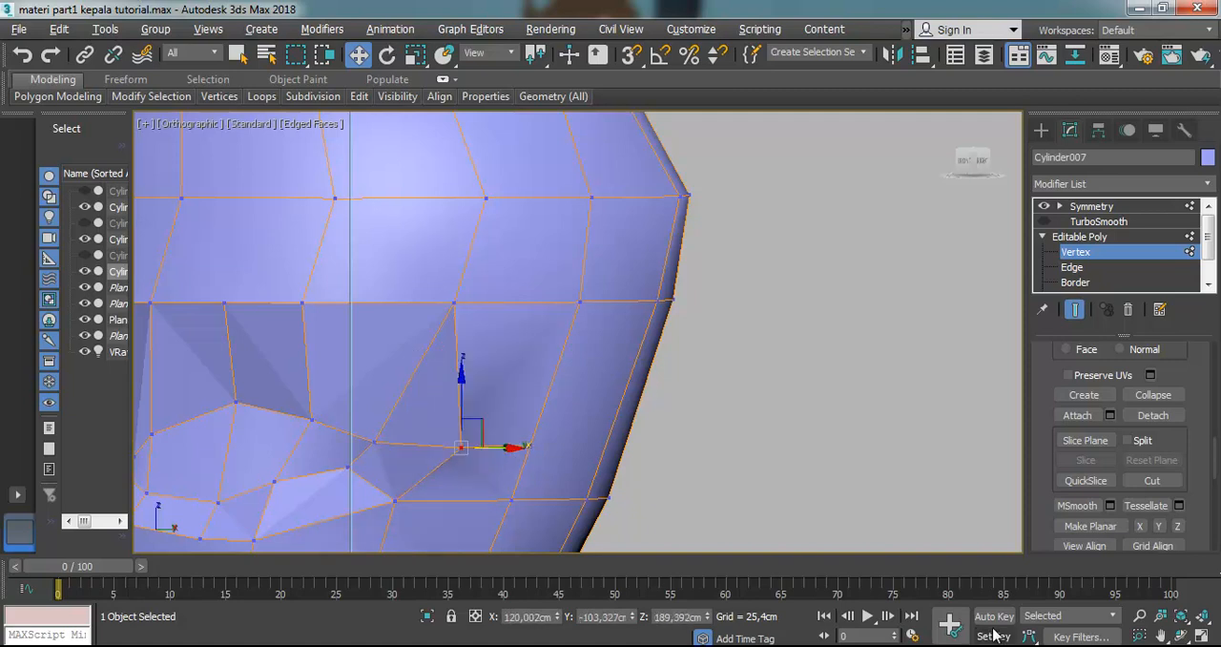
{"action": "left_click", "coordinate": [1180, 637]}
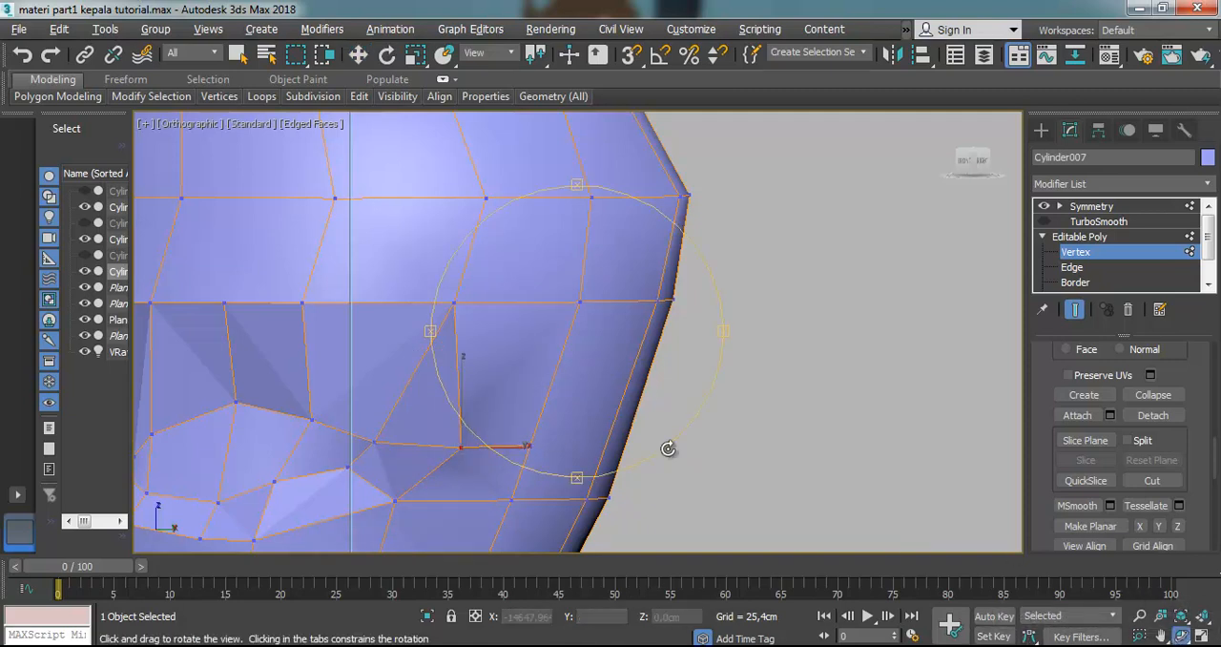
{"action": "left_click_drag", "start_coordinate": [622, 419], "coordinate": [703, 414]}
{"action": "left_click_drag", "start_coordinate": [629, 412], "coordinate": [597, 426]}
{"action": "left_click", "coordinate": [358, 55]}
{"action": "mouse_move", "coordinate": [474, 450]}
{"action": "left_mouse_down"}
{"action": "mouse_move", "coordinate": [504, 452]}
{"action": "mouse_move", "coordinate": [489, 451]}
{"action": "left_mouse_up"}
{"action": "key", "text": "ctrl+z"}
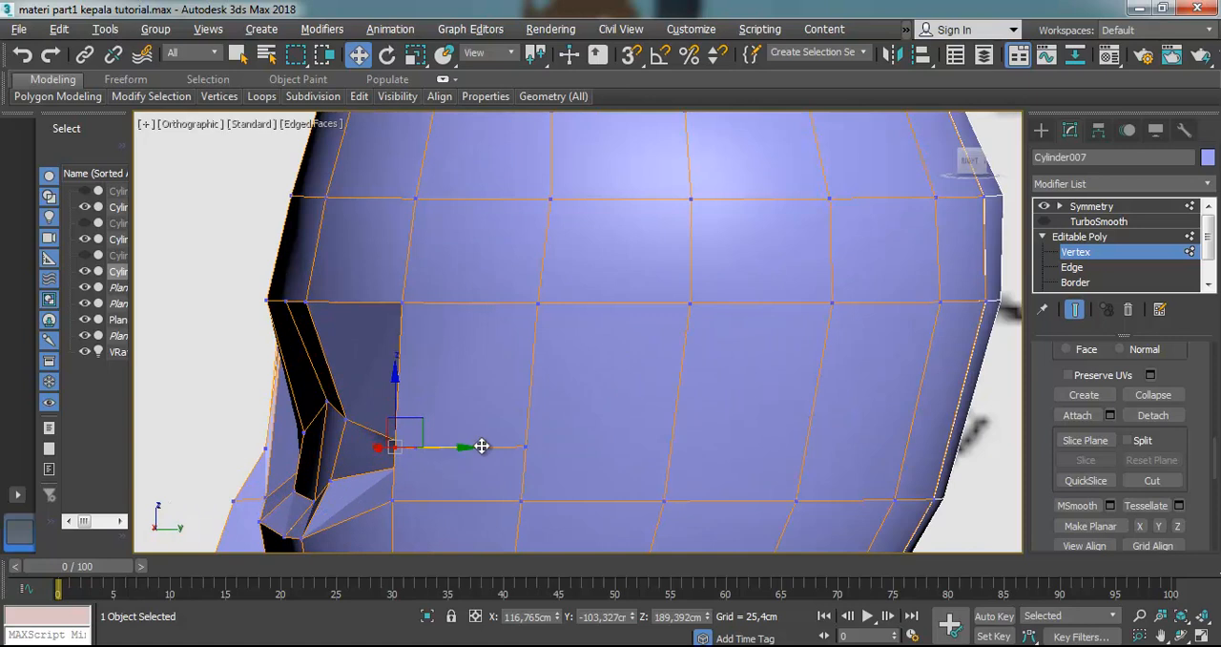
Extend the temple cut across the next two vertical edges toward the back of the head
{"action": "middle_click_drag", "start_coordinate": [572, 431], "coordinate": [451, 219], "text": "alt"}
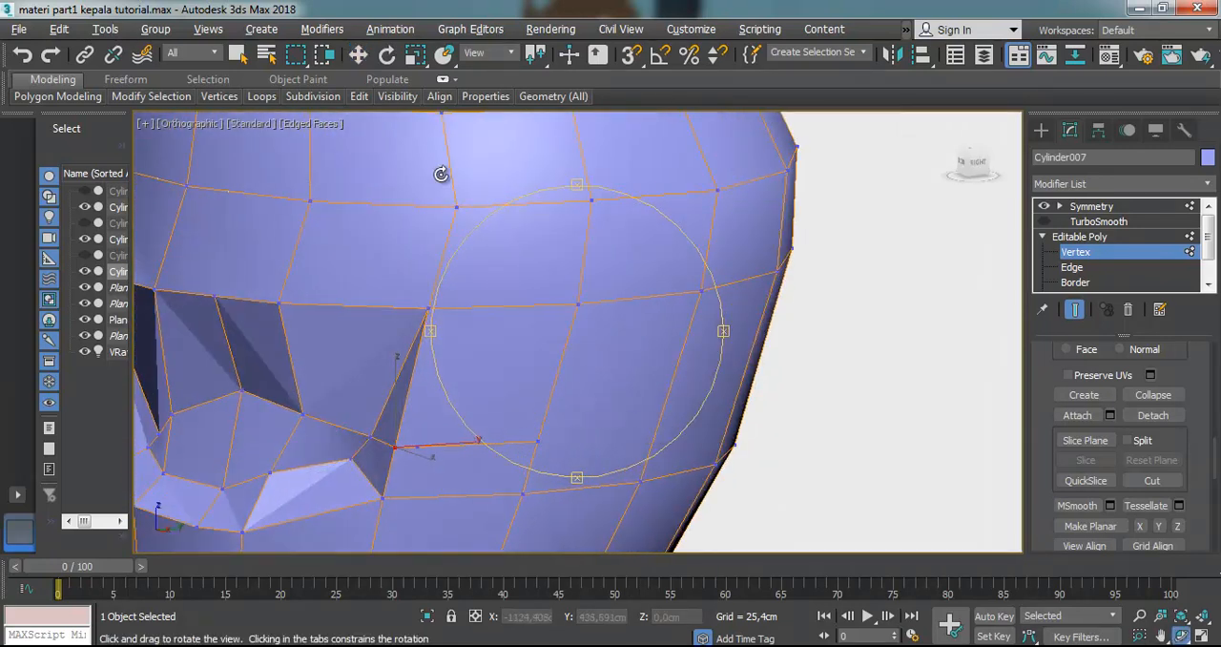
{"action": "left_click", "coordinate": [358, 55]}
{"action": "left_click", "coordinate": [1152, 480]}
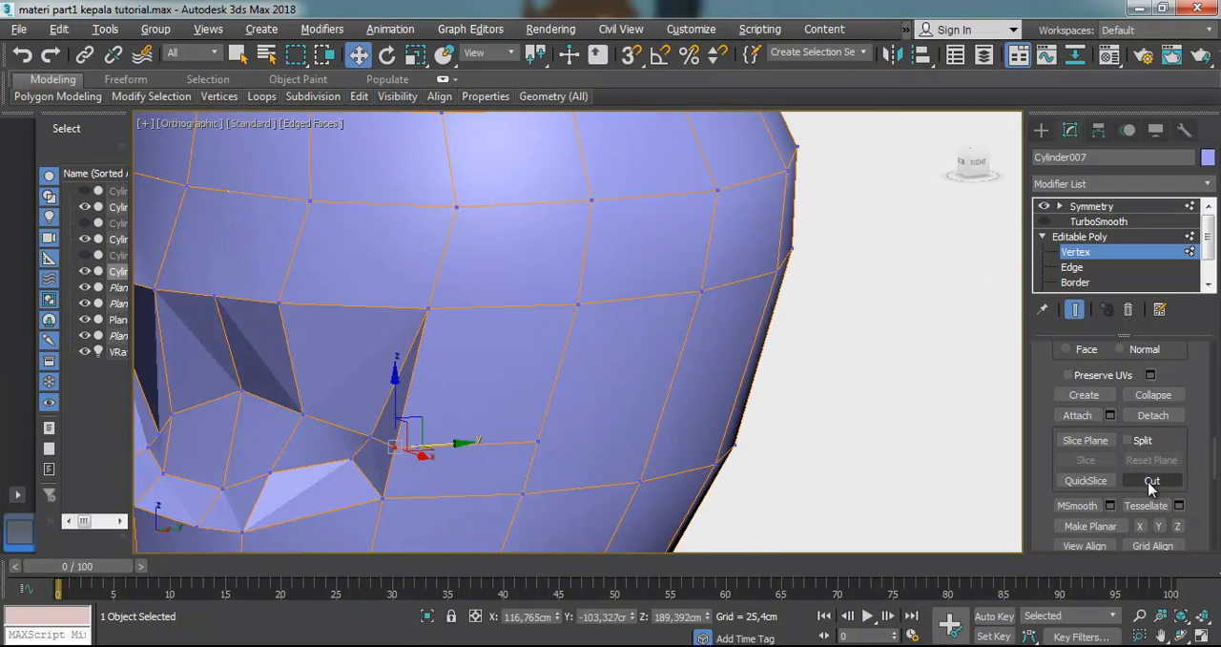
{"action": "left_click", "coordinate": [539, 442]}
{"action": "left_click", "coordinate": [654, 436]}
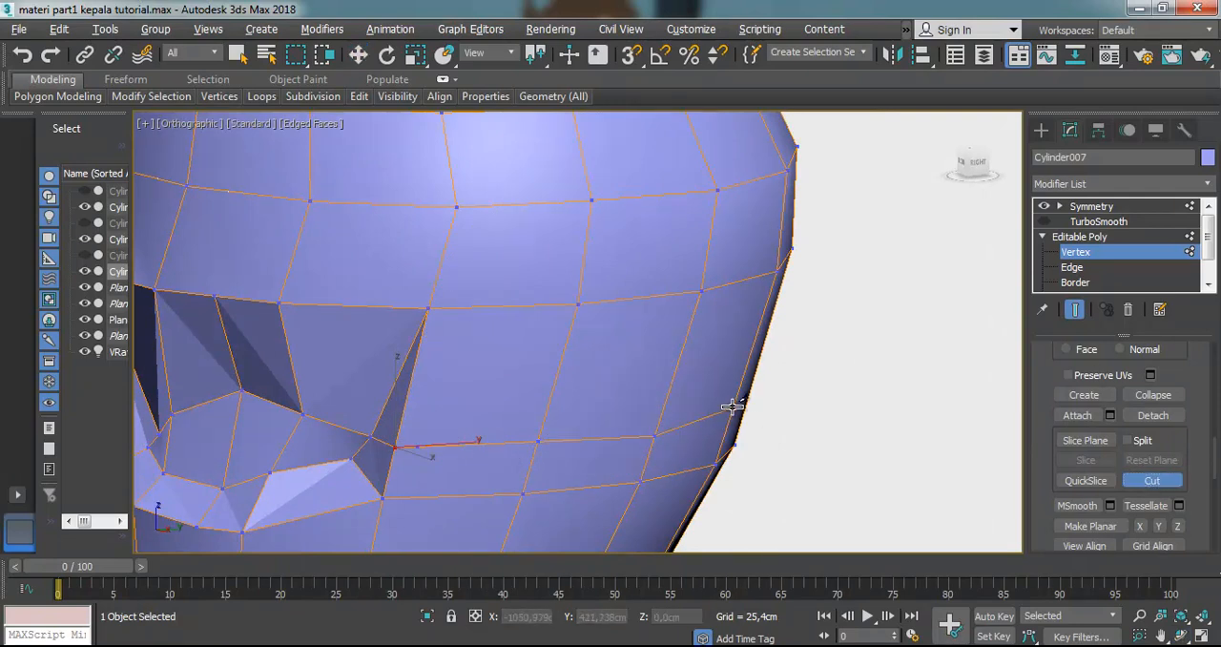
{"action": "left_click", "coordinate": [736, 407]}
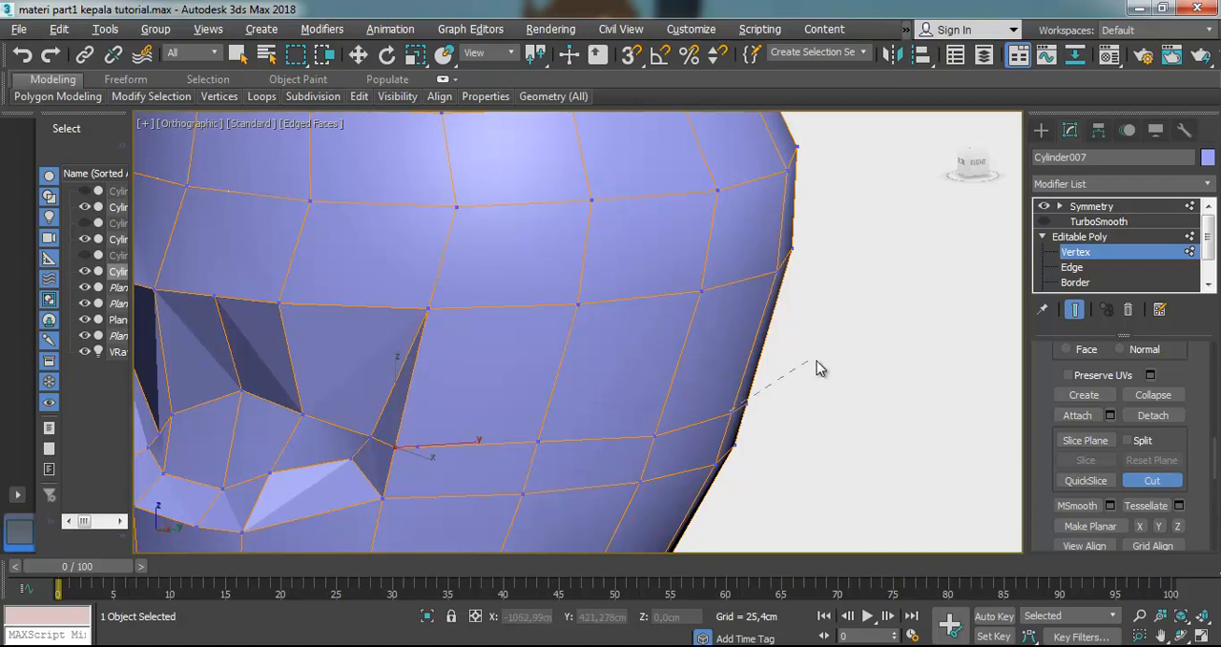
{"action": "left_click", "coordinate": [358, 55]}
Remove the stray vertex on the temple cut just behind the edge of the eye socket
{"action": "mouse_move", "coordinate": [473, 444]}
{"action": "left_mouse_down"}
{"action": "mouse_move", "coordinate": [485, 447]}
{"action": "mouse_move", "coordinate": [449, 444]}
{"action": "mouse_move", "coordinate": [488, 446]}
{"action": "left_mouse_up"}
{"action": "scroll", "coordinate": [417, 444], "scroll_direction": "up", "scroll_amount": 3}
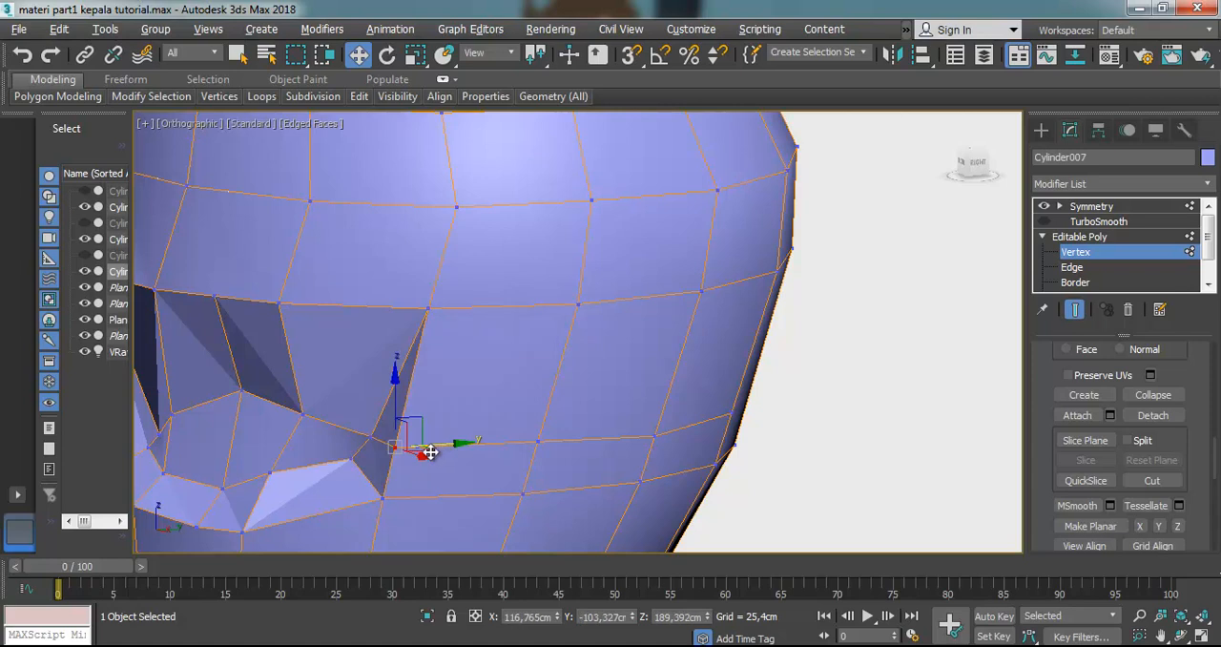
{"action": "scroll", "coordinate": [379, 468], "scroll_direction": "up", "scroll_amount": 4}
{"action": "scroll", "coordinate": [408, 455], "scroll_direction": "up", "scroll_amount": 2}
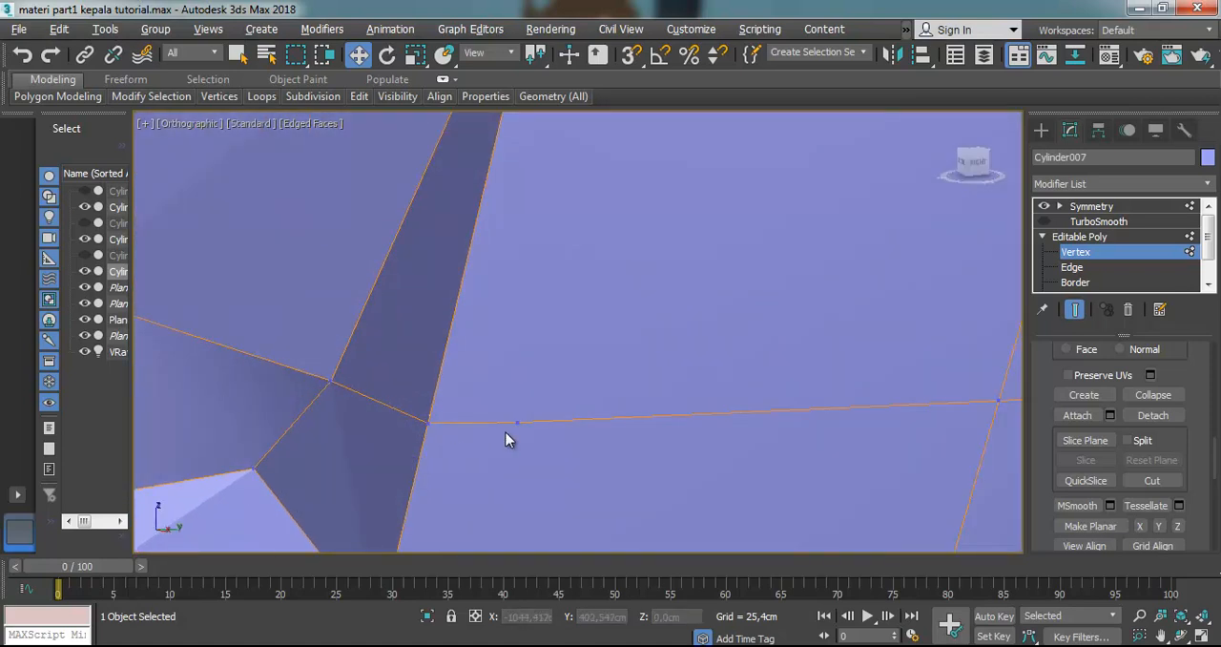
{"action": "left_click", "coordinate": [519, 423]}
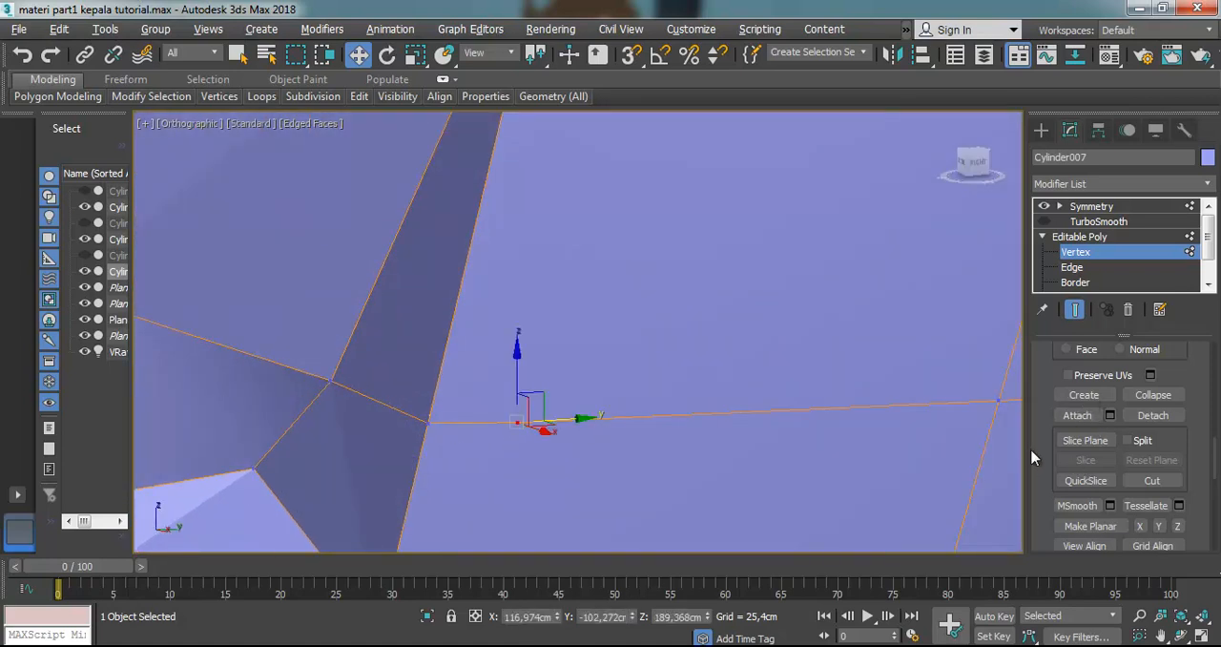
{"action": "scroll", "coordinate": [1043, 470], "scroll_direction": "up", "scroll_amount": 4}
{"action": "scroll", "coordinate": [1039, 482], "scroll_direction": "down", "scroll_amount": 5}
{"action": "scroll", "coordinate": [1039, 474], "scroll_direction": "down", "scroll_amount": 6}
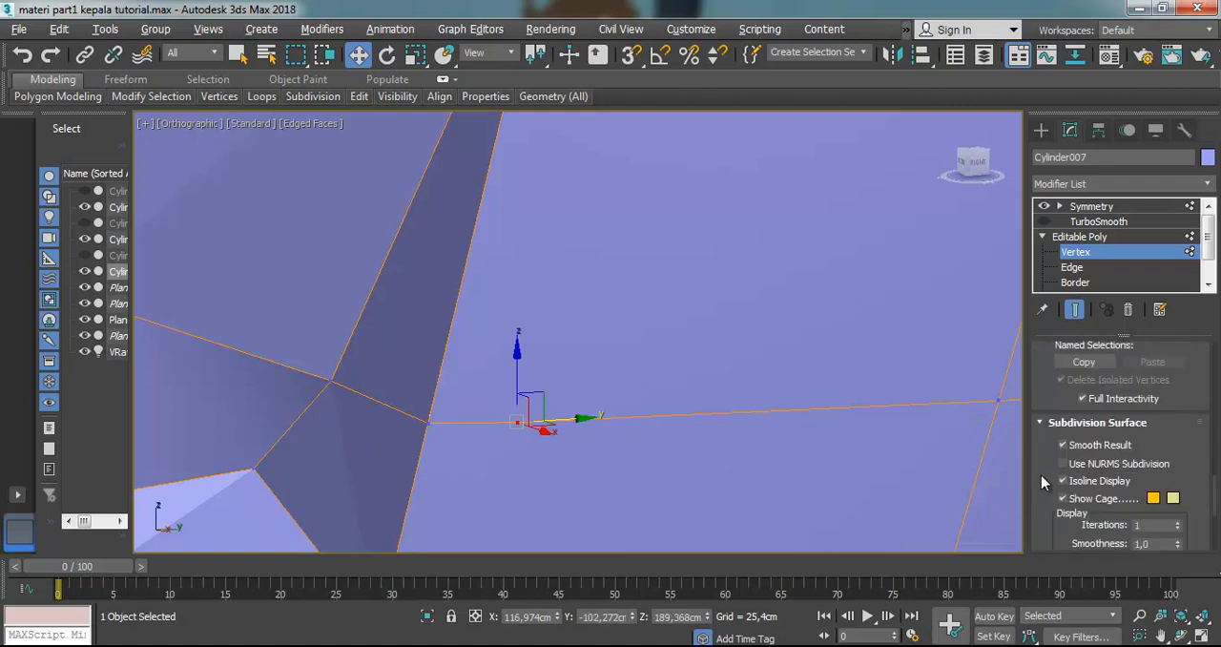
{"action": "scroll", "coordinate": [1041, 475], "scroll_direction": "down", "scroll_amount": 3}
{"action": "scroll", "coordinate": [1038, 471], "scroll_direction": "up", "scroll_amount": 8}
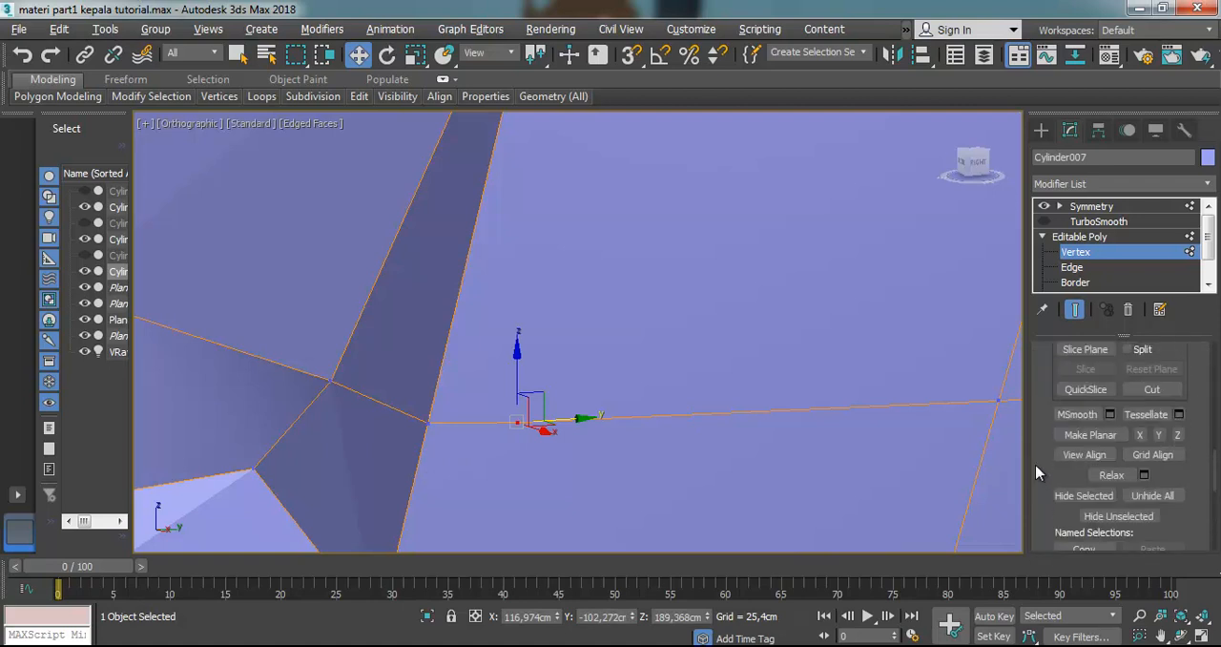
{"action": "scroll", "coordinate": [1038, 464], "scroll_direction": "up", "scroll_amount": 8}
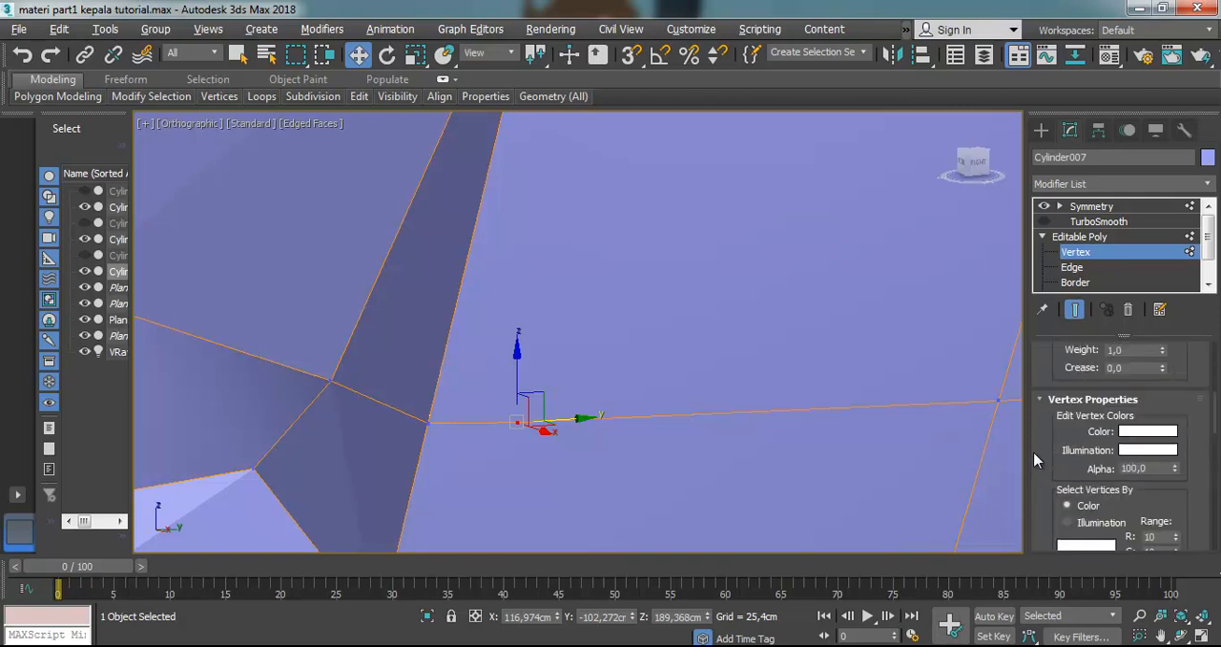
{"action": "scroll", "coordinate": [1038, 460], "scroll_direction": "up", "scroll_amount": 5}
{"action": "left_click", "coordinate": [631, 448]}
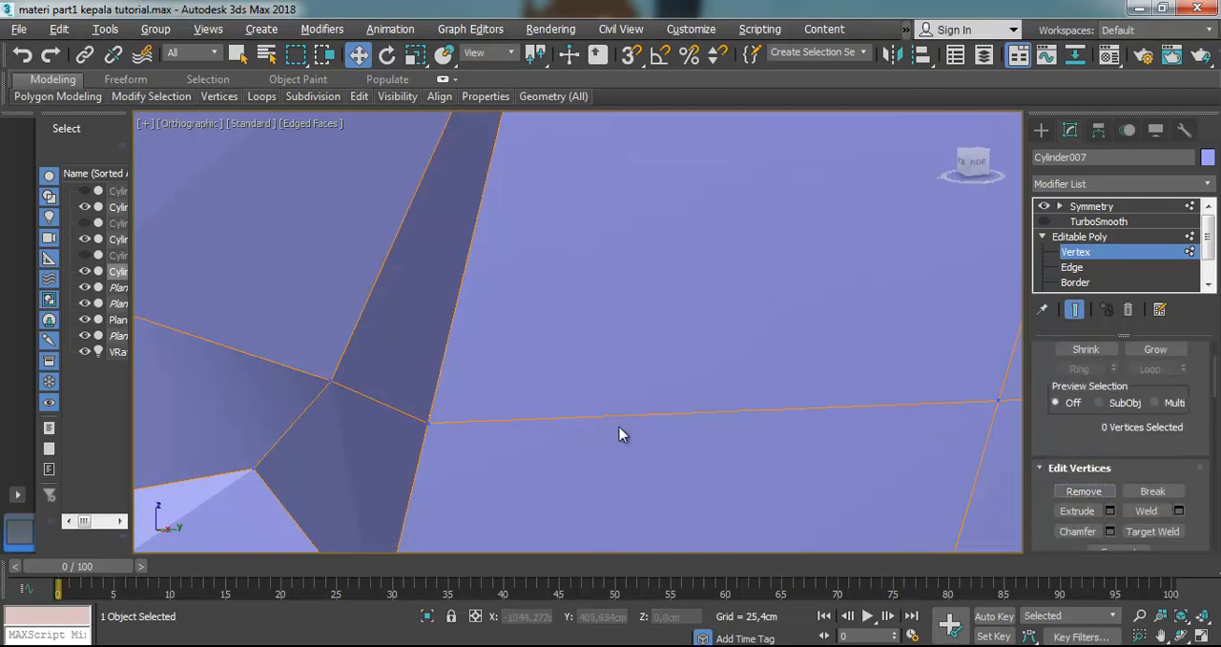
Move the cut vertex at the outer edge of the eye socket back along Y, and nudge the vertex below it forward and down
{"action": "left_click", "coordinate": [429, 424]}
{"action": "left_click_drag", "start_coordinate": [485, 423], "coordinate": [583, 416]}
{"action": "scroll", "coordinate": [584, 417], "scroll_direction": "down", "scroll_amount": 6}
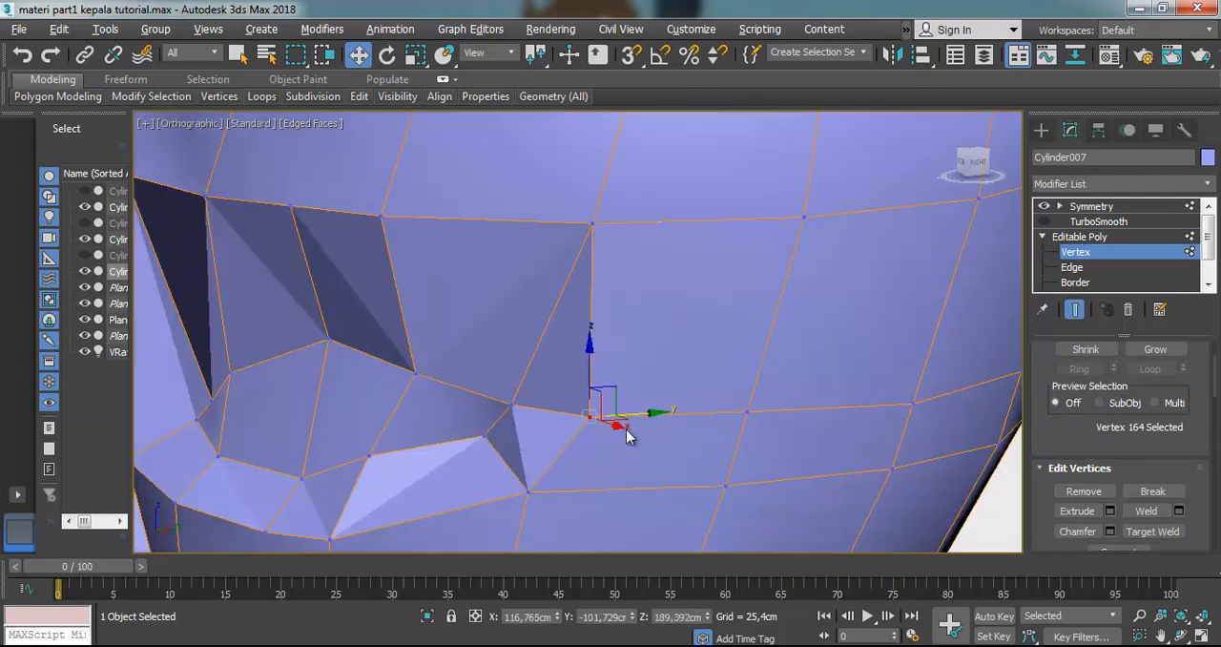
{"action": "left_click", "coordinate": [579, 458]}
{"action": "mouse_move", "coordinate": [620, 457]}
{"action": "left_mouse_down"}
{"action": "mouse_move", "coordinate": [661, 455]}
{"action": "mouse_move", "coordinate": [611, 465]}
{"action": "left_mouse_up"}
{"action": "left_click_drag", "start_coordinate": [563, 416], "coordinate": [563, 428]}
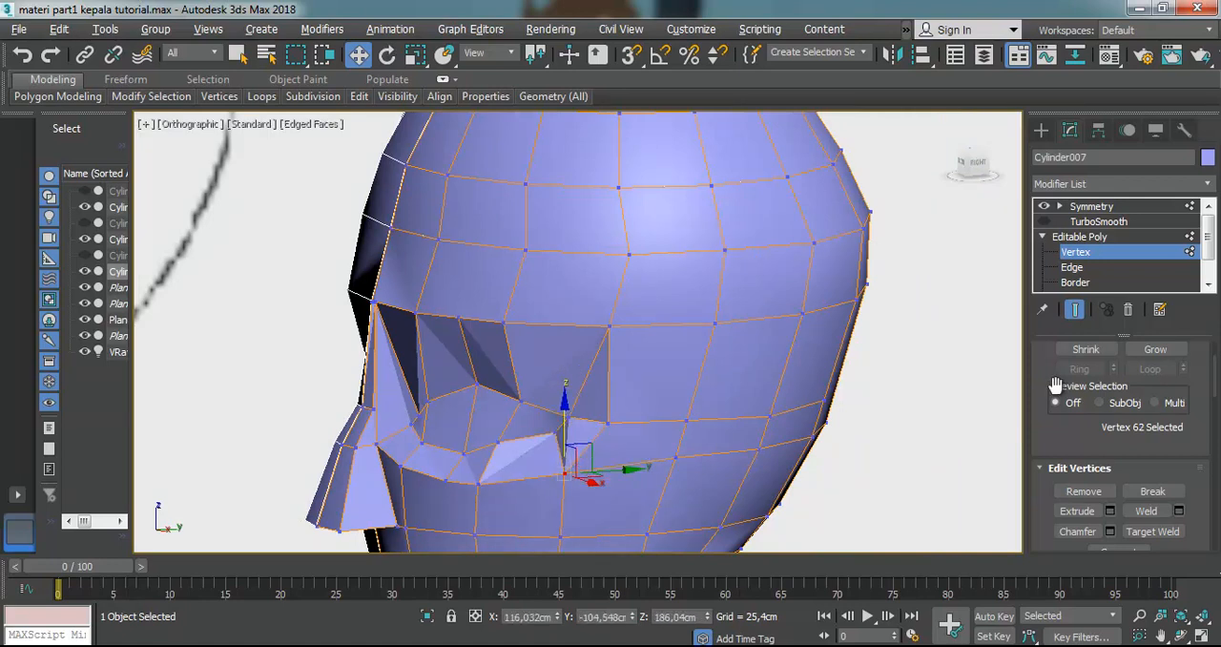
Turn on TurboSmooth and inspect the smoothed eye socket from the side and the whole head from the front
{"action": "left_click", "coordinate": [1044, 221]}
{"action": "left_click", "coordinate": [916, 421]}
{"action": "scroll", "coordinate": [574, 406], "scroll_direction": "up", "scroll_amount": 3}
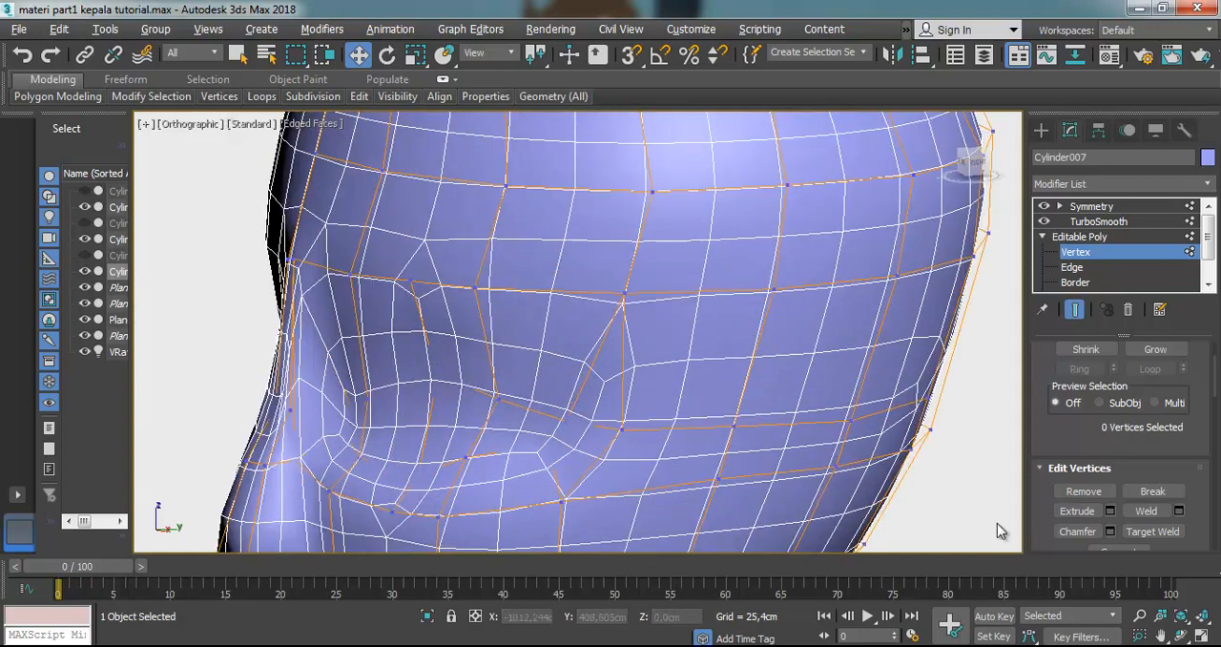
{"action": "key", "text": "ctrl+r"}
{"action": "left_click_drag", "start_coordinate": [655, 415], "coordinate": [807, 277]}
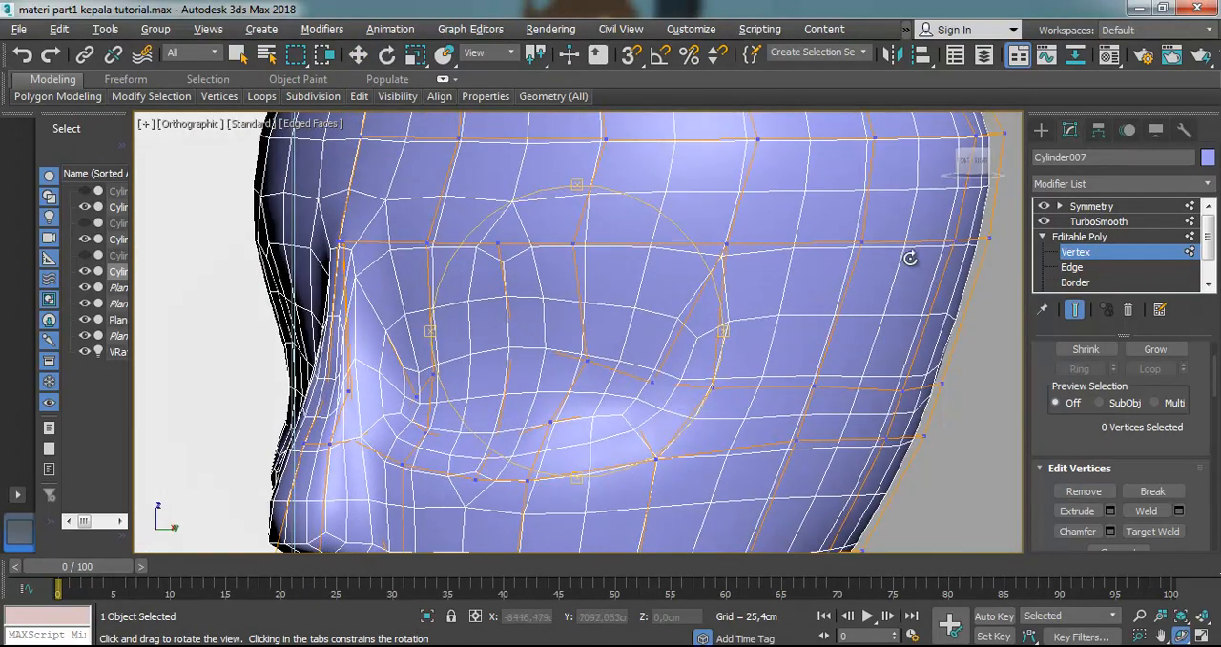
{"action": "key", "text": "f"}
{"action": "key", "text": "z"}
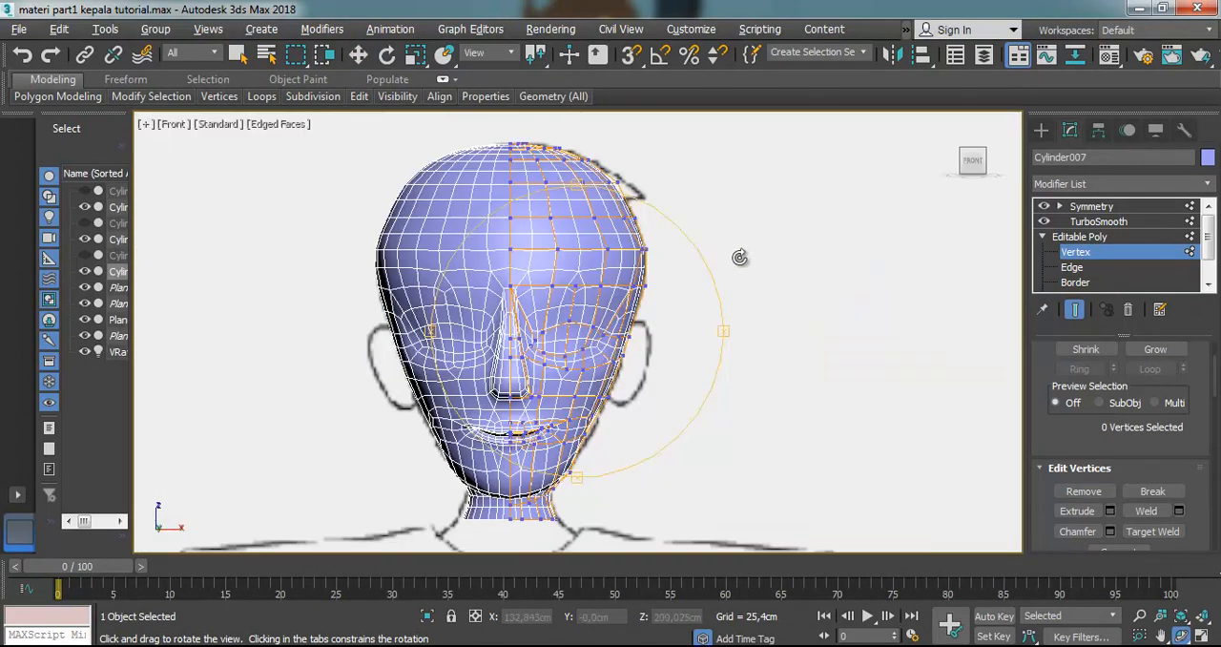
Turn off TurboSmooth and select the four polygons that fill the eye opening on the half mesh
{"action": "scroll", "coordinate": [560, 322], "scroll_direction": "up", "scroll_amount": 5}
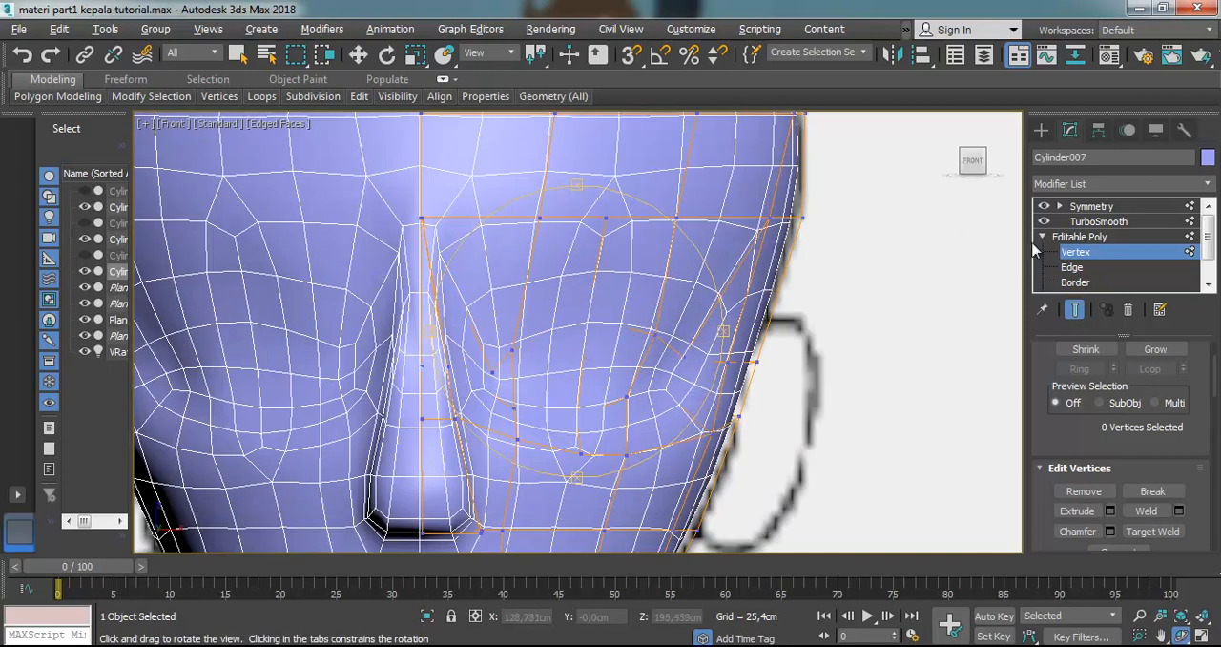
{"action": "left_click", "coordinate": [1075, 282]}
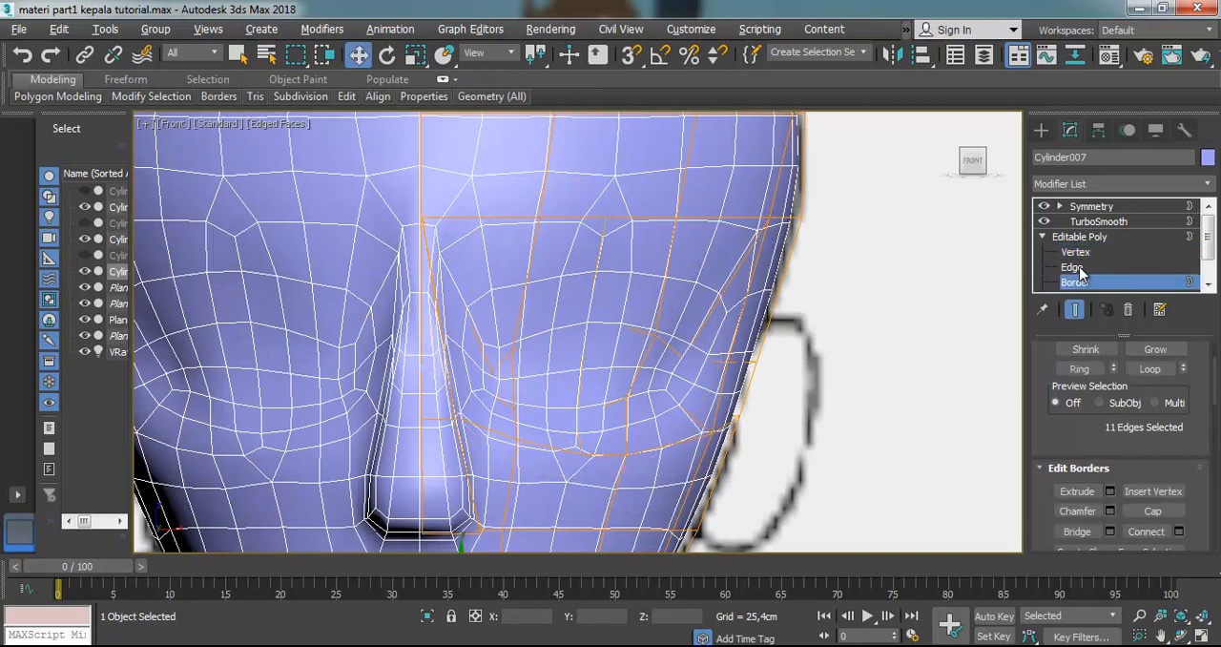
{"action": "scroll", "coordinate": [1116, 258], "scroll_direction": "down", "scroll_amount": 2}
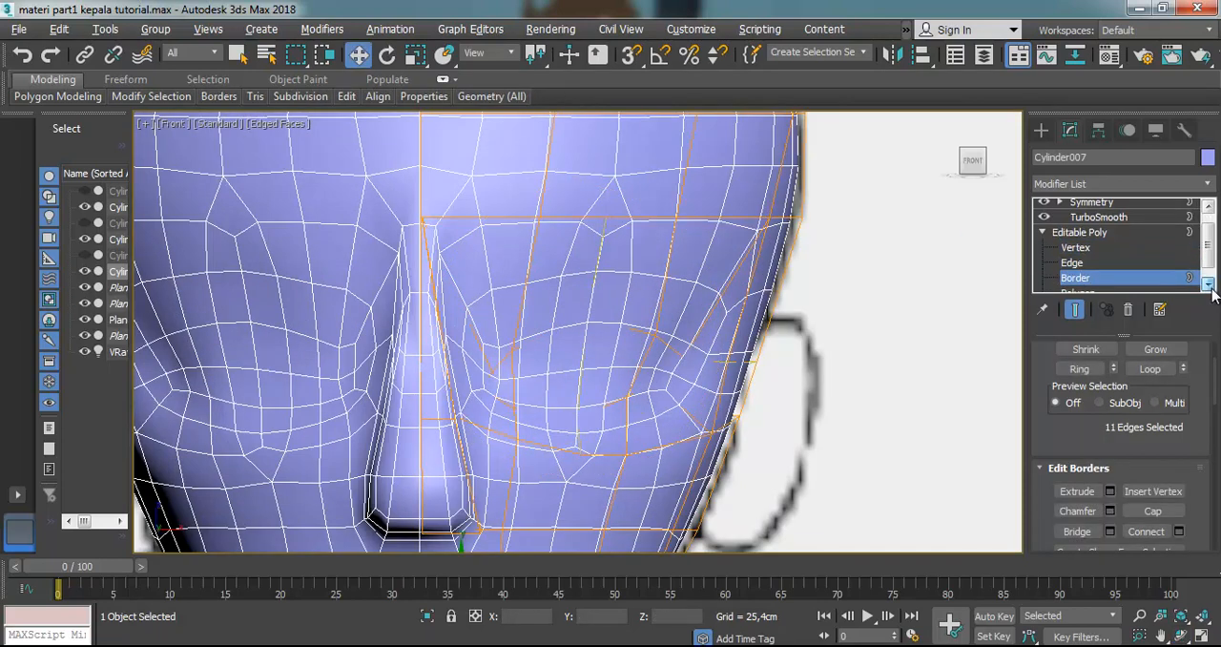
{"action": "left_click", "coordinate": [1077, 267]}
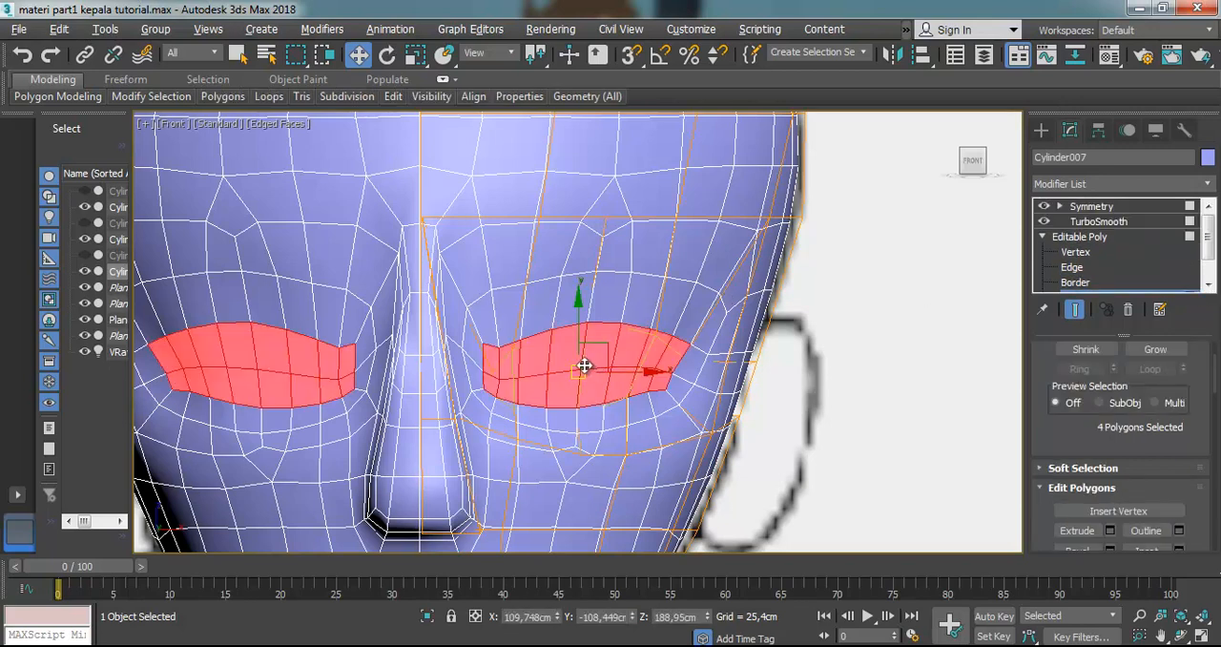
{"action": "left_click", "coordinate": [517, 381]}
{"action": "scroll", "coordinate": [515, 380], "scroll_direction": "up", "scroll_amount": 2}
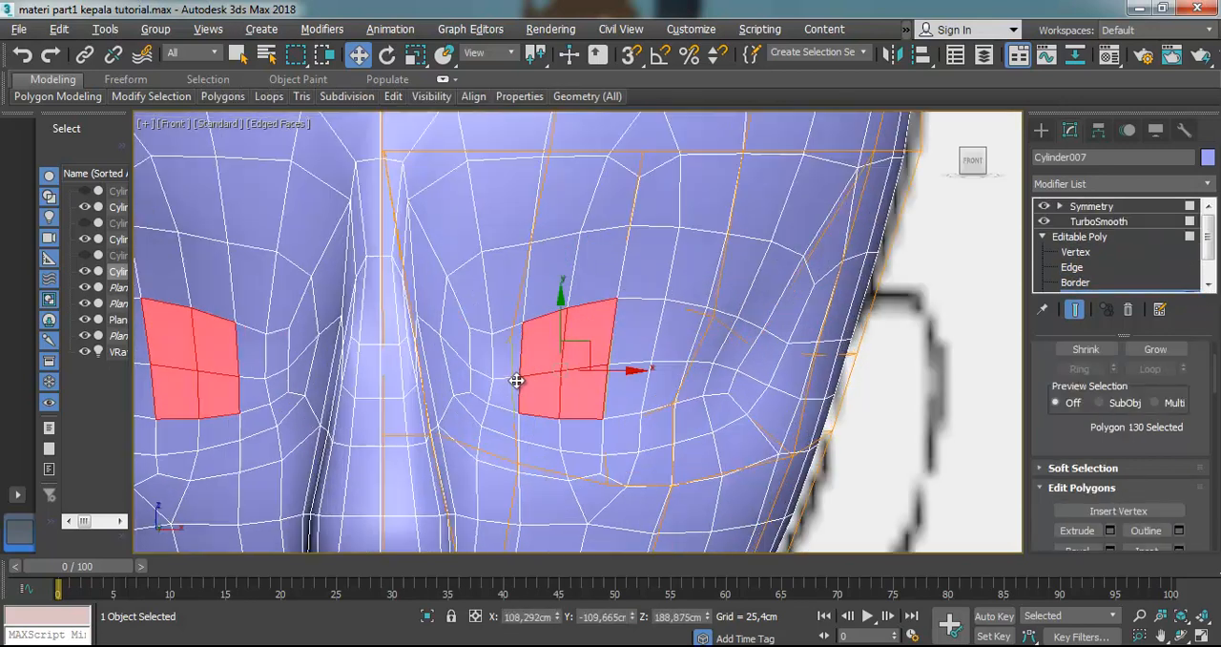
{"action": "left_click", "coordinate": [510, 358], "text": "ctrl"}
{"action": "left_click", "coordinate": [1044, 221]}
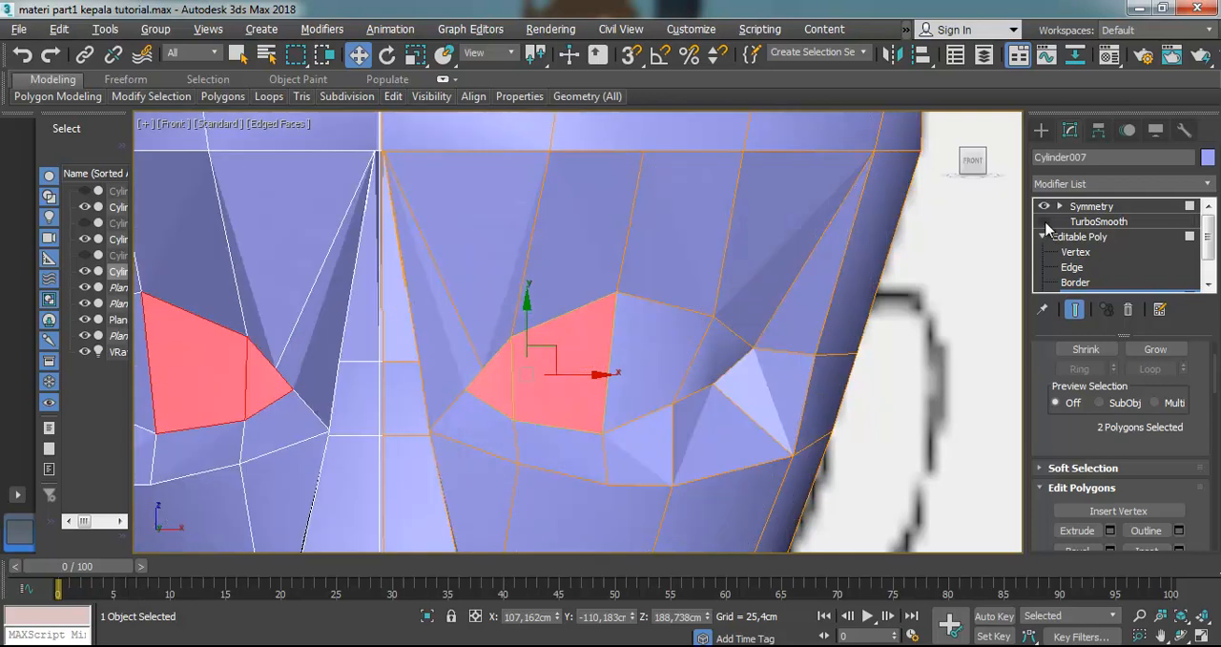
{"action": "left_click", "coordinate": [666, 354], "text": "ctrl"}
{"action": "left_click", "coordinate": [728, 350], "text": "ctrl"}
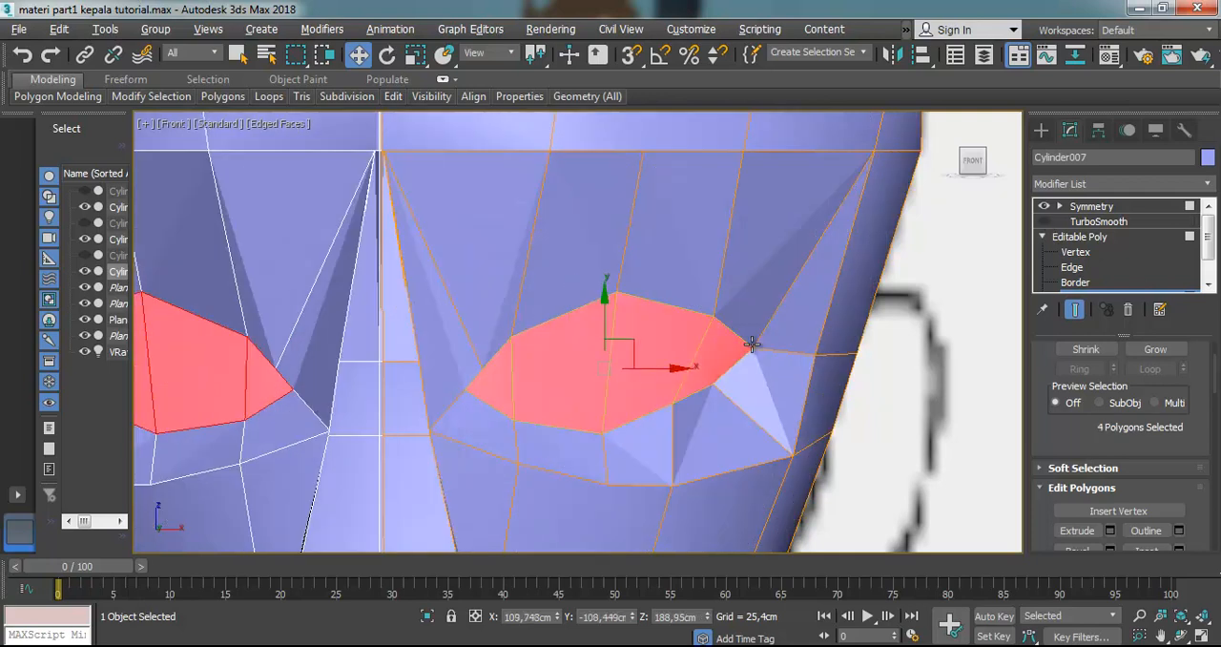
Bevel the four eye polygons to a slightly smaller outline, forming a narrow rim, and check it from other angles
{"action": "scroll", "coordinate": [1142, 417], "scroll_direction": "down", "scroll_amount": 3}
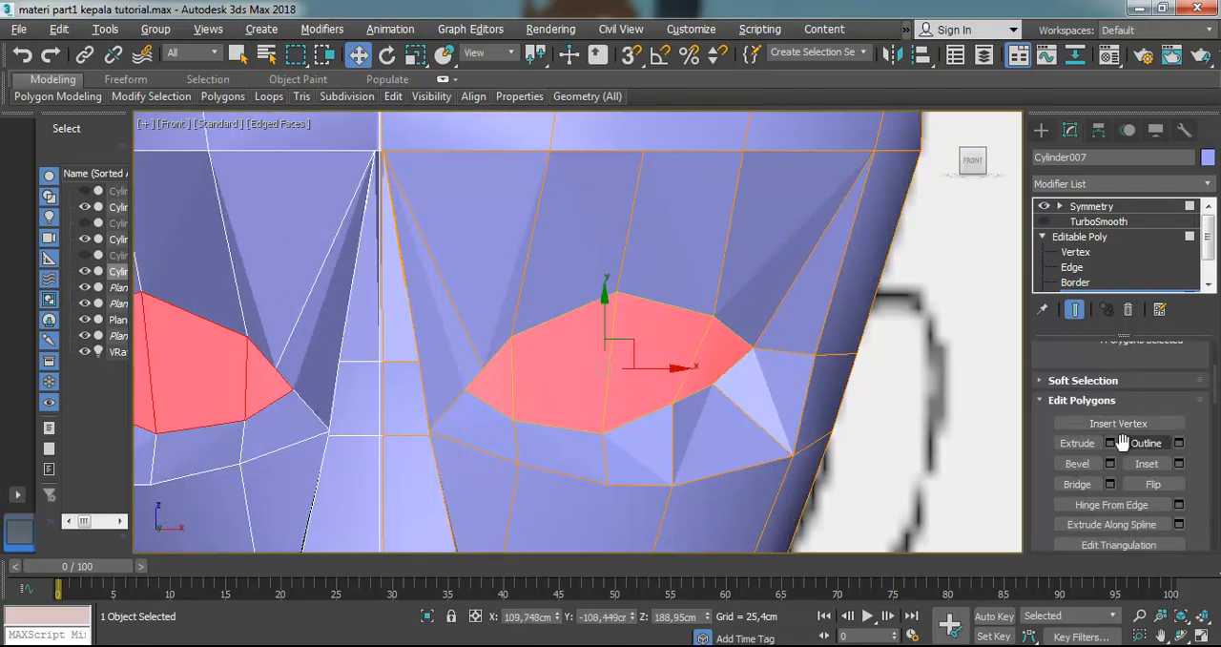
{"action": "left_click", "coordinate": [1077, 464]}
{"action": "mouse_move", "coordinate": [668, 354]}
{"action": "left_mouse_down"}
{"action": "mouse_move", "coordinate": [663, 382]}
{"action": "mouse_move", "coordinate": [662, 319]}
{"action": "mouse_move", "coordinate": [657, 343]}
{"action": "mouse_move", "coordinate": [672, 342]}
{"action": "left_mouse_up"}
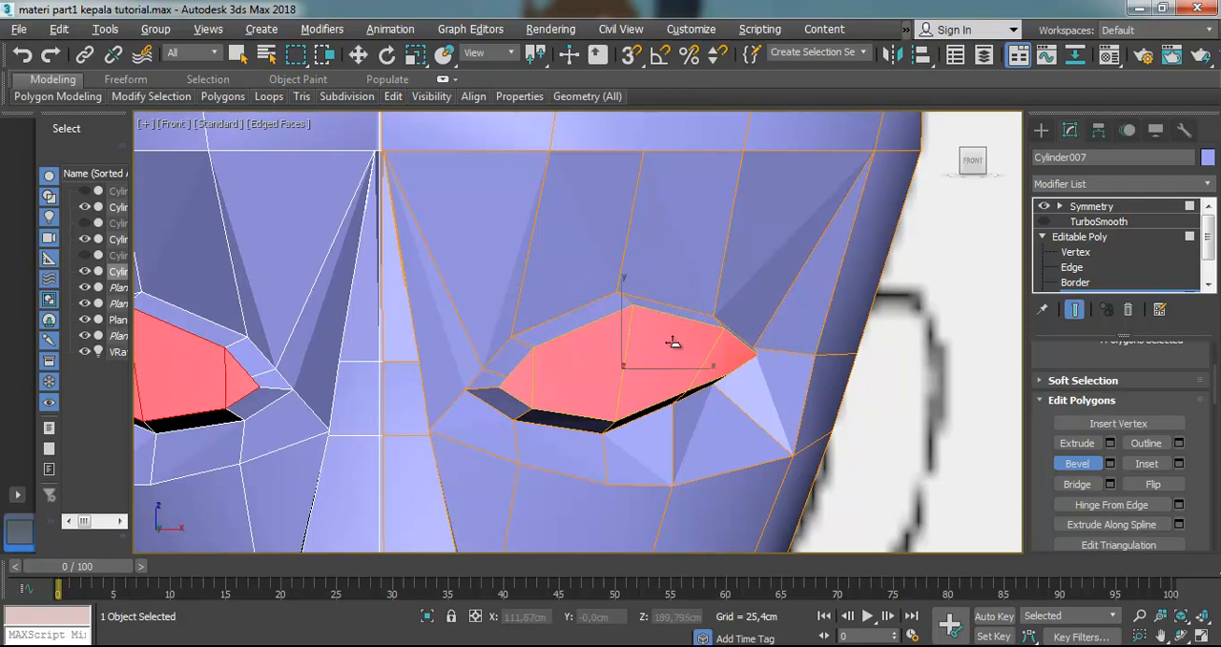
{"action": "left_click", "coordinate": [1180, 635]}
{"action": "left_click_drag", "start_coordinate": [543, 335], "coordinate": [489, 352]}
{"action": "key", "text": "t"}
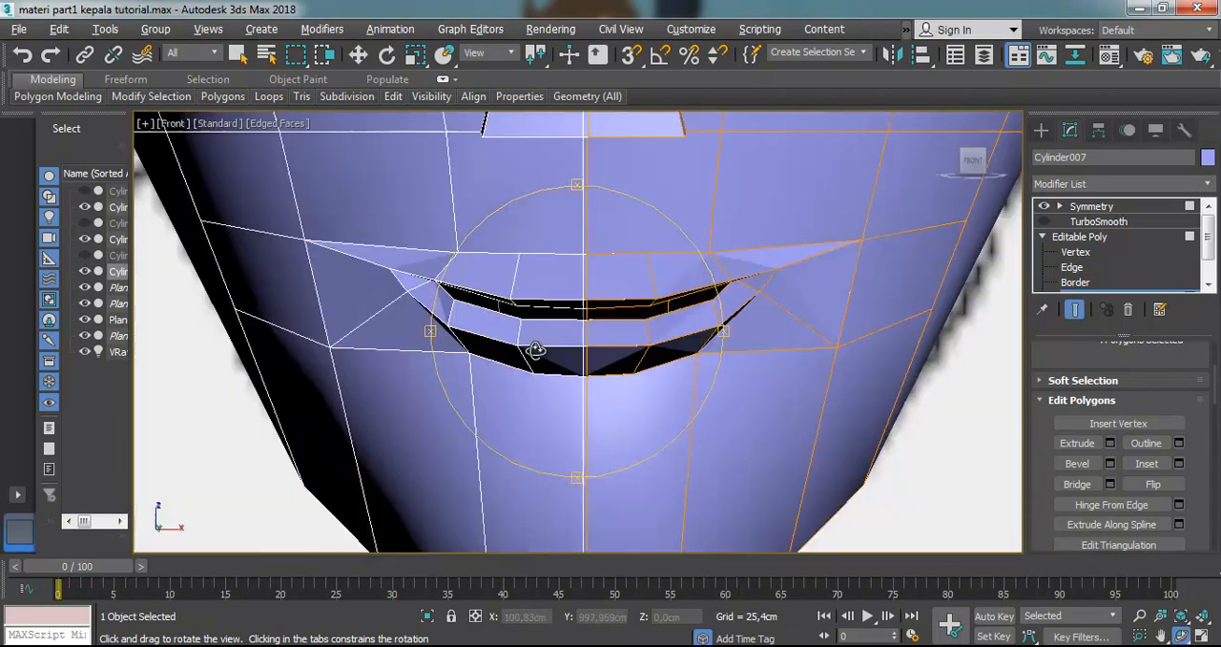
{"action": "key", "text": "f"}
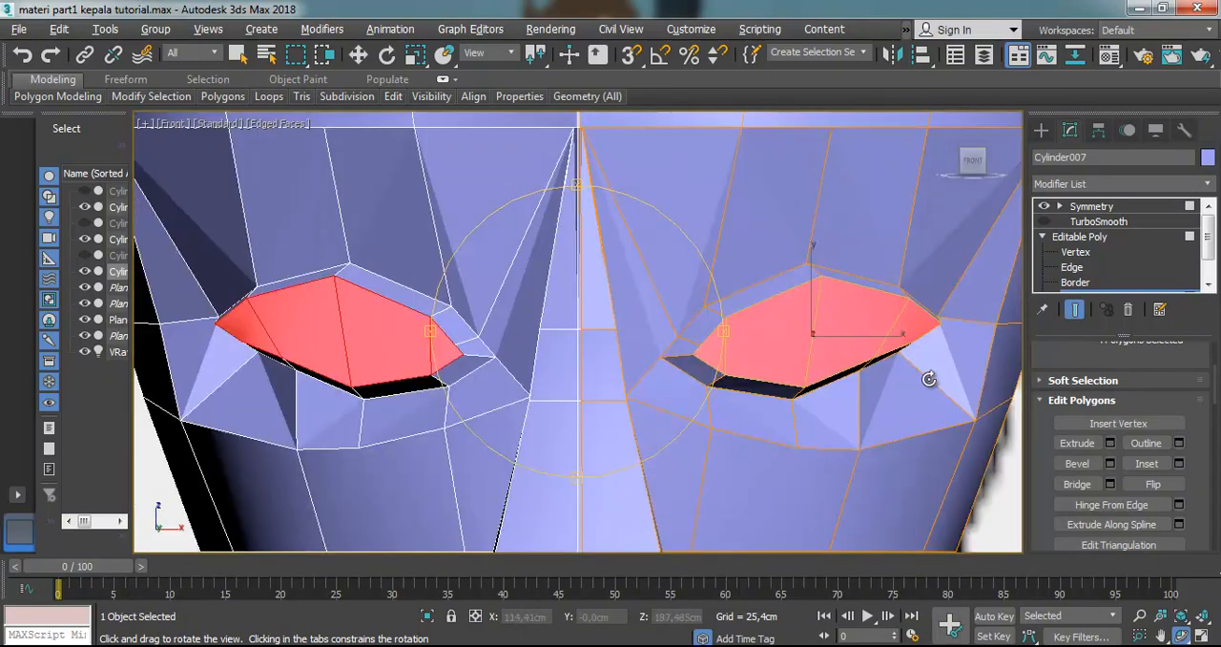
Make the head see-through and move the two vertices on the outer part of the lower eyelid slightly down toward the reference eye line
{"action": "key", "text": "z"}
{"action": "left_click", "coordinate": [1075, 252]}
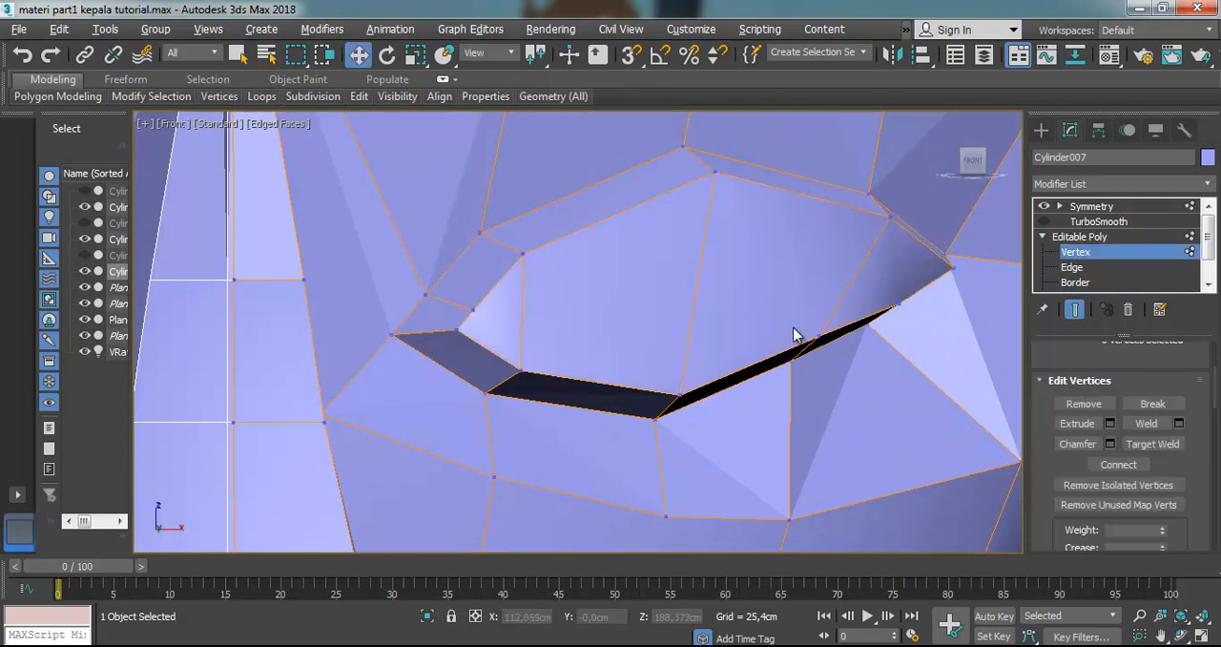
{"action": "key", "text": "alt+x"}
{"action": "left_click_drag", "start_coordinate": [790, 331], "coordinate": [825, 394]}
{"action": "left_click_drag", "start_coordinate": [811, 331], "coordinate": [809, 341]}
{"action": "scroll", "coordinate": [810, 347], "scroll_direction": "down", "scroll_amount": 3}
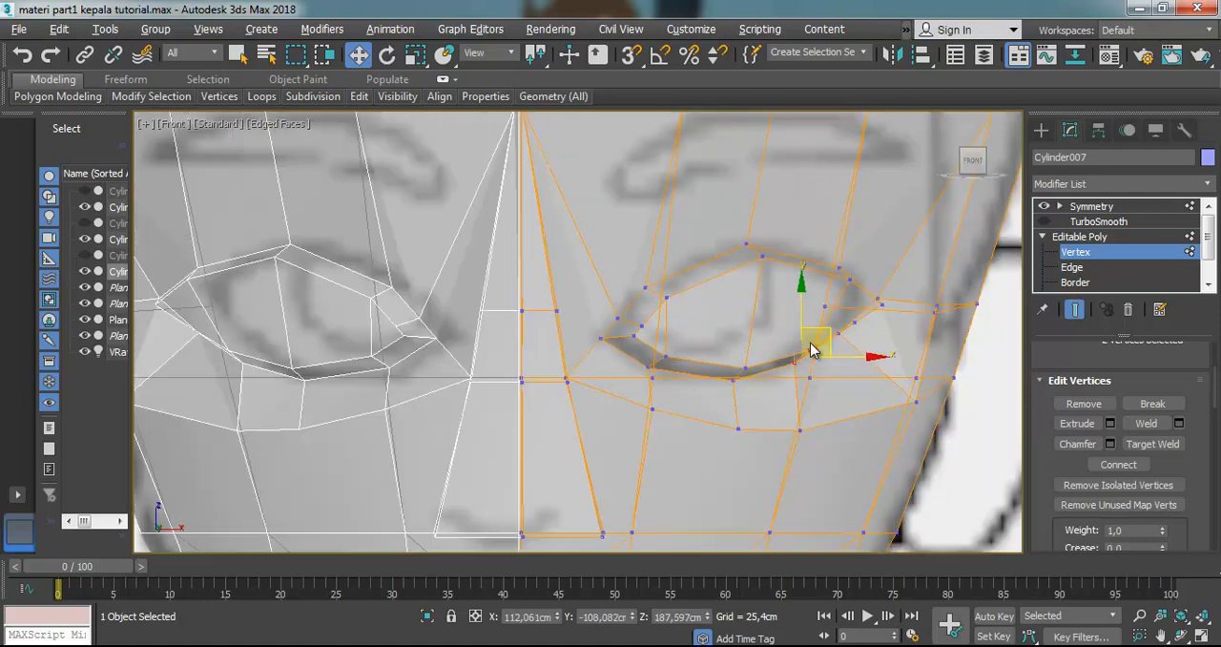
Move the pair of vertices on the outer part of the upper eyelid up and toward the nose to match the reference
{"action": "left_click", "coordinate": [779, 293]}
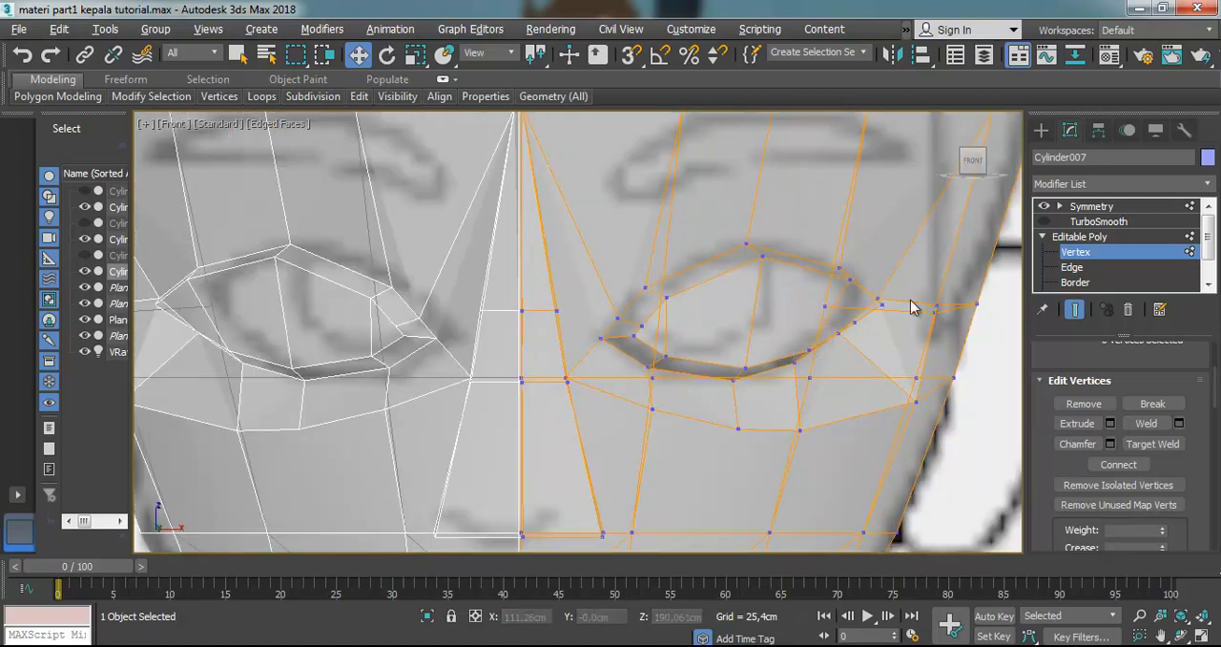
{"action": "mouse_move", "coordinate": [851, 248]}
{"action": "left_mouse_down"}
{"action": "mouse_move", "coordinate": [815, 285]}
{"action": "mouse_move", "coordinate": [861, 260]}
{"action": "left_mouse_up"}
{"action": "left_click_drag", "start_coordinate": [804, 302], "coordinate": [806, 300]}
{"action": "left_click_drag", "start_coordinate": [868, 250], "coordinate": [845, 240]}
{"action": "left_click", "coordinate": [817, 306]}
{"action": "scroll", "coordinate": [766, 332], "scroll_direction": "up", "scroll_amount": 3}
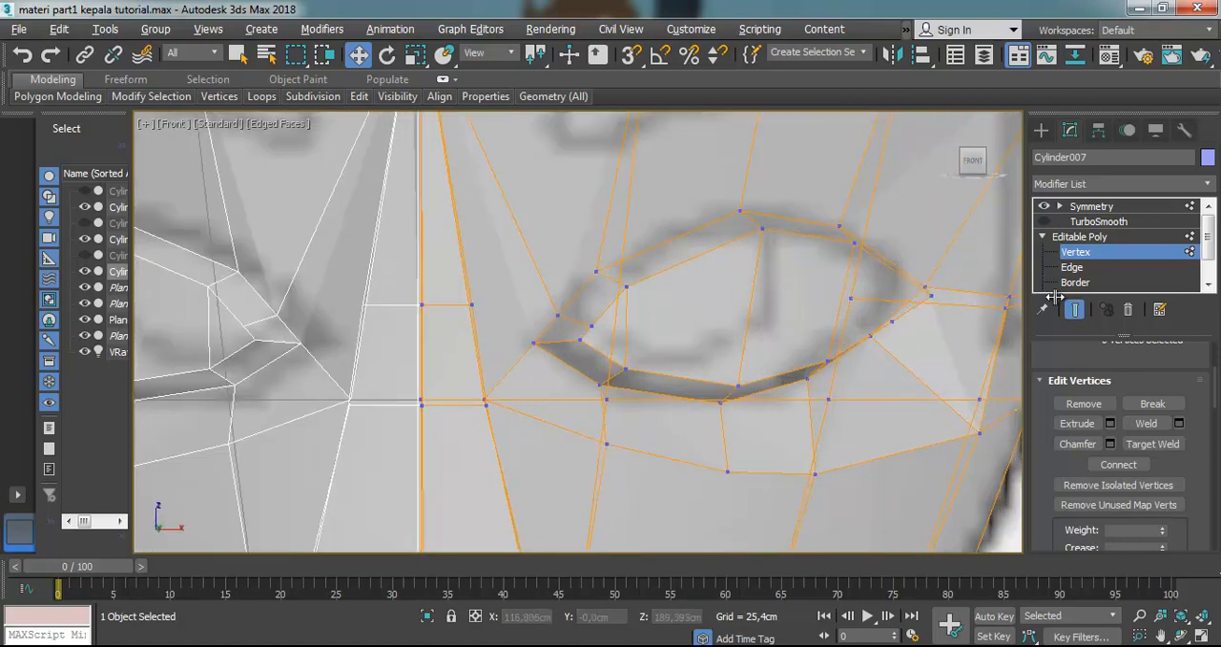
Bevel the four inner eye polygons a second time into the head with a slightly smaller outline
{"action": "left_click", "coordinate": [1208, 284]}
{"action": "left_click", "coordinate": [1208, 284]}
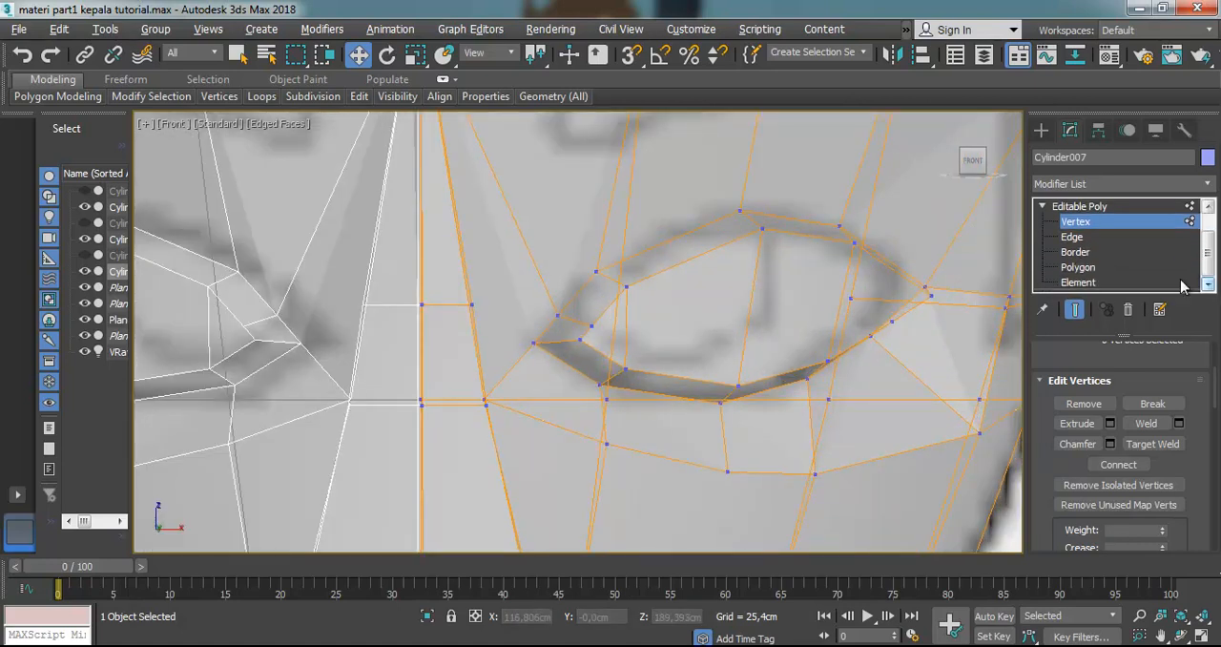
{"action": "left_click", "coordinate": [1083, 267]}
{"action": "left_click", "coordinate": [690, 301]}
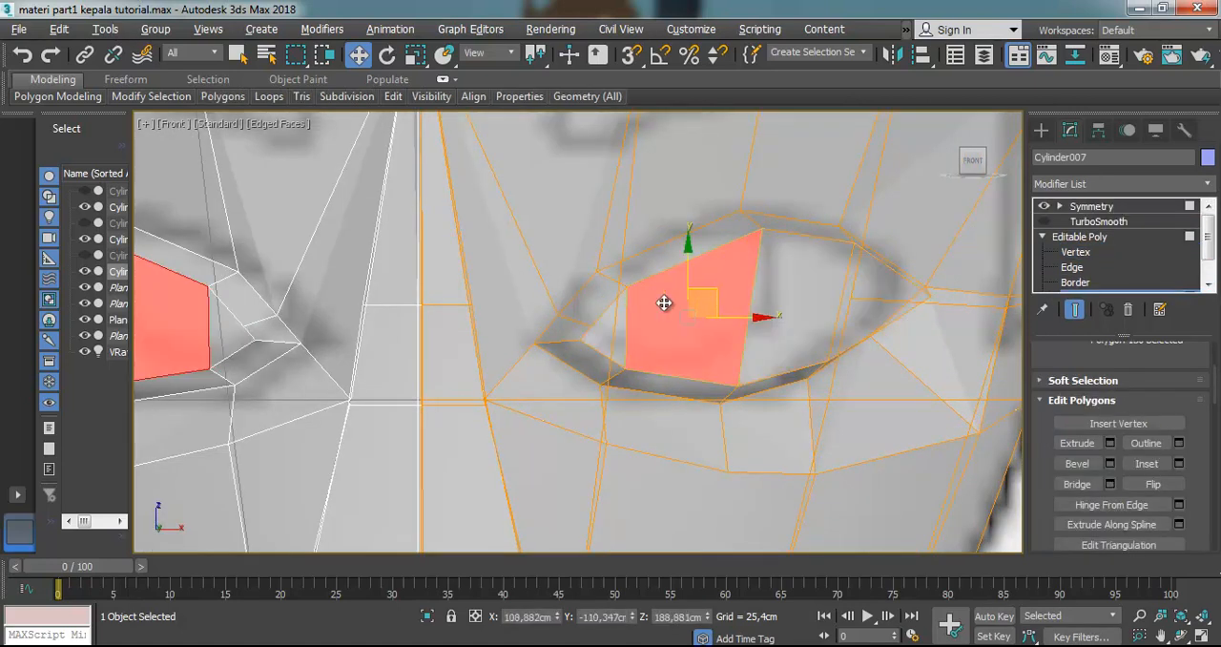
{"action": "left_click", "coordinate": [604, 324]}
{"action": "left_click", "coordinate": [694, 320], "text": "ctrl"}
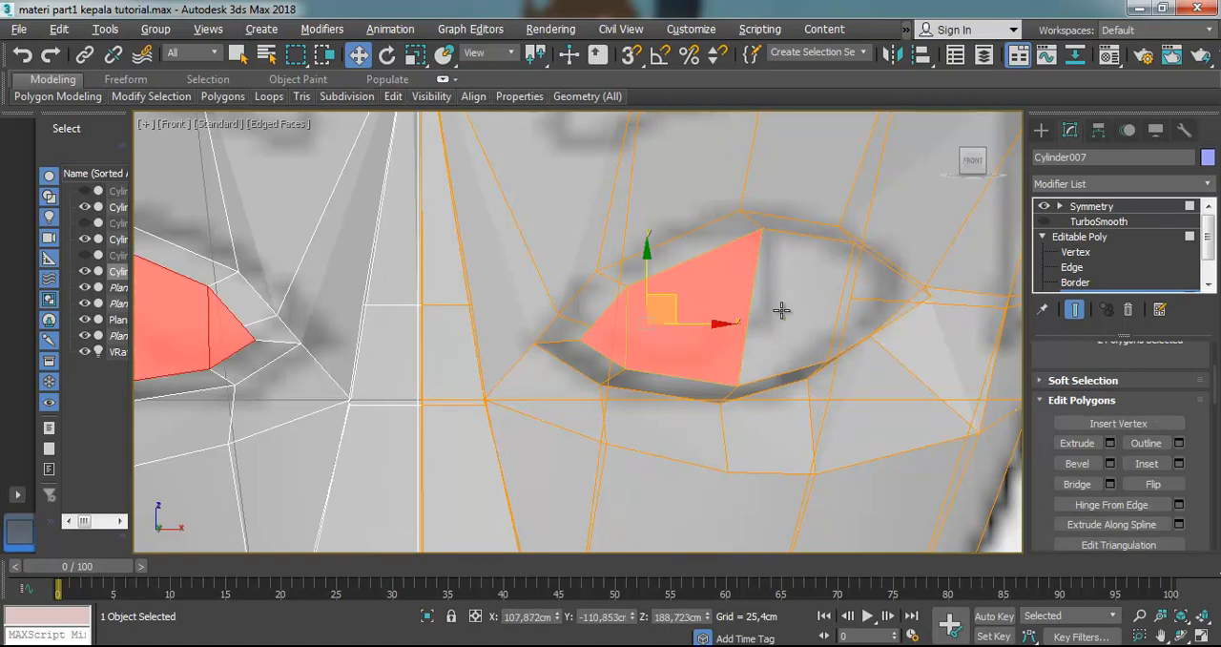
{"action": "left_click", "coordinate": [791, 308], "text": "ctrl"}
{"action": "left_click", "coordinate": [875, 284], "text": "ctrl"}
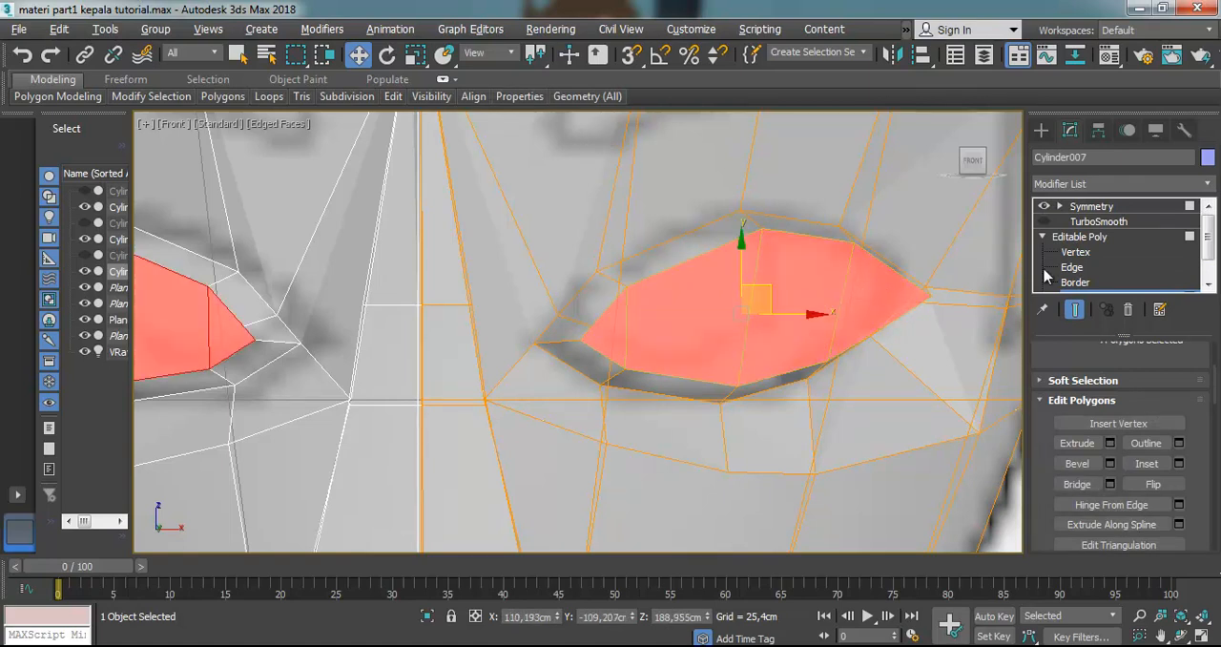
{"action": "left_click", "coordinate": [1076, 463]}
{"action": "left_click_drag", "start_coordinate": [790, 280], "coordinate": [795, 340]}
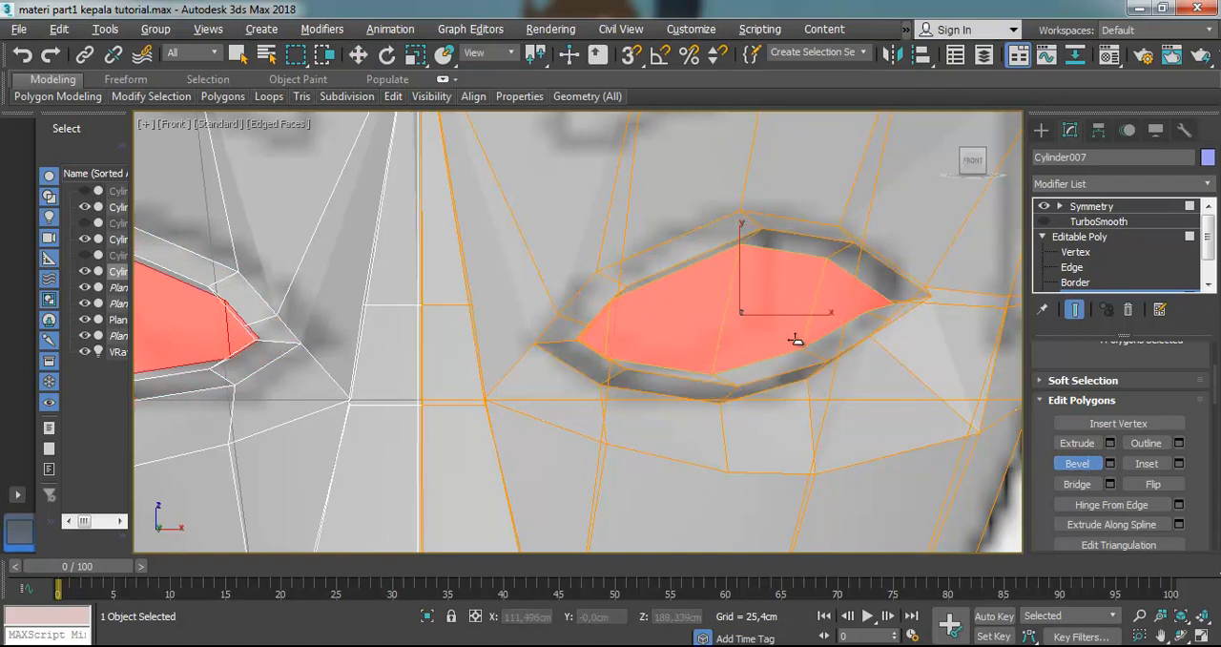
{"action": "left_click", "coordinate": [797, 338]}
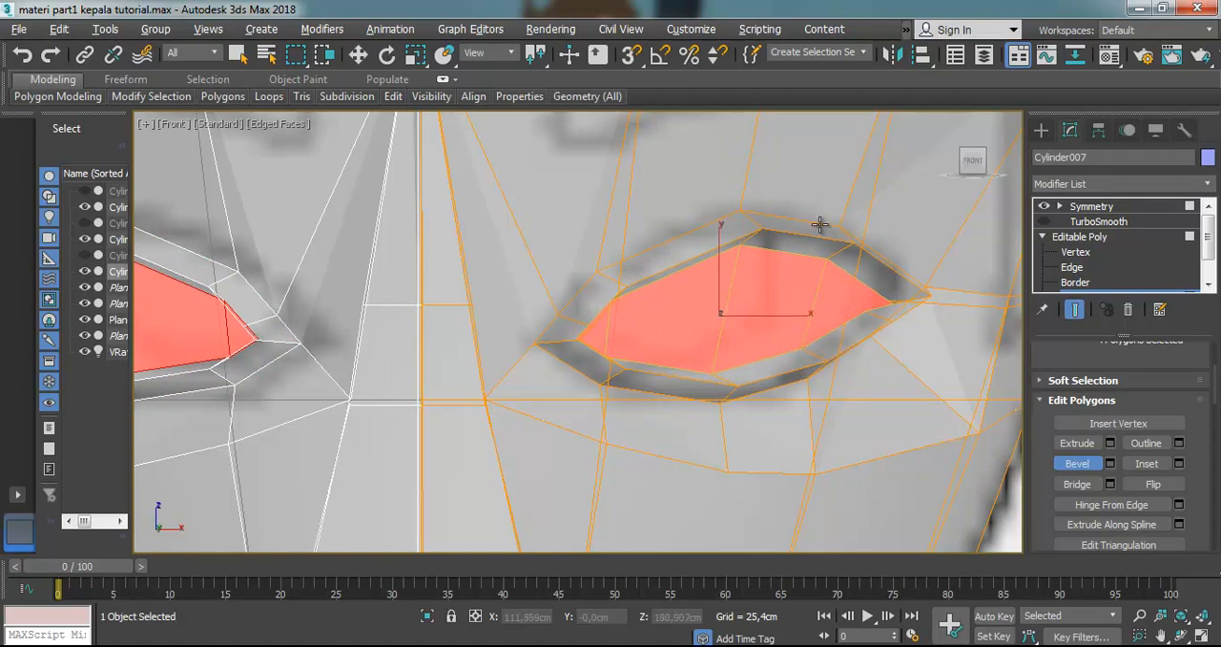
Turn on TurboSmooth, compare the beveled eyes with the reference, and turn off the see-through display
{"action": "left_click", "coordinate": [358, 54]}
{"action": "left_click", "coordinate": [1044, 224]}
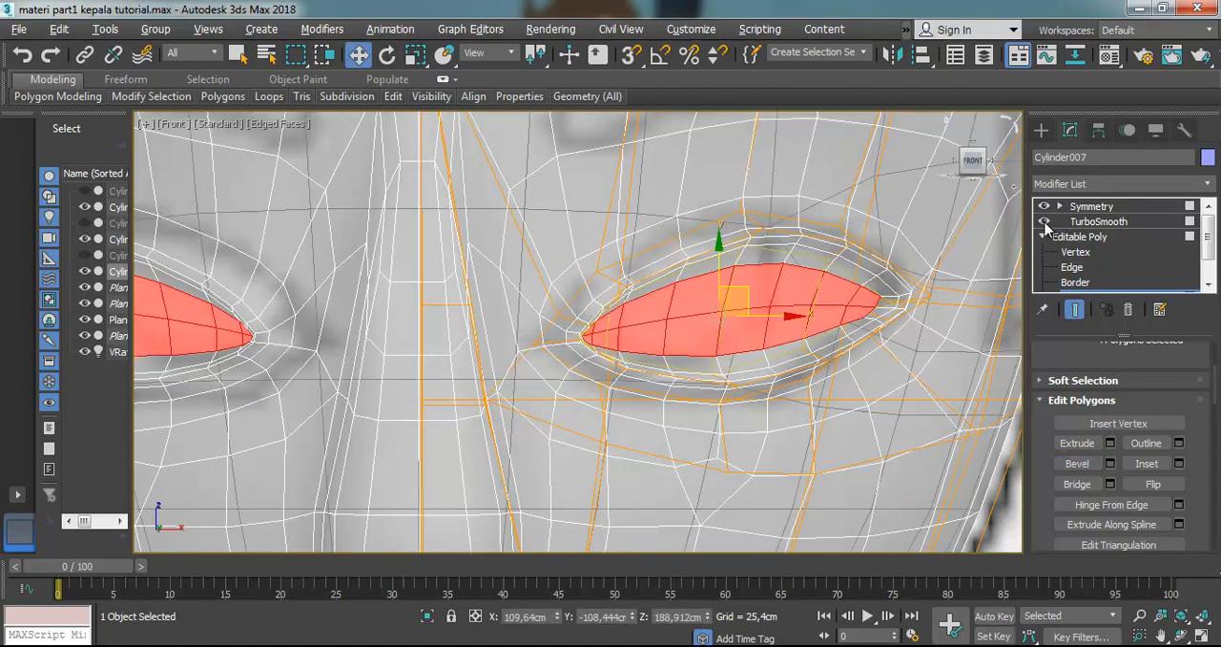
{"action": "left_click", "coordinate": [915, 355]}
{"action": "scroll", "coordinate": [914, 355], "scroll_direction": "down", "scroll_amount": 5}
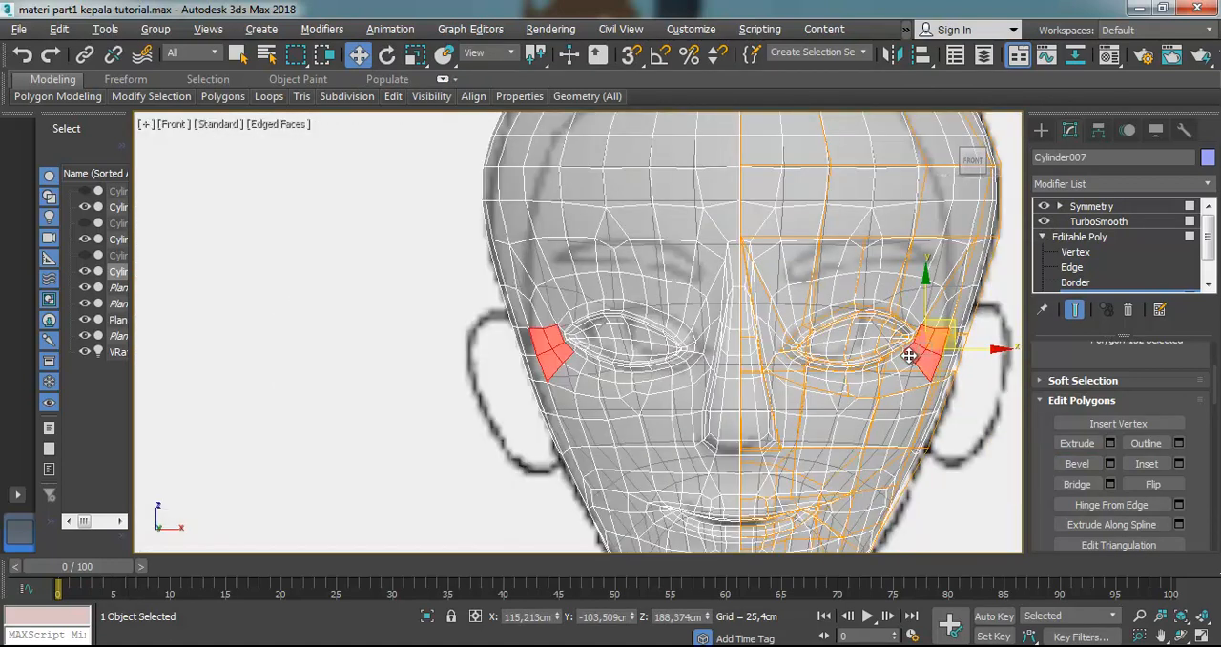
{"action": "scroll", "coordinate": [912, 351], "scroll_direction": "up", "scroll_amount": 3}
{"action": "key", "text": "alt+x"}
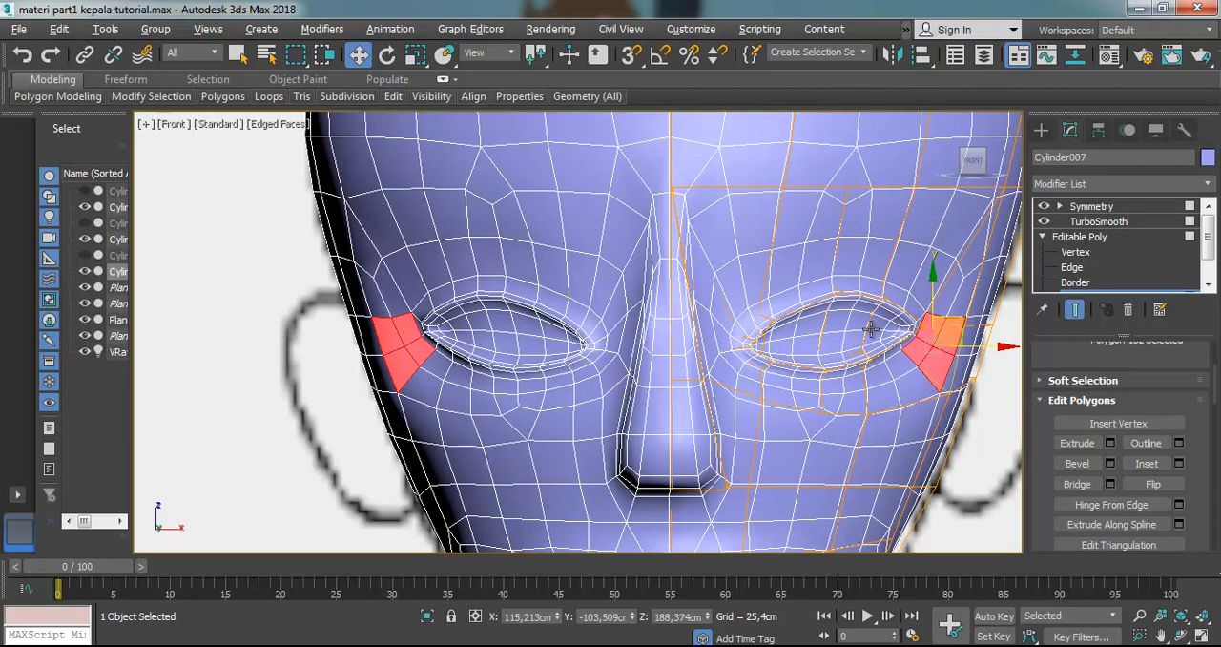
Select the four innermost eye polygons again and turn off TurboSmooth
{"action": "left_click", "coordinate": [844, 324]}
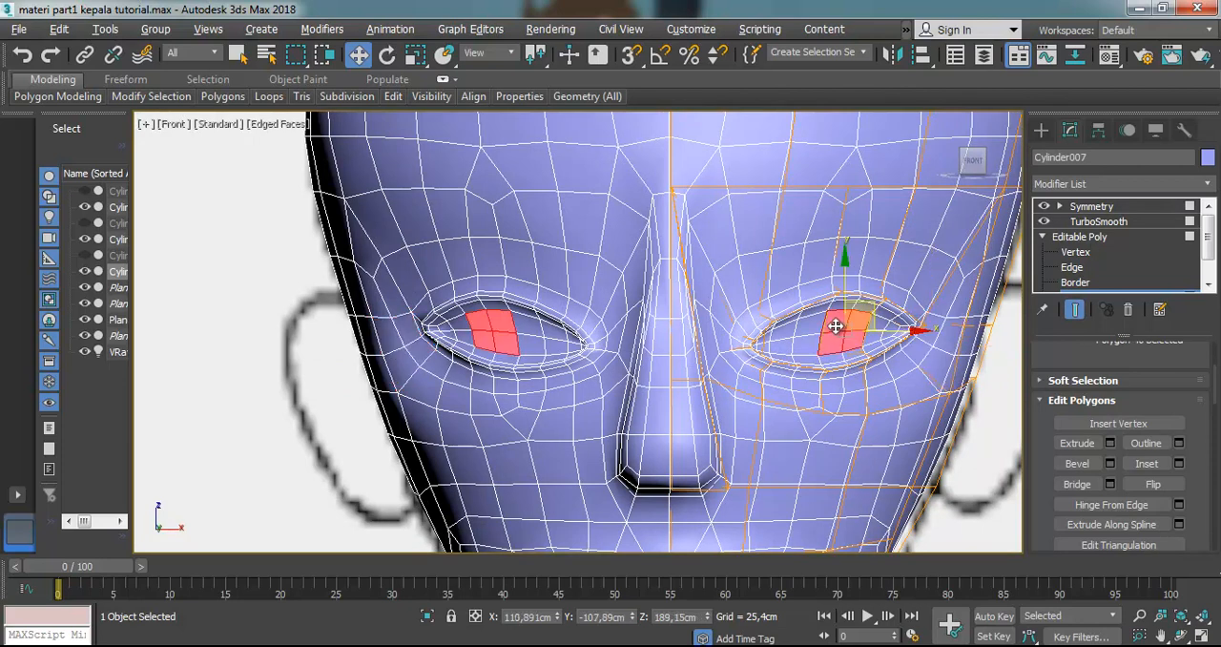
{"action": "left_click", "coordinate": [817, 324], "text": "ctrl"}
{"action": "scroll", "coordinate": [817, 324], "scroll_direction": "up", "scroll_amount": 2}
{"action": "scroll", "coordinate": [775, 340], "scroll_direction": "up", "scroll_amount": 2}
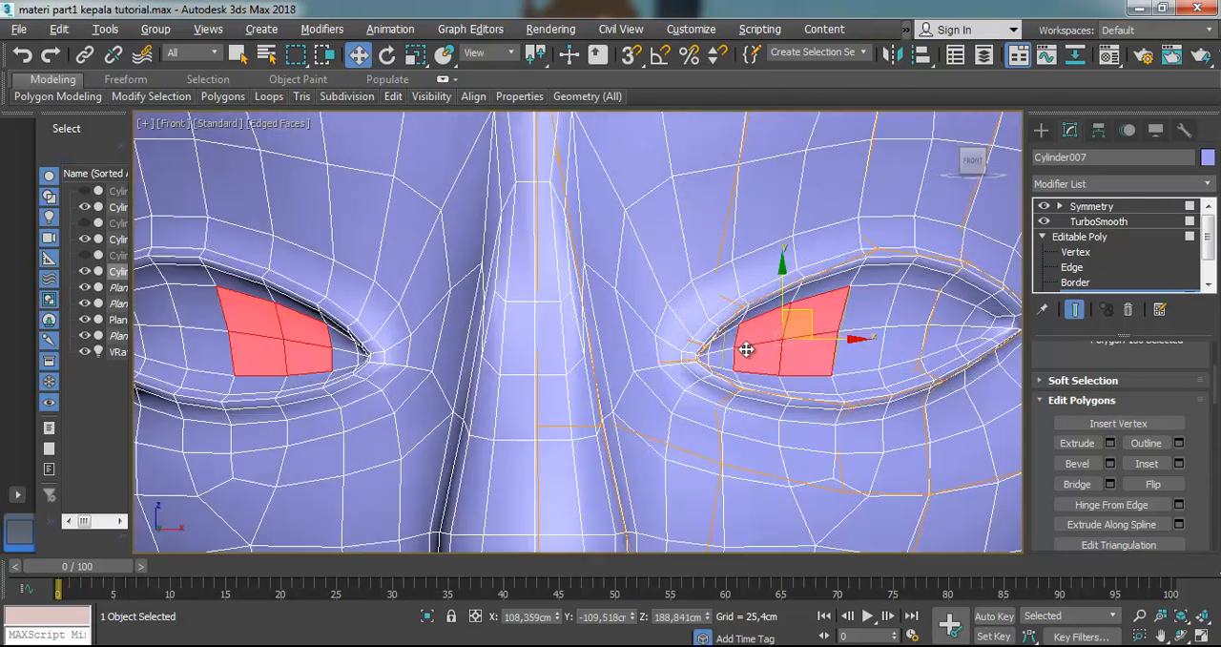
{"action": "scroll", "coordinate": [1081, 286], "scroll_direction": "down", "scroll_amount": 2}
{"action": "left_click", "coordinate": [1075, 252]}
{"action": "left_click", "coordinate": [1089, 268]}
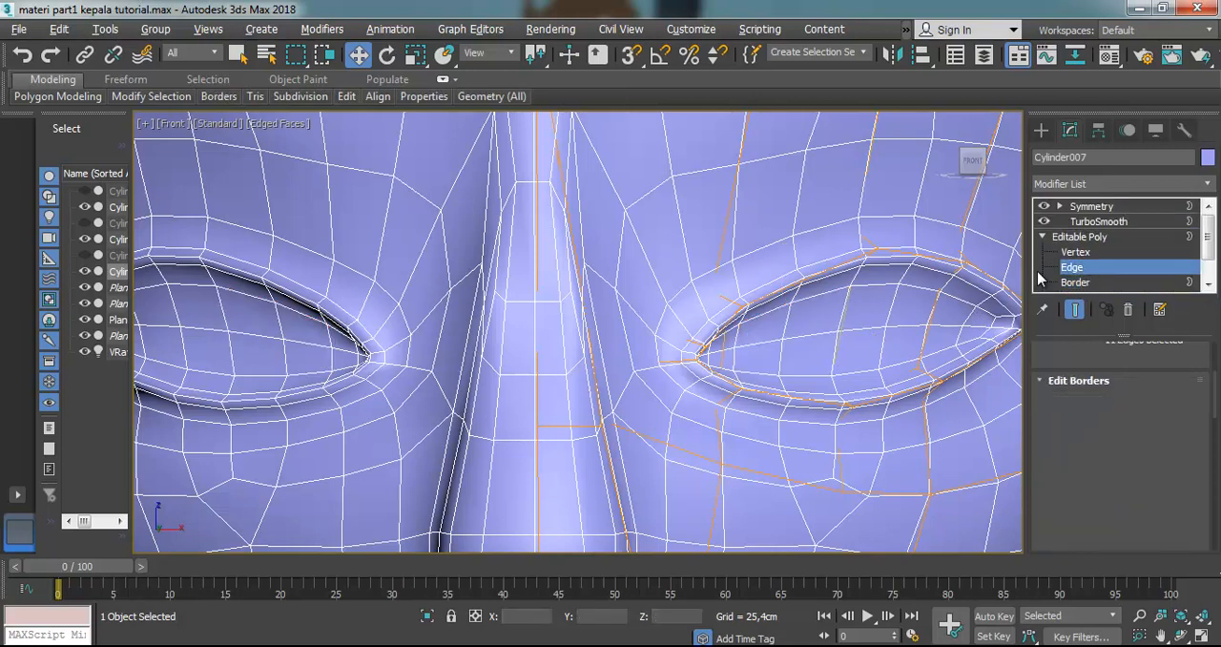
{"action": "left_click", "coordinate": [1078, 285]}
{"action": "scroll", "coordinate": [1083, 286], "scroll_direction": "down", "scroll_amount": 2}
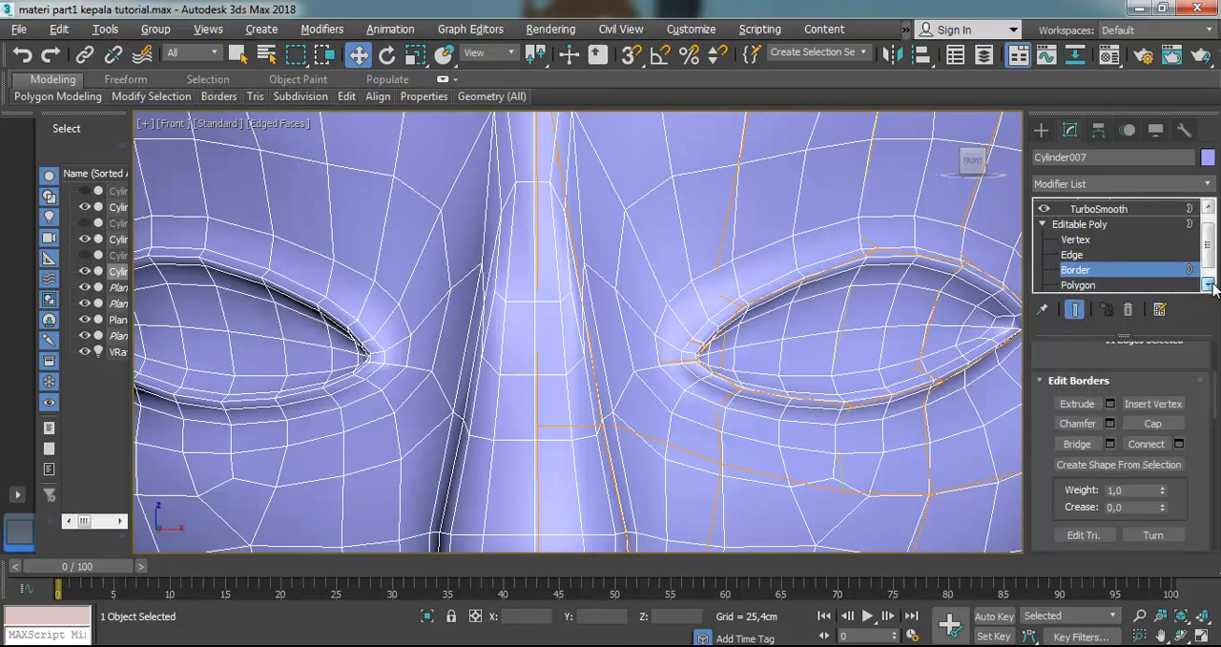
{"action": "left_click", "coordinate": [1084, 286]}
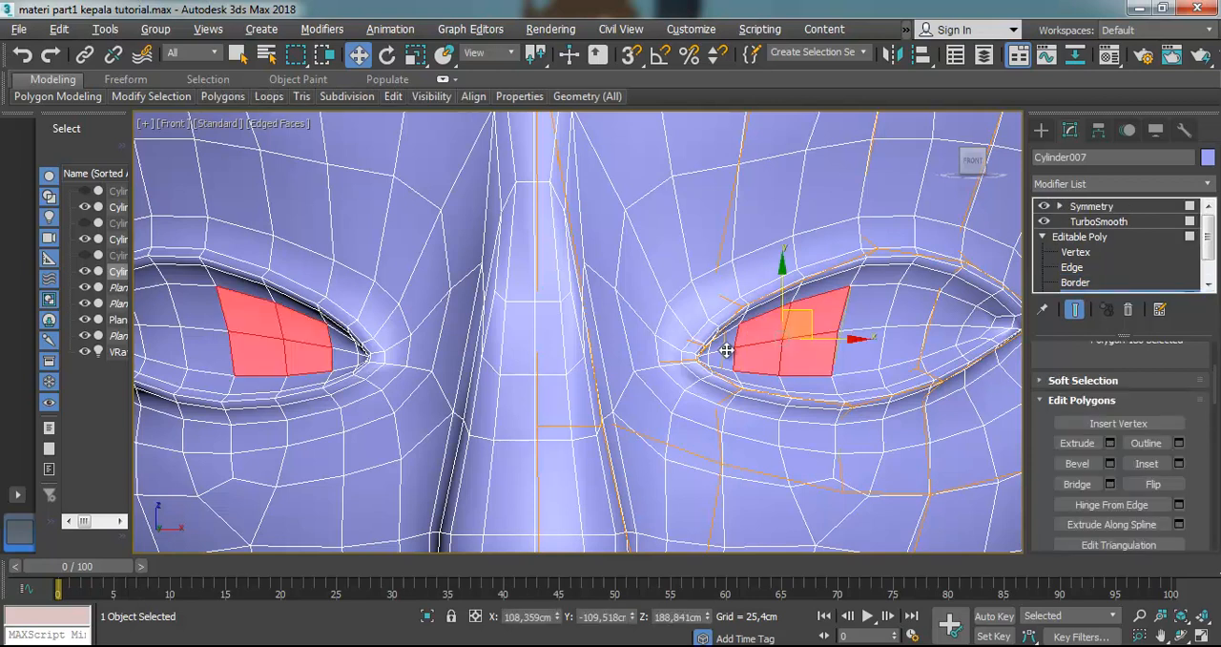
{"action": "left_click", "coordinate": [862, 349], "text": "ctrl"}
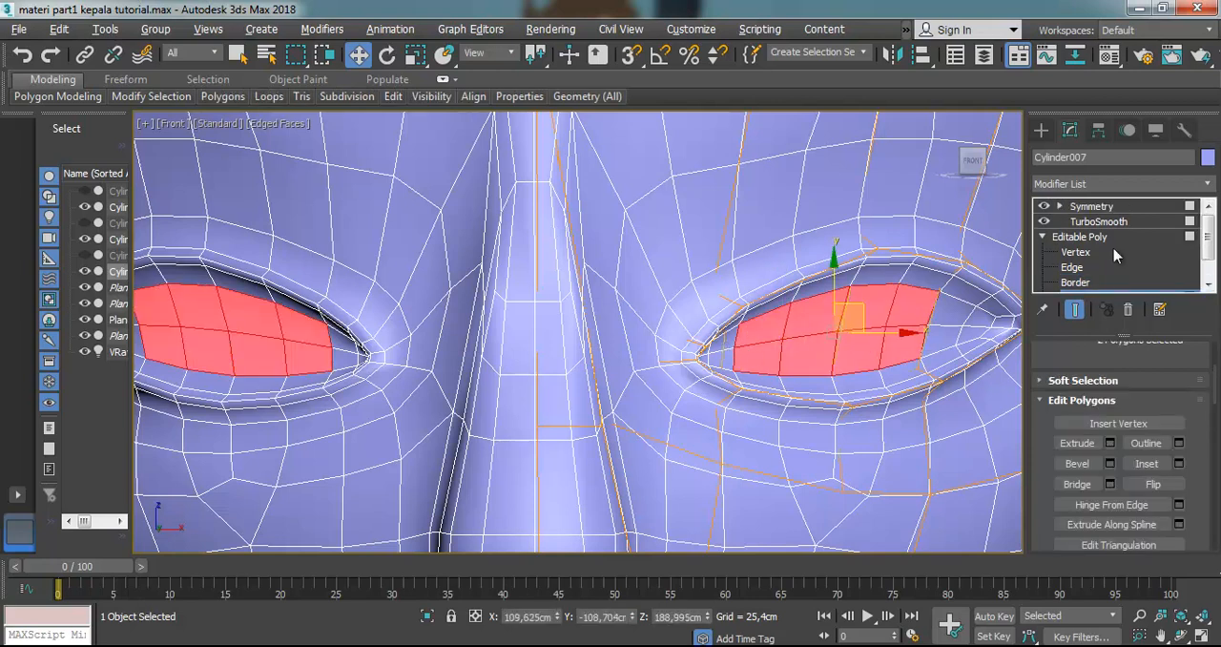
{"action": "left_click", "coordinate": [1044, 222]}
{"action": "left_click", "coordinate": [729, 359], "text": "ctrl"}
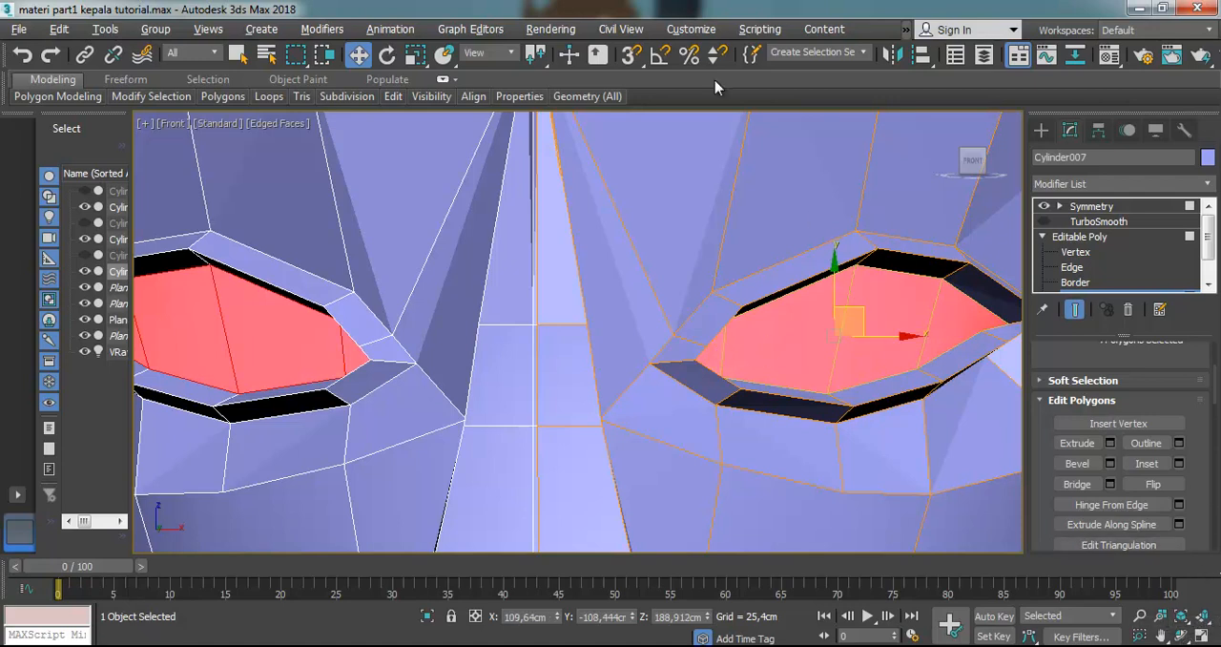
Scale the selected eye polygons down slightly and delete them to open the eye hole
{"action": "left_click", "coordinate": [417, 54]}
{"action": "mouse_move", "coordinate": [845, 324]}
{"action": "left_mouse_down"}
{"action": "mouse_move", "coordinate": [845, 340]}
{"action": "mouse_move", "coordinate": [848, 315]}
{"action": "left_mouse_up"}
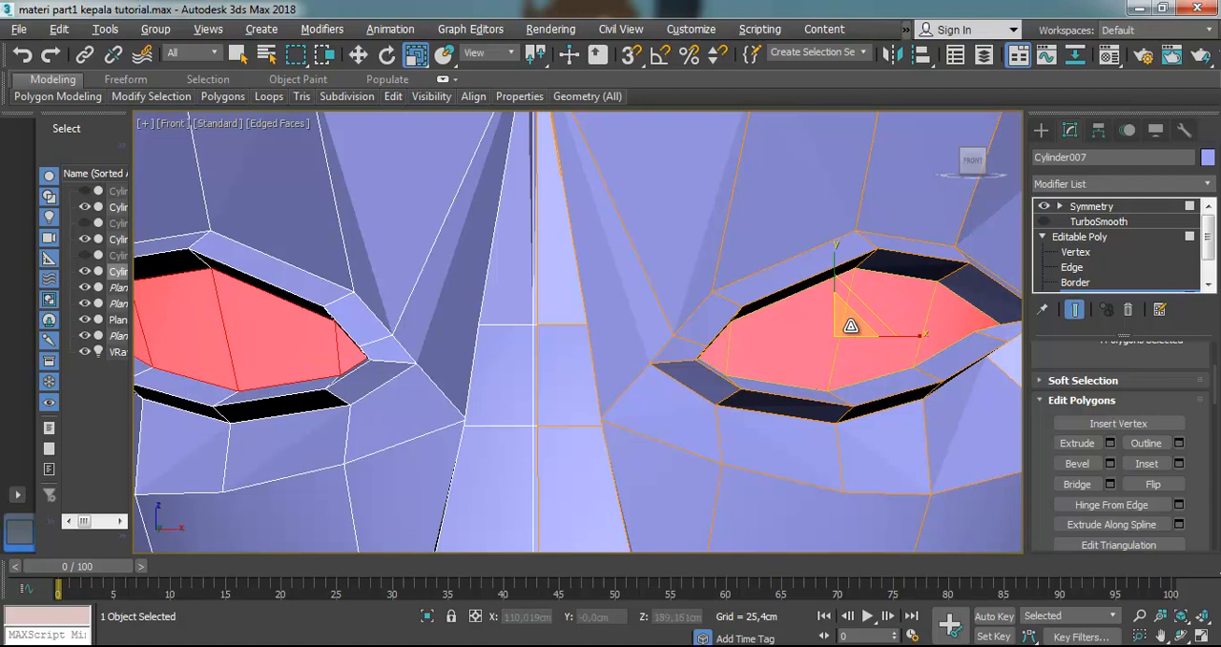
{"action": "key", "text": "Delete"}
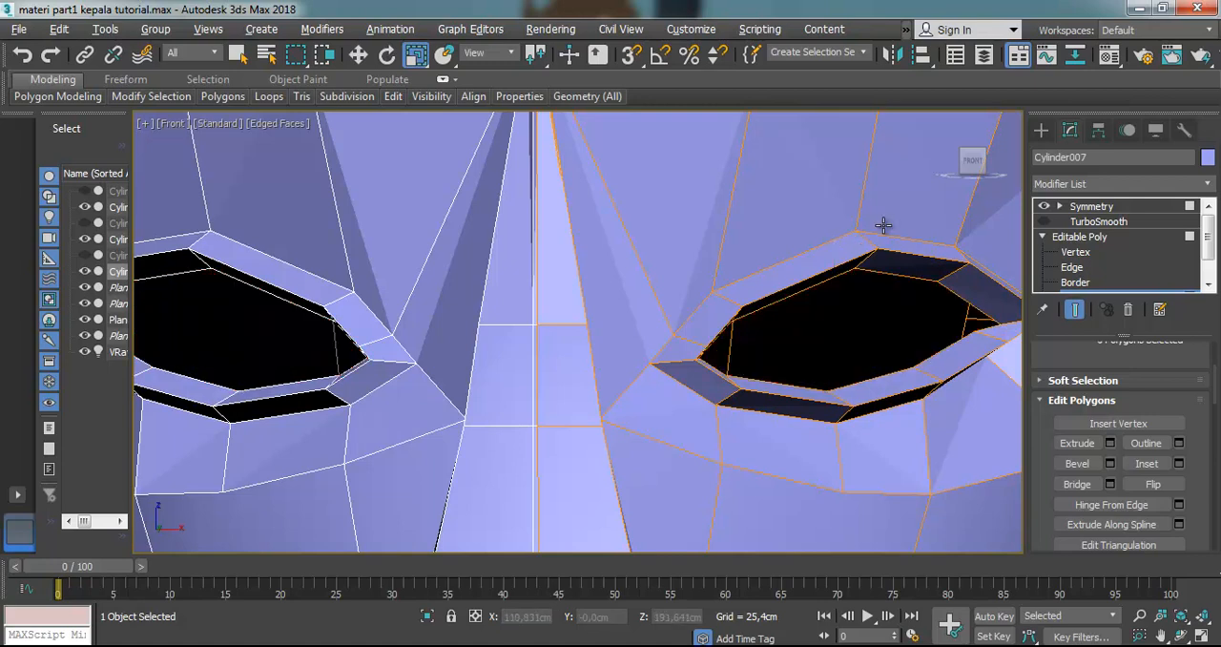
Turn TurboSmooth back on and inspect the open eyes on the whole face from the front
{"action": "left_click", "coordinate": [1045, 221]}
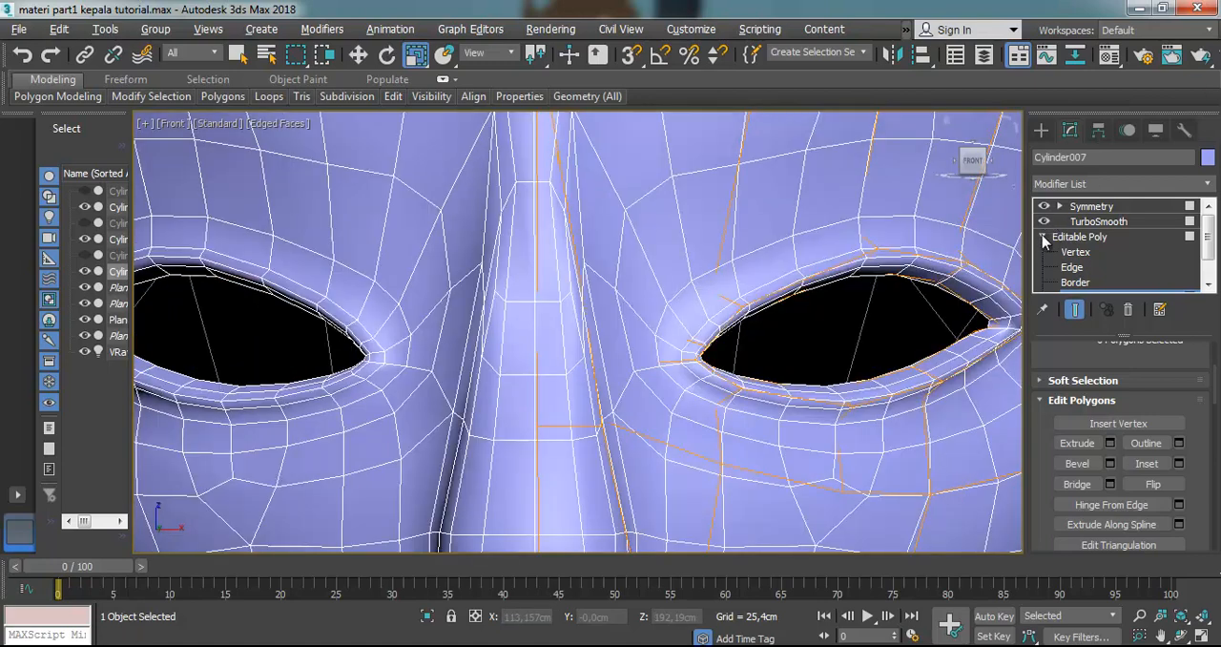
{"action": "scroll", "coordinate": [770, 238], "scroll_direction": "down", "scroll_amount": 8}
{"action": "scroll", "coordinate": [816, 229], "scroll_direction": "up", "scroll_amount": 2}
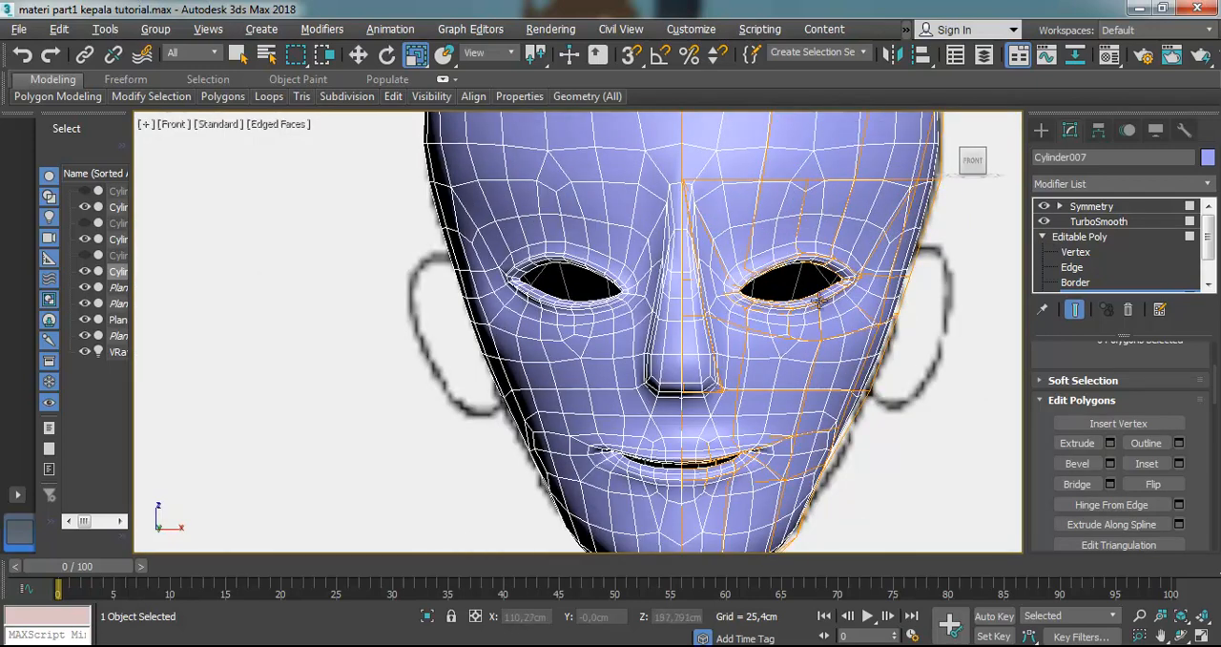
Compare the open eyes with the reference from the front and side, toggling the see-through display, and inspect the face at an angle
{"action": "left_click", "coordinate": [1085, 223]}
{"action": "left_click", "coordinate": [1089, 207]}
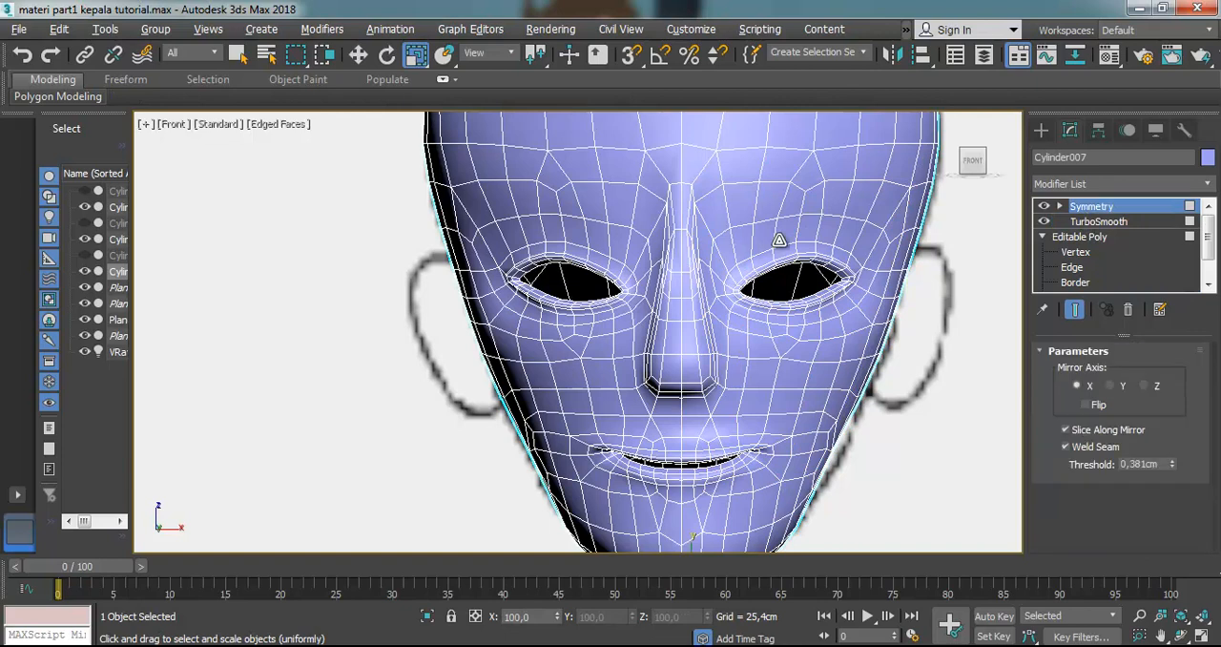
{"action": "key", "text": "alt+x"}
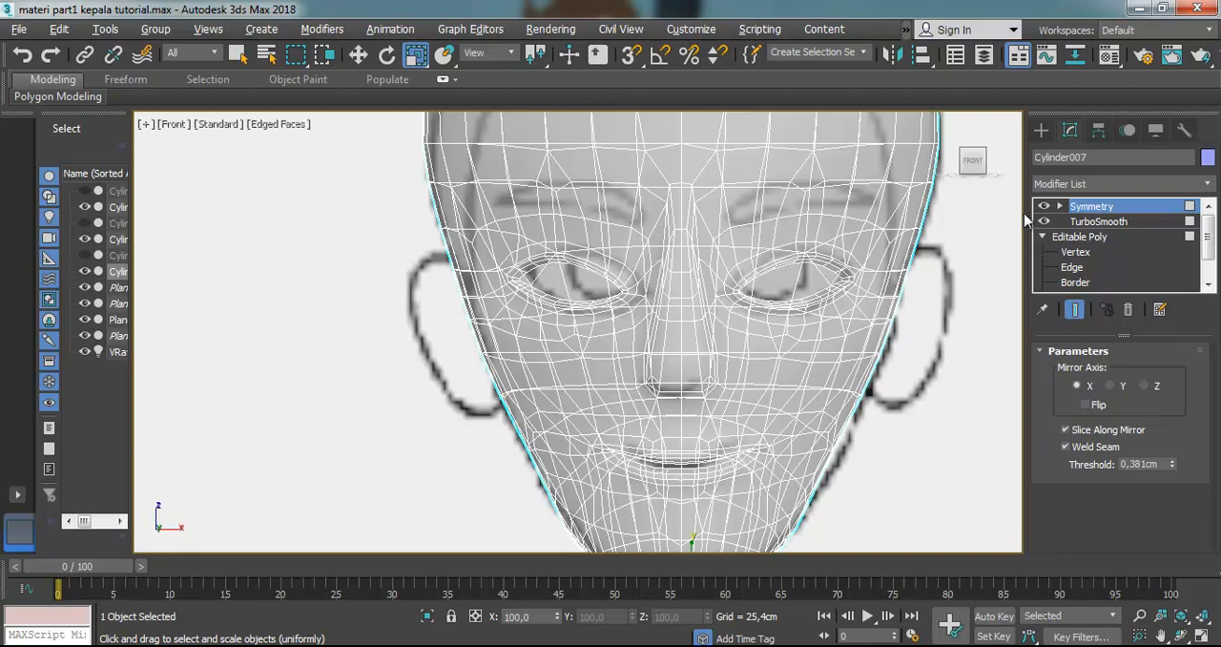
{"action": "key", "text": "alt+x"}
{"action": "key", "text": "l"}
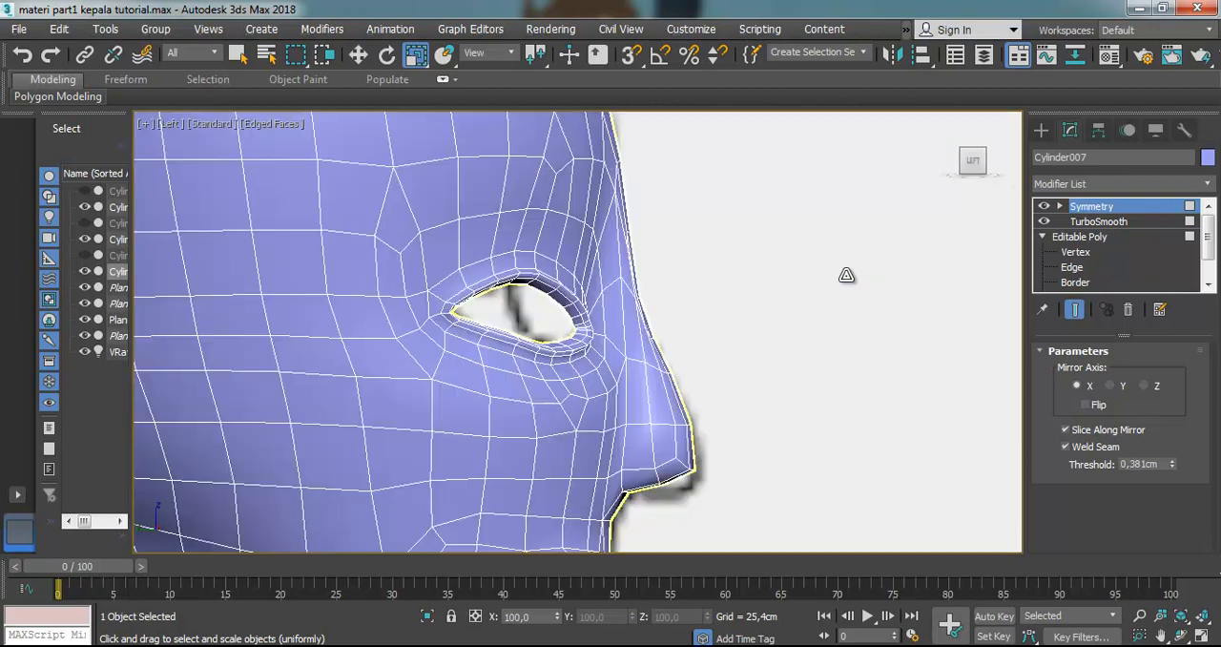
{"action": "key", "text": "alt+x"}
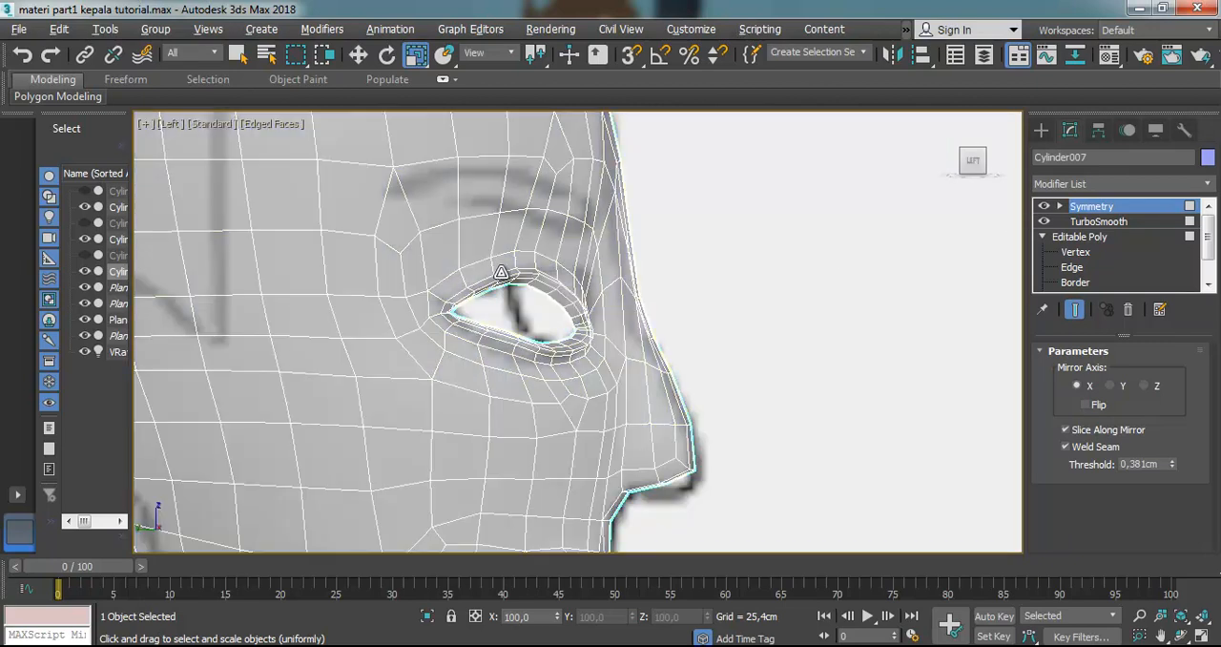
{"action": "key", "text": "alt+x"}
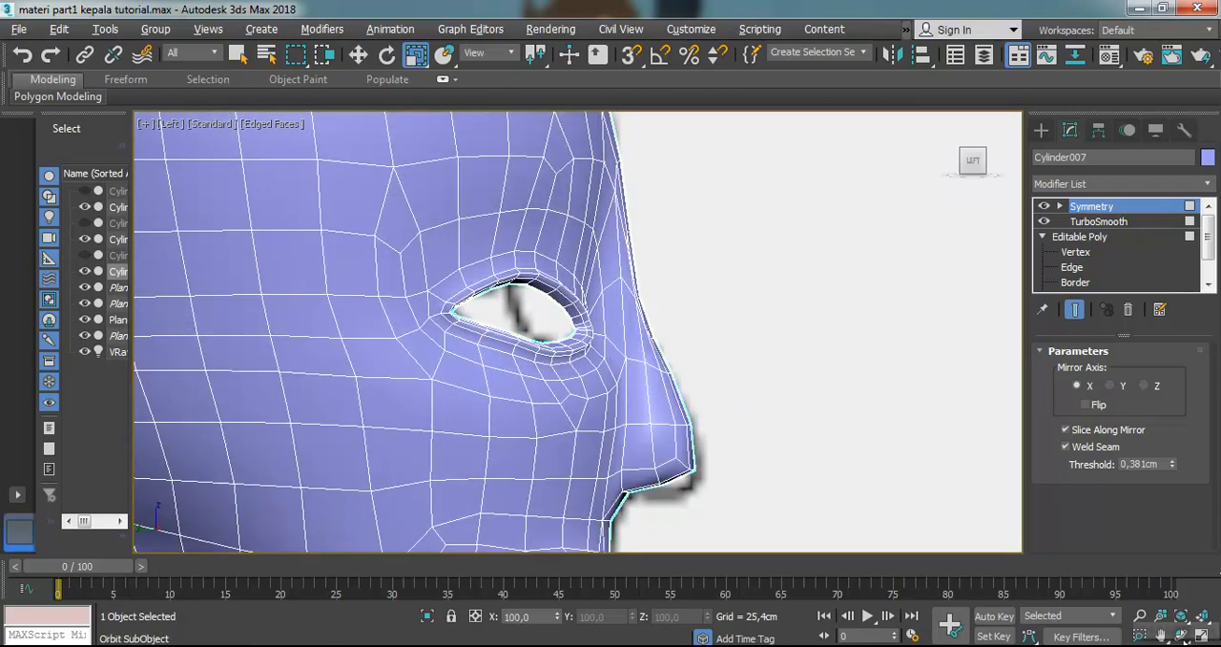
{"action": "key", "text": "ctrl+r"}
{"action": "mouse_move", "coordinate": [635, 351]}
{"action": "left_mouse_down"}
{"action": "mouse_move", "coordinate": [530, 363]}
{"action": "mouse_move", "coordinate": [572, 352]}
{"action": "mouse_move", "coordinate": [511, 344]}
{"action": "left_mouse_up"}
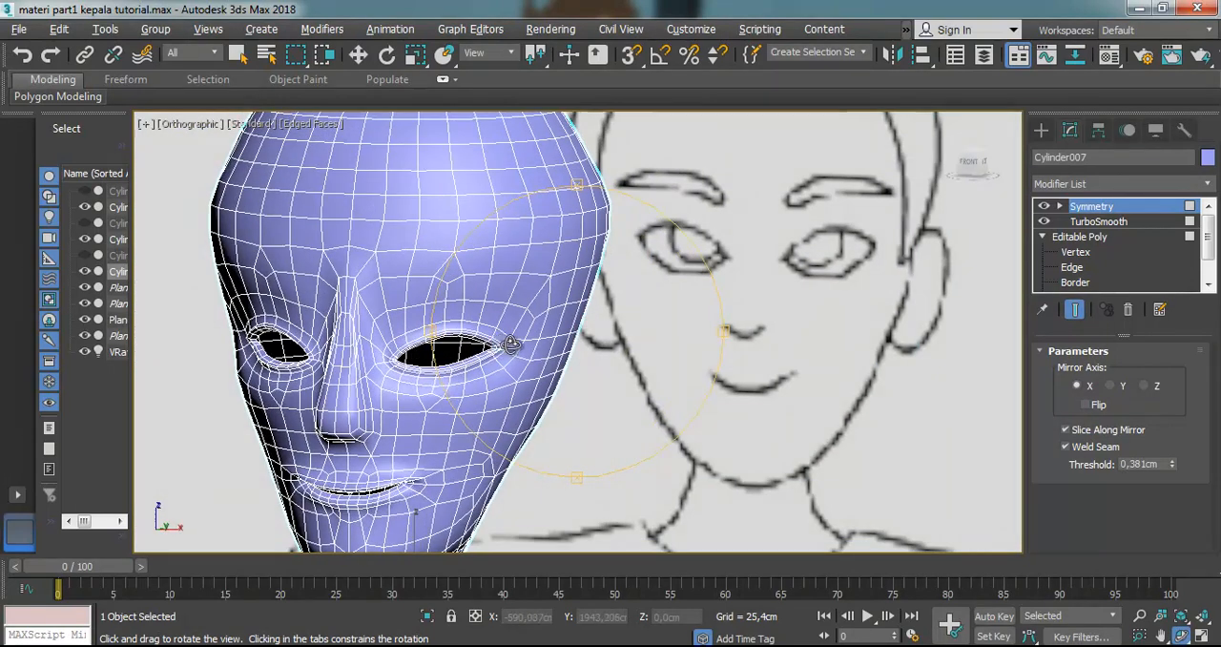
{"action": "key", "text": "f"}
{"action": "scroll", "coordinate": [722, 273], "scroll_direction": "down", "scroll_amount": 2}
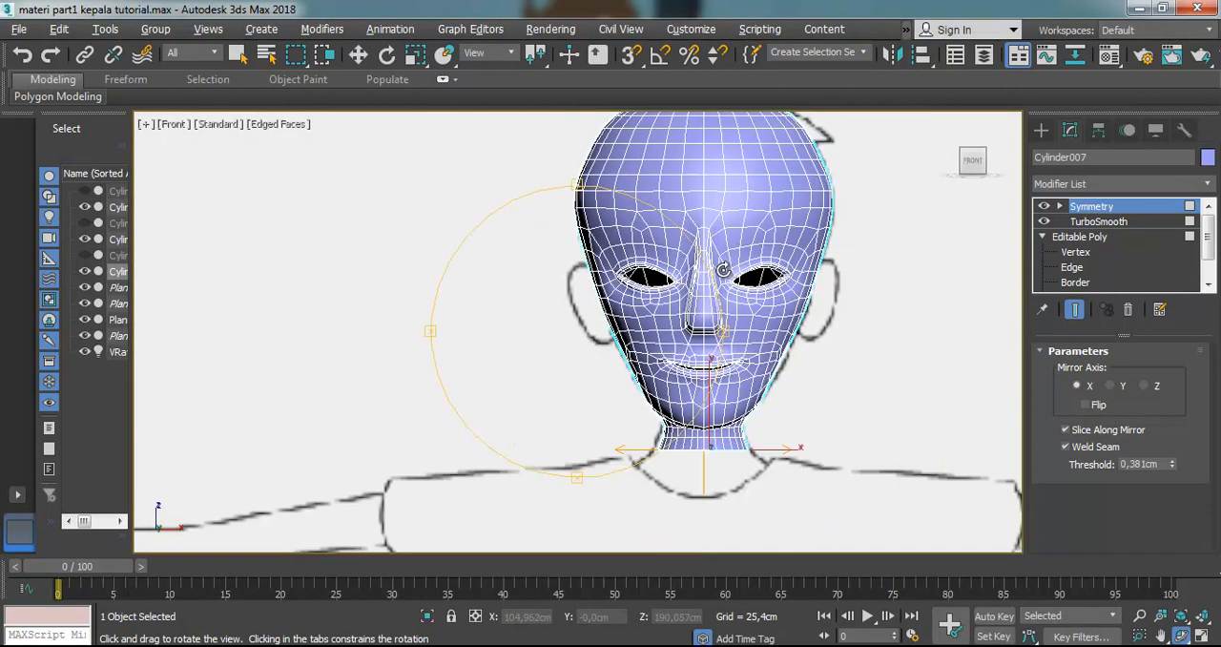
Make the head see-through, turn off TurboSmooth and cut an edge from the eyebrow's inner end to the vertex at its upper inner bend
{"action": "key", "text": "alt+x"}
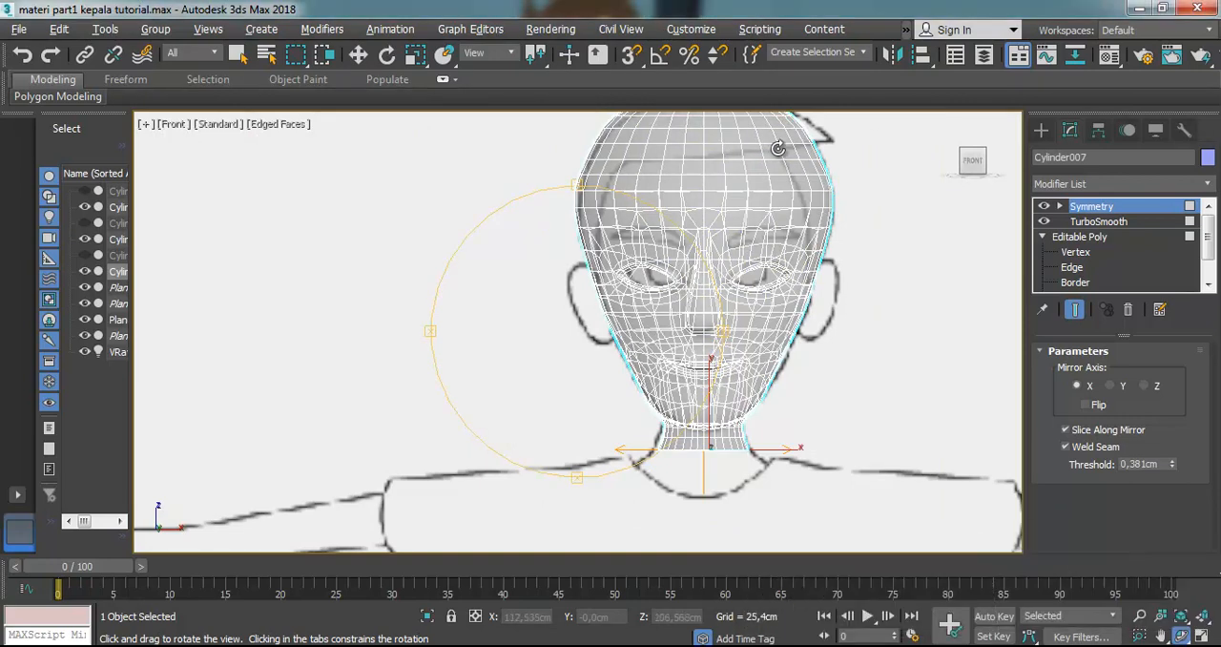
{"action": "scroll", "coordinate": [851, 169], "scroll_direction": "up", "scroll_amount": 5}
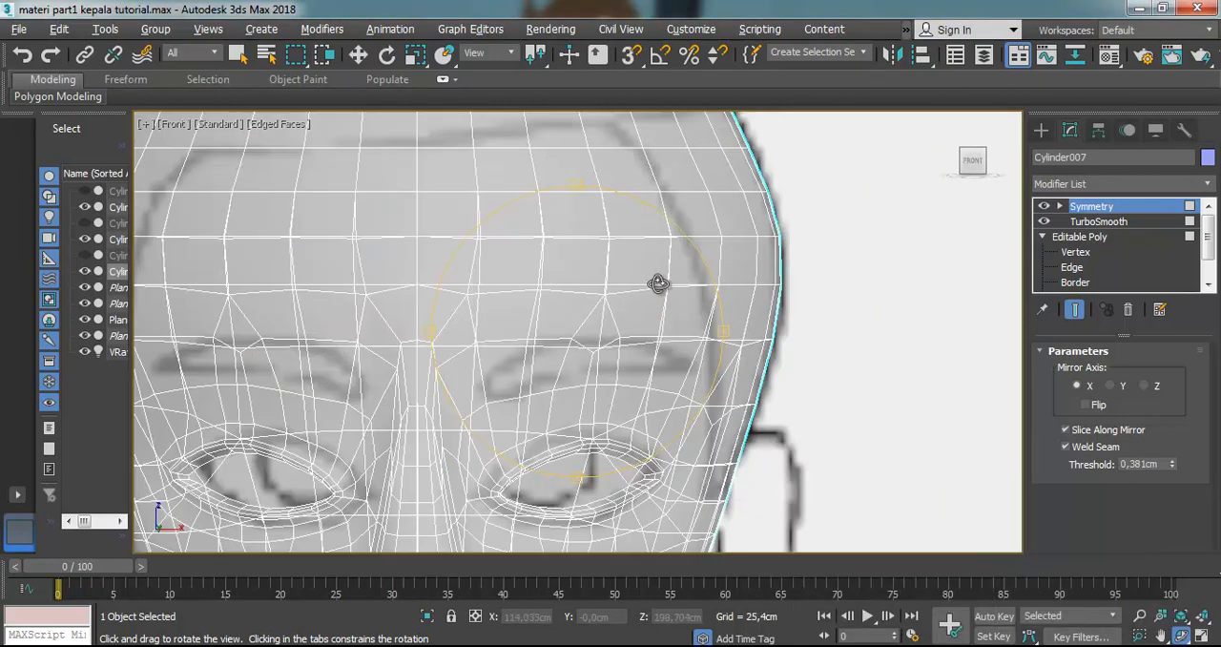
{"action": "left_click", "coordinate": [1044, 222]}
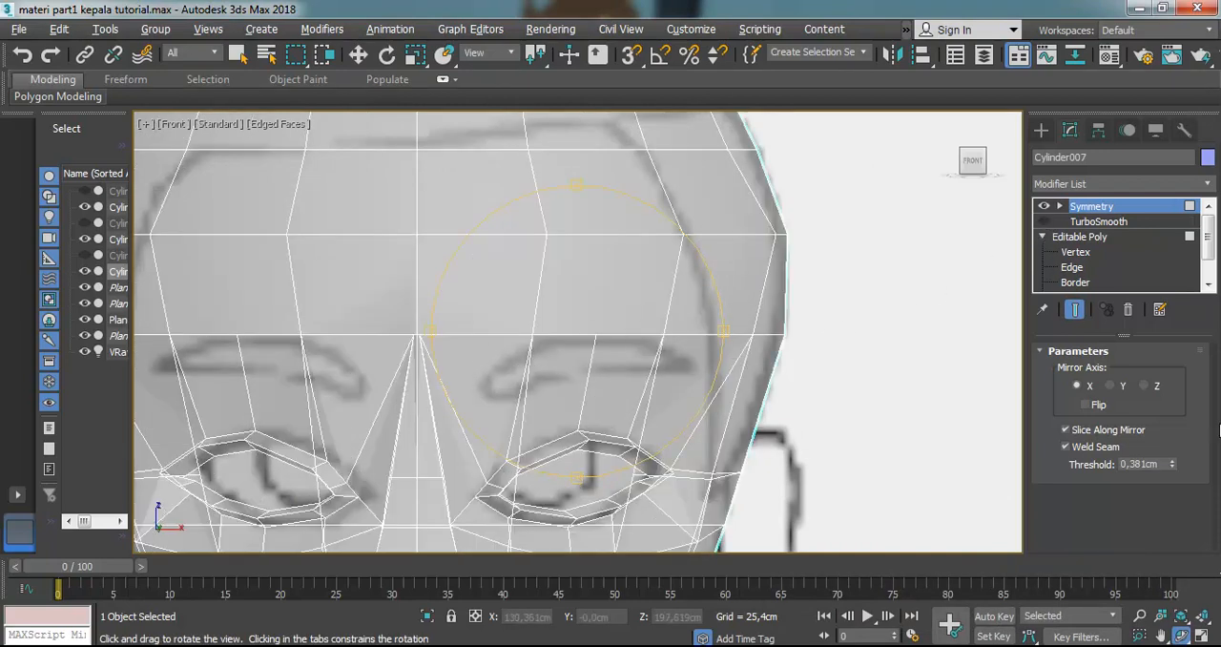
{"action": "left_click", "coordinate": [1078, 252]}
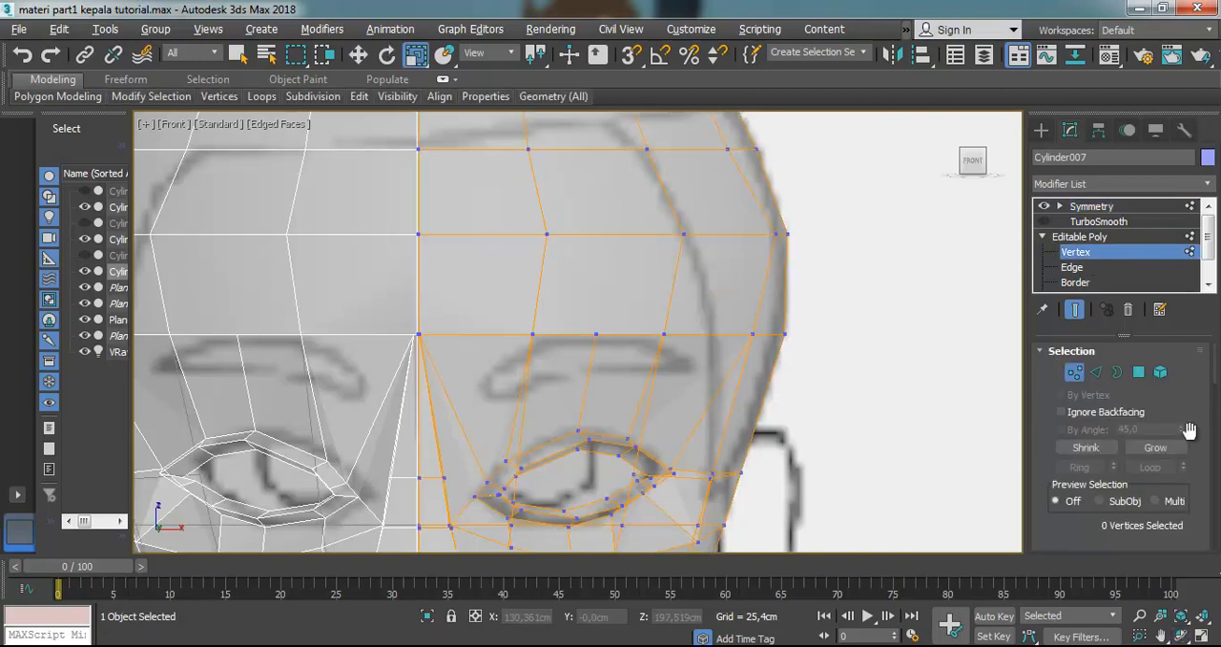
{"action": "scroll", "coordinate": [1163, 392], "scroll_direction": "down", "scroll_amount": 3}
{"action": "scroll", "coordinate": [1164, 393], "scroll_direction": "down", "scroll_amount": 6}
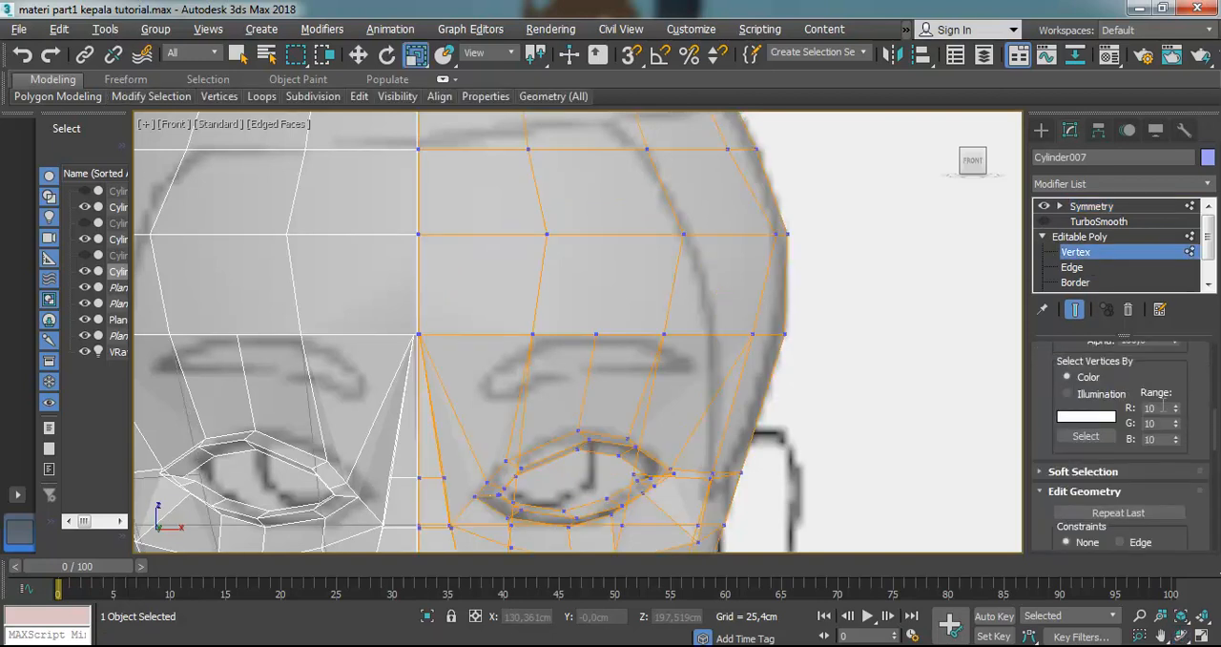
{"action": "left_click", "coordinate": [1154, 475]}
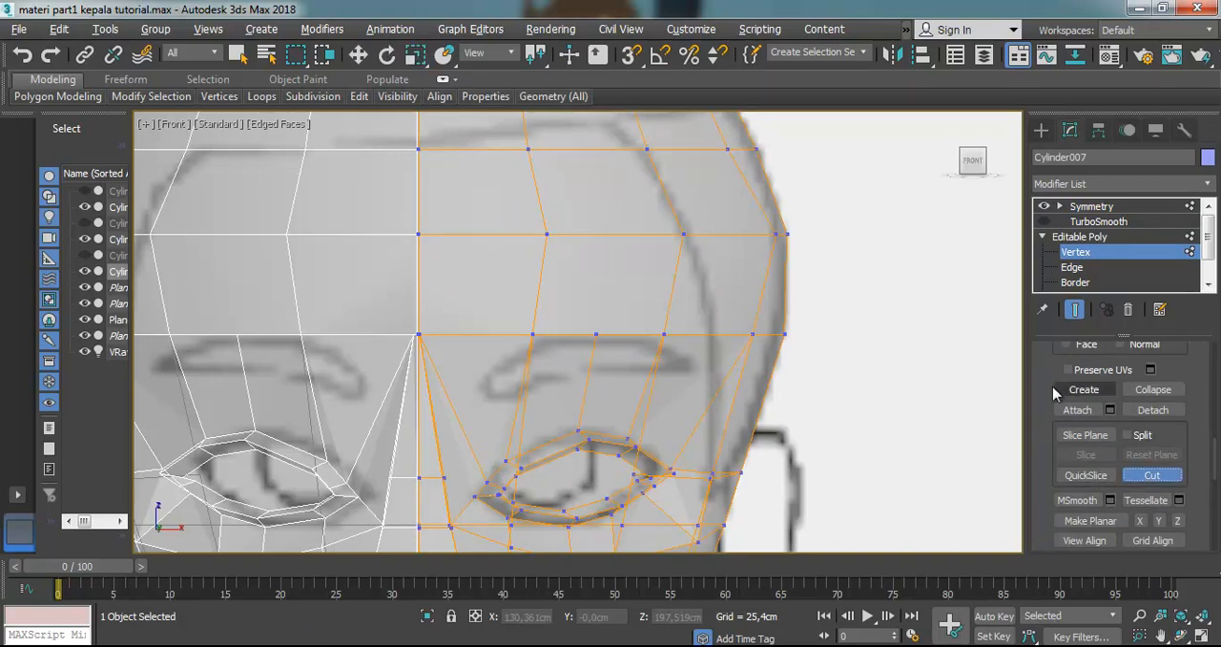
{"action": "left_click", "coordinate": [486, 379]}
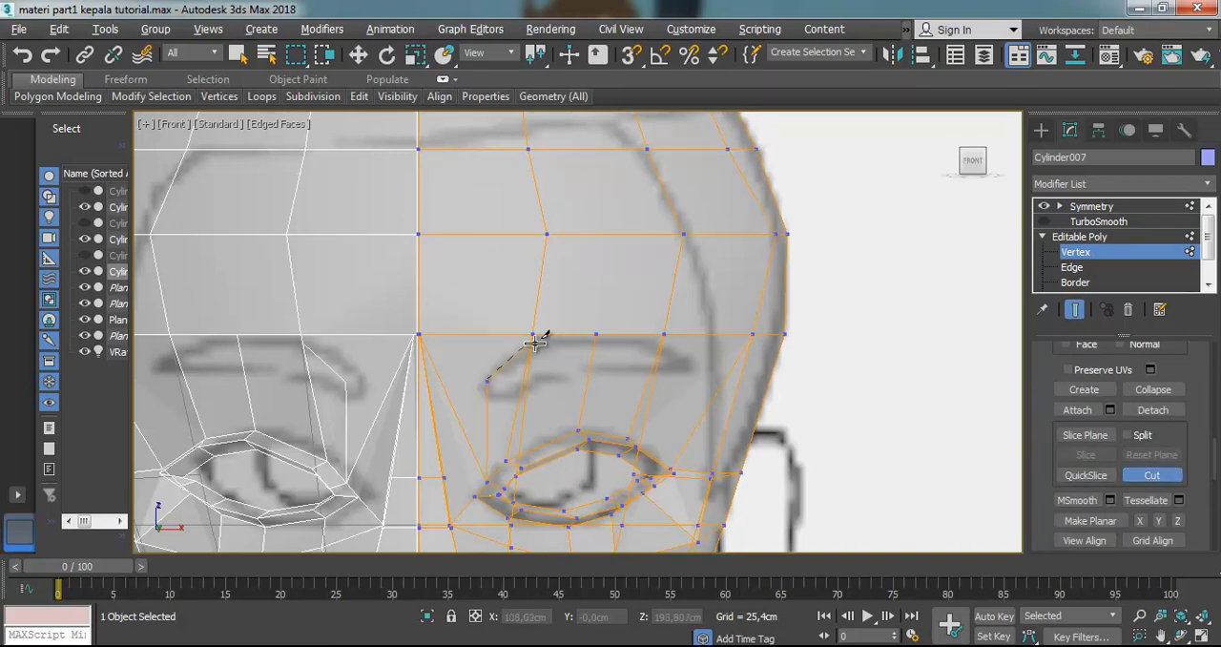
{"action": "left_click", "coordinate": [535, 337]}
{"action": "right_click", "coordinate": [507, 399]}
Cut edges around the eyebrow's outer tip and back along its lower outline to the inner end, following the reference
{"action": "left_click", "coordinate": [671, 335]}
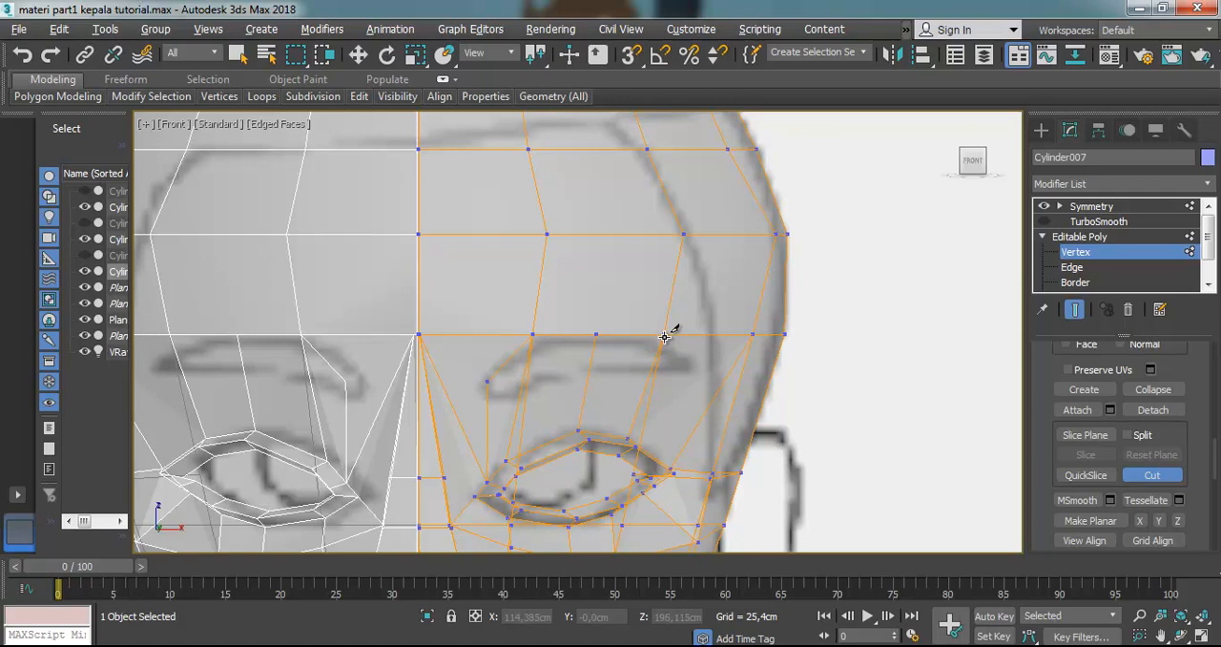
{"action": "left_click", "coordinate": [697, 367]}
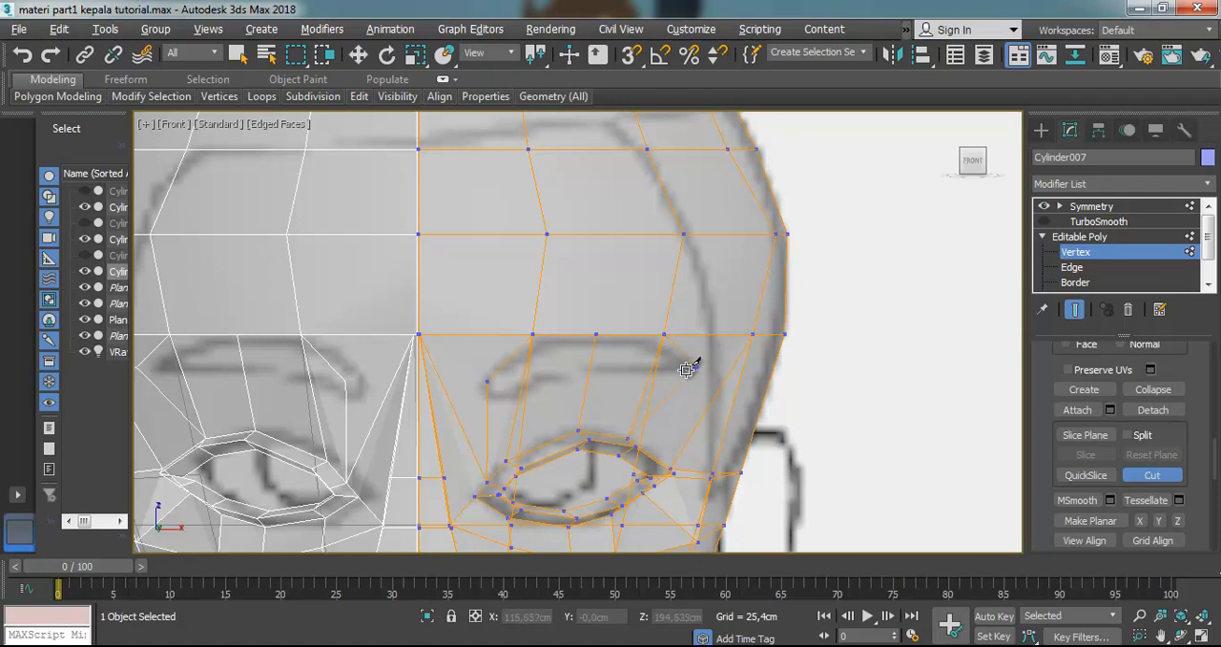
{"action": "left_click", "coordinate": [588, 370]}
{"action": "left_click", "coordinate": [527, 385]}
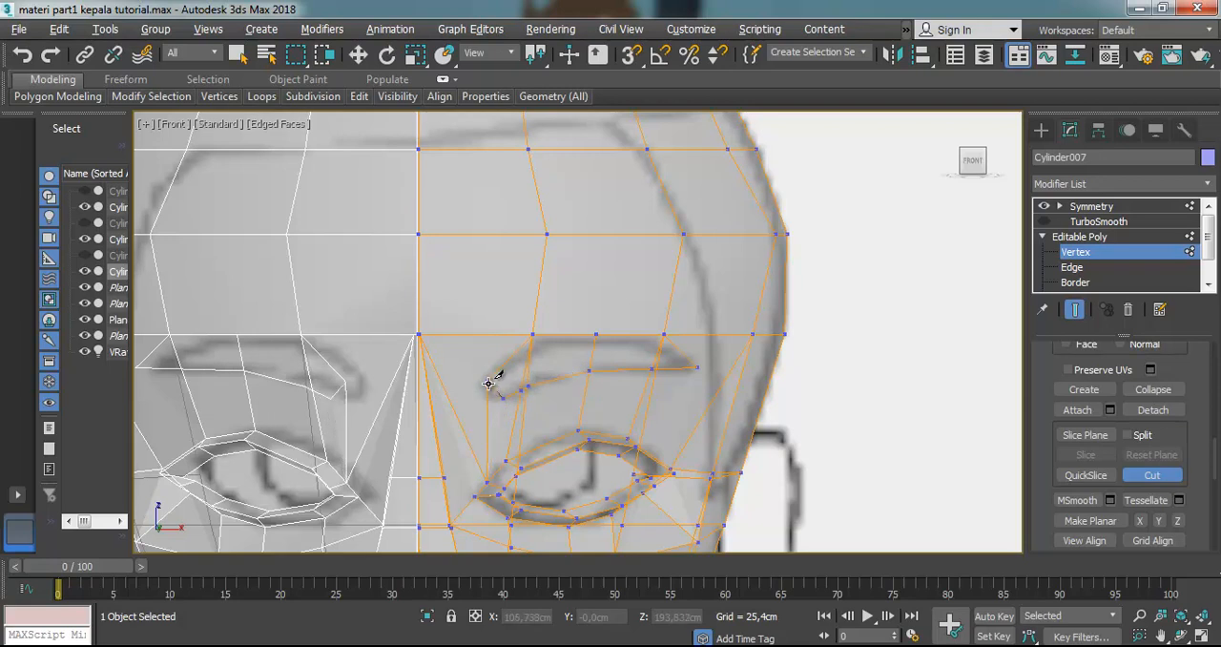
Cut connecting edges from the eyebrow's outer tip toward the temple and from its inner end to the centre-line vertex above the nose
{"action": "scroll", "coordinate": [646, 349], "scroll_direction": "up", "scroll_amount": 4}
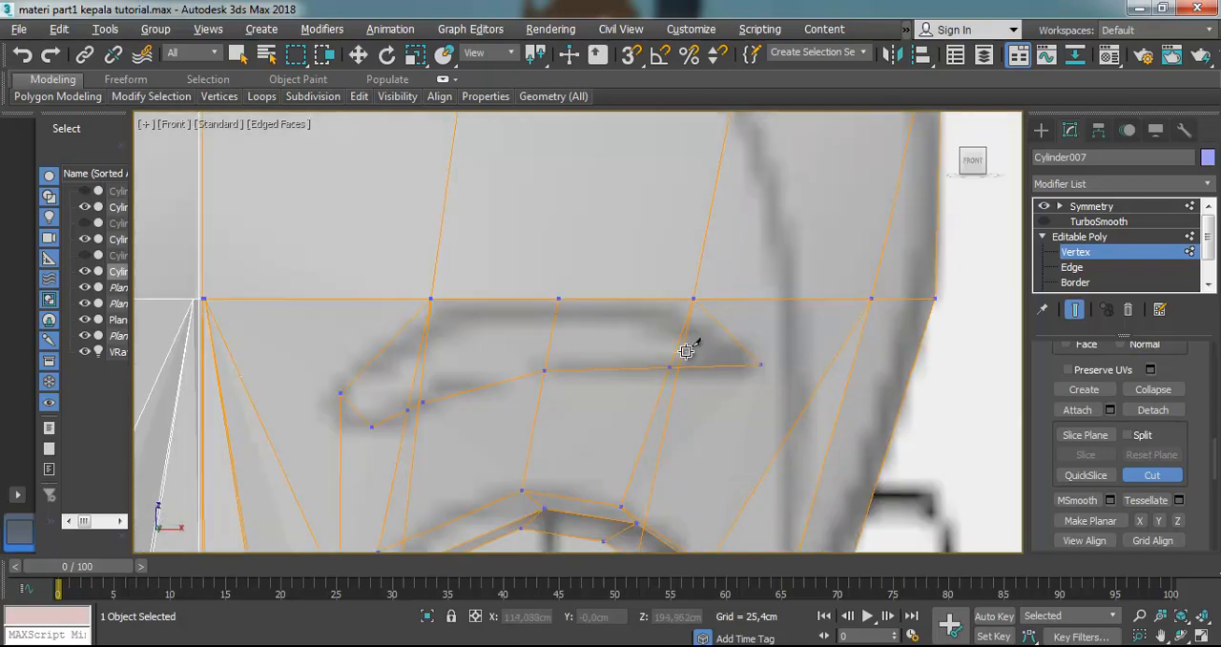
{"action": "scroll", "coordinate": [720, 353], "scroll_direction": "down", "scroll_amount": 4}
{"action": "scroll", "coordinate": [730, 367], "scroll_direction": "up", "scroll_amount": 2}
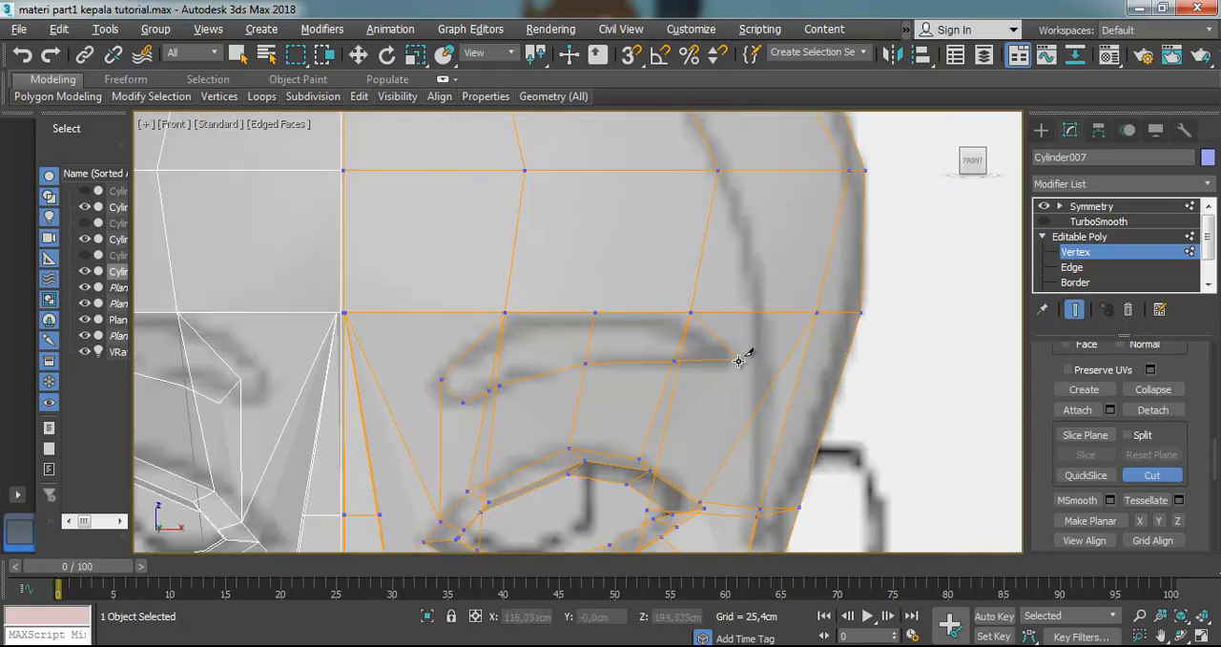
{"action": "left_click", "coordinate": [741, 360]}
{"action": "left_click", "coordinate": [790, 407]}
{"action": "right_click", "coordinate": [842, 381]}
{"action": "left_click", "coordinate": [442, 380]}
{"action": "left_click", "coordinate": [343, 312]}
{"action": "right_click", "coordinate": [430, 282]}
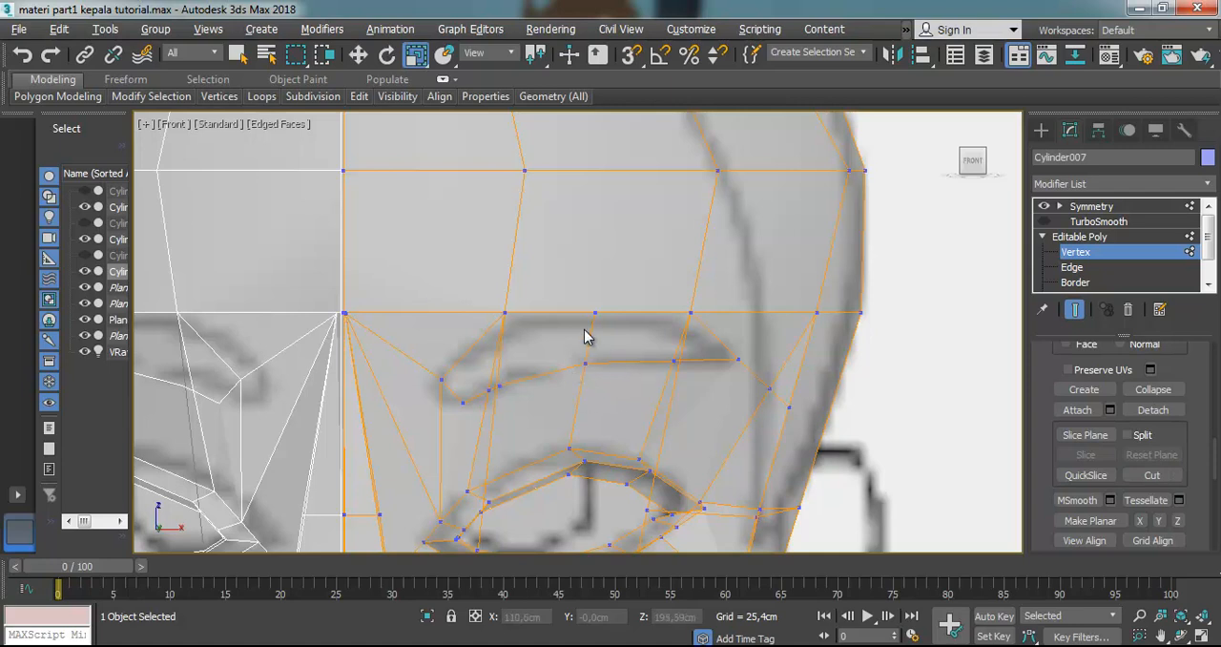
Cut an edge from the eyebrow's lower inner corner down to the vertex on the upper eyelid
{"action": "left_click", "coordinate": [460, 403]}
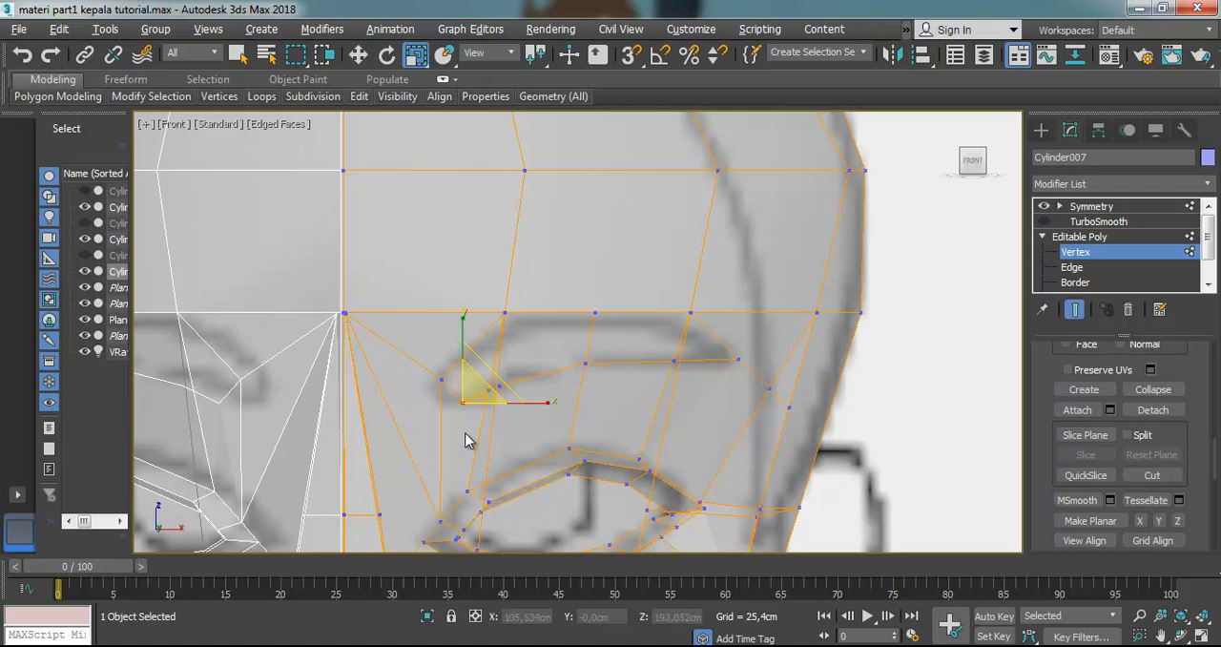
{"action": "left_click", "coordinate": [1152, 474]}
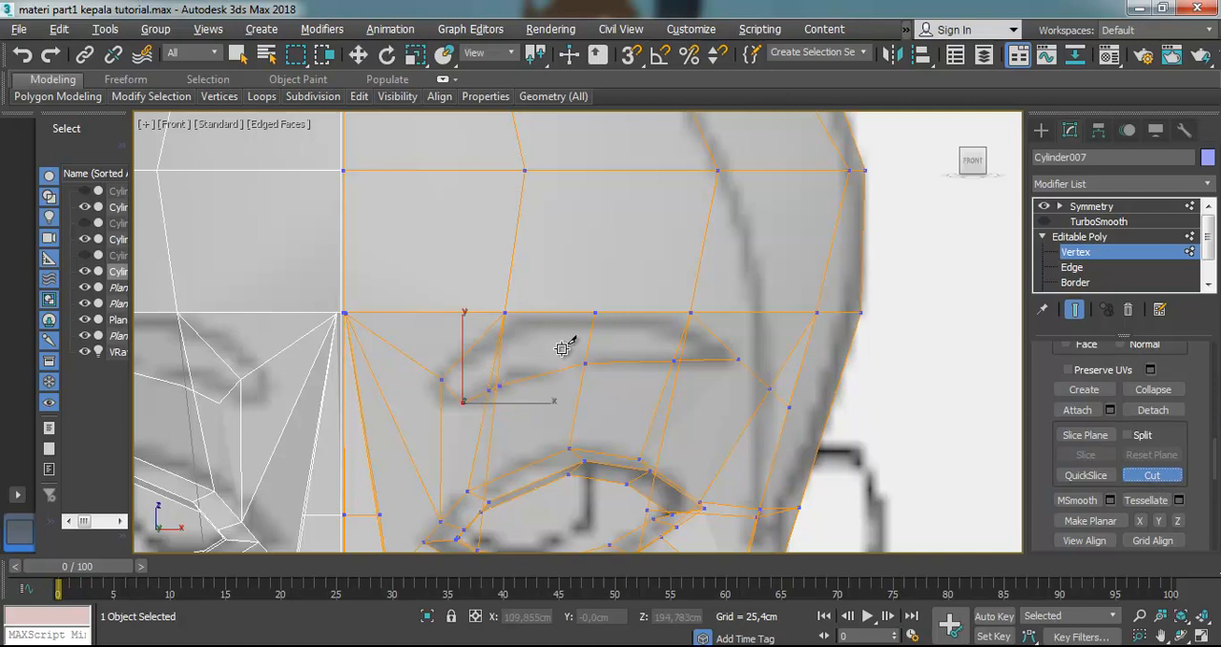
{"action": "left_click", "coordinate": [463, 402]}
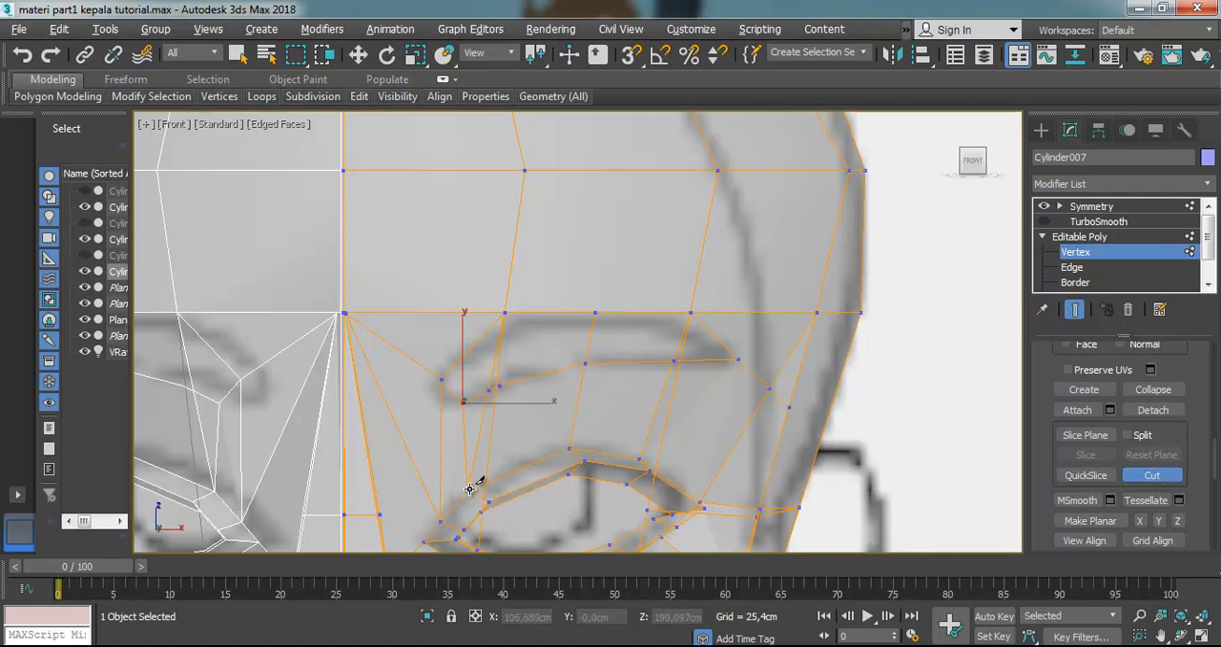
{"action": "left_click", "coordinate": [468, 491]}
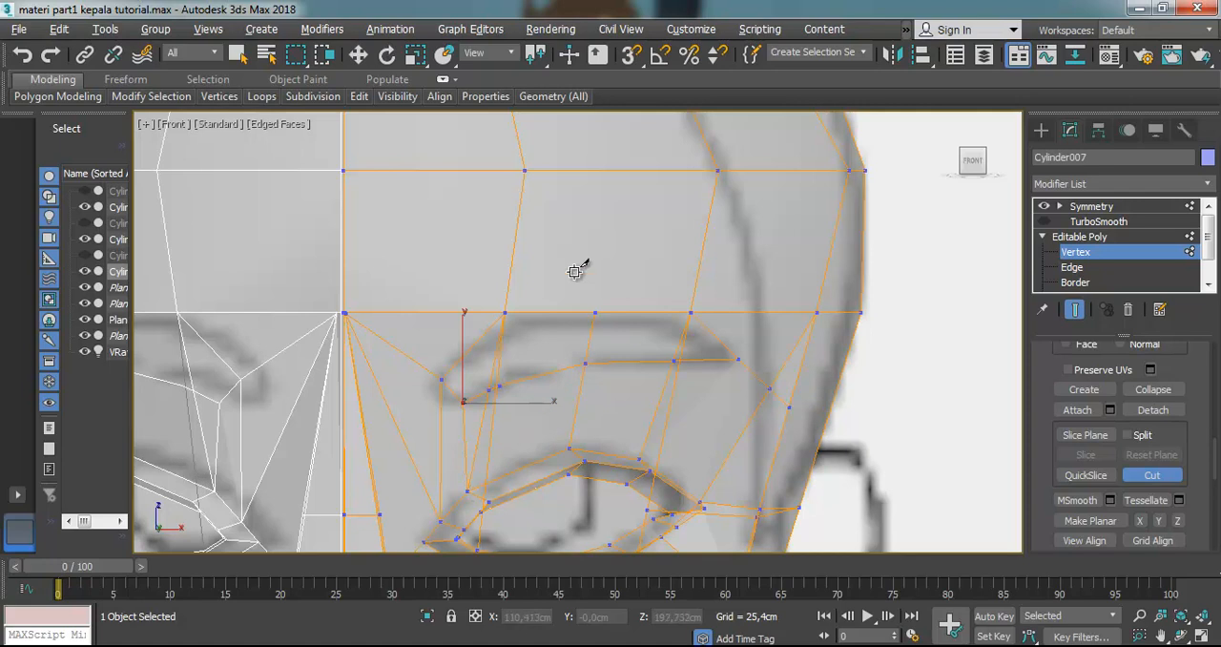
Switch to the Move tool and polygon level, and select all the polygons inside the eyebrow outline
{"action": "left_click_drag", "start_coordinate": [1208, 252], "coordinate": [1210, 275]}
{"action": "left_click", "coordinate": [1075, 267]}
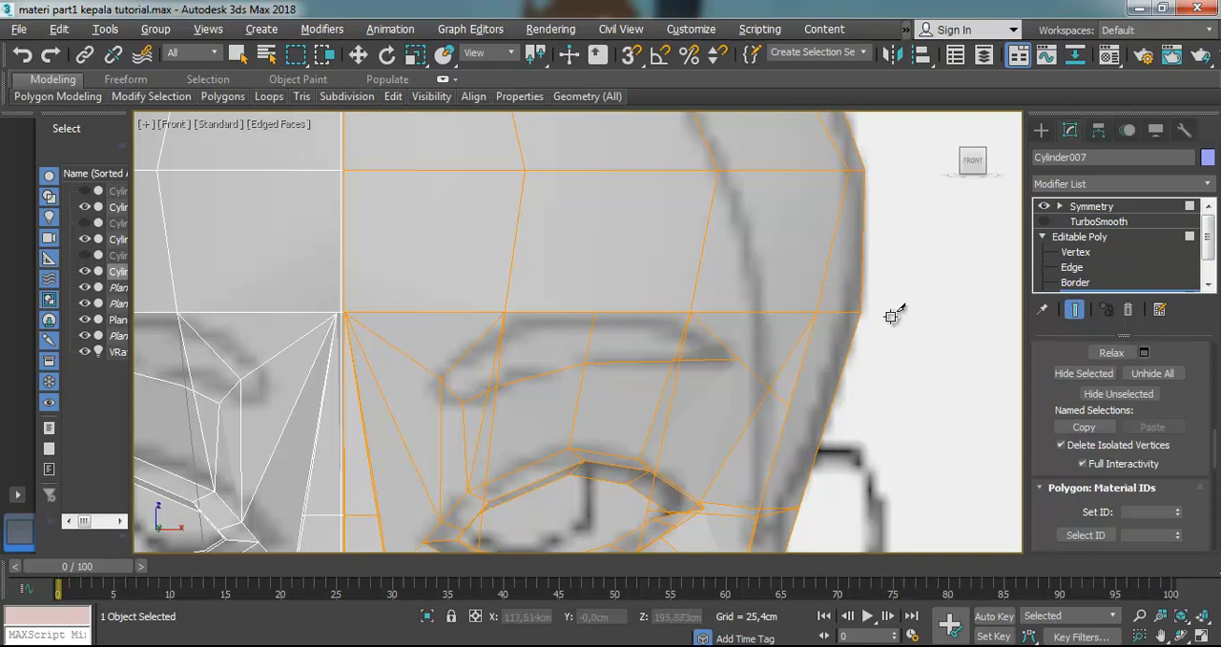
{"action": "left_click", "coordinate": [358, 54]}
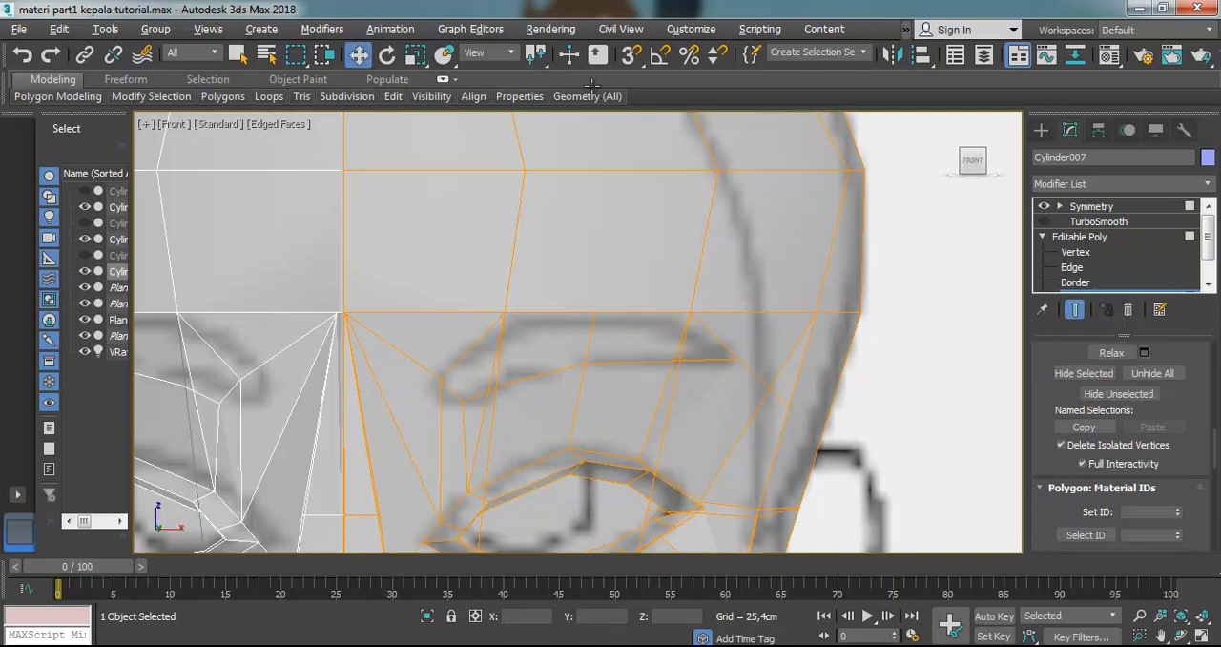
{"action": "left_click_drag", "start_coordinate": [1208, 250], "coordinate": [1207, 269]}
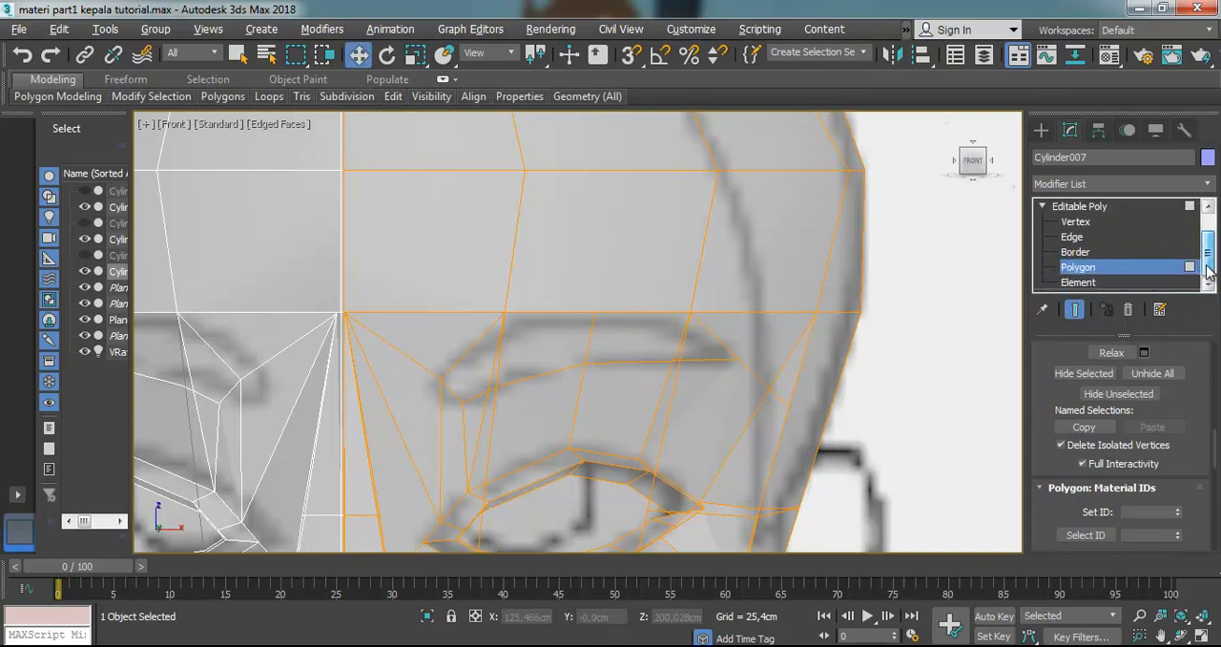
{"action": "left_click", "coordinate": [1078, 253]}
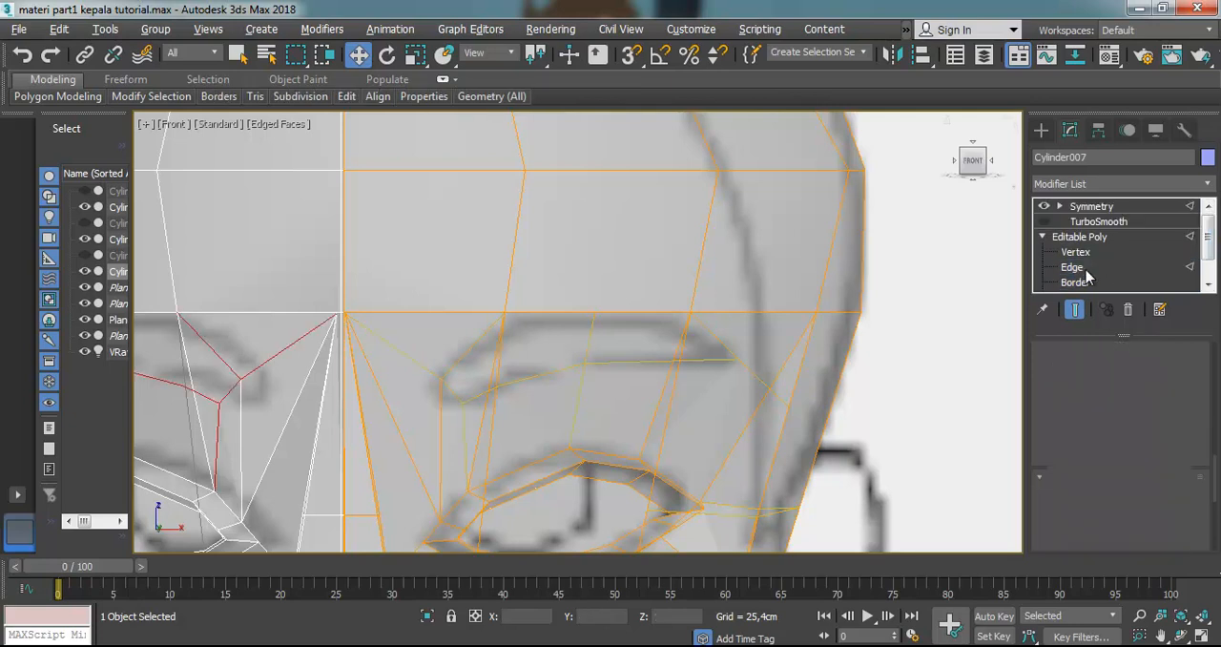
{"action": "left_click", "coordinate": [1078, 271]}
{"action": "left_click", "coordinate": [1077, 272]}
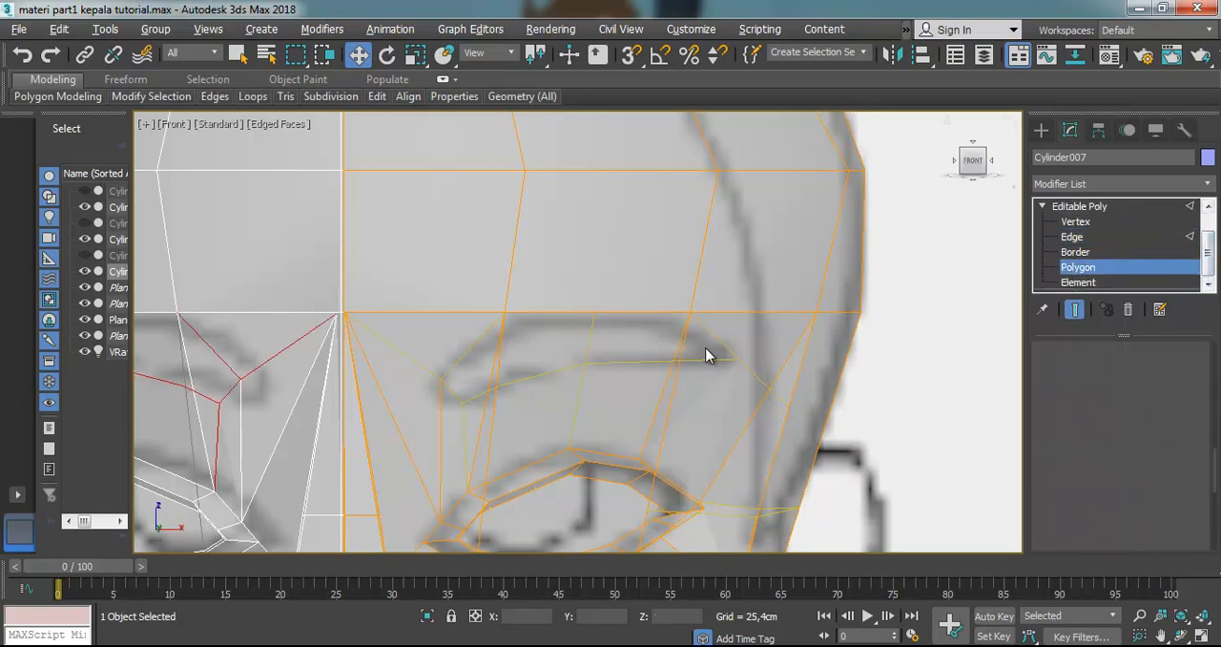
{"action": "left_click", "coordinate": [697, 345]}
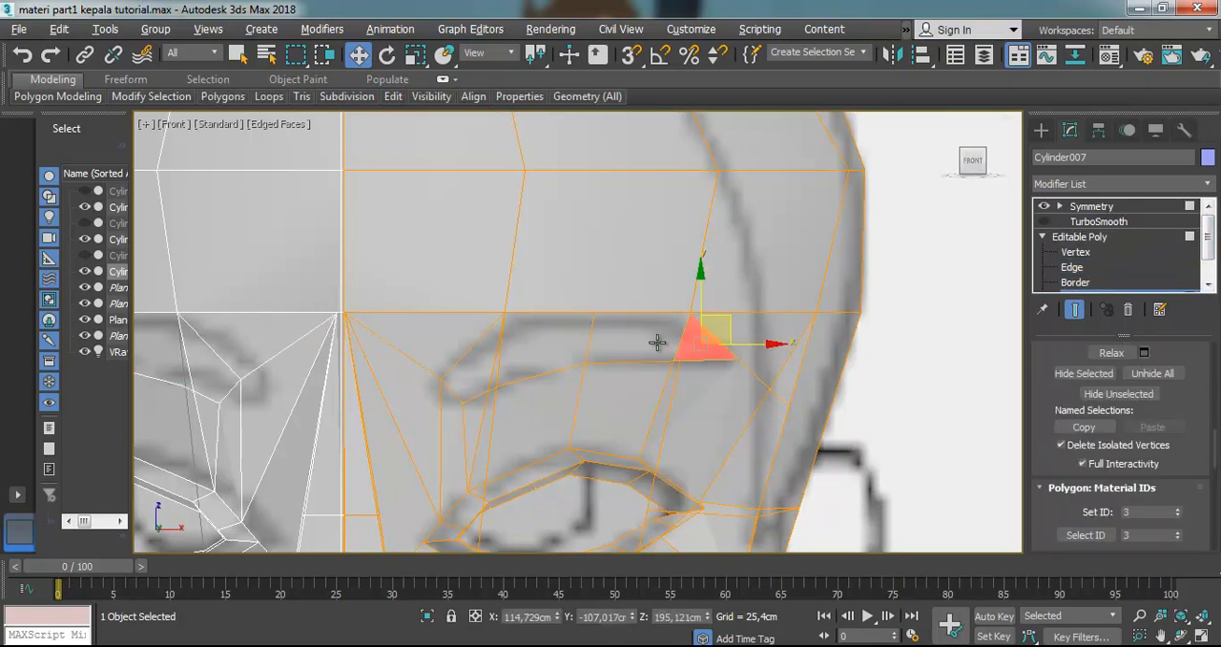
{"action": "left_click", "coordinate": [579, 345], "text": "ctrl"}
{"action": "left_click", "coordinate": [488, 359], "text": "ctrl"}
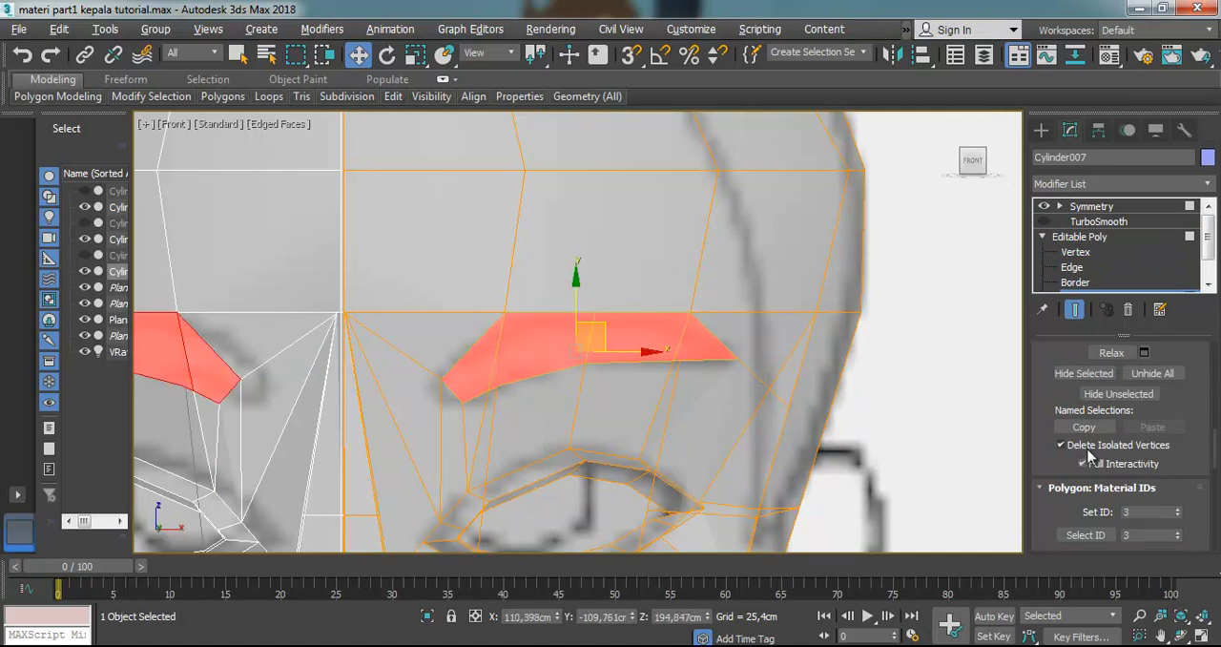
Move the inner and middle vertices of the eyebrow's upper edge vertically to follow the reference brow's curve
{"action": "left_click", "coordinate": [1074, 252]}
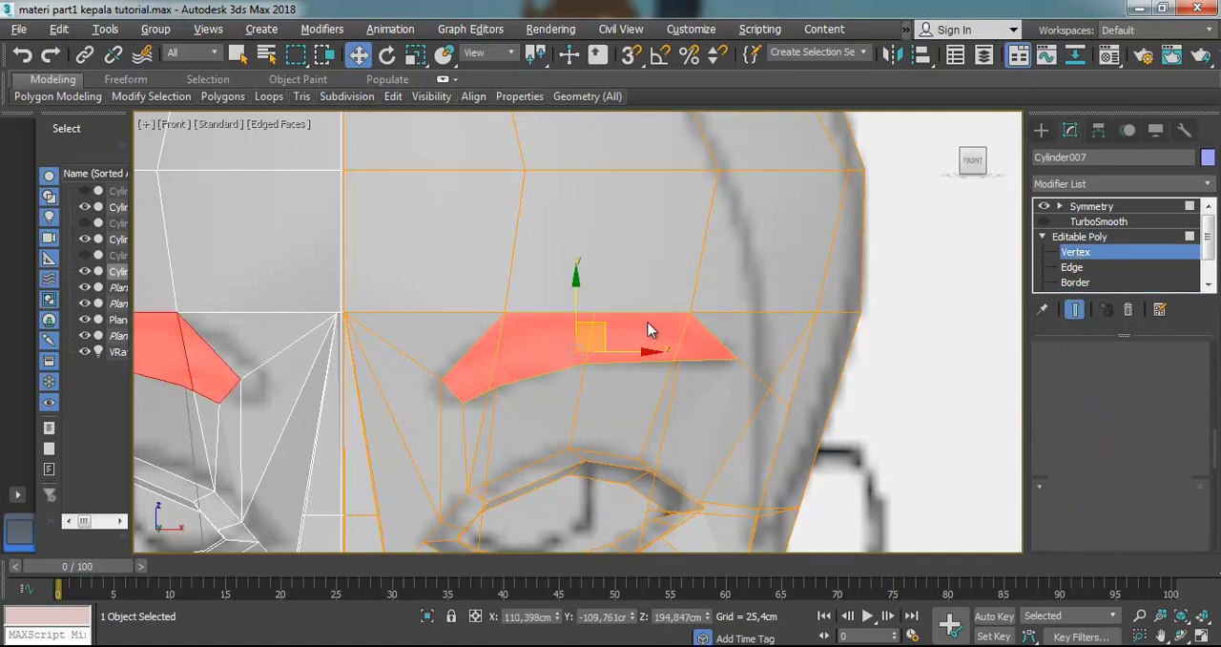
{"action": "left_click", "coordinate": [594, 310]}
{"action": "left_click_drag", "start_coordinate": [590, 279], "coordinate": [590, 272]}
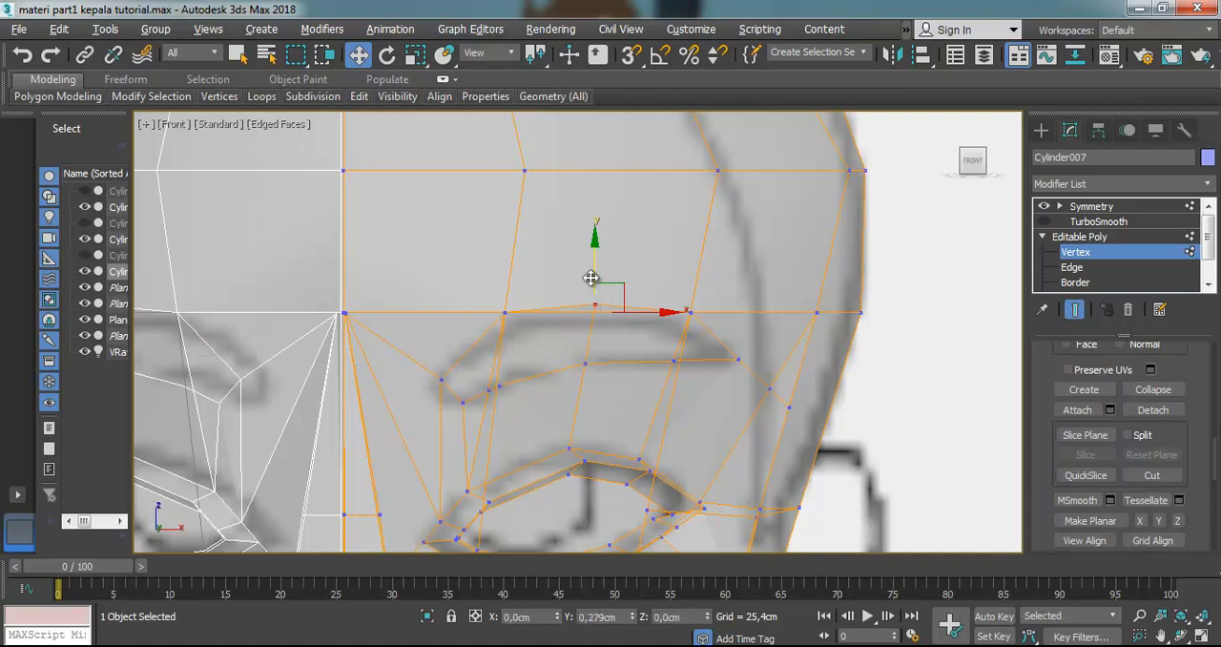
{"action": "left_click", "coordinate": [503, 311]}
{"action": "left_click_drag", "start_coordinate": [502, 285], "coordinate": [499, 297]}
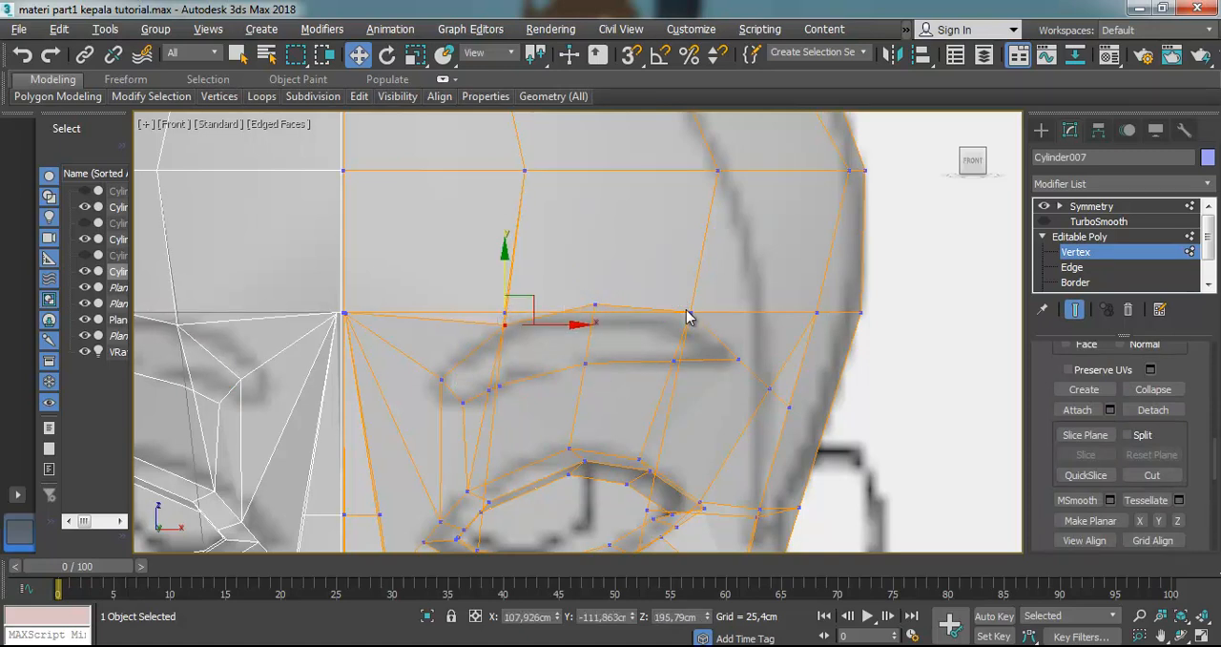
{"action": "left_click", "coordinate": [595, 304]}
{"action": "left_click_drag", "start_coordinate": [609, 279], "coordinate": [608, 286]}
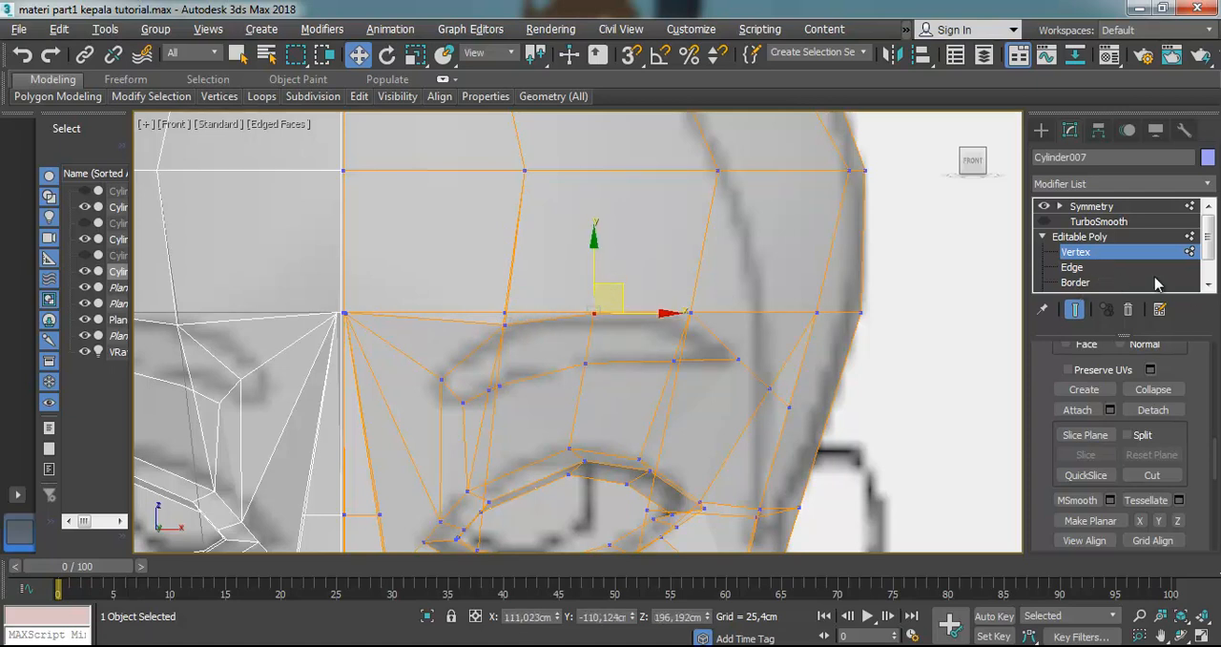
Move the outer vertex of the eyebrow's upper edge inward and down to follow the reference brow's tapered tip
{"action": "left_click", "coordinate": [1209, 285]}
{"action": "left_click", "coordinate": [1208, 285]}
{"action": "left_click", "coordinate": [1076, 267]}
{"action": "left_click", "coordinate": [708, 351]}
{"action": "left_click", "coordinate": [1075, 252]}
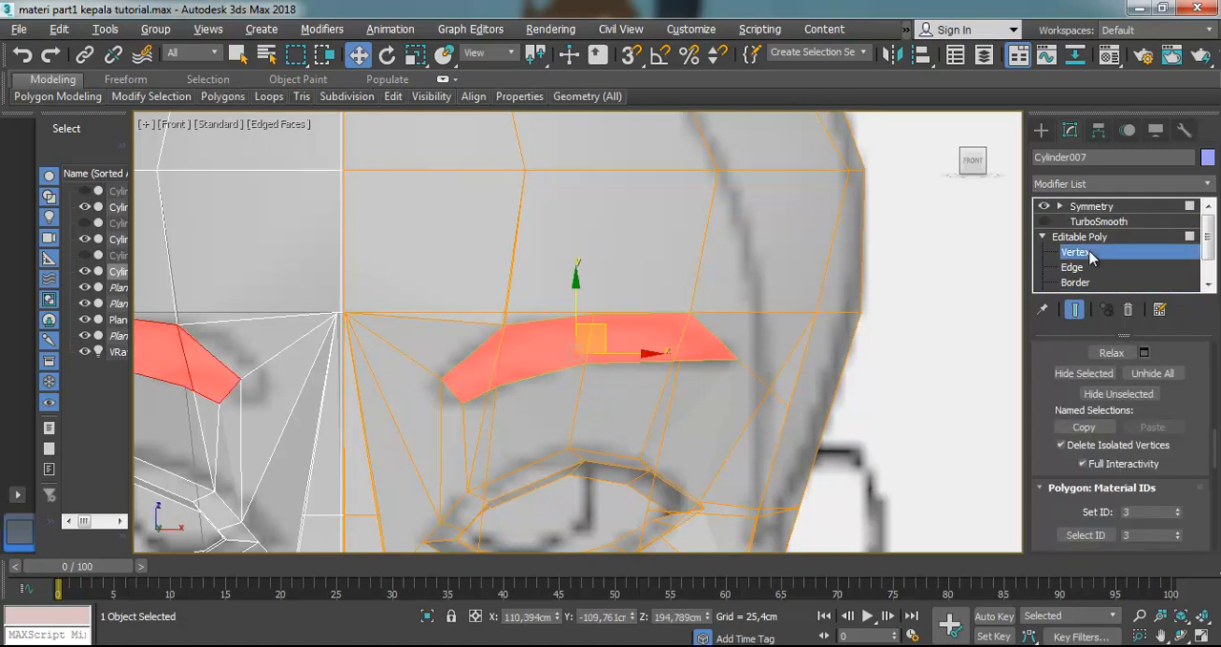
{"action": "left_click", "coordinate": [694, 314]}
{"action": "left_click_drag", "start_coordinate": [709, 288], "coordinate": [696, 298]}
Return to the polygon level and bevel the eyebrow's polygons out from the face with a slight inward outline
{"action": "left_click", "coordinate": [1075, 282]}
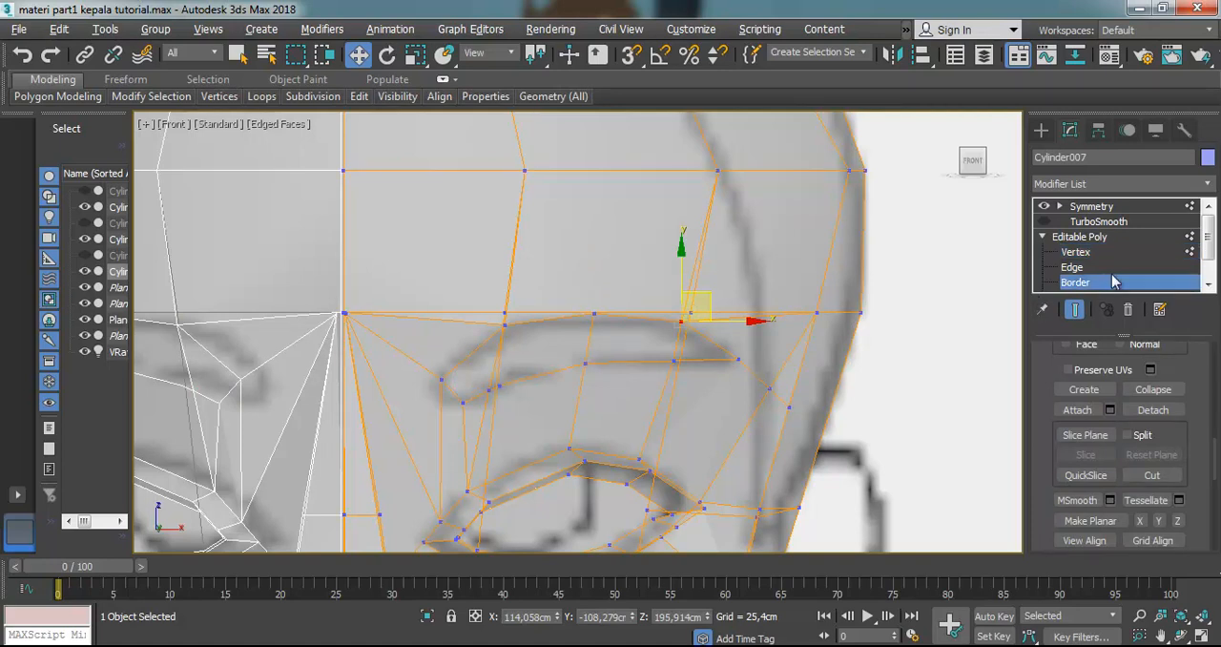
{"action": "scroll", "coordinate": [1083, 287], "scroll_direction": "down", "scroll_amount": 1}
{"action": "left_click", "coordinate": [1087, 283]}
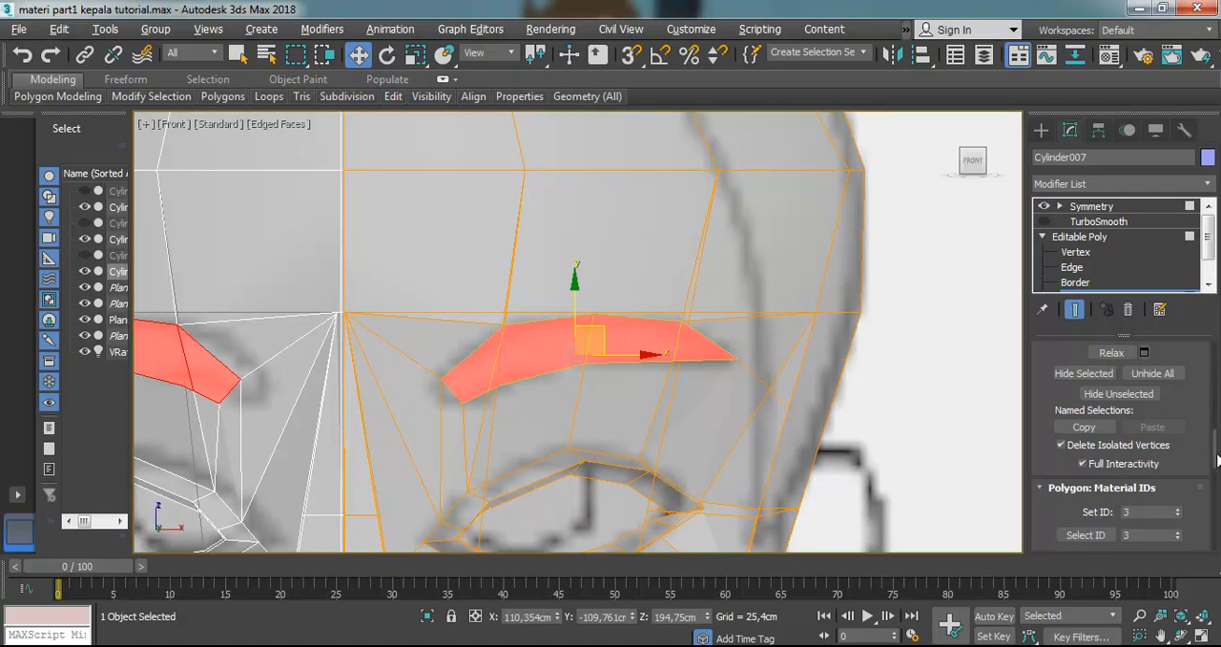
{"action": "scroll", "coordinate": [1197, 454], "scroll_direction": "up", "scroll_amount": 5}
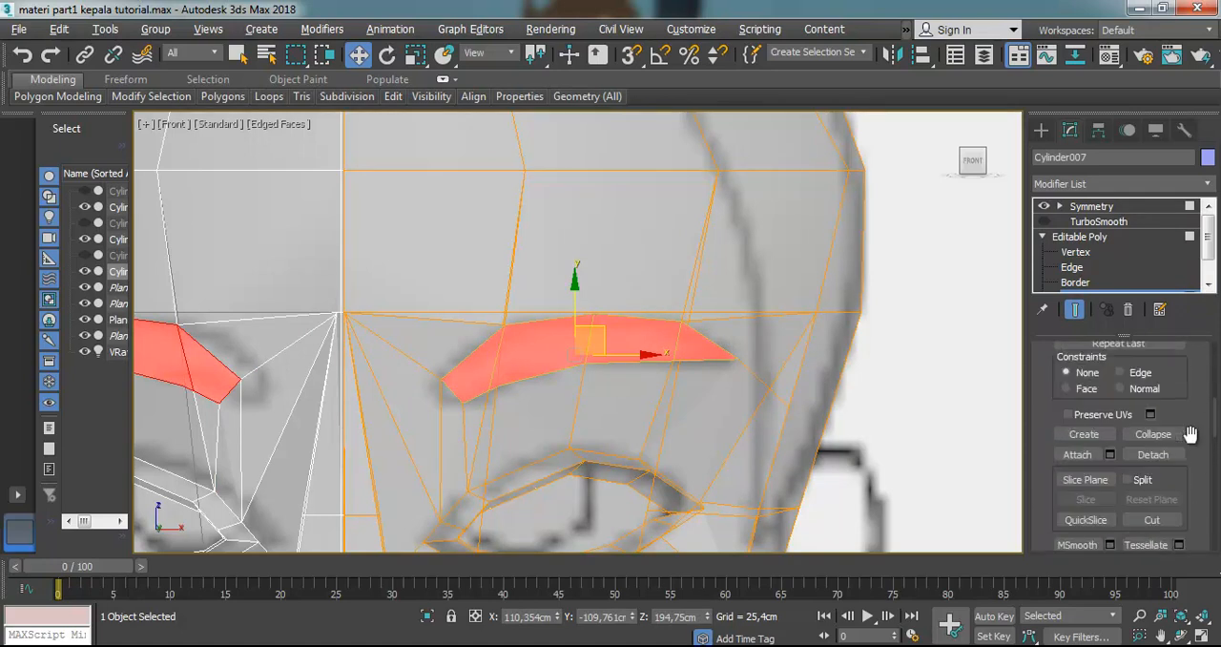
{"action": "scroll", "coordinate": [1179, 437], "scroll_direction": "up", "scroll_amount": 5}
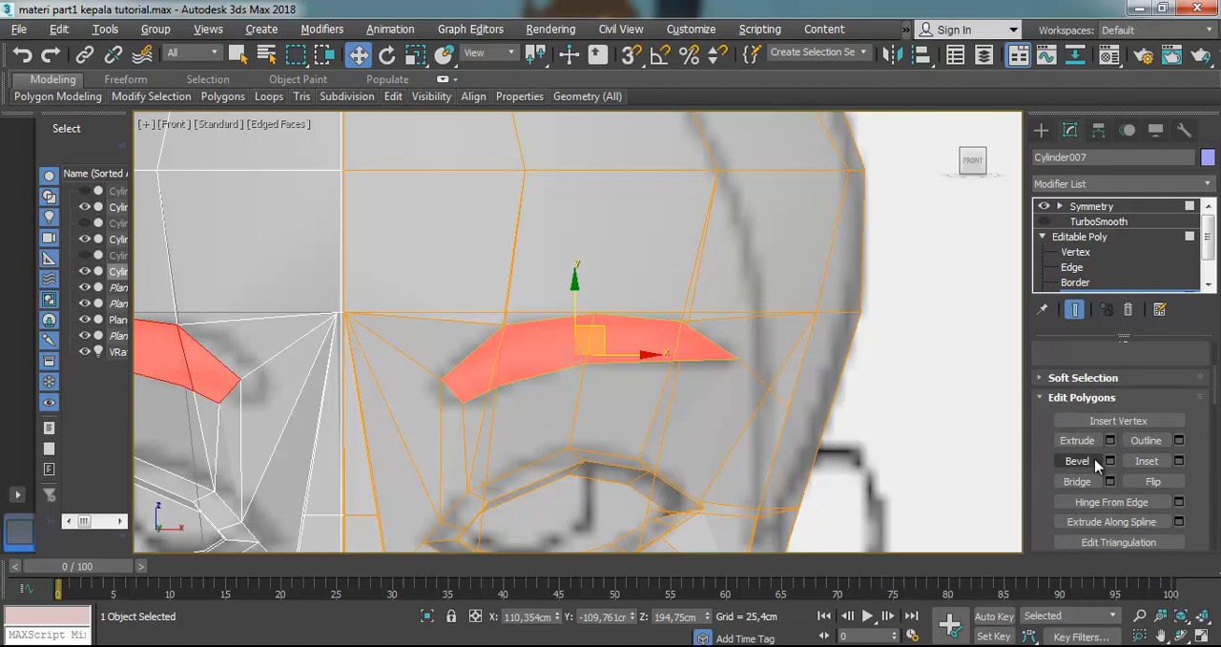
{"action": "left_click", "coordinate": [1077, 461]}
{"action": "left_click_drag", "start_coordinate": [654, 349], "coordinate": [651, 316]}
{"action": "left_click", "coordinate": [651, 317]}
Move the beveled eyebrow polygons back toward the head along Y and slightly up along Z
{"action": "left_click", "coordinate": [1181, 636]}
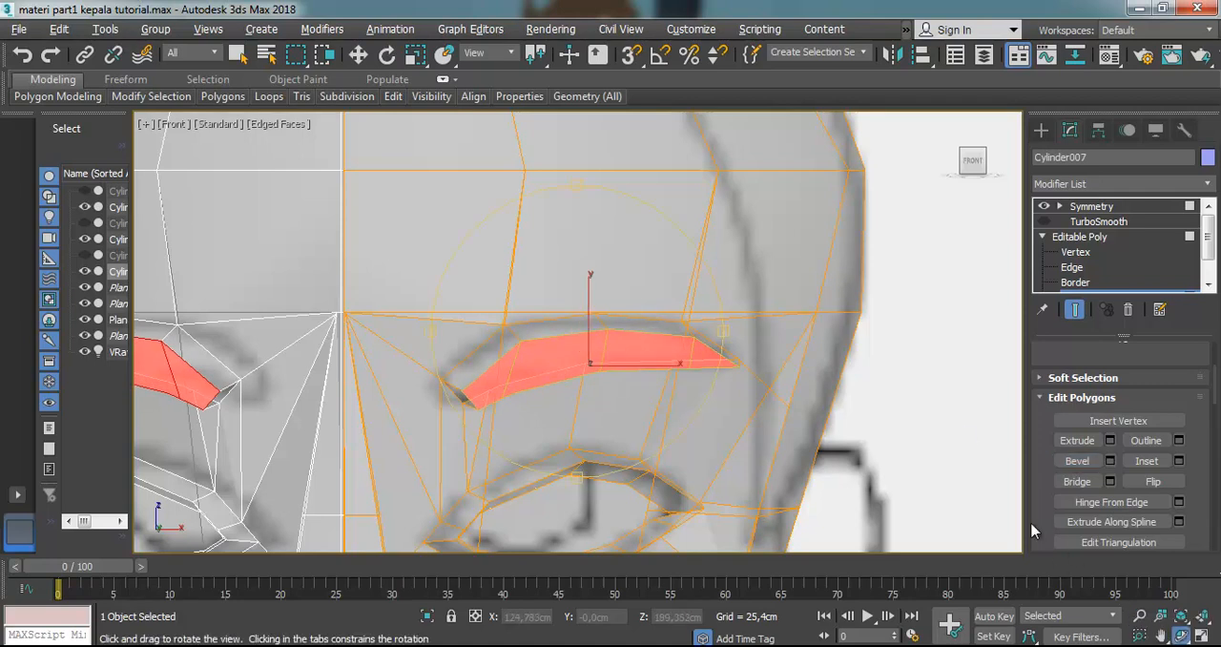
{"action": "left_click_drag", "start_coordinate": [584, 375], "coordinate": [463, 404]}
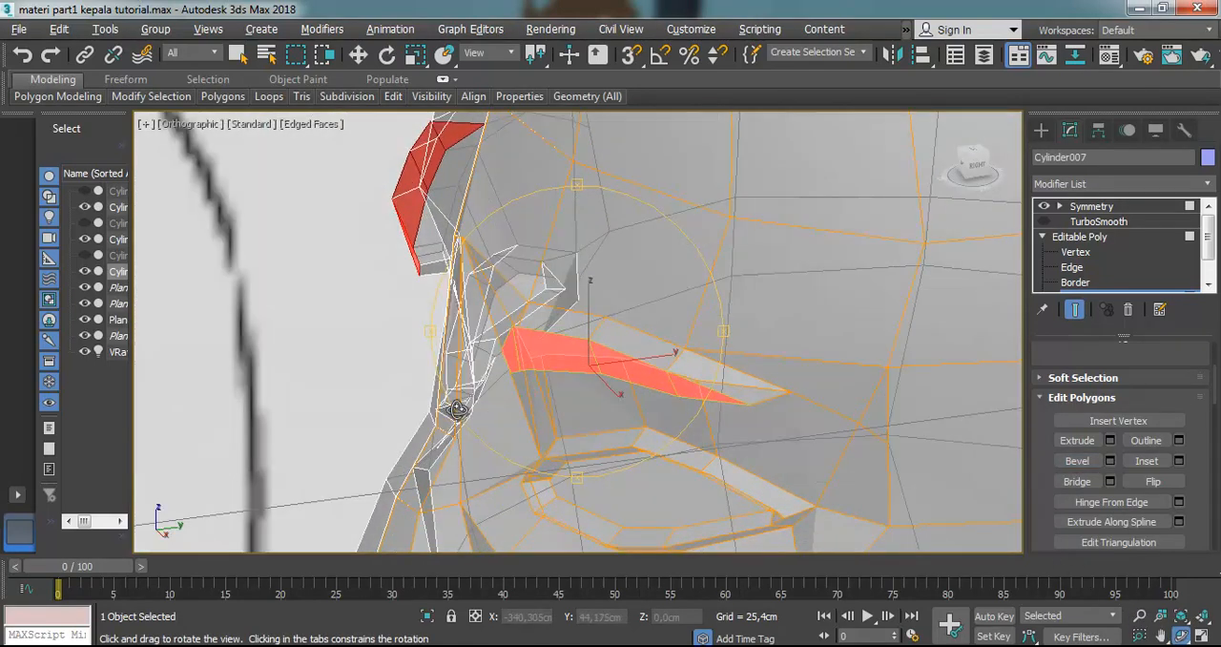
{"action": "left_click", "coordinate": [358, 54]}
{"action": "left_click_drag", "start_coordinate": [654, 357], "coordinate": [678, 353]}
{"action": "left_click_drag", "start_coordinate": [607, 322], "coordinate": [604, 308]}
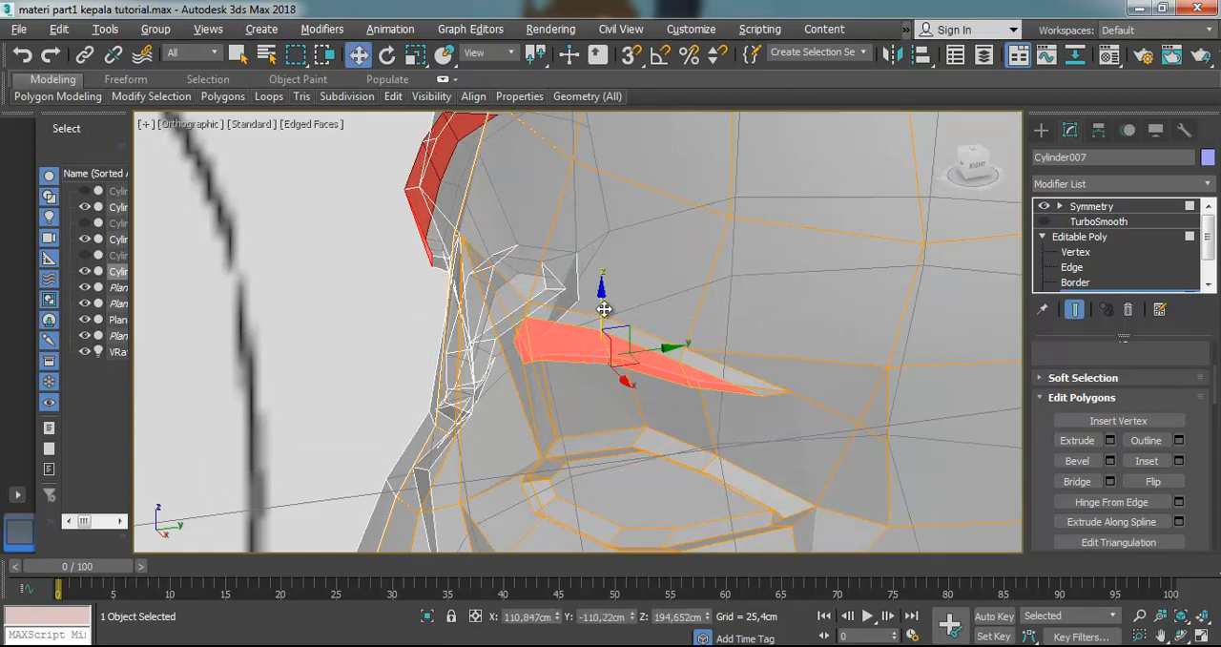
Turn on TurboSmooth, deselect the polygons and examine the smoothed eyebrows and nose bridge from the side and front
{"action": "left_click", "coordinate": [1043, 221]}
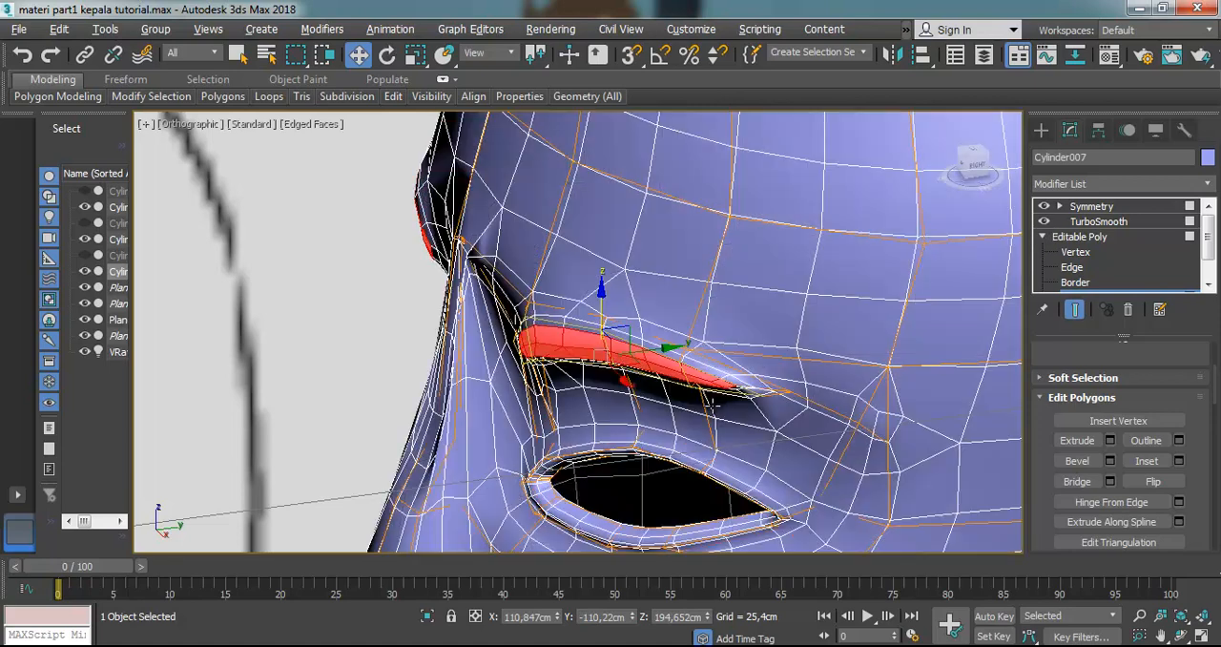
{"action": "left_click", "coordinate": [349, 216]}
{"action": "scroll", "coordinate": [580, 318], "scroll_direction": "down", "scroll_amount": 4}
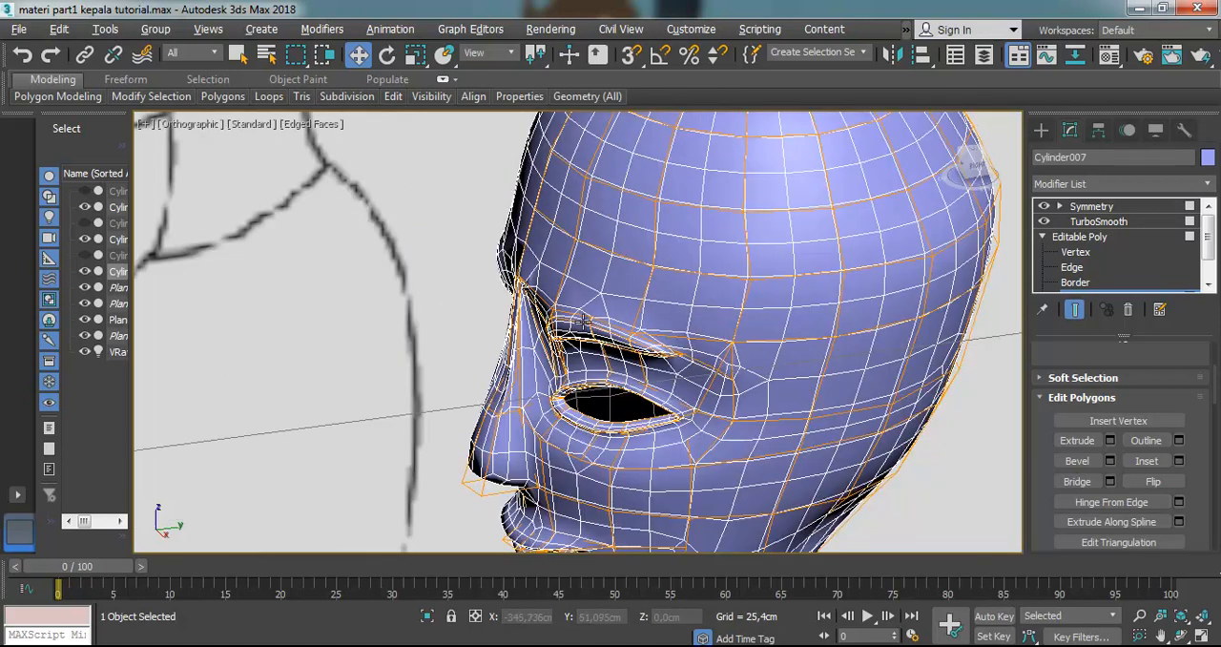
{"action": "scroll", "coordinate": [608, 340], "scroll_direction": "up", "scroll_amount": 4}
{"action": "left_click", "coordinate": [1180, 636]}
{"action": "left_click_drag", "start_coordinate": [633, 398], "coordinate": [732, 304]}
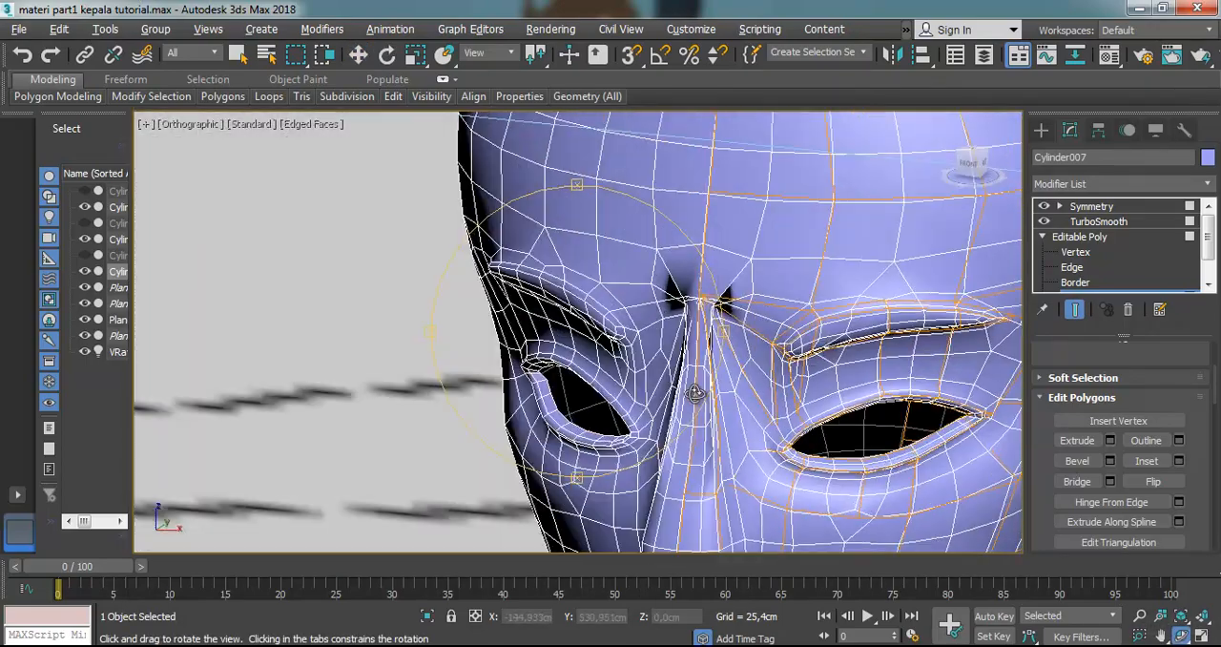
{"action": "scroll", "coordinate": [731, 304], "scroll_direction": "down", "scroll_amount": 3}
{"action": "scroll", "coordinate": [732, 304], "scroll_direction": "up", "scroll_amount": 2}
{"action": "scroll", "coordinate": [726, 366], "scroll_direction": "up", "scroll_amount": 2}
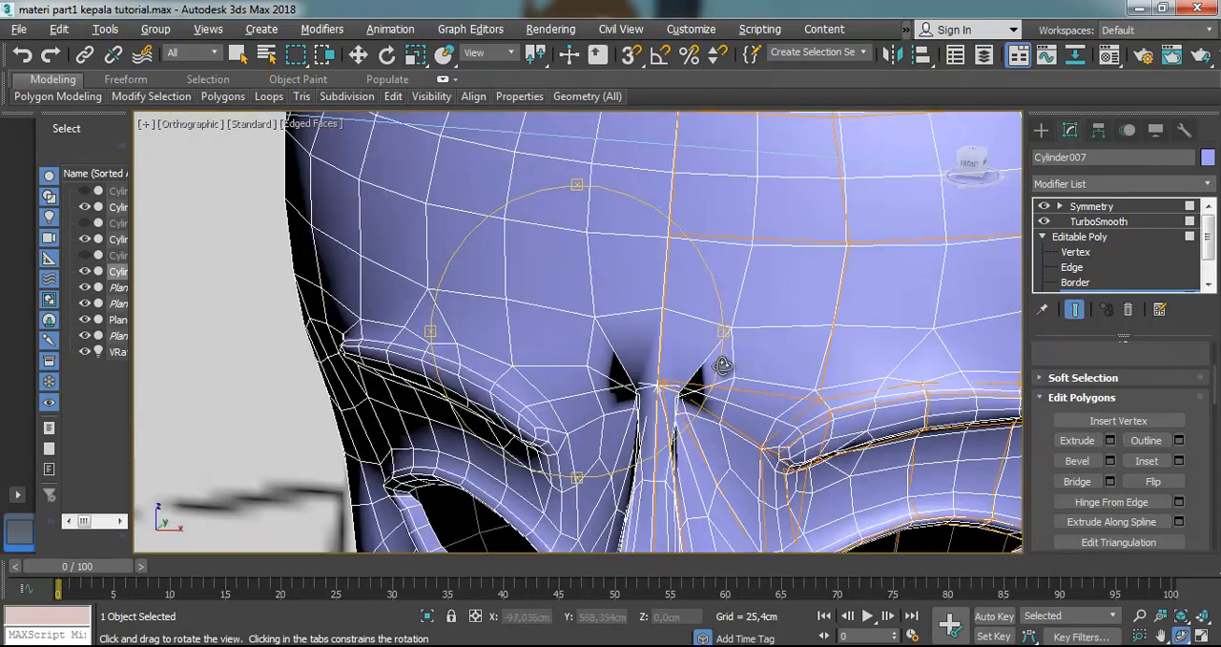
At vertex level, move one of the crowded vertices at the top of the nose bridge outward and slightly down from the centre line
{"action": "left_click", "coordinate": [357, 54]}
{"action": "left_click", "coordinate": [1075, 252]}
{"action": "left_click", "coordinate": [659, 387]}
{"action": "scroll", "coordinate": [689, 386], "scroll_direction": "up", "scroll_amount": 4}
{"action": "scroll", "coordinate": [689, 387], "scroll_direction": "up", "scroll_amount": 2}
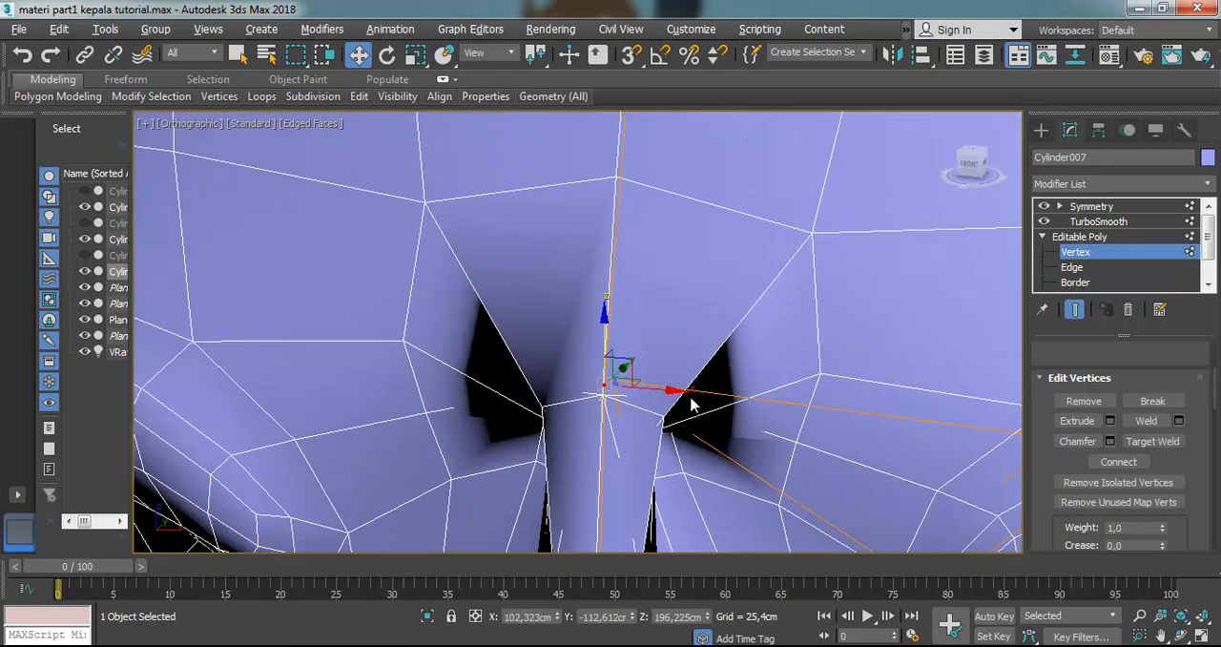
{"action": "mouse_move", "coordinate": [676, 393]}
{"action": "left_mouse_down"}
{"action": "mouse_move", "coordinate": [686, 392]}
{"action": "mouse_move", "coordinate": [673, 396]}
{"action": "left_mouse_up"}
{"action": "key", "text": "F3"}
{"action": "scroll", "coordinate": [654, 414], "scroll_direction": "up", "scroll_amount": 3}
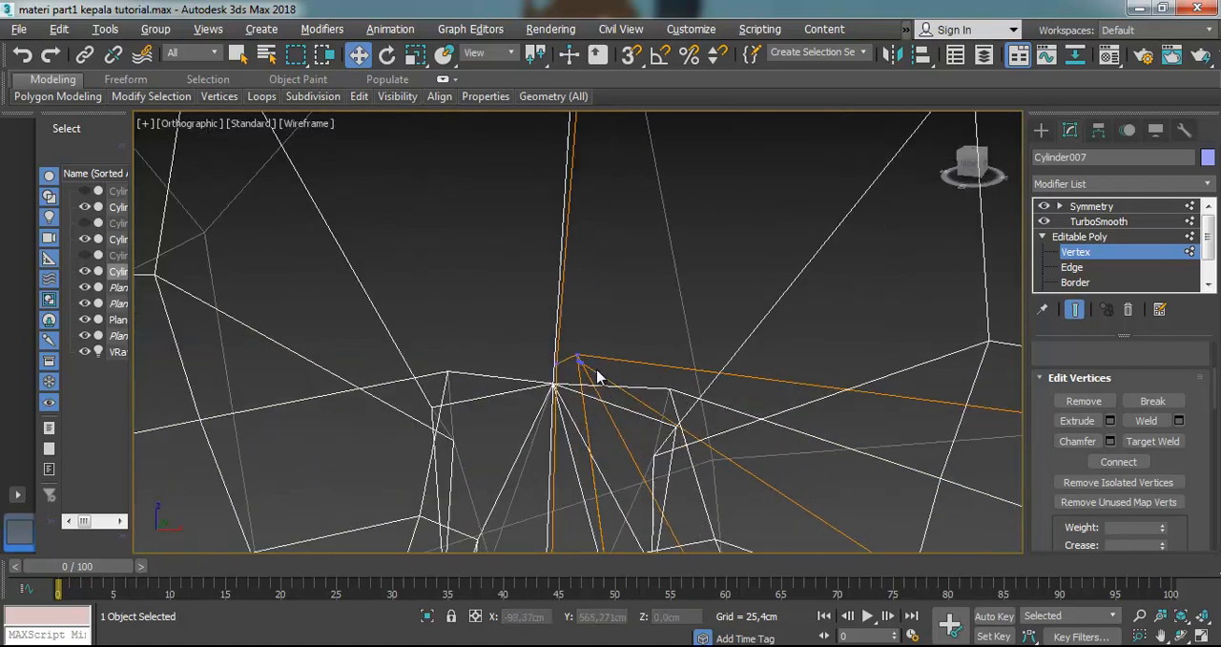
{"action": "left_click", "coordinate": [579, 361]}
{"action": "left_click_drag", "start_coordinate": [613, 358], "coordinate": [699, 408]}
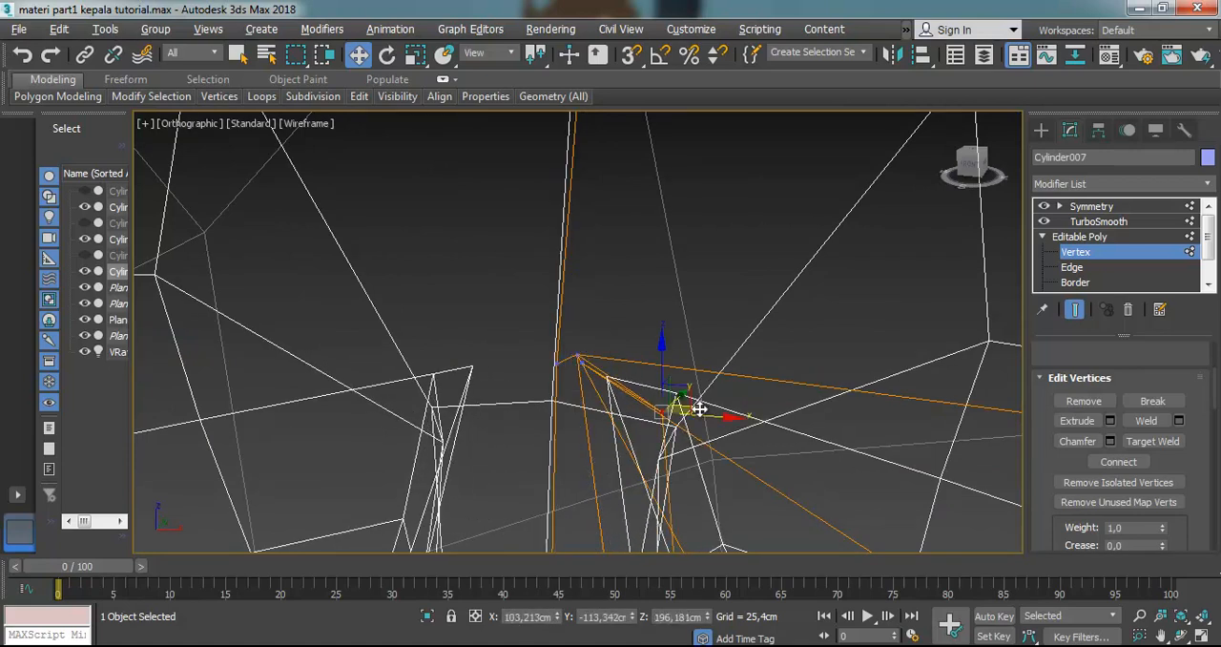
{"action": "key", "text": "F3"}
Pull a second crowded vertex beside the centre line at the top of the nose bridge outward toward the eyebrow
{"action": "left_click", "coordinate": [623, 335]}
{"action": "scroll", "coordinate": [631, 345], "scroll_direction": "down", "scroll_amount": 6}
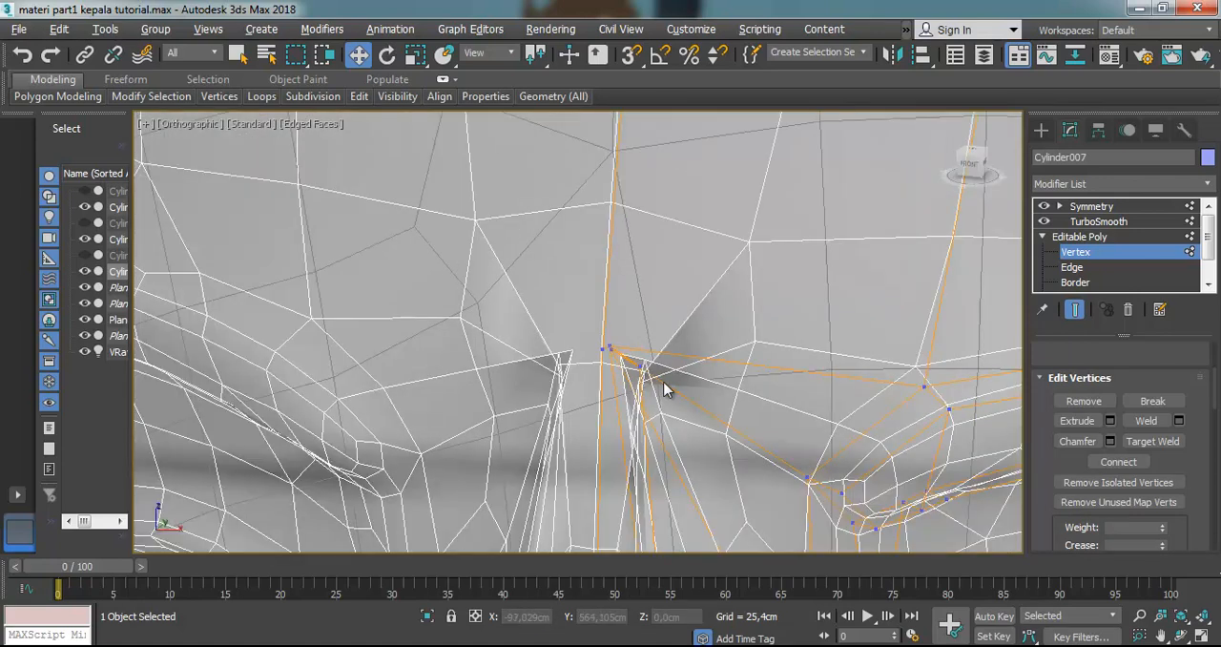
{"action": "scroll", "coordinate": [671, 390], "scroll_direction": "up", "scroll_amount": 4}
{"action": "scroll", "coordinate": [629, 355], "scroll_direction": "up", "scroll_amount": 5}
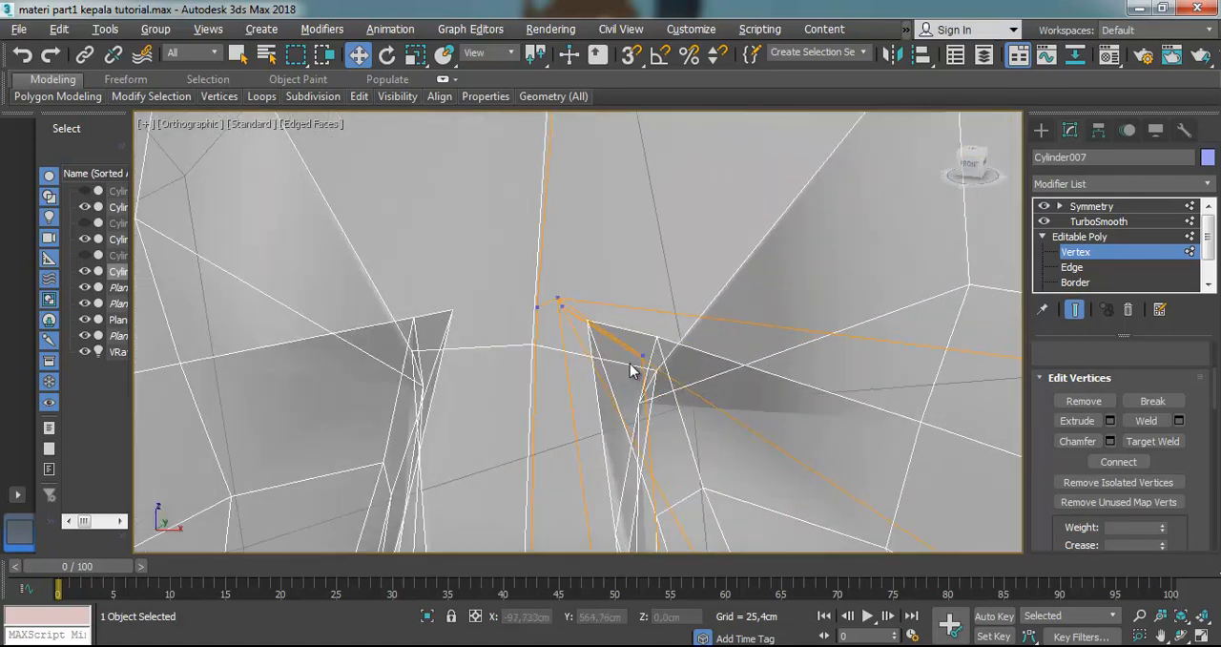
{"action": "left_click", "coordinate": [549, 295]}
{"action": "left_click_drag", "start_coordinate": [578, 295], "coordinate": [753, 375]}
{"action": "scroll", "coordinate": [753, 376], "scroll_direction": "down", "scroll_amount": 10}
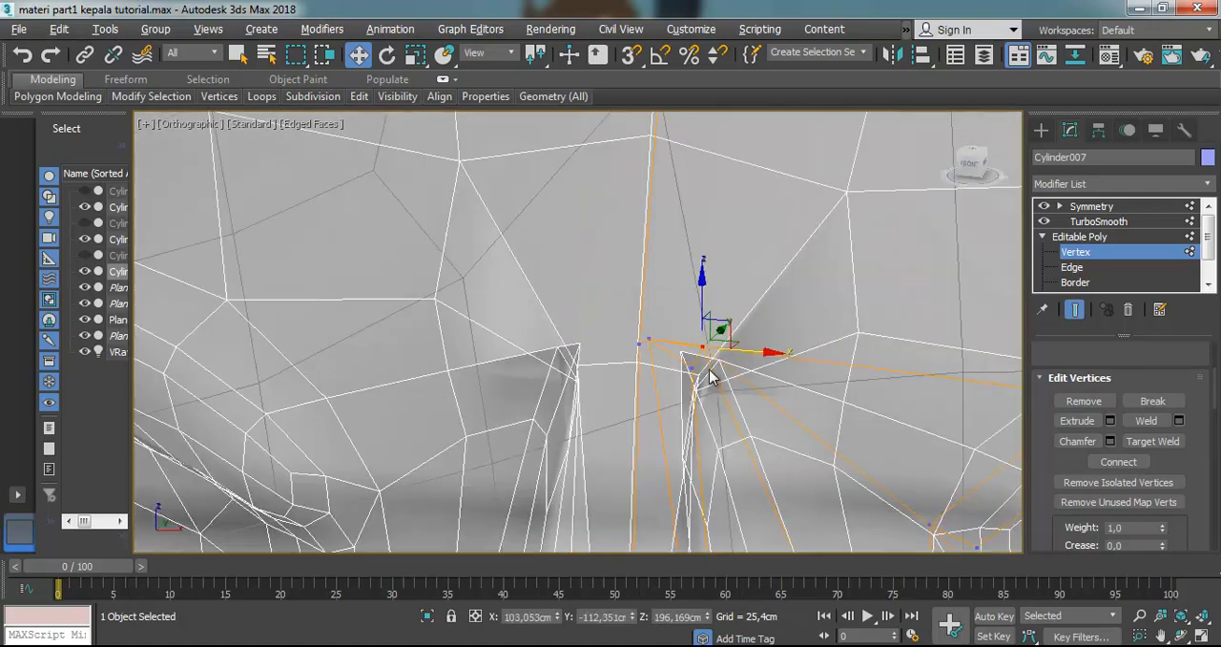
In the Front view, move the selected nose-bridge vertex down and outward toward the eyebrow's inner end
{"action": "scroll", "coordinate": [780, 437], "scroll_direction": "down", "scroll_amount": 2}
{"action": "scroll", "coordinate": [787, 424], "scroll_direction": "up", "scroll_amount": 5}
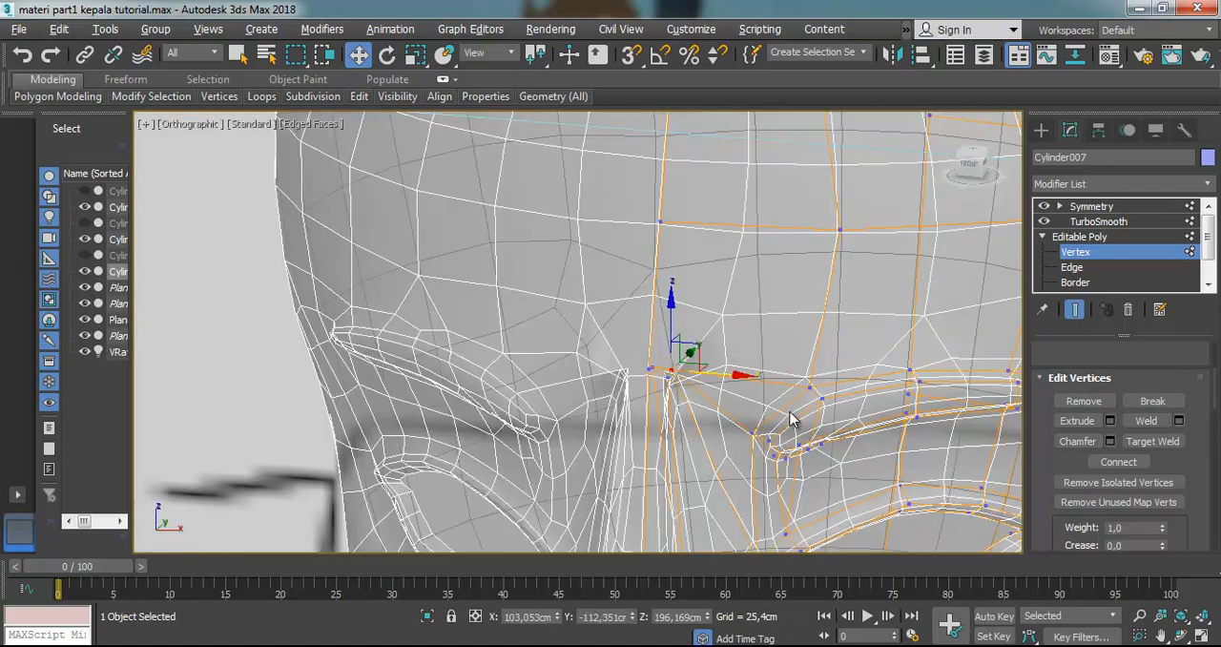
{"action": "scroll", "coordinate": [688, 372], "scroll_direction": "up", "scroll_amount": 5}
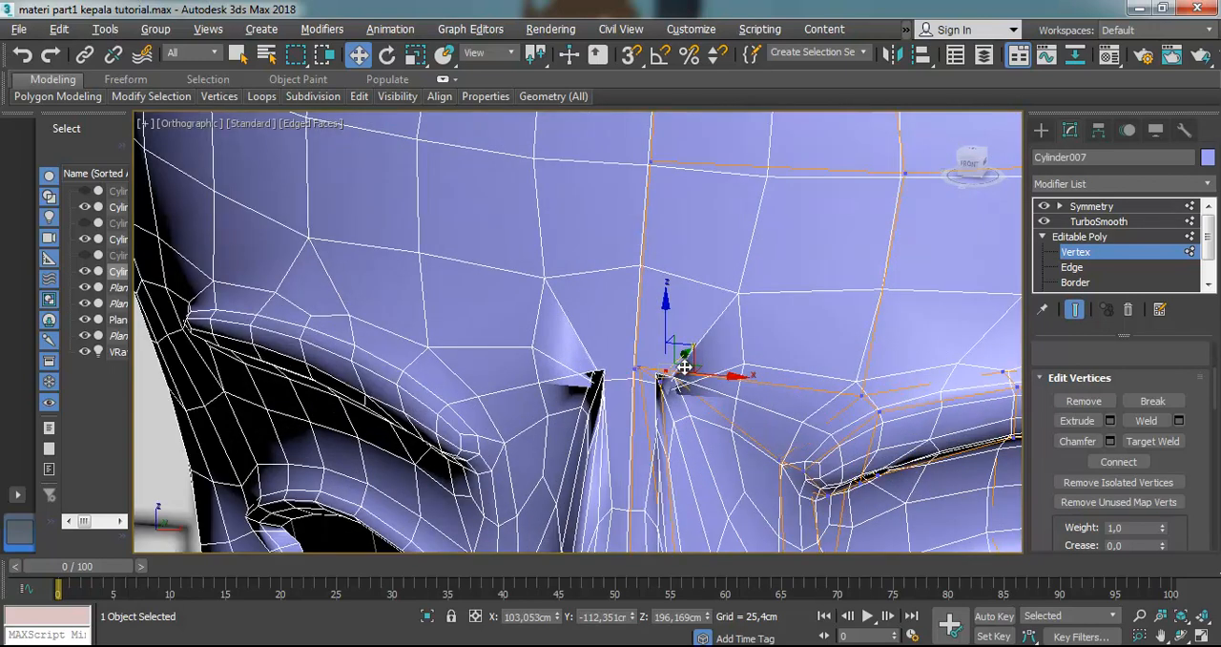
{"action": "scroll", "coordinate": [681, 387], "scroll_direction": "down", "scroll_amount": 2}
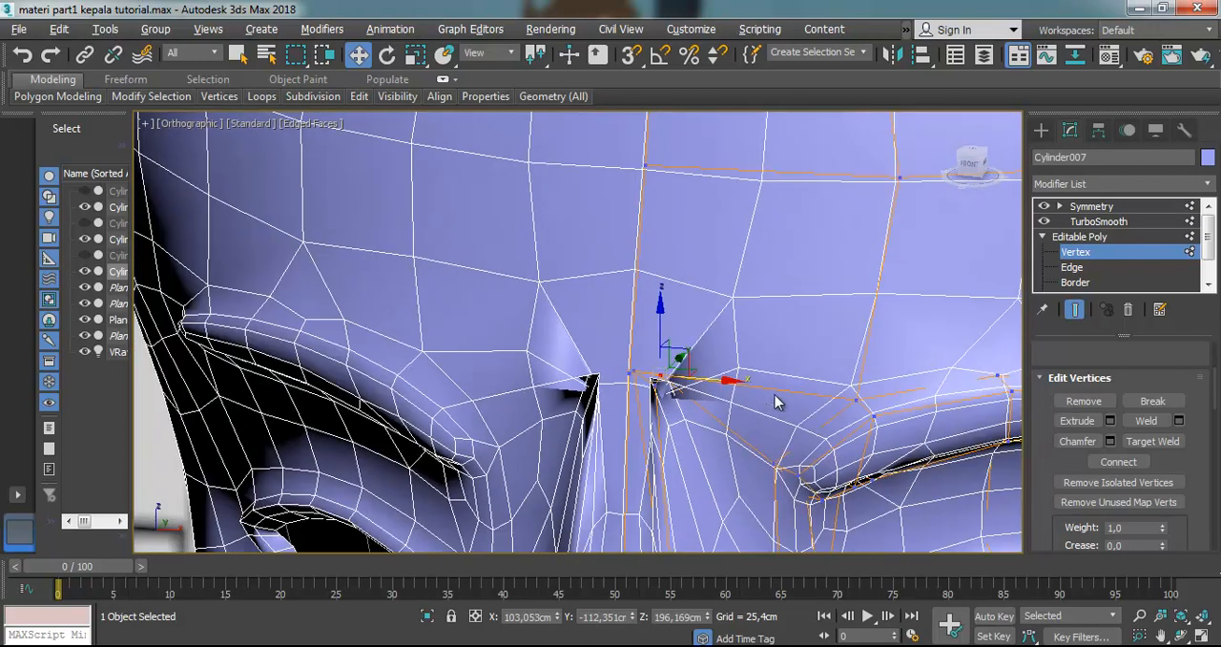
{"action": "scroll", "coordinate": [775, 401], "scroll_direction": "up", "scroll_amount": 3}
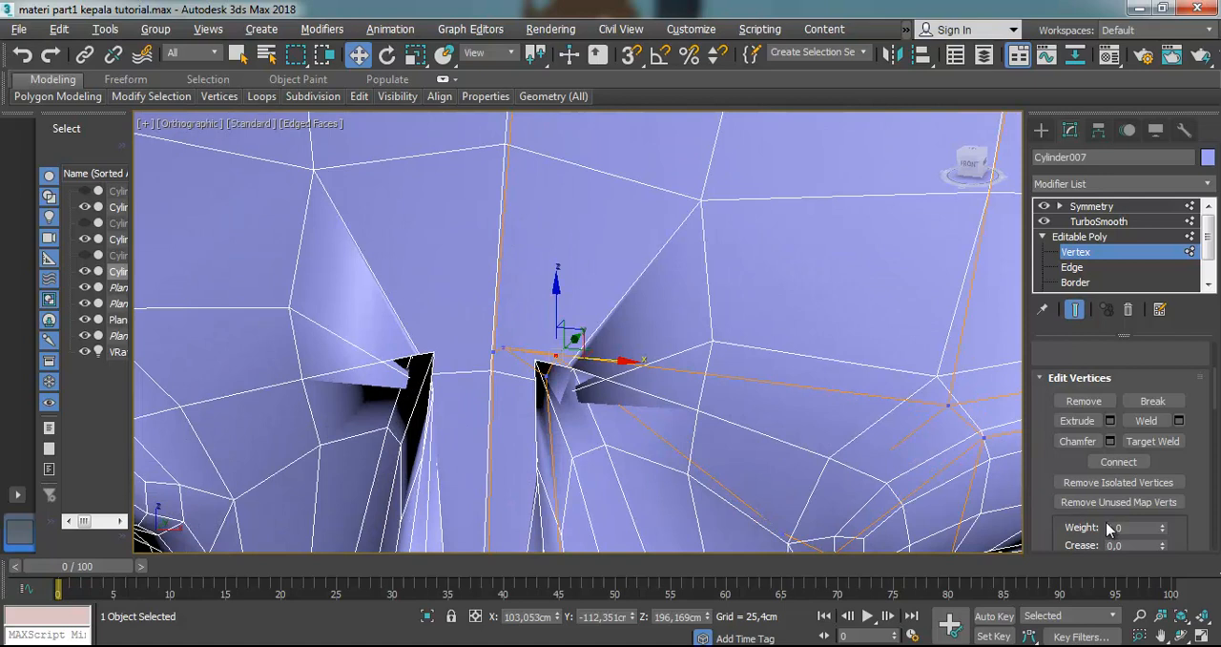
{"action": "scroll", "coordinate": [1061, 510], "scroll_direction": "down", "scroll_amount": 5}
{"action": "scroll", "coordinate": [1076, 446], "scroll_direction": "up", "scroll_amount": 7}
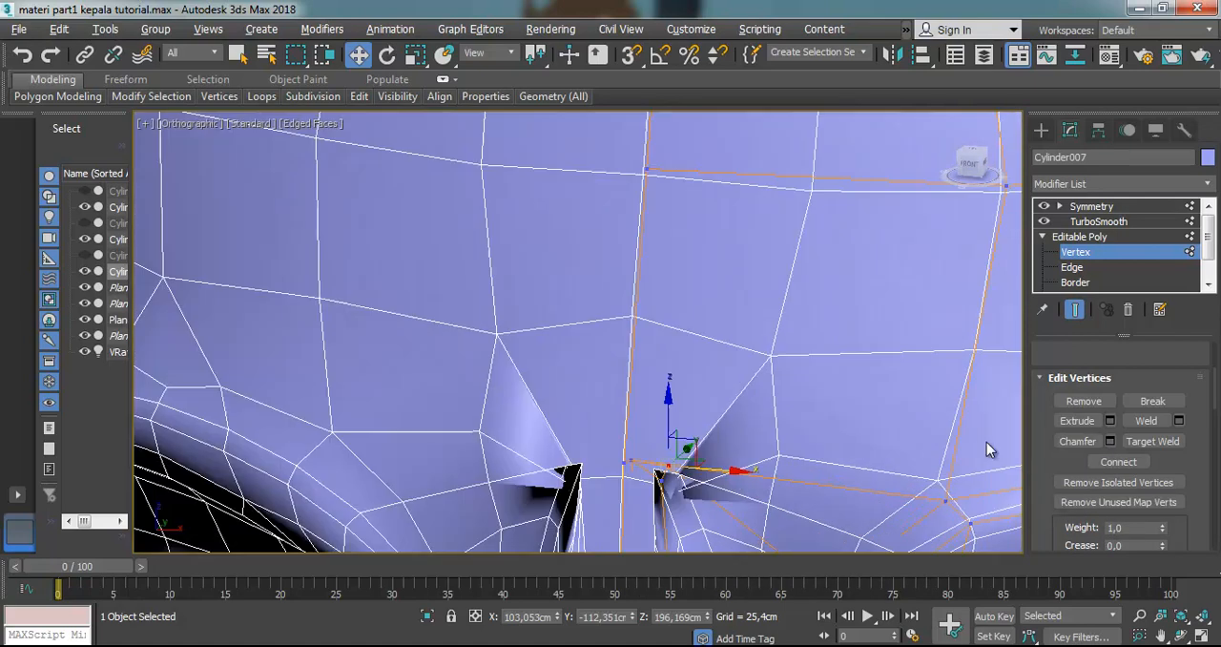
{"action": "scroll", "coordinate": [658, 433], "scroll_direction": "down", "scroll_amount": 2}
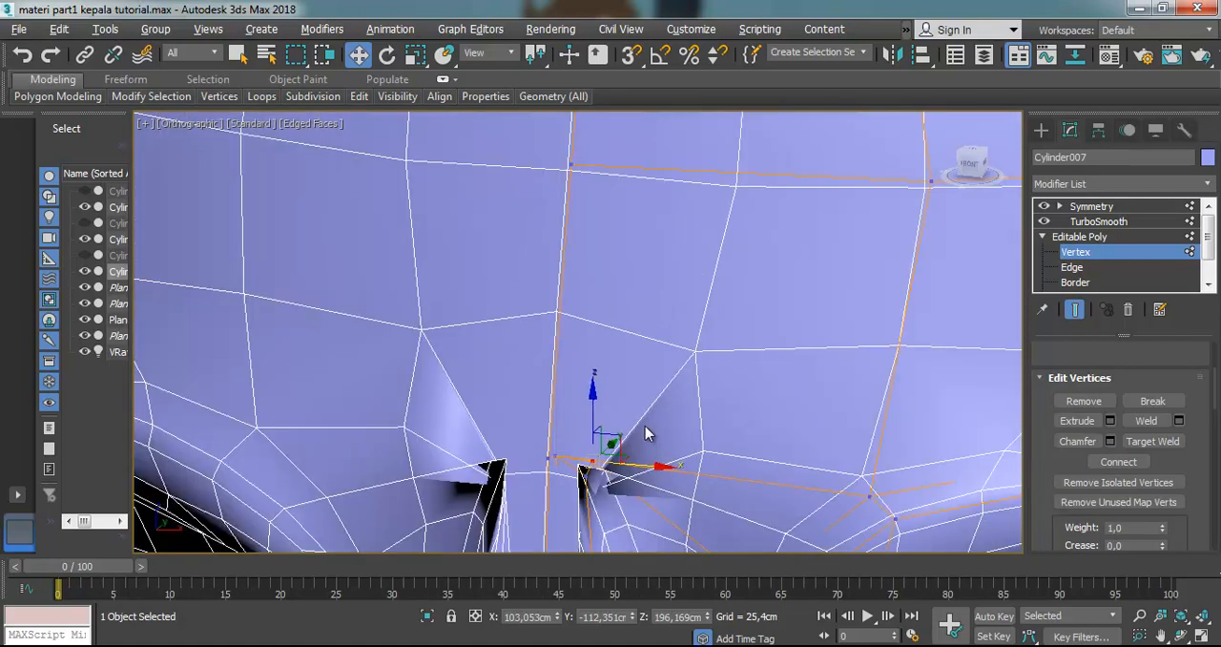
{"action": "key", "text": "f"}
{"action": "scroll", "coordinate": [696, 253], "scroll_direction": "down", "scroll_amount": 3}
{"action": "scroll", "coordinate": [632, 333], "scroll_direction": "up", "scroll_amount": 2}
{"action": "scroll", "coordinate": [517, 352], "scroll_direction": "up", "scroll_amount": 2}
{"action": "scroll", "coordinate": [520, 370], "scroll_direction": "up", "scroll_amount": 2}
{"action": "scroll", "coordinate": [520, 370], "scroll_direction": "up", "scroll_amount": 2}
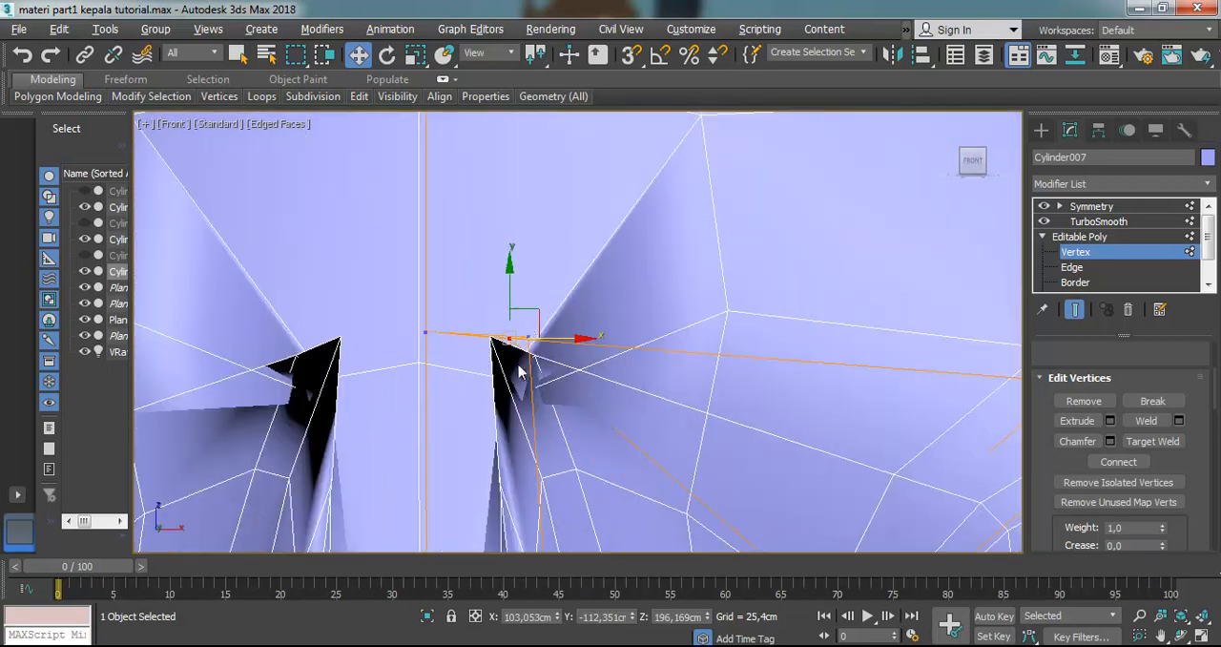
{"action": "left_click_drag", "start_coordinate": [531, 311], "coordinate": [755, 468]}
{"action": "scroll", "coordinate": [791, 475], "scroll_direction": "down", "scroll_amount": 5}
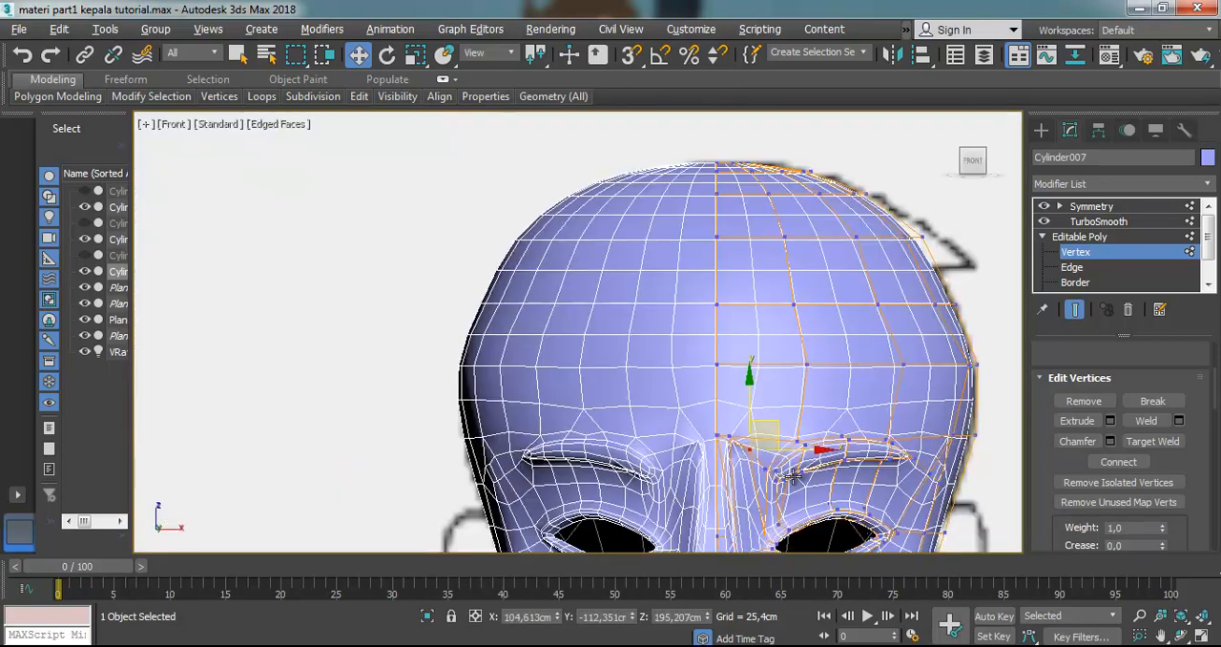
Lower the vertex beside the nose bridge and the one near the eyebrow's inner end to smooth out the pinched surface
{"action": "scroll", "coordinate": [795, 475], "scroll_direction": "up", "scroll_amount": 6}
{"action": "left_click", "coordinate": [618, 363]}
{"action": "left_click_drag", "start_coordinate": [628, 342], "coordinate": [610, 401]}
{"action": "scroll", "coordinate": [610, 400], "scroll_direction": "down", "scroll_amount": 5}
{"action": "scroll", "coordinate": [615, 391], "scroll_direction": "up", "scroll_amount": 6}
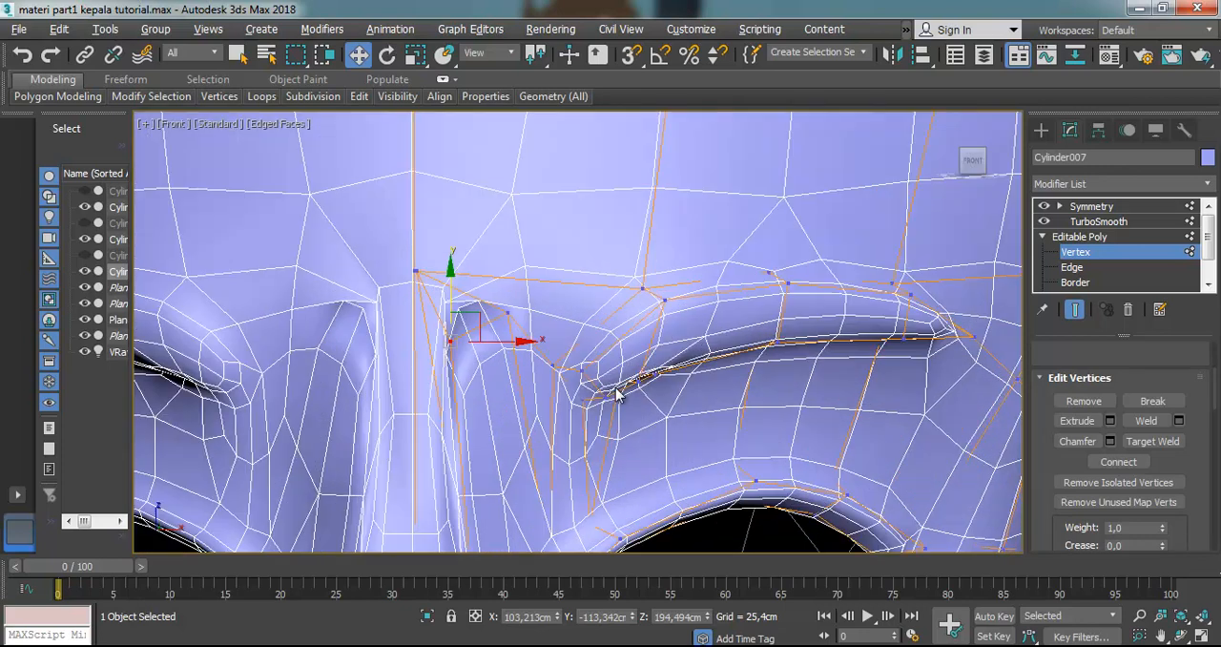
{"action": "left_click", "coordinate": [506, 310]}
{"action": "left_click_drag", "start_coordinate": [525, 286], "coordinate": [536, 345]}
Shift the inner vertex beside the nose bridge slightly down and outward, and remove it from the mesh
{"action": "left_click", "coordinate": [448, 340]}
{"action": "left_click_drag", "start_coordinate": [480, 311], "coordinate": [492, 338]}
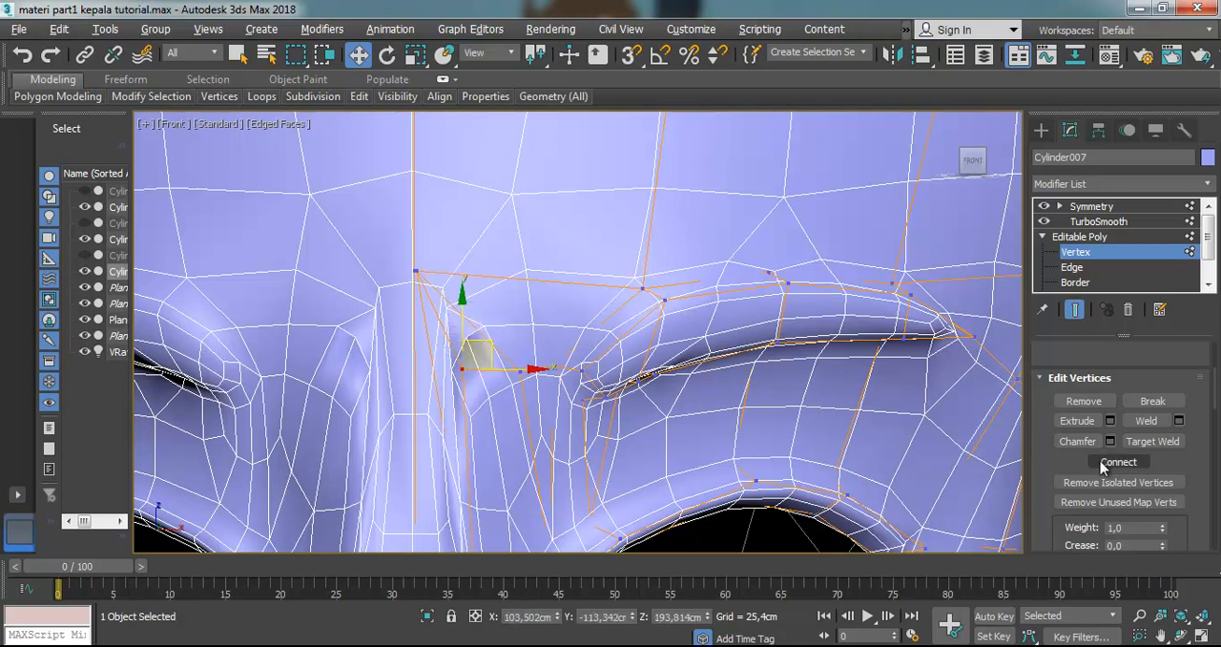
{"action": "left_click", "coordinate": [1080, 402]}
{"action": "scroll", "coordinate": [487, 360], "scroll_direction": "down", "scroll_amount": 4}
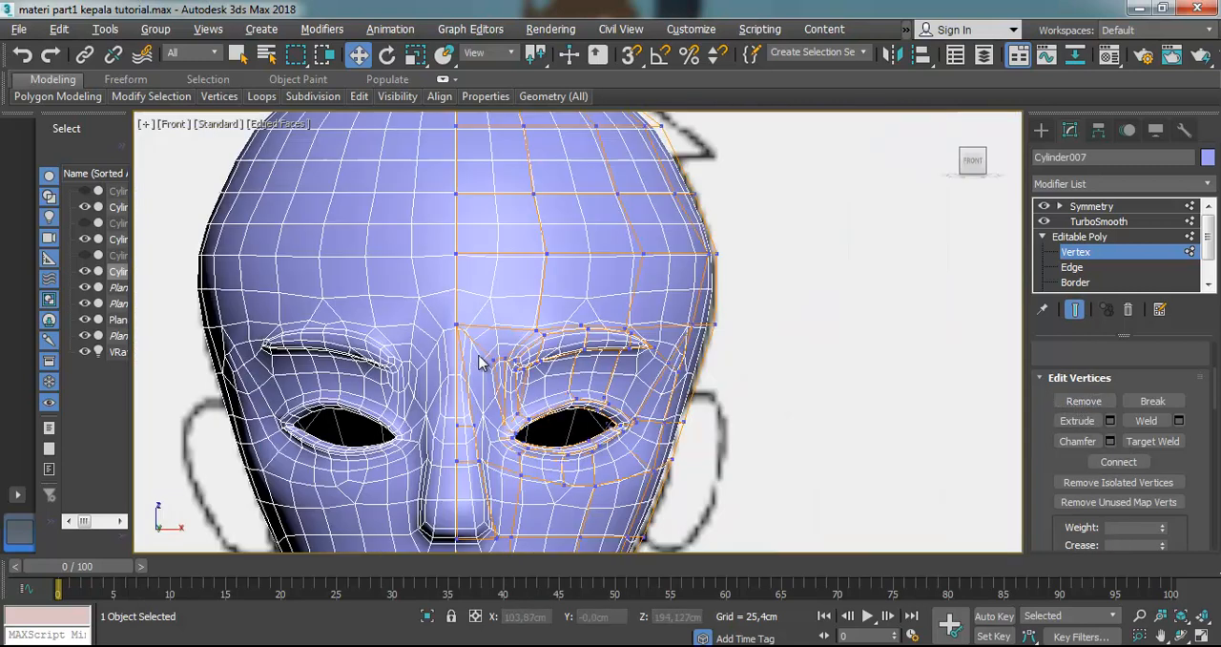
Move the remaining vertex at the eyebrow's inner end horizontally toward the nose bridge, and deselect it
{"action": "scroll", "coordinate": [493, 372], "scroll_direction": "up", "scroll_amount": 2}
{"action": "left_click", "coordinate": [496, 349]}
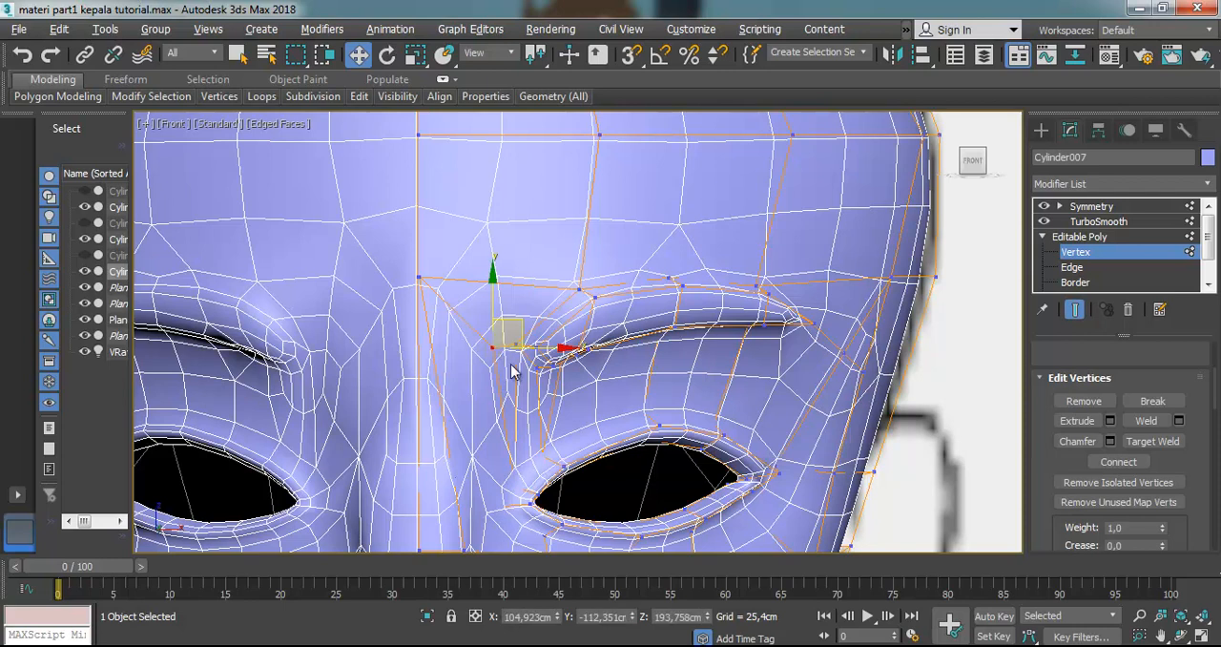
{"action": "scroll", "coordinate": [503, 364], "scroll_direction": "up", "scroll_amount": 3}
{"action": "left_click_drag", "start_coordinate": [525, 328], "coordinate": [471, 327]}
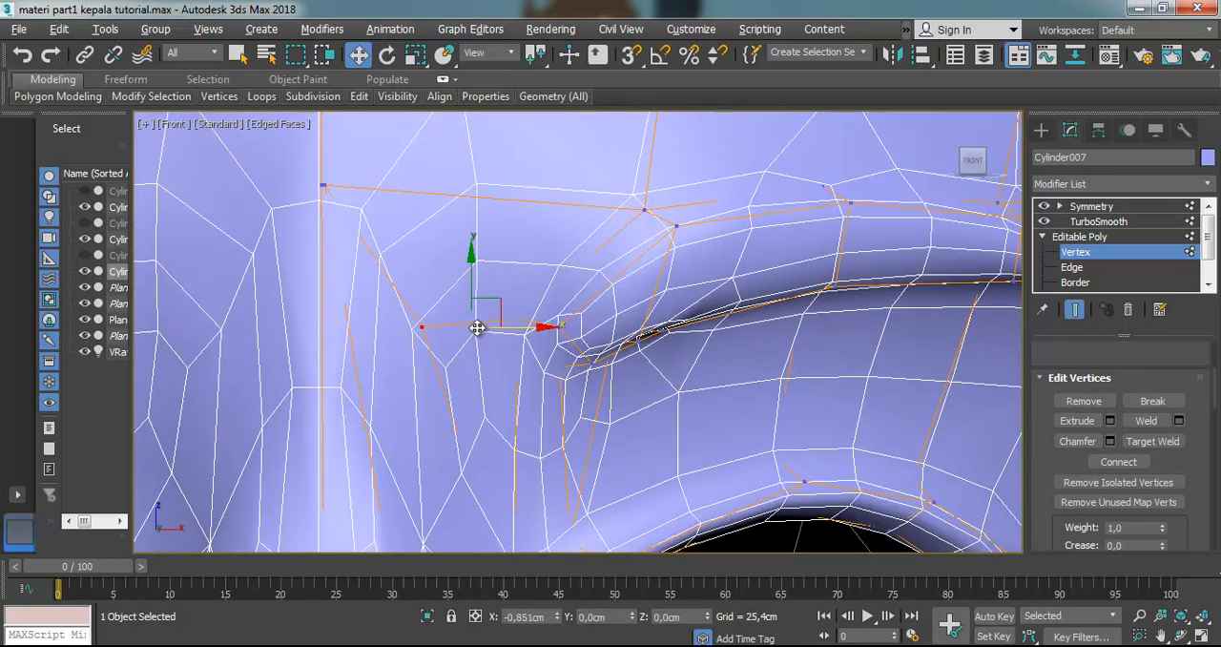
{"action": "scroll", "coordinate": [487, 348], "scroll_direction": "down", "scroll_amount": 5}
{"action": "scroll", "coordinate": [725, 262], "scroll_direction": "up", "scroll_amount": 3}
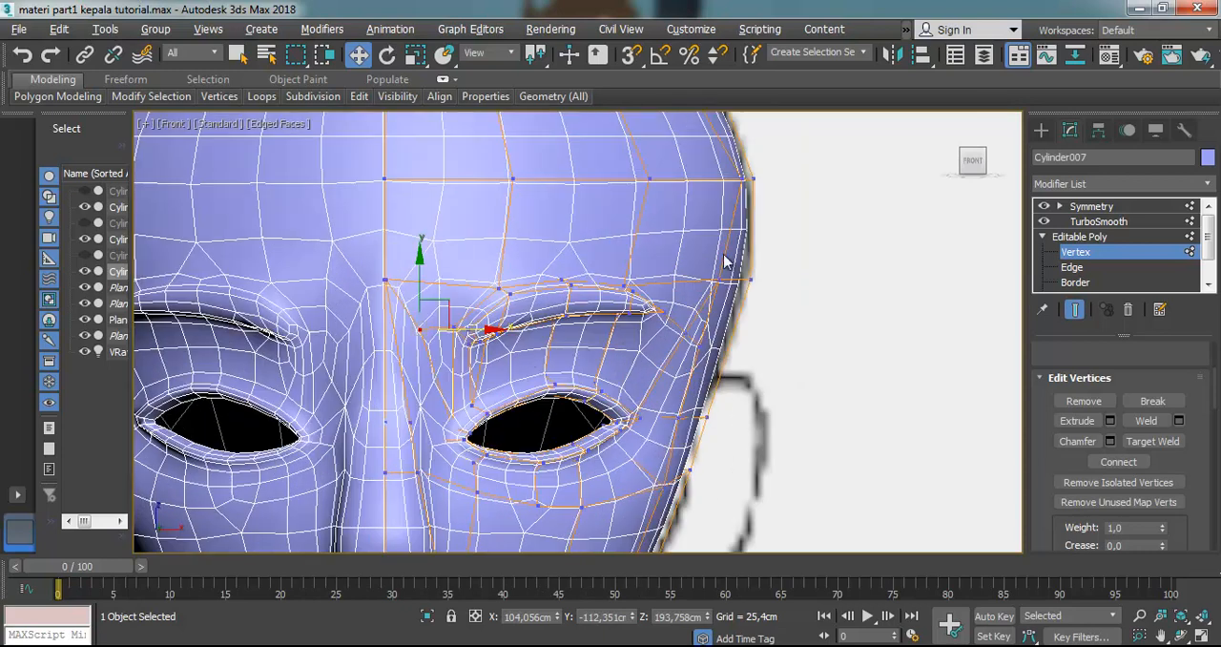
{"action": "left_click", "coordinate": [782, 237]}
{"action": "scroll", "coordinate": [676, 308], "scroll_direction": "down", "scroll_amount": 3}
{"action": "scroll", "coordinate": [586, 318], "scroll_direction": "up", "scroll_amount": 3}
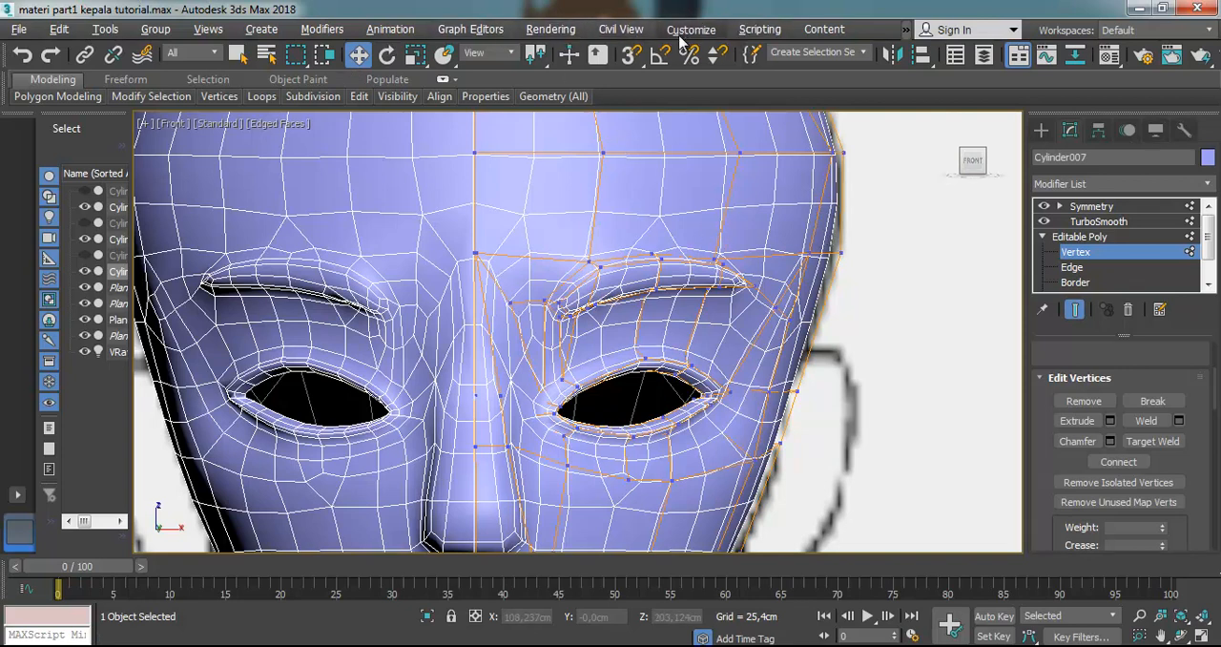
Open the Compact Material Editor
{"action": "left_click", "coordinate": [551, 28]}
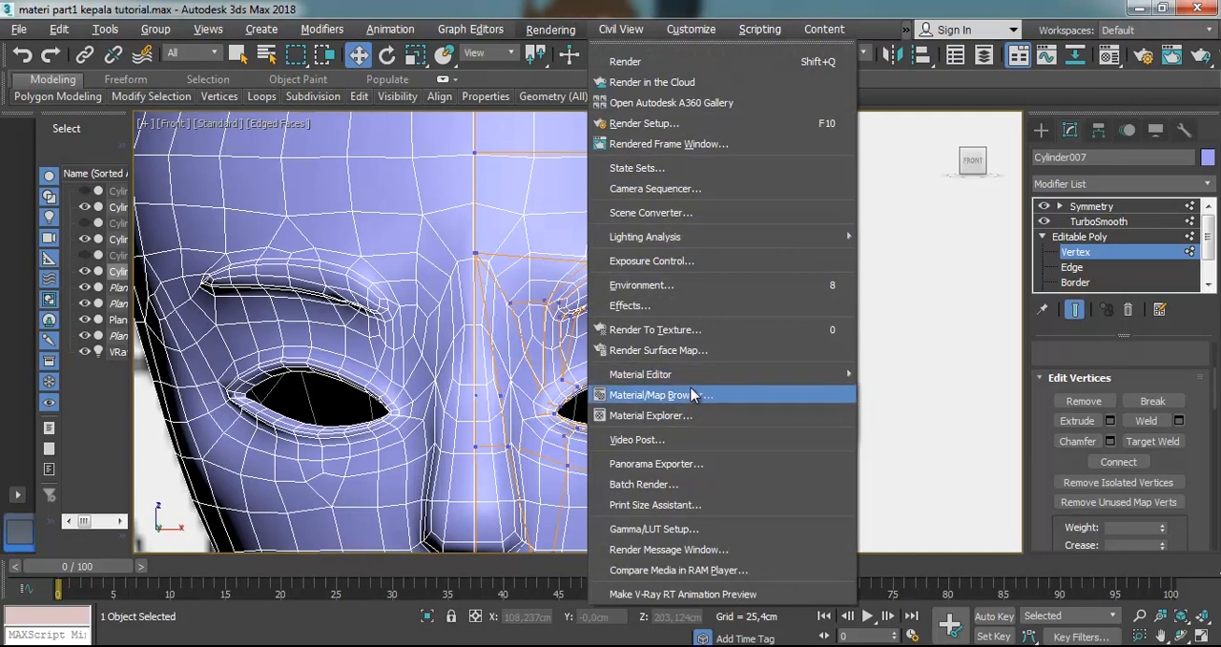
{"action": "mouse_move", "coordinate": [703, 374]}
{"action": "left_click", "coordinate": [911, 389]}
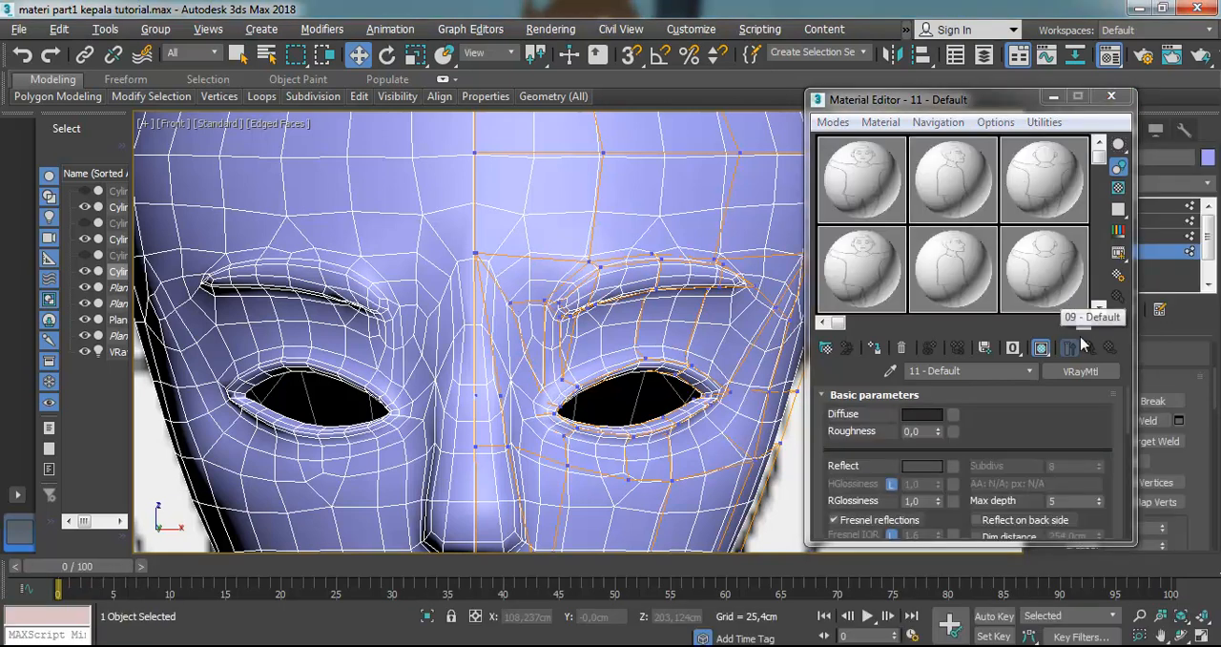
Change the unused "06 - Default" material to the VRaySkinMtl type
{"action": "left_click", "coordinate": [1083, 325]}
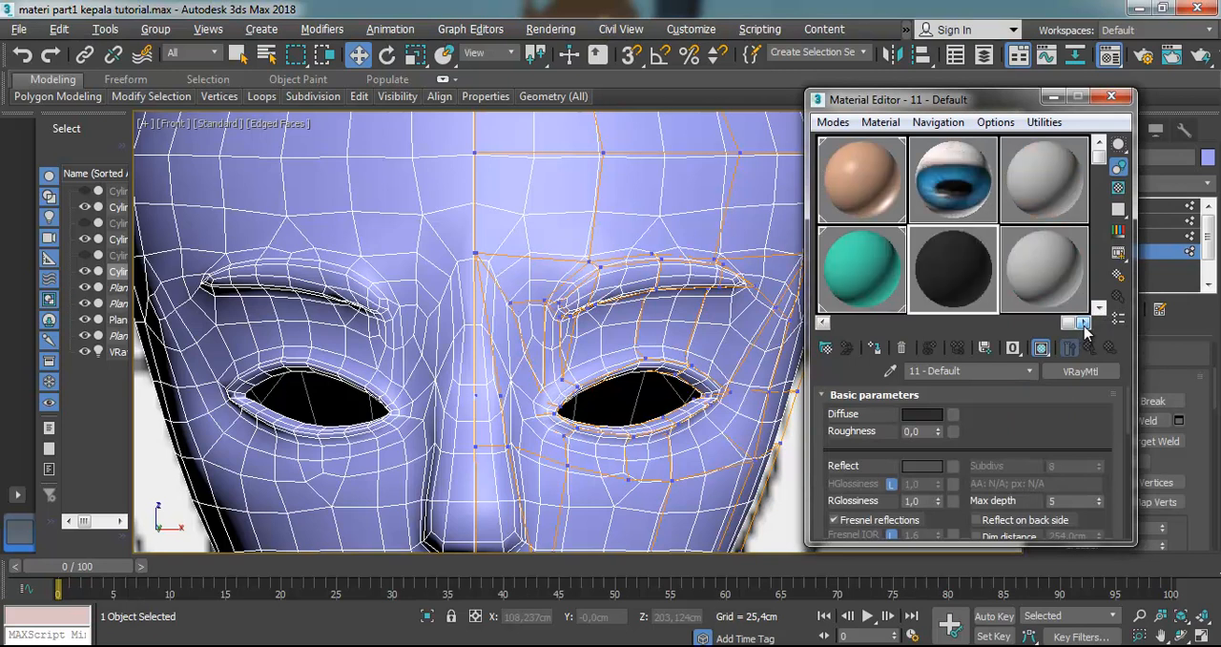
{"action": "left_click", "coordinate": [1043, 183]}
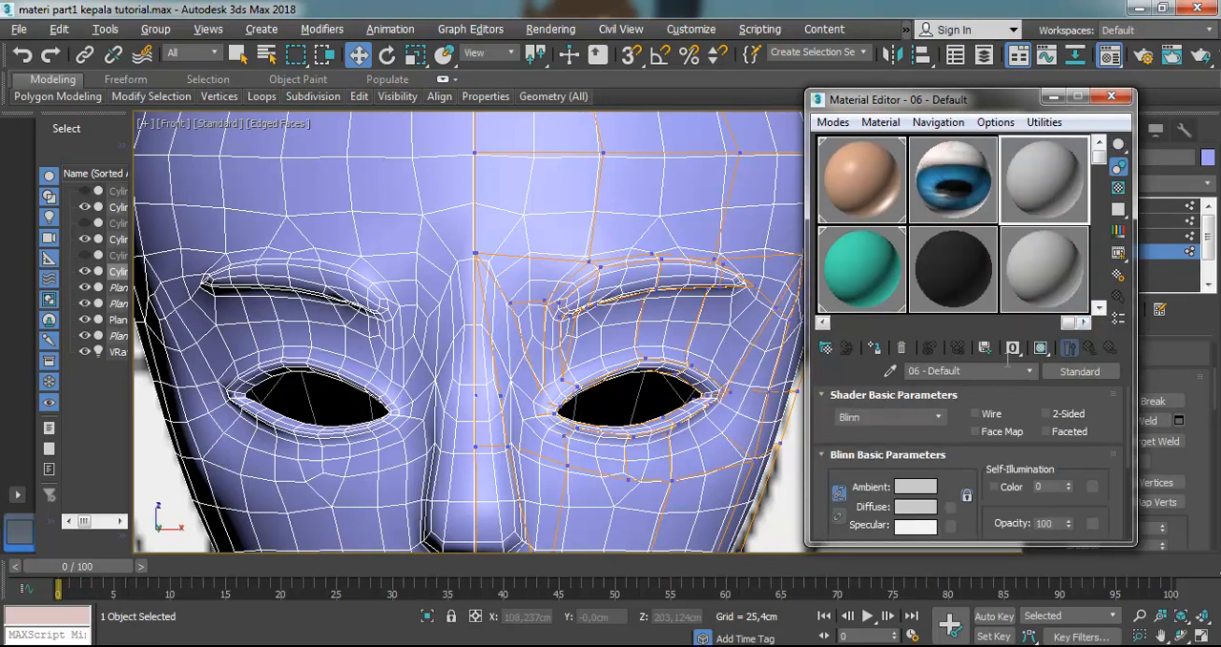
{"action": "left_click", "coordinate": [1055, 374]}
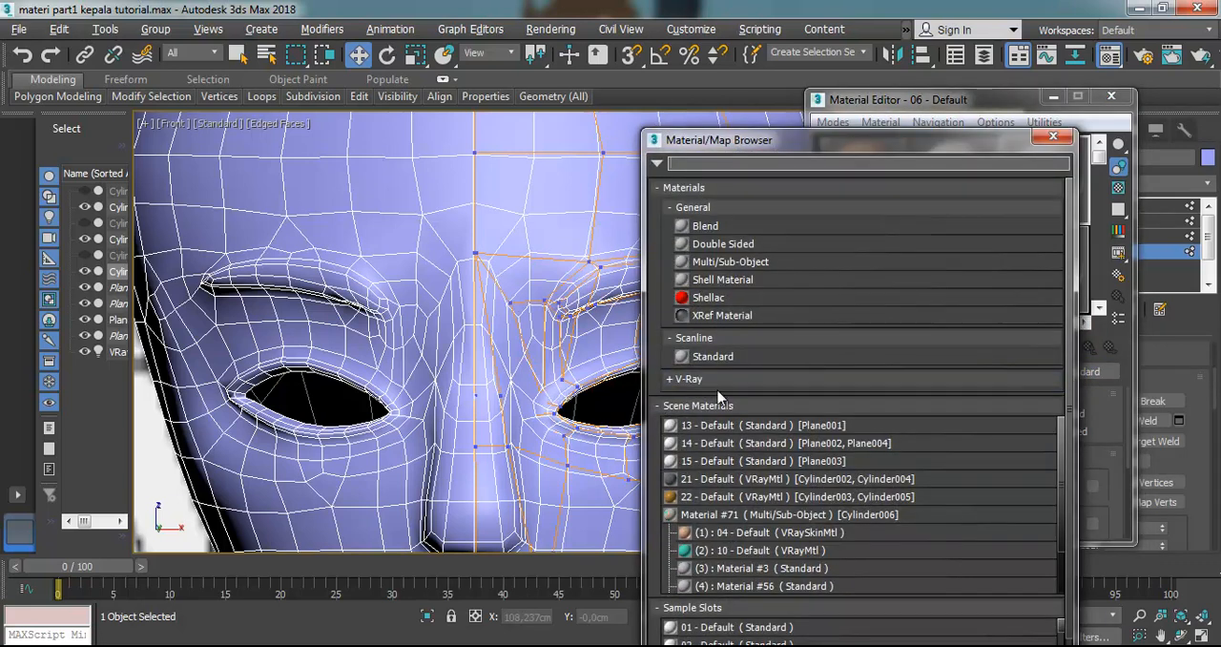
{"action": "left_click", "coordinate": [668, 379]}
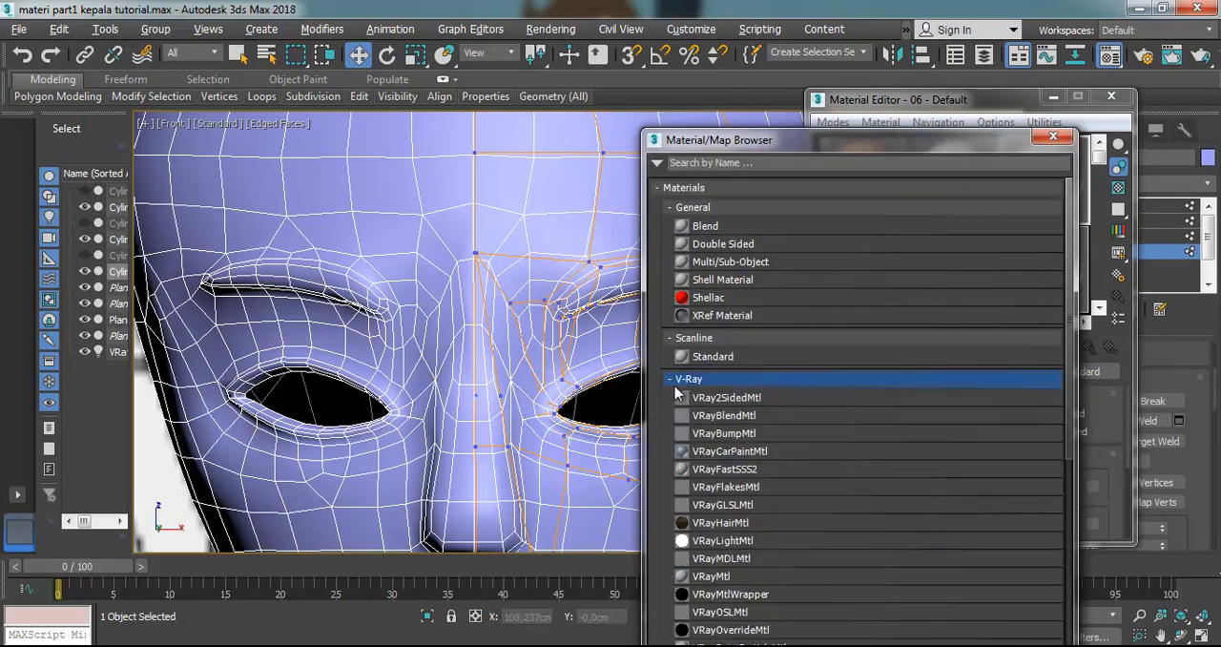
{"action": "scroll", "coordinate": [740, 546], "scroll_direction": "down", "scroll_amount": 3}
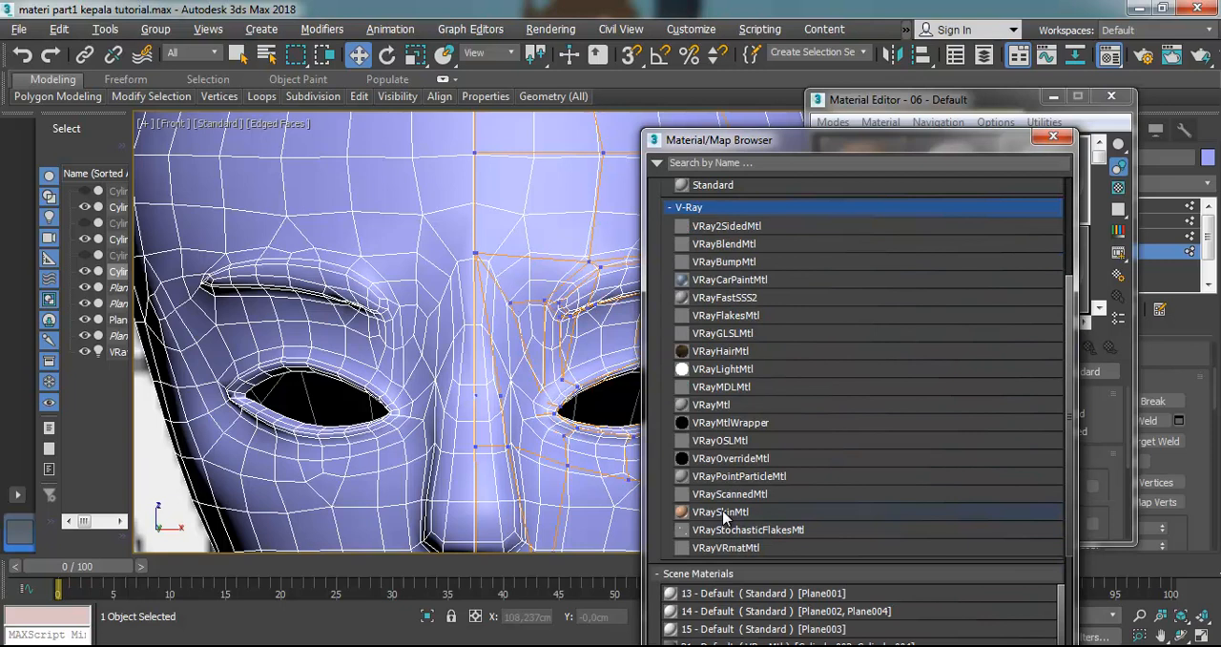
{"action": "double_click", "coordinate": [723, 512]}
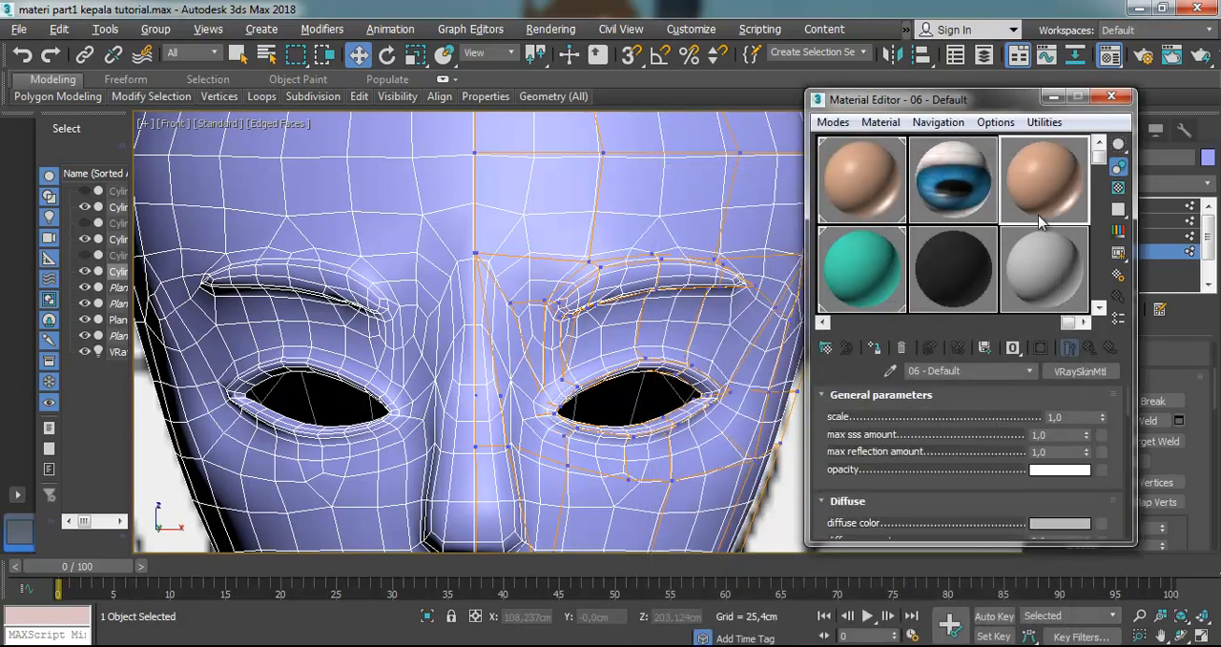
Apply the new skin material to the head mesh and close the Material Editor
{"action": "left_click_drag", "start_coordinate": [1051, 182], "coordinate": [695, 225]}
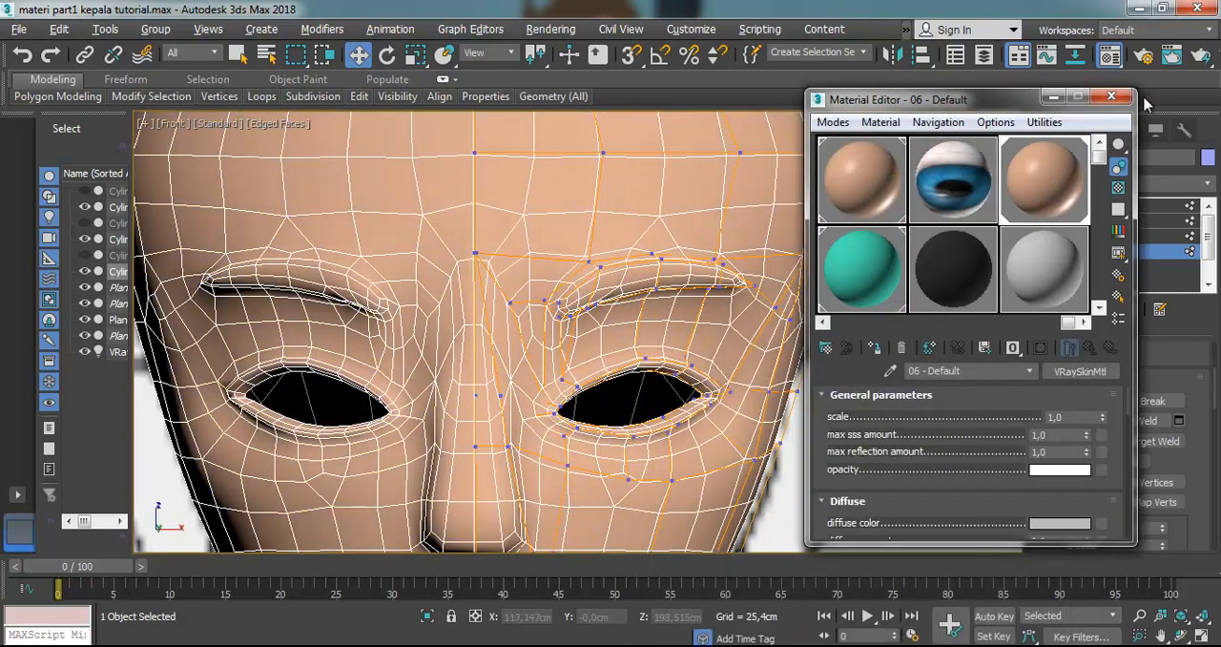
{"action": "left_click", "coordinate": [1111, 97]}
{"action": "scroll", "coordinate": [823, 327], "scroll_direction": "down", "scroll_amount": 3}
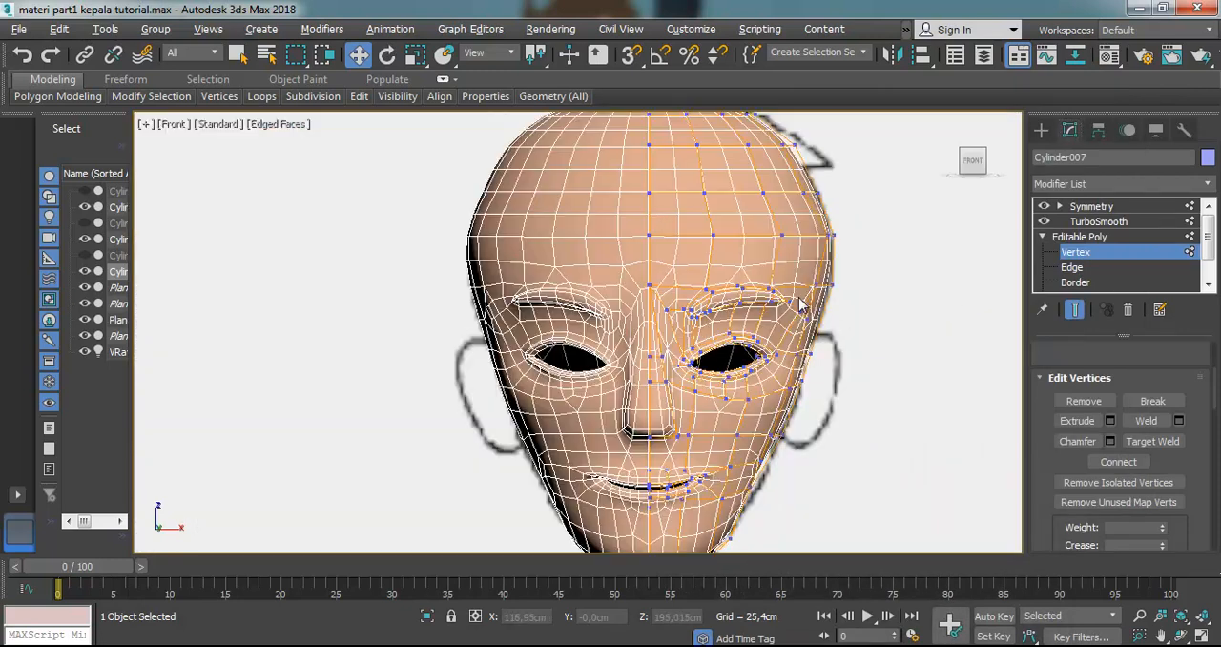
{"action": "scroll", "coordinate": [823, 327], "scroll_direction": "up", "scroll_amount": 5}
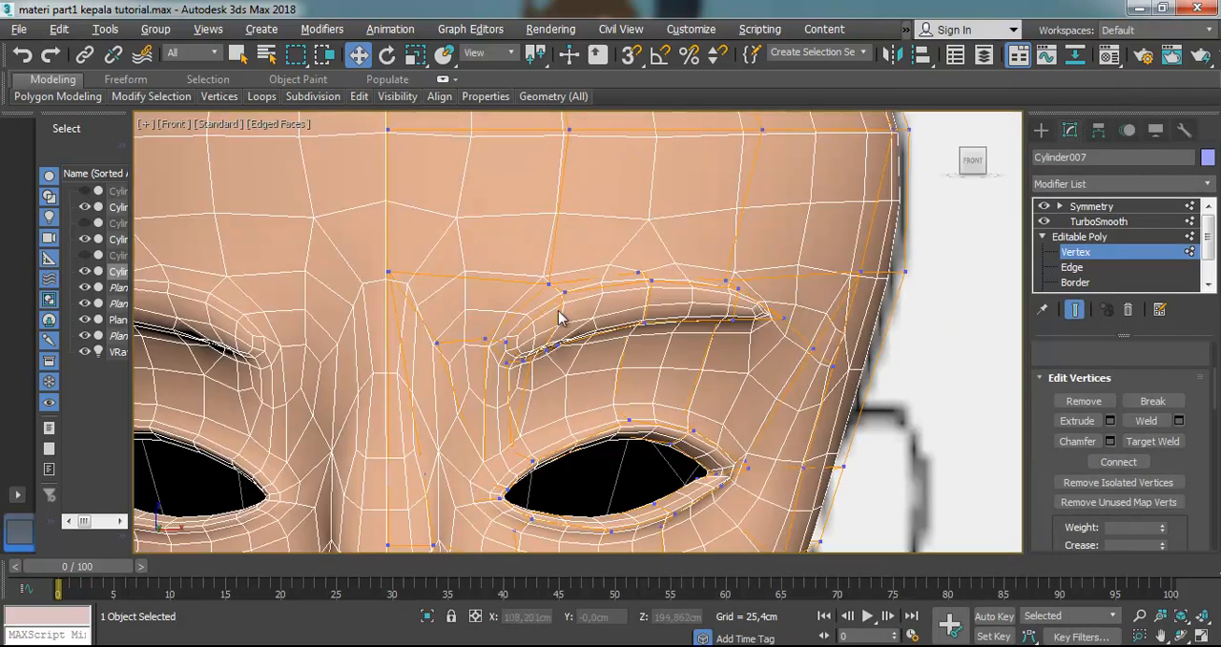
{"action": "scroll", "coordinate": [1135, 258], "scroll_direction": "down", "scroll_amount": 2}
Turn off TurboSmooth on the head so the low-poly cage is displayed for polygon selection
{"action": "left_click", "coordinate": [1077, 268]}
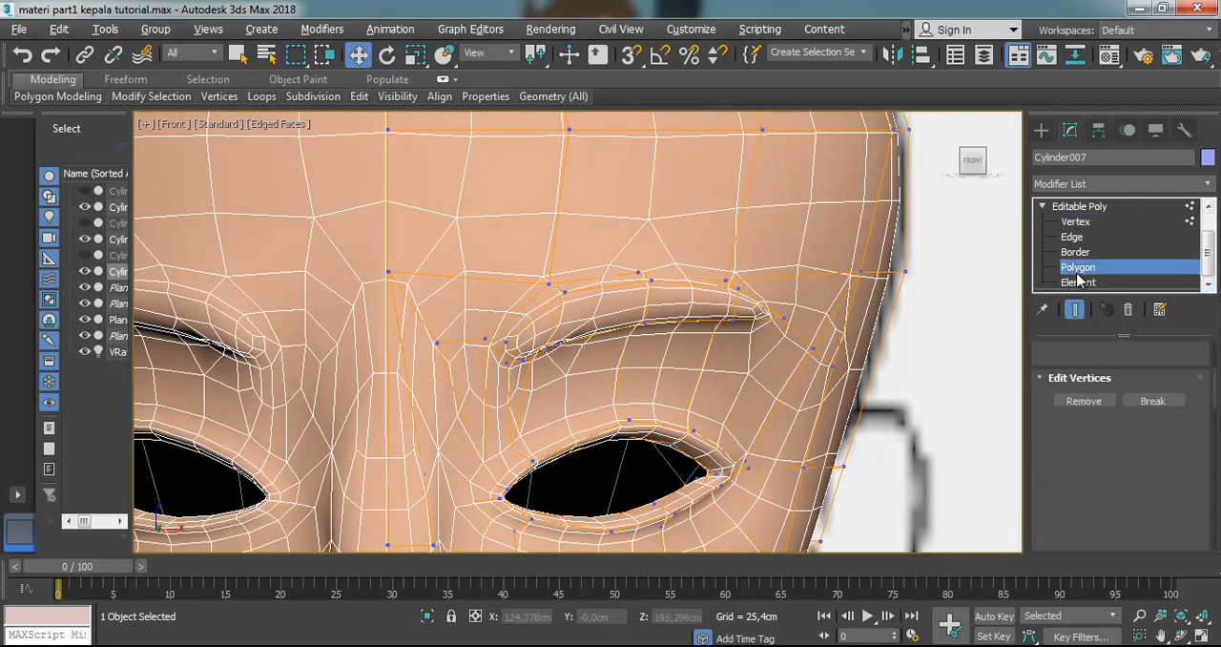
{"action": "left_click", "coordinate": [1208, 282]}
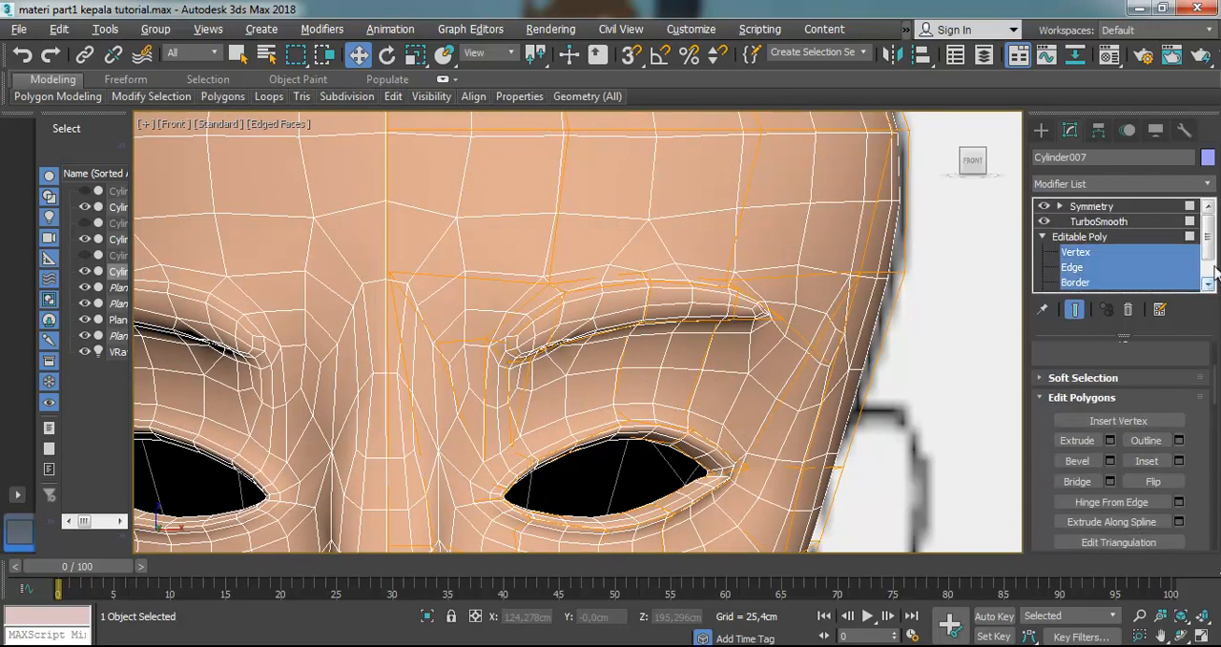
{"action": "left_click_drag", "start_coordinate": [1211, 254], "coordinate": [1207, 297]}
{"action": "left_click", "coordinate": [1091, 269]}
{"action": "left_click", "coordinate": [540, 325]}
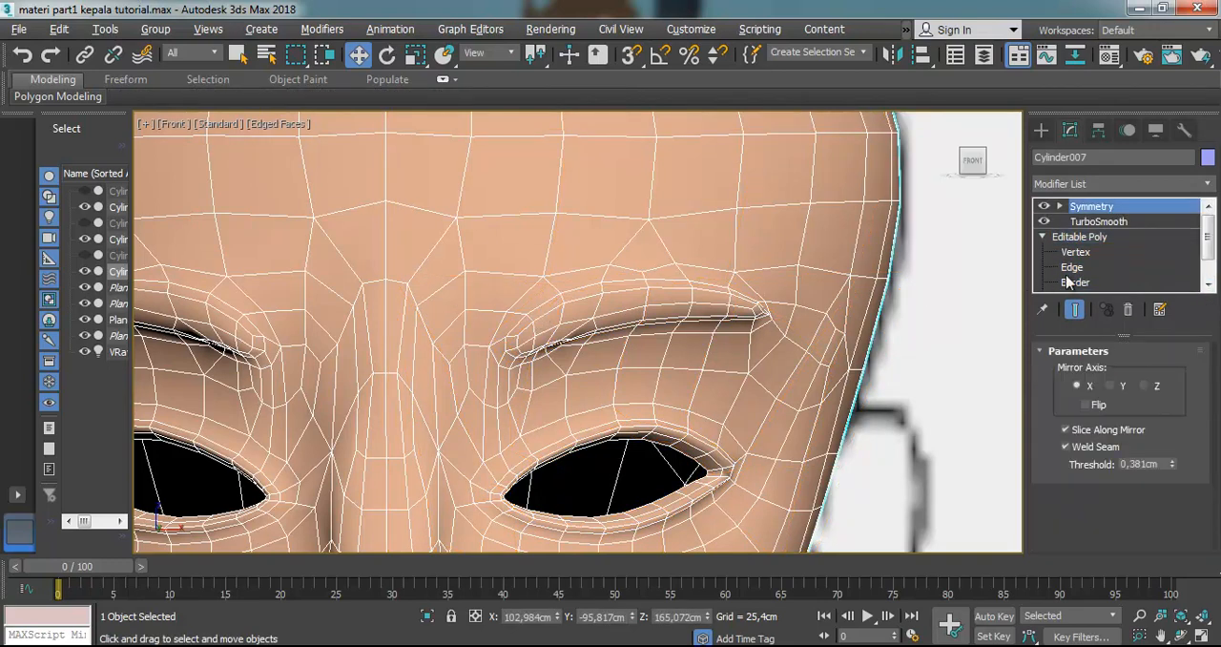
{"action": "left_click", "coordinate": [1044, 221]}
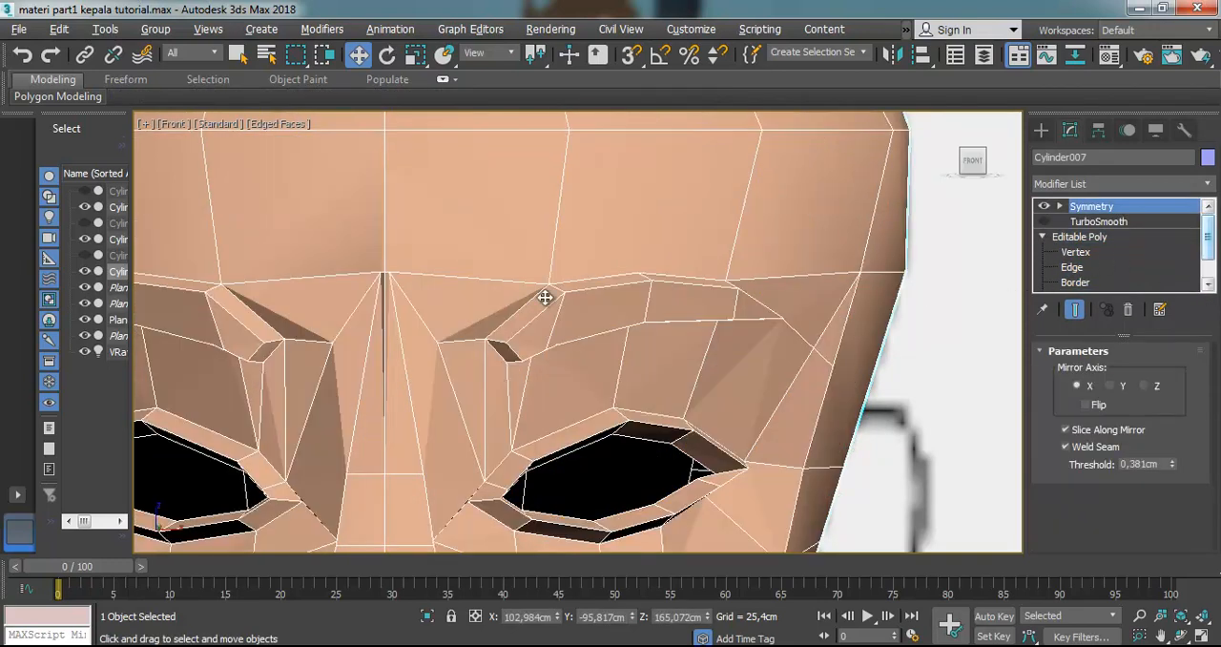
At polygon level of the Editable Poly, select the eyebrow's front, inner-end and upper faces
{"action": "left_click", "coordinate": [1209, 284]}
{"action": "left_click_drag", "start_coordinate": [1209, 284], "coordinate": [1215, 329]}
{"action": "left_click", "coordinate": [1083, 283]}
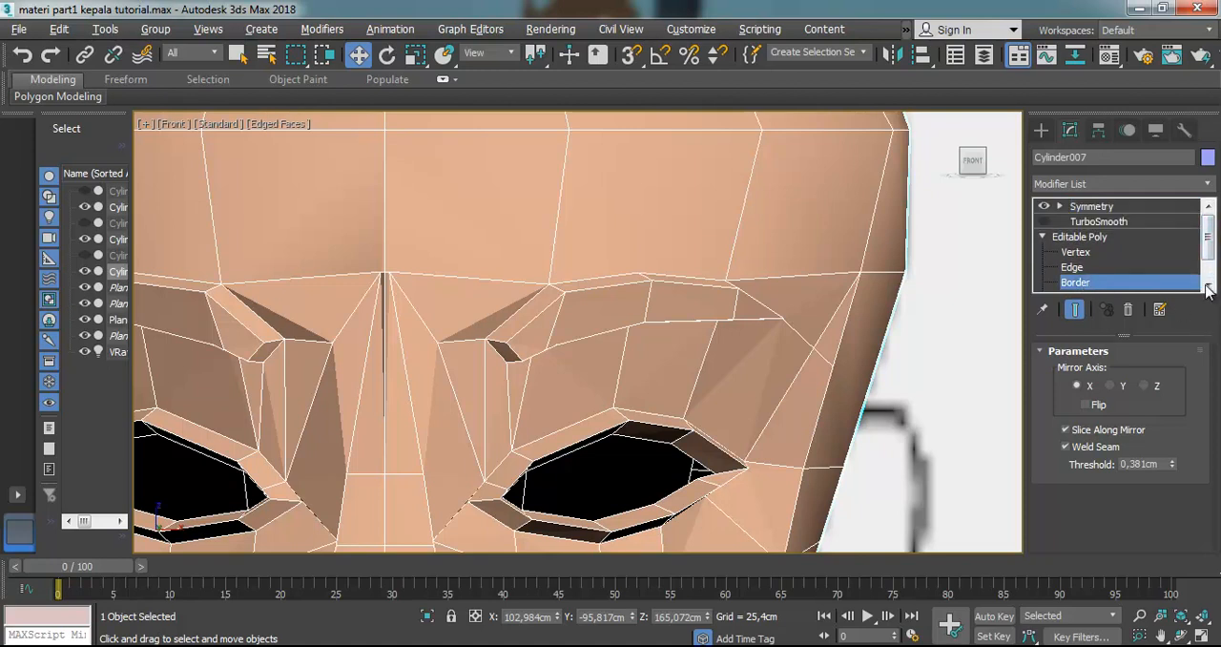
{"action": "left_click", "coordinate": [1080, 267]}
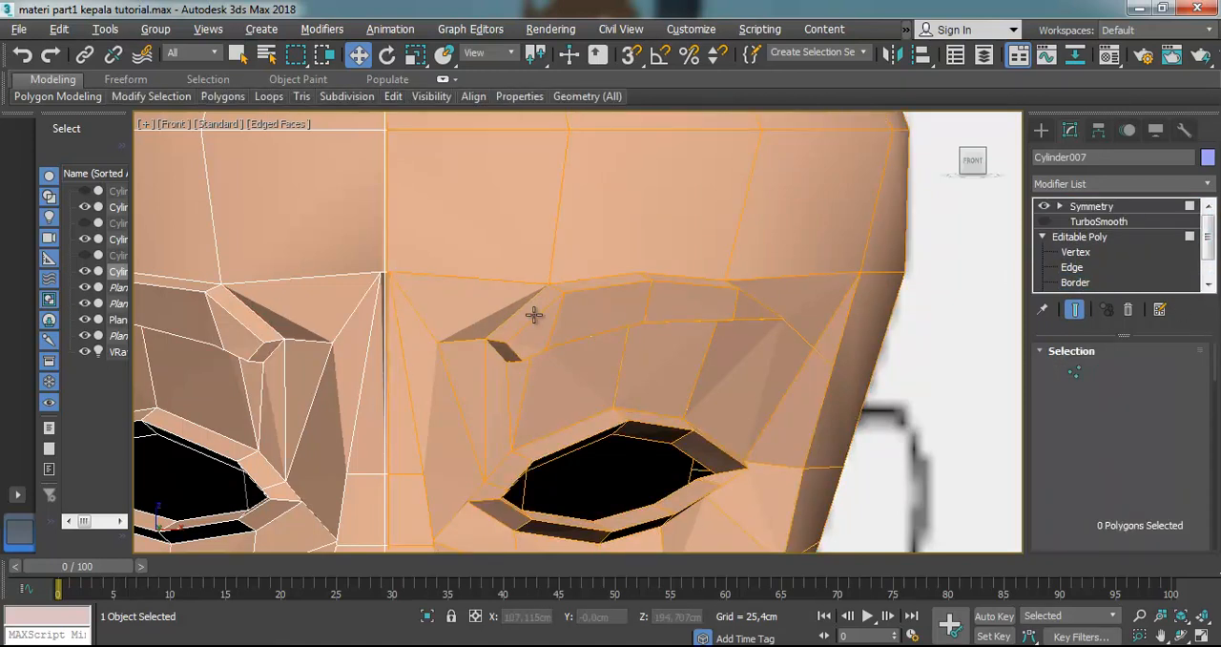
{"action": "left_click", "coordinate": [533, 314]}
{"action": "left_click", "coordinate": [564, 333], "text": "ctrl"}
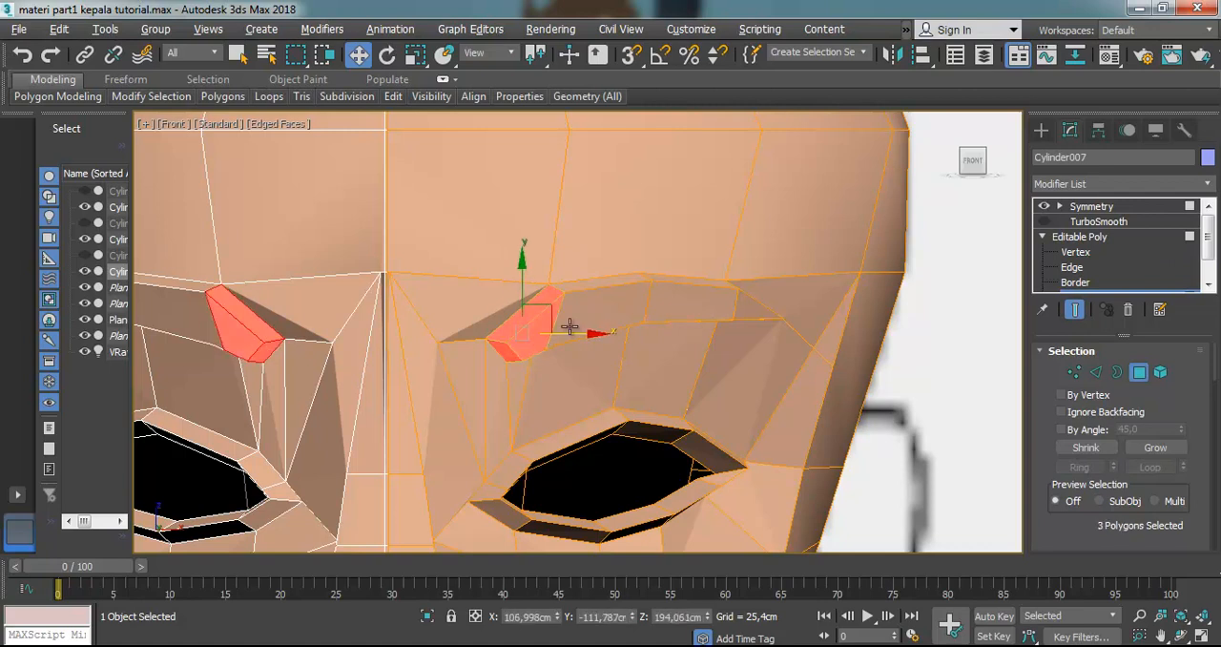
{"action": "left_click", "coordinate": [588, 292], "text": "ctrl"}
{"action": "left_click", "coordinate": [595, 286], "text": "ctrl"}
{"action": "left_click", "coordinate": [672, 280], "text": "ctrl"}
{"action": "left_click", "coordinate": [722, 305], "text": "ctrl"}
{"action": "left_click", "coordinate": [774, 305], "text": "ctrl"}
{"action": "scroll", "coordinate": [776, 305], "scroll_direction": "up", "scroll_amount": 3}
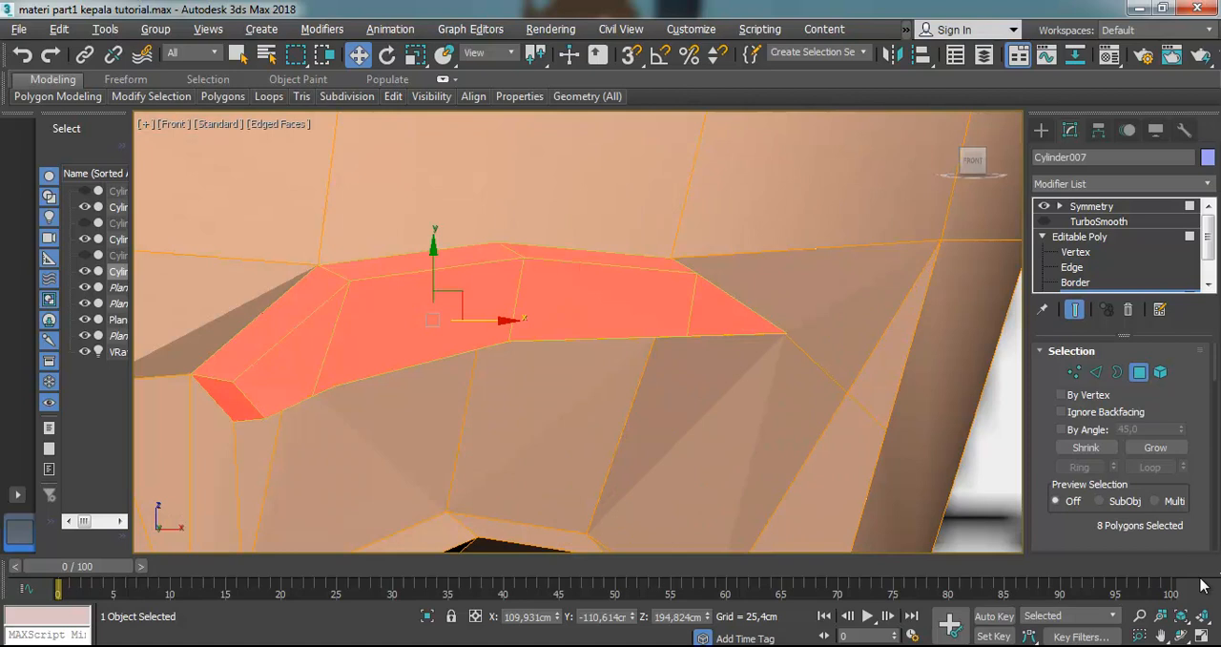
Add the thin upper polygon at the eyebrow's outer end to the selection
{"action": "left_click", "coordinate": [1183, 635]}
{"action": "mouse_move", "coordinate": [504, 264]}
{"action": "left_mouse_down"}
{"action": "mouse_move", "coordinate": [452, 267]}
{"action": "mouse_move", "coordinate": [487, 267]}
{"action": "left_mouse_up"}
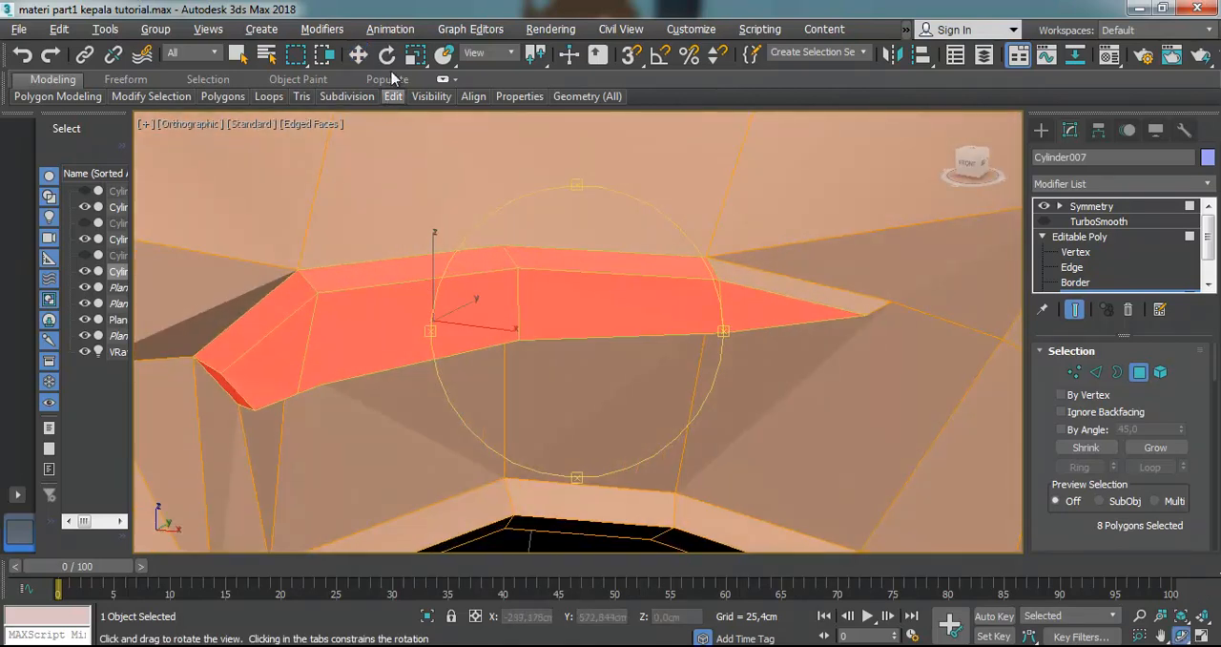
{"action": "key", "text": "w"}
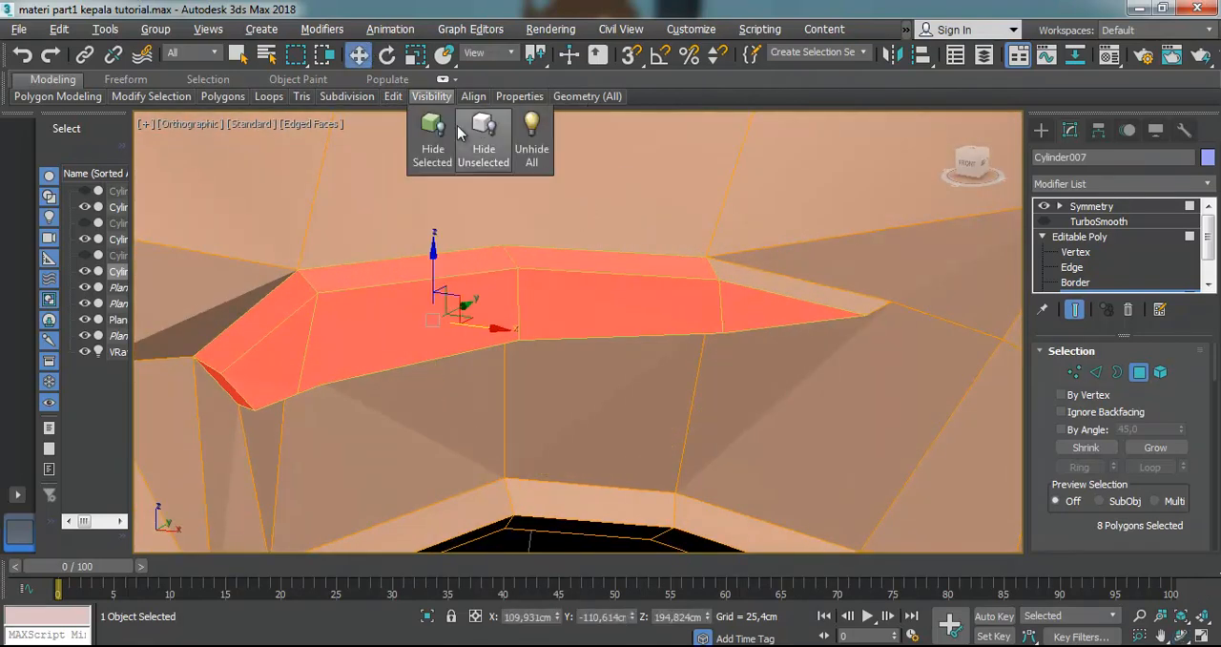
{"action": "left_click", "coordinate": [795, 293], "text": "ctrl"}
Add the five polygons along the eyebrow's underside to the selection
{"action": "left_click", "coordinate": [1183, 635]}
{"action": "left_click_drag", "start_coordinate": [564, 349], "coordinate": [496, 133]}
{"action": "key", "text": "w"}
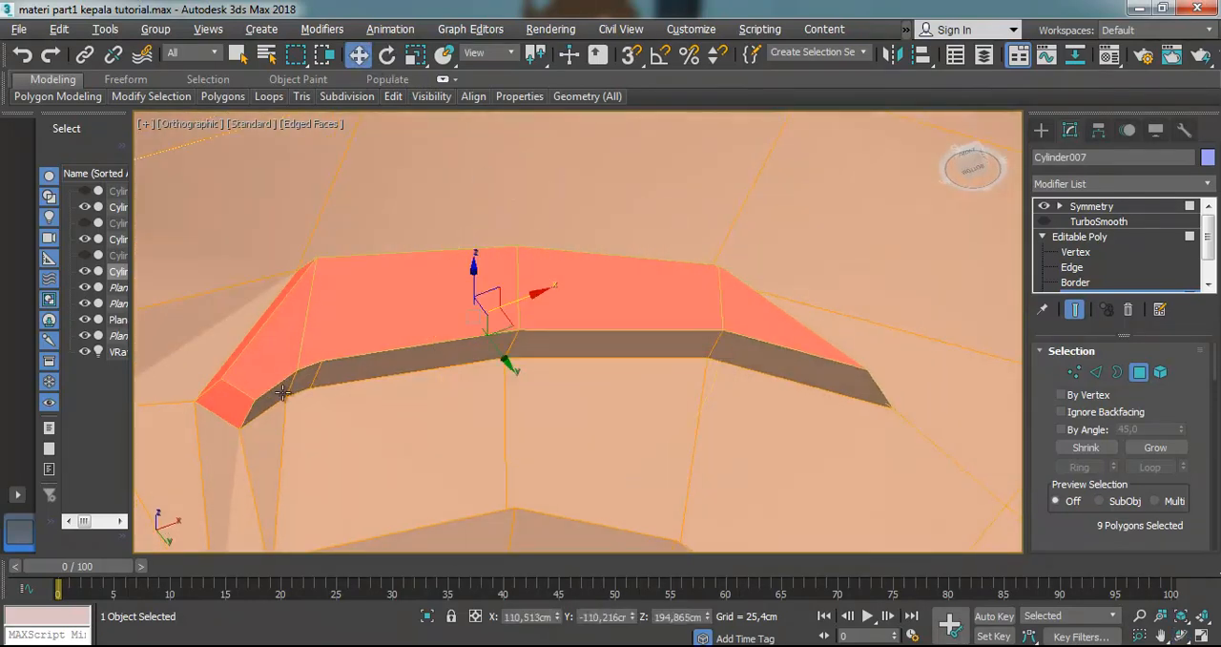
{"action": "left_click", "coordinate": [284, 393], "text": "ctrl"}
{"action": "left_click", "coordinate": [313, 381], "text": "ctrl"}
{"action": "left_click", "coordinate": [343, 378], "text": "ctrl"}
{"action": "left_click", "coordinate": [585, 353], "text": "ctrl"}
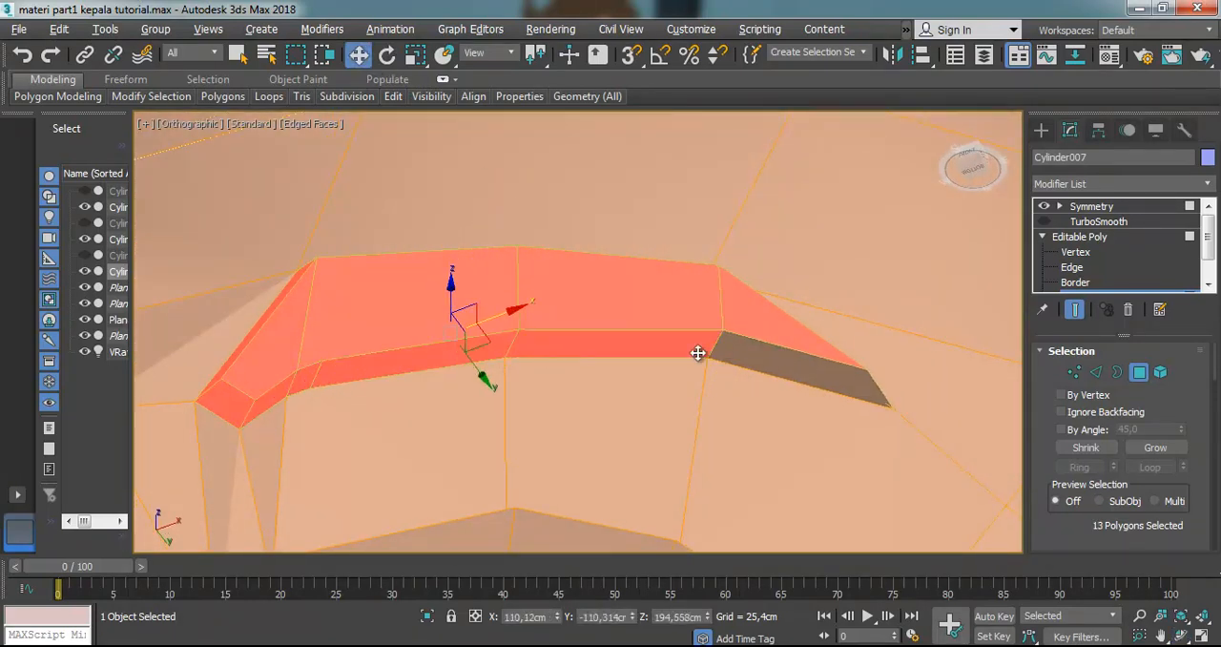
{"action": "left_click", "coordinate": [757, 351], "text": "ctrl"}
{"action": "scroll", "coordinate": [703, 343], "scroll_direction": "down", "scroll_amount": 5}
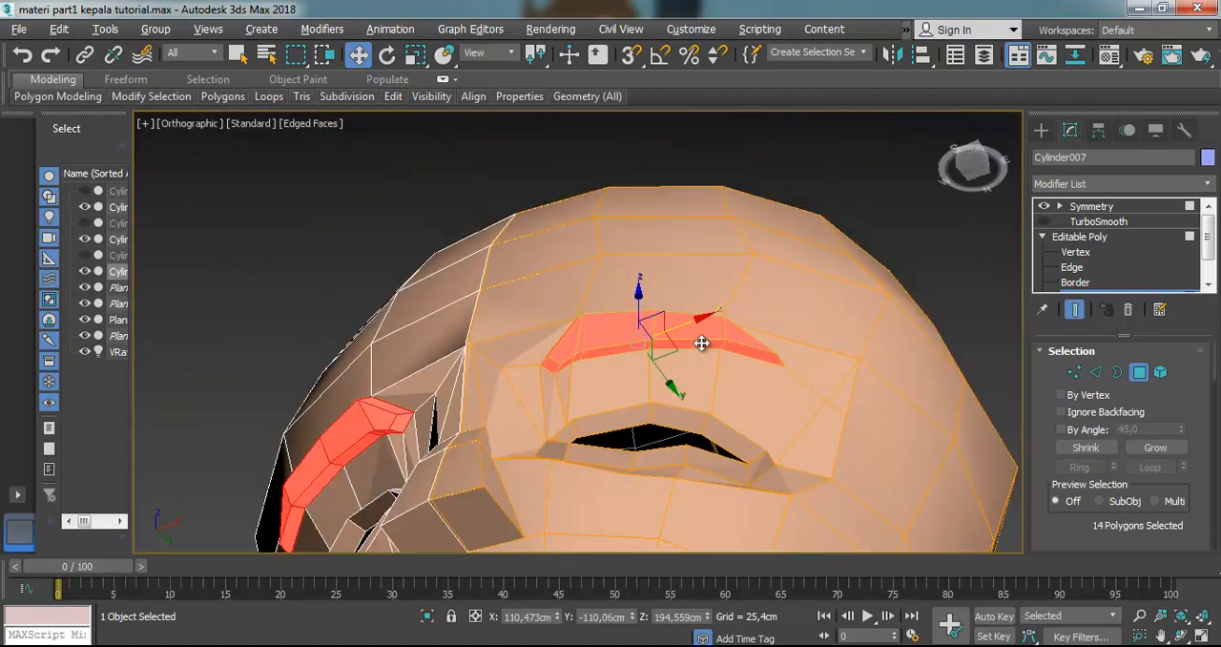
Reopen the Material Editor and change the "12 - Default" material to the VRayMtl type
{"action": "left_click", "coordinate": [570, 28]}
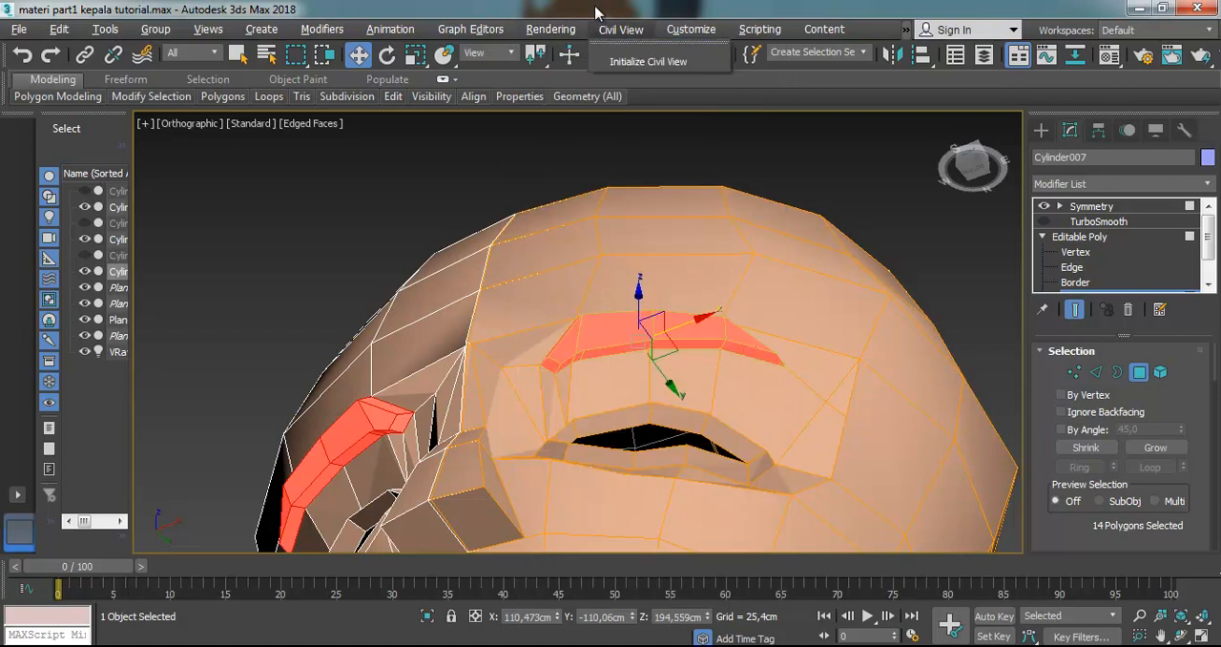
{"action": "left_click", "coordinate": [596, 5]}
{"action": "key", "text": "m"}
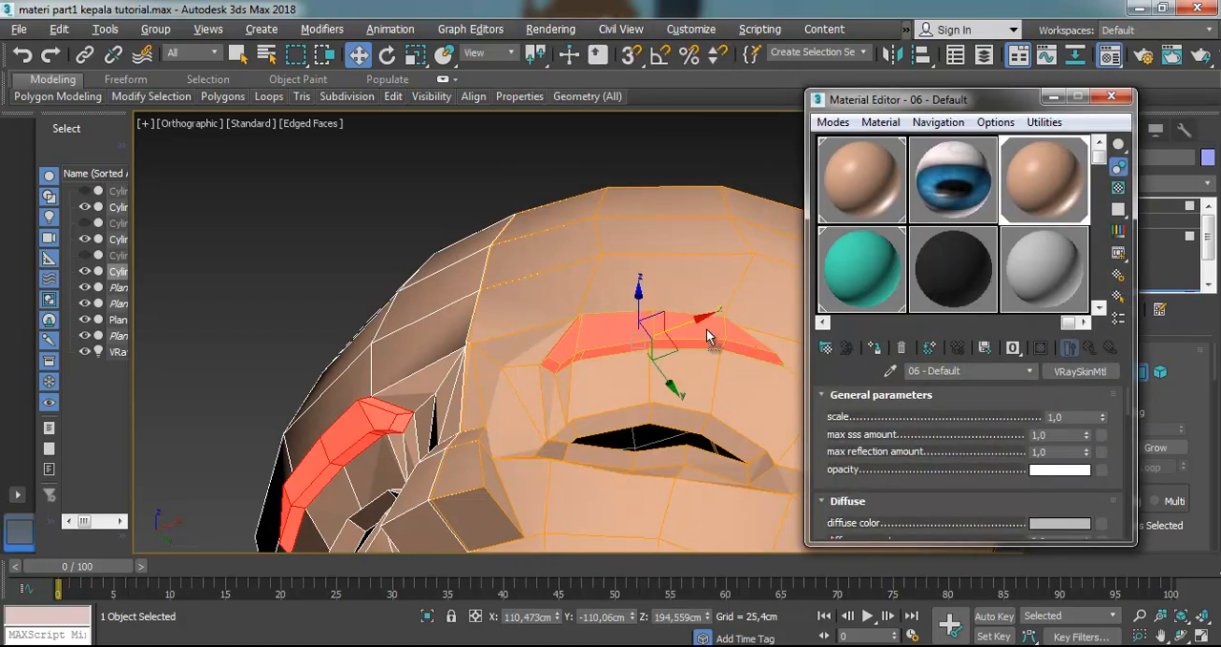
{"action": "left_click", "coordinate": [1052, 276]}
{"action": "left_click", "coordinate": [1076, 372]}
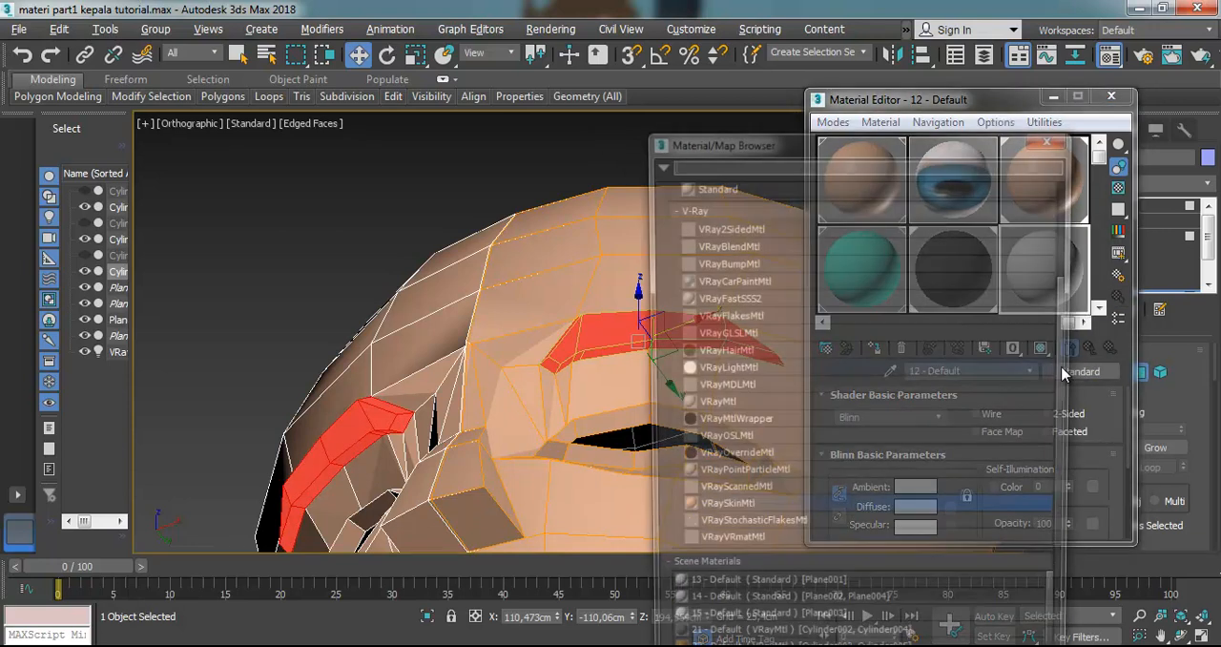
{"action": "double_click", "coordinate": [739, 408]}
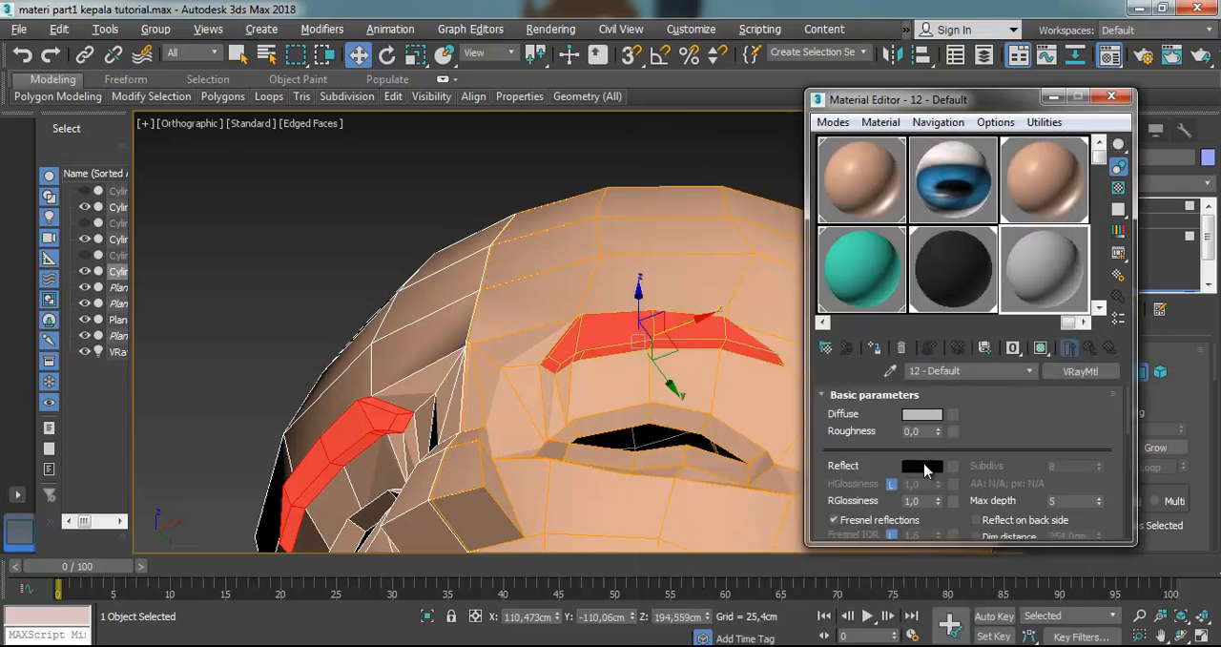
Set the diffuse color of the "12 - Default" material to dark gray
{"action": "left_click", "coordinate": [921, 415]}
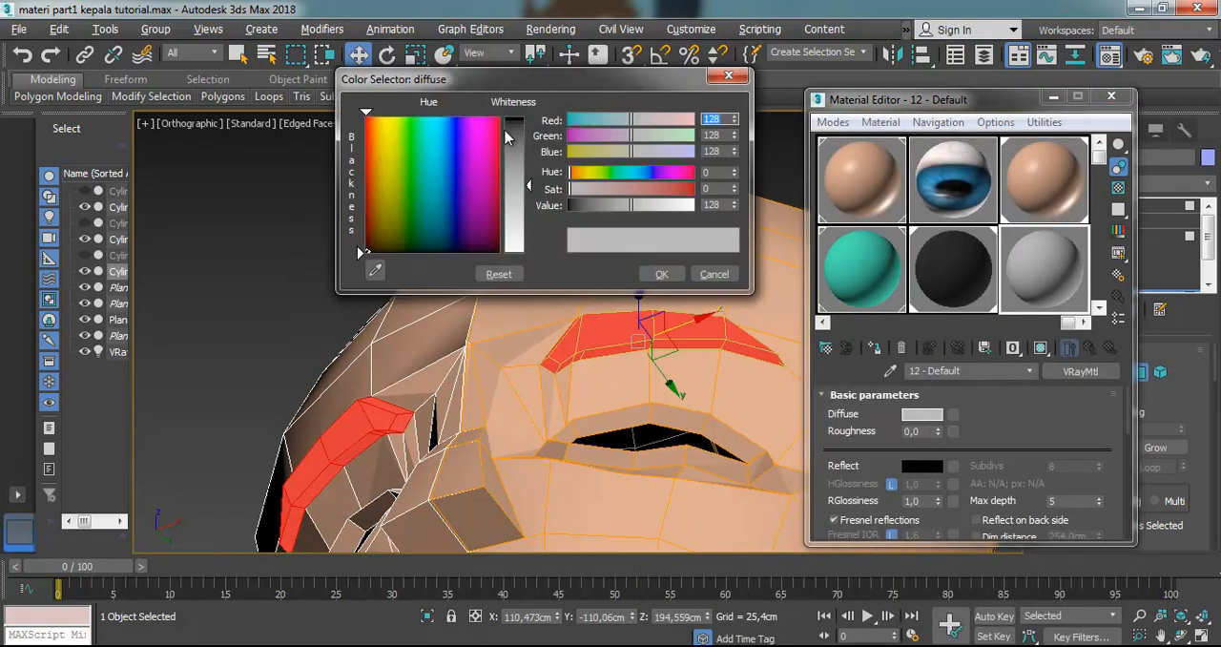
{"action": "left_click_drag", "start_coordinate": [519, 143], "coordinate": [519, 114]}
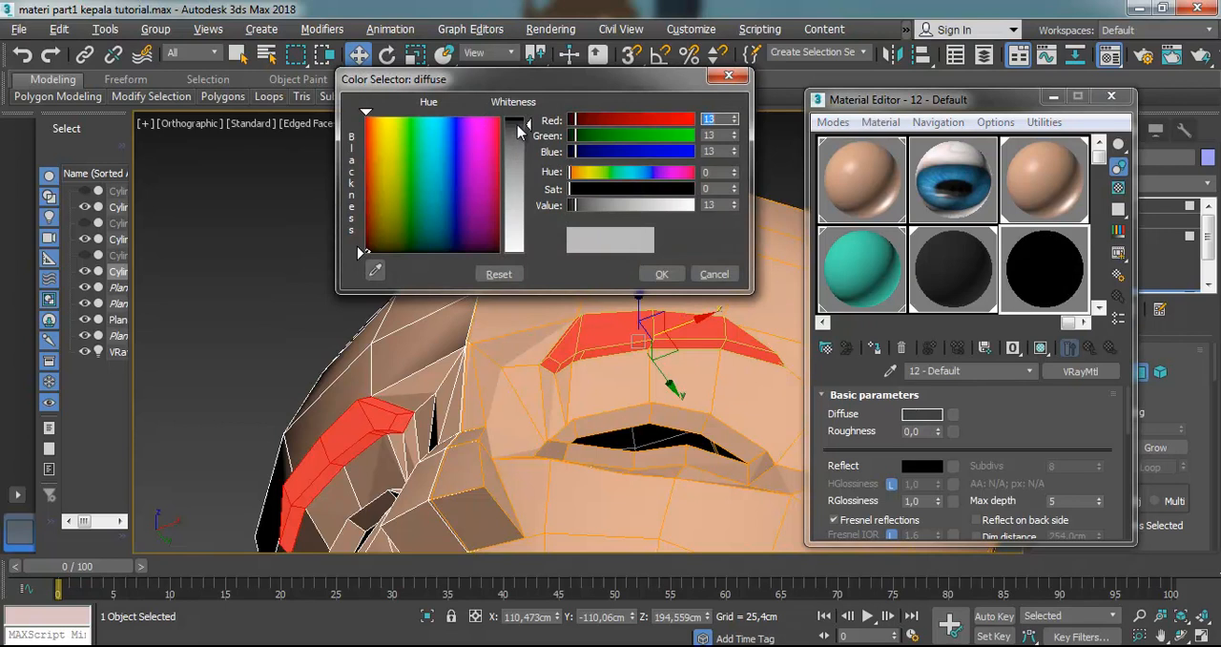
{"action": "left_click", "coordinate": [660, 274]}
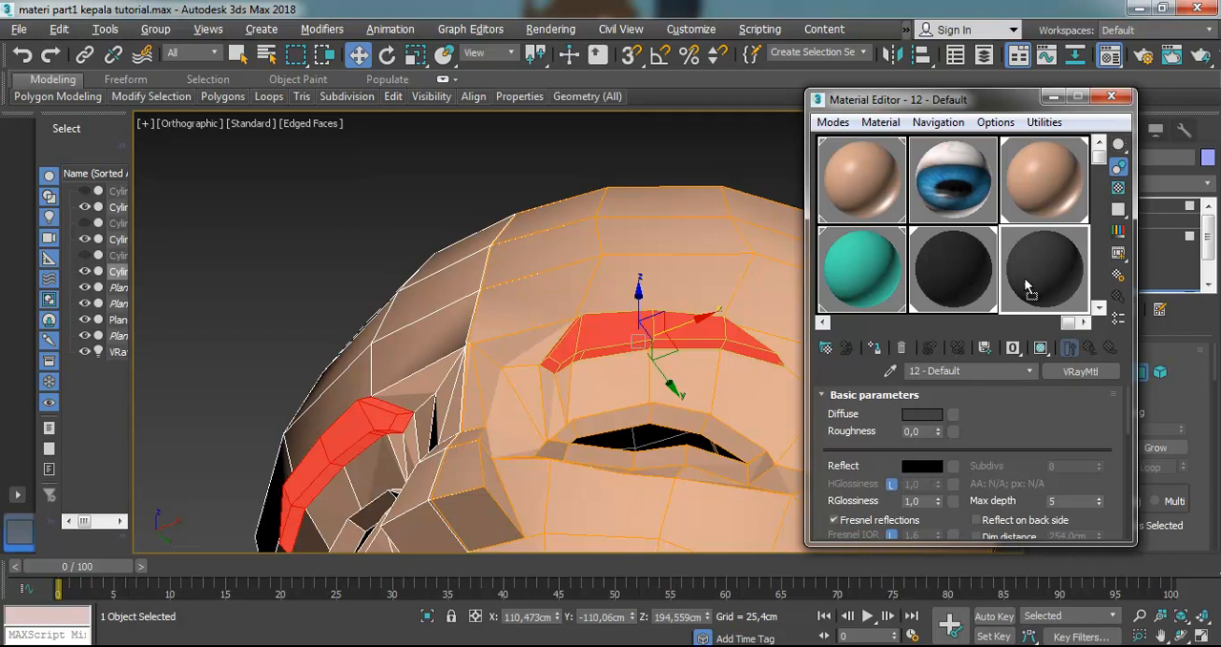
Apply the "12 - Default" material to the selected eyebrow polygons, close the Material Editor and turn TurboSmooth back on
{"action": "left_click", "coordinate": [652, 155]}
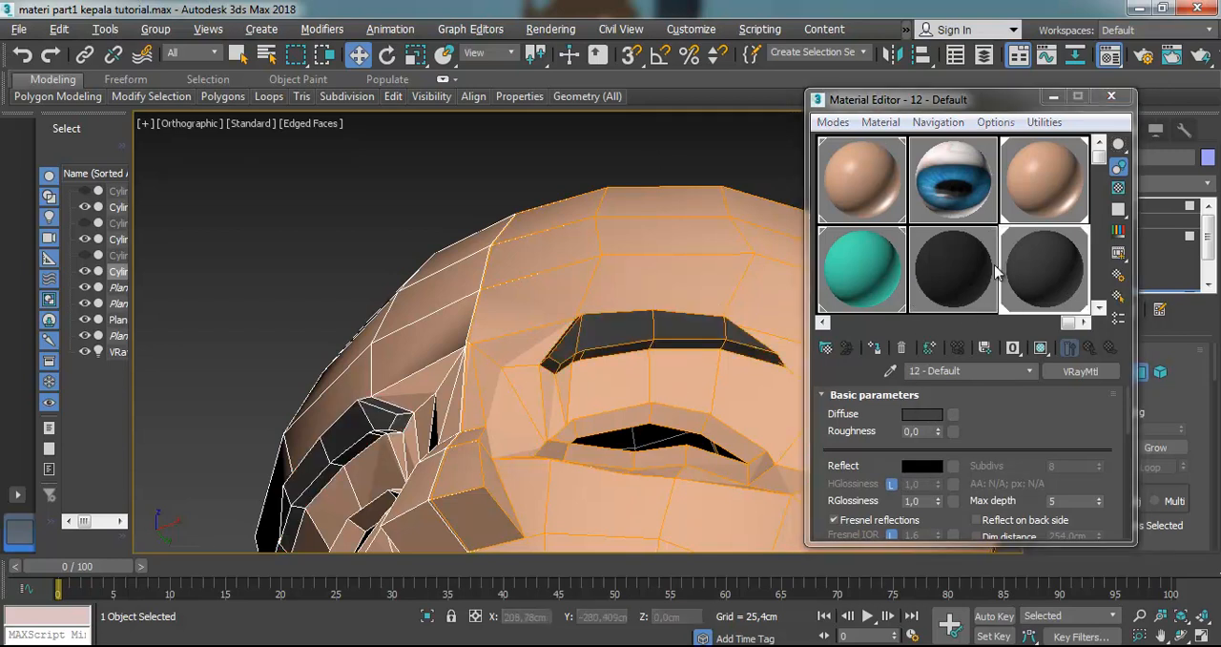
{"action": "left_click", "coordinate": [1111, 96]}
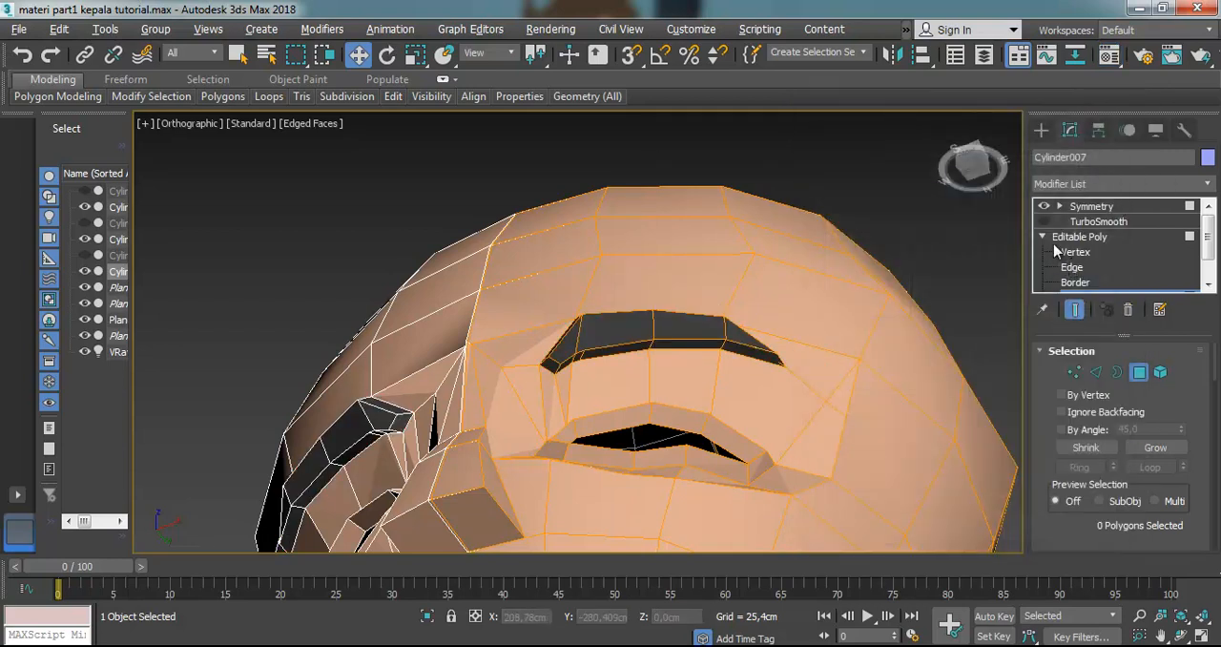
{"action": "left_click", "coordinate": [1044, 222]}
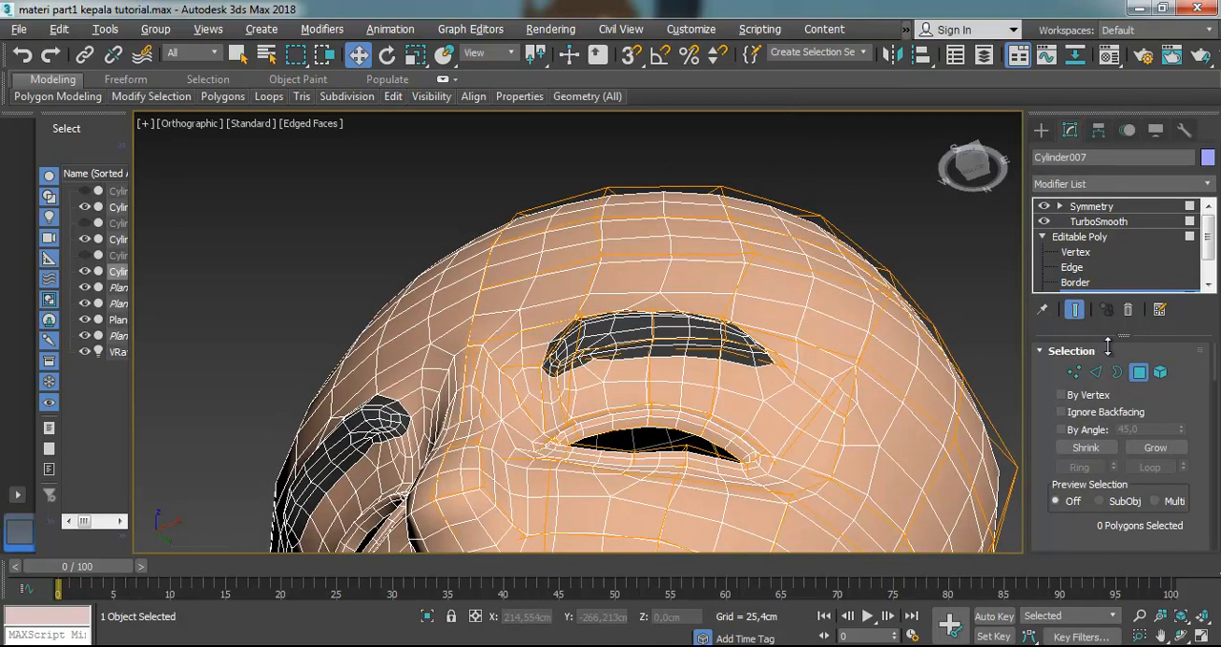
Set the eyebrow material's diffuse color to pure black (RGB 0, 0, 0) and close the Material Editor
{"action": "key", "text": "m"}
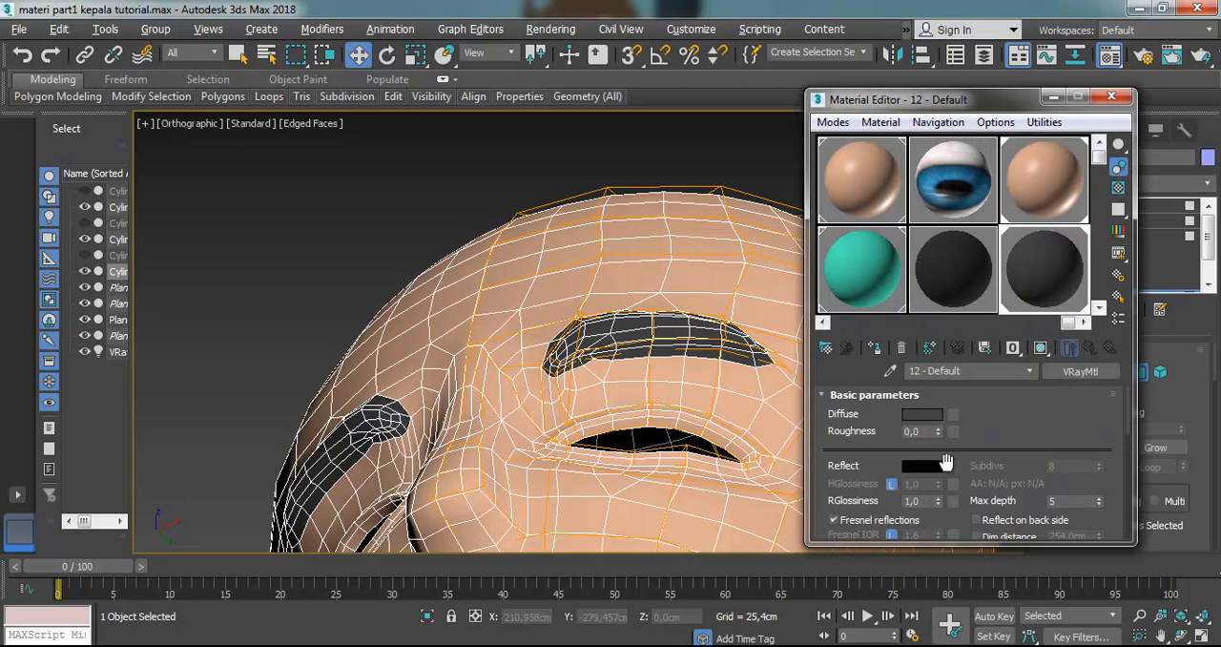
{"action": "left_click", "coordinate": [925, 416]}
{"action": "left_click_drag", "start_coordinate": [512, 142], "coordinate": [512, 113]}
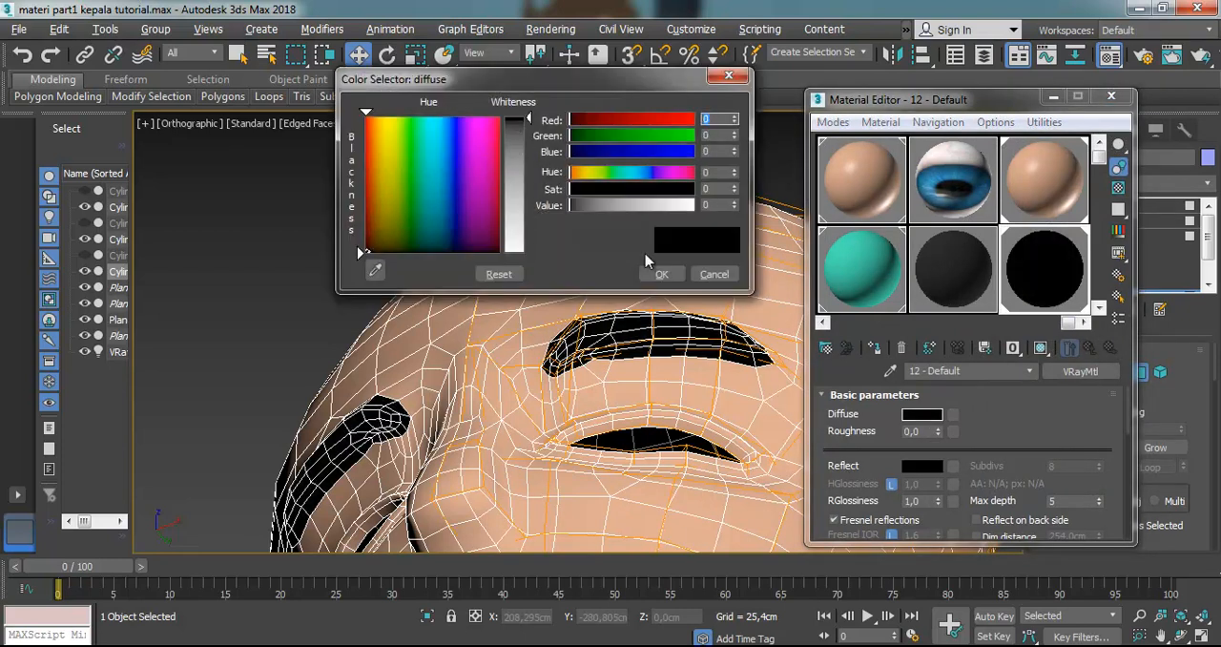
{"action": "left_click", "coordinate": [662, 276]}
{"action": "left_click", "coordinate": [1114, 98]}
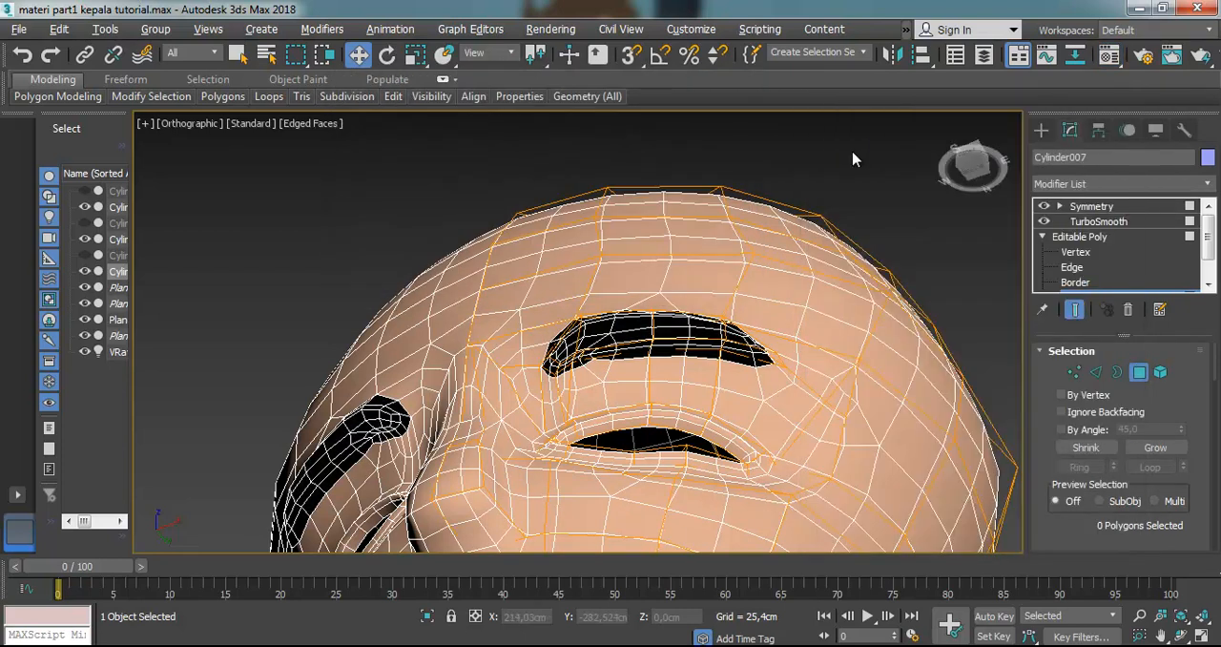
Examine the black eyebrows on the smoothed head from the front, checking the outline of their upper edge up close
{"action": "scroll", "coordinate": [735, 304], "scroll_direction": "down", "scroll_amount": 6}
{"action": "scroll", "coordinate": [770, 355], "scroll_direction": "up", "scroll_amount": 4}
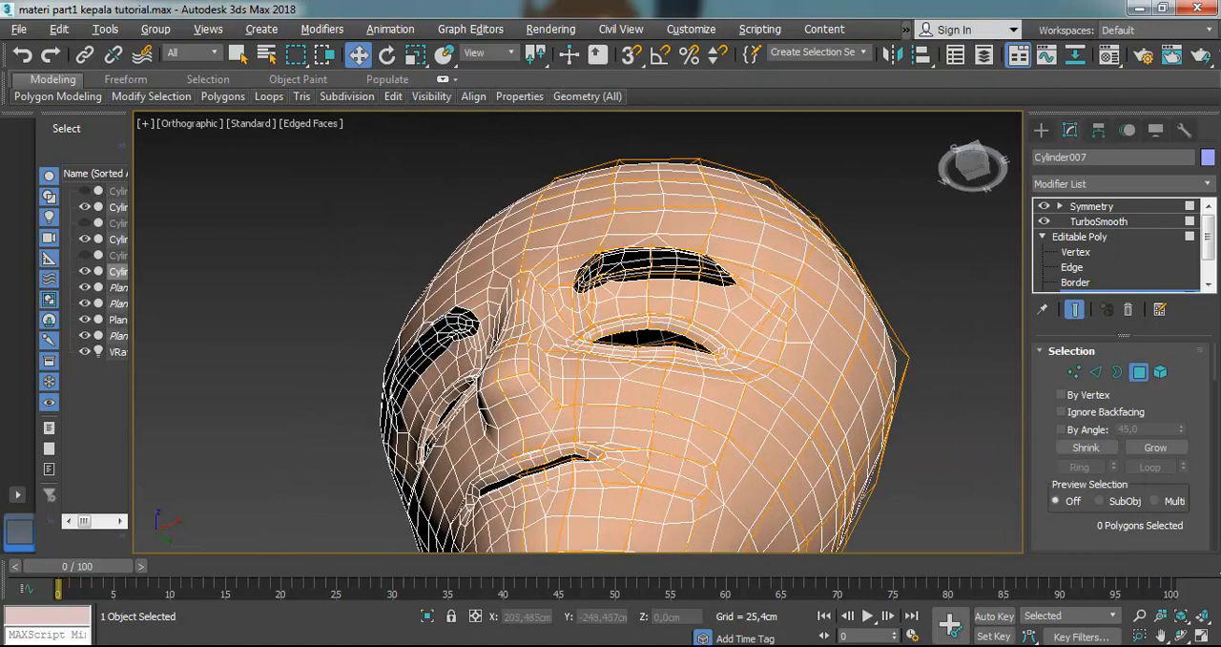
{"action": "left_click", "coordinate": [1182, 635]}
{"action": "left_click_drag", "start_coordinate": [640, 346], "coordinate": [694, 389]}
{"action": "scroll", "coordinate": [620, 446], "scroll_direction": "down", "scroll_amount": 5}
{"action": "scroll", "coordinate": [632, 477], "scroll_direction": "up", "scroll_amount": 4}
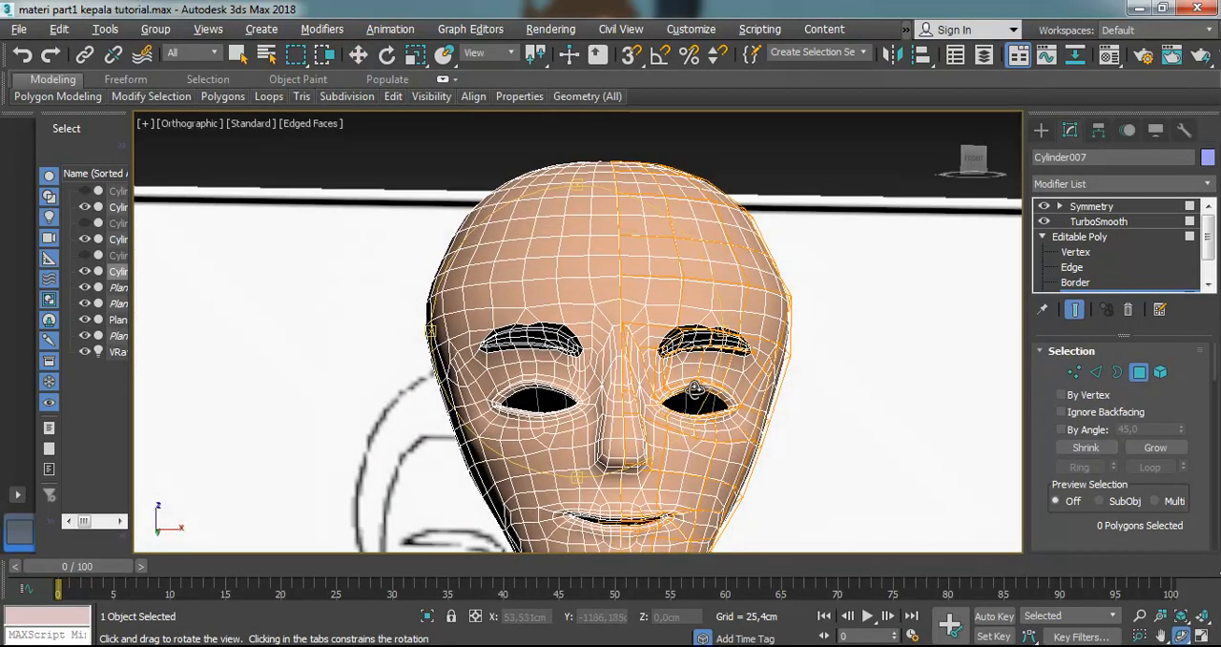
{"action": "scroll", "coordinate": [715, 334], "scroll_direction": "up", "scroll_amount": 8}
{"action": "left_click_drag", "start_coordinate": [675, 350], "coordinate": [666, 373]}
{"action": "scroll", "coordinate": [674, 365], "scroll_direction": "down", "scroll_amount": 4}
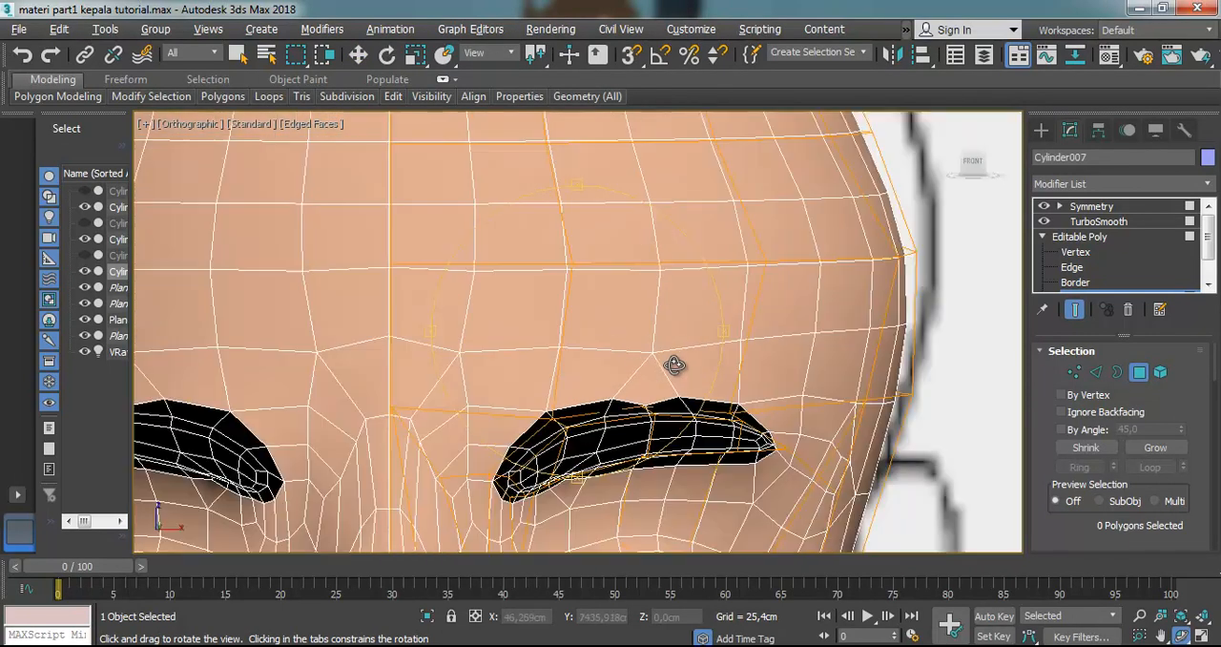
{"action": "scroll", "coordinate": [649, 452], "scroll_direction": "up", "scroll_amount": 4}
{"action": "scroll", "coordinate": [648, 439], "scroll_direction": "down", "scroll_amount": 2}
{"action": "scroll", "coordinate": [633, 439], "scroll_direction": "up", "scroll_amount": 2}
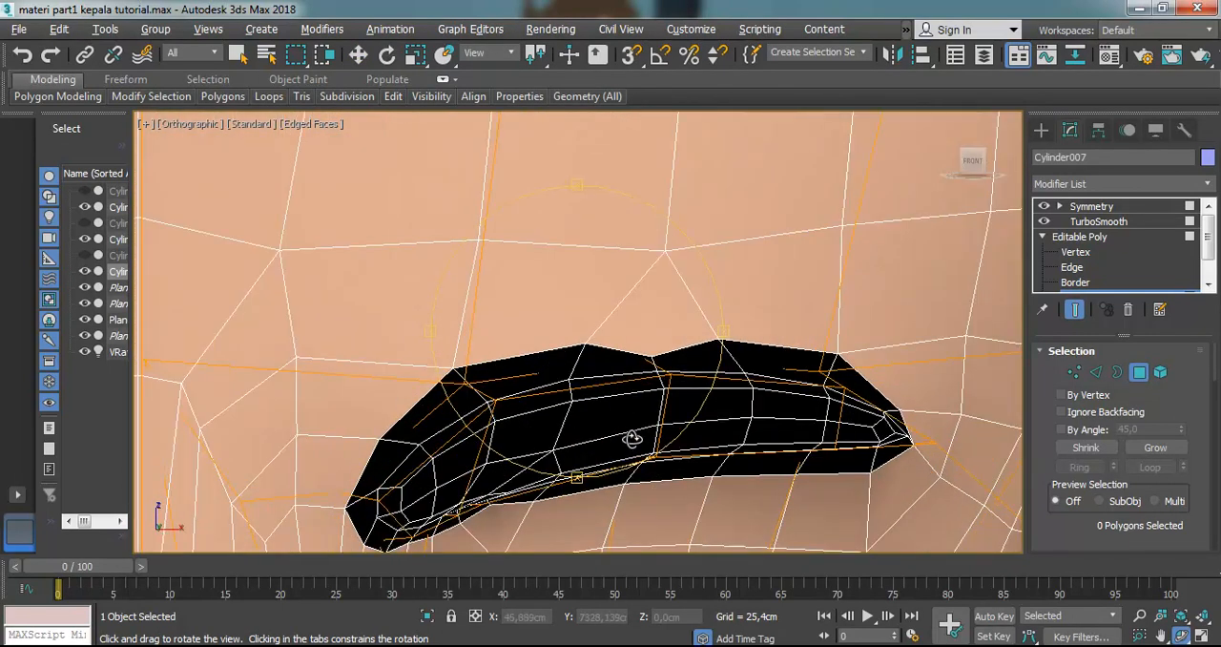
{"action": "scroll", "coordinate": [652, 420], "scroll_direction": "up", "scroll_amount": 2}
{"action": "scroll", "coordinate": [652, 420], "scroll_direction": "down", "scroll_amount": 5}
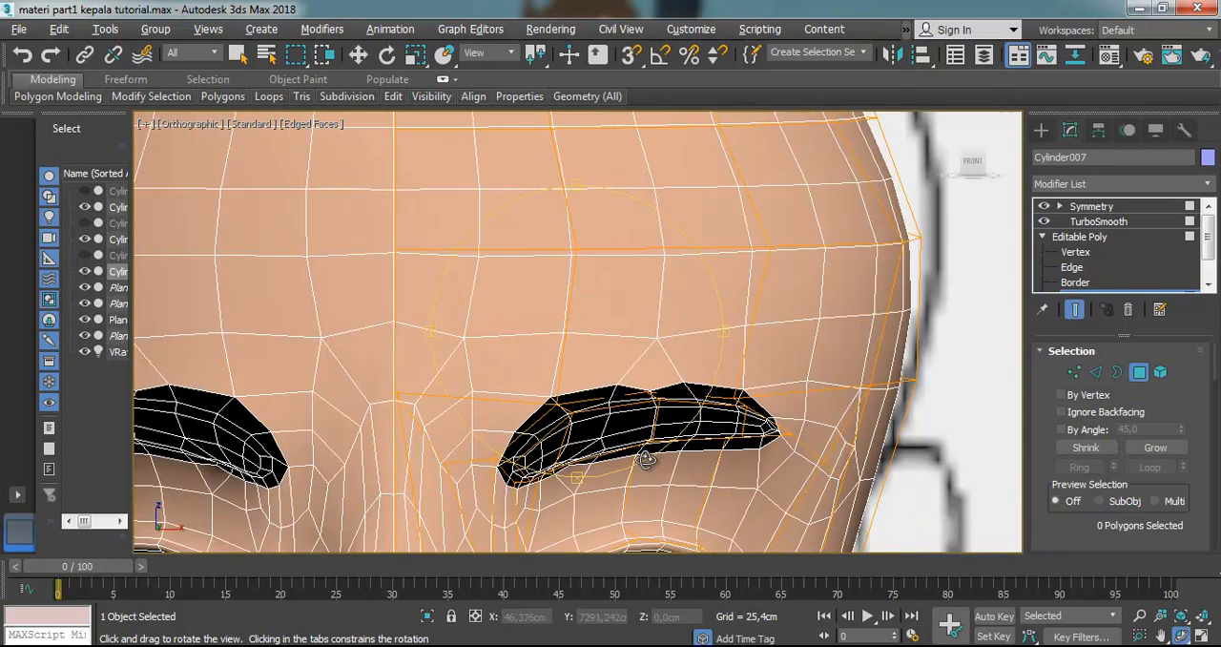
{"action": "scroll", "coordinate": [648, 446], "scroll_direction": "down", "scroll_amount": 3}
{"action": "left_click_drag", "start_coordinate": [637, 441], "coordinate": [618, 420]}
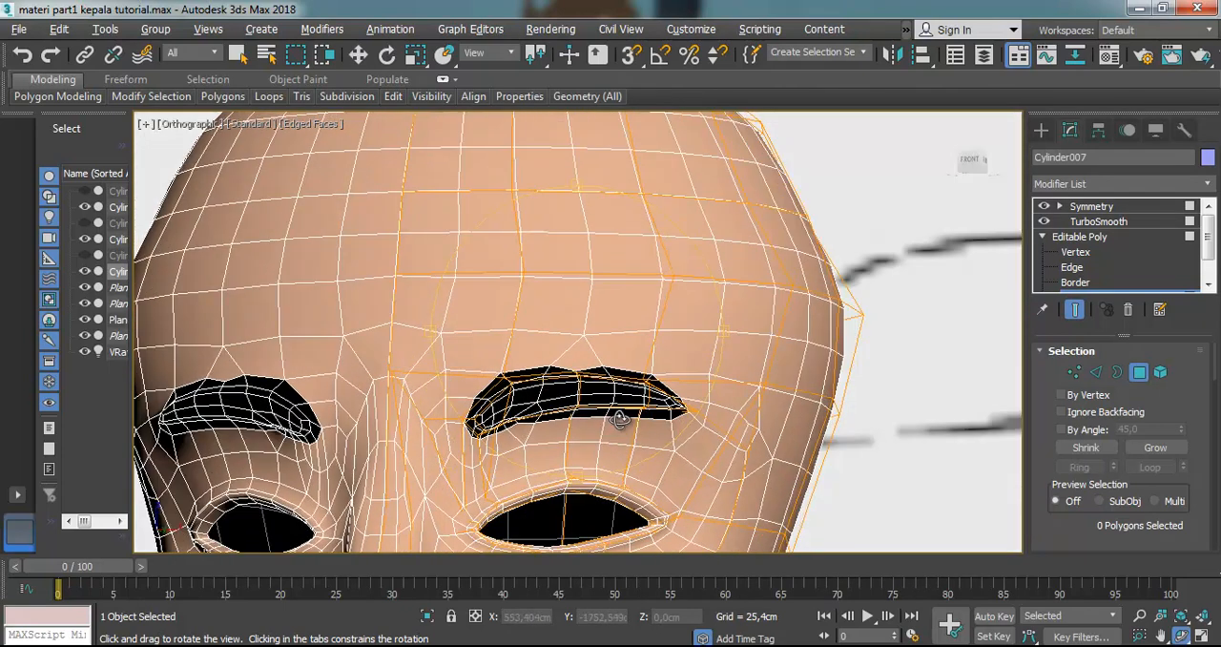
{"action": "scroll", "coordinate": [624, 415], "scroll_direction": "up", "scroll_amount": 3}
{"action": "scroll", "coordinate": [583, 367], "scroll_direction": "up", "scroll_amount": 2}
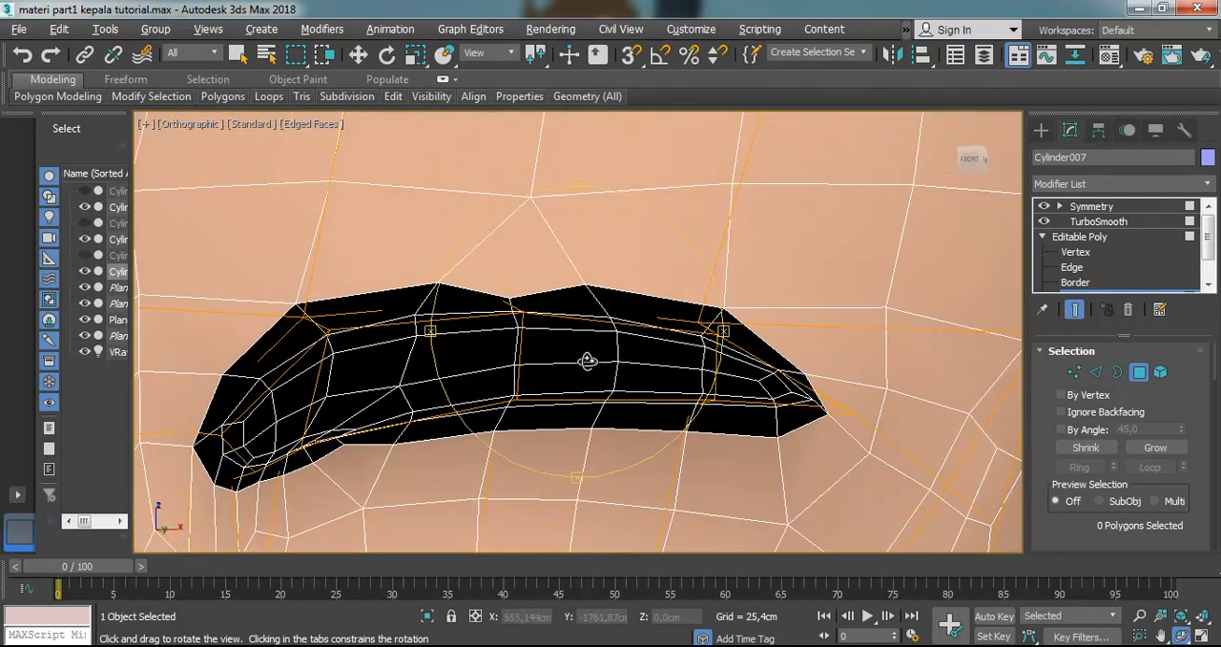
Switch to vertex level, try raising the middle vertex of the eyebrow's upper edge, and undo that move
{"action": "left_click", "coordinate": [1077, 253]}
{"action": "key", "text": "w"}
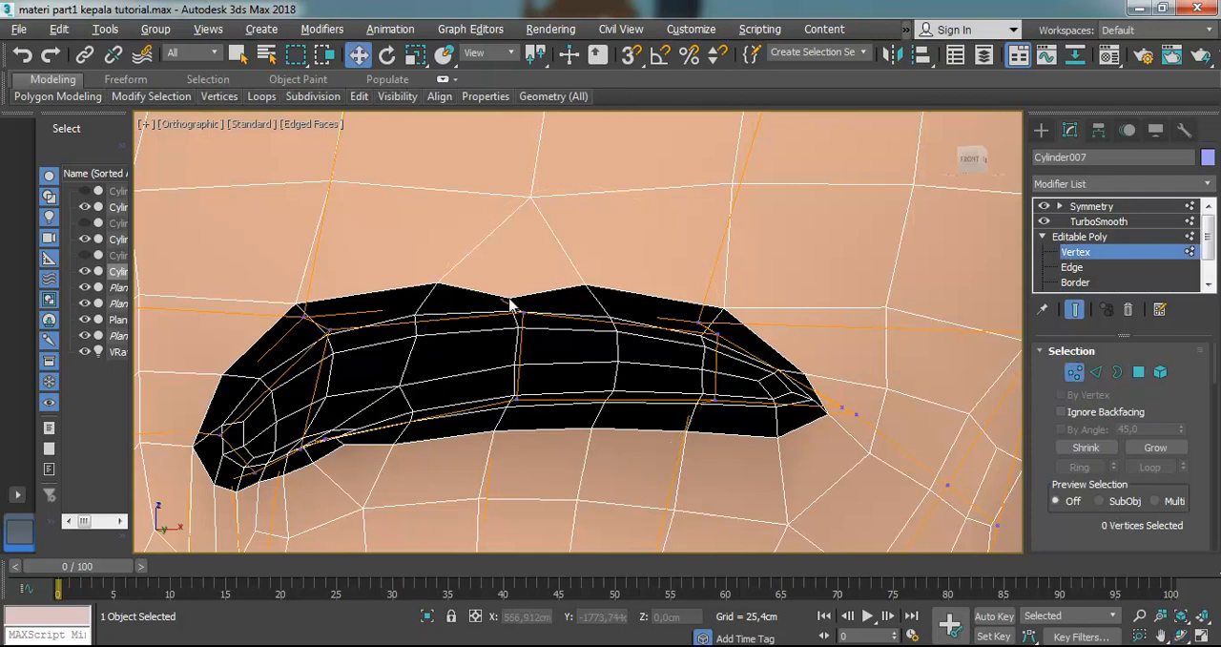
{"action": "left_click", "coordinate": [506, 300]}
{"action": "left_click_drag", "start_coordinate": [505, 258], "coordinate": [542, 198]}
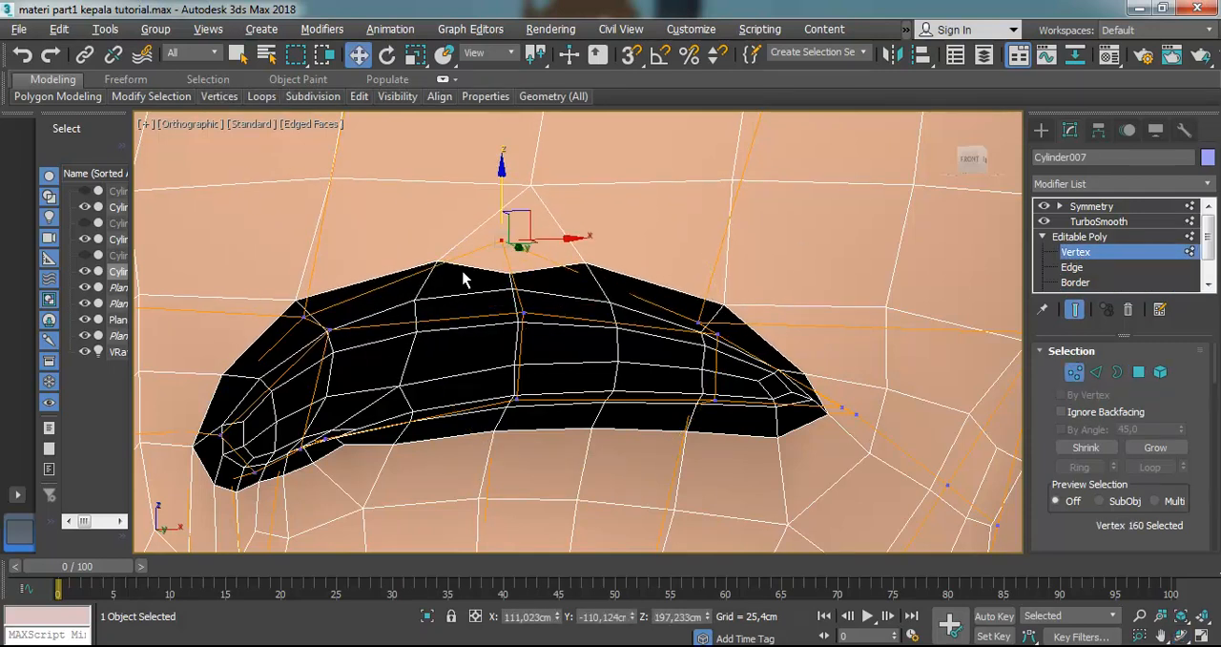
{"action": "key", "text": "ctrl+z"}
{"action": "left_click", "coordinate": [444, 294]}
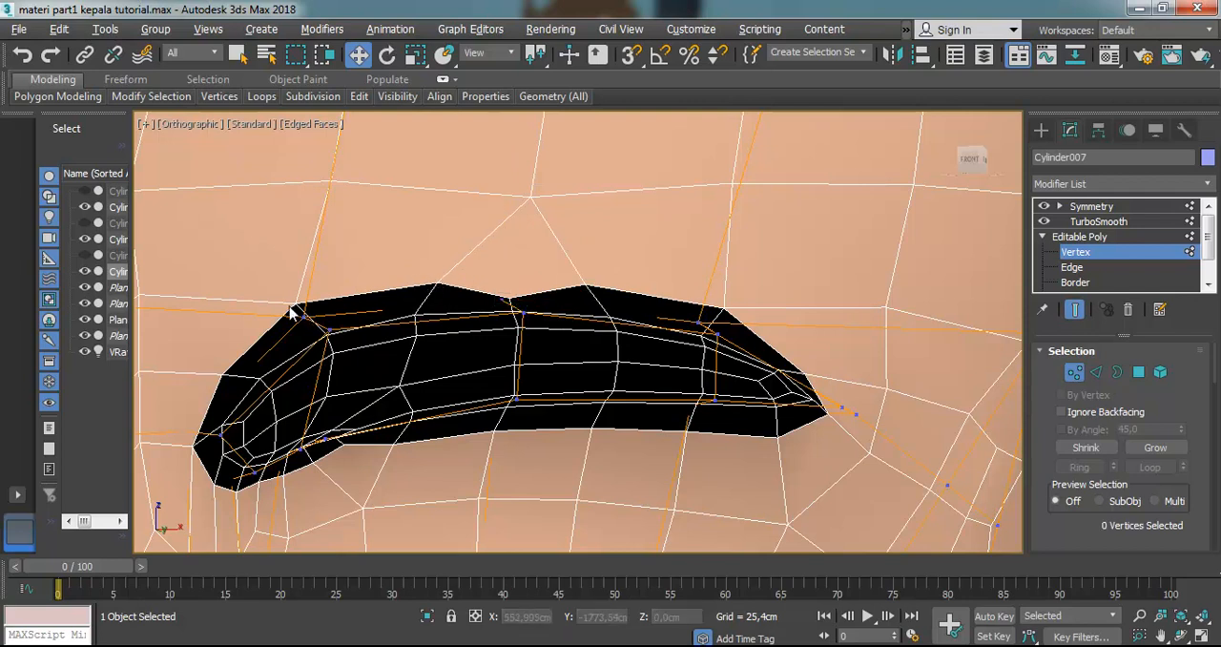
Lower the upper-edge vertices near the eyebrow's inner end, and slightly lower the pair near its outer end
{"action": "left_click_drag", "start_coordinate": [341, 351], "coordinate": [339, 347]}
{"action": "left_click_drag", "start_coordinate": [321, 281], "coordinate": [325, 303]}
{"action": "left_click_drag", "start_coordinate": [749, 372], "coordinate": [749, 372]}
{"action": "left_click_drag", "start_coordinate": [710, 289], "coordinate": [712, 295]}
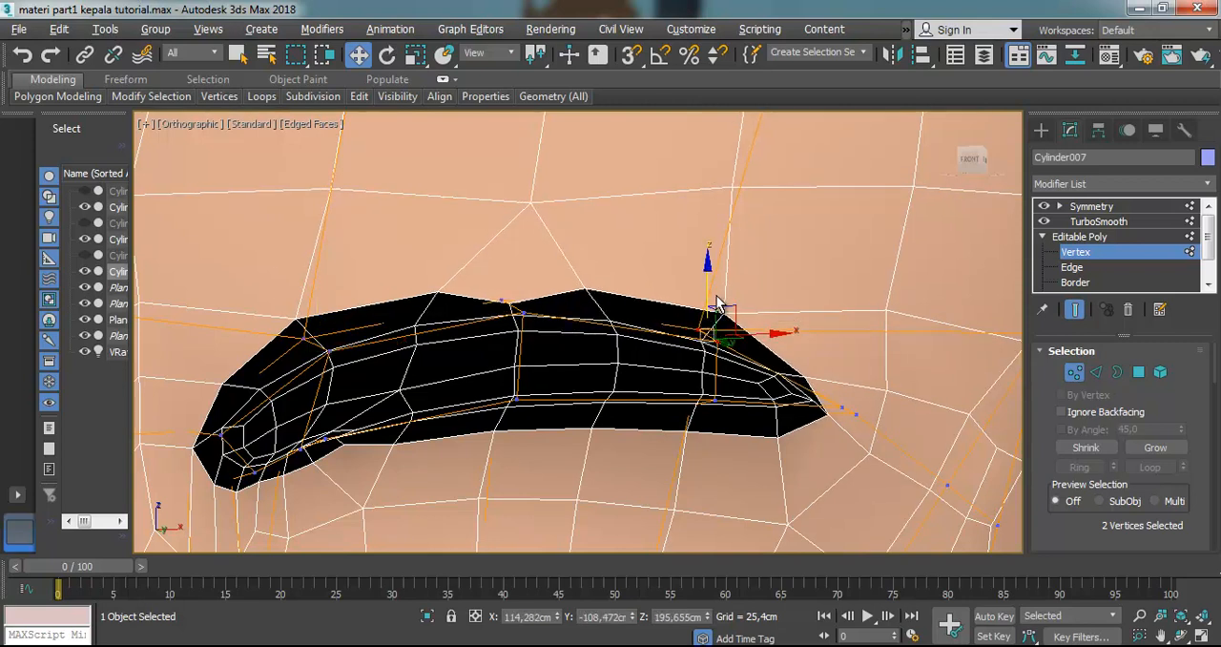
Turn off TurboSmooth, clear the vertex selection and inspect the low-poly mesh around the eyebrow and forehead
{"action": "left_click", "coordinate": [1045, 222]}
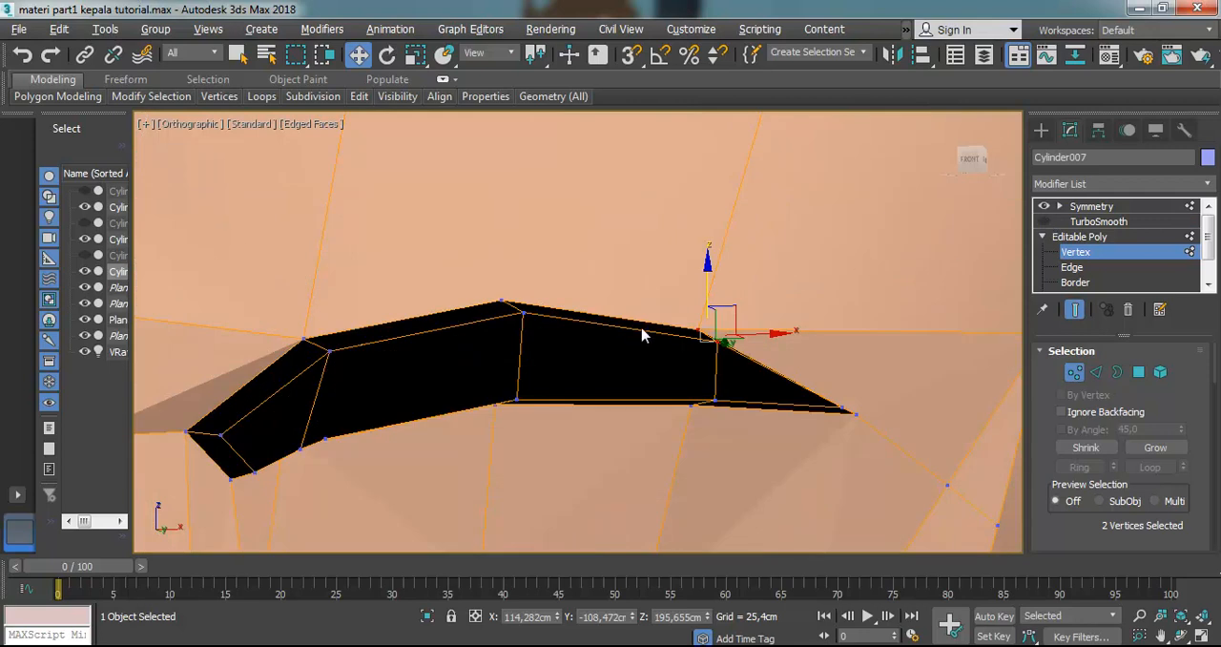
{"action": "left_click", "coordinate": [652, 269]}
{"action": "scroll", "coordinate": [651, 305], "scroll_direction": "down", "scroll_amount": 2}
{"action": "scroll", "coordinate": [686, 346], "scroll_direction": "down", "scroll_amount": 2}
{"action": "scroll", "coordinate": [633, 362], "scroll_direction": "up", "scroll_amount": 2}
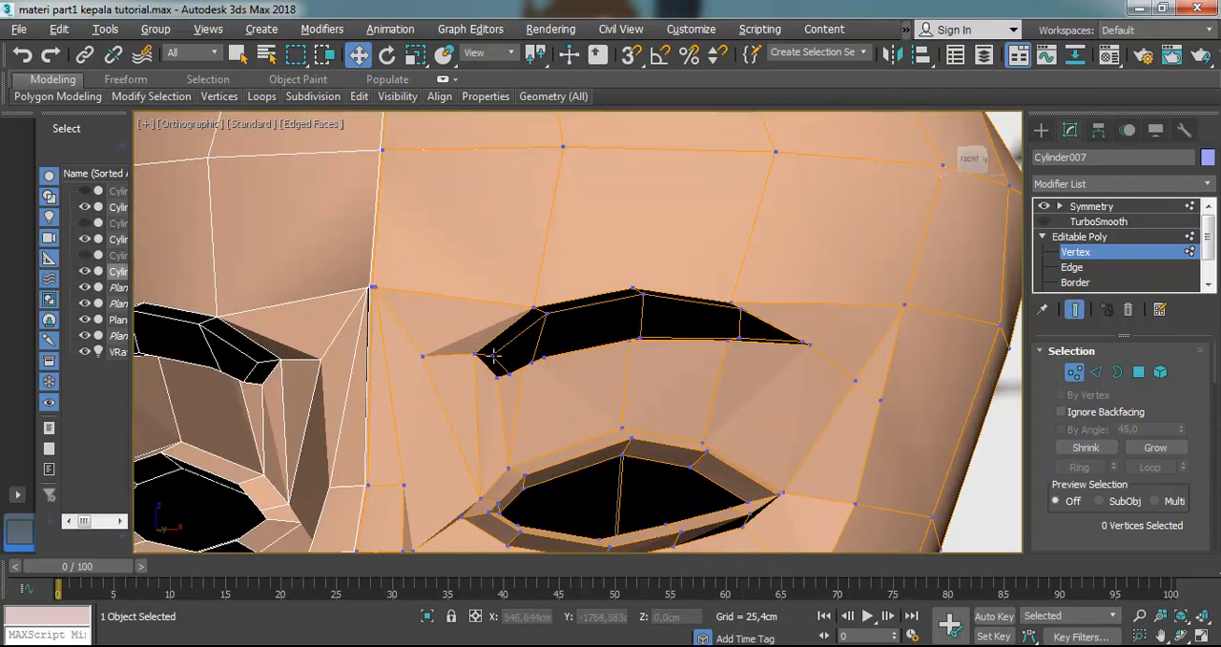
{"action": "scroll", "coordinate": [608, 311], "scroll_direction": "up", "scroll_amount": 2}
{"action": "scroll", "coordinate": [640, 280], "scroll_direction": "down", "scroll_amount": 3}
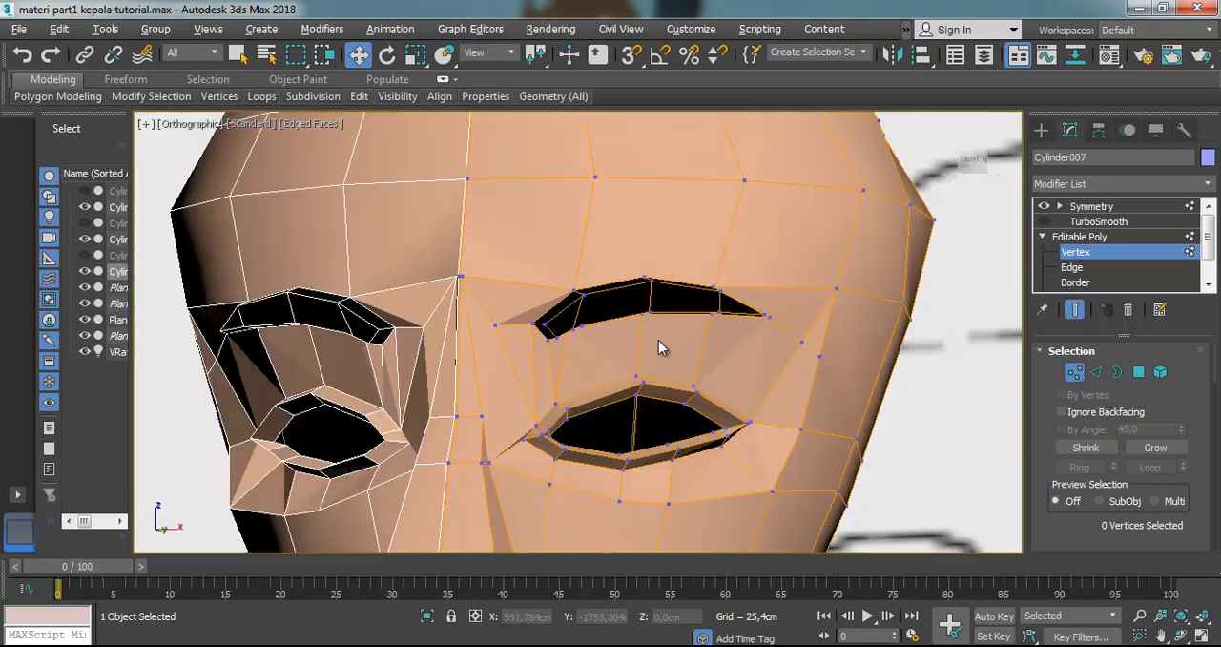
{"action": "scroll", "coordinate": [640, 185], "scroll_direction": "up", "scroll_amount": 2}
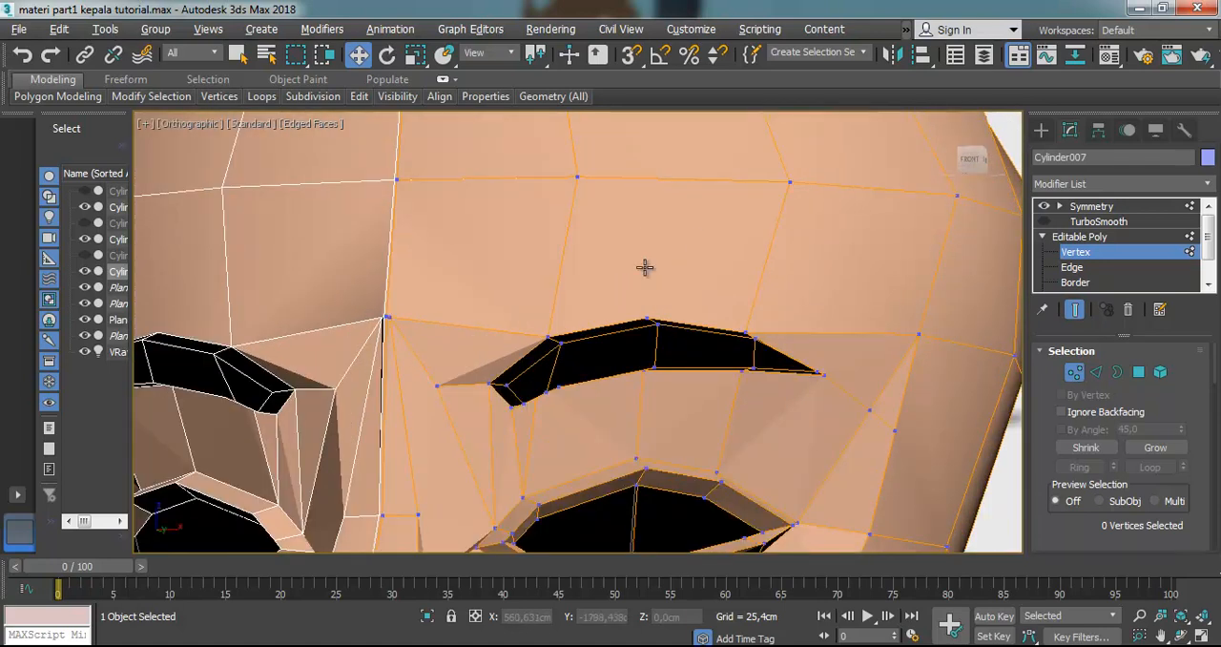
Cut a new edge from the horizontal forehead edge down to the middle vertex of the eyebrow's upper edge
{"action": "scroll", "coordinate": [1181, 363], "scroll_direction": "down", "scroll_amount": 5}
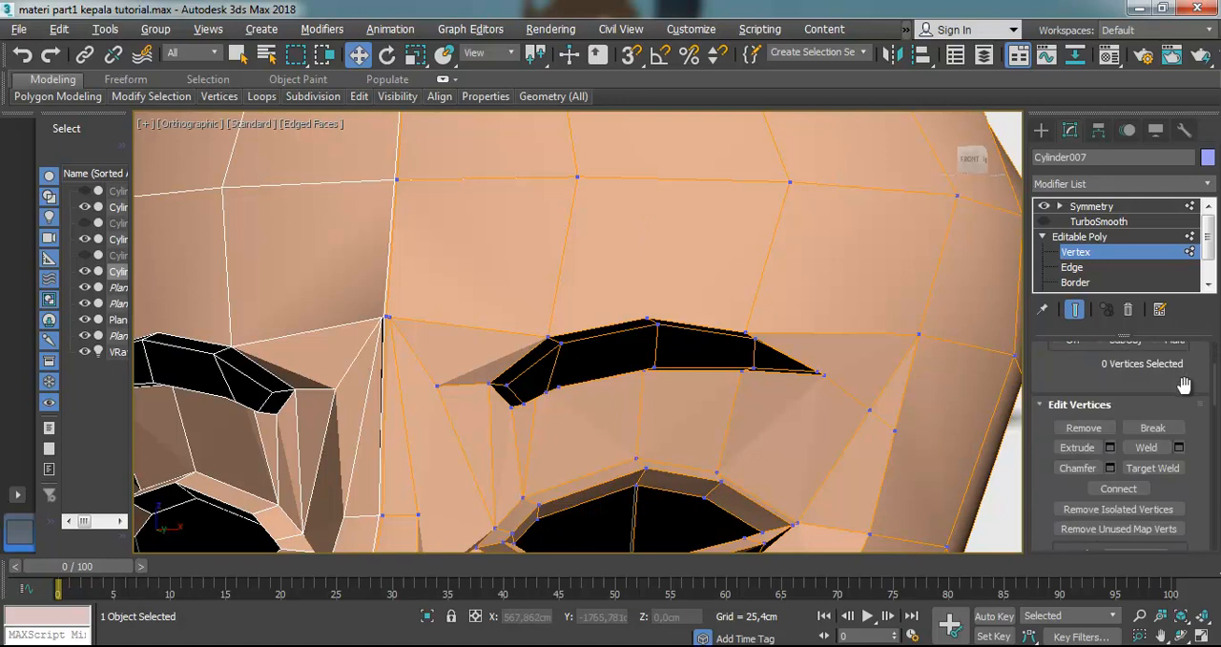
{"action": "scroll", "coordinate": [1175, 403], "scroll_direction": "down", "scroll_amount": 2}
{"action": "scroll", "coordinate": [1174, 420], "scroll_direction": "up", "scroll_amount": 7}
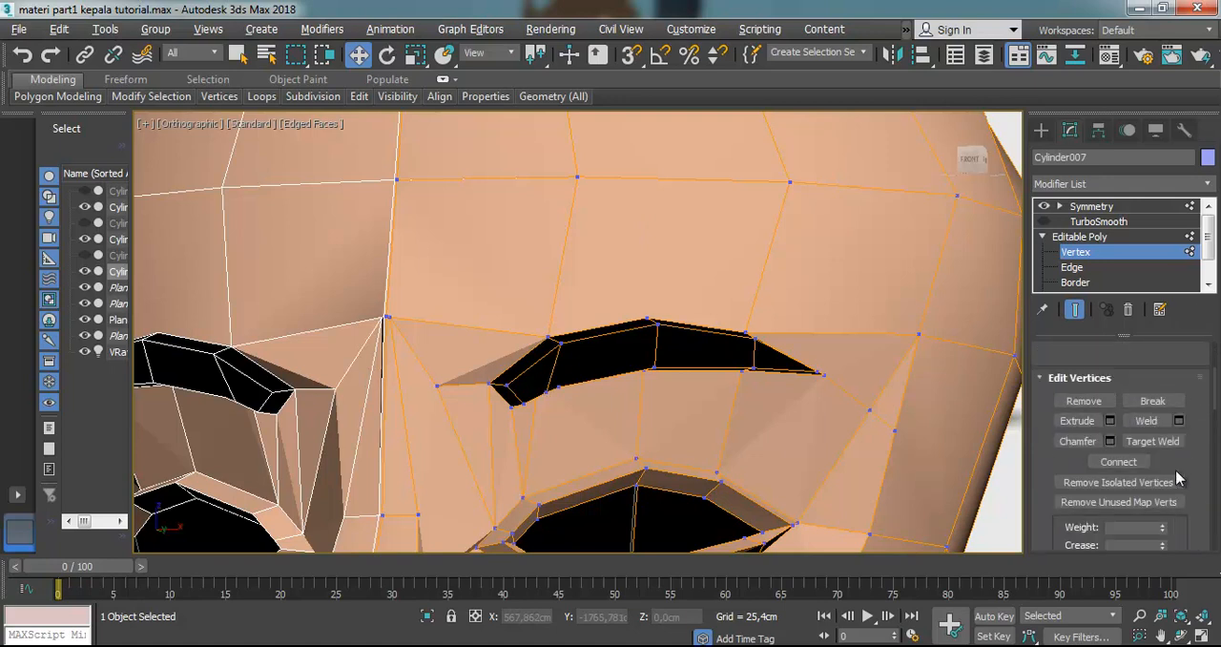
{"action": "scroll", "coordinate": [1169, 421], "scroll_direction": "down", "scroll_amount": 6}
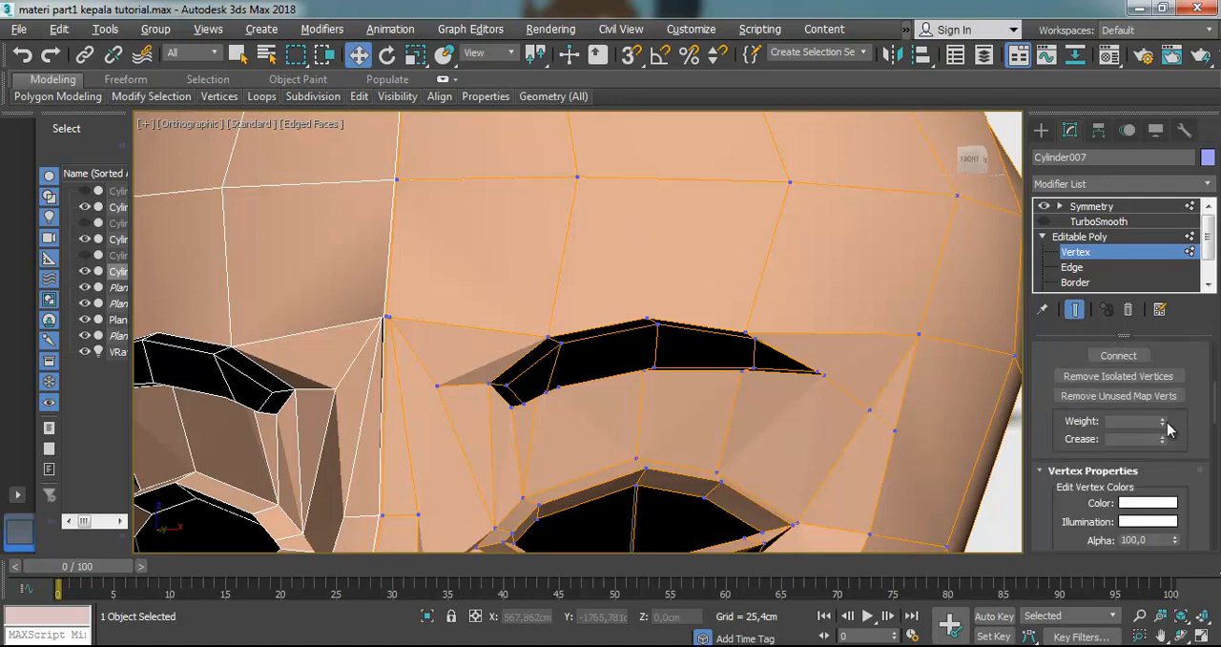
{"action": "left_click", "coordinate": [1152, 487]}
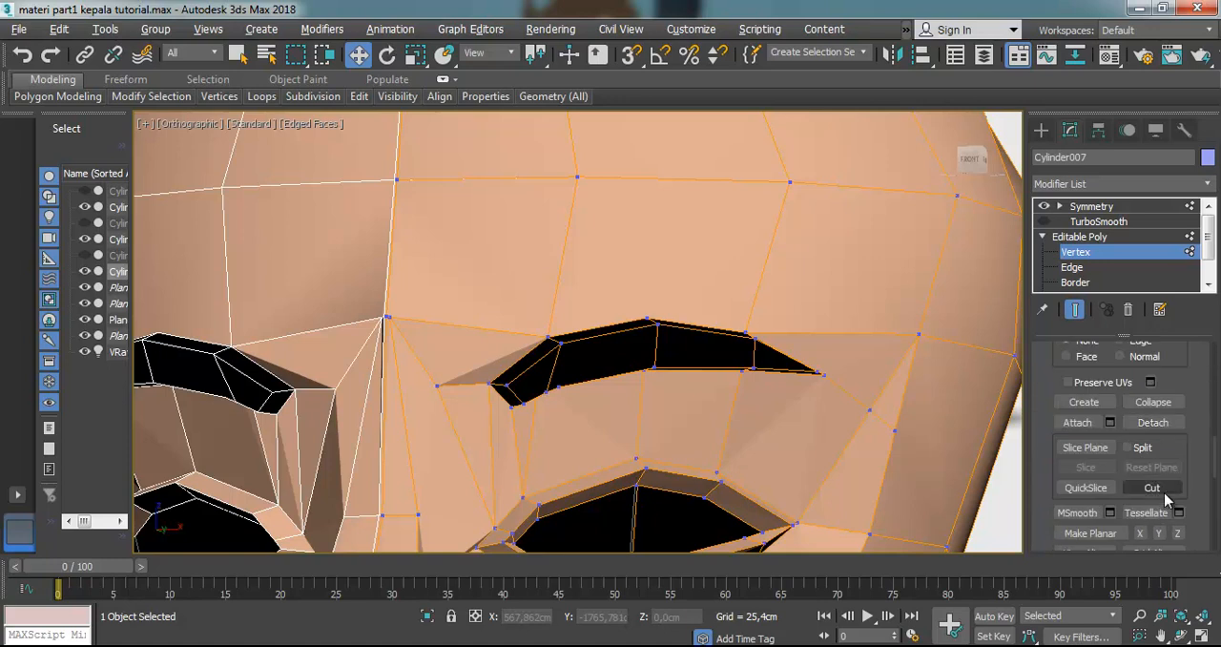
{"action": "left_click", "coordinate": [670, 178]}
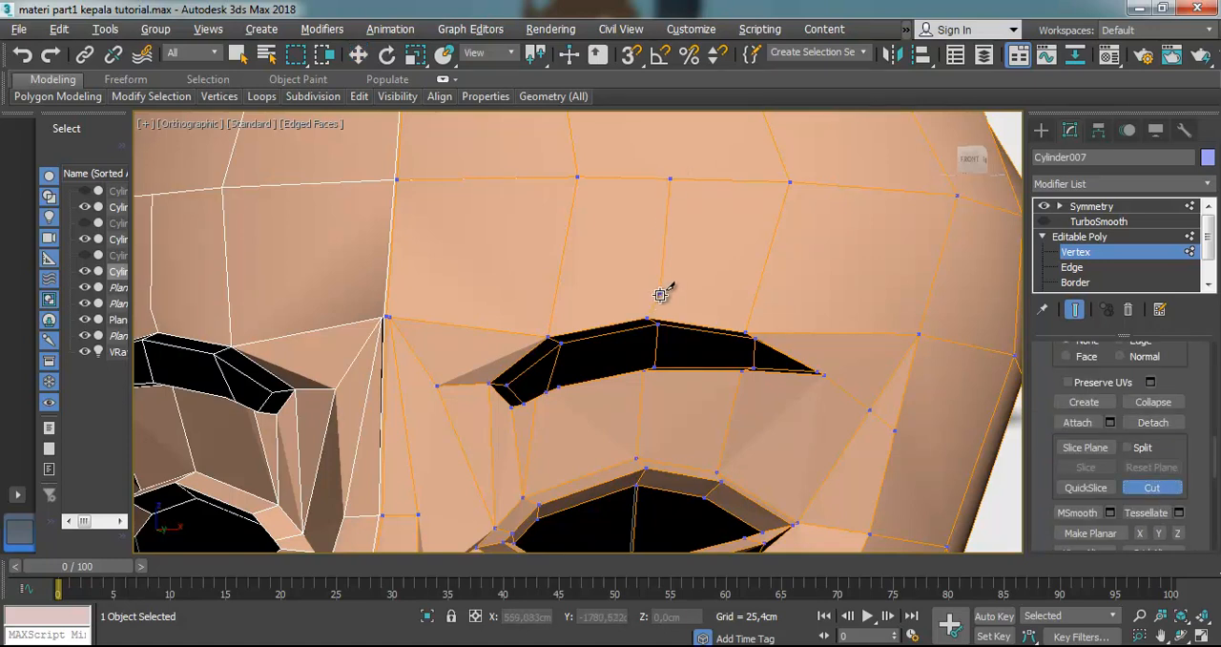
{"action": "right_click", "coordinate": [682, 285]}
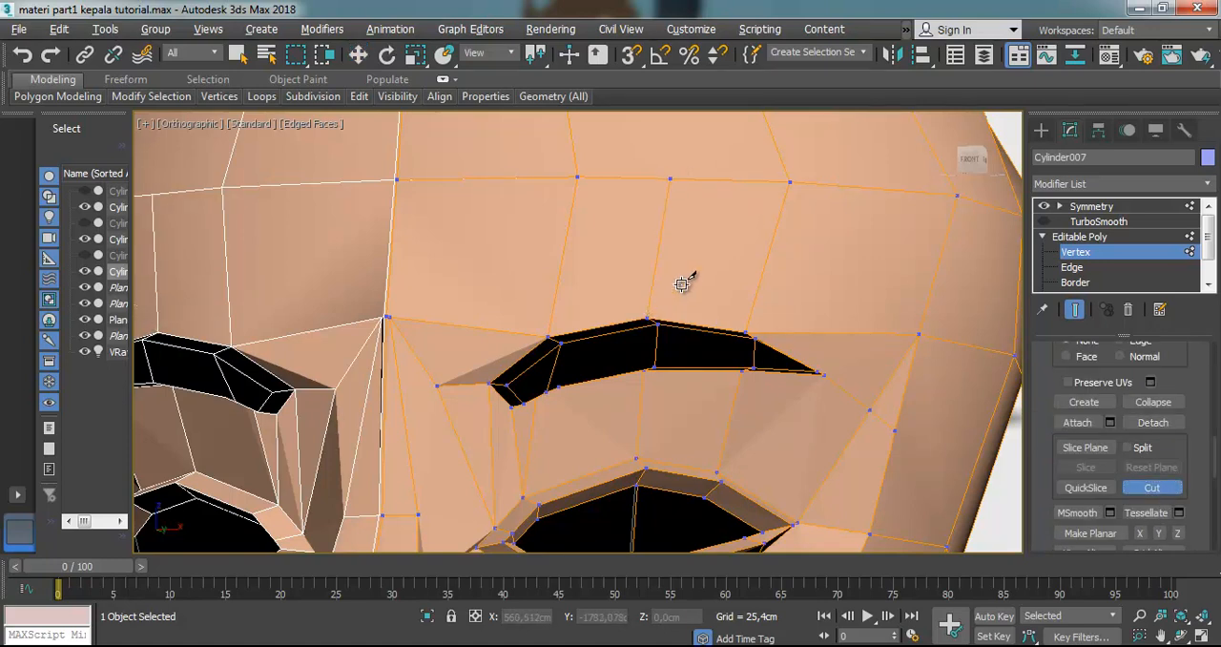
Turn TurboSmooth back on and set the viewport to Default Shading to check the smoothed eyebrows
{"action": "left_click", "coordinate": [1044, 222]}
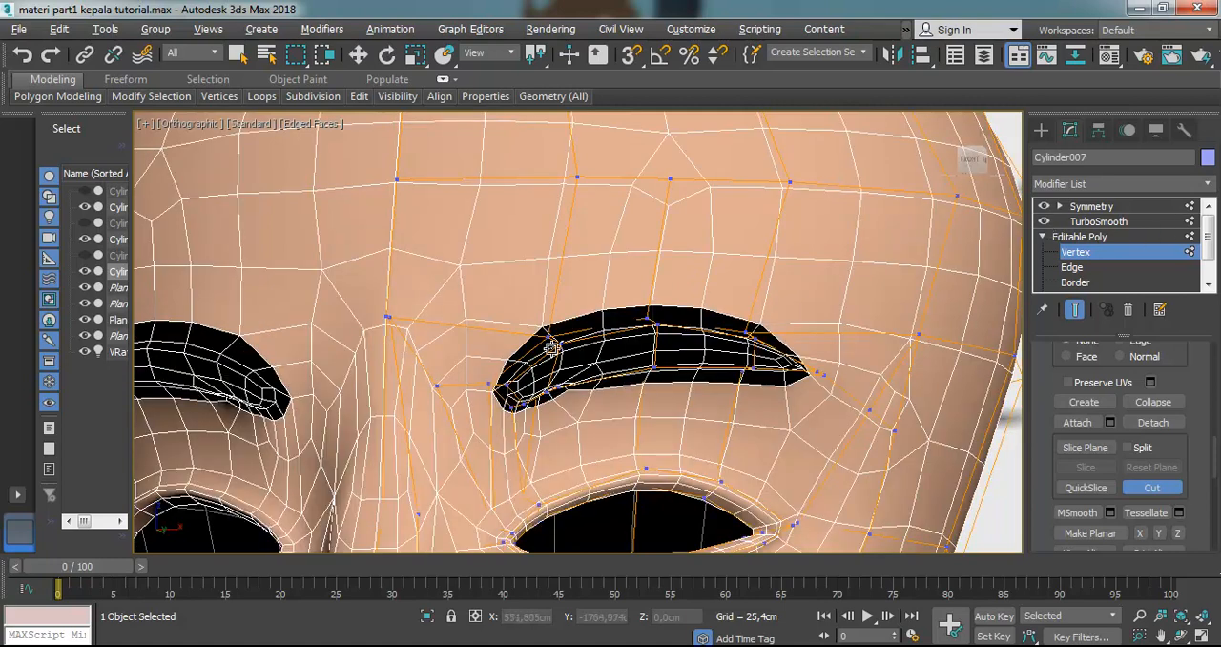
{"action": "scroll", "coordinate": [786, 407], "scroll_direction": "down", "scroll_amount": 5}
{"action": "scroll", "coordinate": [618, 311], "scroll_direction": "up", "scroll_amount": 1}
{"action": "left_click", "coordinate": [330, 123]}
{"action": "left_click", "coordinate": [369, 307]}
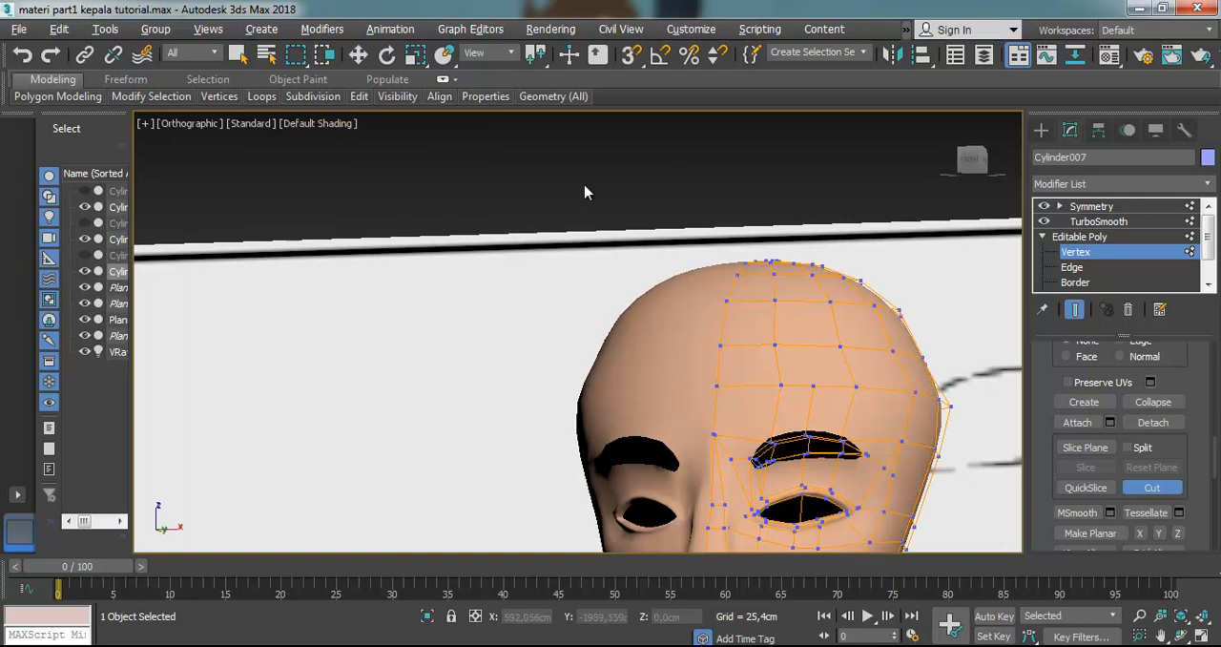
{"action": "scroll", "coordinate": [881, 445], "scroll_direction": "down", "scroll_amount": 3}
{"action": "scroll", "coordinate": [877, 458], "scroll_direction": "up", "scroll_amount": 4}
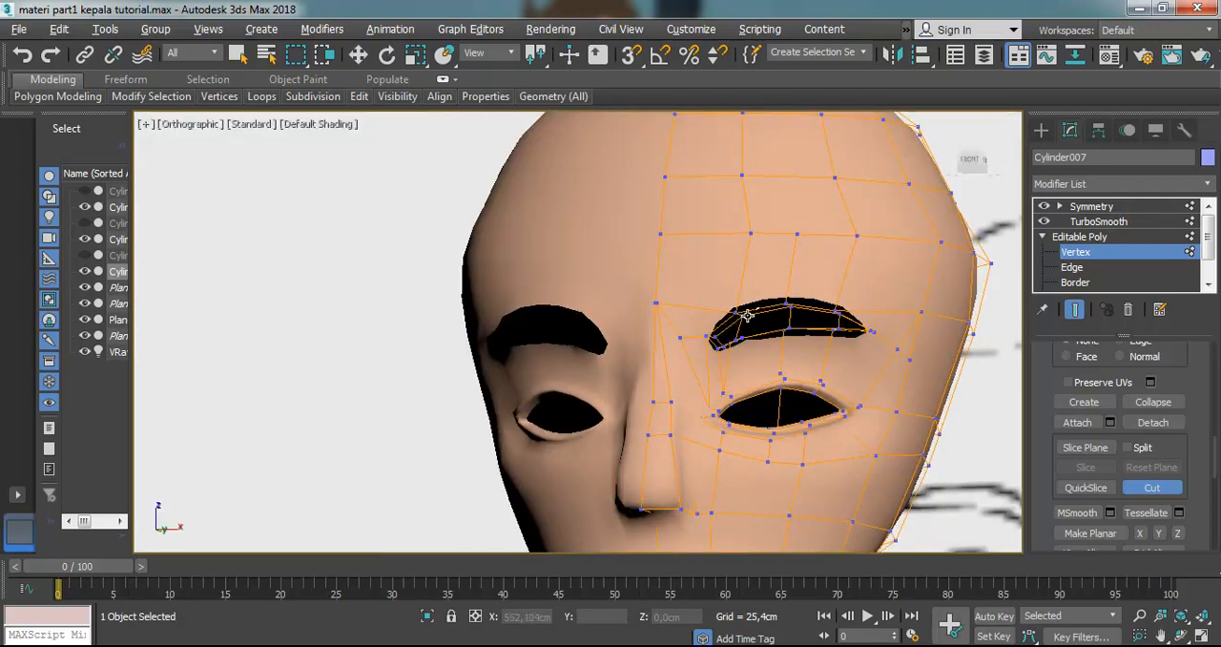
{"action": "scroll", "coordinate": [815, 334], "scroll_direction": "up", "scroll_amount": 3}
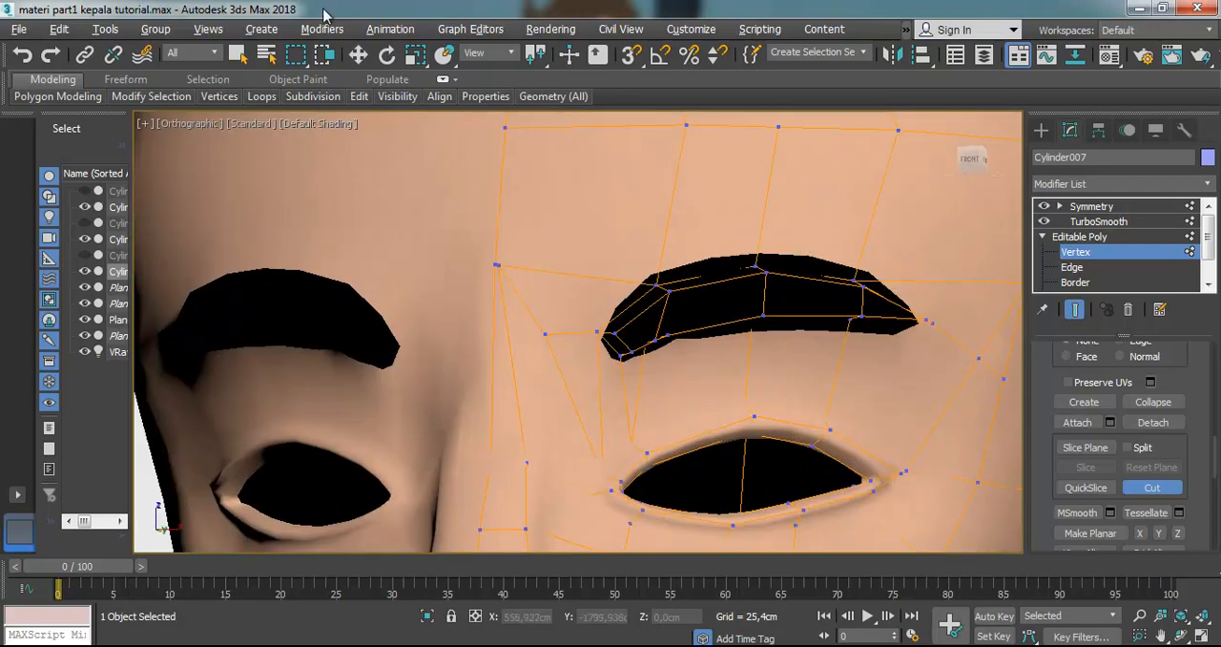
Try to raise the middle vertices of the eyebrow's lower edge slightly along Z
{"action": "left_click", "coordinate": [358, 54]}
{"action": "left_click_drag", "start_coordinate": [744, 341], "coordinate": [745, 343]}
{"action": "left_click_drag", "start_coordinate": [759, 285], "coordinate": [758, 270]}
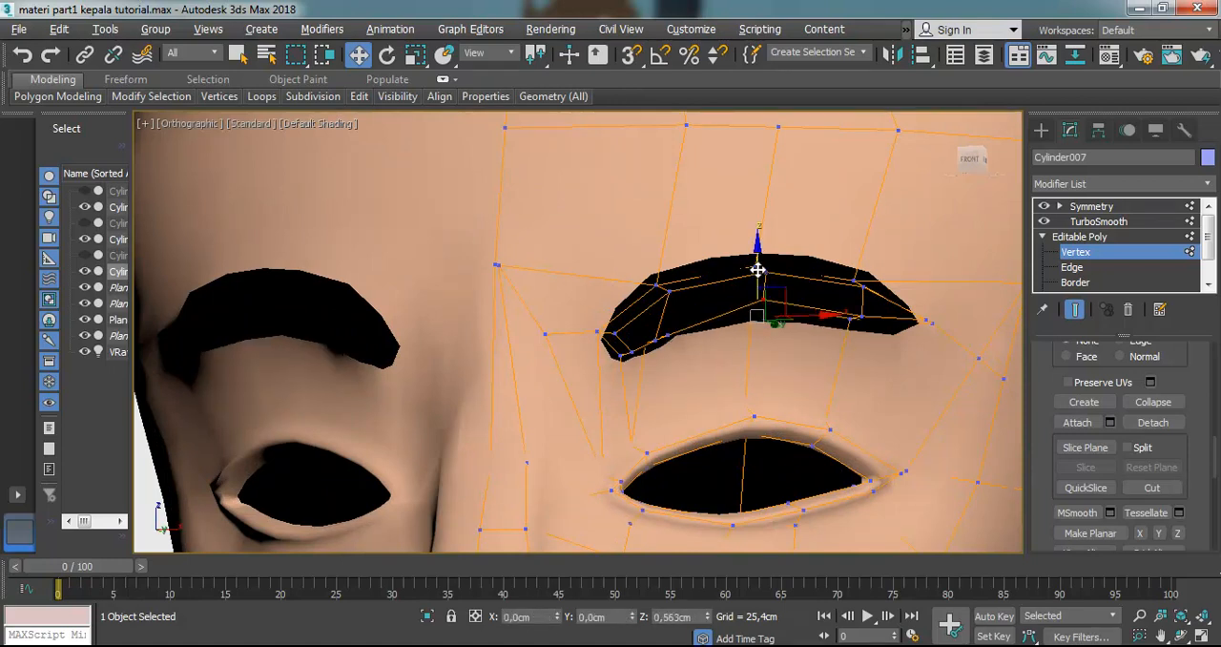
{"action": "left_click", "coordinate": [761, 261]}
{"action": "left_click_drag", "start_coordinate": [756, 200], "coordinate": [766, 217]}
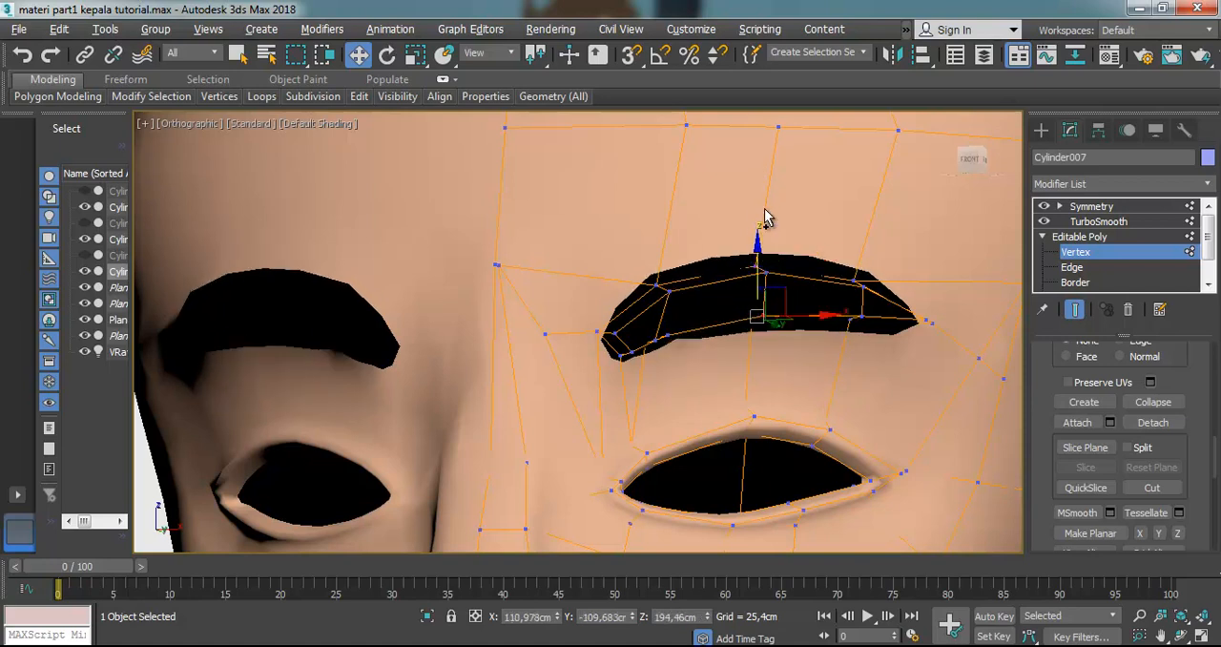
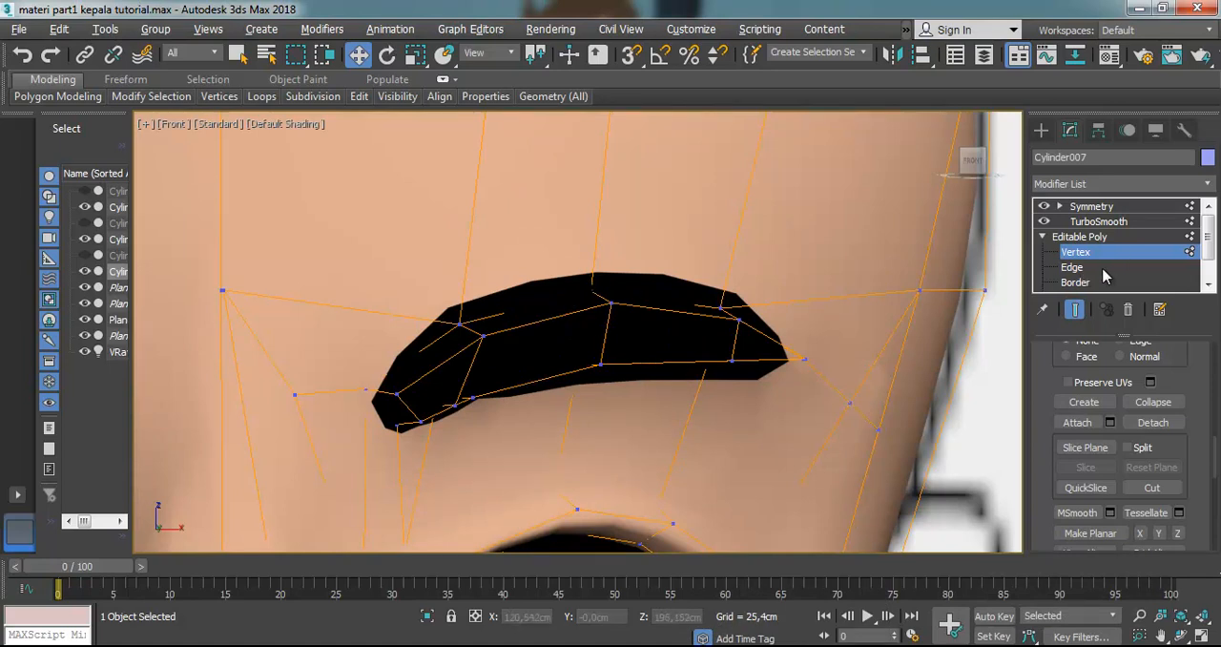
Switch the viewport from the Front view to the Right view to show the editable half of the head in profile
{"action": "scroll", "coordinate": [743, 281], "scroll_direction": "down", "scroll_amount": 6}
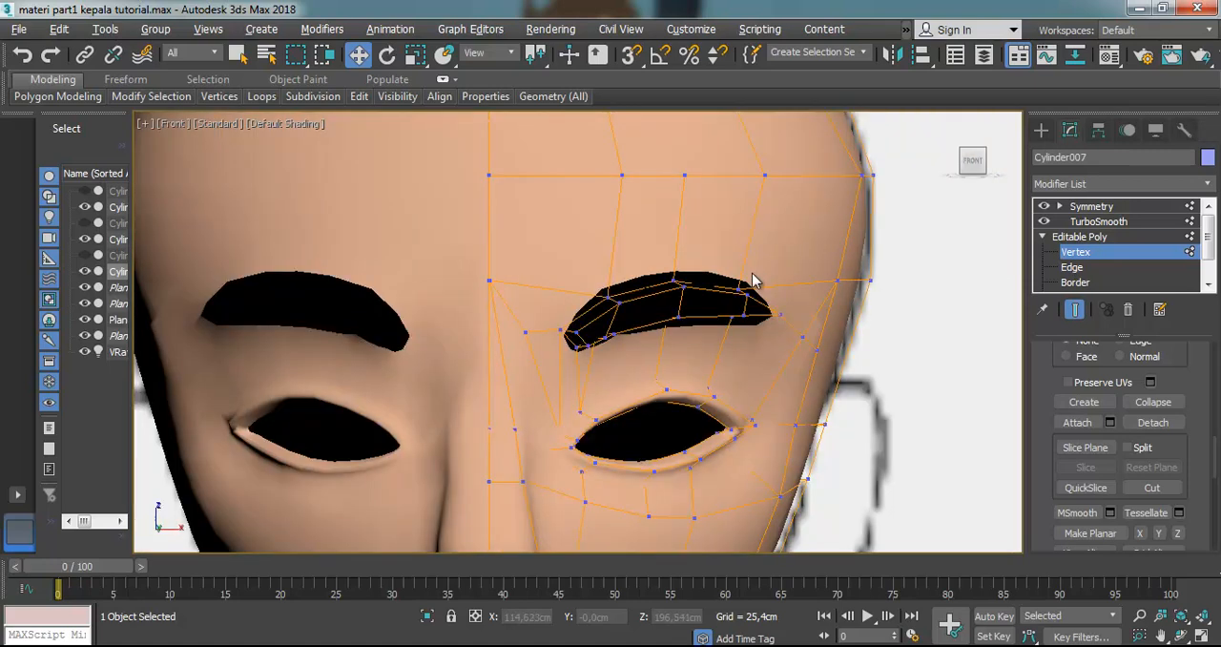
{"action": "scroll", "coordinate": [768, 291], "scroll_direction": "up", "scroll_amount": 2}
{"action": "scroll", "coordinate": [771, 293], "scroll_direction": "up", "scroll_amount": 2}
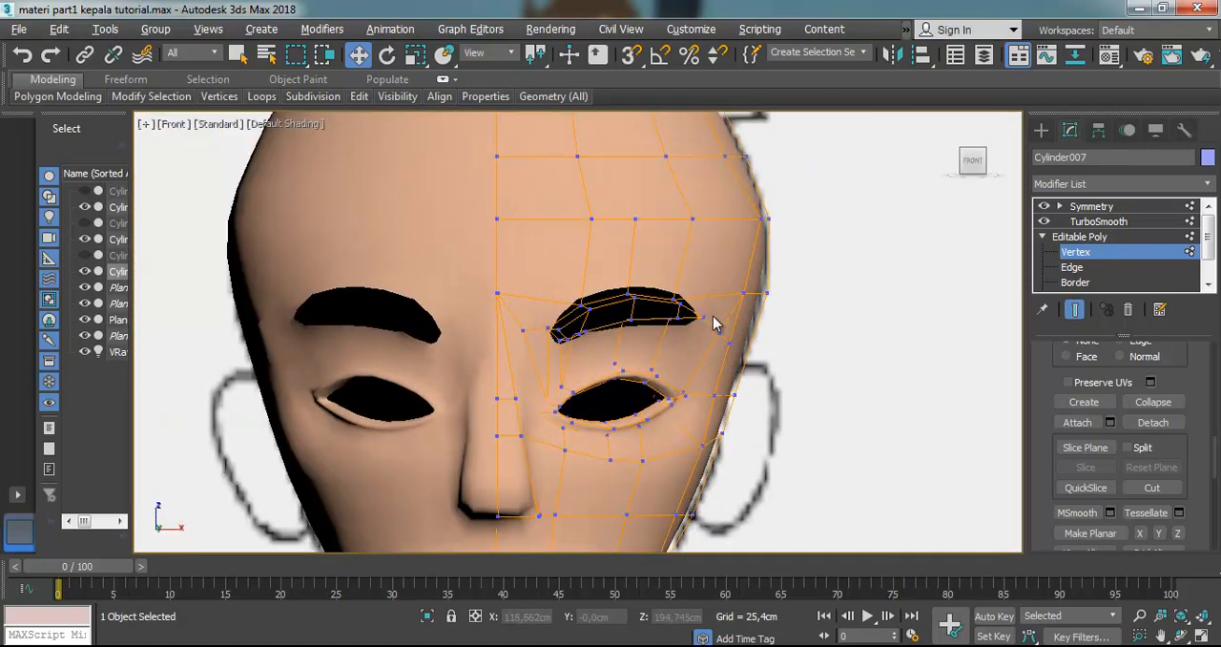
{"action": "scroll", "coordinate": [784, 336], "scroll_direction": "down", "scroll_amount": 2}
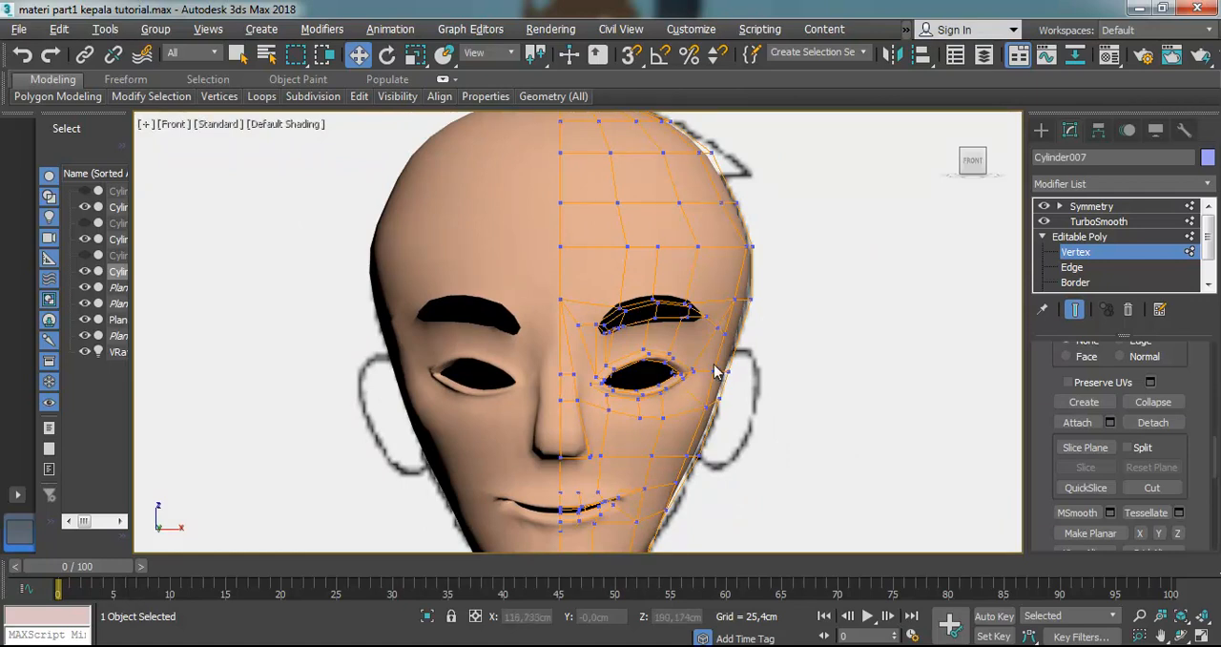
{"action": "left_click", "coordinate": [1180, 636]}
{"action": "key", "text": "l"}
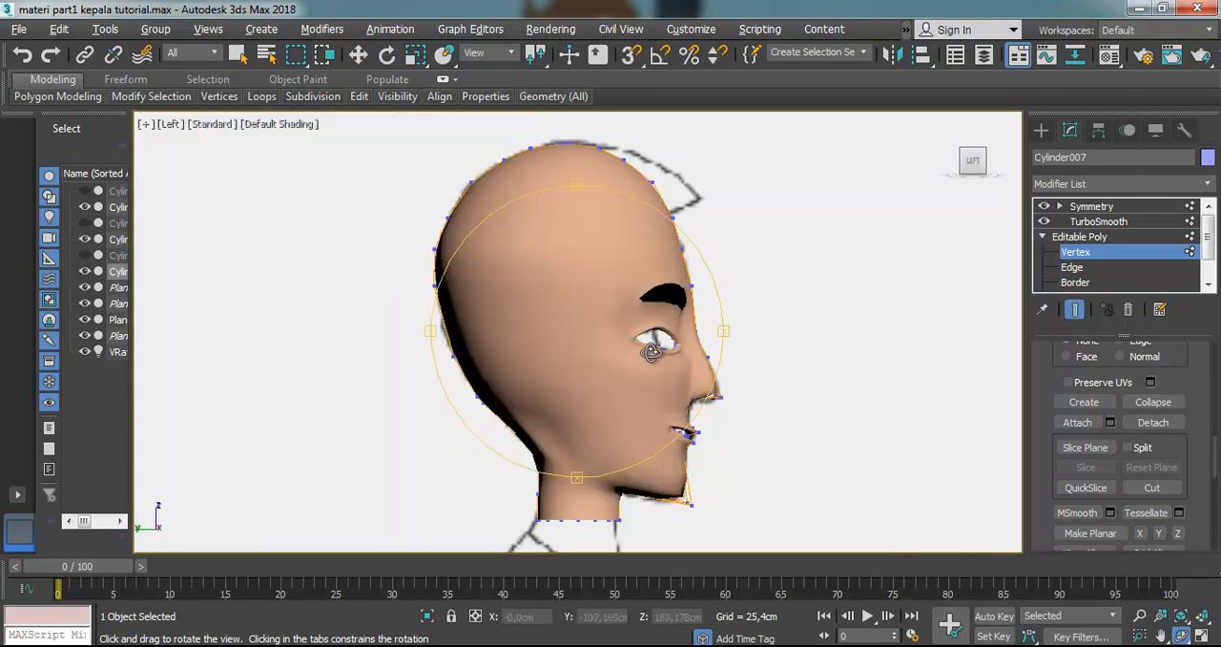
{"action": "left_click", "coordinate": [172, 124]}
{"action": "left_click", "coordinate": [216, 325]}
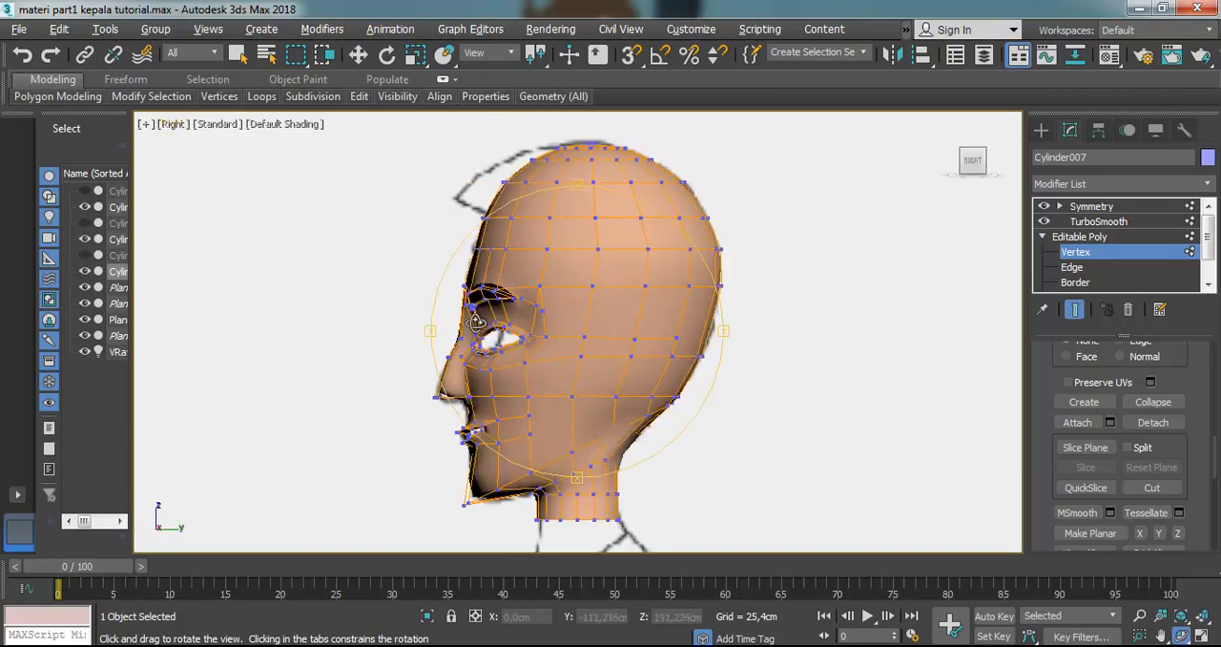
Leave vertex editing and return to the Symmetry level of the stack to check the smoothed head profile
{"action": "scroll", "coordinate": [646, 334], "scroll_direction": "up", "scroll_amount": 4}
{"action": "scroll", "coordinate": [598, 290], "scroll_direction": "up", "scroll_amount": 2}
{"action": "scroll", "coordinate": [600, 294], "scroll_direction": "down", "scroll_amount": 2}
{"action": "left_click", "coordinate": [357, 55]}
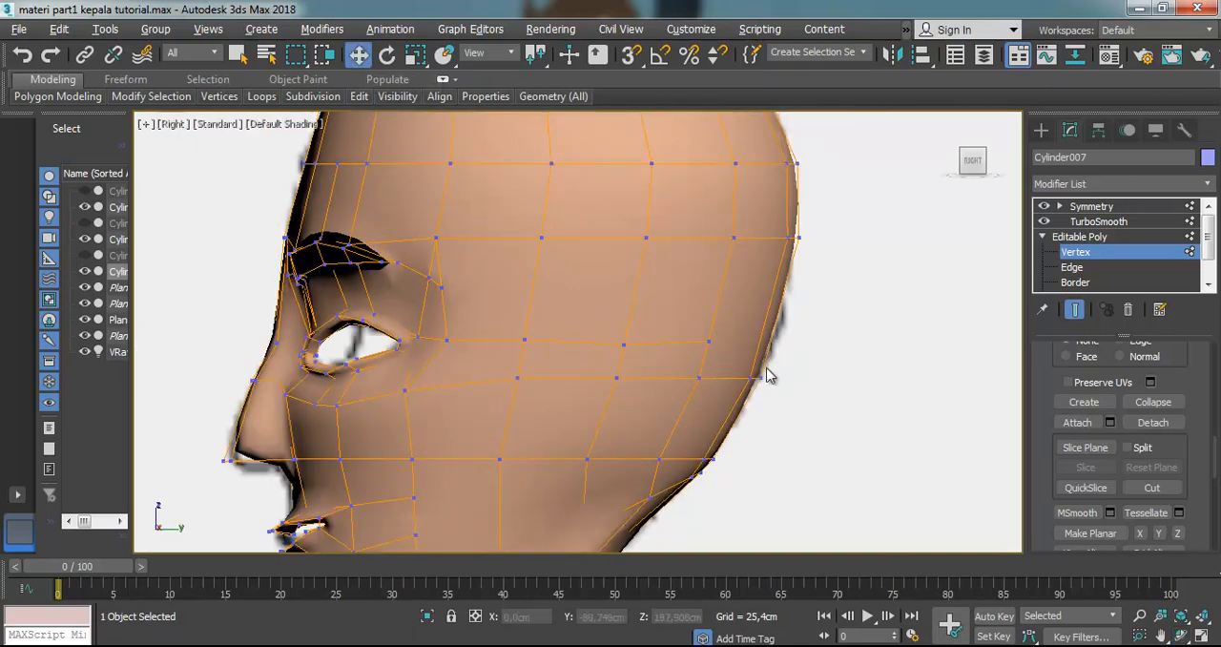
{"action": "scroll", "coordinate": [596, 306], "scroll_direction": "down", "scroll_amount": 4}
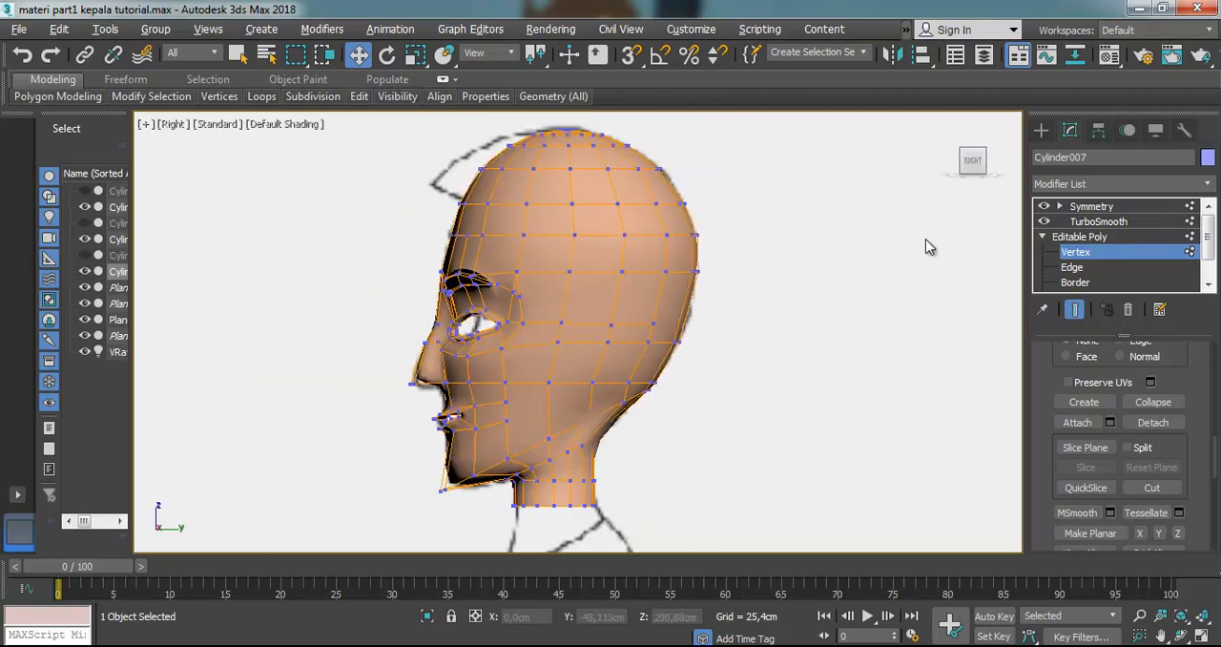
{"action": "left_click", "coordinate": [1092, 240]}
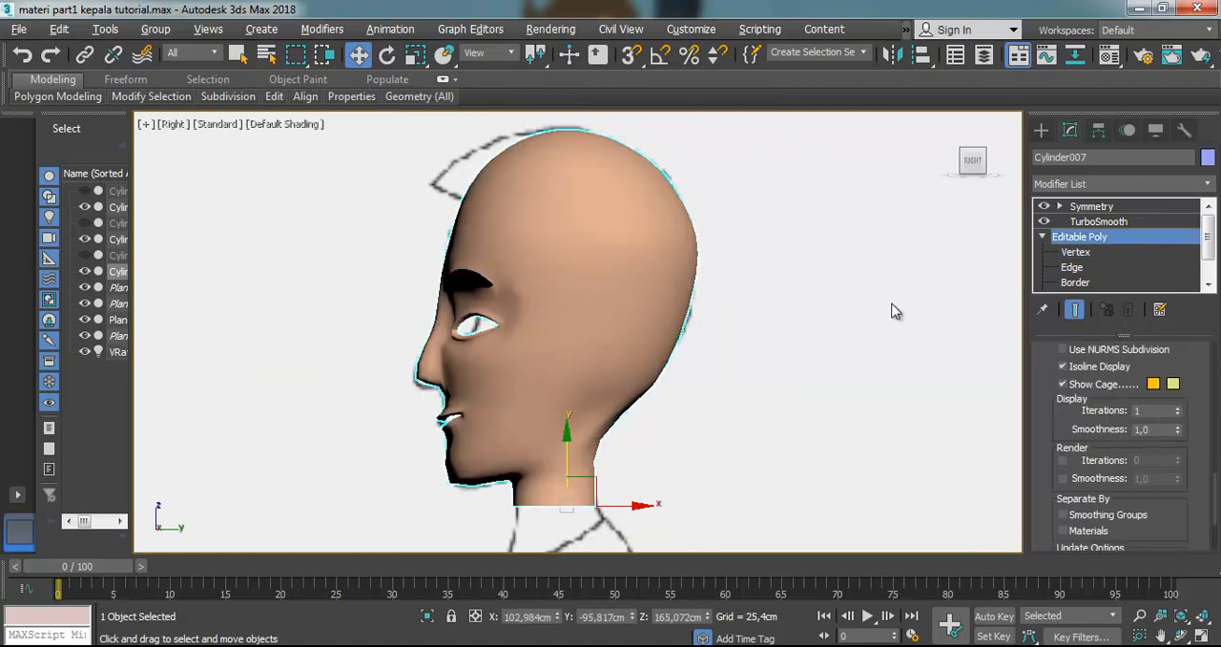
{"action": "scroll", "coordinate": [614, 310], "scroll_direction": "up", "scroll_amount": 3}
{"action": "scroll", "coordinate": [629, 336], "scroll_direction": "up", "scroll_amount": 1}
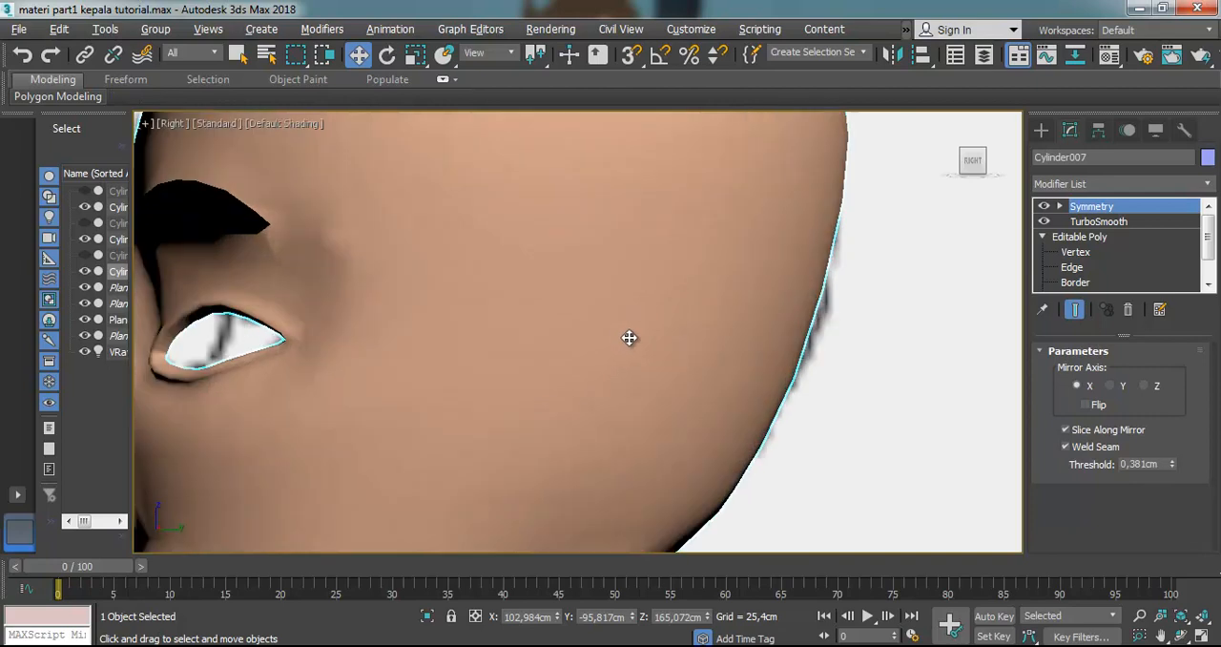
{"action": "scroll", "coordinate": [630, 337], "scroll_direction": "down", "scroll_amount": 4}
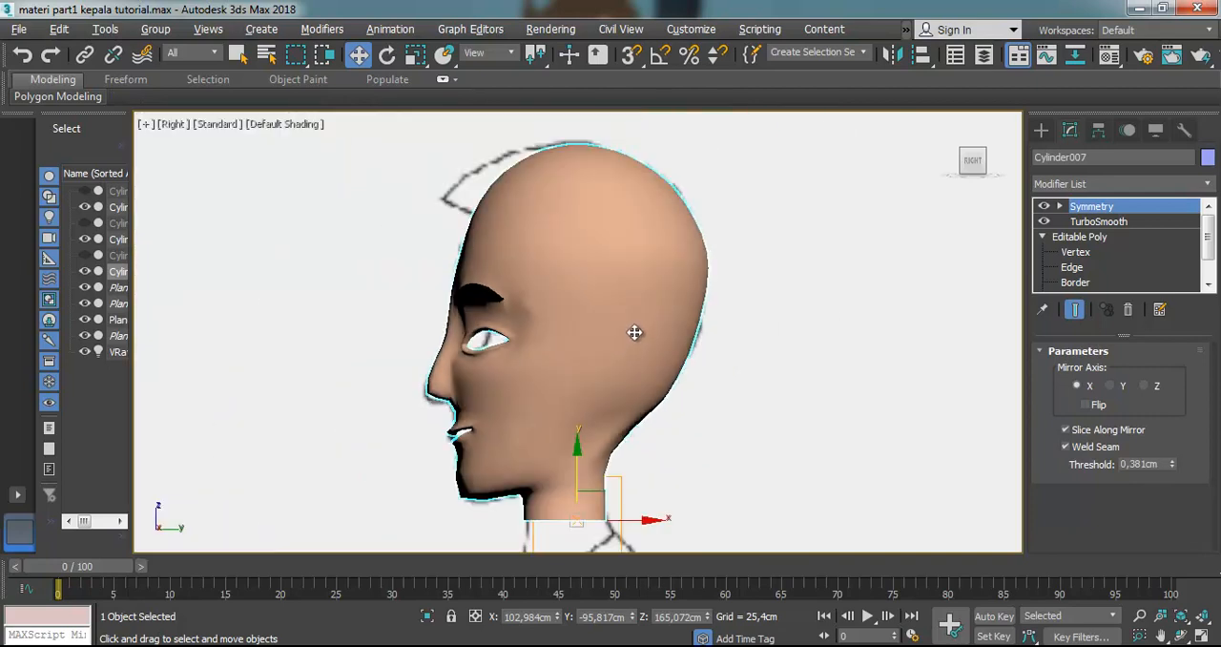
{"action": "scroll", "coordinate": [634, 332], "scroll_direction": "up", "scroll_amount": 2}
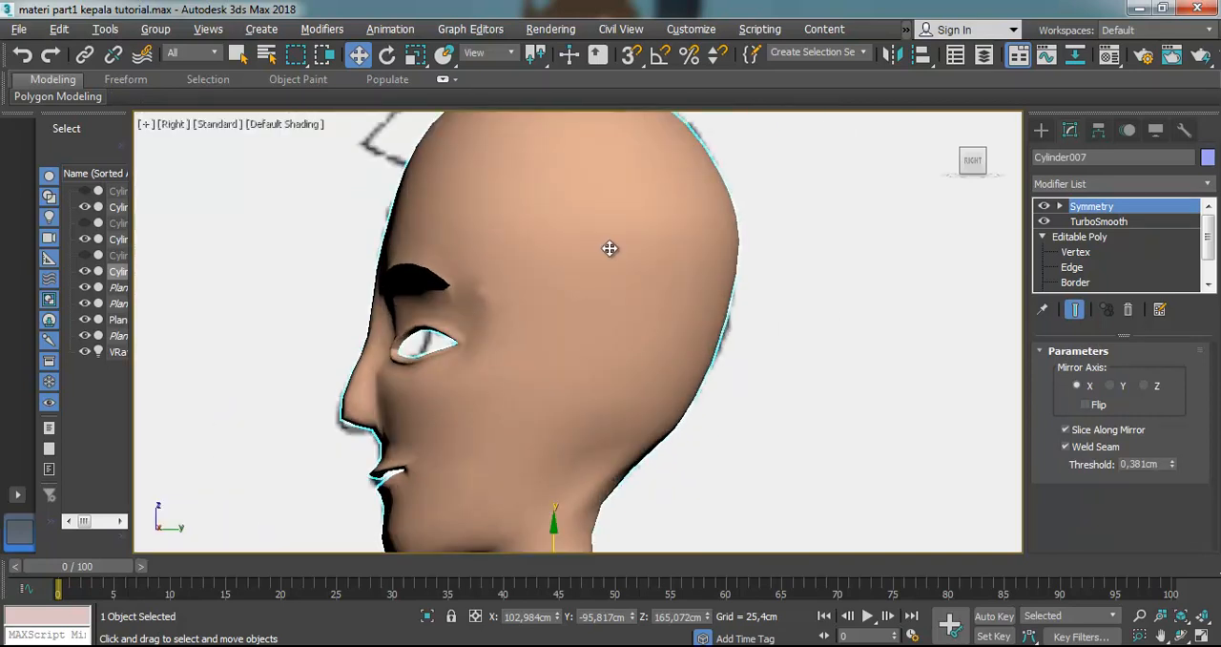
Make the head see-through over the reference drawing and display the viewport with Edged Faces
{"action": "key", "text": "alt+x"}
{"action": "left_click", "coordinate": [754, 346]}
{"action": "scroll", "coordinate": [613, 354], "scroll_direction": "up", "scroll_amount": 2}
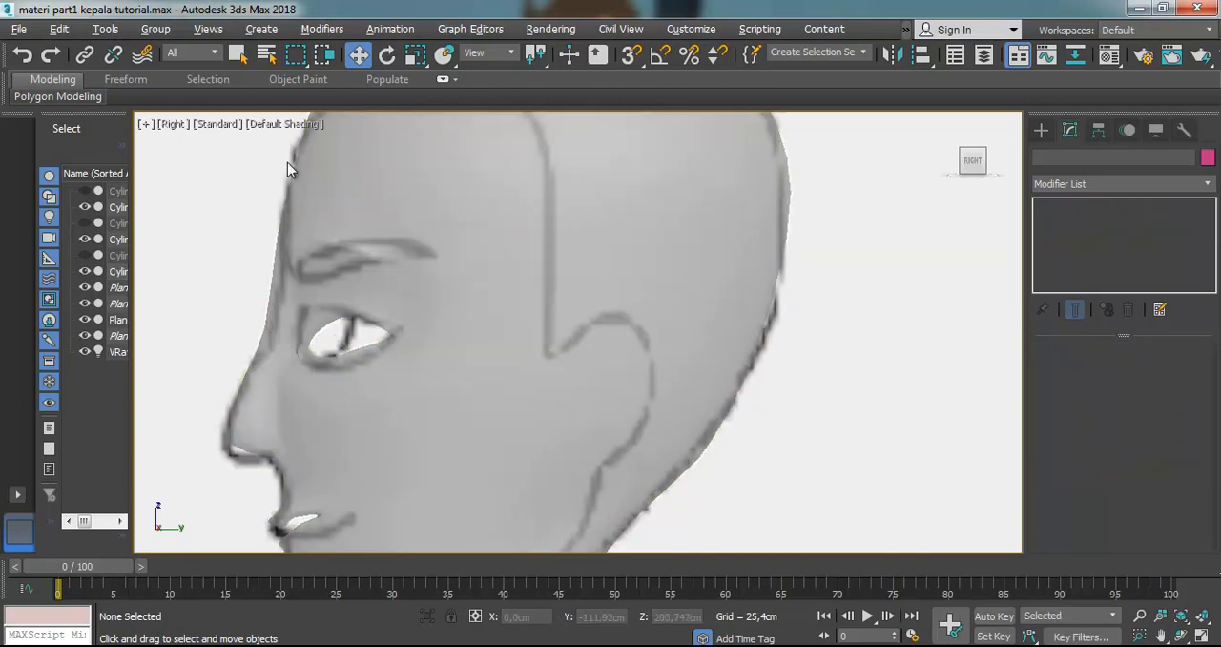
{"action": "left_click", "coordinate": [287, 125]}
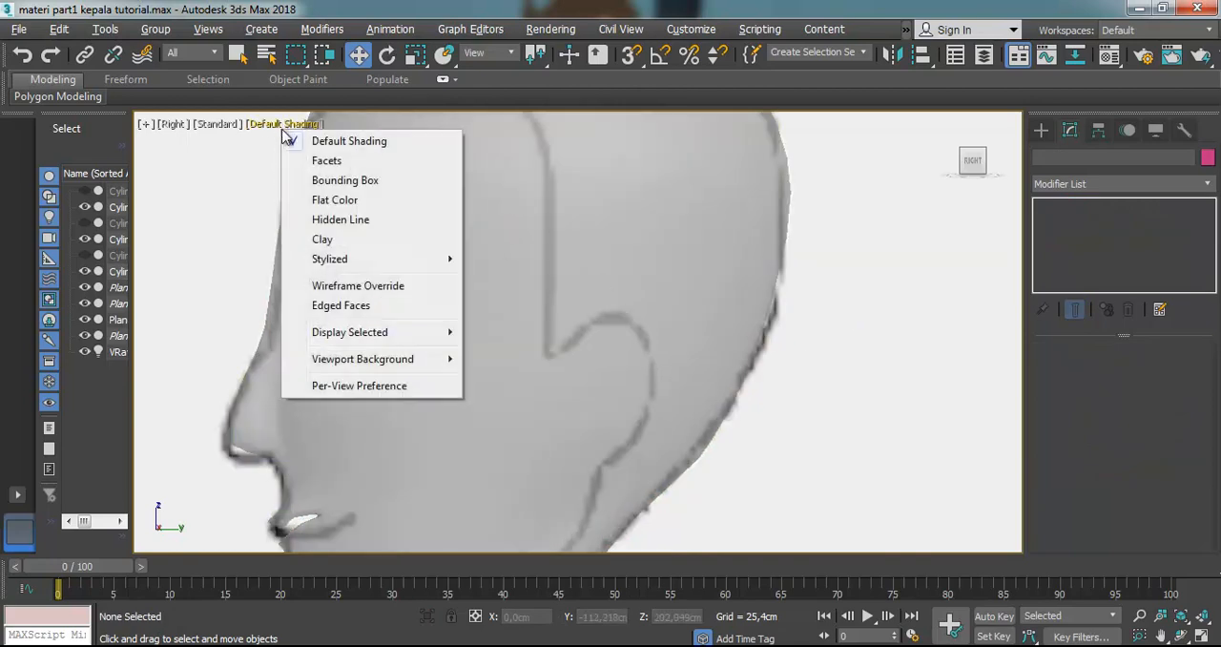
{"action": "left_click", "coordinate": [335, 306]}
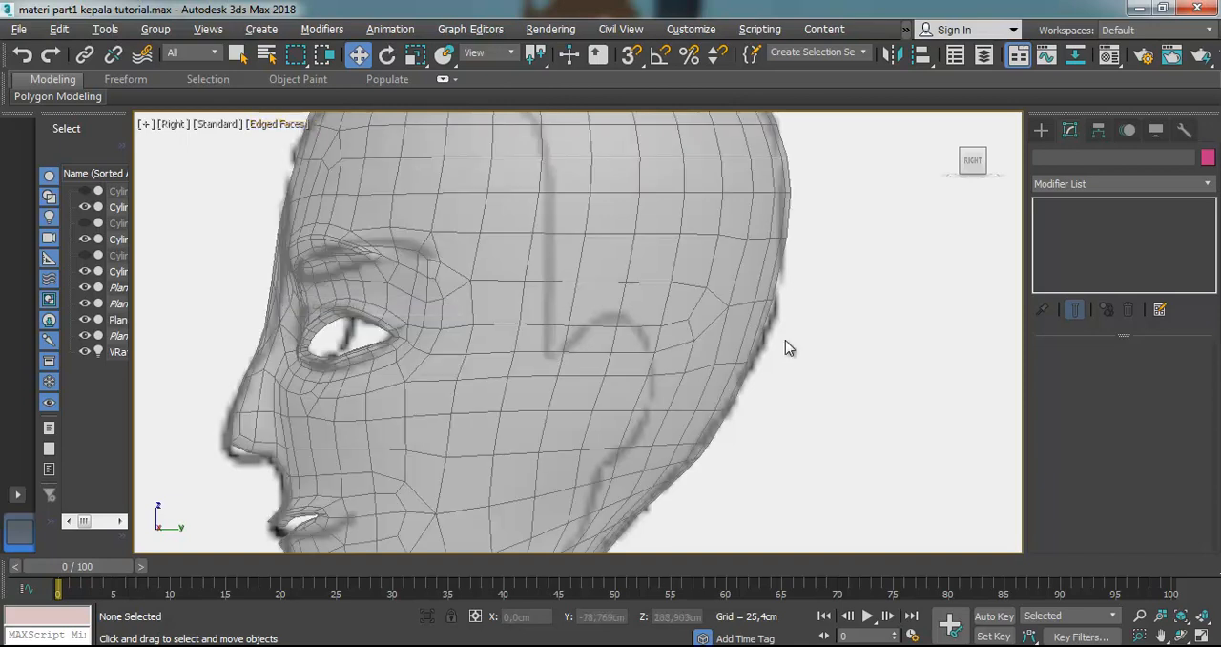
Turn off TurboSmooth on the head to expose the low-poly mesh around the ear
{"action": "left_click", "coordinate": [625, 330]}
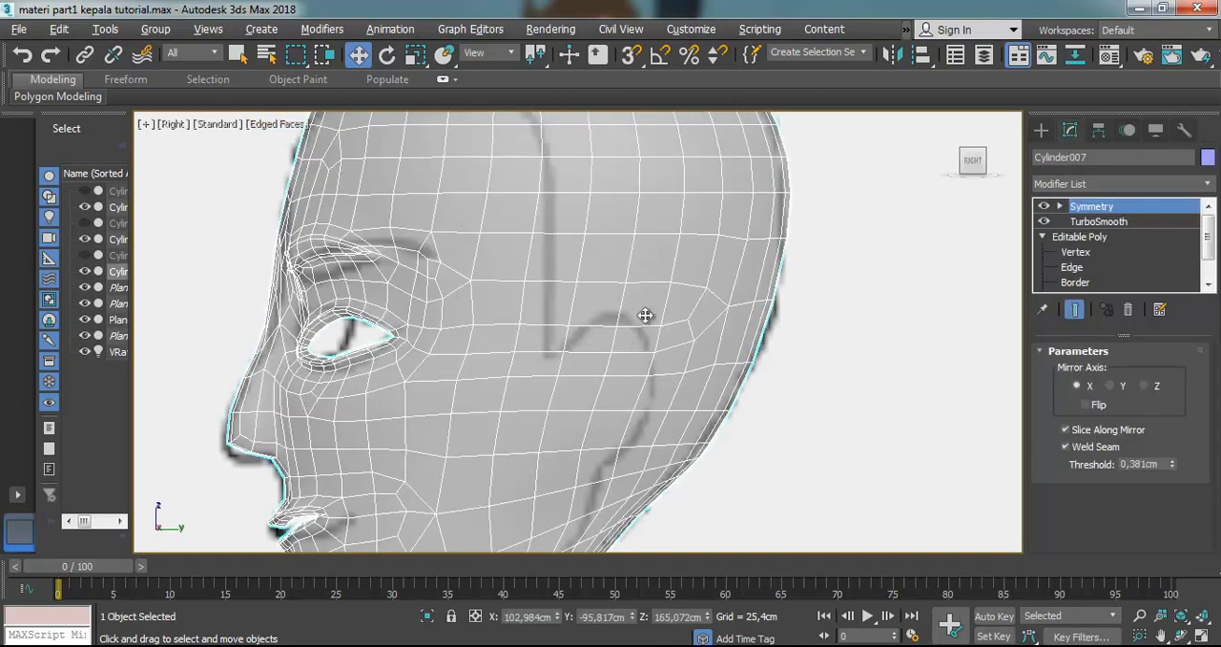
{"action": "left_click", "coordinate": [1043, 221]}
{"action": "left_click", "coordinate": [853, 349]}
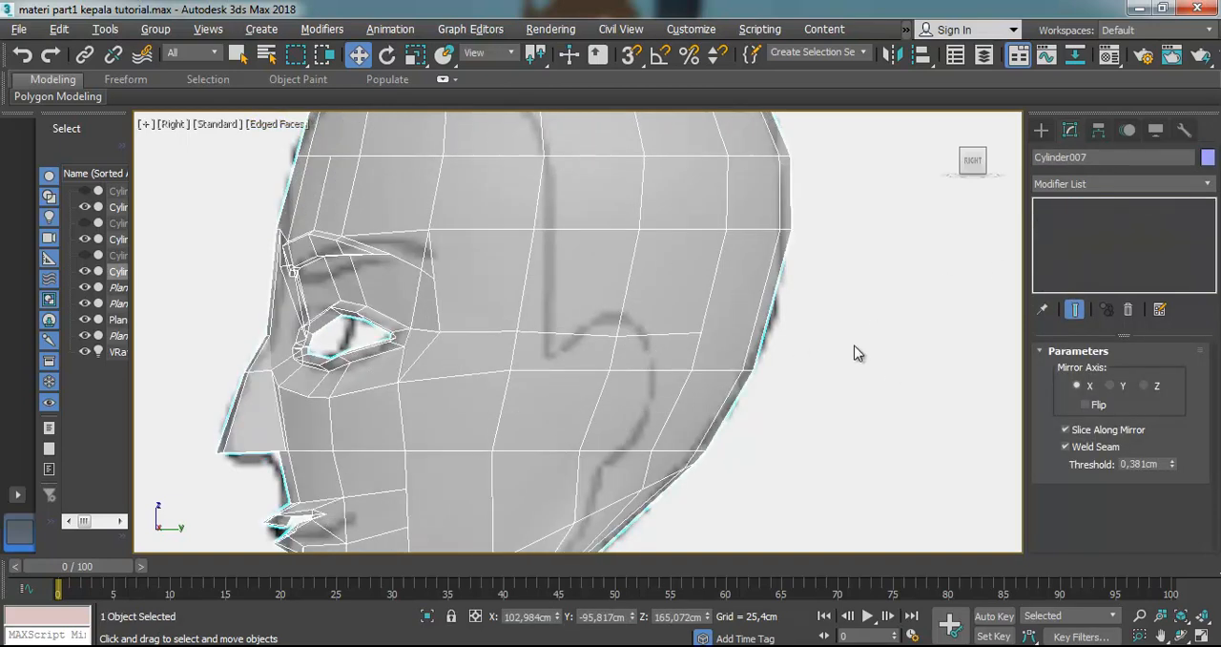
{"action": "left_click", "coordinate": [602, 326]}
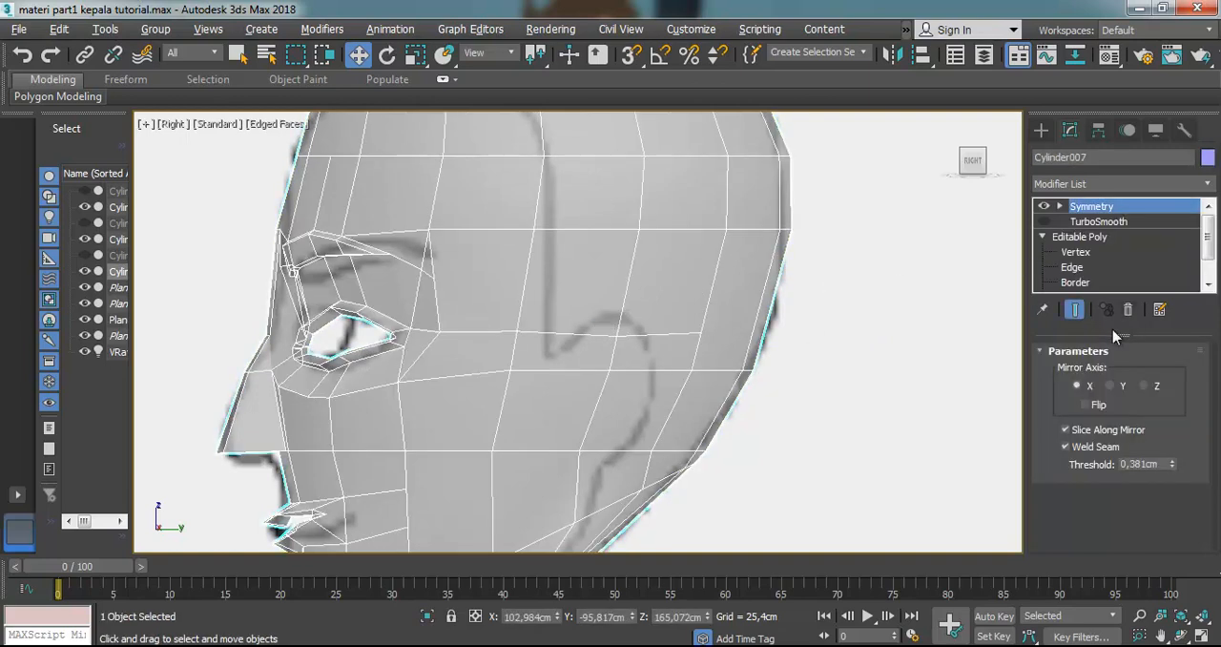
Cut edges at vertex level along the upper ear outline in the reference, from its front corner to its top
{"action": "left_click", "coordinate": [1071, 255]}
{"action": "left_click_drag", "start_coordinate": [1178, 434], "coordinate": [1185, 362]}
{"action": "scroll", "coordinate": [1185, 363], "scroll_direction": "down", "scroll_amount": 10}
{"action": "scroll", "coordinate": [1171, 456], "scroll_direction": "down", "scroll_amount": 3}
{"action": "left_click", "coordinate": [1152, 395]}
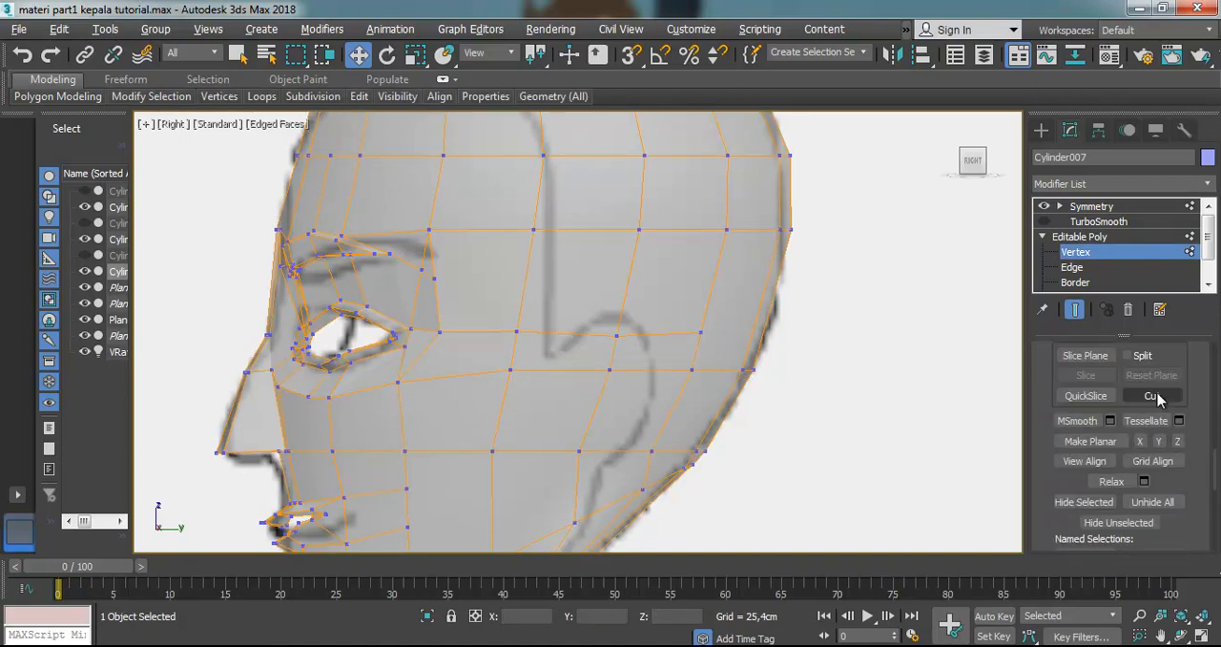
{"action": "left_click", "coordinate": [553, 354]}
{"action": "left_click", "coordinate": [579, 332]}
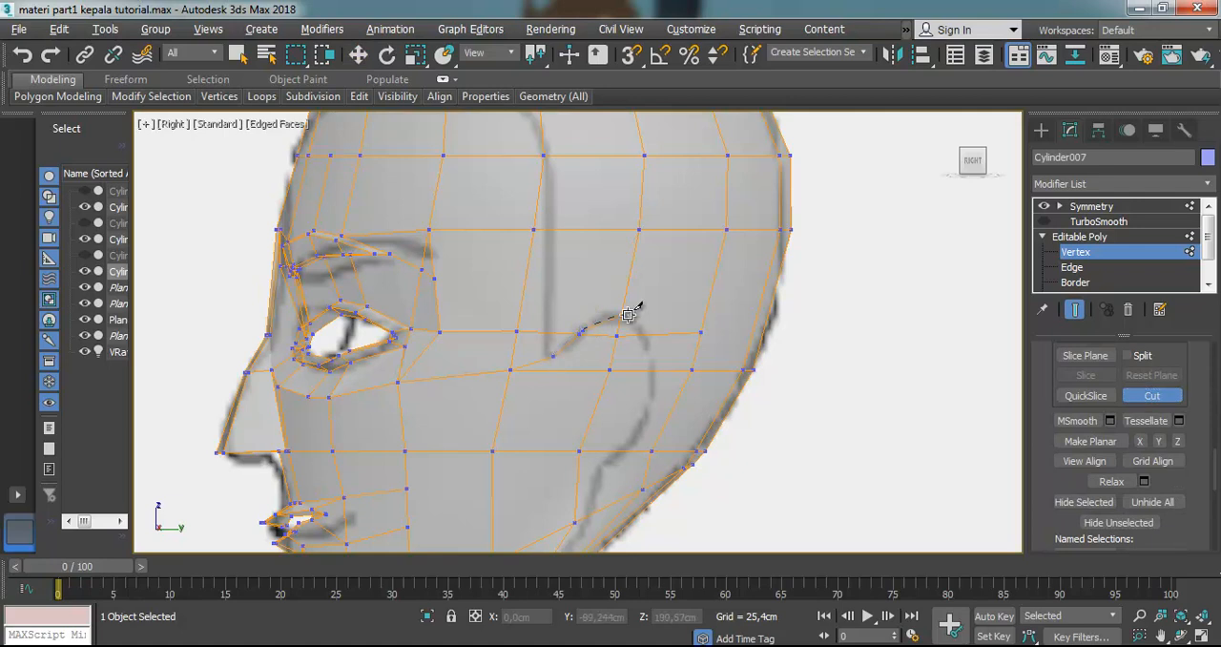
{"action": "left_click", "coordinate": [621, 314]}
Continue the cut down the back of the ear outline and around its lower front, closing it at the front corner
{"action": "left_click", "coordinate": [643, 333]}
{"action": "left_click", "coordinate": [651, 370]}
{"action": "left_click", "coordinate": [643, 423]}
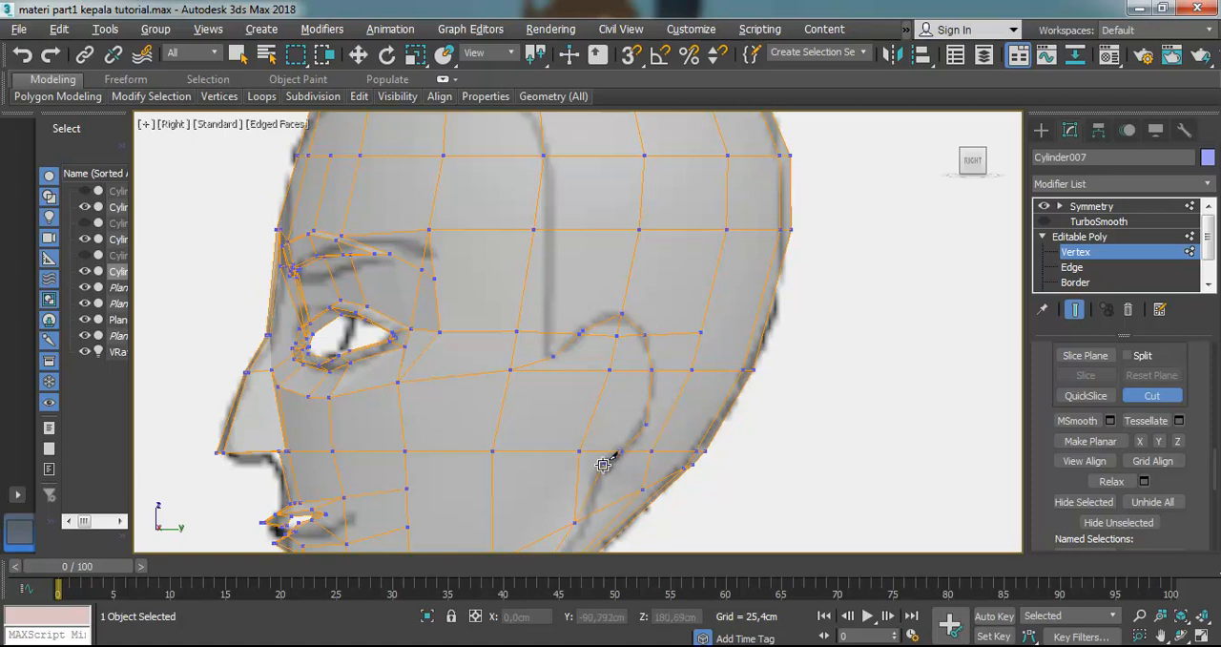
{"action": "left_click", "coordinate": [571, 470]}
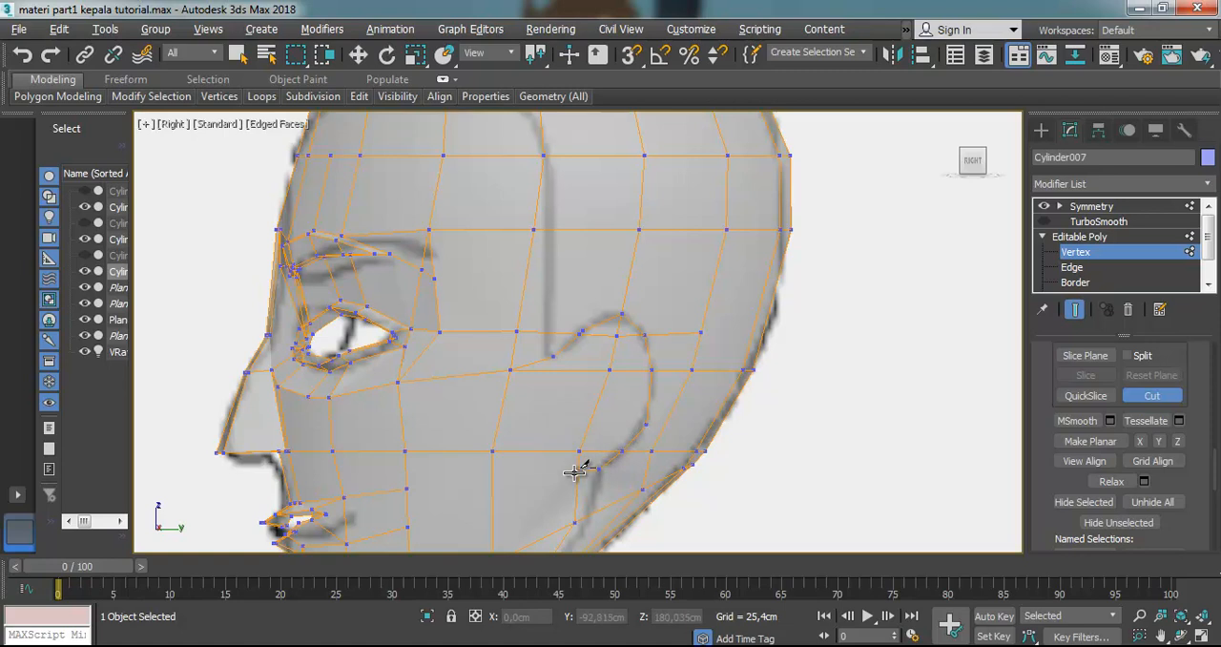
{"action": "left_click", "coordinate": [546, 450]}
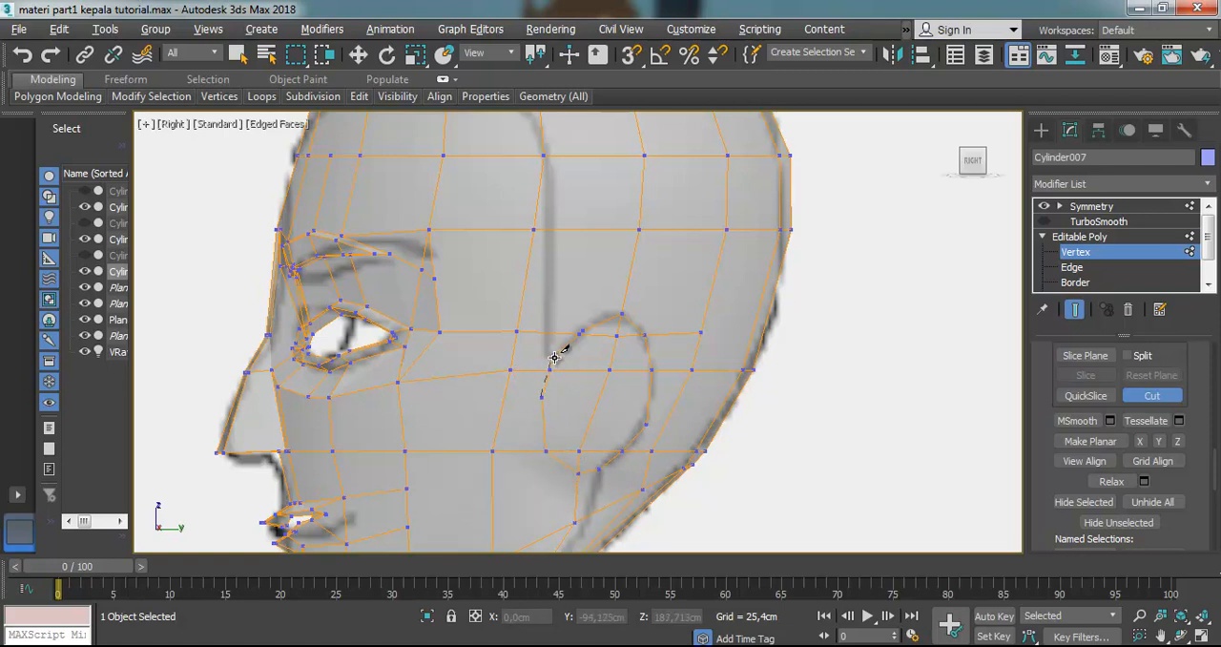
Cut three connecting edges between the front side of the ear outline and the nearest vertical head edge
{"action": "scroll", "coordinate": [561, 383], "scroll_direction": "up", "scroll_amount": 4}
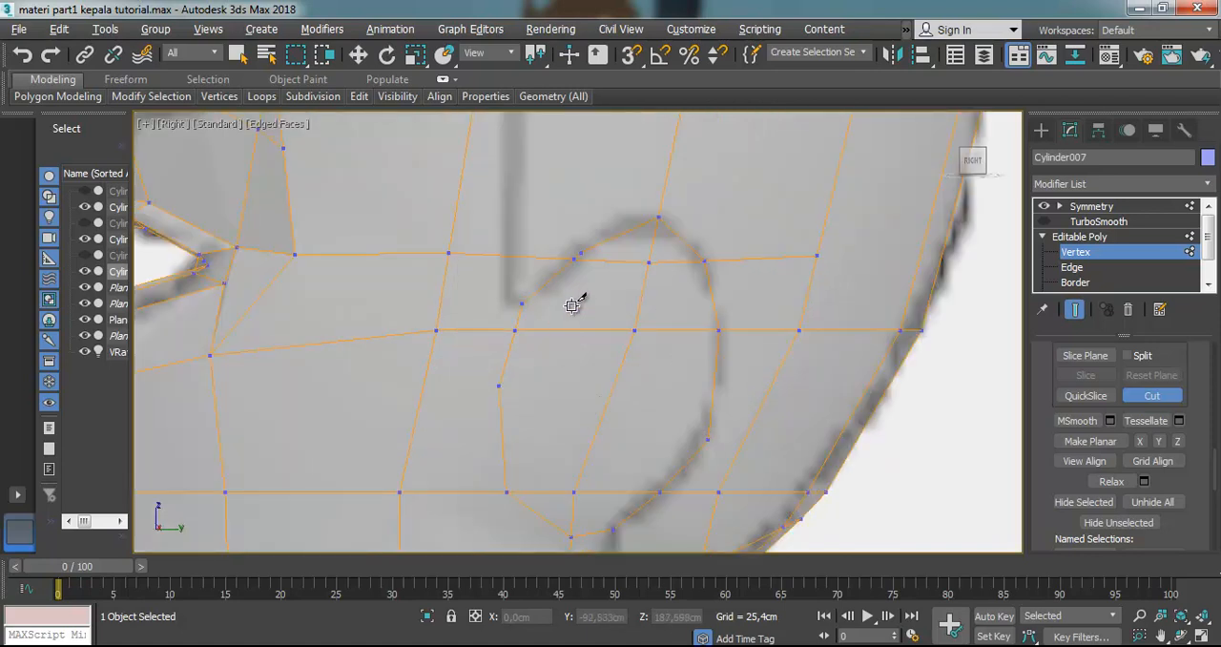
{"action": "left_click", "coordinate": [459, 189]}
{"action": "left_click", "coordinate": [577, 253]}
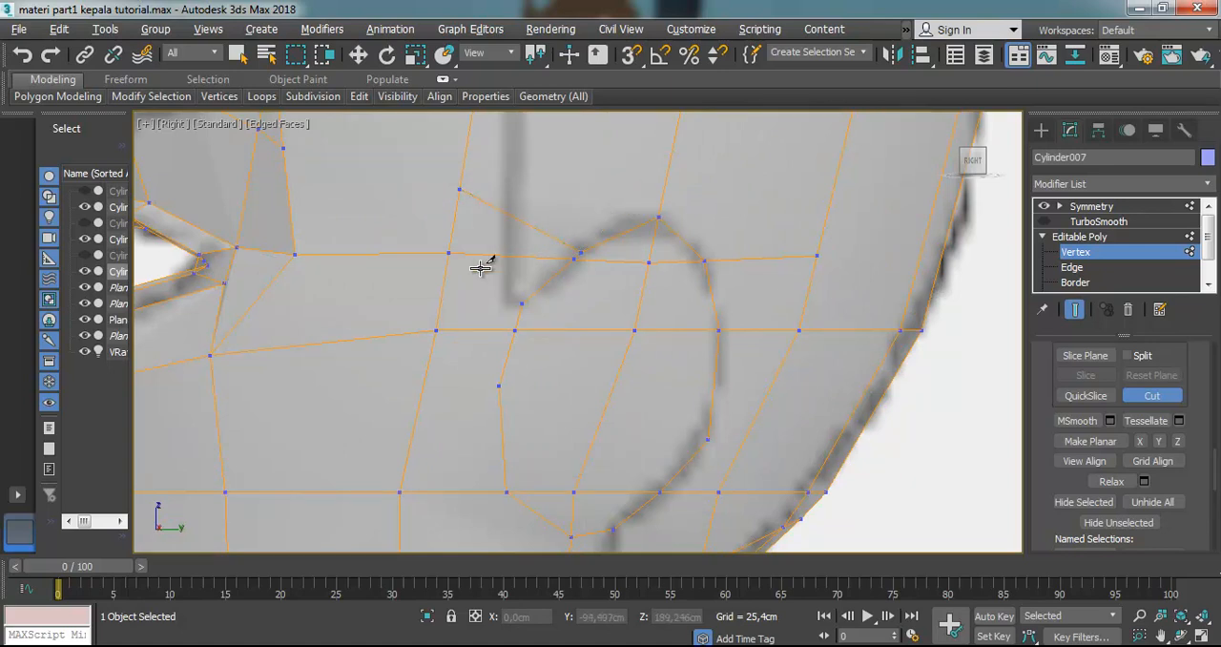
{"action": "left_click", "coordinate": [444, 289]}
{"action": "left_click", "coordinate": [523, 302]}
{"action": "left_click", "coordinate": [499, 386]}
{"action": "left_click", "coordinate": [420, 403]}
Cut connecting edges from the ear outline's rear vertex to the edge behind it and from its lower front corner to the edge ahead
{"action": "left_click", "coordinate": [705, 438]}
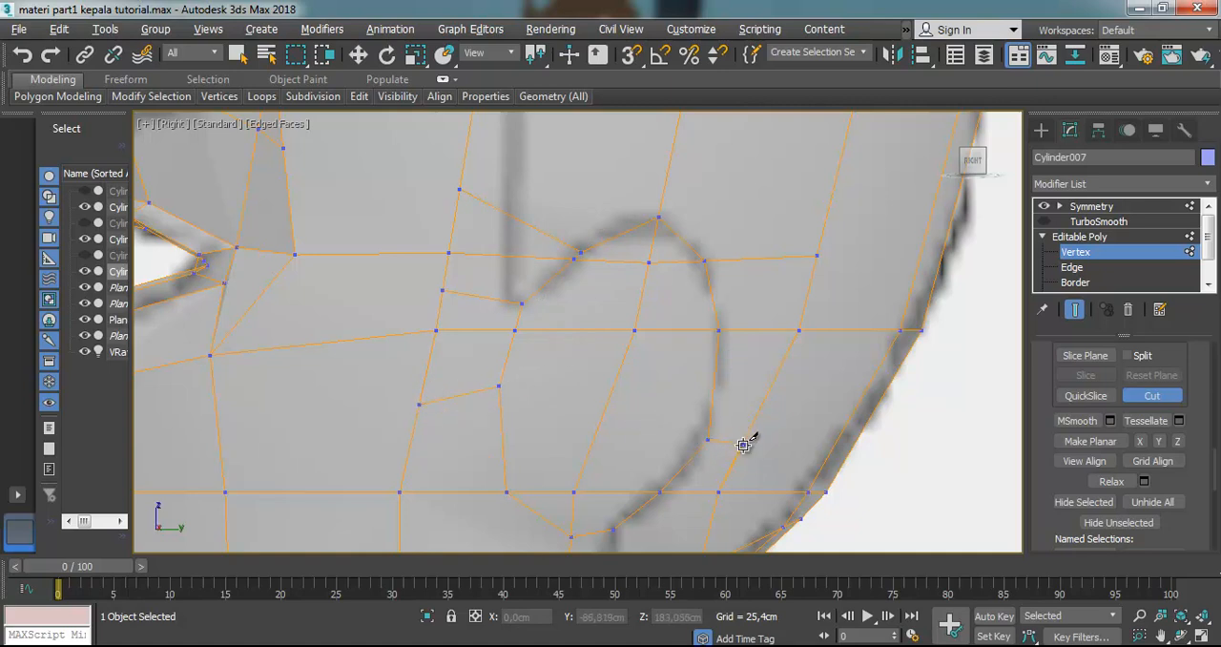
{"action": "left_click", "coordinate": [744, 441]}
{"action": "scroll", "coordinate": [744, 441], "scroll_direction": "down", "scroll_amount": 3}
{"action": "scroll", "coordinate": [722, 490], "scroll_direction": "up", "scroll_amount": 3}
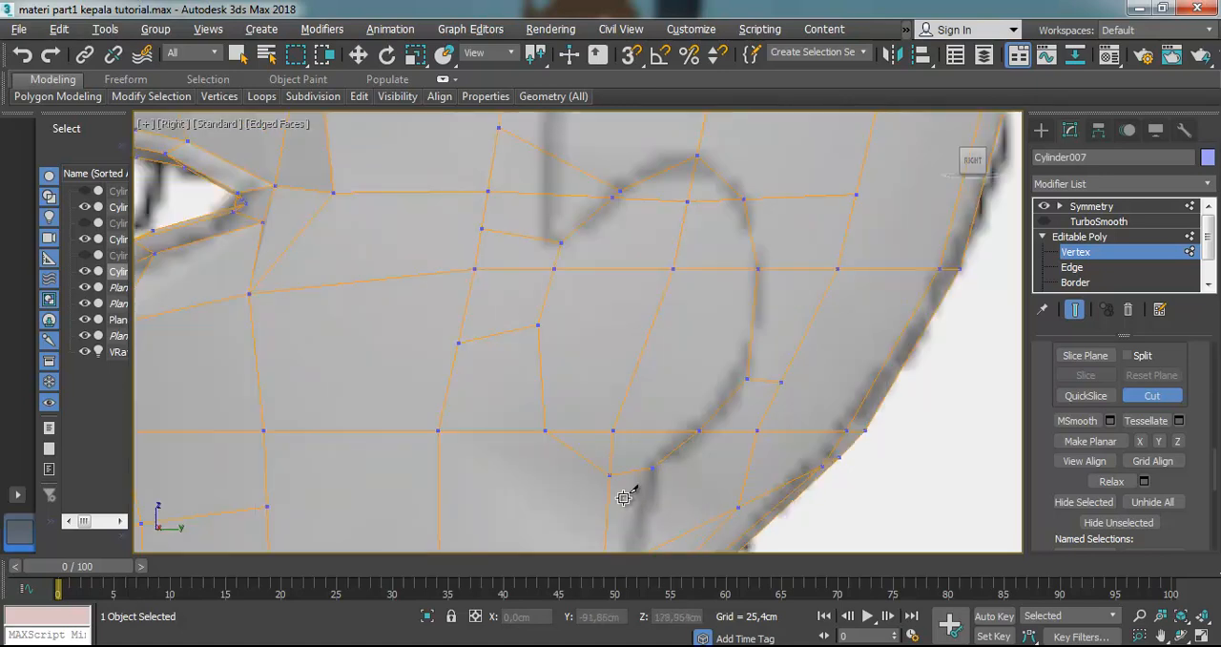
{"action": "scroll", "coordinate": [546, 439], "scroll_direction": "down", "scroll_amount": 4}
{"action": "left_click", "coordinate": [546, 437]}
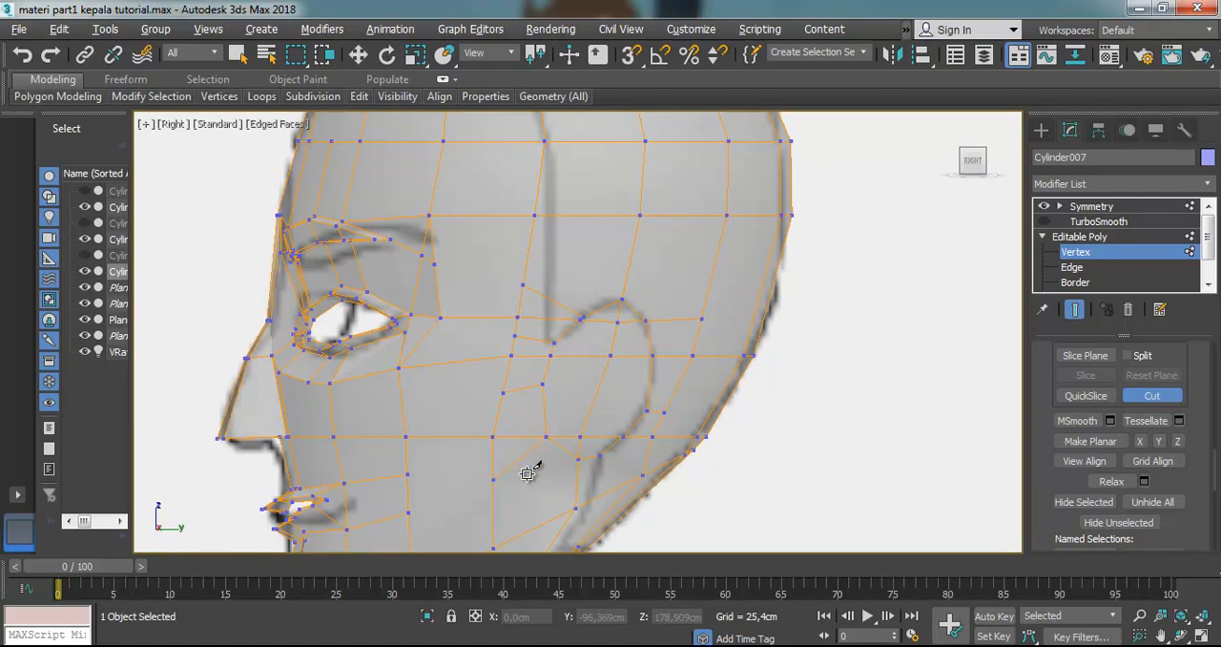
Cut a smaller closed loop of edges just inside the ear outline
{"action": "scroll", "coordinate": [600, 373], "scroll_direction": "up", "scroll_amount": 2}
{"action": "scroll", "coordinate": [572, 354], "scroll_direction": "up", "scroll_amount": 2}
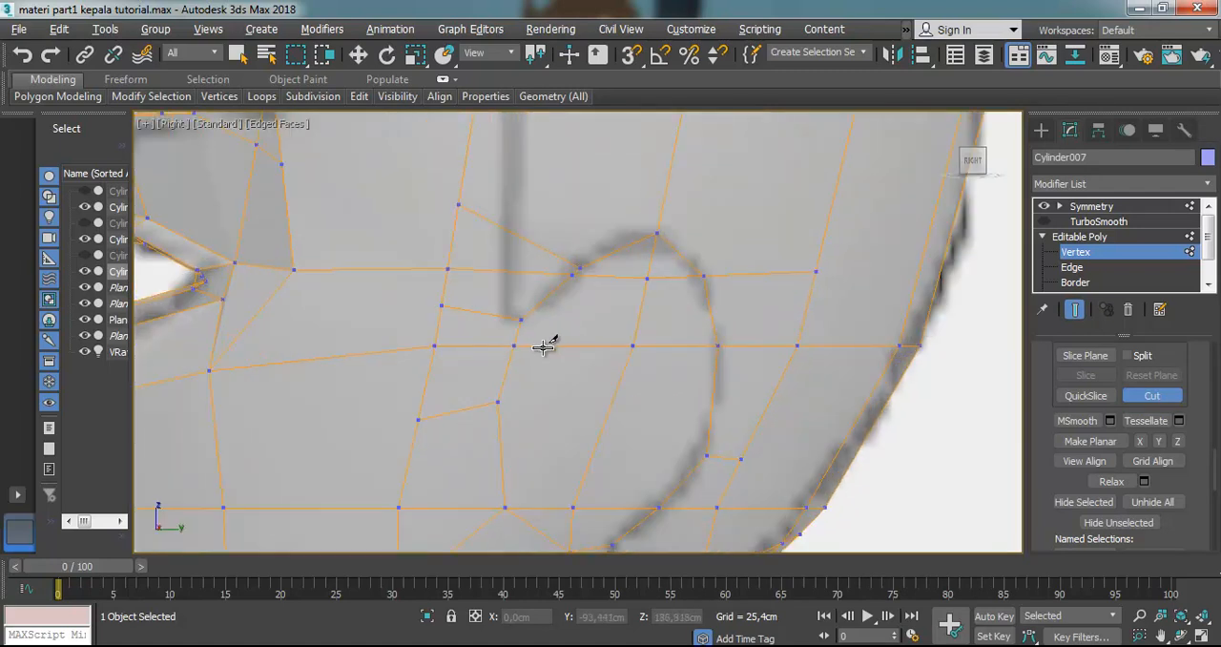
{"action": "left_click", "coordinate": [546, 345]}
{"action": "left_click", "coordinate": [603, 276]}
{"action": "left_click", "coordinate": [646, 279]}
{"action": "left_click", "coordinate": [688, 344]}
{"action": "left_click", "coordinate": [679, 449]}
{"action": "left_click", "coordinate": [623, 508]}
{"action": "left_click", "coordinate": [572, 507]}
{"action": "left_click", "coordinate": [524, 401]}
{"action": "left_click", "coordinate": [544, 345]}
{"action": "scroll", "coordinate": [559, 412], "scroll_direction": "up", "scroll_amount": 2}
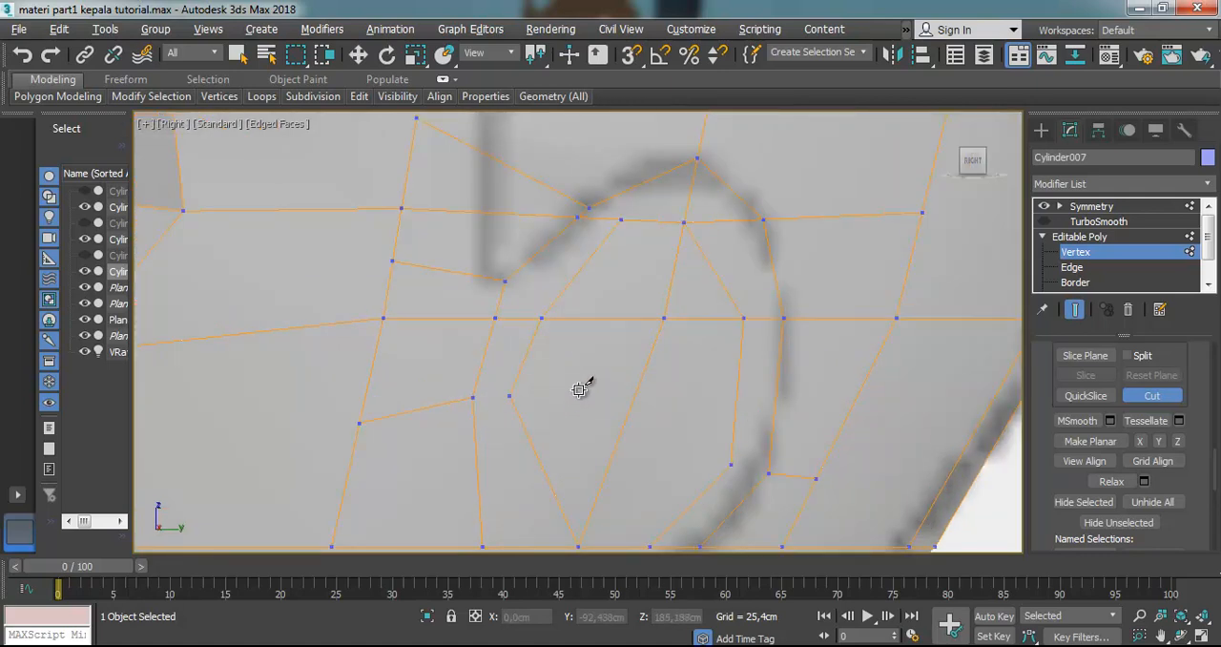
Cut edges across the ear's interior, linking the outline's front vertex through the inner loop to its rear vertex
{"action": "scroll", "coordinate": [701, 377], "scroll_direction": "down", "scroll_amount": 2}
{"action": "scroll", "coordinate": [731, 497], "scroll_direction": "up", "scroll_amount": 2}
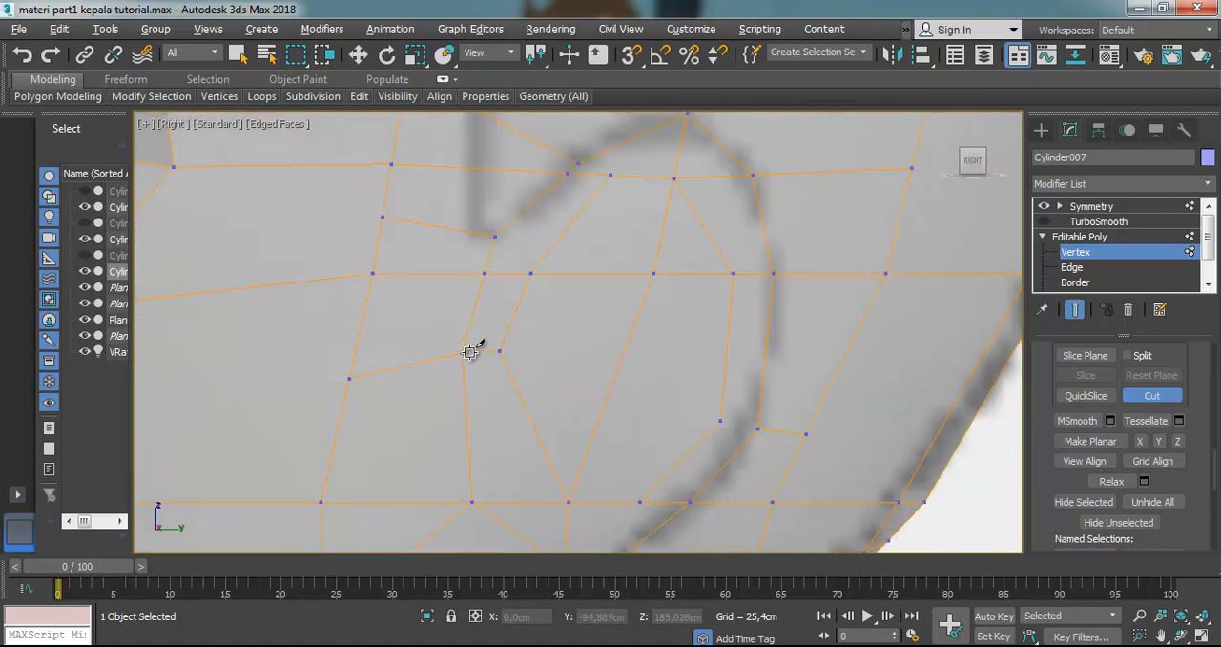
{"action": "left_click", "coordinate": [499, 351]}
{"action": "left_click", "coordinate": [568, 501]}
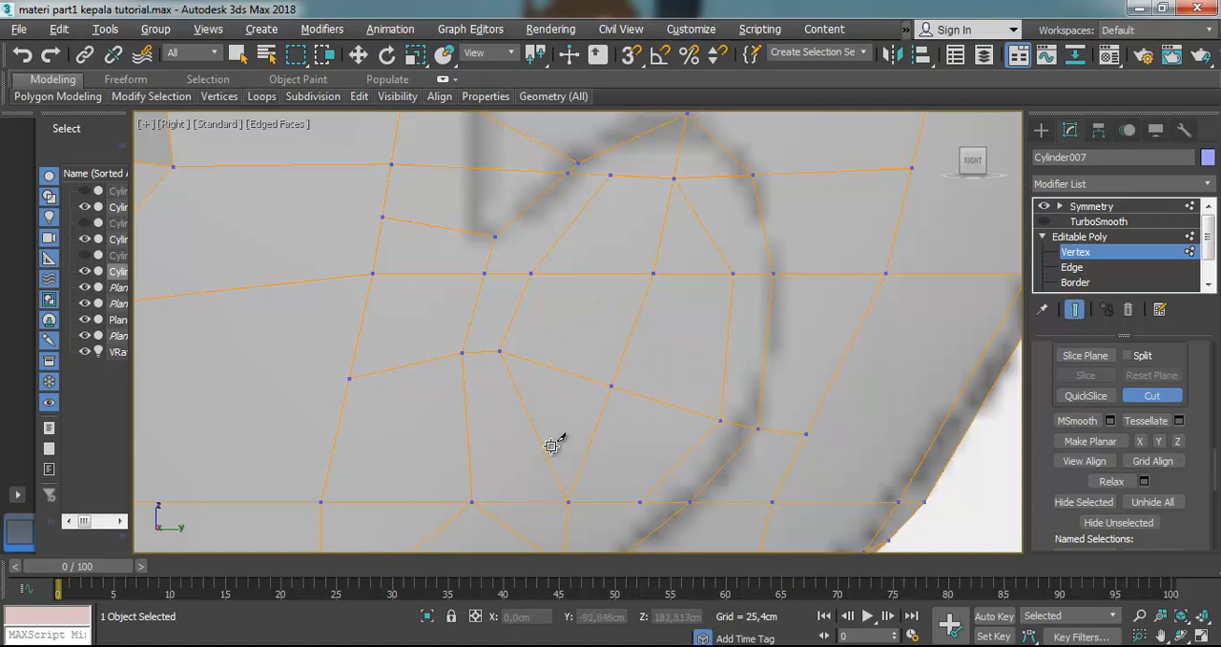
{"action": "scroll", "coordinate": [586, 510], "scroll_direction": "down", "scroll_amount": 4}
{"action": "scroll", "coordinate": [585, 534], "scroll_direction": "up", "scroll_amount": 2}
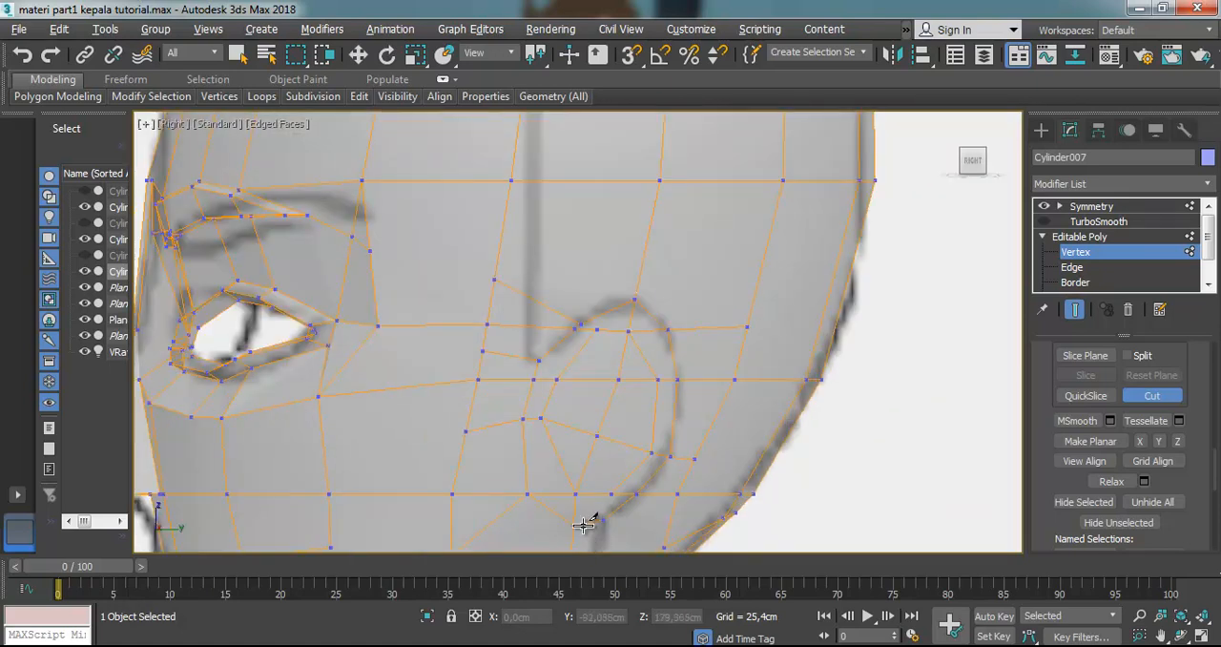
{"action": "scroll", "coordinate": [585, 536], "scroll_direction": "up", "scroll_amount": 2}
Move the vertex at the bottom of the inner ear loop slightly down
{"action": "left_click", "coordinate": [359, 54]}
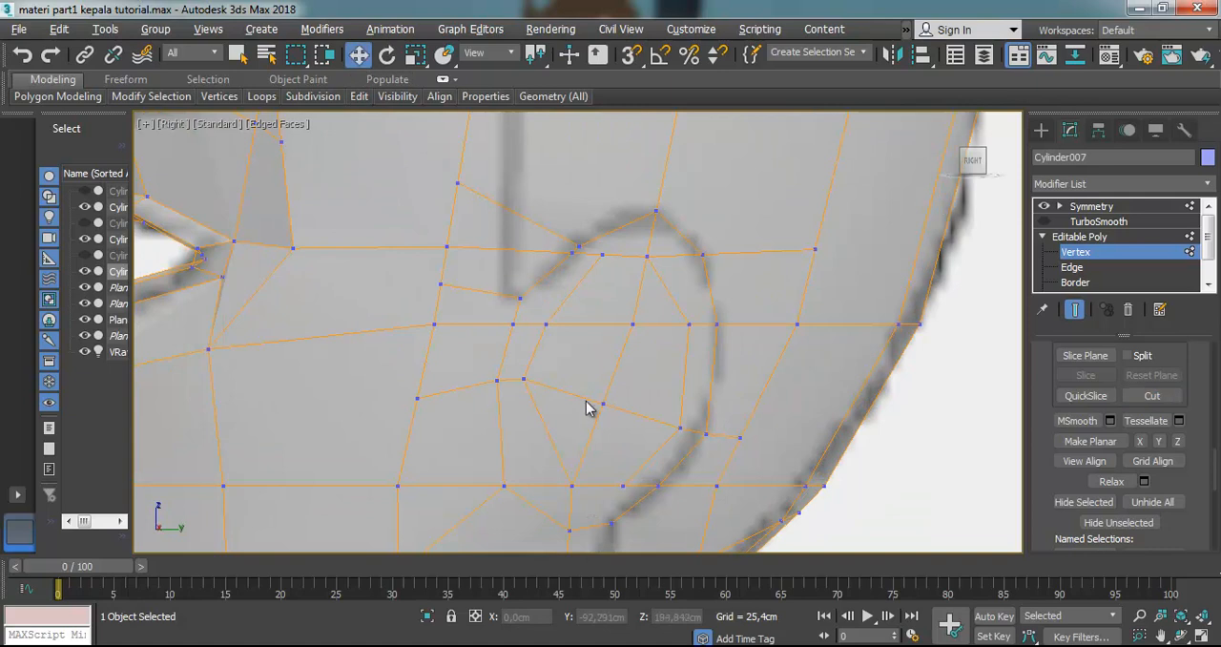
{"action": "left_click", "coordinate": [570, 486]}
{"action": "mouse_move", "coordinate": [586, 468]}
{"action": "left_mouse_down"}
{"action": "mouse_move", "coordinate": [560, 458]}
{"action": "mouse_move", "coordinate": [597, 471]}
{"action": "mouse_move", "coordinate": [563, 462]}
{"action": "left_mouse_up"}
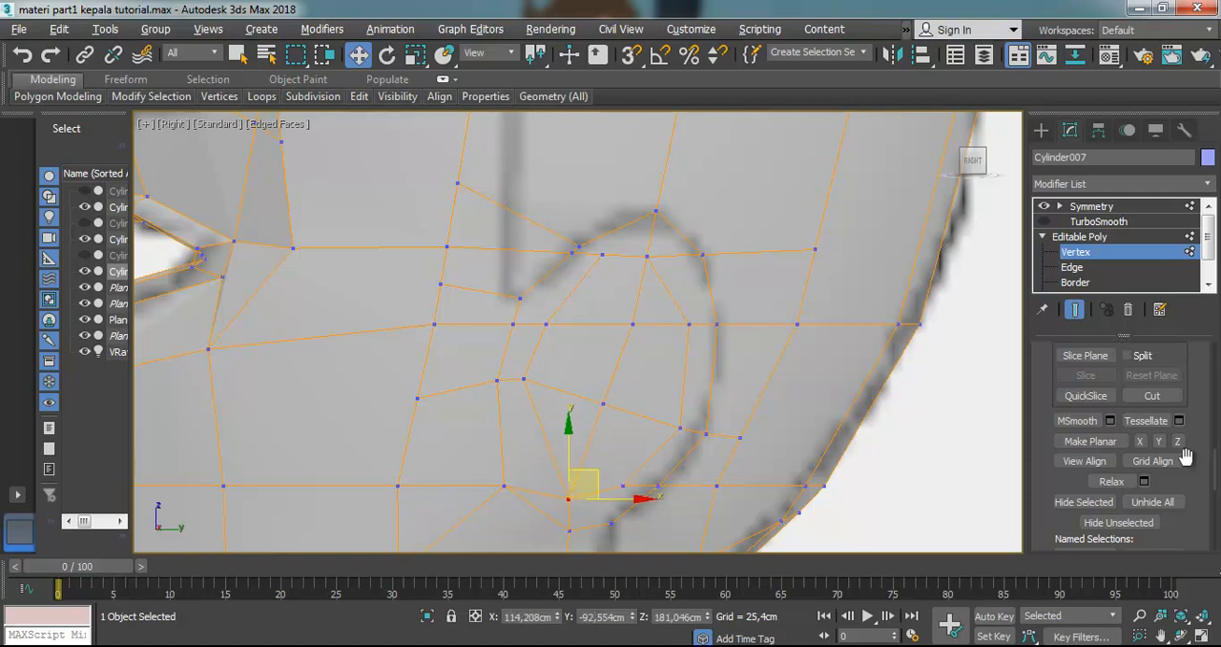
Cut edges from the ear's lower interior edge through the front of the inner loop to the outline's lower front vertex
{"action": "left_click", "coordinate": [1152, 394]}
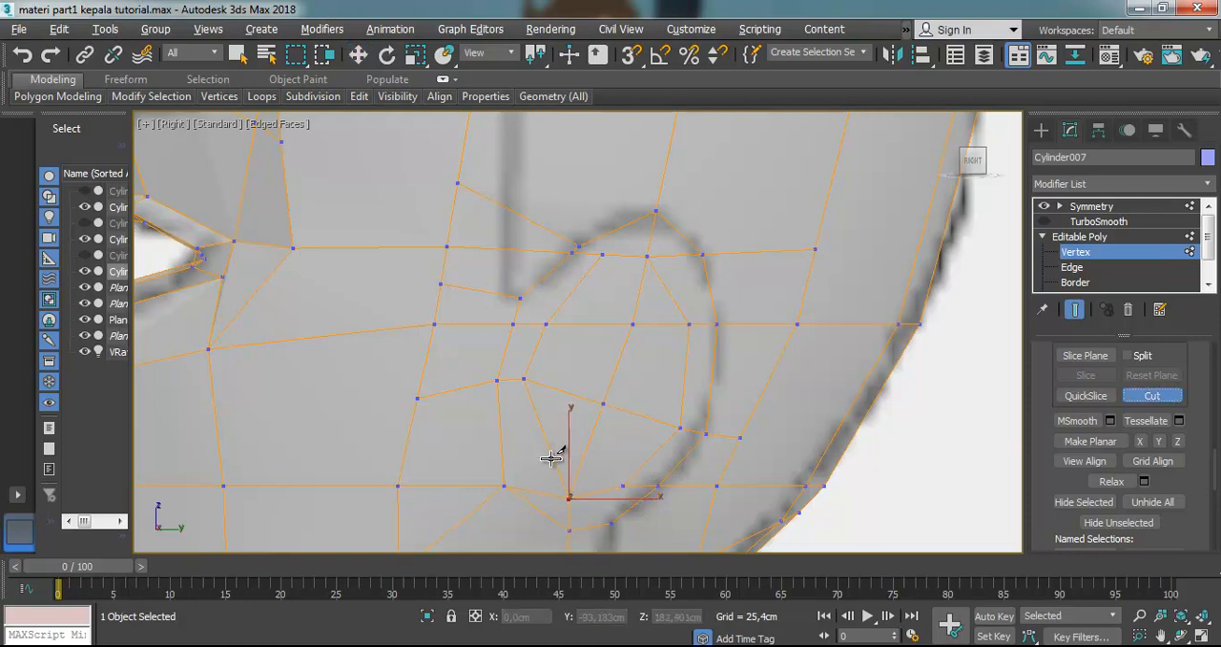
{"action": "left_click", "coordinate": [586, 447]}
{"action": "left_click", "coordinate": [554, 461]}
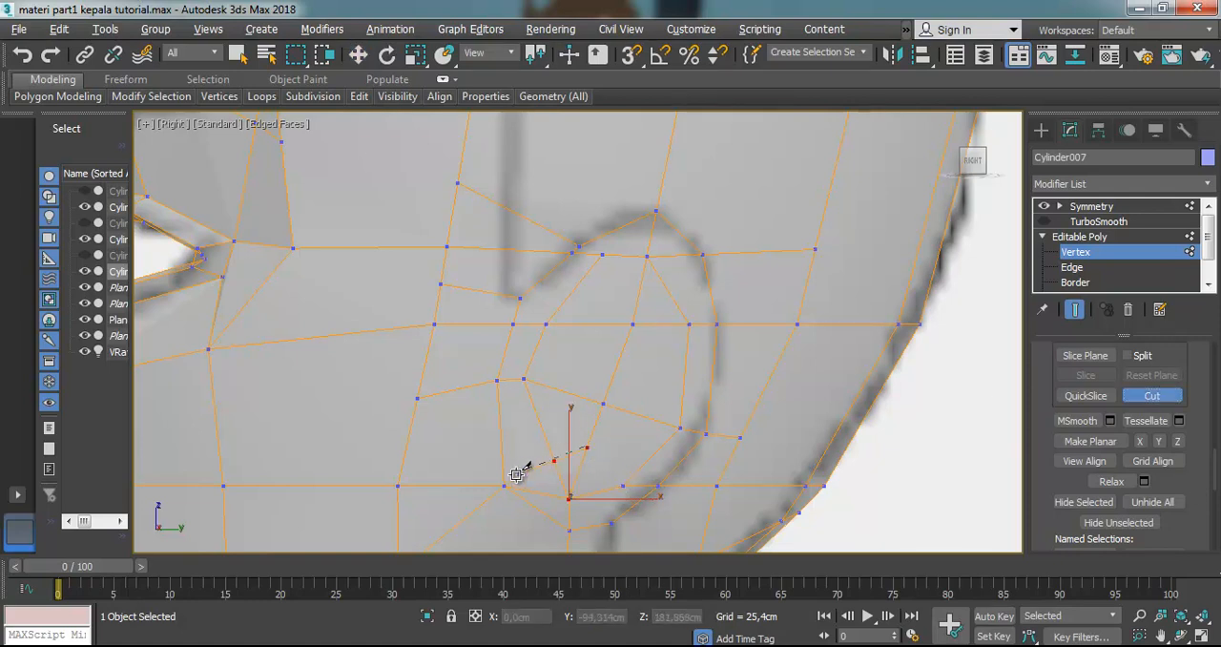
{"action": "left_click", "coordinate": [508, 486]}
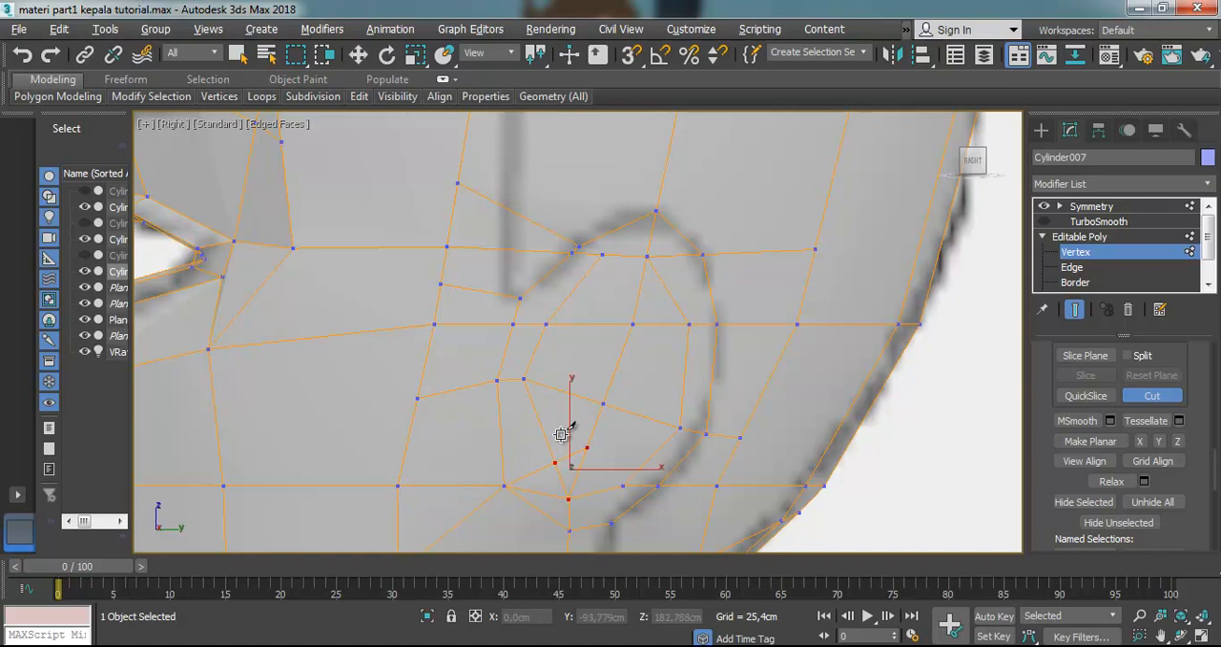
Move the new vertex on the inner loop's front edge slightly forward and the vertex at the ear outline's upper front slightly up
{"action": "left_click", "coordinate": [357, 54]}
{"action": "left_click", "coordinate": [596, 441]}
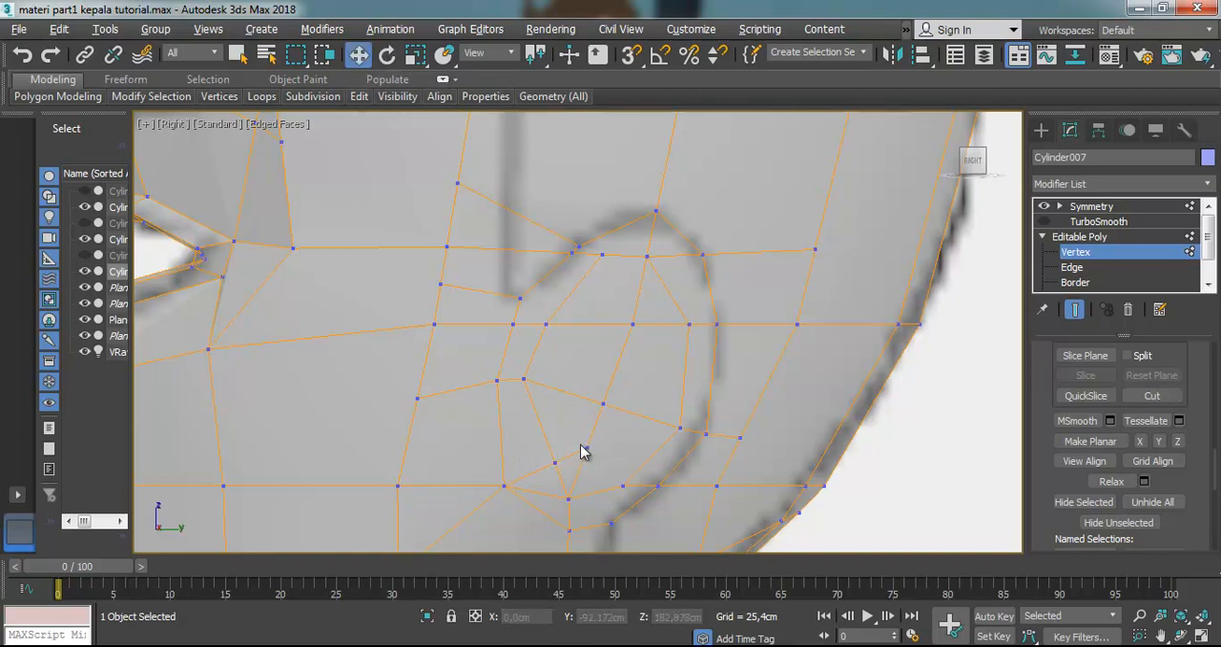
{"action": "left_click", "coordinate": [555, 462]}
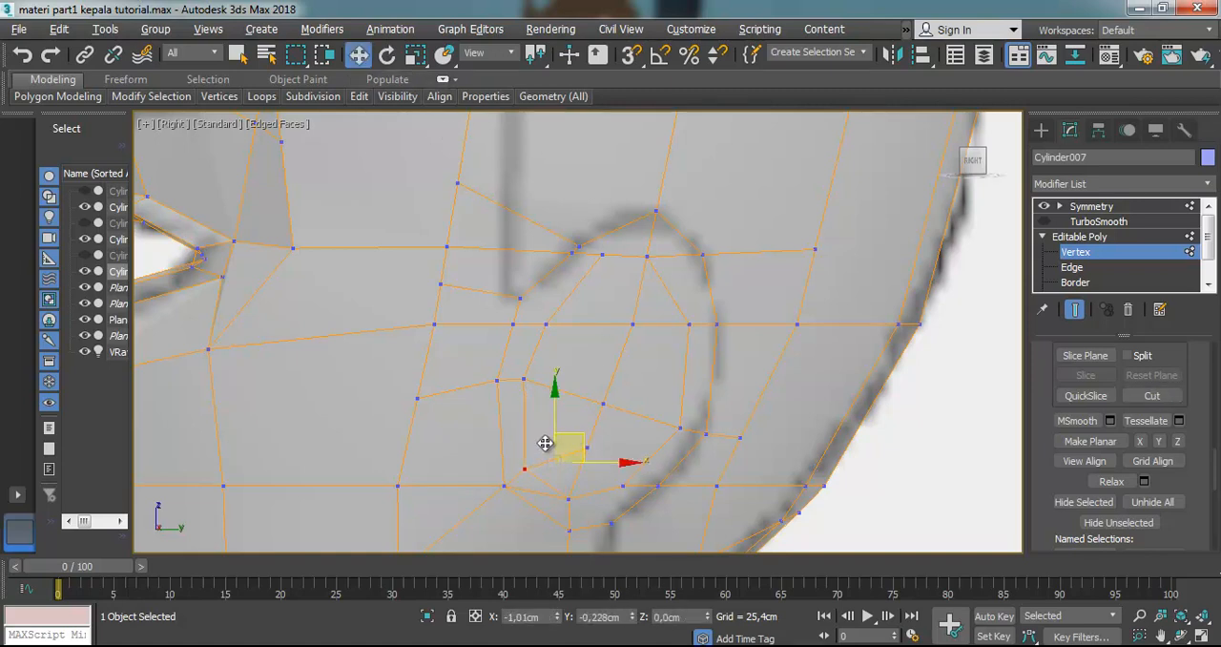
{"action": "left_click_drag", "start_coordinate": [553, 442], "coordinate": [546, 481]}
{"action": "left_click", "coordinate": [578, 250]}
{"action": "mouse_move", "coordinate": [609, 222]}
{"action": "left_mouse_down"}
{"action": "mouse_move", "coordinate": [618, 195]}
{"action": "mouse_move", "coordinate": [605, 195]}
{"action": "mouse_move", "coordinate": [614, 203]}
{"action": "left_mouse_up"}
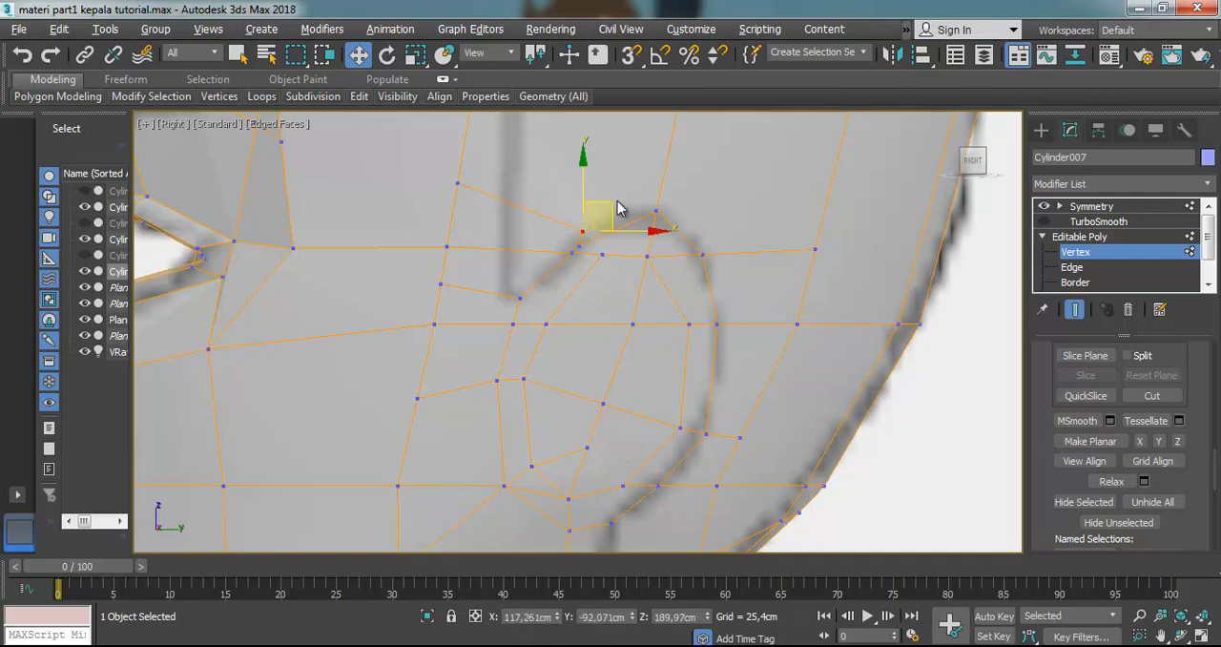
{"action": "scroll", "coordinate": [602, 229], "scroll_direction": "up", "scroll_amount": 2}
{"action": "left_click_drag", "start_coordinate": [563, 271], "coordinate": [557, 301]}
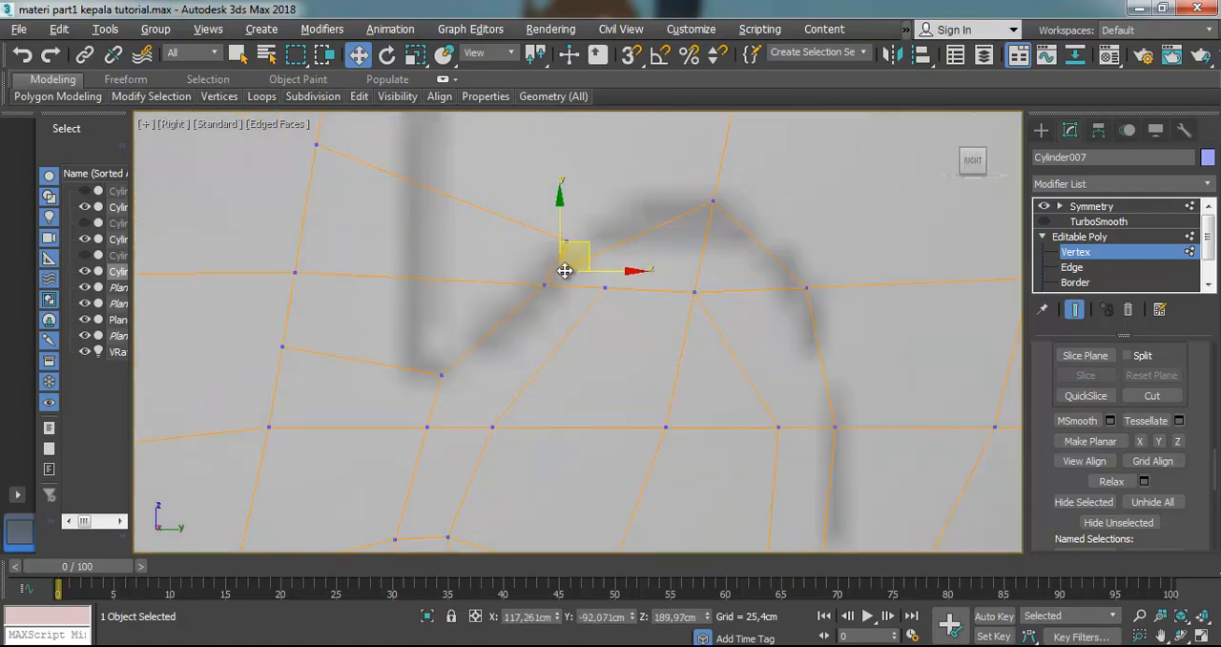
{"action": "scroll", "coordinate": [1055, 436], "scroll_direction": "up", "scroll_amount": 3}
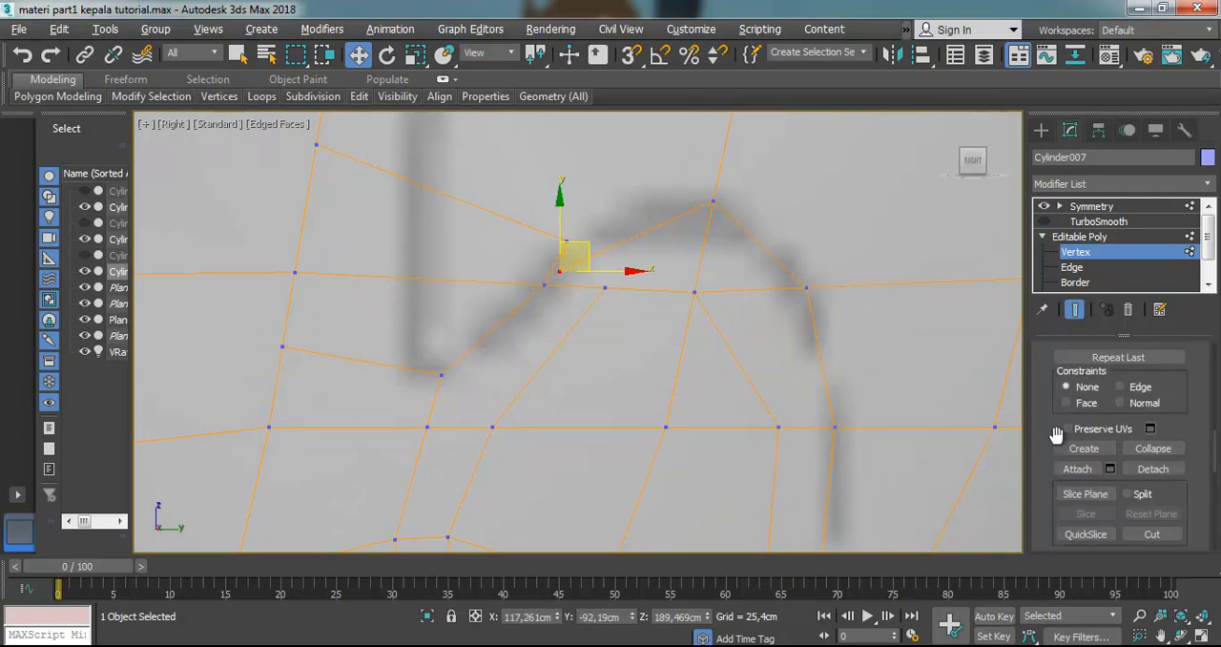
{"action": "scroll", "coordinate": [1056, 434], "scroll_direction": "up", "scroll_amount": 5}
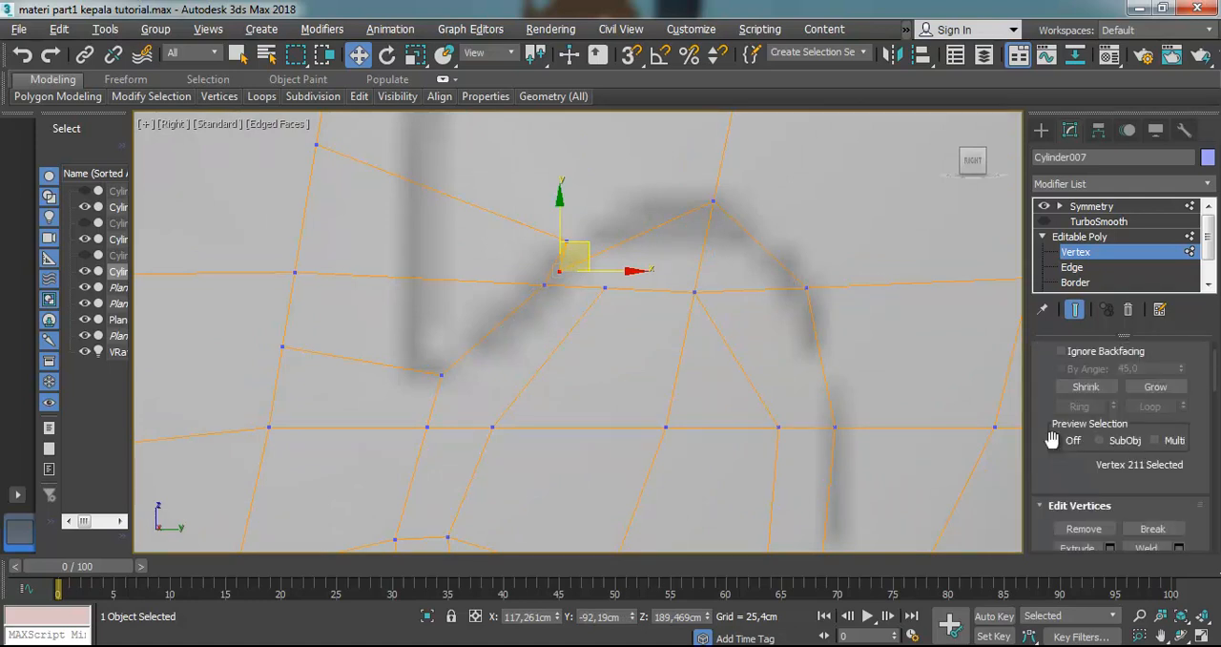
{"action": "key", "text": "ctrl+z"}
{"action": "scroll", "coordinate": [1068, 505], "scroll_direction": "down", "scroll_amount": 10}
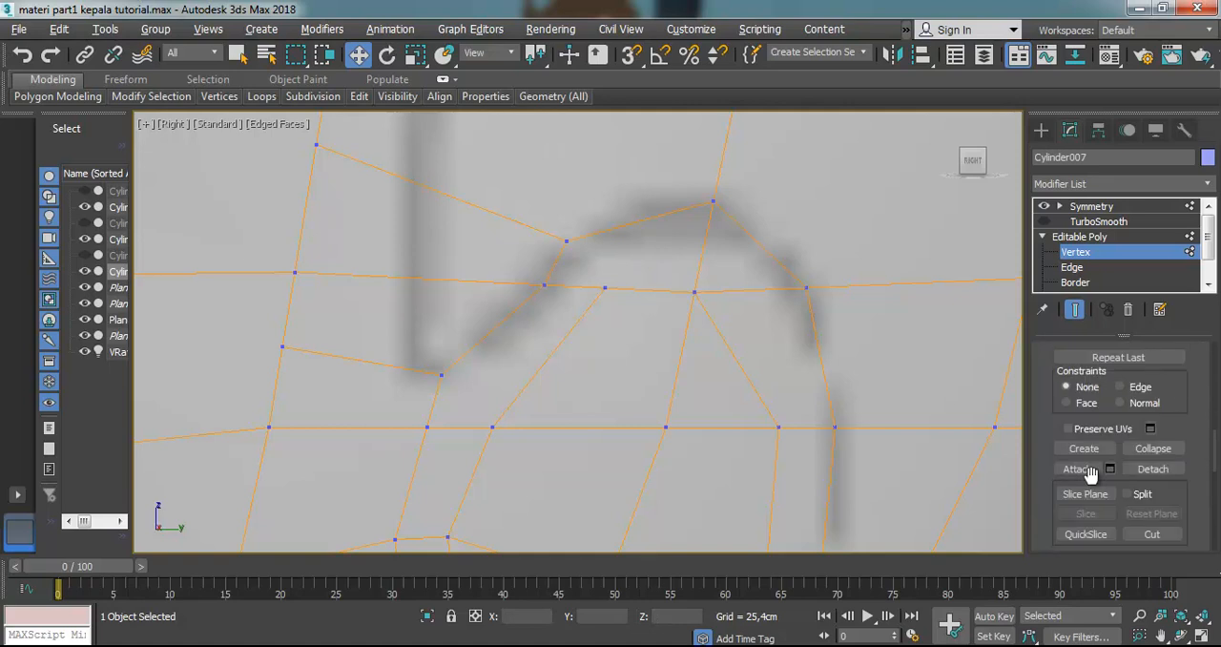
{"action": "scroll", "coordinate": [1095, 484], "scroll_direction": "down", "scroll_amount": 5}
{"action": "scroll", "coordinate": [1094, 485], "scroll_direction": "up", "scroll_amount": 6}
{"action": "scroll", "coordinate": [1094, 484], "scroll_direction": "up", "scroll_amount": 2}
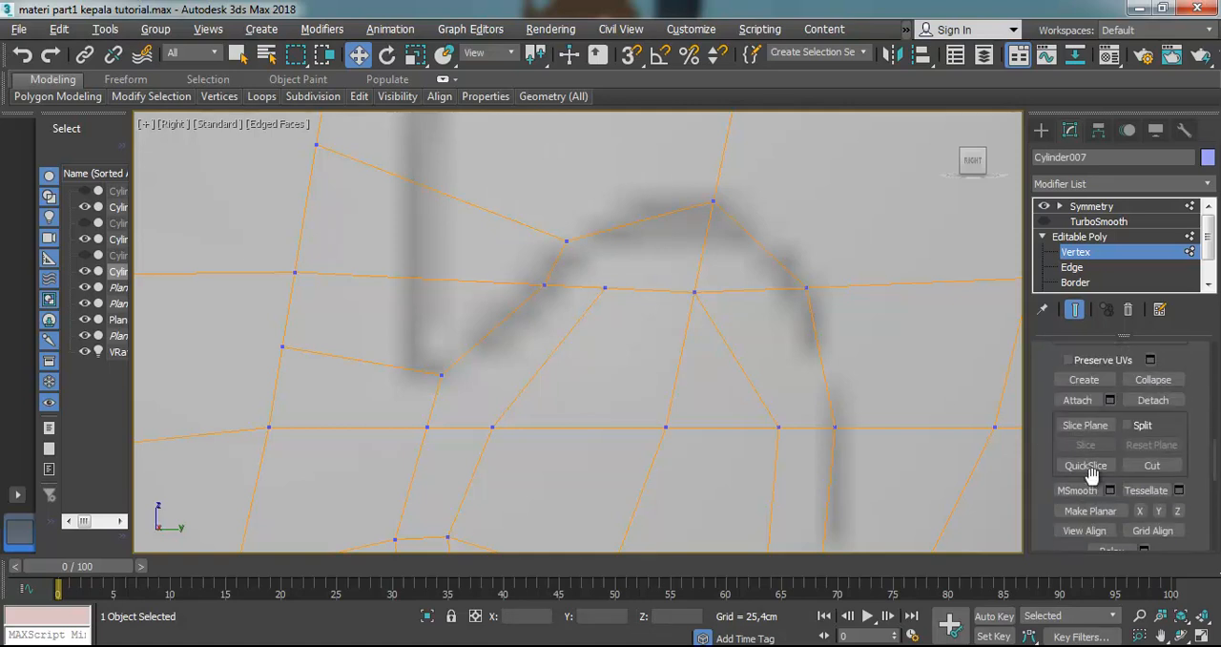
Reposition the two neighbouring vertices at the ear outline's upper front along the reference curve
{"action": "left_click", "coordinate": [569, 239]}
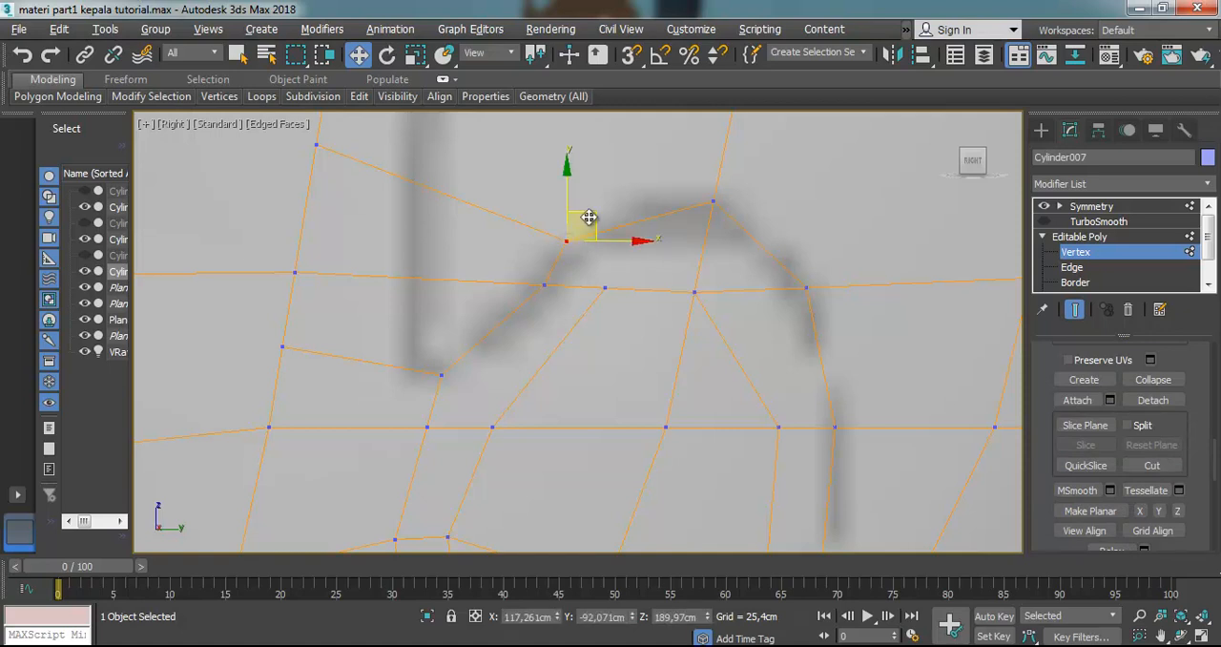
{"action": "scroll", "coordinate": [583, 272], "scroll_direction": "down", "scroll_amount": 4}
{"action": "scroll", "coordinate": [590, 363], "scroll_direction": "up", "scroll_amount": 4}
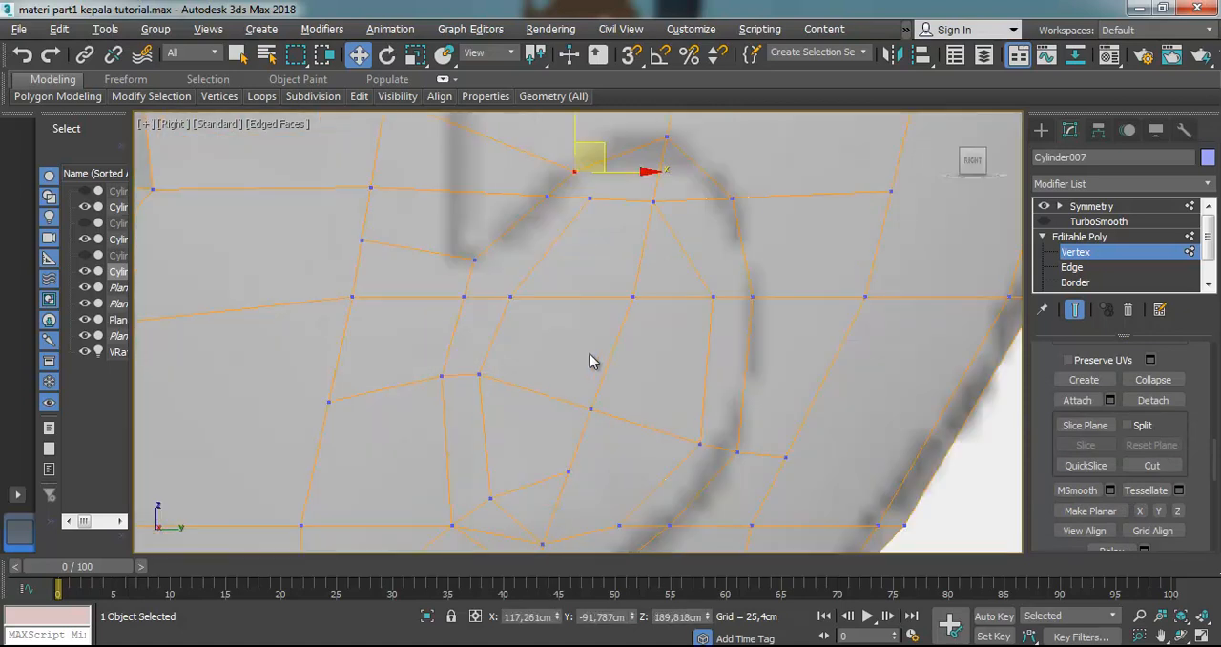
{"action": "scroll", "coordinate": [572, 380], "scroll_direction": "down", "scroll_amount": 2}
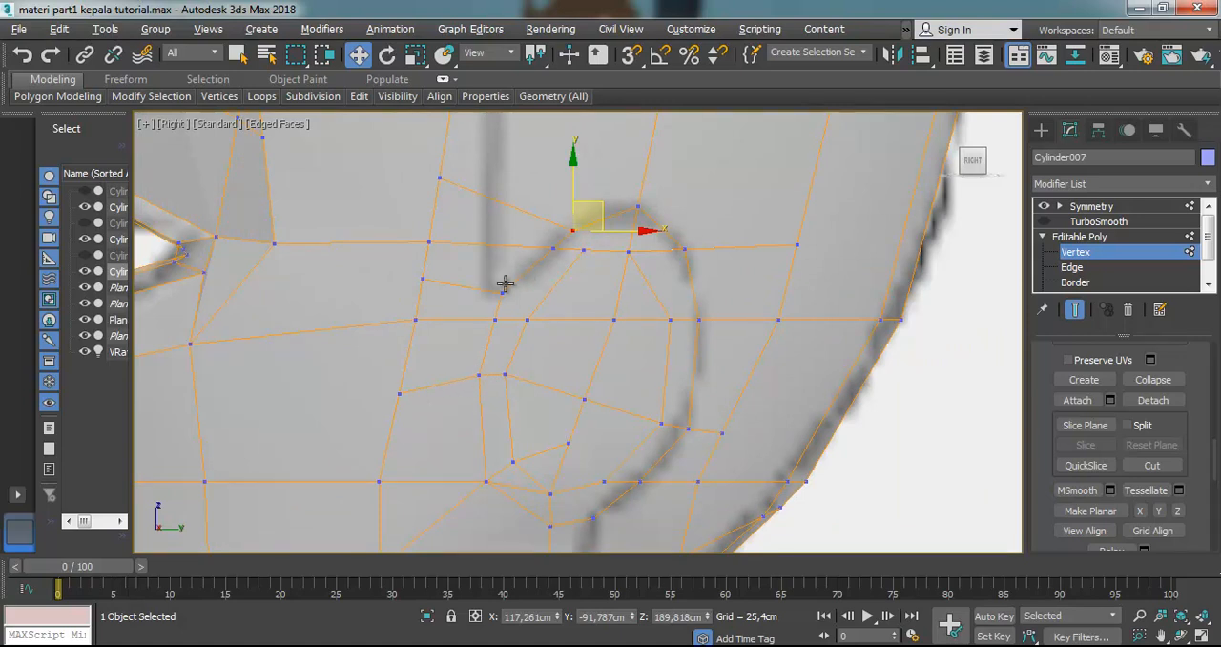
{"action": "left_click_drag", "start_coordinate": [589, 202], "coordinate": [572, 236]}
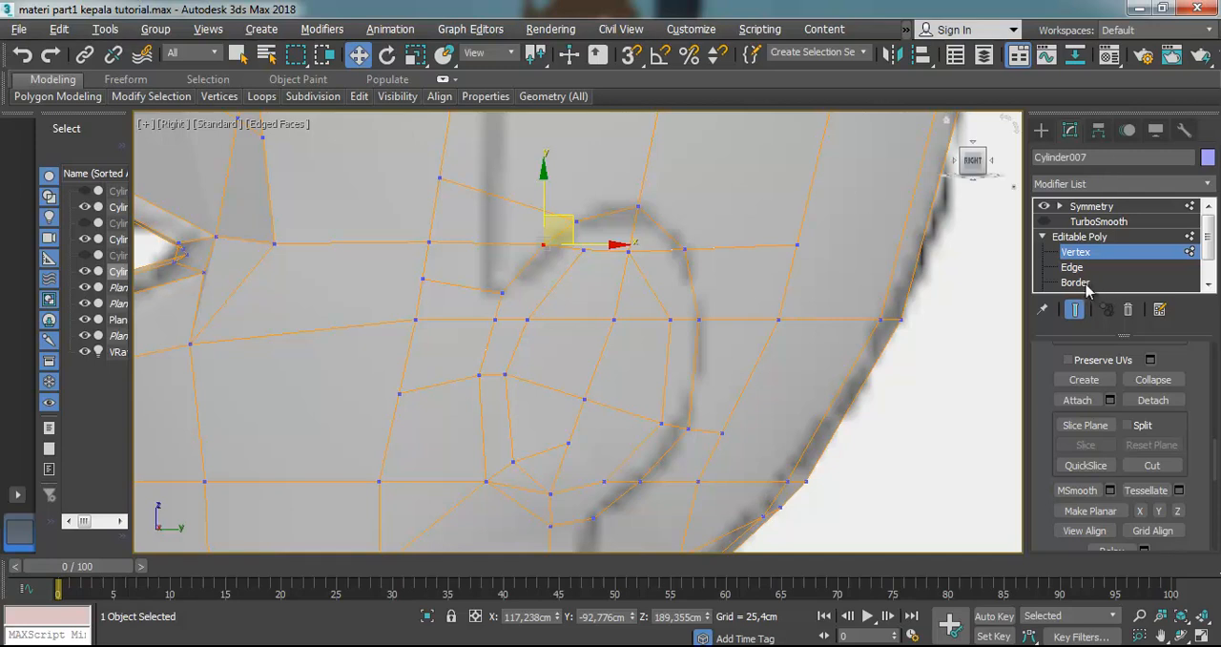
Select the closed ring of polygons between the ear outline and its inner loop
{"action": "left_click", "coordinate": [1208, 284]}
{"action": "left_click", "coordinate": [1208, 285]}
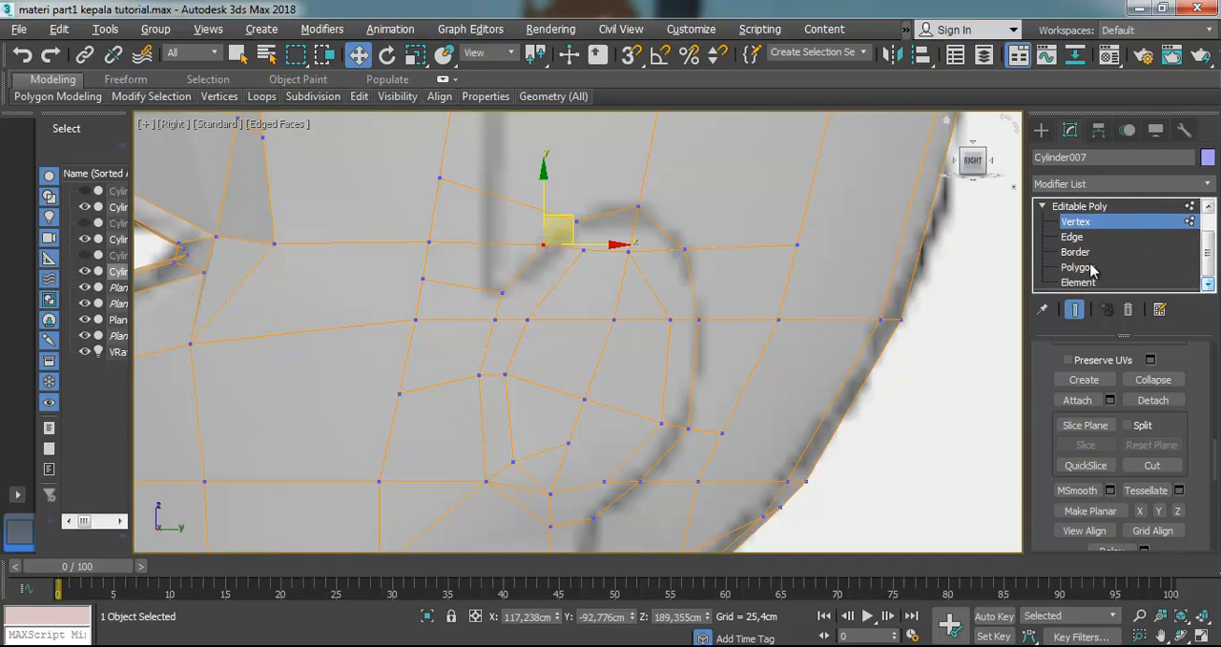
{"action": "left_click", "coordinate": [1090, 266]}
{"action": "left_click", "coordinate": [507, 343]}
{"action": "left_click", "coordinate": [538, 279], "text": "ctrl"}
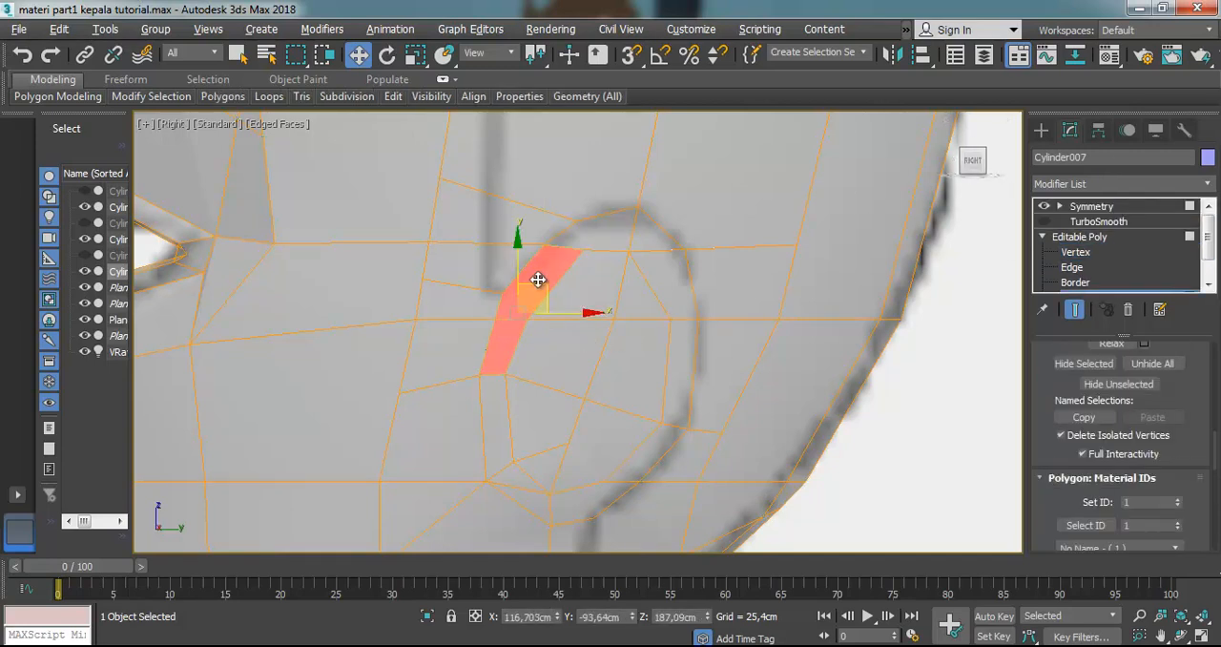
{"action": "left_click", "coordinate": [1078, 250]}
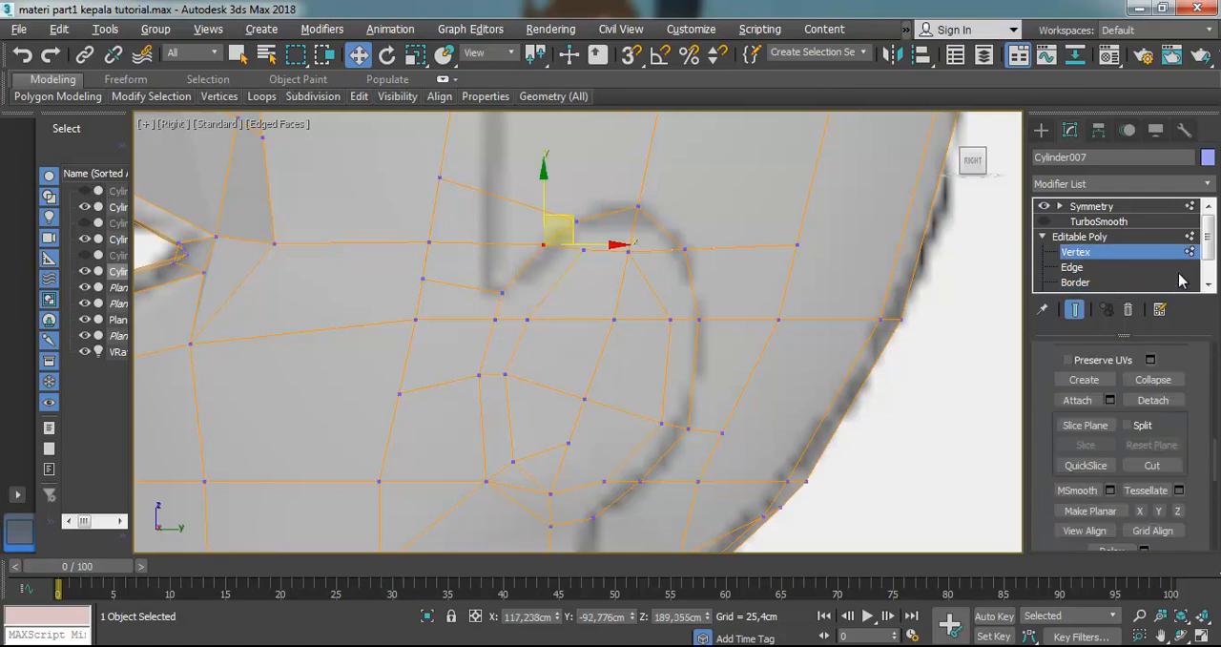
{"action": "left_click_drag", "start_coordinate": [1211, 250], "coordinate": [1215, 274]}
{"action": "left_click", "coordinate": [1093, 270]}
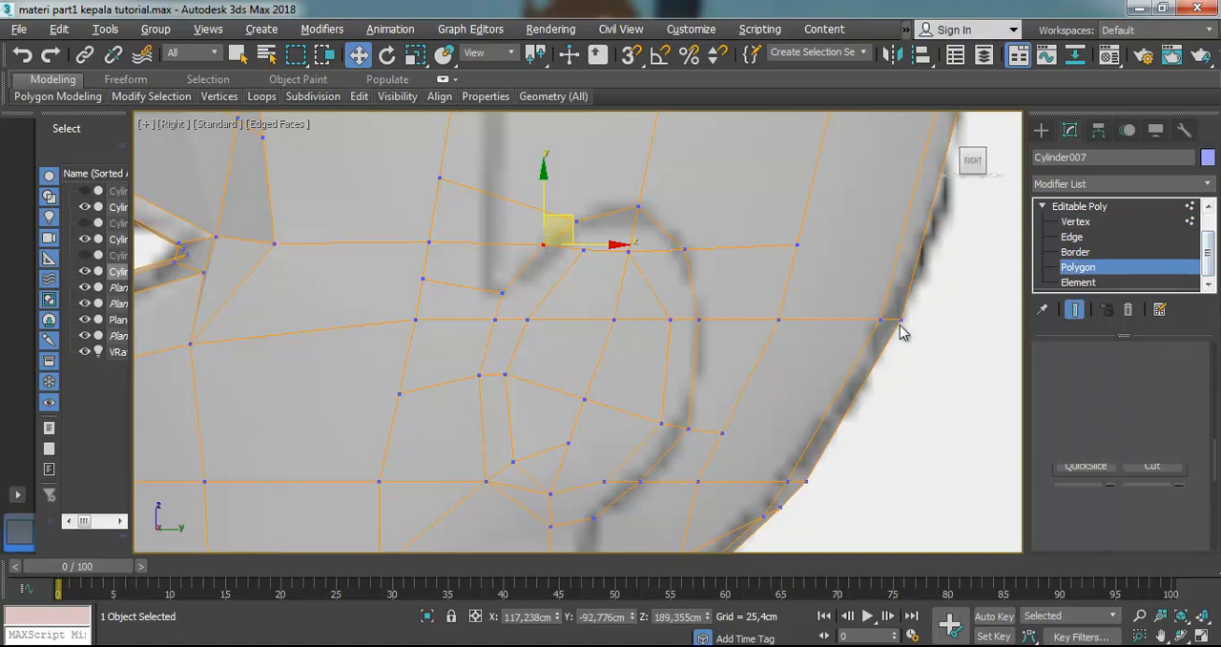
{"action": "left_click", "coordinate": [627, 241], "text": "ctrl"}
{"action": "left_click", "coordinate": [675, 284], "text": "ctrl"}
{"action": "left_click", "coordinate": [652, 232], "text": "ctrl"}
{"action": "left_click", "coordinate": [690, 343], "text": "ctrl"}
{"action": "left_click", "coordinate": [668, 449], "text": "ctrl"}
{"action": "left_click", "coordinate": [599, 498], "text": "ctrl"}
{"action": "left_click", "coordinate": [519, 487], "text": "ctrl"}
{"action": "left_click", "coordinate": [505, 428], "text": "ctrl"}
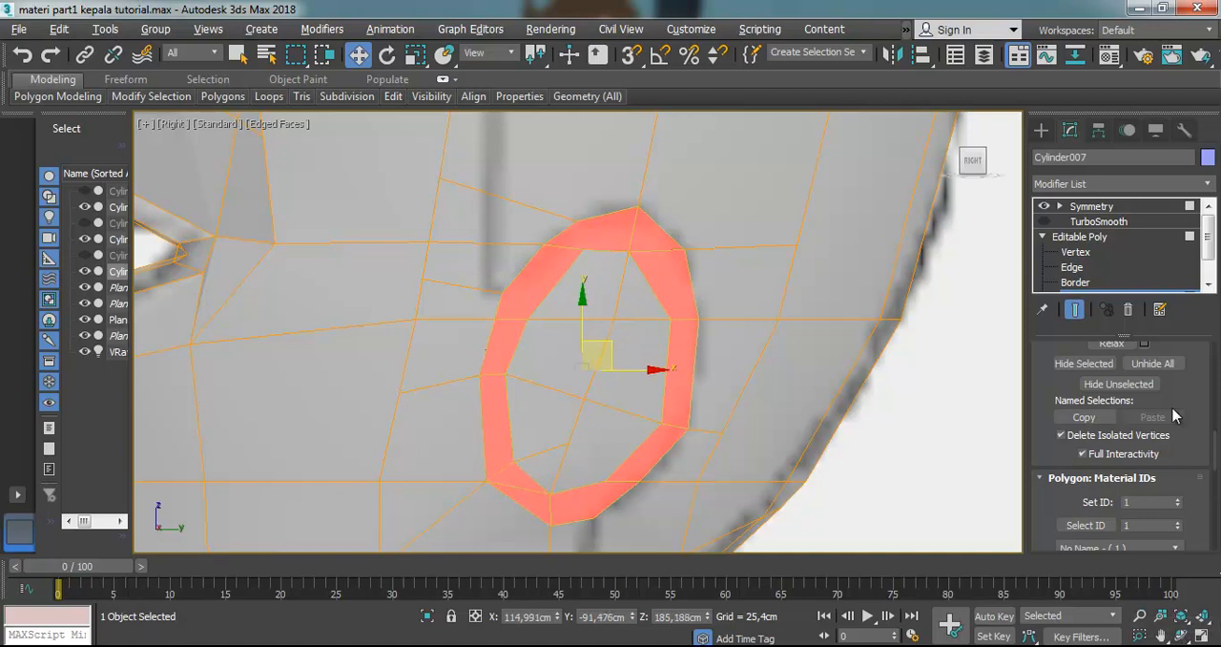
Bevel the selected ring of ear polygons outward from the side of the head
{"action": "scroll", "coordinate": [1078, 420], "scroll_direction": "up", "scroll_amount": 10}
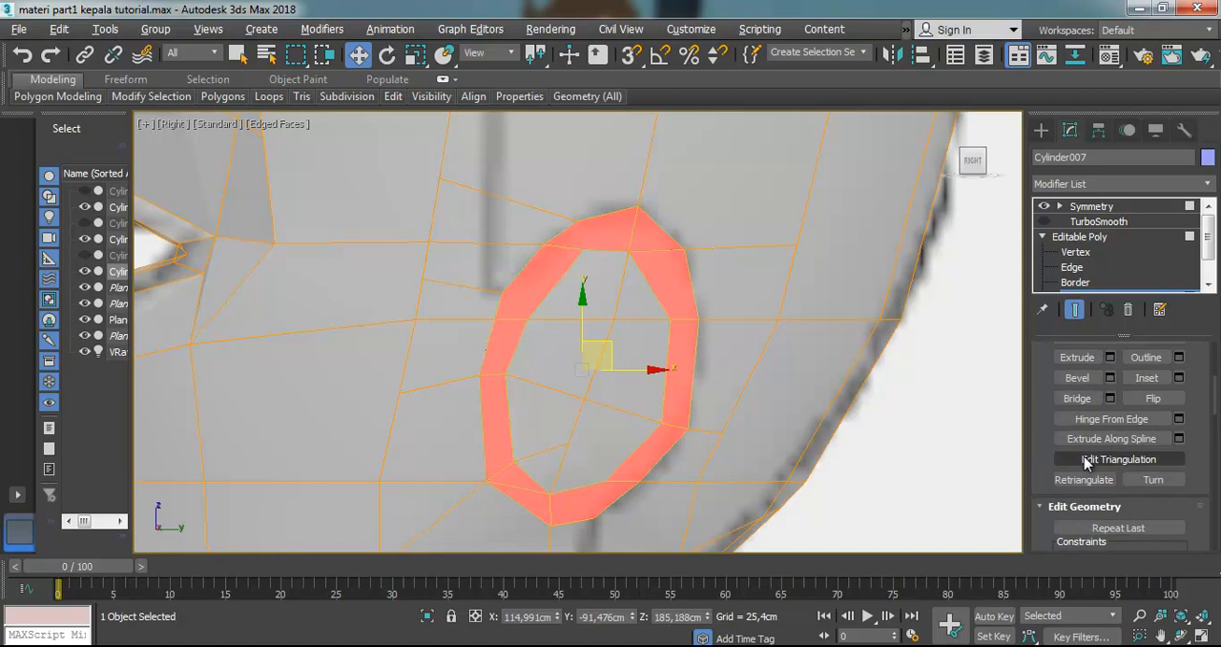
{"action": "left_click", "coordinate": [1078, 384]}
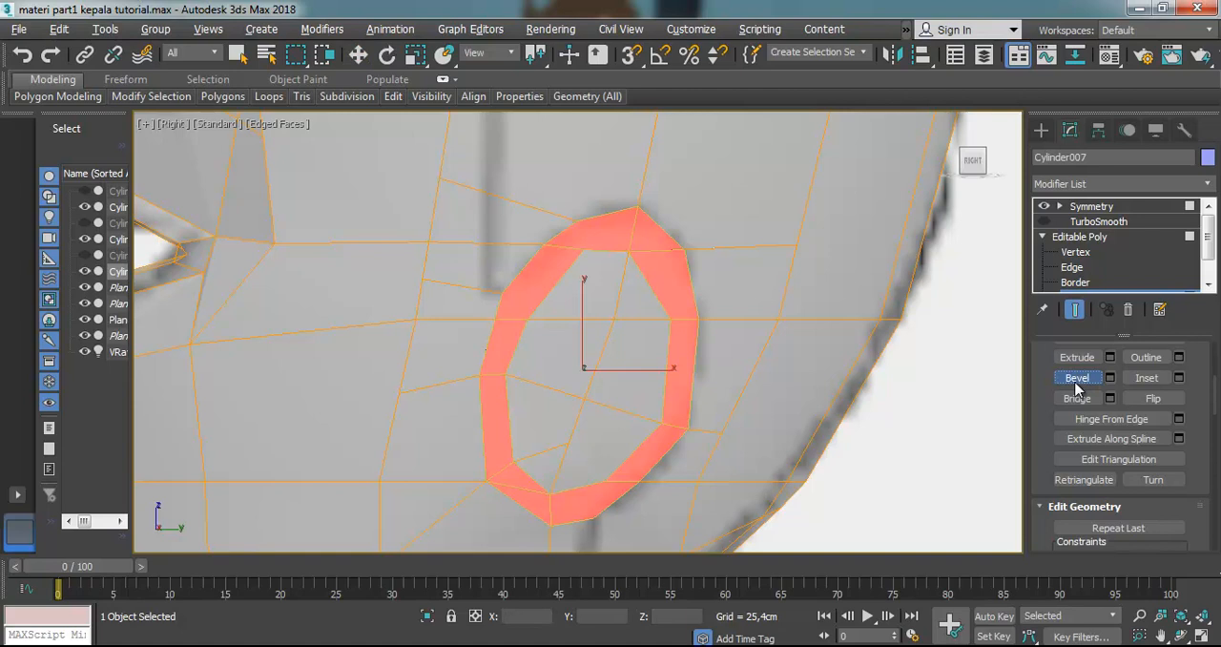
{"action": "left_click", "coordinate": [1180, 636]}
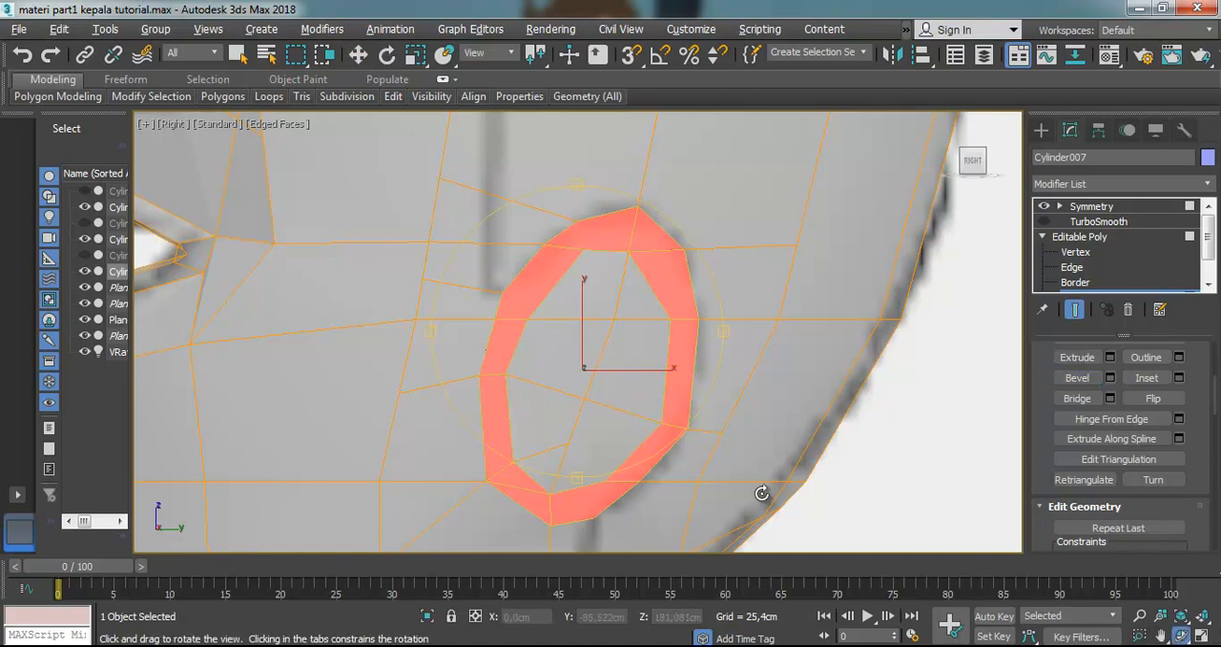
{"action": "mouse_move", "coordinate": [608, 381]}
{"action": "left_mouse_down"}
{"action": "mouse_move", "coordinate": [643, 417]}
{"action": "mouse_move", "coordinate": [594, 395]}
{"action": "mouse_move", "coordinate": [588, 369]}
{"action": "mouse_move", "coordinate": [603, 378]}
{"action": "left_mouse_up"}
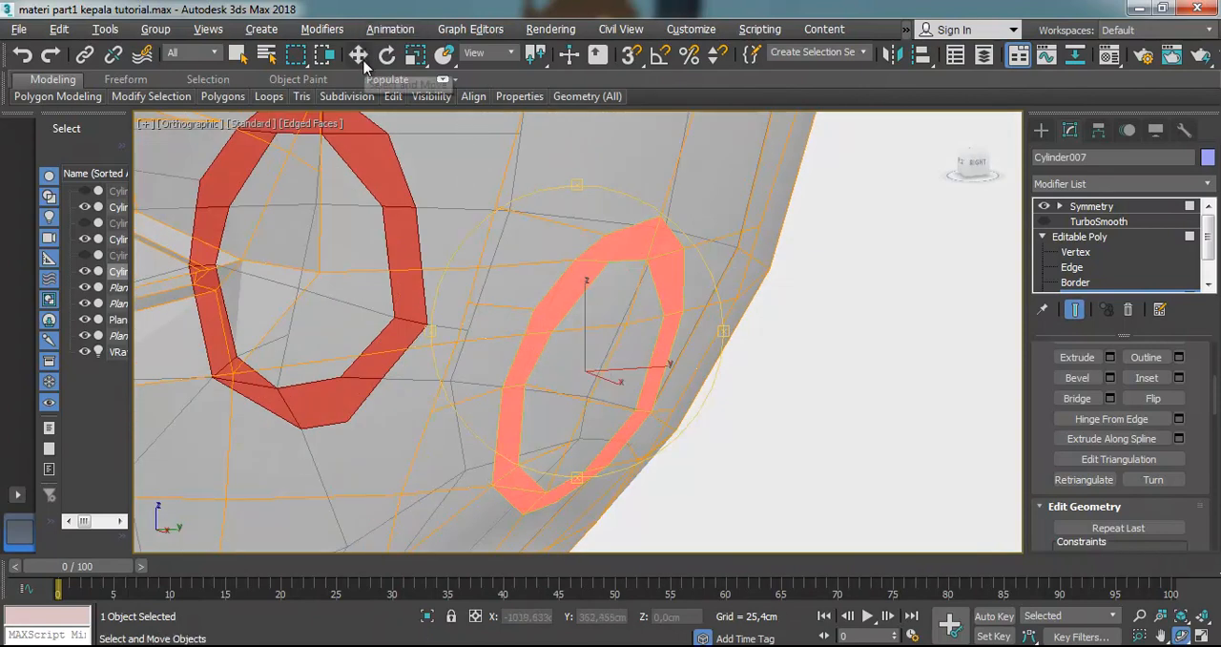
{"action": "key", "text": "w"}
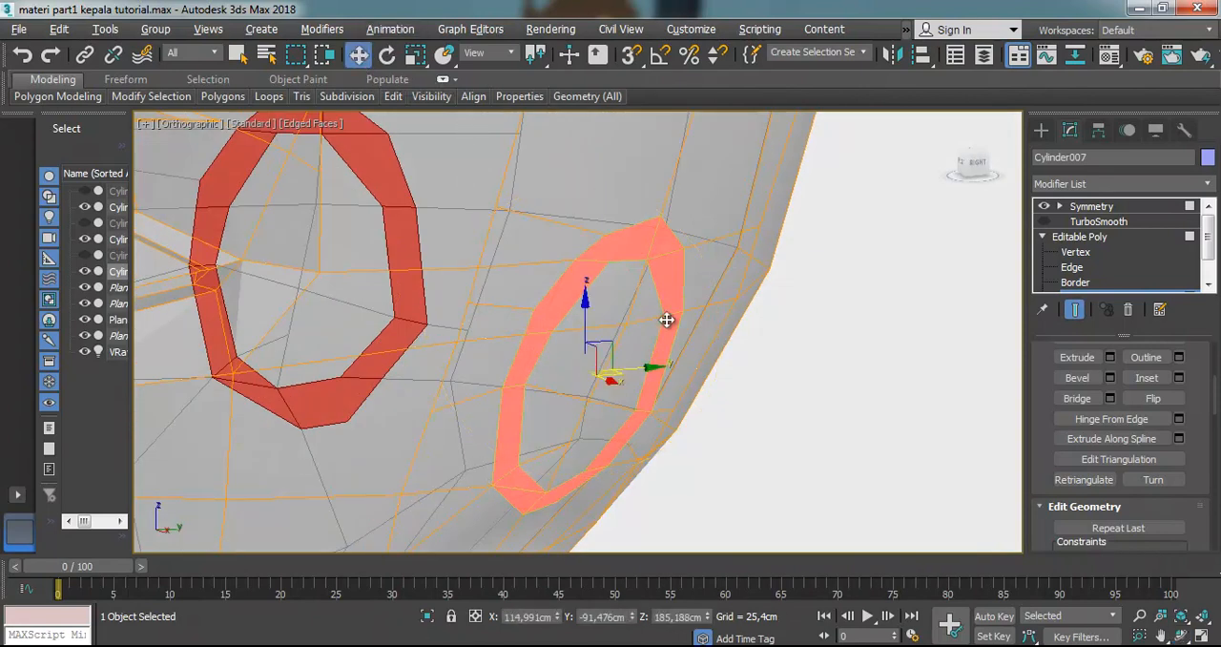
{"action": "left_click", "coordinate": [1076, 377]}
{"action": "left_click_drag", "start_coordinate": [681, 341], "coordinate": [615, 210]}
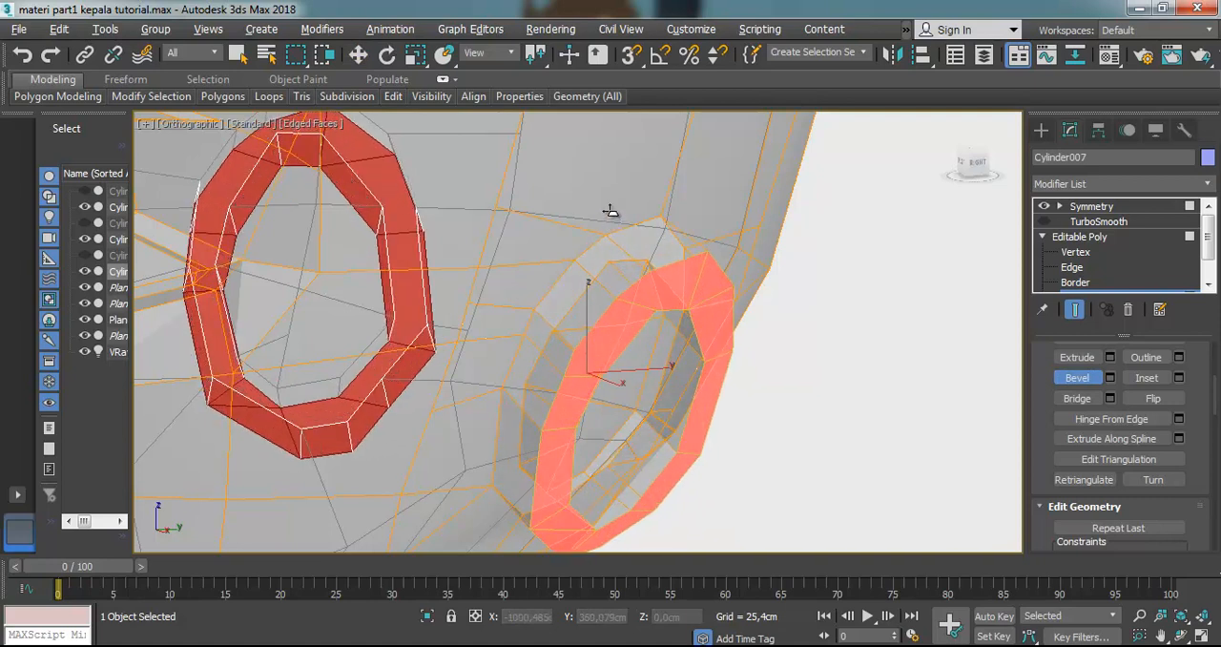
{"action": "left_click", "coordinate": [614, 216]}
Rotate the beveled ear ring about -5.5 degrees around its vertical axis in the Left view
{"action": "left_click", "coordinate": [388, 55]}
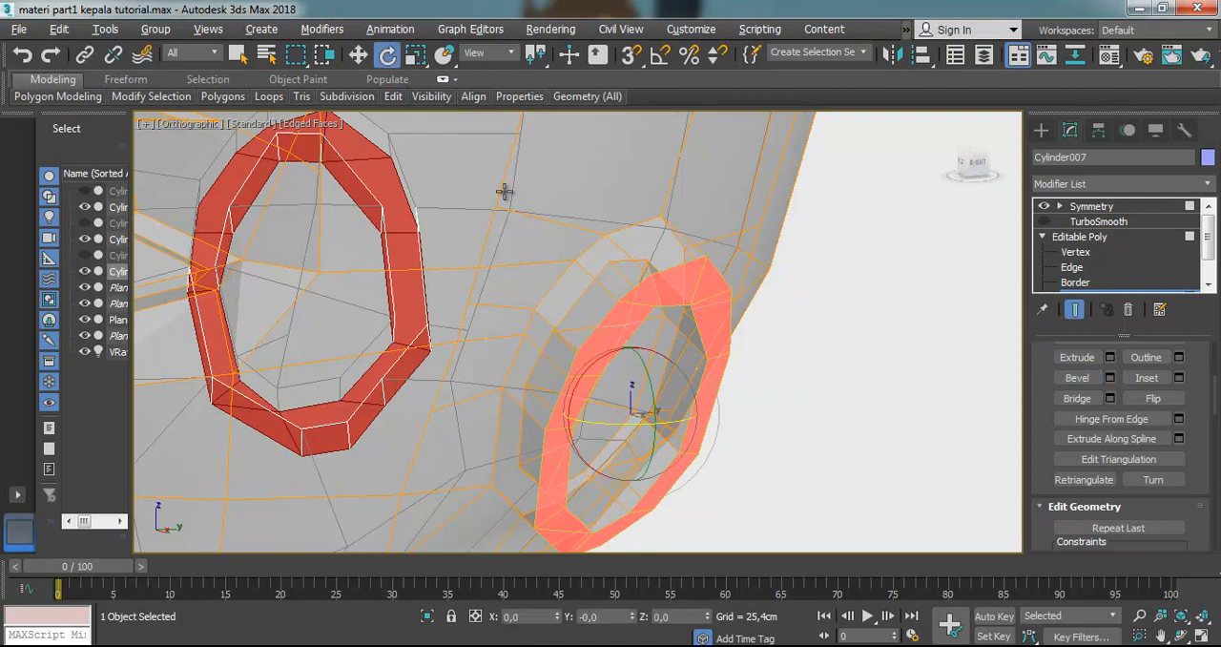
{"action": "mouse_move", "coordinate": [627, 443]}
{"action": "left_mouse_down"}
{"action": "mouse_move", "coordinate": [613, 454]}
{"action": "mouse_move", "coordinate": [592, 417]}
{"action": "left_mouse_up"}
{"action": "key", "text": "ctrl+z"}
{"action": "key", "text": "l"}
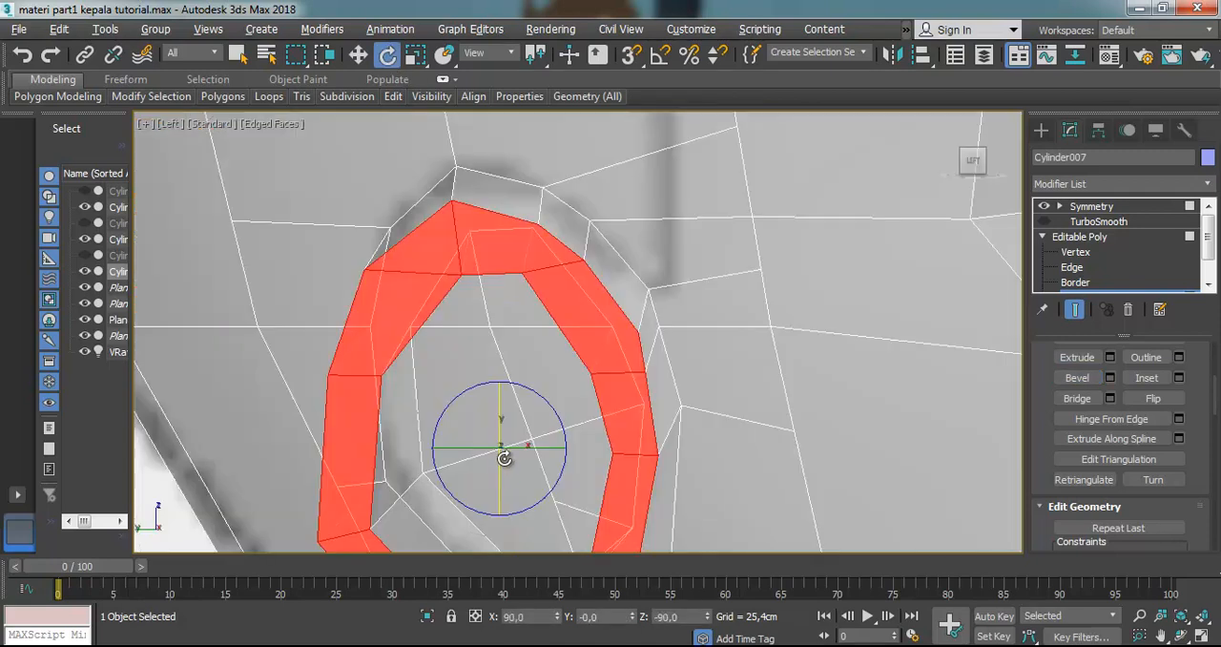
{"action": "left_click_drag", "start_coordinate": [519, 449], "coordinate": [506, 452]}
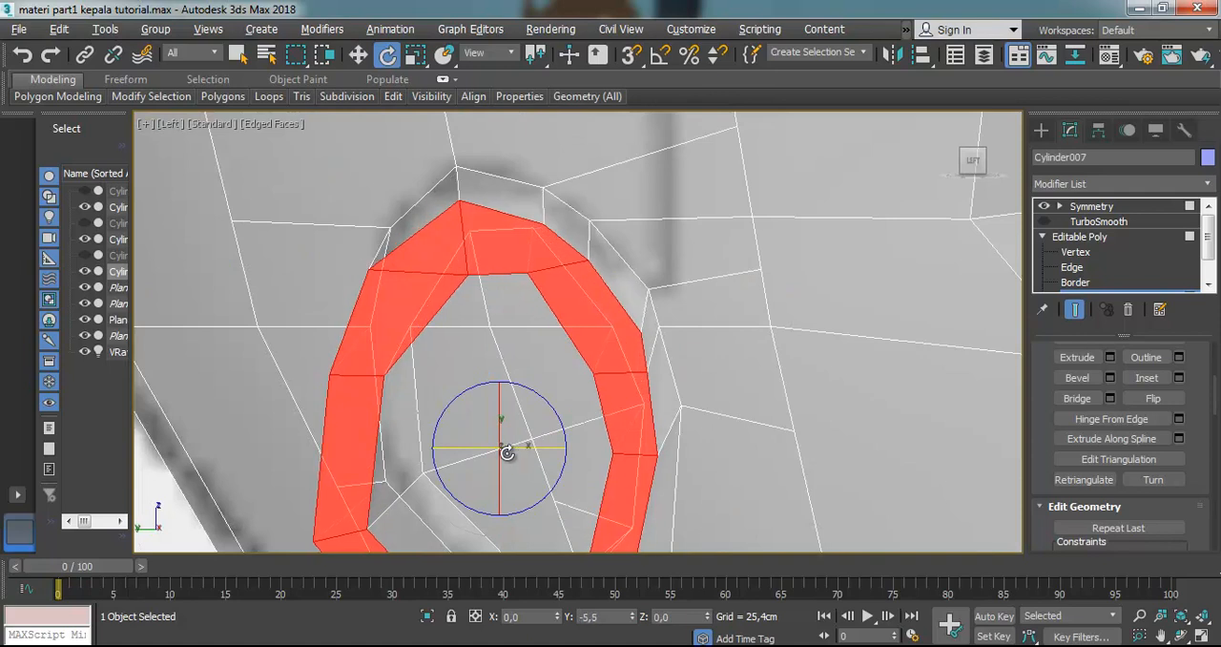
Rotate the beveled ear ring about 12.85 degrees around Z in the Top view and check its angle against the head
{"action": "key", "text": "t"}
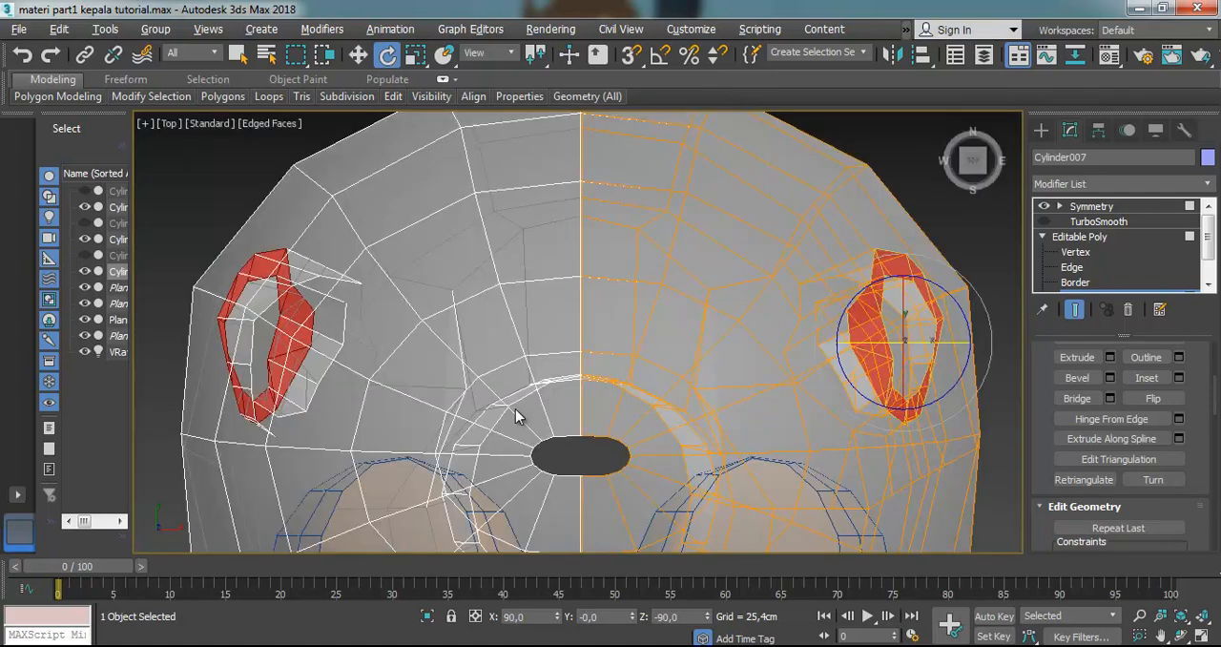
{"action": "scroll", "coordinate": [553, 399], "scroll_direction": "down", "scroll_amount": 2}
{"action": "scroll", "coordinate": [792, 372], "scroll_direction": "up", "scroll_amount": 5}
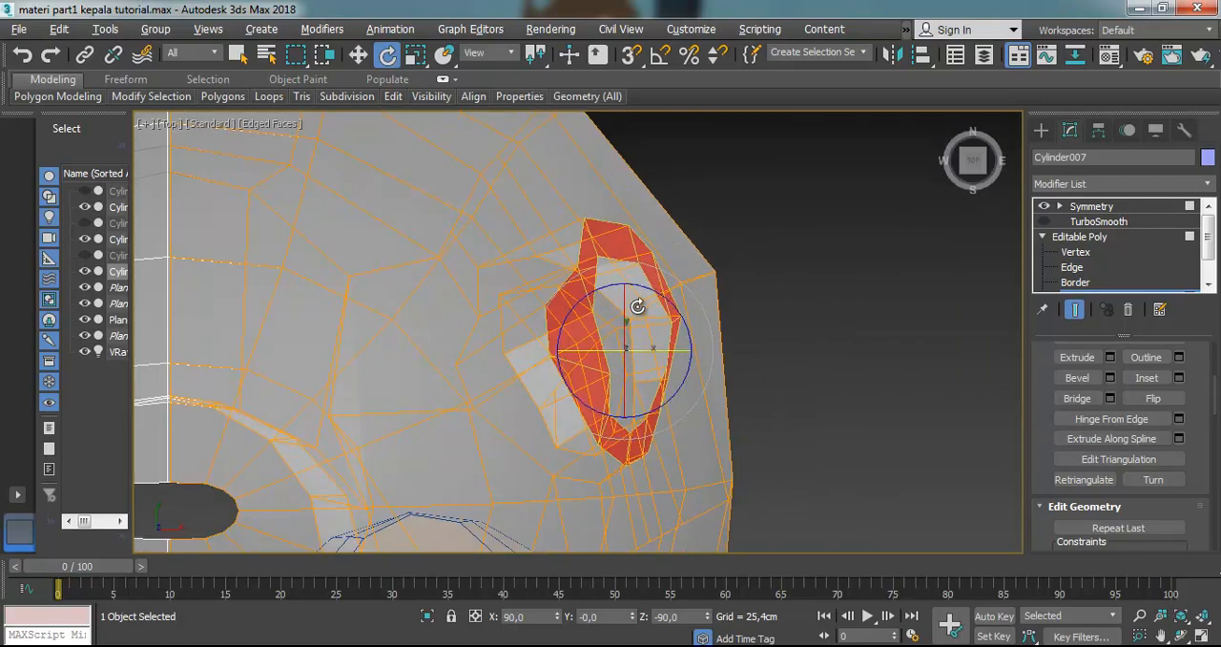
{"action": "mouse_move", "coordinate": [655, 286]}
{"action": "left_mouse_down"}
{"action": "mouse_move", "coordinate": [644, 278]}
{"action": "mouse_move", "coordinate": [658, 286]}
{"action": "left_mouse_up"}
{"action": "scroll", "coordinate": [668, 338], "scroll_direction": "down", "scroll_amount": 5}
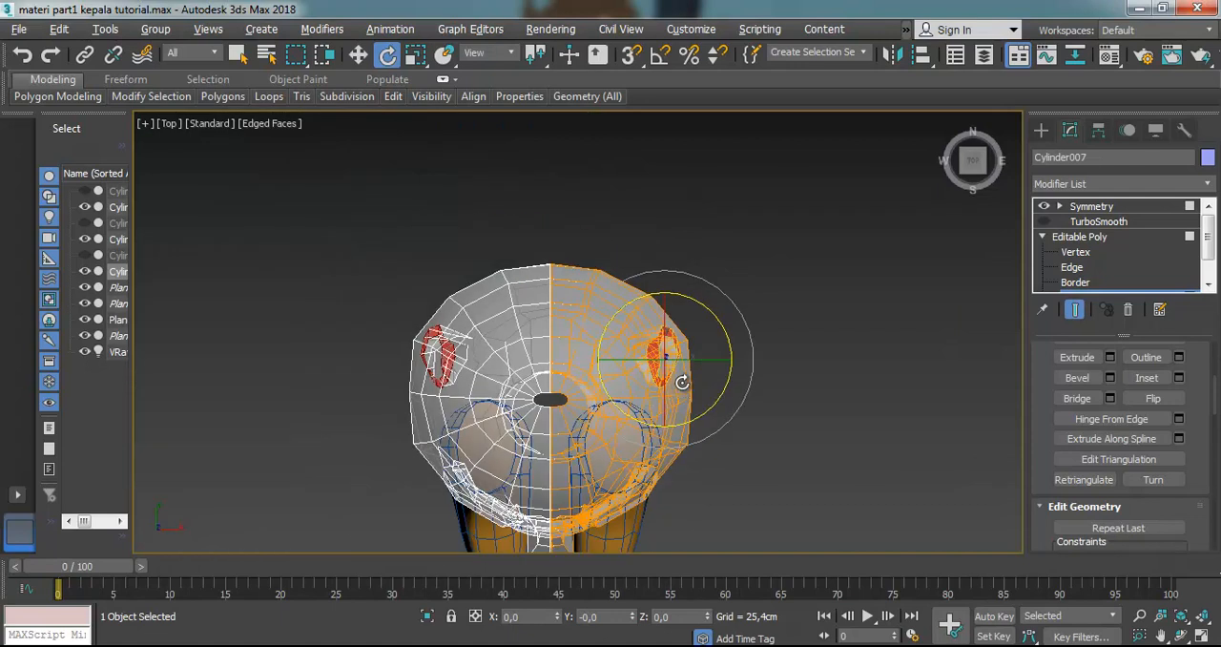
{"action": "scroll", "coordinate": [703, 437], "scroll_direction": "up", "scroll_amount": 1}
{"action": "scroll", "coordinate": [702, 477], "scroll_direction": "down", "scroll_amount": 3}
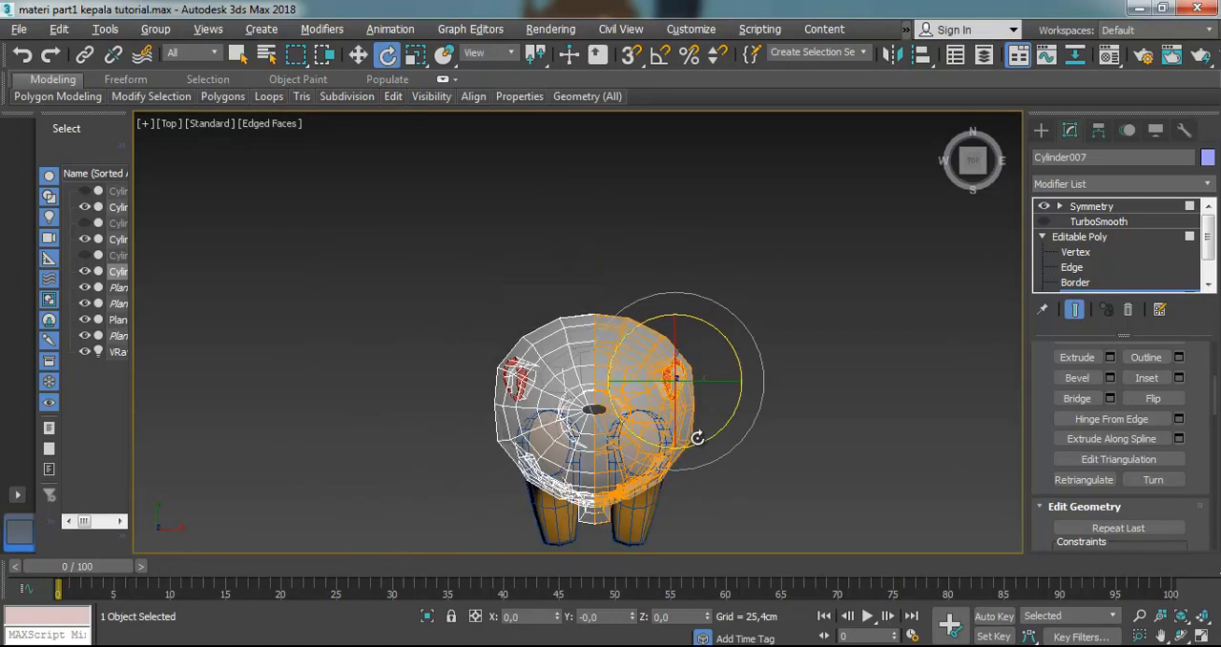
{"action": "scroll", "coordinate": [706, 477], "scroll_direction": "up", "scroll_amount": 5}
{"action": "scroll", "coordinate": [769, 344], "scroll_direction": "up", "scroll_amount": 4}
{"action": "mouse_move", "coordinate": [700, 271]}
{"action": "left_mouse_down"}
{"action": "mouse_move", "coordinate": [695, 290]}
{"action": "mouse_move", "coordinate": [702, 260]}
{"action": "left_mouse_up"}
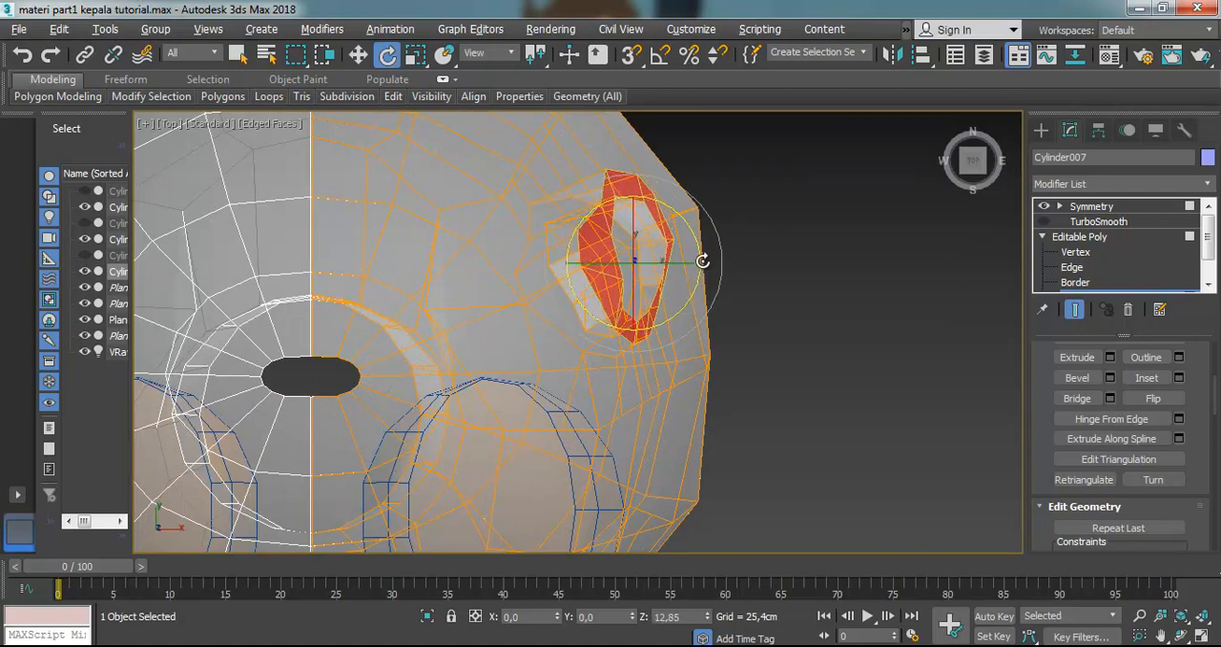
{"action": "left_click", "coordinate": [1181, 635]}
{"action": "left_click_drag", "start_coordinate": [652, 394], "coordinate": [606, 317]}
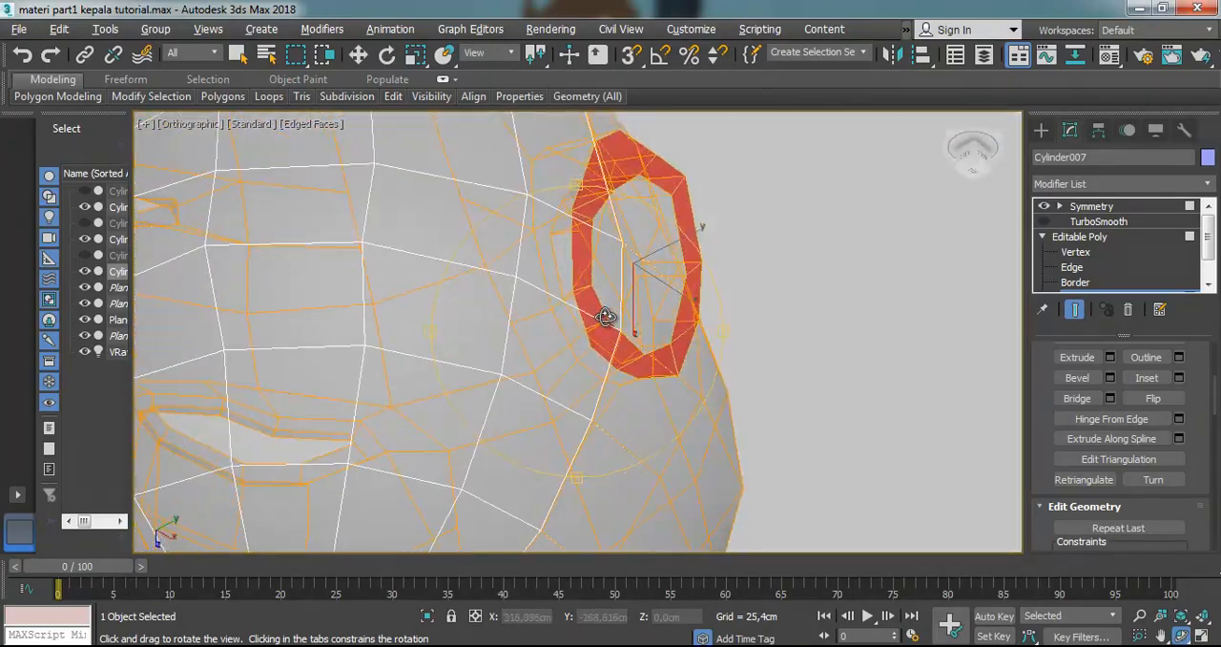
Check the ear ring against the head from above and rotate it about -5.5 degrees around Z in the Perspective view
{"action": "scroll", "coordinate": [607, 317], "scroll_direction": "down", "scroll_amount": 5}
{"action": "key", "text": "t"}
{"action": "scroll", "coordinate": [674, 400], "scroll_direction": "up", "scroll_amount": 12}
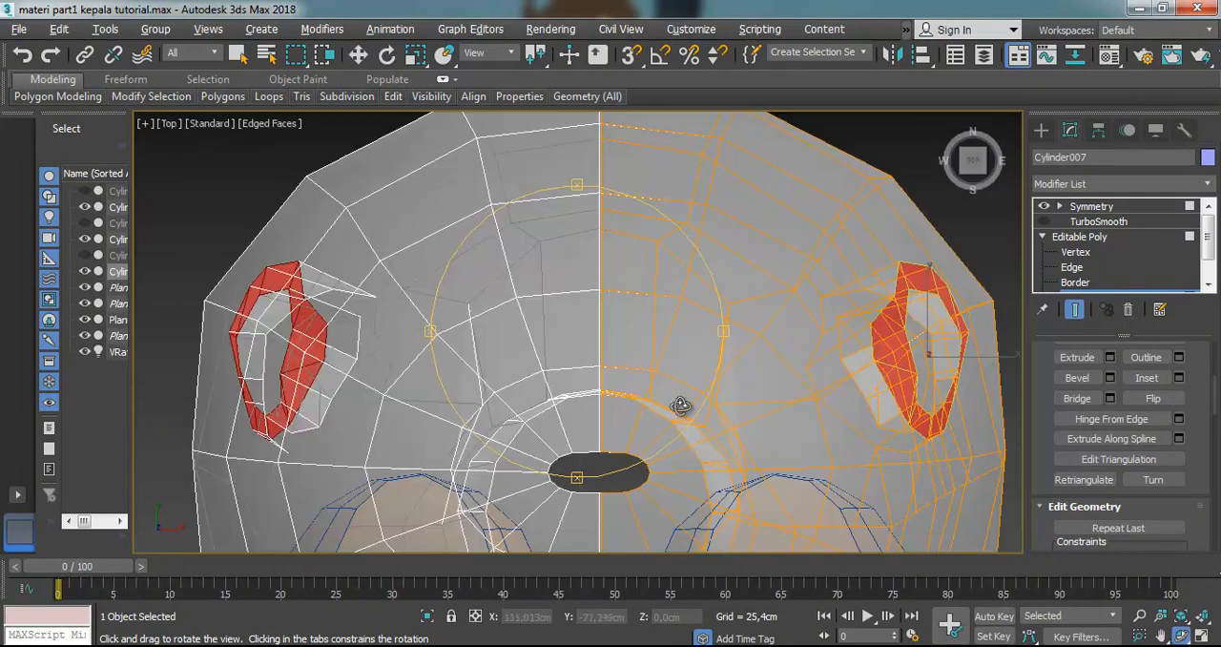
{"action": "scroll", "coordinate": [662, 408], "scroll_direction": "down", "scroll_amount": 5}
{"action": "key", "text": "p"}
{"action": "left_click_drag", "start_coordinate": [613, 384], "coordinate": [711, 410]}
{"action": "left_click", "coordinate": [386, 55]}
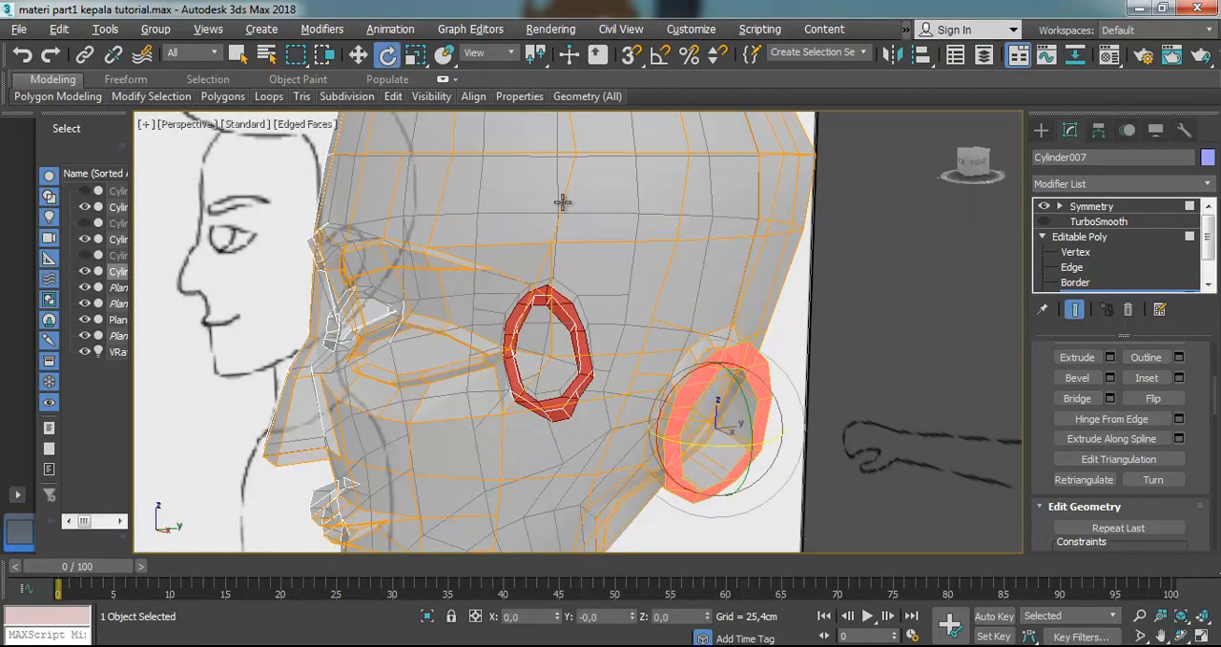
{"action": "scroll", "coordinate": [720, 446], "scroll_direction": "up", "scroll_amount": 3}
{"action": "left_click_drag", "start_coordinate": [711, 433], "coordinate": [704, 429]}
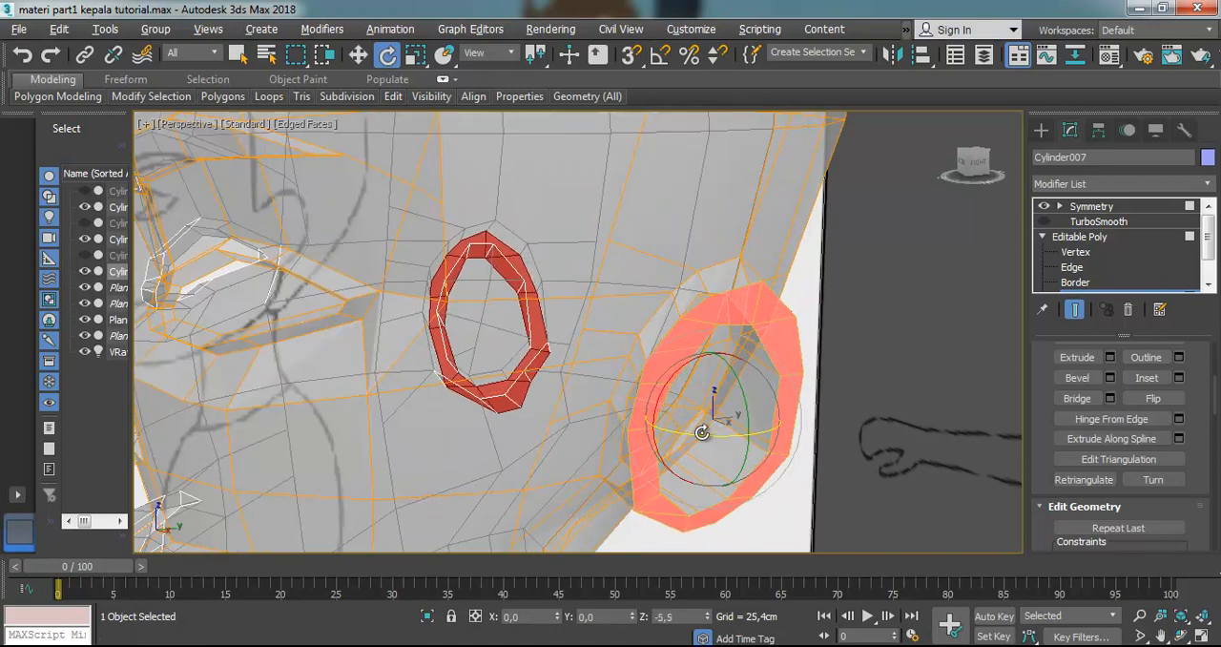
Bevel the ear ring outward a second time and adjust the new ring's position and rotation around its vertical axis
{"action": "left_click", "coordinate": [1075, 380]}
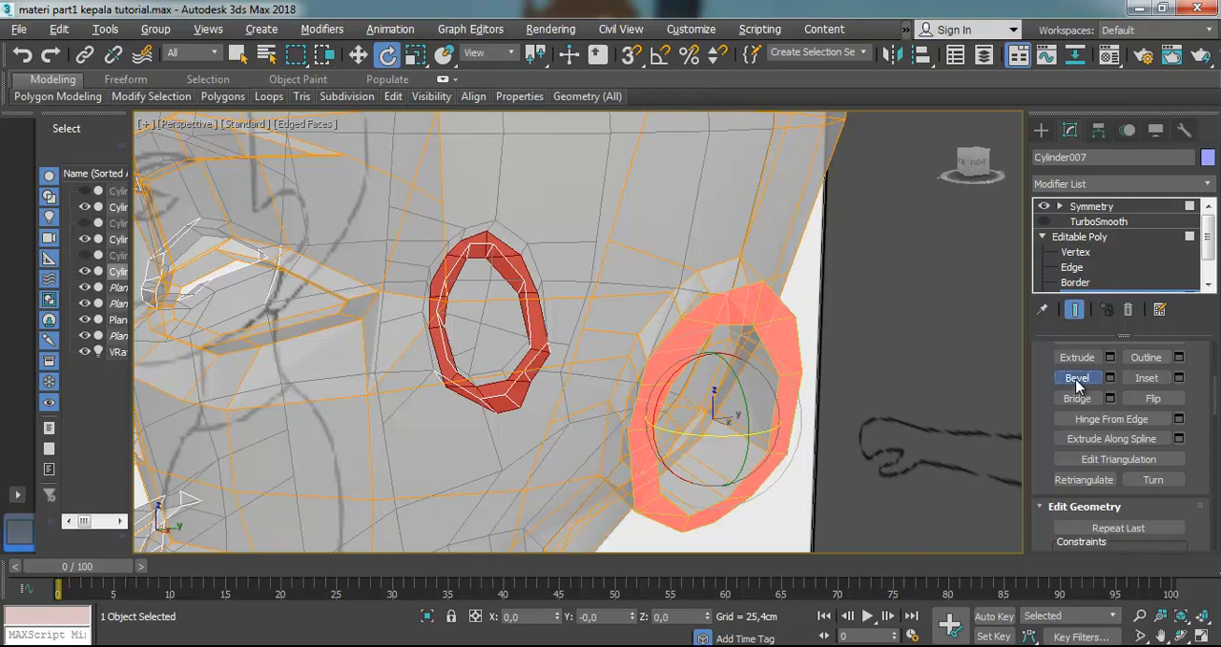
{"action": "mouse_move", "coordinate": [784, 342]}
{"action": "left_mouse_down"}
{"action": "mouse_move", "coordinate": [790, 327]}
{"action": "mouse_move", "coordinate": [797, 339]}
{"action": "left_mouse_up"}
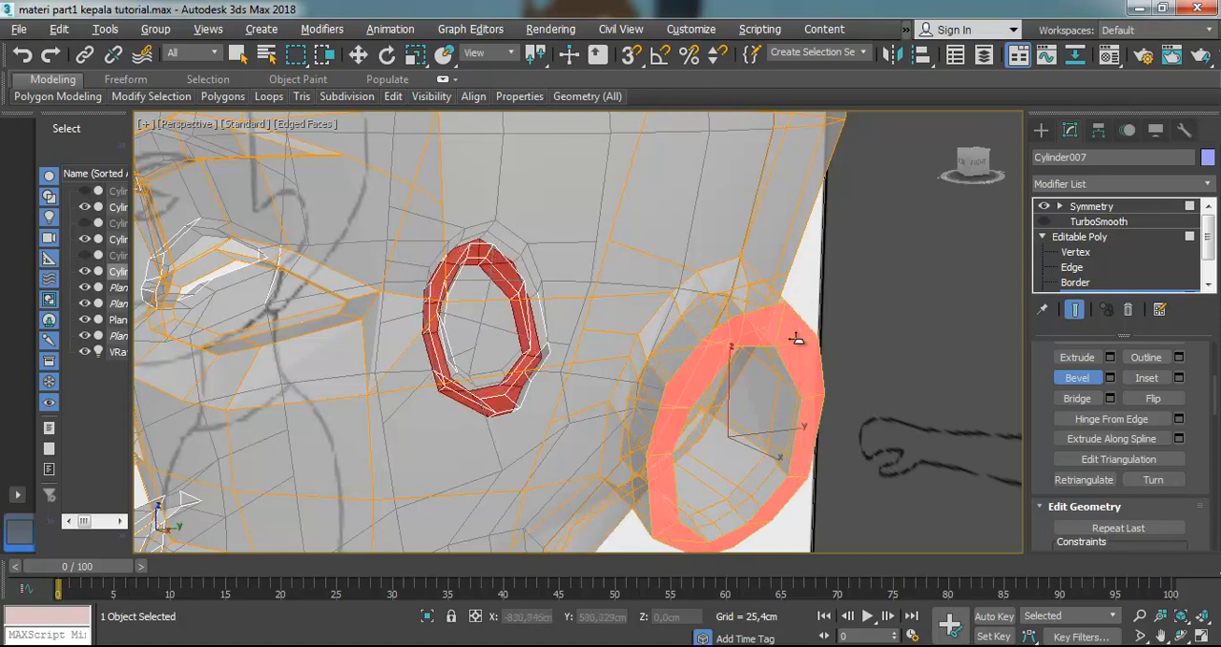
{"action": "left_click", "coordinate": [358, 55]}
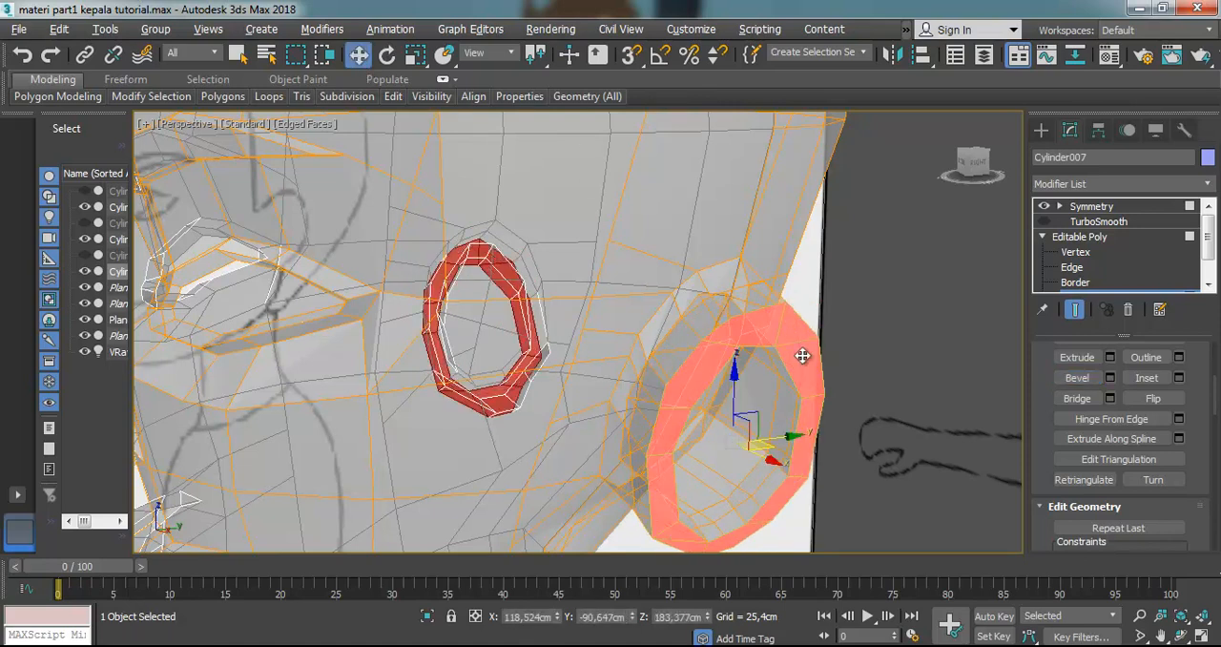
{"action": "left_click_drag", "start_coordinate": [767, 448], "coordinate": [764, 446]}
{"action": "left_click", "coordinate": [387, 54]}
{"action": "left_click_drag", "start_coordinate": [750, 456], "coordinate": [720, 464]}
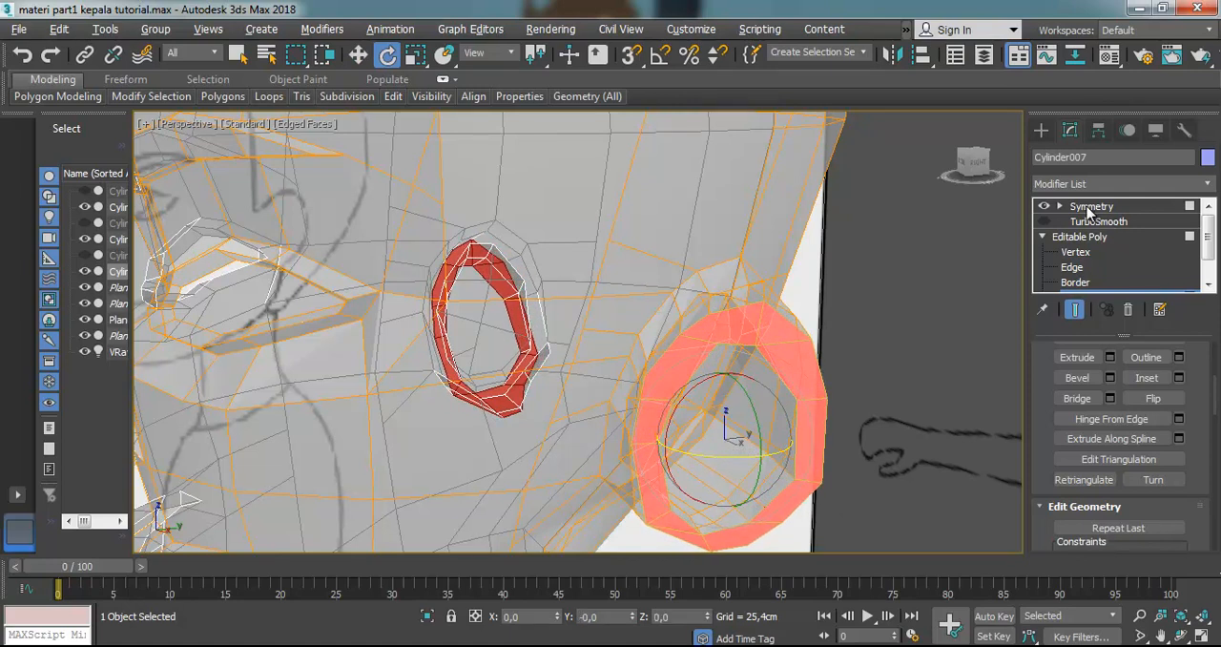
Turn off the see-through display of the head and clear the polygon selection to check the ear's shape
{"action": "key", "text": "alt+x"}
{"action": "left_click", "coordinate": [874, 322]}
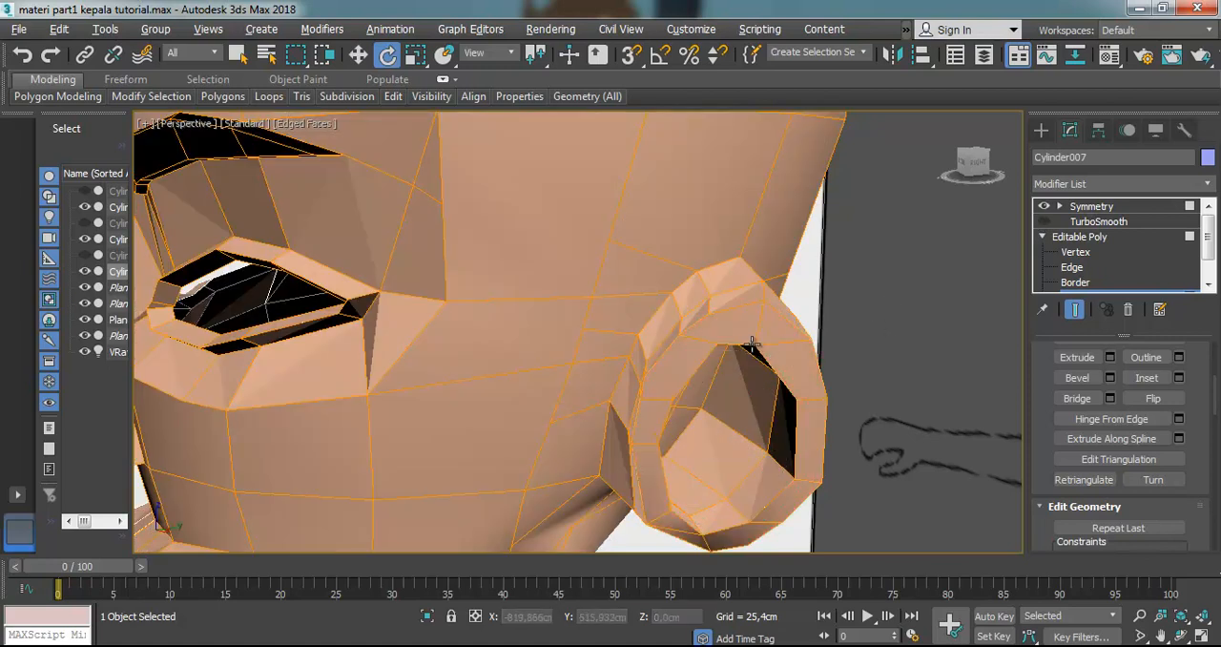
{"action": "scroll", "coordinate": [787, 396], "scroll_direction": "down", "scroll_amount": 4}
{"action": "scroll", "coordinate": [777, 394], "scroll_direction": "up", "scroll_amount": 5}
{"action": "scroll", "coordinate": [776, 312], "scroll_direction": "down", "scroll_amount": 5}
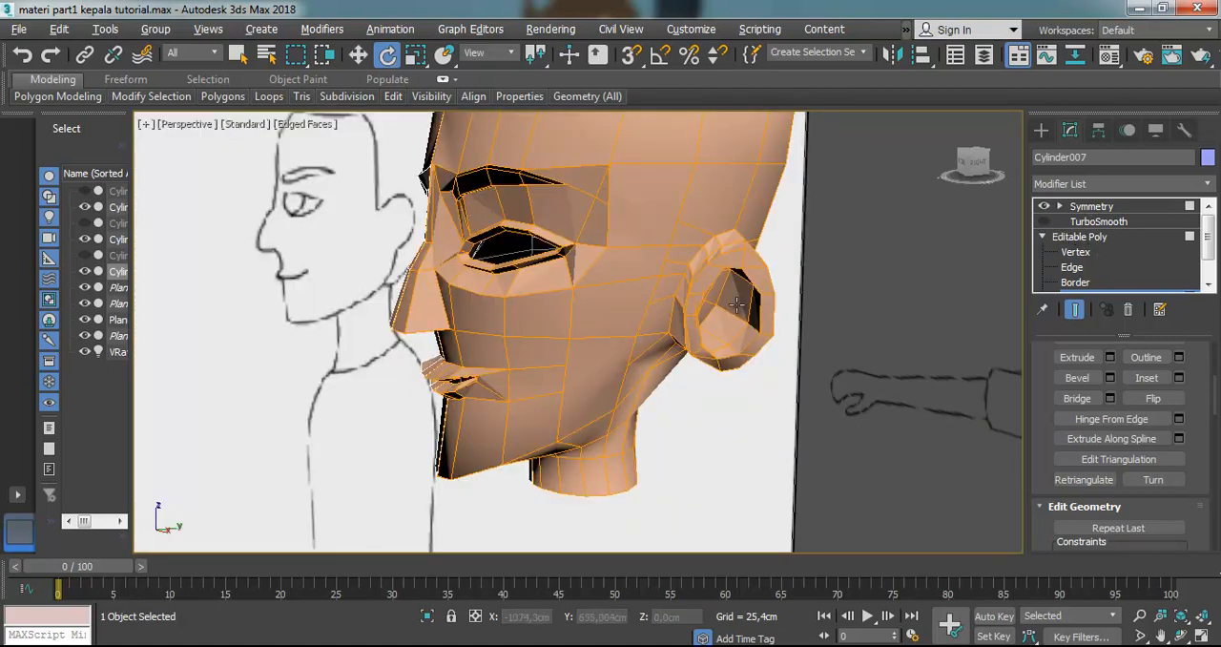
{"action": "scroll", "coordinate": [736, 304], "scroll_direction": "up", "scroll_amount": 2}
Turn TurboSmooth back on, leave polygon editing and deselect the head to inspect the smoothed ear
{"action": "left_click", "coordinate": [1044, 221]}
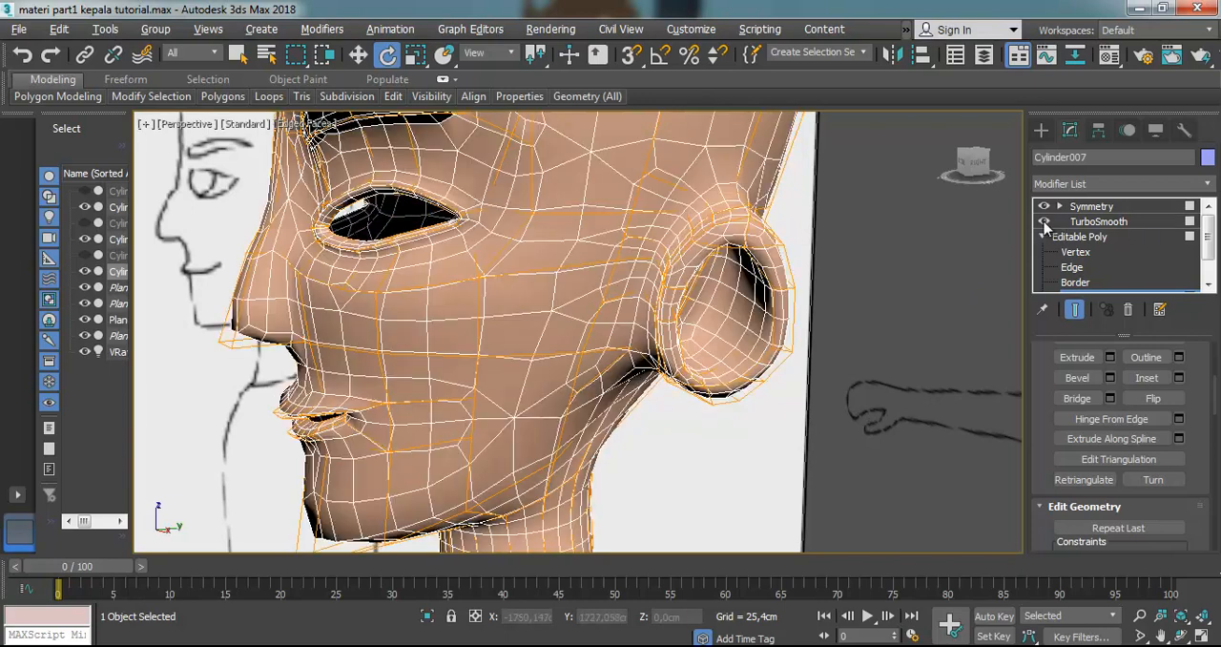
{"action": "left_click", "coordinate": [1091, 206]}
{"action": "left_click", "coordinate": [850, 309]}
{"action": "scroll", "coordinate": [849, 308], "scroll_direction": "down", "scroll_amount": 5}
{"action": "scroll", "coordinate": [778, 248], "scroll_direction": "up", "scroll_amount": 5}
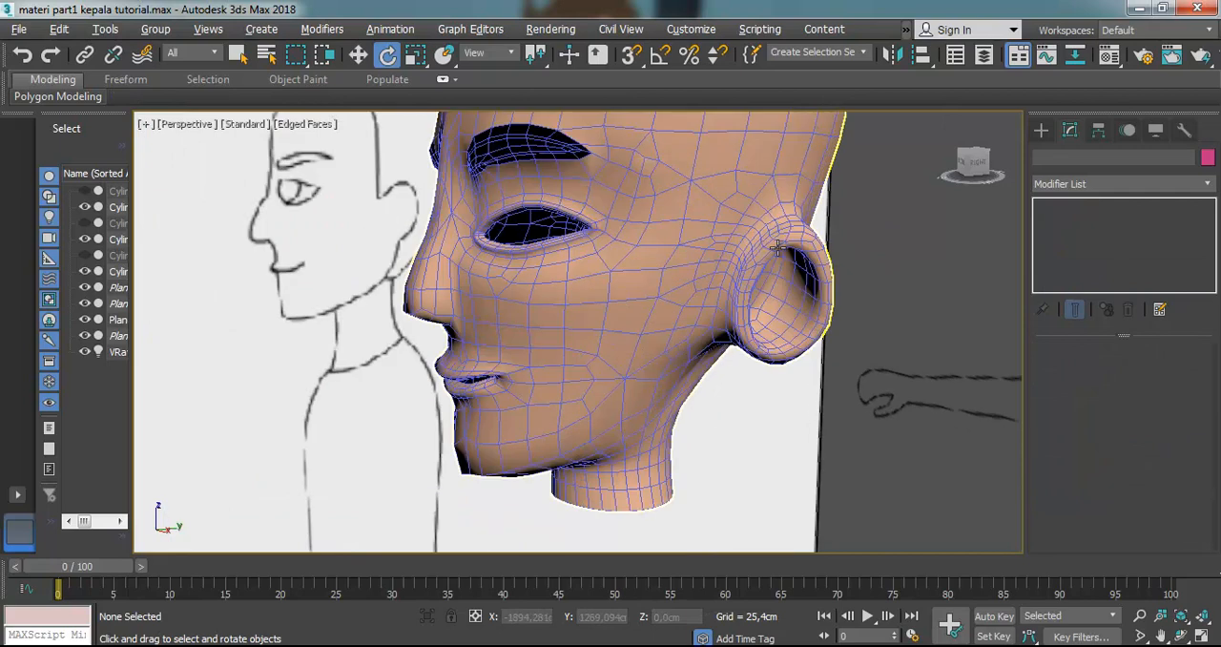
Select the vertices along the ear's front rim and move them forward toward the face
{"action": "left_click", "coordinate": [796, 232]}
{"action": "scroll", "coordinate": [792, 310], "scroll_direction": "up", "scroll_amount": 2}
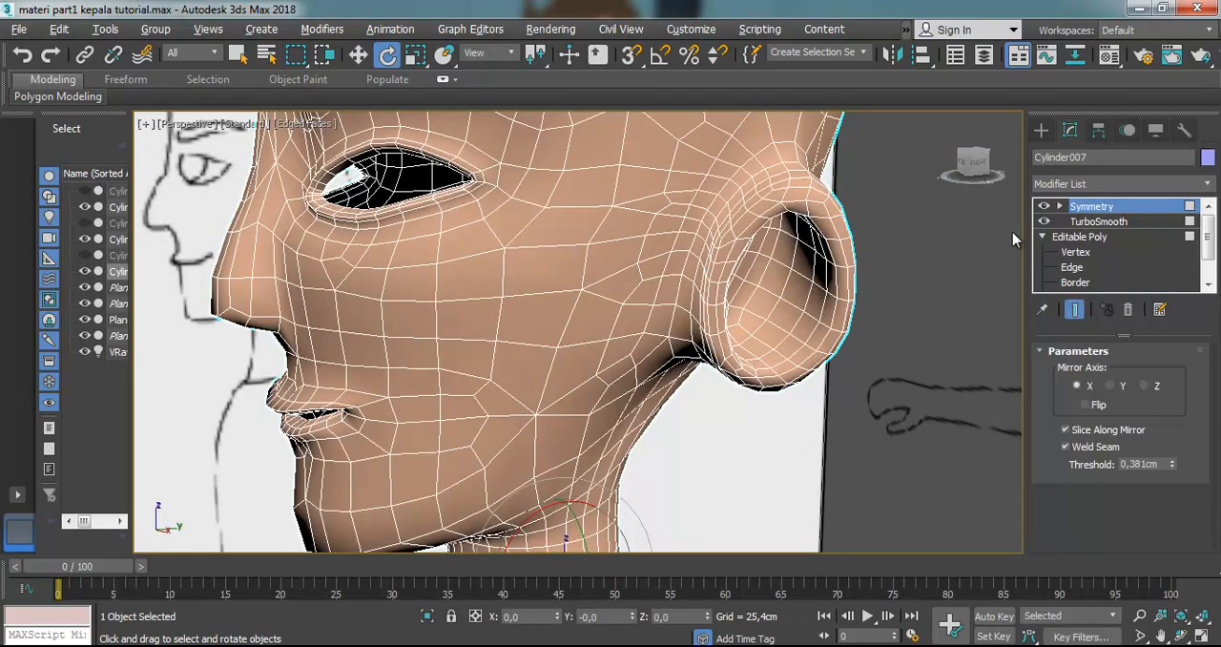
{"action": "left_click", "coordinate": [1075, 252]}
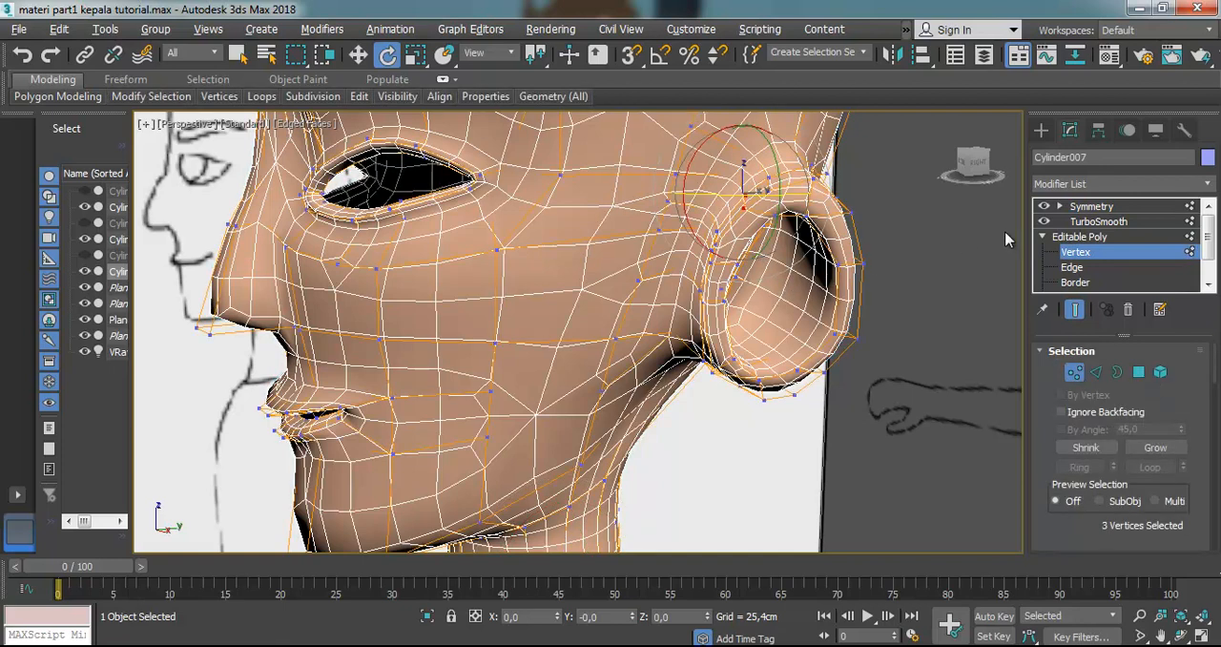
{"action": "scroll", "coordinate": [763, 286], "scroll_direction": "up", "scroll_amount": 2}
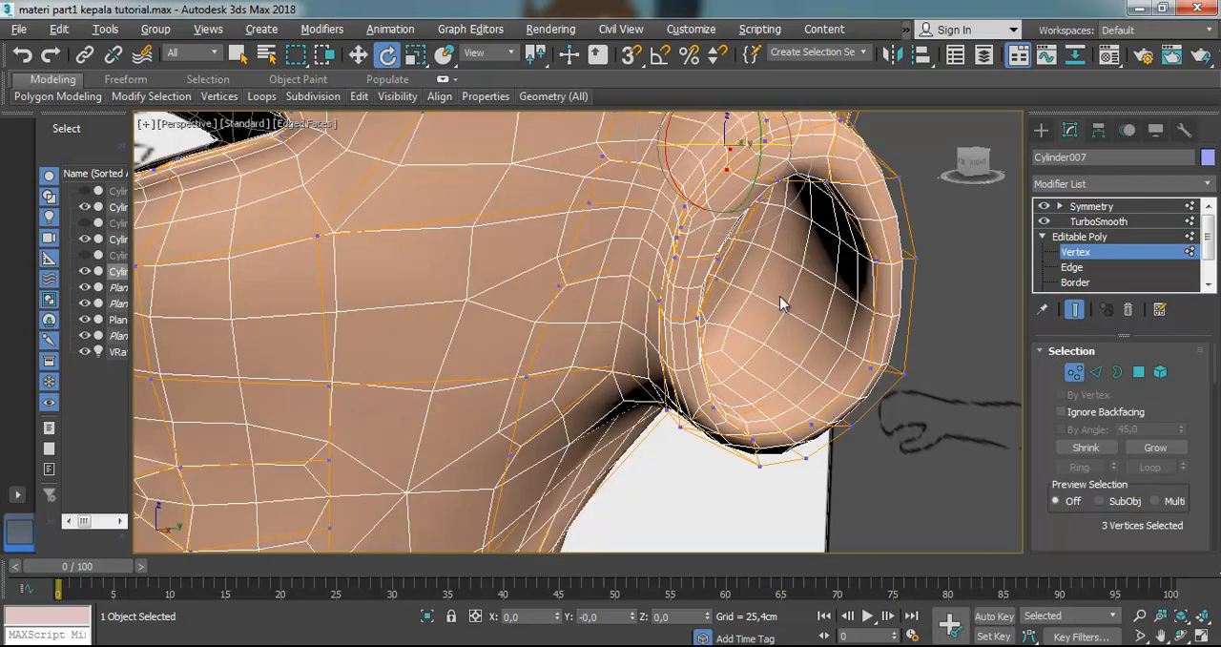
{"action": "left_click", "coordinate": [760, 256]}
{"action": "left_click_drag", "start_coordinate": [753, 225], "coordinate": [647, 342]}
{"action": "left_click", "coordinate": [360, 57]}
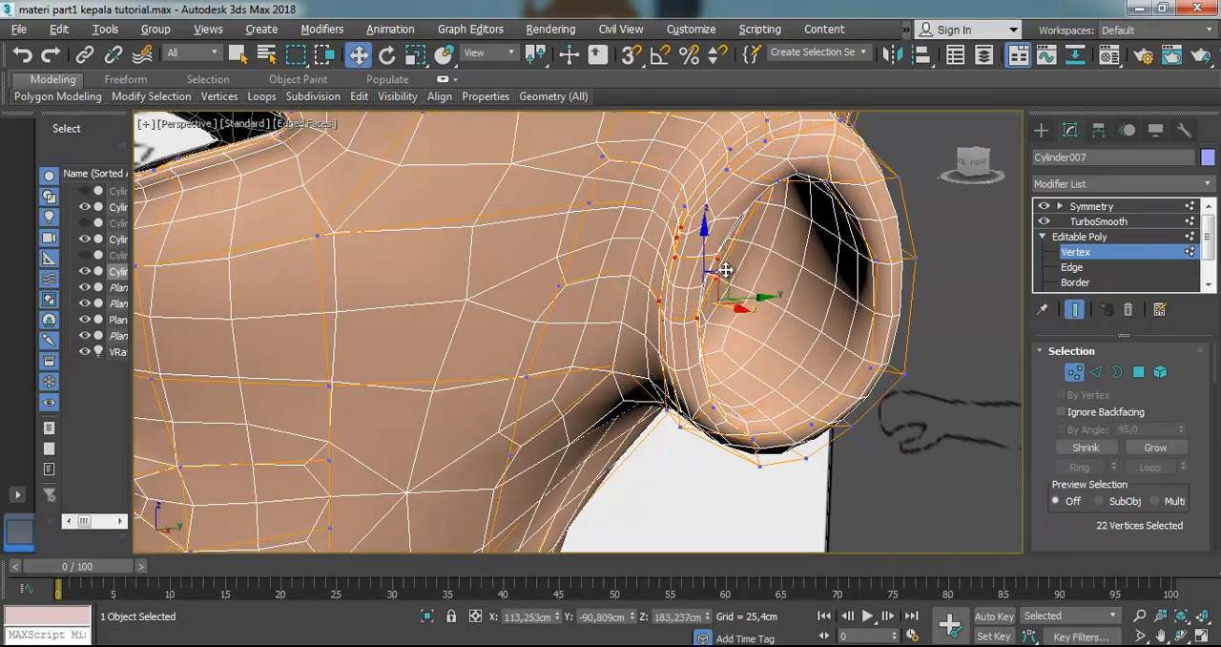
{"action": "left_click_drag", "start_coordinate": [733, 308], "coordinate": [716, 325]}
{"action": "left_click", "coordinate": [735, 324]}
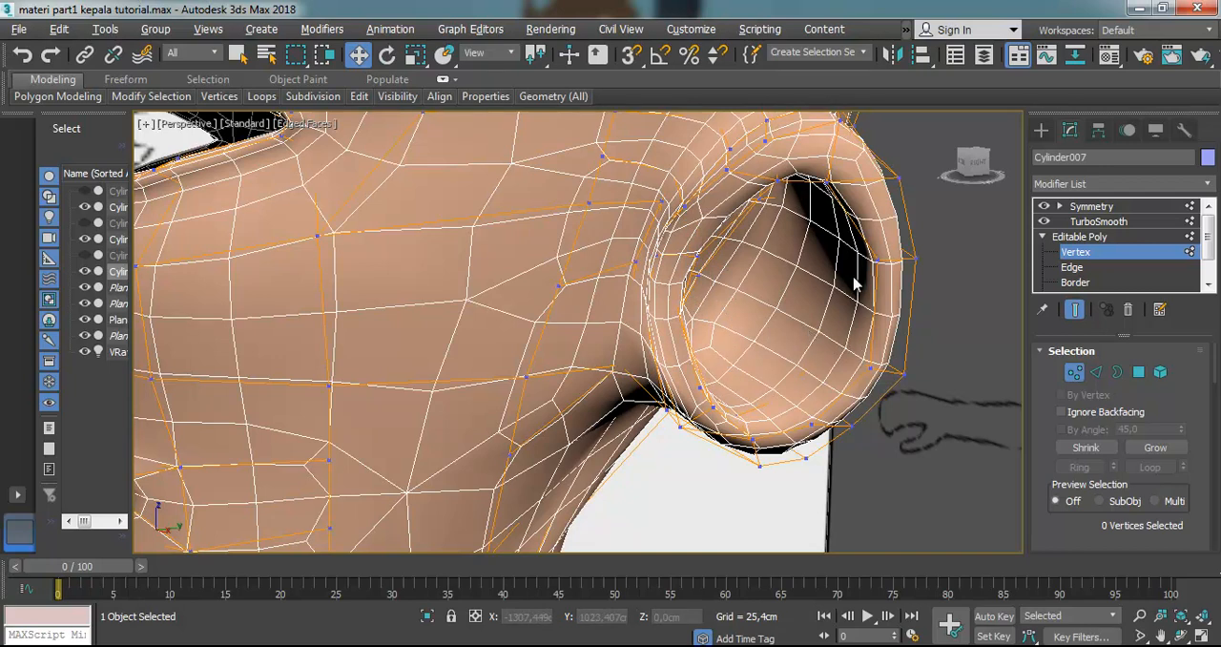
Raise the vertices at the top of the ear in the Front view to follow the reference outline
{"action": "key", "text": "f"}
{"action": "scroll", "coordinate": [779, 389], "scroll_direction": "up", "scroll_amount": 5}
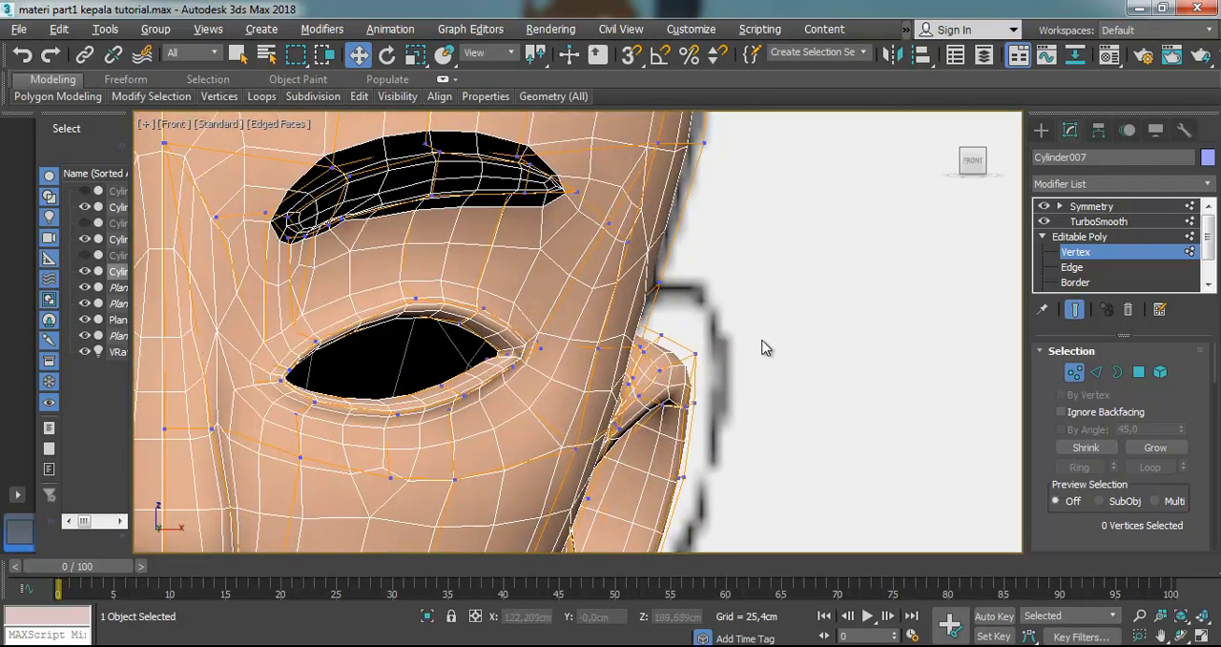
{"action": "left_click_drag", "start_coordinate": [648, 480], "coordinate": [654, 477]}
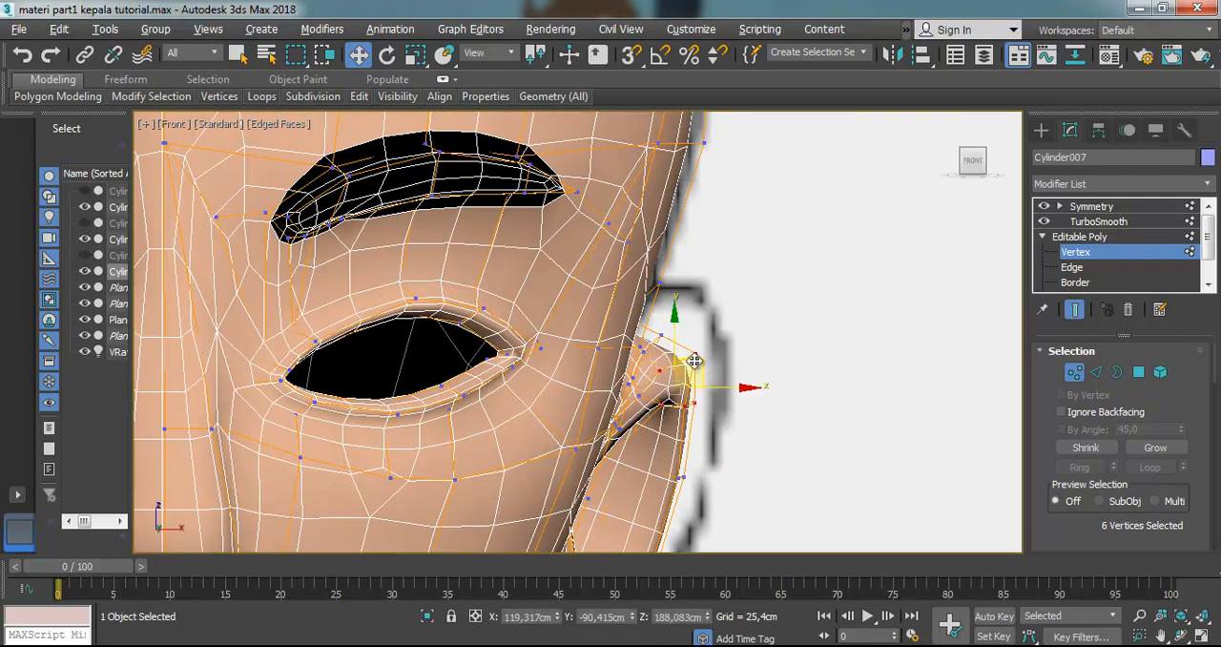
{"action": "left_click_drag", "start_coordinate": [695, 357], "coordinate": [702, 286]}
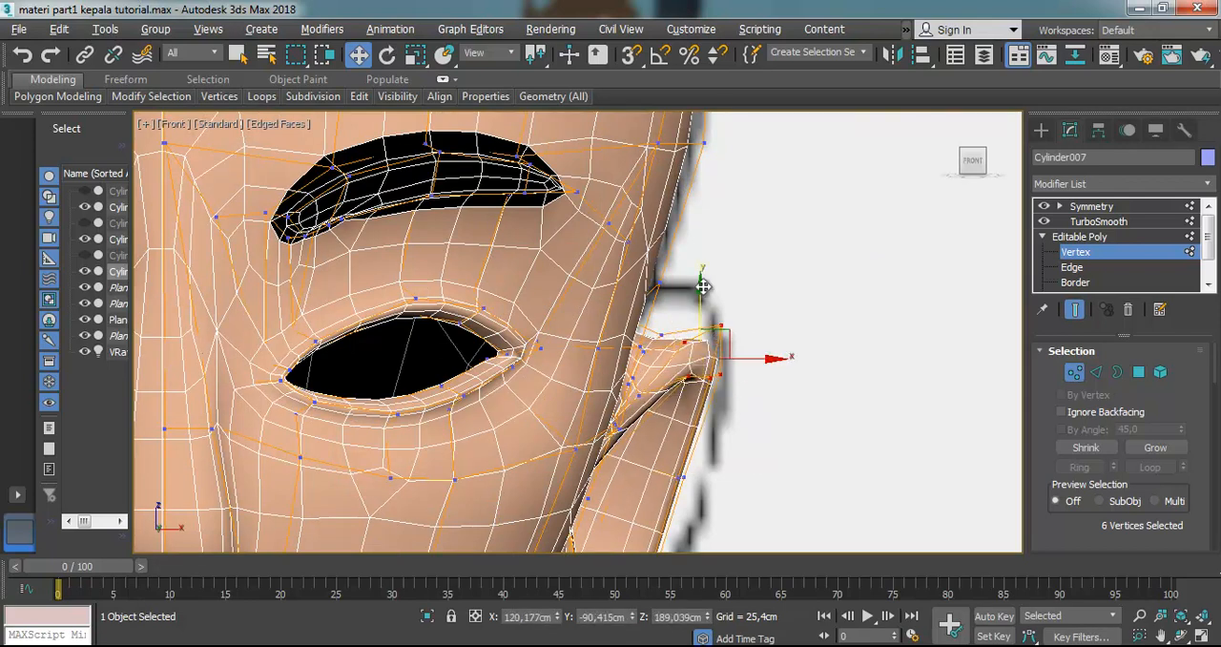
{"action": "left_click_drag", "start_coordinate": [774, 319], "coordinate": [630, 422]}
{"action": "left_click_drag", "start_coordinate": [680, 334], "coordinate": [685, 286]}
Move the four vertices on the ear's outer middle edge in the Front view to match the reference outline
{"action": "scroll", "coordinate": [740, 429], "scroll_direction": "down", "scroll_amount": 2}
{"action": "left_click_drag", "start_coordinate": [649, 541], "coordinate": [649, 541]}
{"action": "left_click_drag", "start_coordinate": [712, 493], "coordinate": [714, 442]}
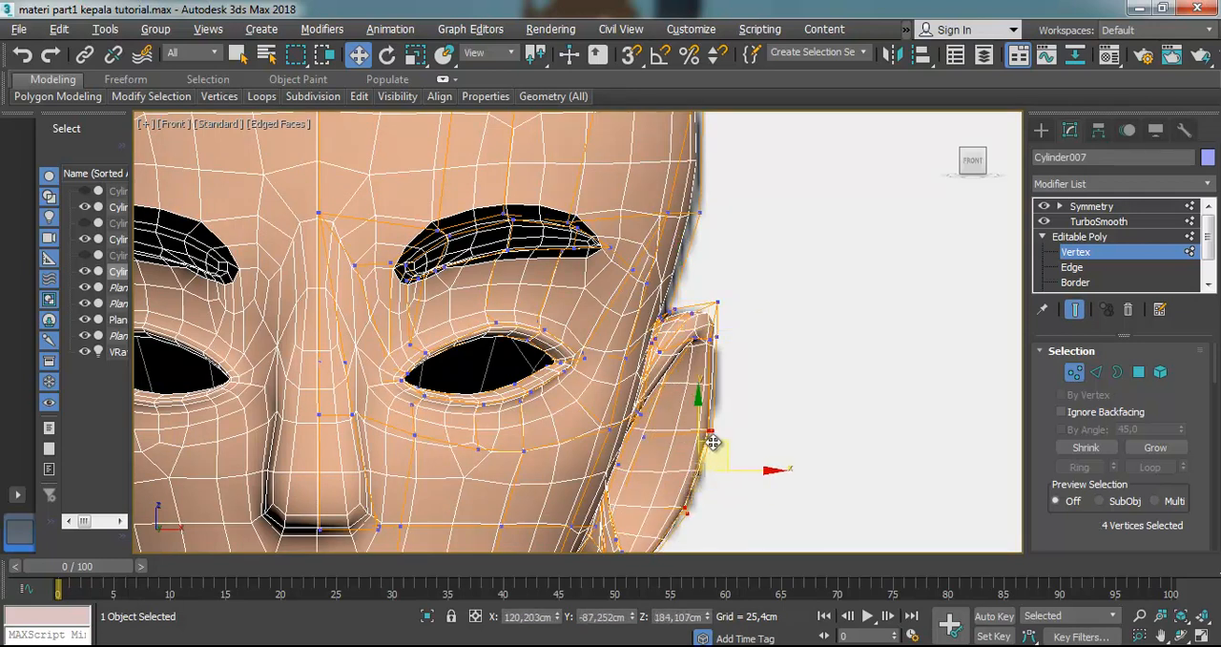
{"action": "scroll", "coordinate": [714, 443], "scroll_direction": "down", "scroll_amount": 1}
{"action": "scroll", "coordinate": [711, 438], "scroll_direction": "down", "scroll_amount": 2}
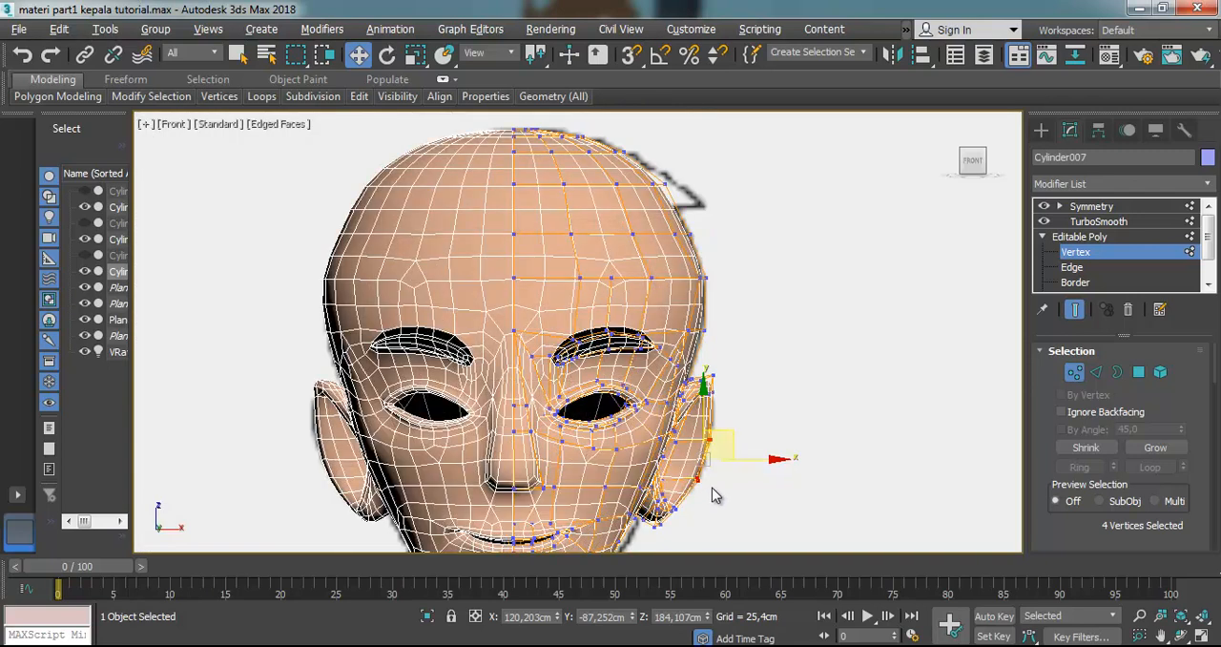
{"action": "left_click", "coordinate": [712, 488]}
Move the 12 earlobe vertices up and outward in the Front view to fit the reference outline
{"action": "scroll", "coordinate": [705, 508], "scroll_direction": "down", "scroll_amount": 3}
{"action": "scroll", "coordinate": [703, 522], "scroll_direction": "up", "scroll_amount": 8}
{"action": "left_click_drag", "start_coordinate": [697, 391], "coordinate": [570, 440]}
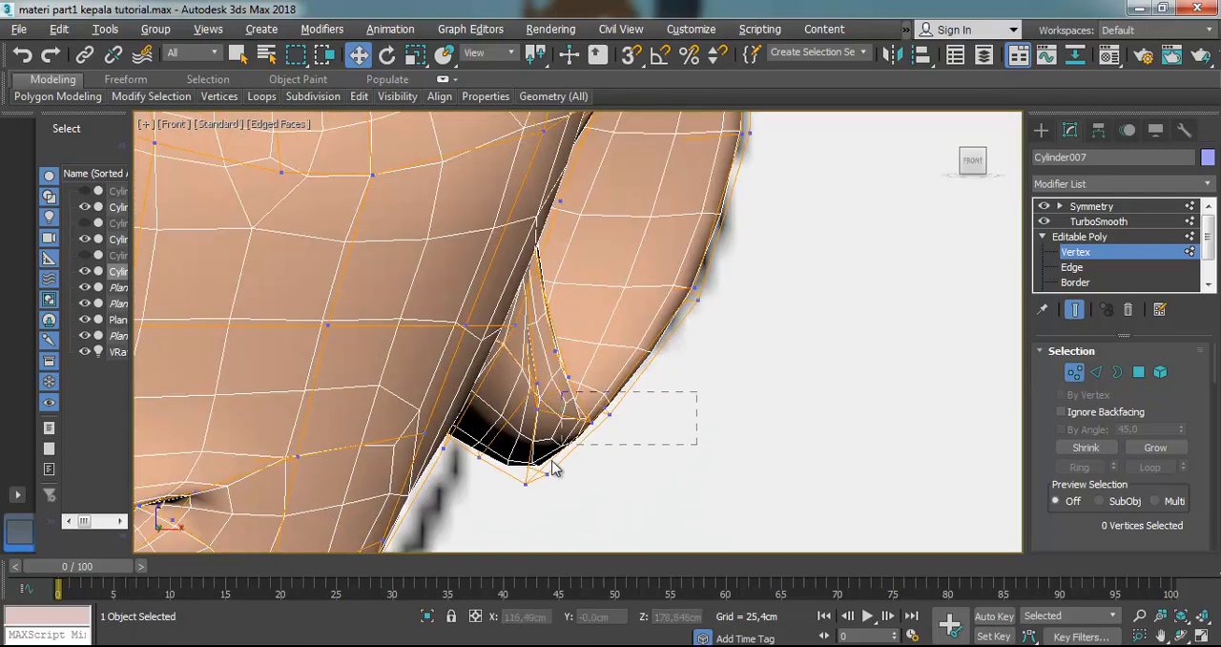
{"action": "left_click_drag", "start_coordinate": [516, 496], "coordinate": [520, 498]}
{"action": "left_click_drag", "start_coordinate": [581, 378], "coordinate": [597, 349]}
{"action": "key", "text": "alt+x"}
{"action": "key", "text": "alt+x"}
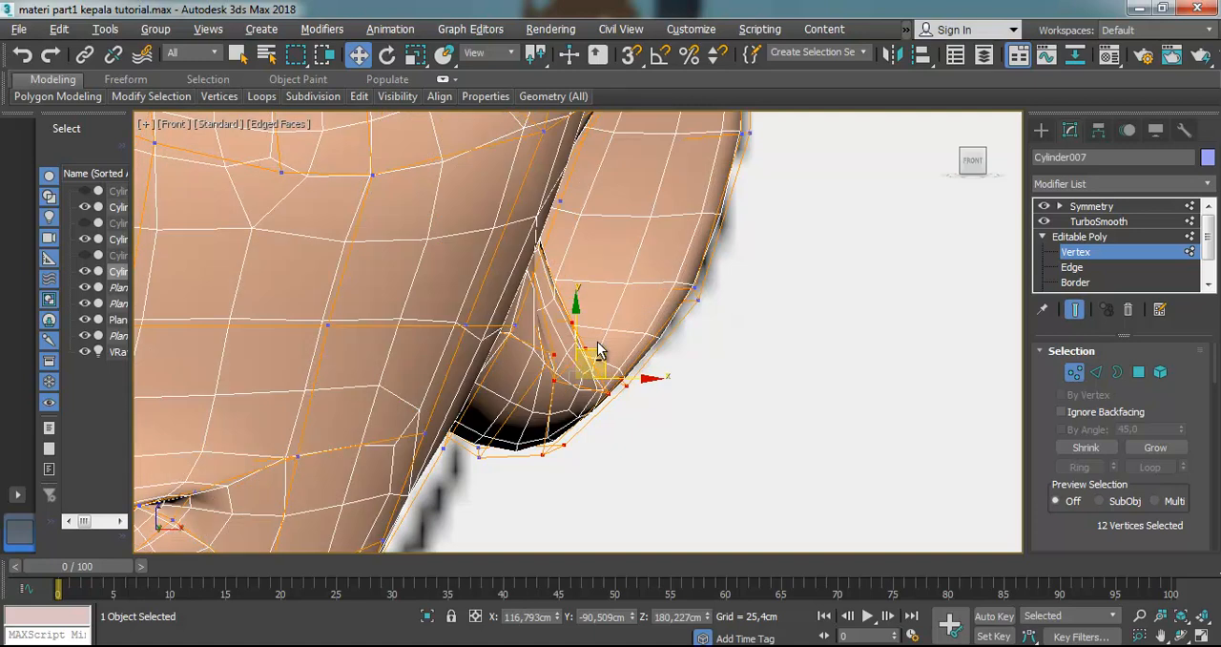
Select the seven polygons that form the inner surface of the ear from a side view
{"action": "scroll", "coordinate": [654, 267], "scroll_direction": "down", "scroll_amount": 6}
{"action": "left_click", "coordinate": [1180, 637]}
{"action": "left_click_drag", "start_coordinate": [712, 387], "coordinate": [553, 362]}
{"action": "scroll", "coordinate": [775, 386], "scroll_direction": "up", "scroll_amount": 5}
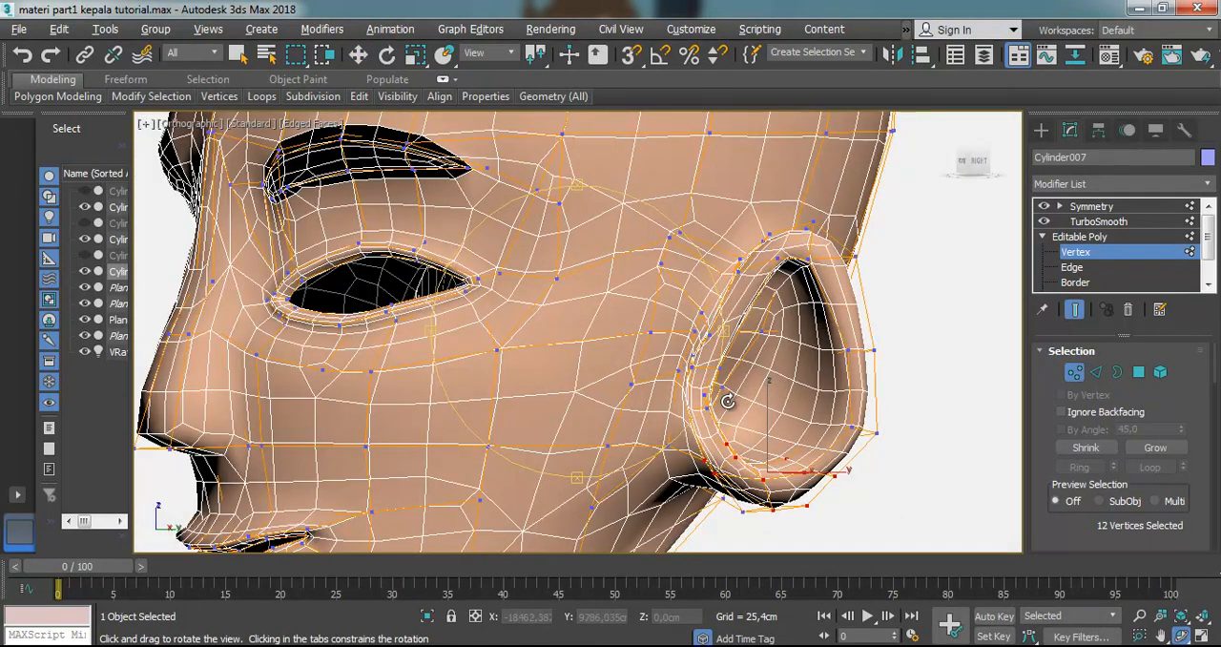
{"action": "left_click_drag", "start_coordinate": [629, 349], "coordinate": [583, 349]}
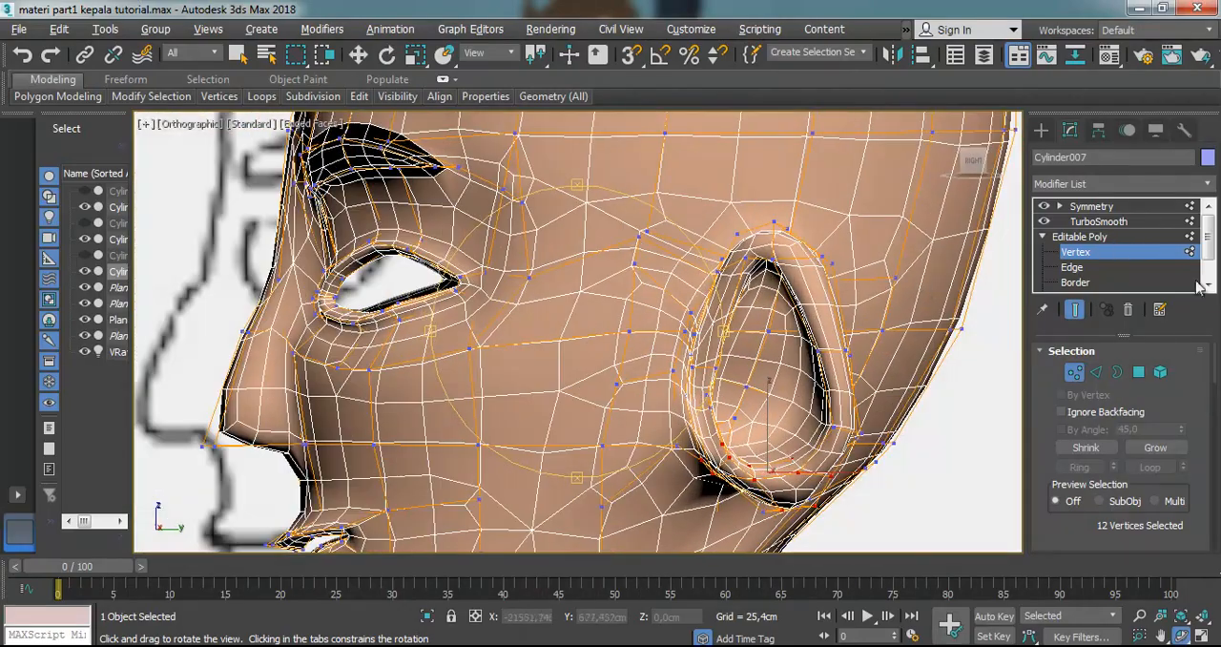
{"action": "left_click", "coordinate": [1208, 289]}
{"action": "left_click", "coordinate": [1207, 289]}
{"action": "left_click", "coordinate": [1087, 267]}
{"action": "left_click", "coordinate": [763, 377]}
{"action": "scroll", "coordinate": [758, 372], "scroll_direction": "up", "scroll_amount": 2}
{"action": "left_click", "coordinate": [749, 341], "text": "ctrl"}
{"action": "left_click", "coordinate": [771, 267], "text": "ctrl"}
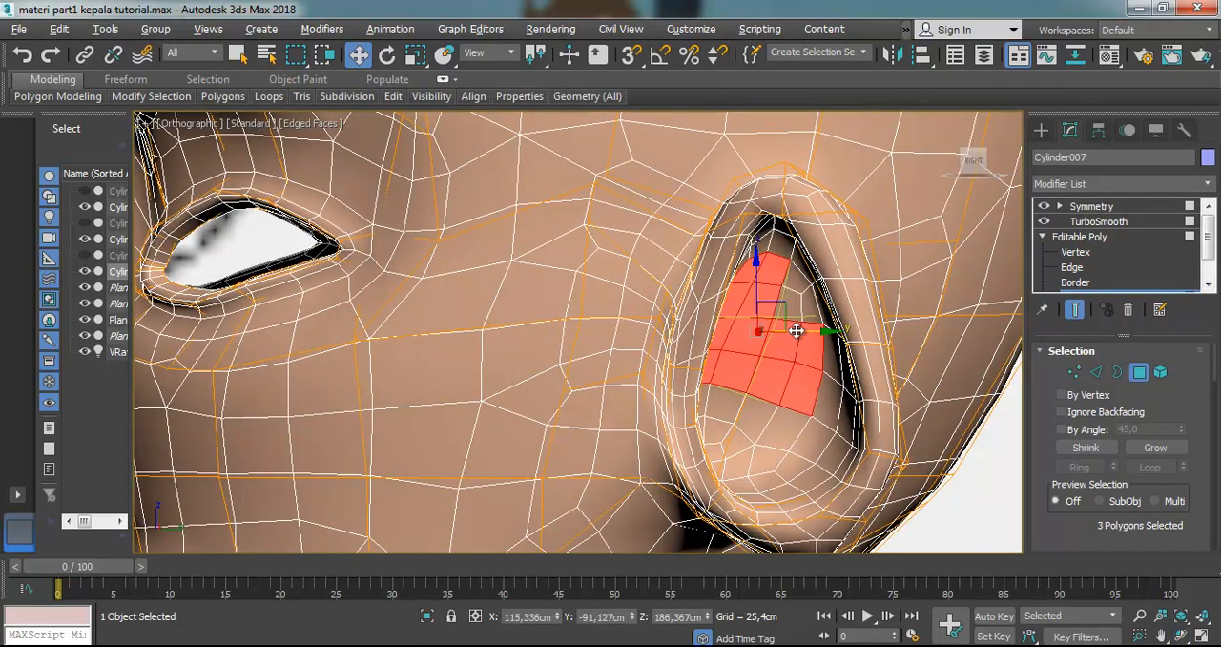
{"action": "left_click", "coordinate": [793, 322], "text": "ctrl"}
{"action": "left_click", "coordinate": [768, 428], "text": "ctrl"}
{"action": "left_click", "coordinate": [729, 417], "text": "ctrl"}
{"action": "left_click", "coordinate": [723, 454], "text": "ctrl"}
{"action": "scroll", "coordinate": [768, 425], "scroll_direction": "down", "scroll_amount": 2}
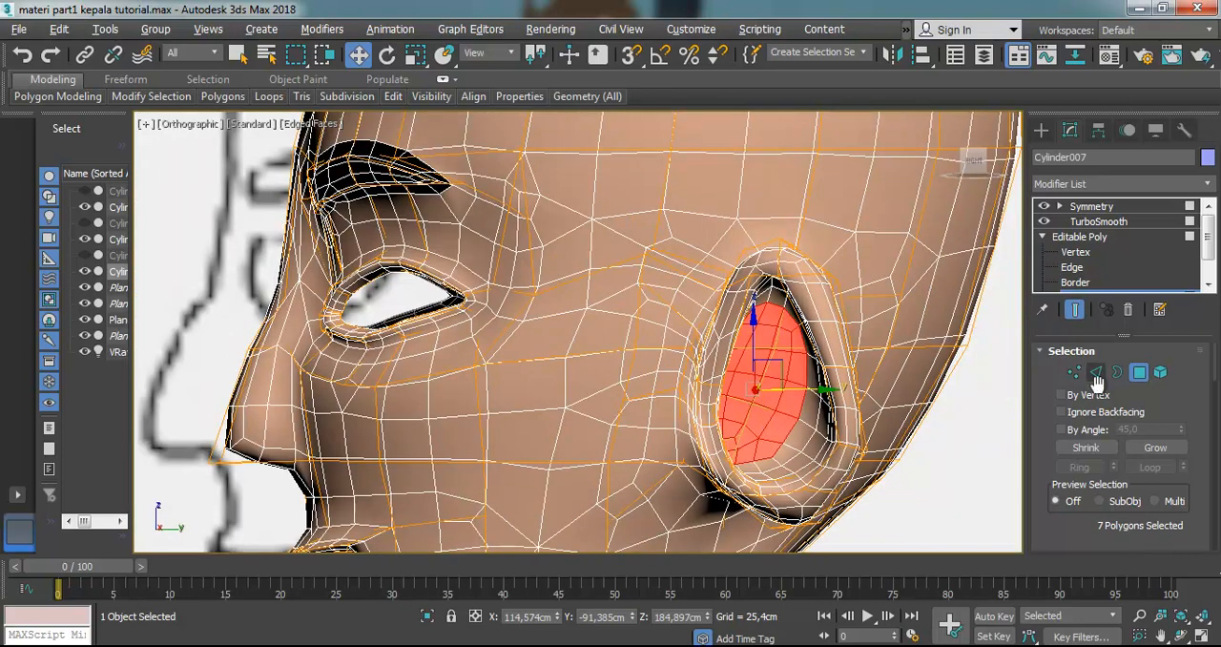
Try to bevel the seven selected inner ear polygons with TurboSmooth on
{"action": "scroll", "coordinate": [1175, 391], "scroll_direction": "down", "scroll_amount": 4}
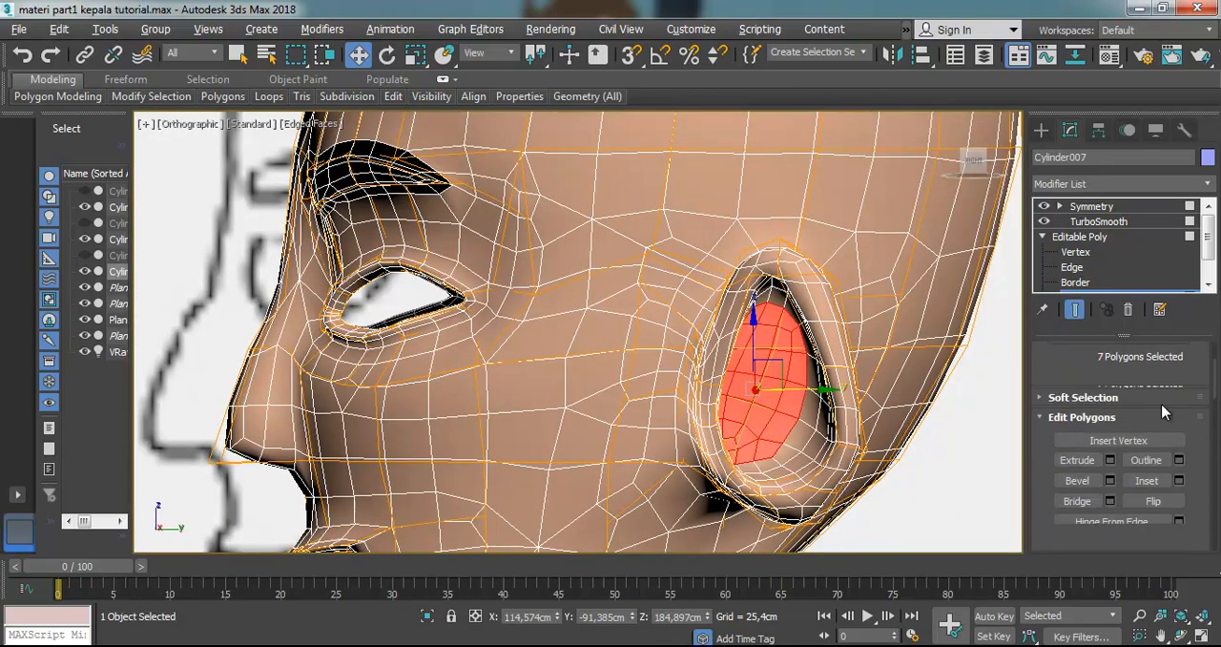
{"action": "left_click", "coordinate": [1075, 480]}
{"action": "left_click_drag", "start_coordinate": [771, 365], "coordinate": [780, 412]}
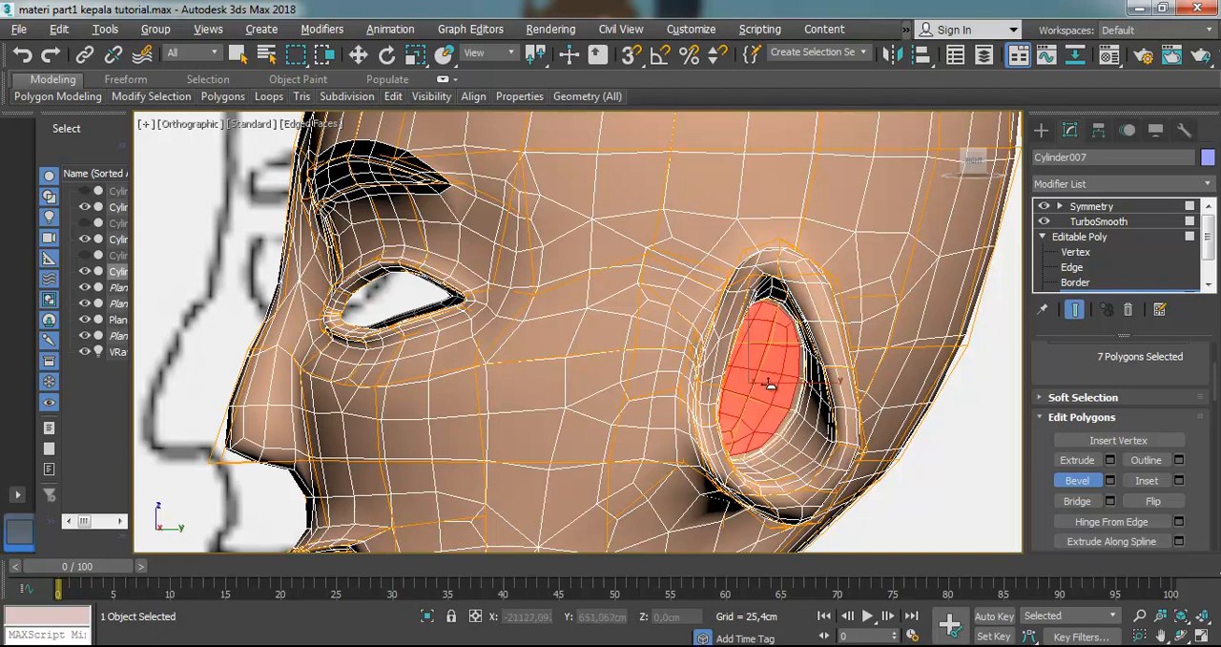
{"action": "left_click_drag", "start_coordinate": [788, 384], "coordinate": [765, 423]}
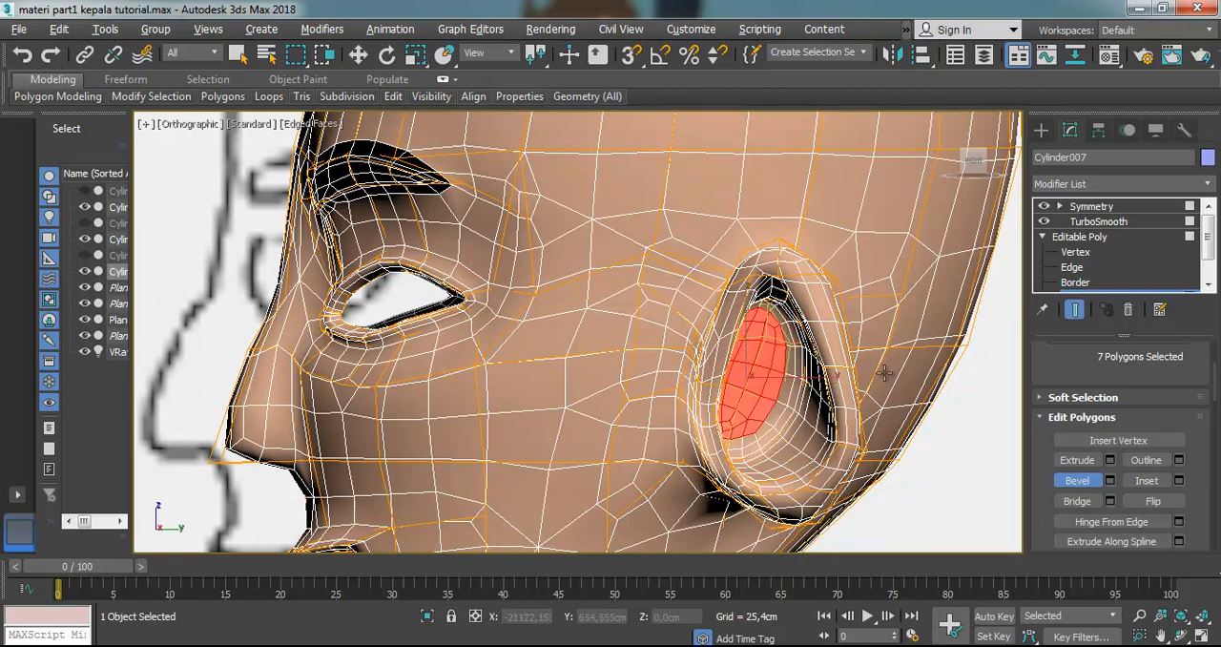
Turn TurboSmooth off, extrude the seven selected inner ear polygons inward, and scale them down uniformly
{"action": "left_click", "coordinate": [1046, 223]}
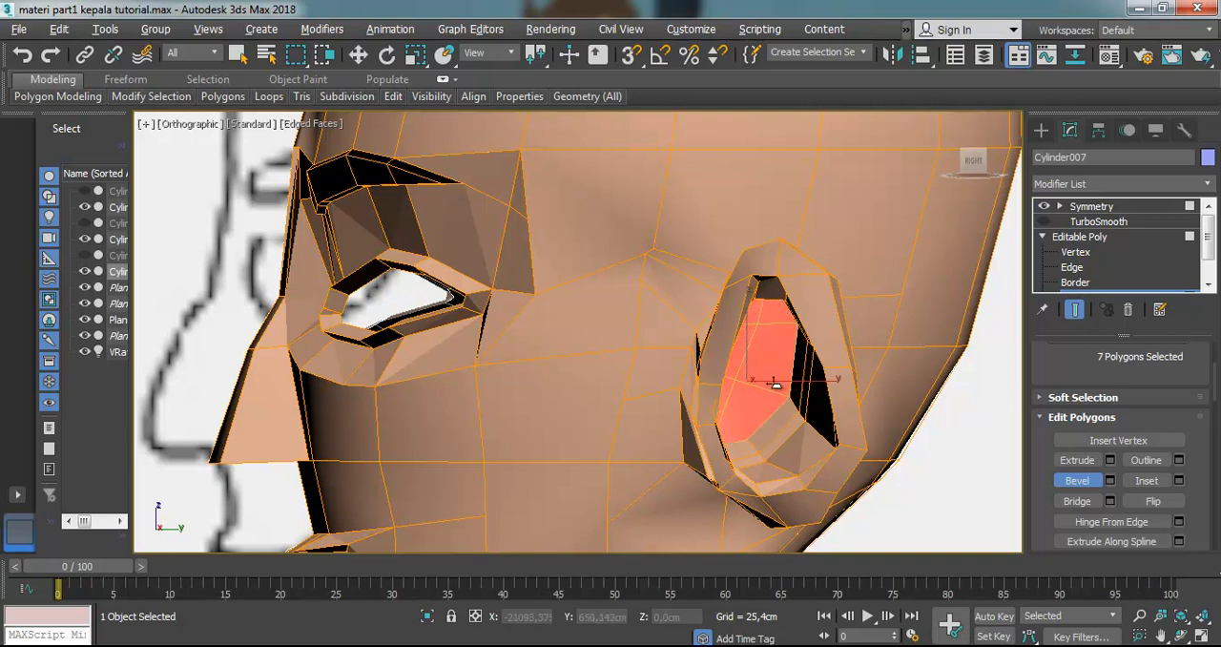
{"action": "left_click", "coordinate": [781, 385]}
{"action": "scroll", "coordinate": [770, 410], "scroll_direction": "up", "scroll_amount": 2}
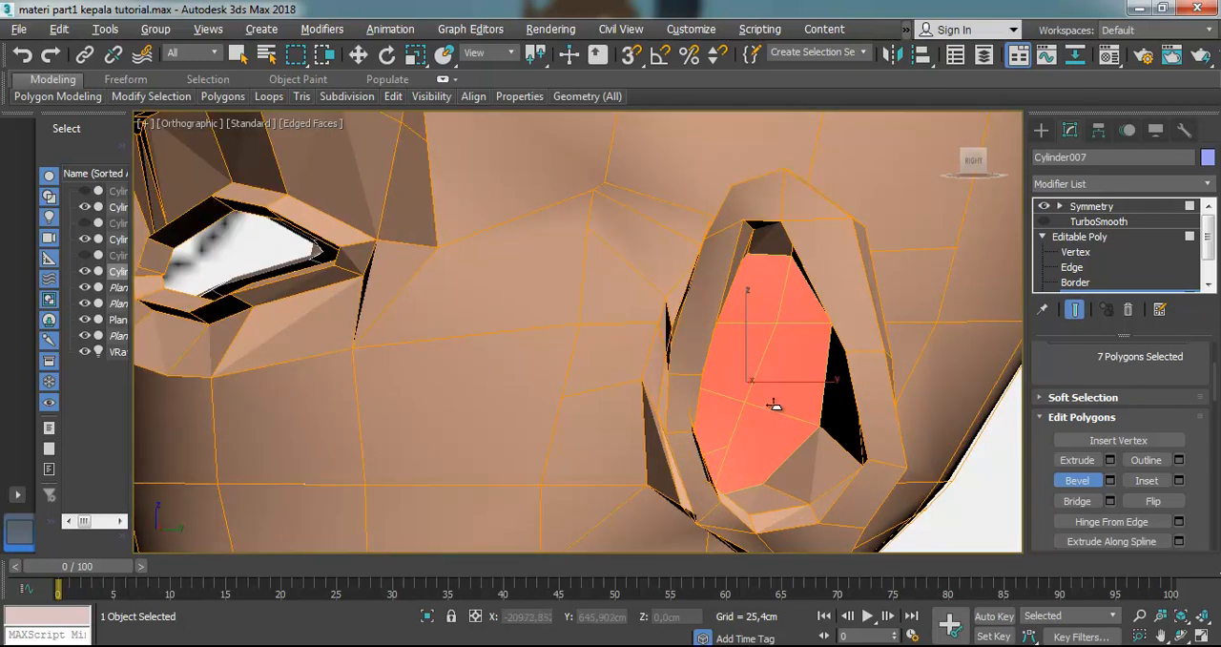
{"action": "left_click", "coordinate": [1076, 460]}
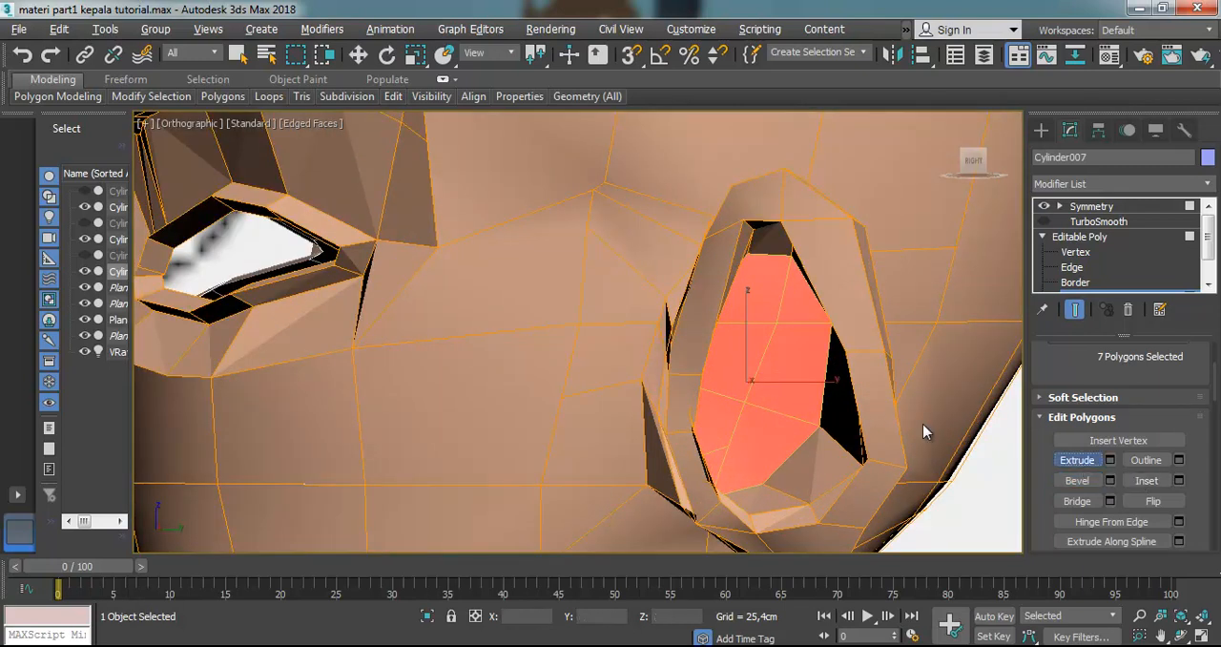
{"action": "left_click_drag", "start_coordinate": [806, 370], "coordinate": [807, 407]}
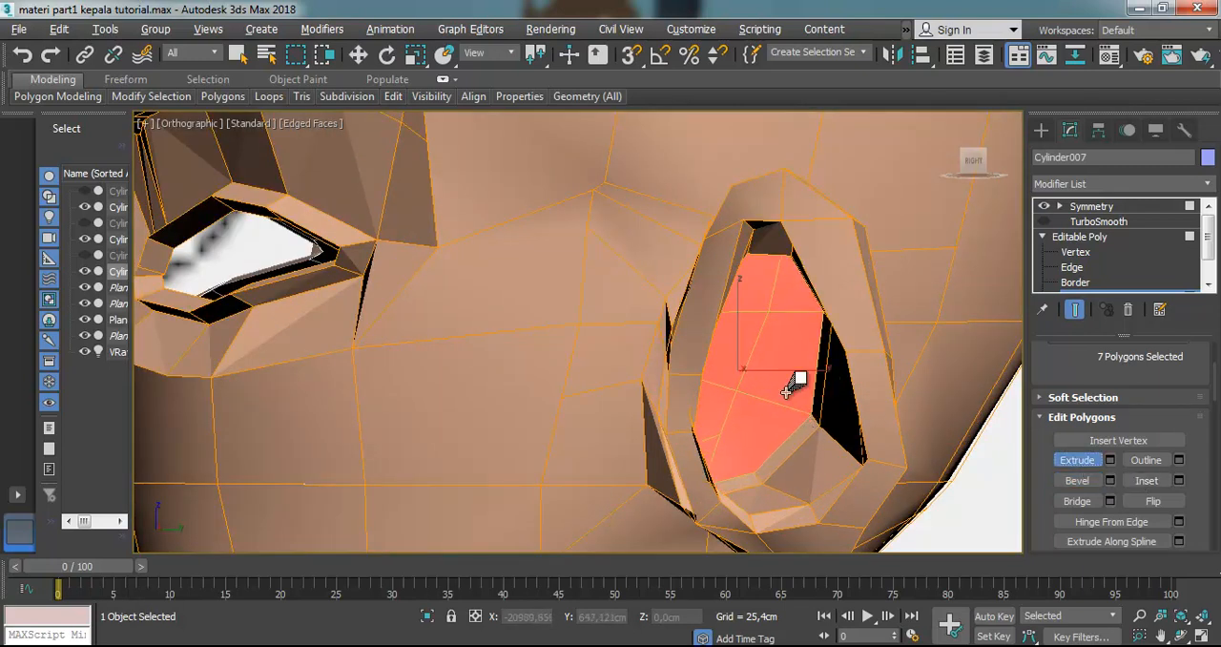
{"action": "left_click", "coordinate": [415, 54]}
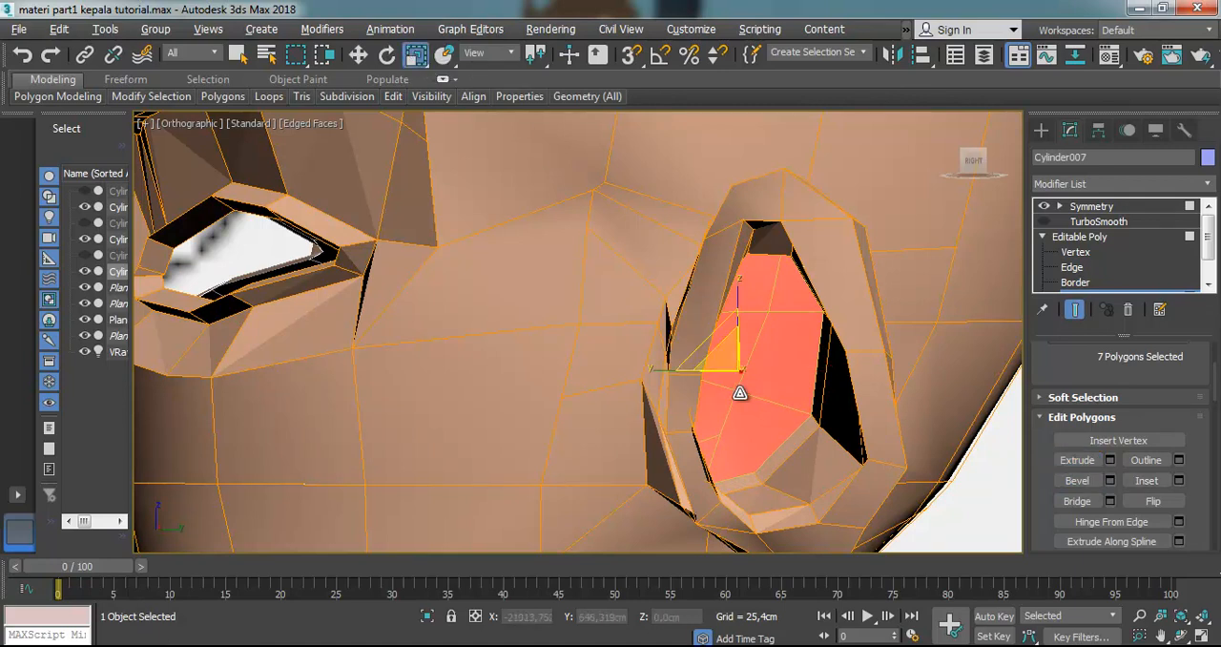
{"action": "mouse_move", "coordinate": [734, 362]}
{"action": "left_mouse_down"}
{"action": "mouse_move", "coordinate": [757, 428]}
{"action": "mouse_move", "coordinate": [753, 383]}
{"action": "mouse_move", "coordinate": [733, 367]}
{"action": "left_mouse_up"}
{"action": "left_click", "coordinate": [359, 54]}
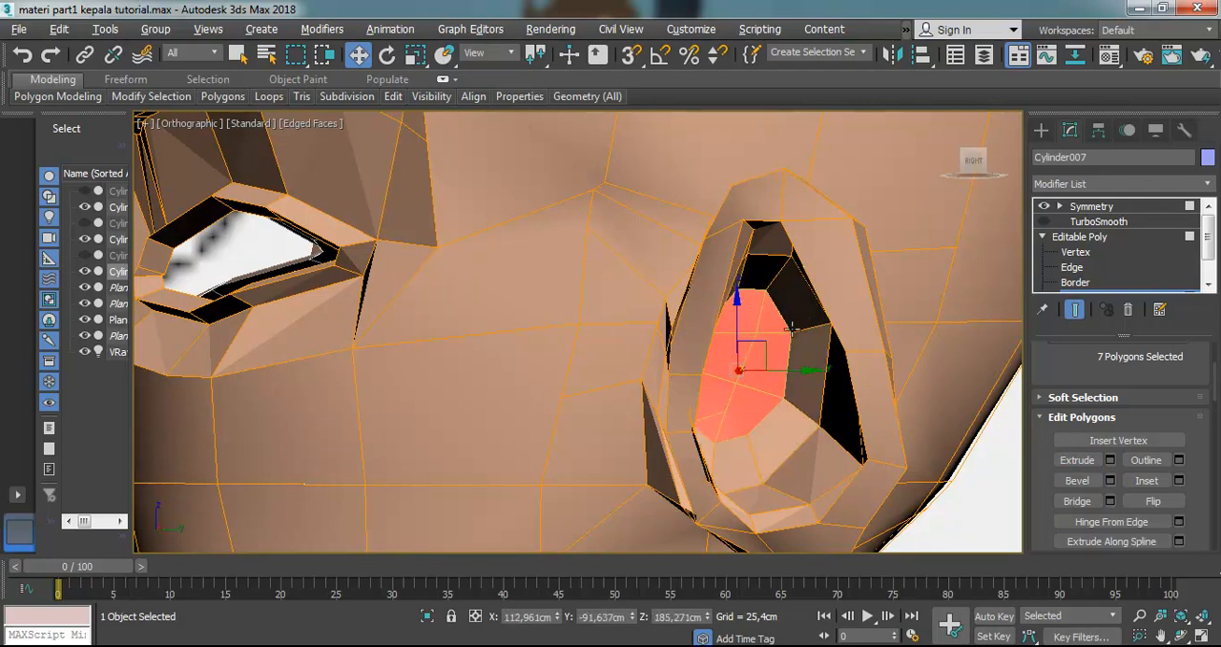
Bevel the seven inner ear polygons deeper into the head, then scale them down and shift them toward the face
{"action": "left_click", "coordinate": [1077, 480]}
{"action": "left_click_drag", "start_coordinate": [759, 365], "coordinate": [787, 416]}
{"action": "left_click_drag", "start_coordinate": [742, 411], "coordinate": [739, 460]}
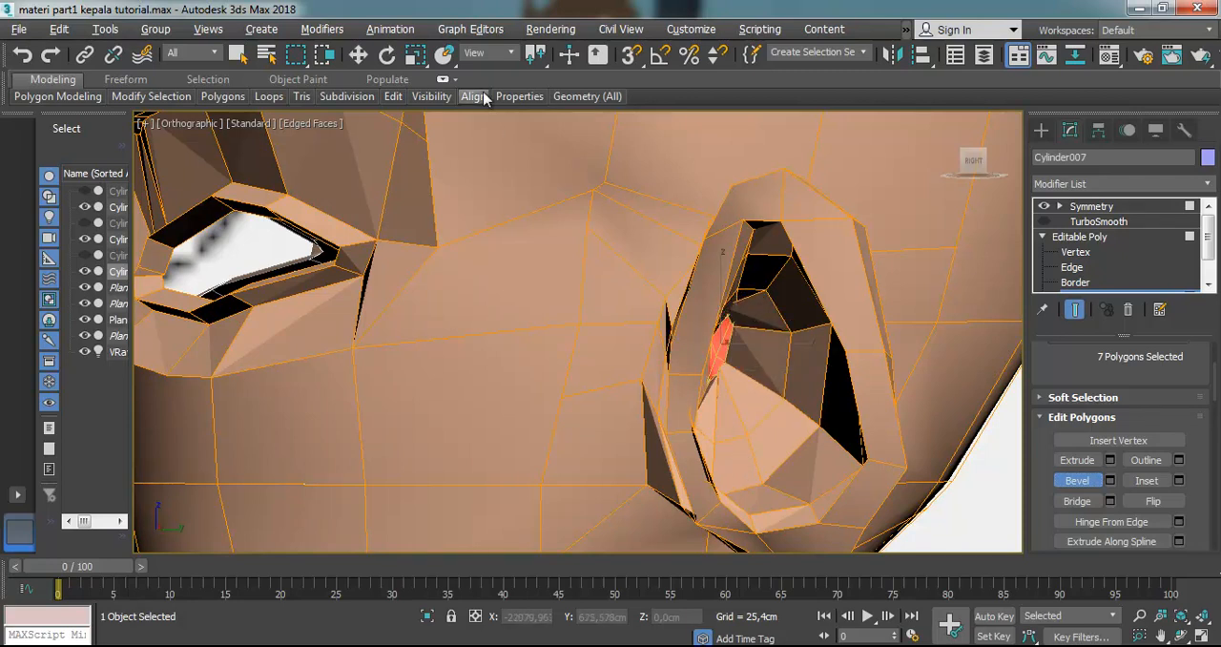
{"action": "left_click", "coordinate": [415, 54]}
{"action": "left_click_drag", "start_coordinate": [721, 278], "coordinate": [721, 301]}
{"action": "mouse_move", "coordinate": [642, 340]}
{"action": "left_mouse_down"}
{"action": "mouse_move", "coordinate": [673, 344]}
{"action": "mouse_move", "coordinate": [650, 336]}
{"action": "left_mouse_up"}
{"action": "left_click", "coordinate": [358, 54]}
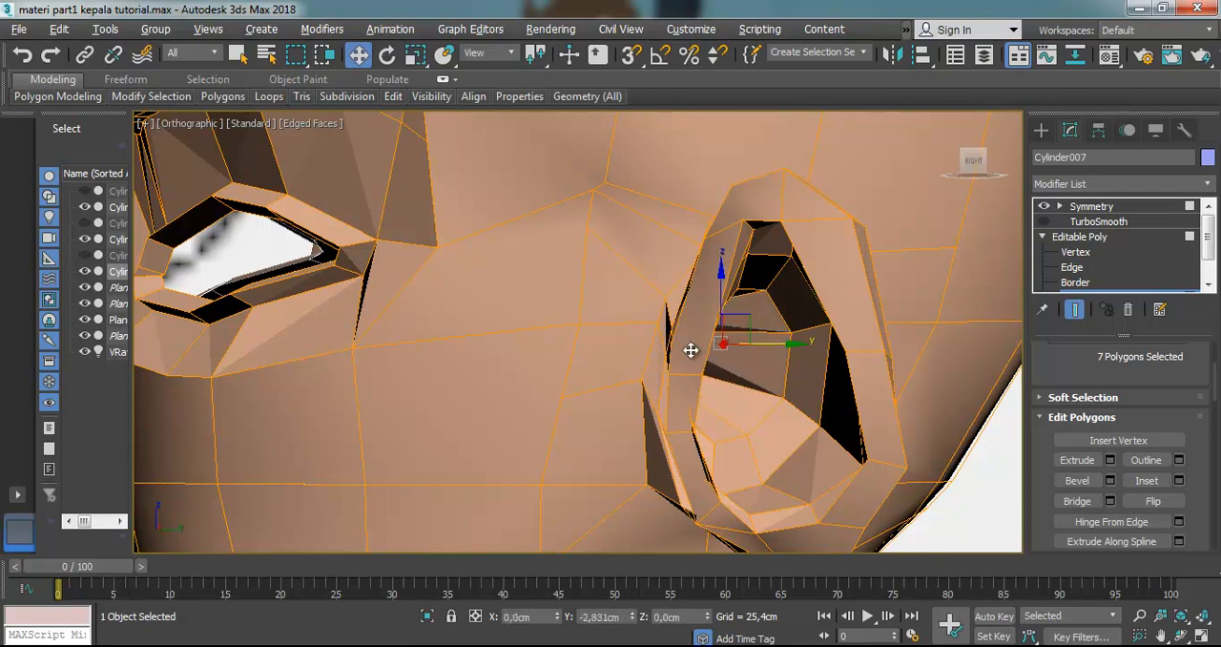
Turn TurboSmooth back on and deselect the inner ear polygons
{"action": "left_click", "coordinate": [1066, 237]}
{"action": "left_click", "coordinate": [1044, 221]}
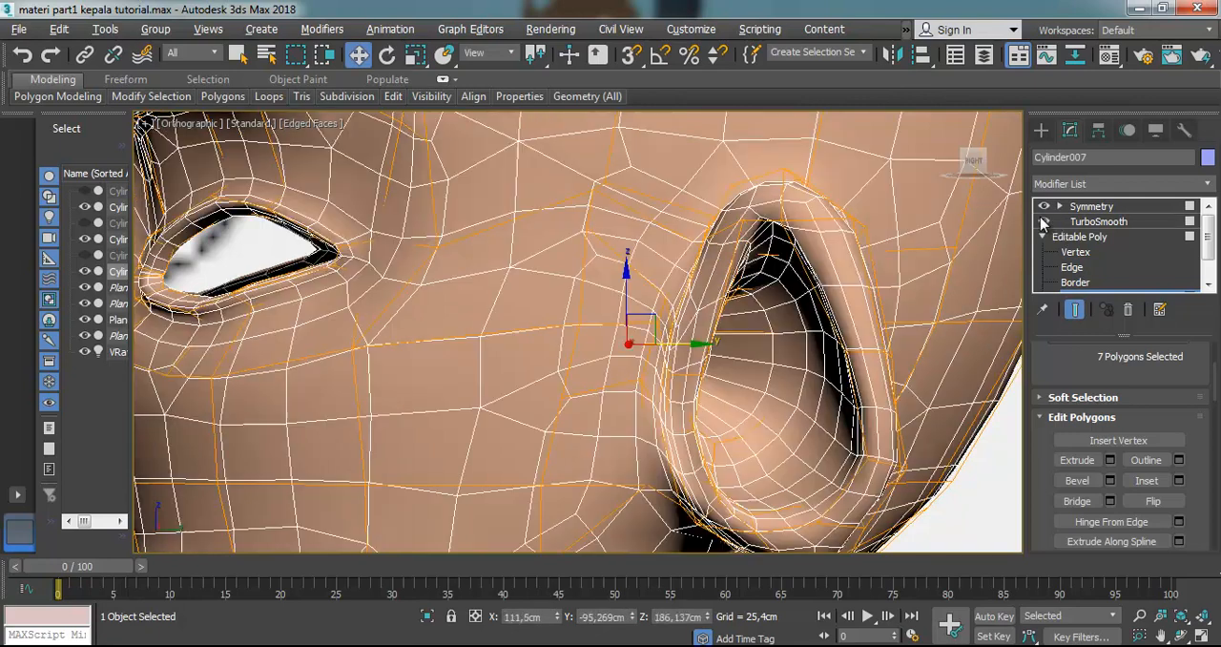
{"action": "left_click", "coordinate": [788, 331]}
{"action": "scroll", "coordinate": [788, 332], "scroll_direction": "down", "scroll_amount": 5}
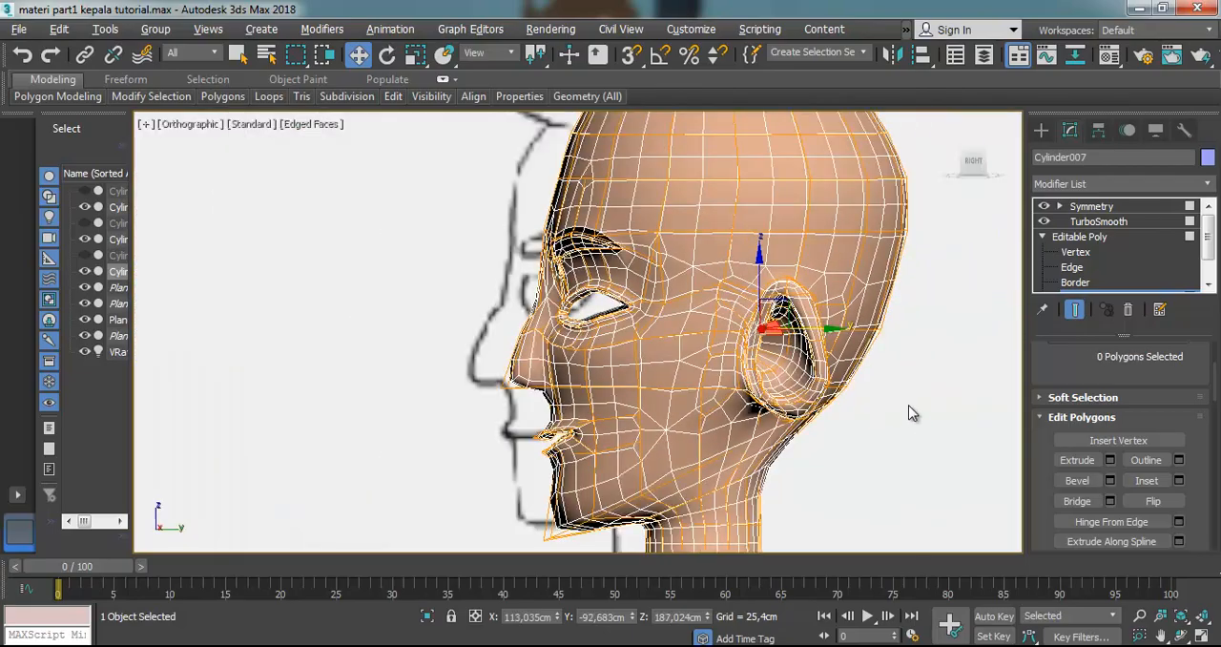
{"action": "left_click", "coordinate": [910, 416]}
Examine the smoothed ears and face from orbiting angles and in the Front view
{"action": "scroll", "coordinate": [872, 381], "scroll_direction": "up", "scroll_amount": 5}
{"action": "left_click", "coordinate": [1181, 636]}
{"action": "mouse_move", "coordinate": [828, 433]}
{"action": "left_mouse_down"}
{"action": "mouse_move", "coordinate": [703, 358]}
{"action": "mouse_move", "coordinate": [654, 354]}
{"action": "mouse_move", "coordinate": [745, 356]}
{"action": "mouse_move", "coordinate": [736, 349]}
{"action": "mouse_move", "coordinate": [678, 480]}
{"action": "mouse_move", "coordinate": [725, 445]}
{"action": "mouse_move", "coordinate": [742, 337]}
{"action": "mouse_move", "coordinate": [784, 292]}
{"action": "mouse_move", "coordinate": [852, 300]}
{"action": "mouse_move", "coordinate": [804, 313]}
{"action": "mouse_move", "coordinate": [839, 259]}
{"action": "mouse_move", "coordinate": [771, 301]}
{"action": "left_mouse_up"}
{"action": "scroll", "coordinate": [742, 336], "scroll_direction": "down", "scroll_amount": 5}
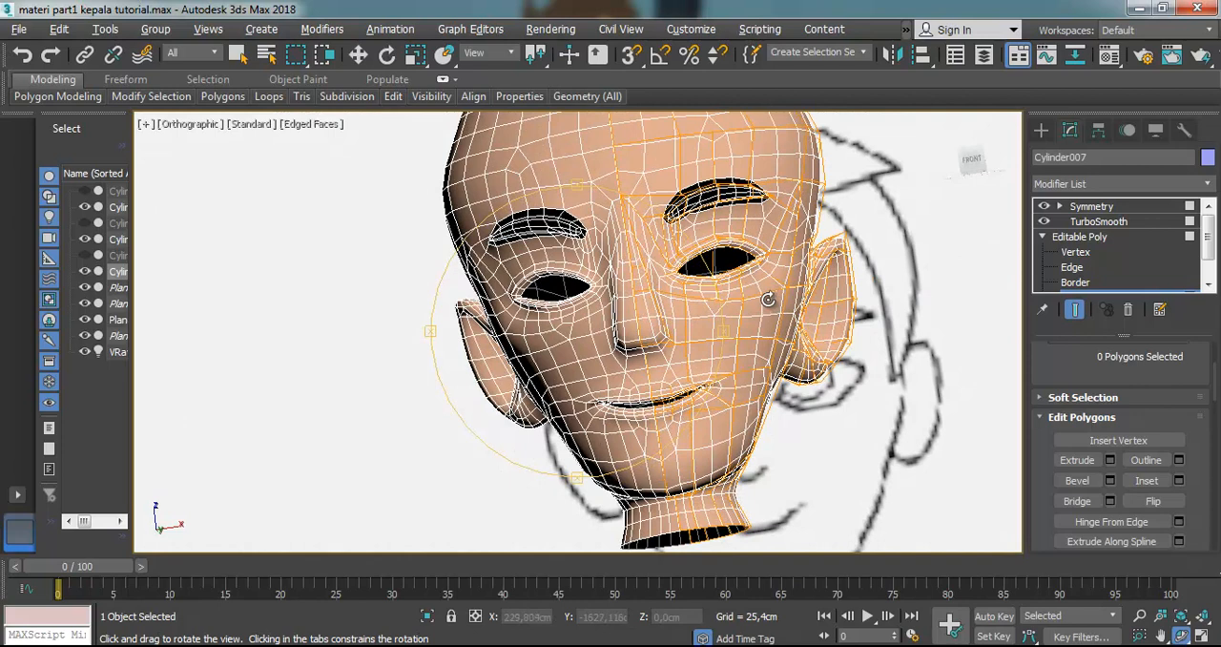
{"action": "key", "text": "f"}
{"action": "scroll", "coordinate": [632, 422], "scroll_direction": "up", "scroll_amount": 6}
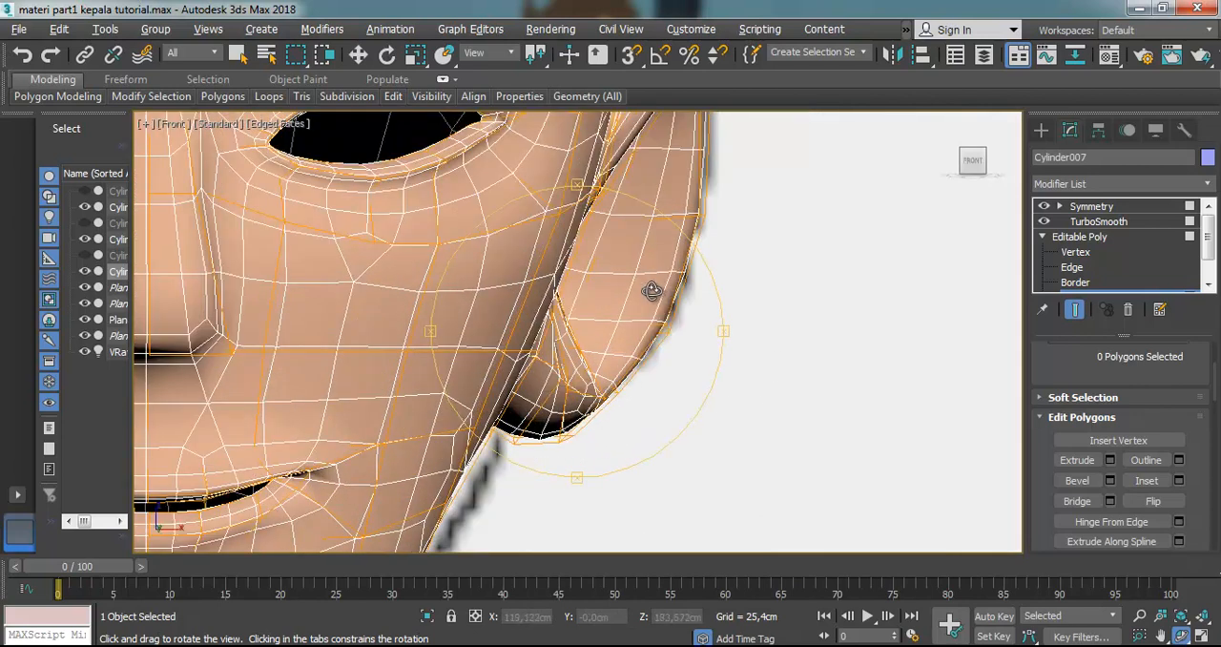
{"action": "scroll", "coordinate": [576, 359], "scroll_direction": "down", "scroll_amount": 5}
{"action": "scroll", "coordinate": [515, 376], "scroll_direction": "up", "scroll_amount": 3}
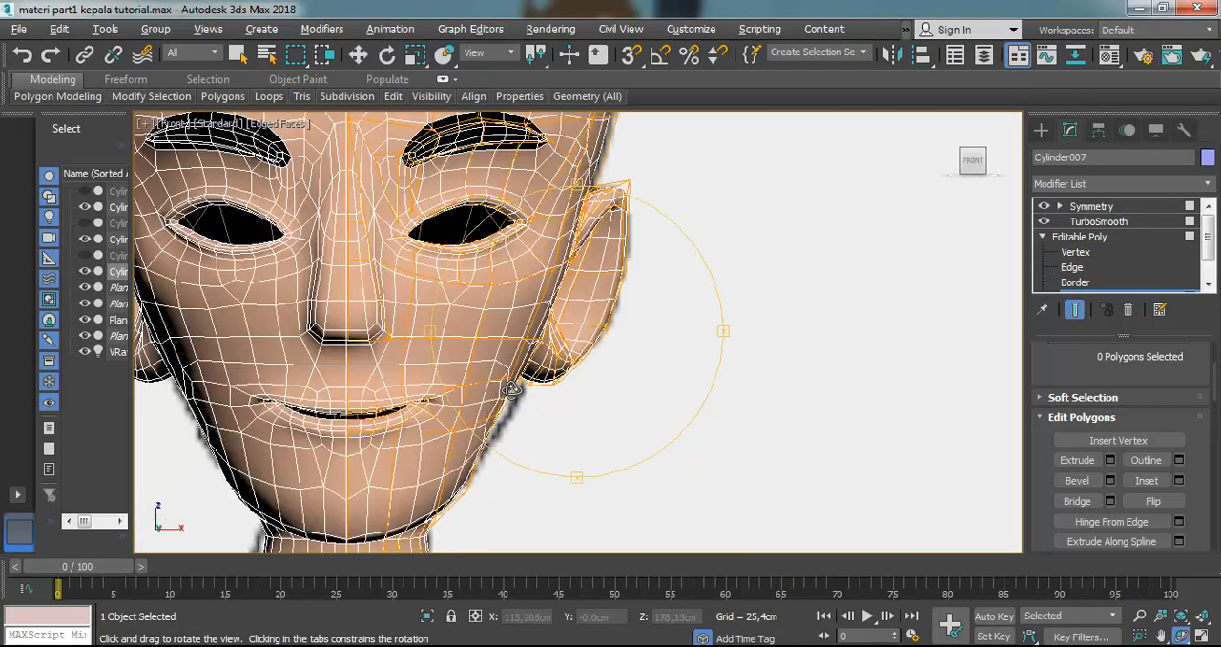
{"action": "left_click_drag", "start_coordinate": [576, 353], "coordinate": [575, 303]}
{"action": "key", "text": "f"}
{"action": "scroll", "coordinate": [573, 310], "scroll_direction": "down", "scroll_amount": 4}
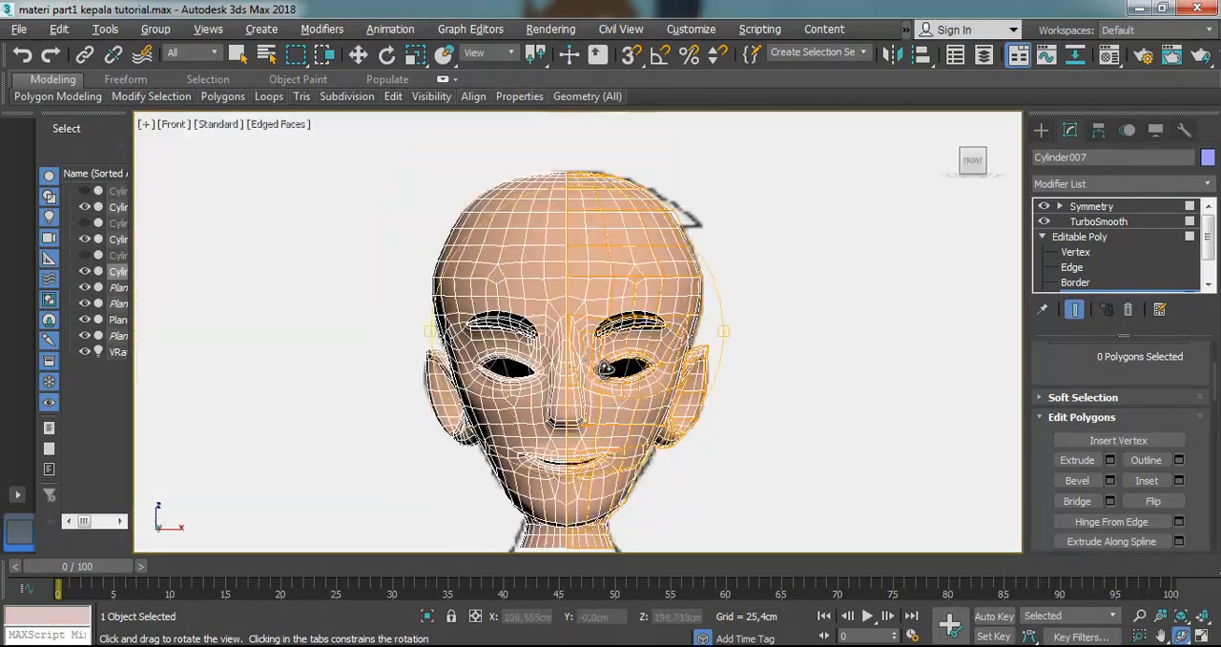
{"action": "scroll", "coordinate": [632, 377], "scroll_direction": "up", "scroll_amount": 4}
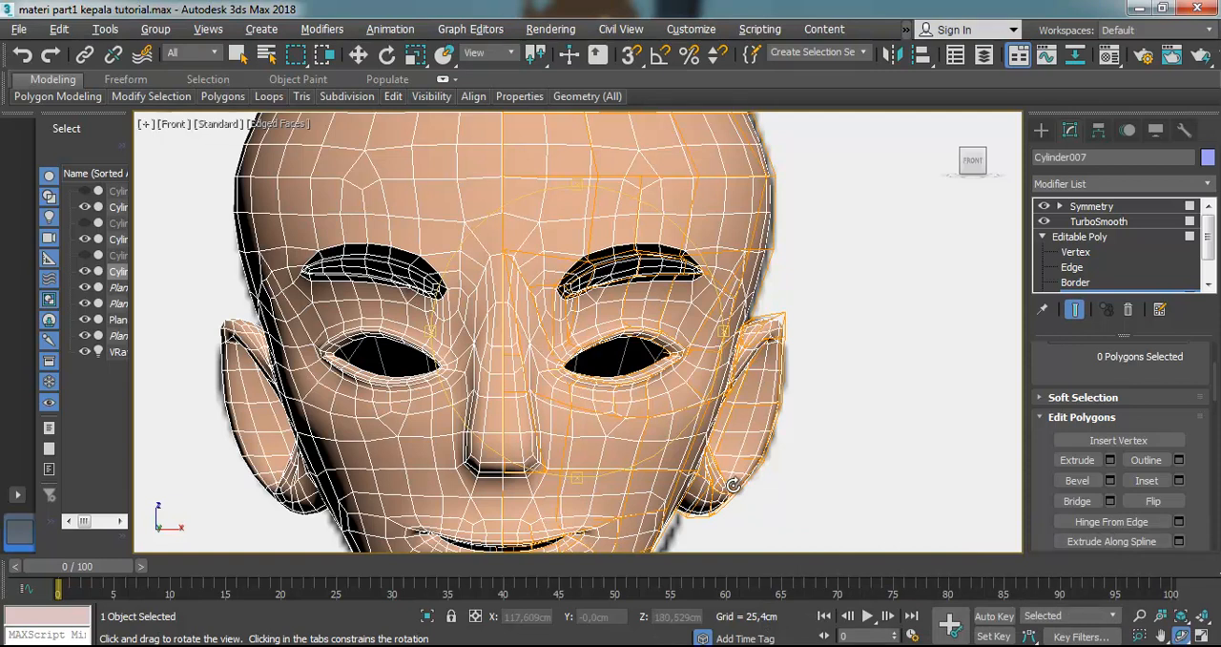
Exit polygon editing on the head's Editable Poly and deselect the head
{"action": "left_click", "coordinate": [357, 57]}
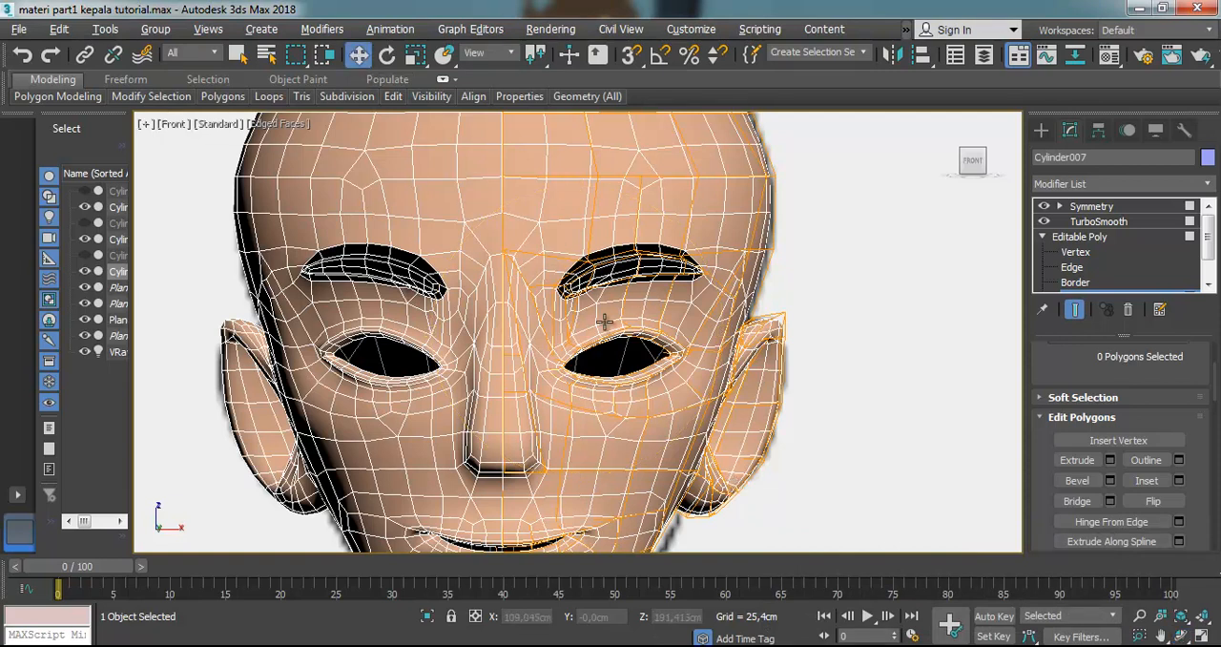
{"action": "left_click", "coordinate": [1073, 236]}
{"action": "left_click", "coordinate": [1042, 237]}
{"action": "left_click", "coordinate": [915, 362]}
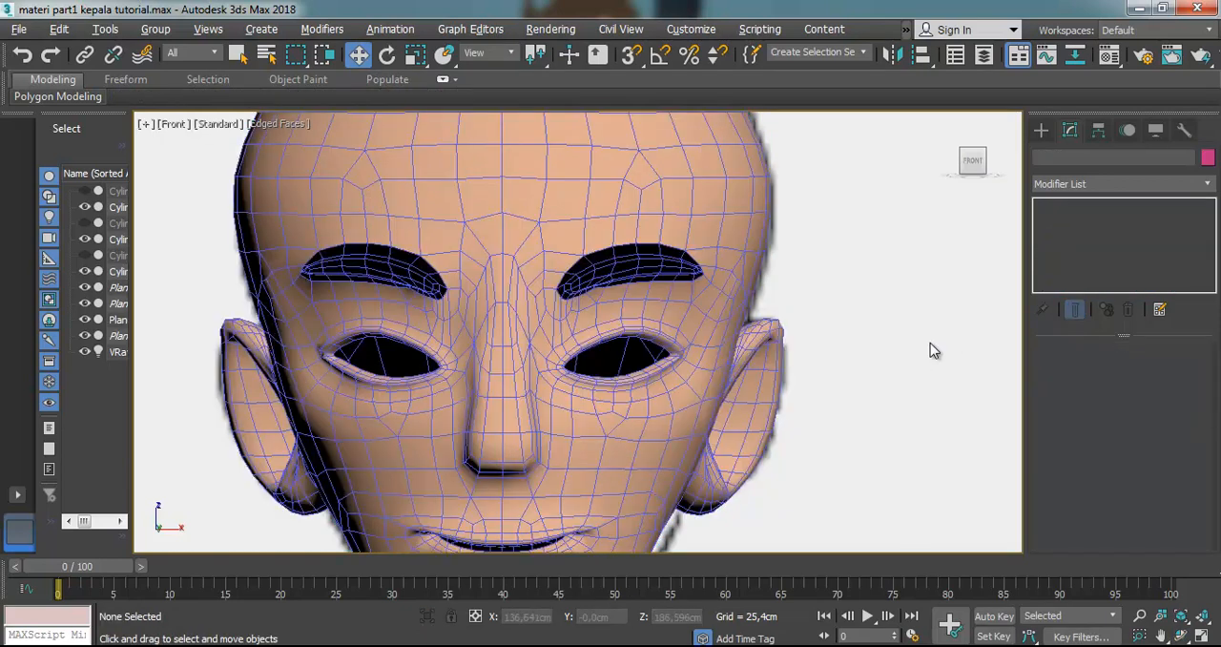
{"action": "left_click", "coordinate": [721, 420]}
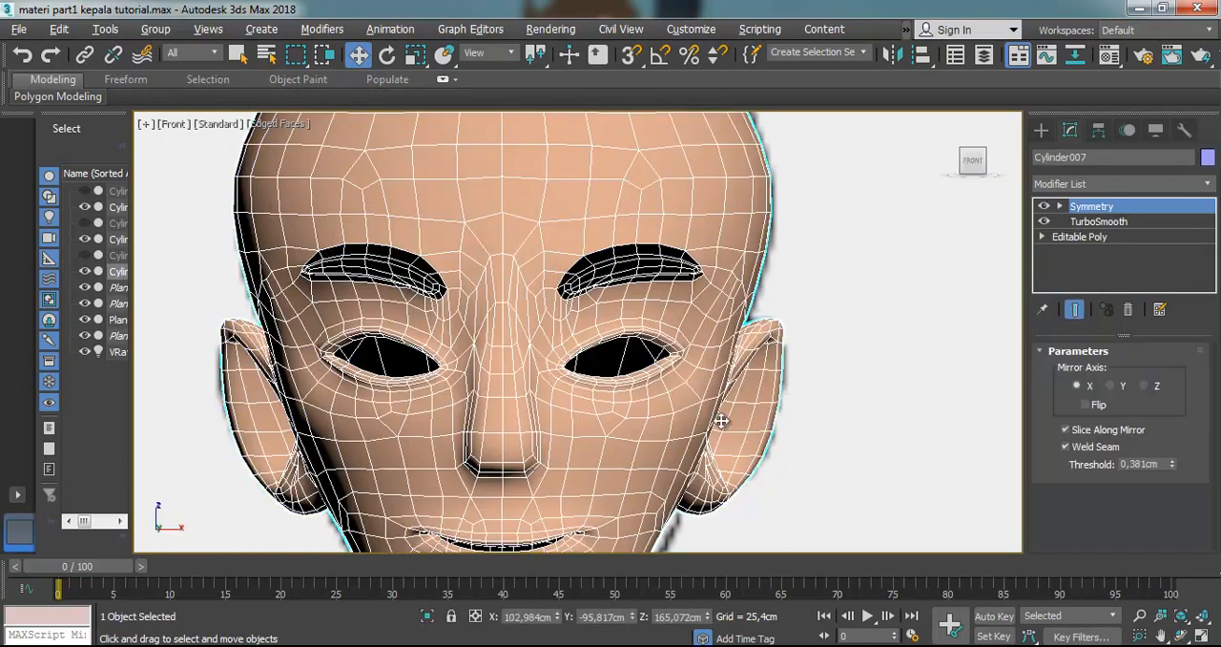
{"action": "left_click", "coordinate": [1075, 238]}
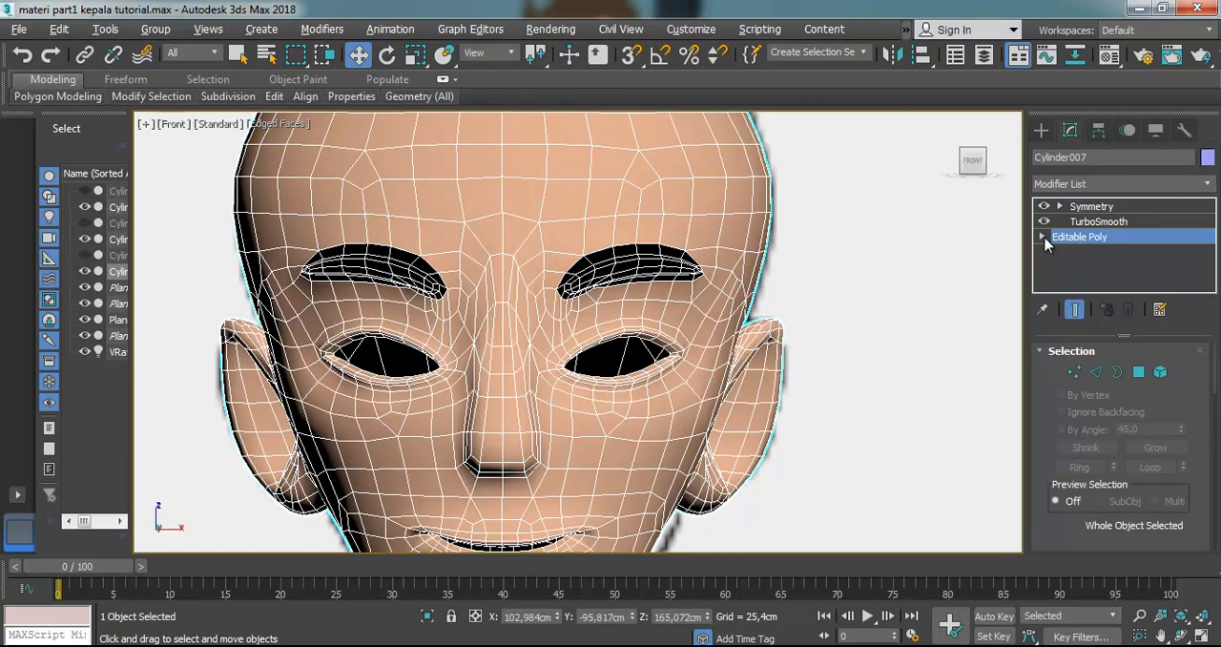
{"action": "left_click", "coordinate": [1042, 236]}
{"action": "left_click", "coordinate": [1043, 237]}
{"action": "left_click", "coordinate": [998, 254]}
Create a GeoSphere with a radius of about 3.4 cm beside the head in the Front view and move it over the adjacent eye
{"action": "left_click", "coordinate": [1041, 130]}
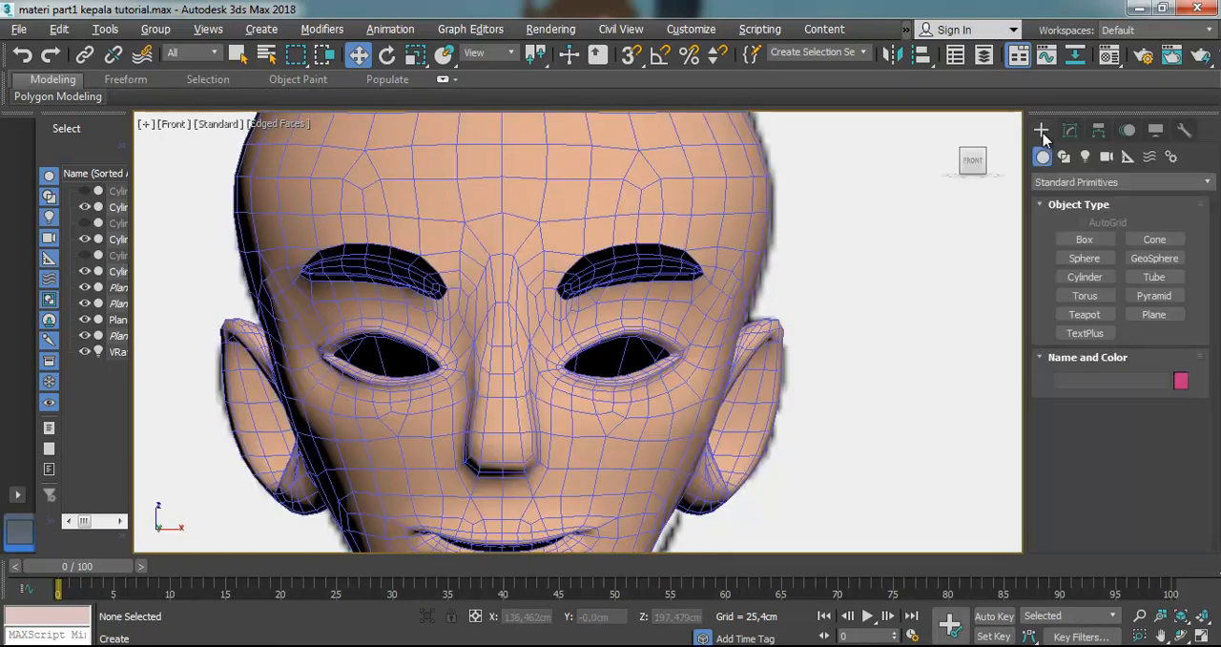
{"action": "left_click", "coordinate": [1139, 257]}
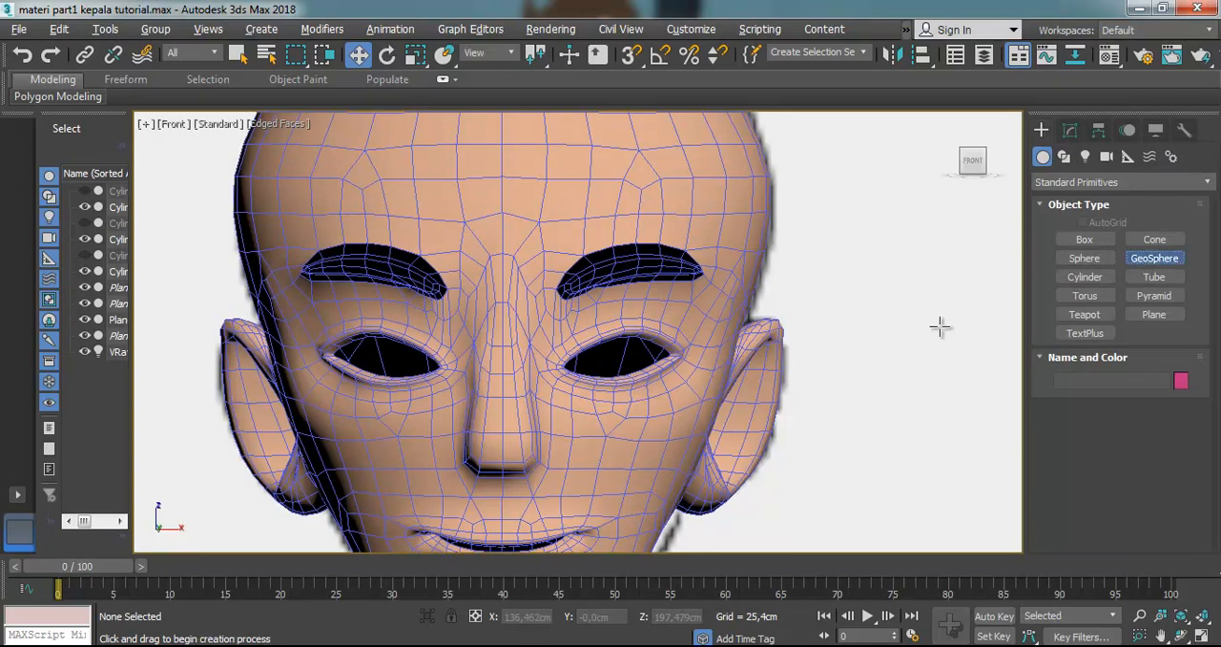
{"action": "left_click_drag", "start_coordinate": [848, 368], "coordinate": [887, 408]}
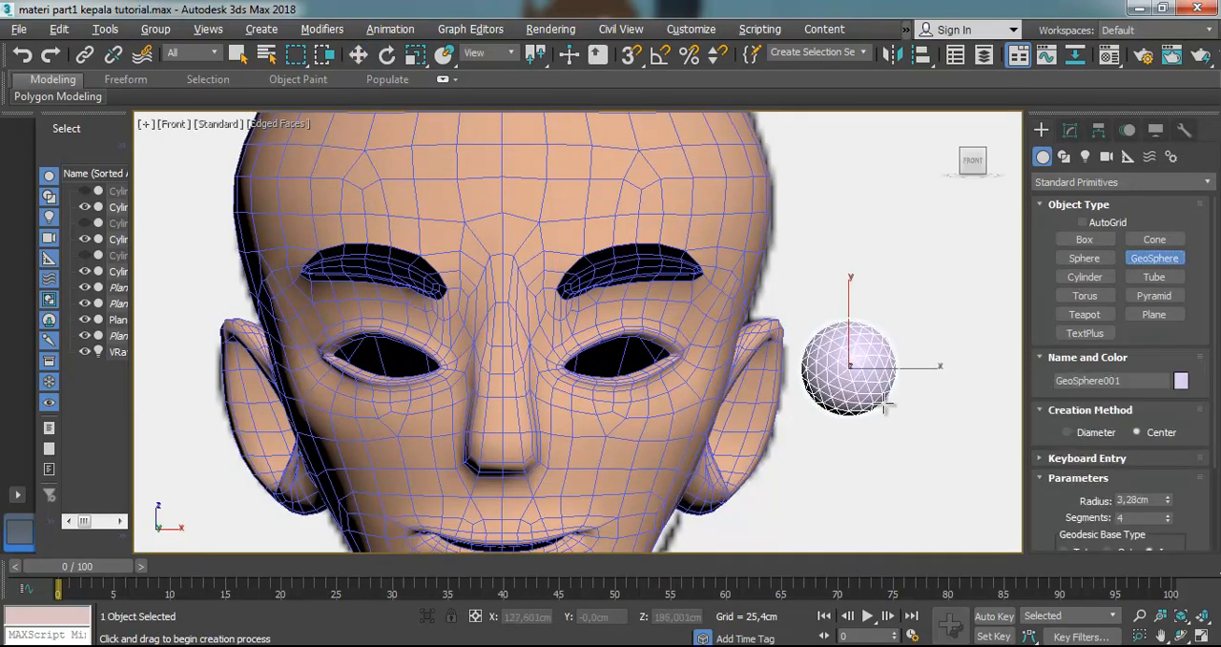
{"action": "left_click", "coordinate": [355, 56]}
{"action": "left_click_drag", "start_coordinate": [906, 372], "coordinate": [670, 344]}
Move the GeoSphere forward along Y in the wireframe Top view to the front of the face at the eye socket
{"action": "key", "text": "t"}
{"action": "scroll", "coordinate": [644, 372], "scroll_direction": "down", "scroll_amount": 3}
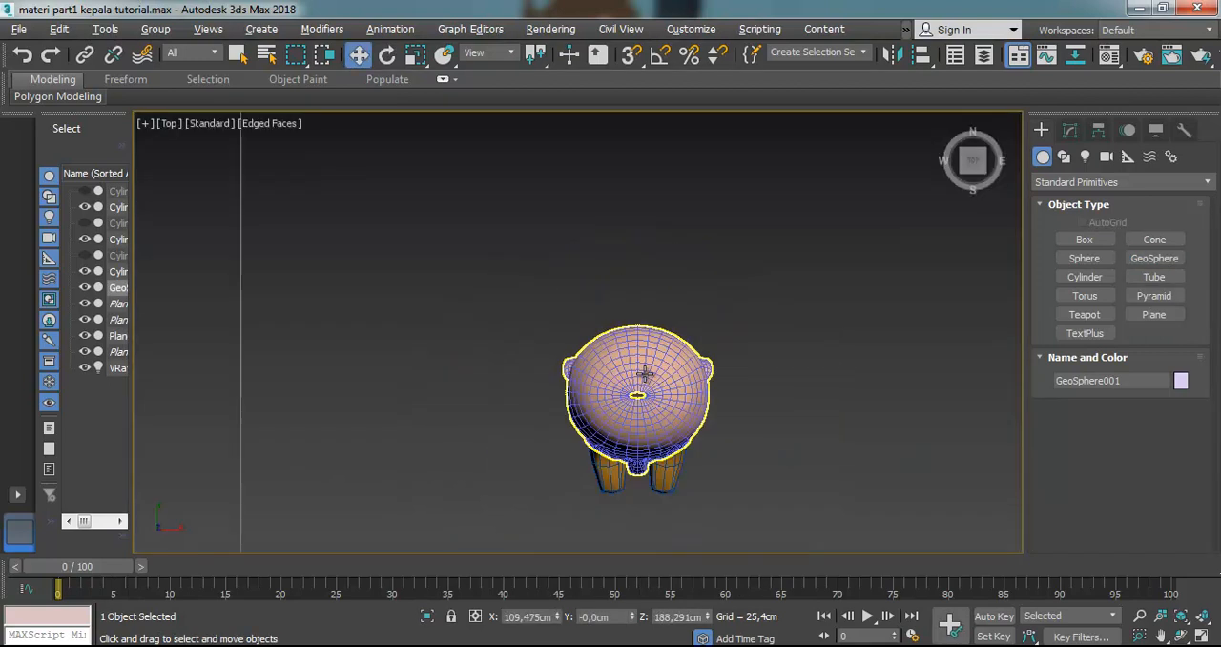
{"action": "scroll", "coordinate": [630, 333], "scroll_direction": "up", "scroll_amount": 3}
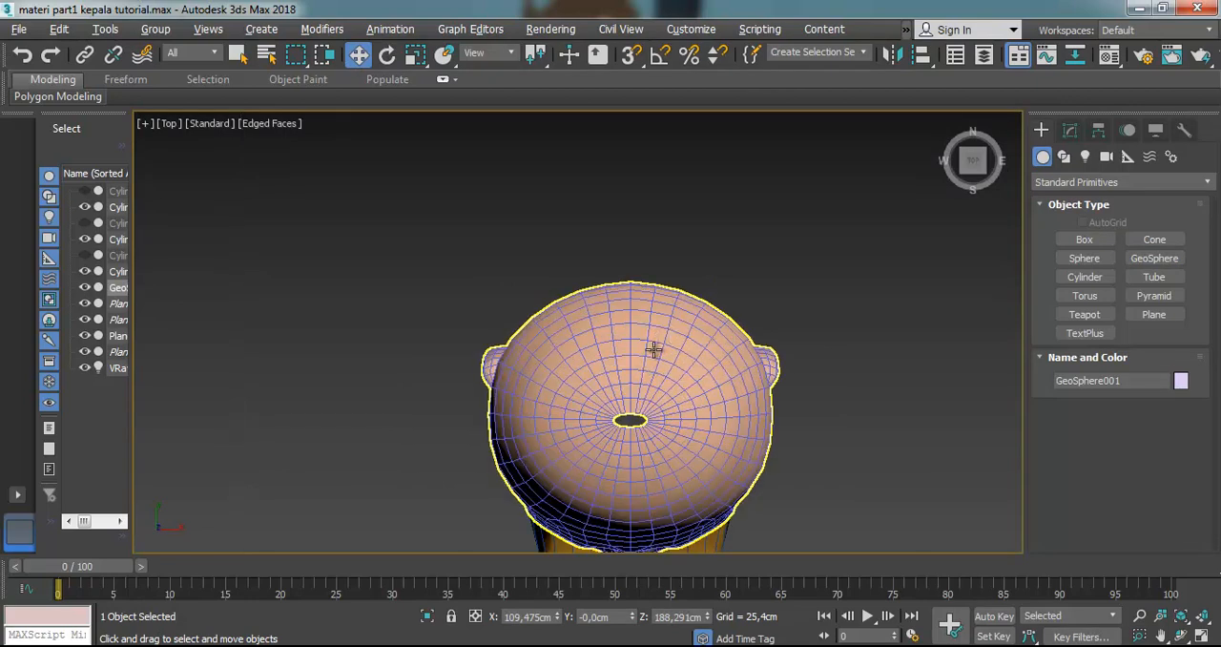
{"action": "key", "text": "F3"}
{"action": "scroll", "coordinate": [675, 394], "scroll_direction": "down", "scroll_amount": 3}
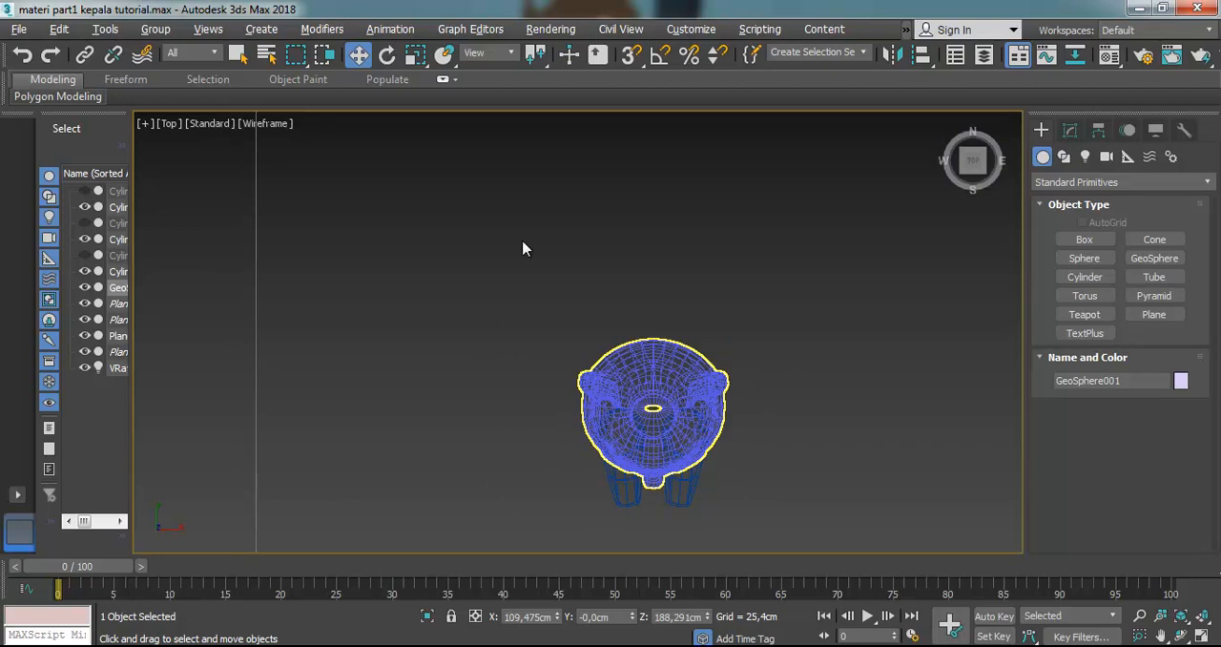
{"action": "scroll", "coordinate": [711, 359], "scroll_direction": "down", "scroll_amount": 4}
{"action": "left_click_drag", "start_coordinate": [700, 186], "coordinate": [689, 333]}
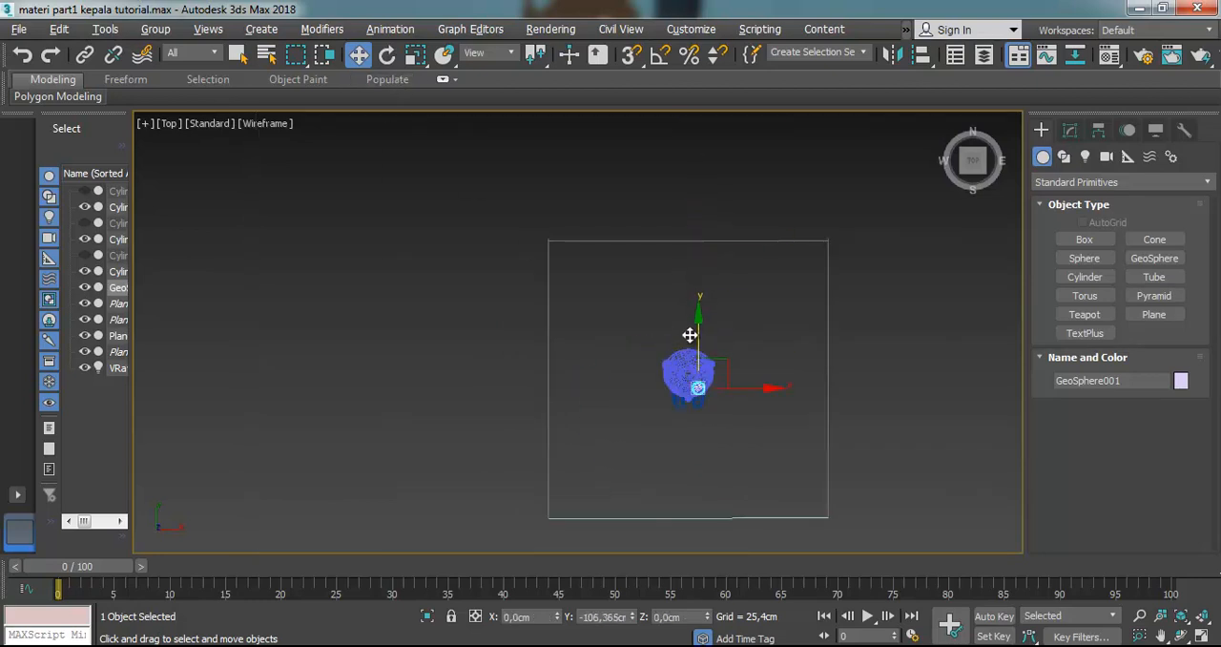
{"action": "scroll", "coordinate": [706, 348], "scroll_direction": "up", "scroll_amount": 8}
{"action": "left_click_drag", "start_coordinate": [621, 413], "coordinate": [622, 421]}
{"action": "key", "text": "f"}
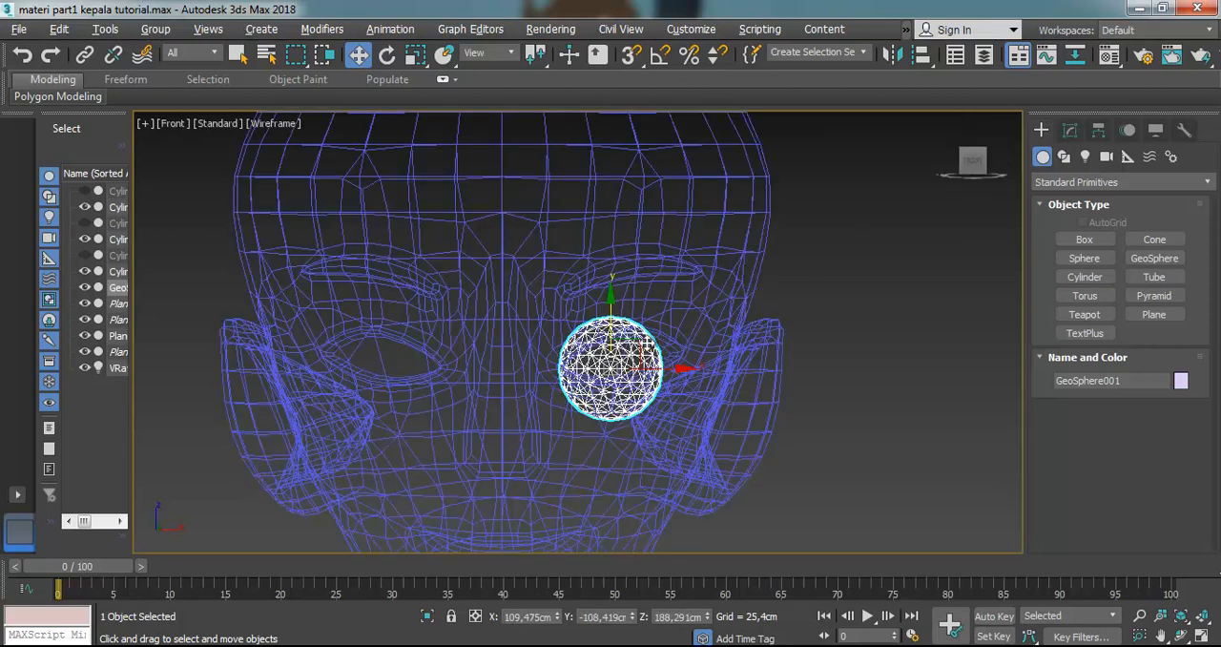
{"action": "key", "text": "F3"}
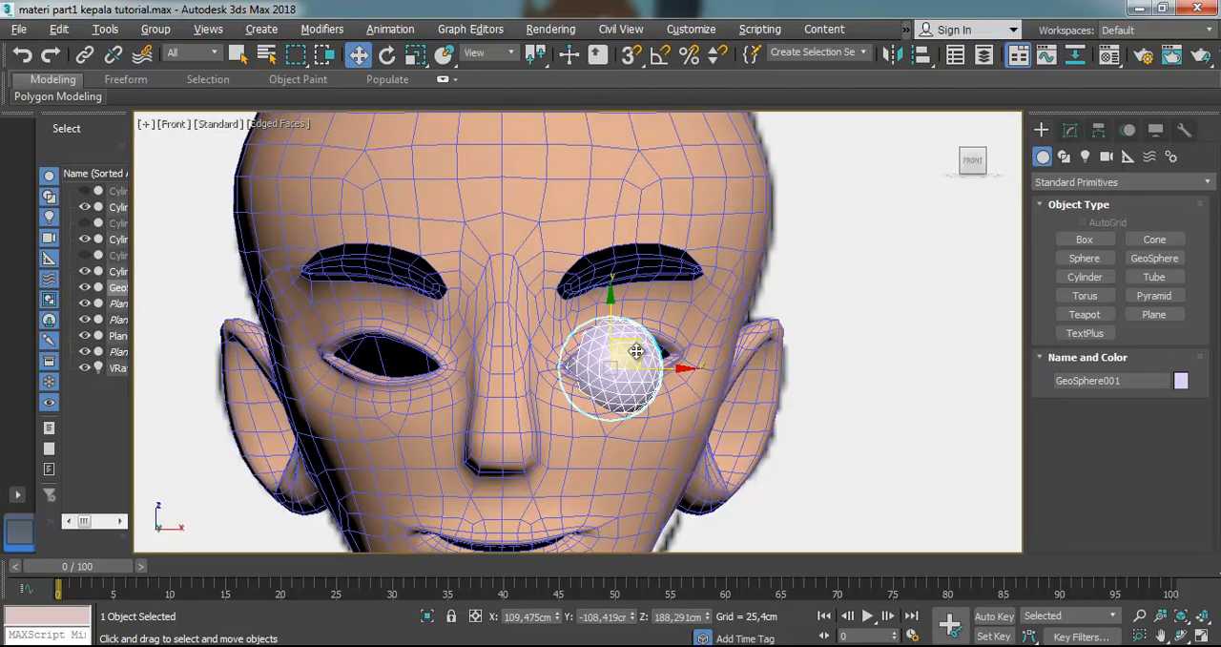
Align the GeoSphere with the eye opening in the Front view and stretch it along X to about 126%
{"action": "left_click", "coordinate": [686, 368]}
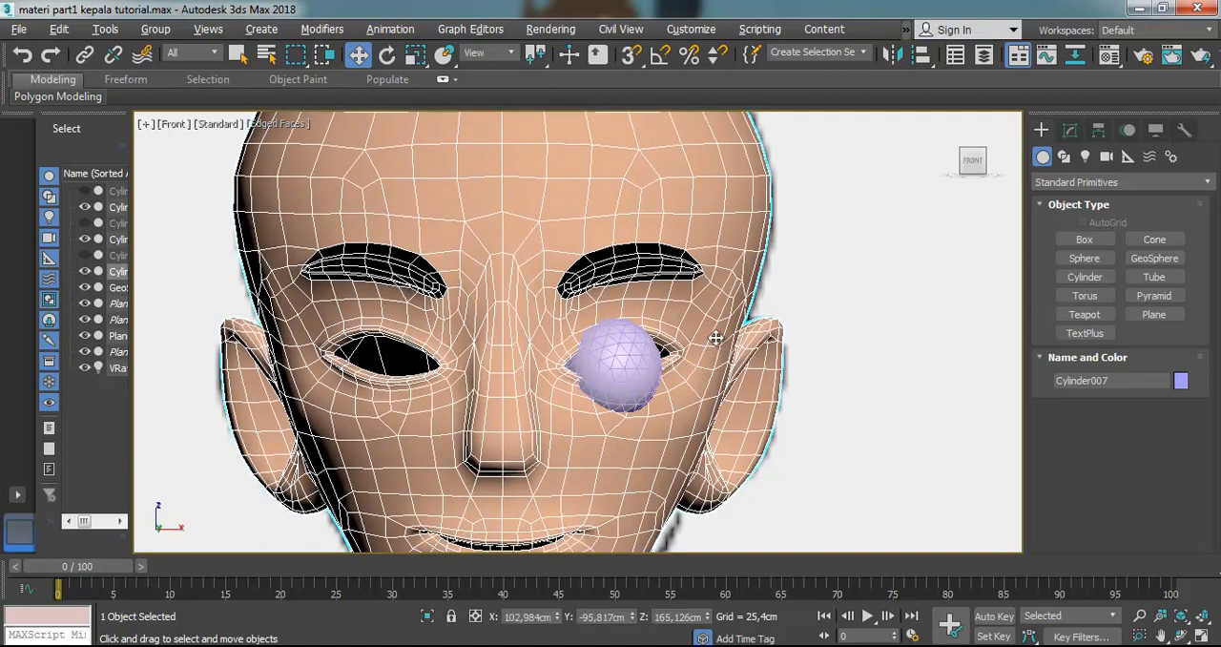
{"action": "key", "text": "ctrl+z"}
{"action": "left_click", "coordinate": [812, 302]}
{"action": "left_click", "coordinate": [660, 357]}
{"action": "scroll", "coordinate": [663, 367], "scroll_direction": "down", "scroll_amount": 5}
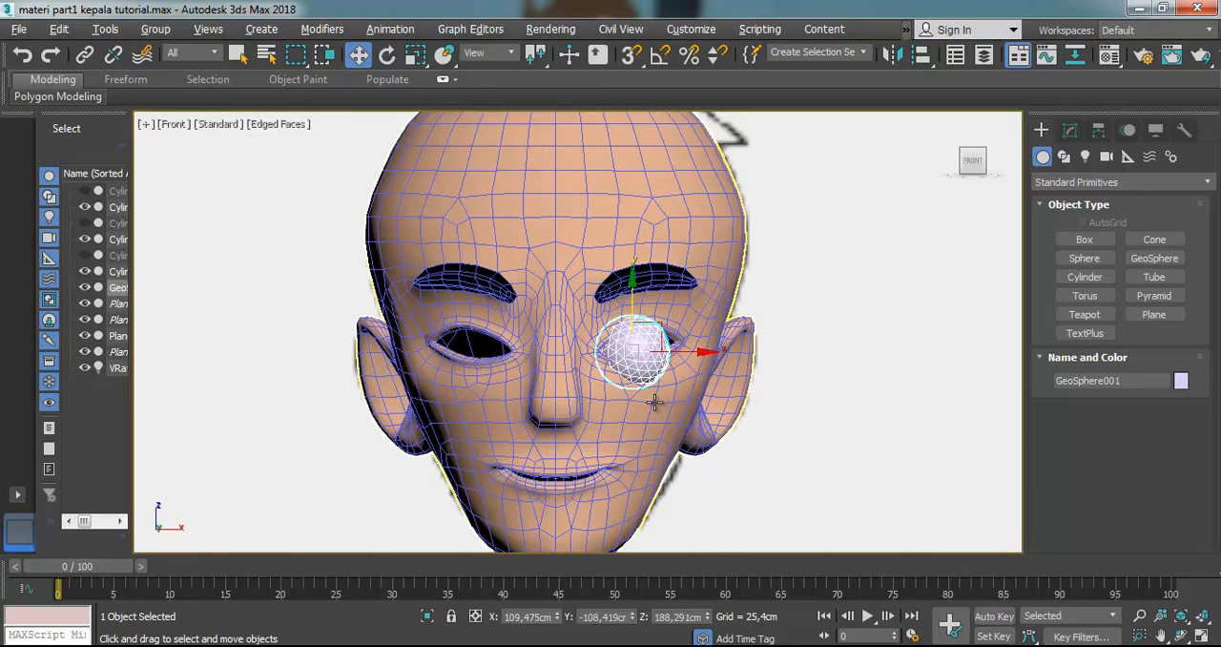
{"action": "scroll", "coordinate": [668, 363], "scroll_direction": "up", "scroll_amount": 4}
{"action": "left_click_drag", "start_coordinate": [685, 332], "coordinate": [722, 333]}
{"action": "key", "text": "r"}
{"action": "key", "text": "r"}
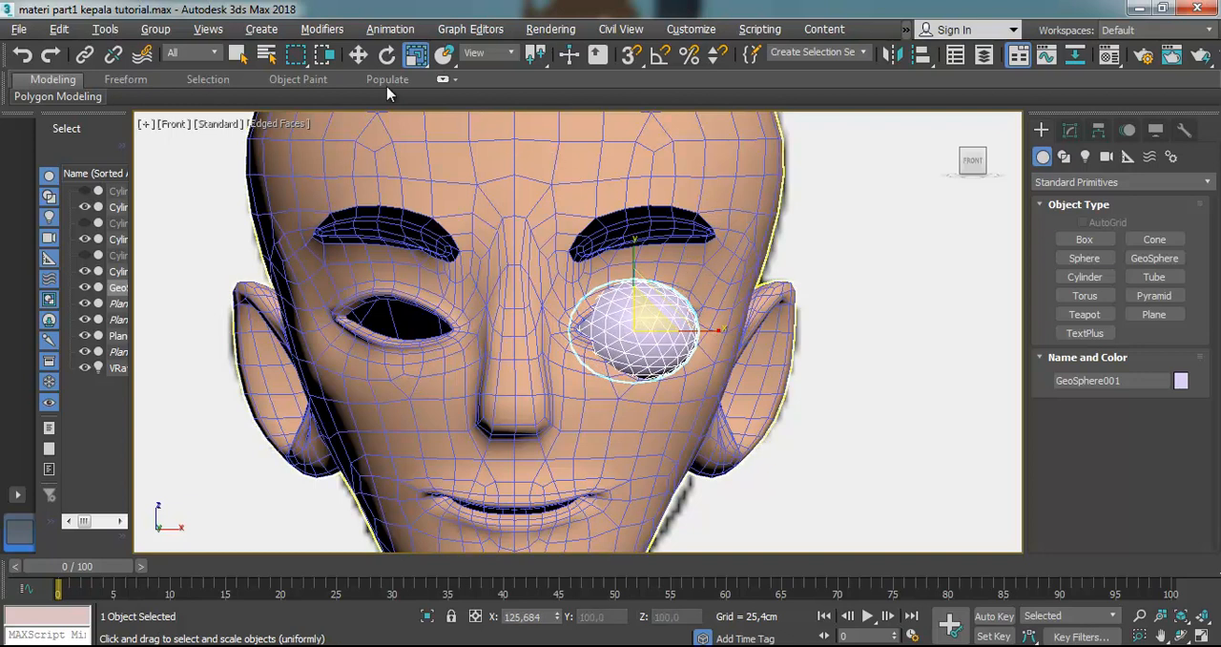
{"action": "left_click", "coordinate": [359, 55]}
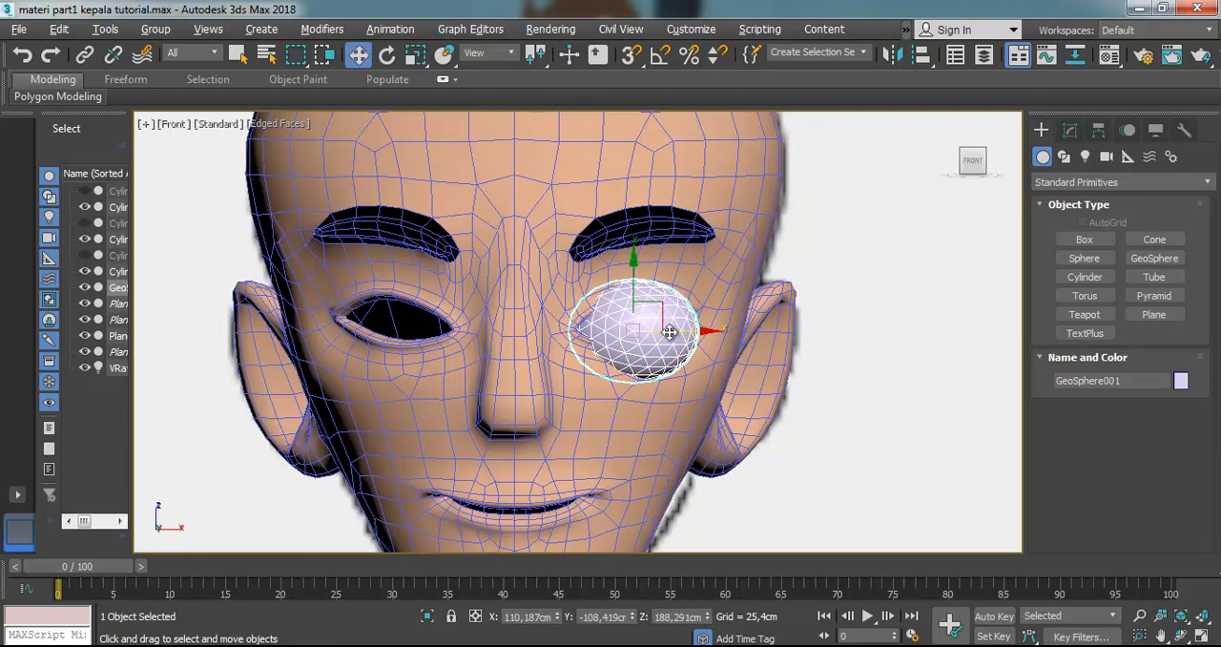
Make the head see-through and move the GeoSphere slightly back into the eye socket in the Top view
{"action": "left_click", "coordinate": [701, 274]}
{"action": "key", "text": "alt+x"}
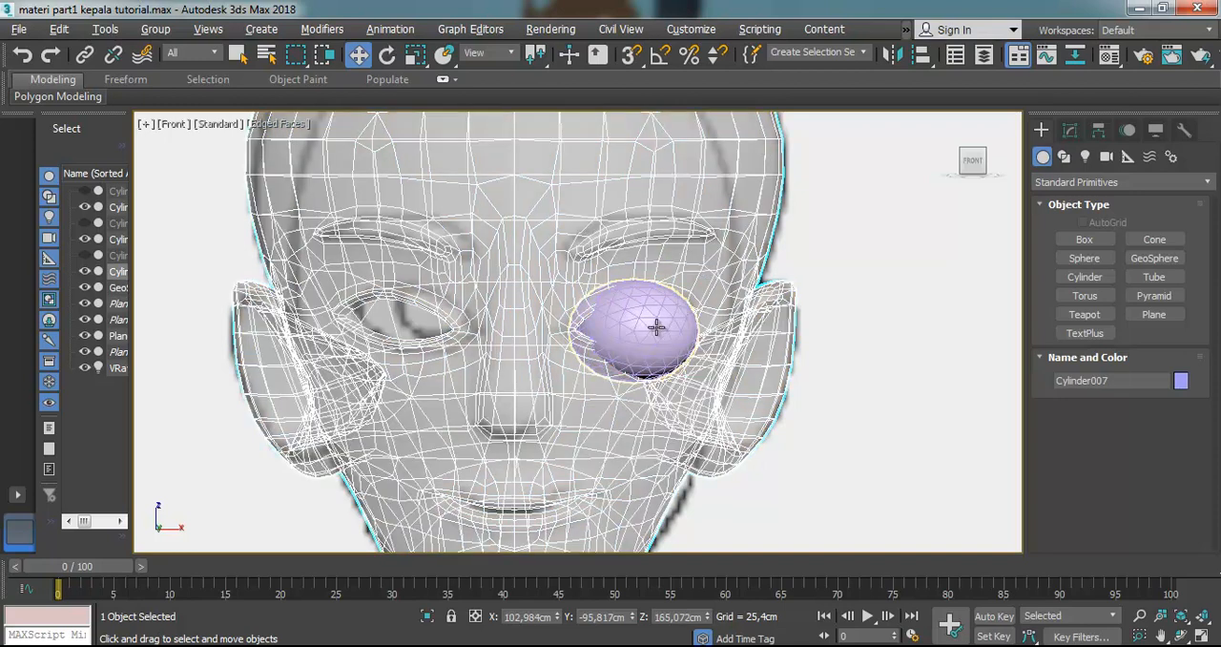
{"action": "left_click", "coordinate": [656, 318]}
{"action": "key", "text": "t"}
{"action": "scroll", "coordinate": [644, 324], "scroll_direction": "up", "scroll_amount": 5}
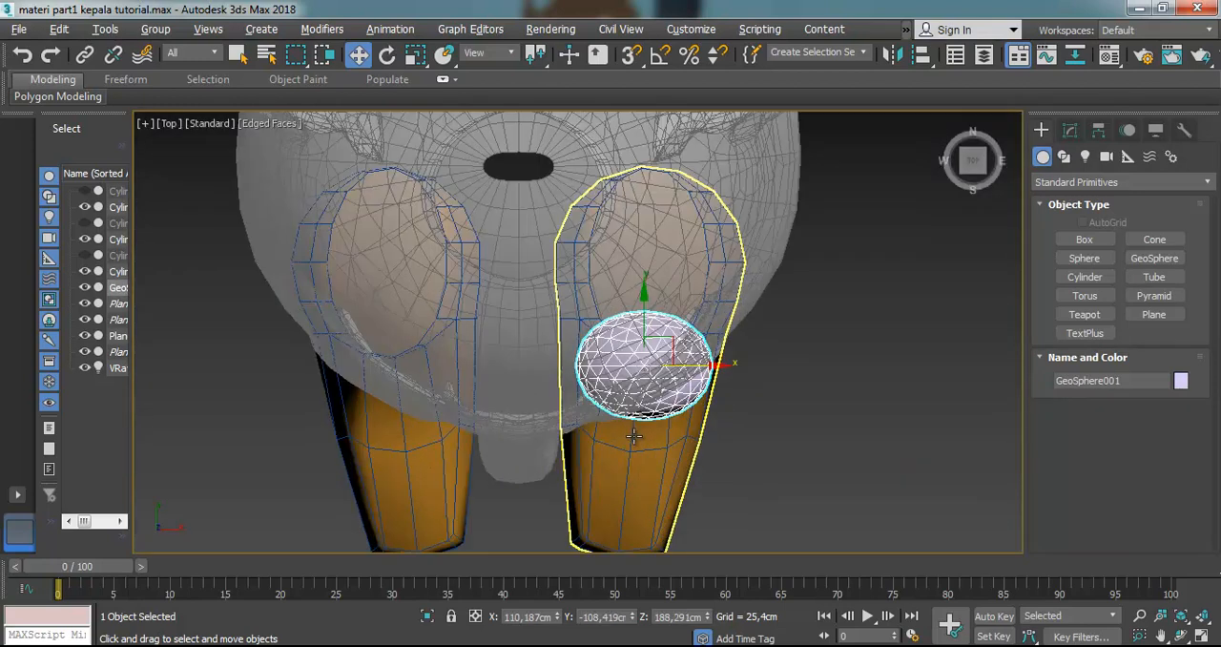
{"action": "left_click_drag", "start_coordinate": [646, 291], "coordinate": [618, 284]}
{"action": "key", "text": "f"}
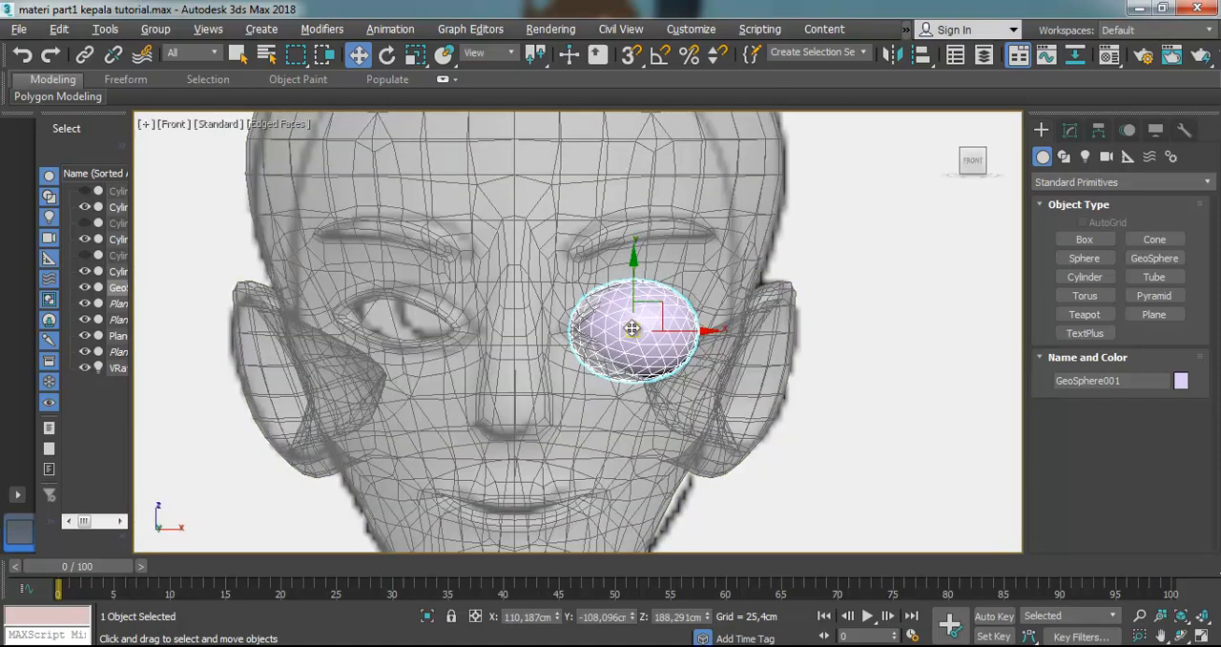
Turn off the head's see-through display and shift the GeoSphere slightly toward the nose in the Front view, to about X 109.4 cm
{"action": "scroll", "coordinate": [711, 262], "scroll_direction": "up", "scroll_amount": 3}
{"action": "left_click", "coordinate": [719, 258]}
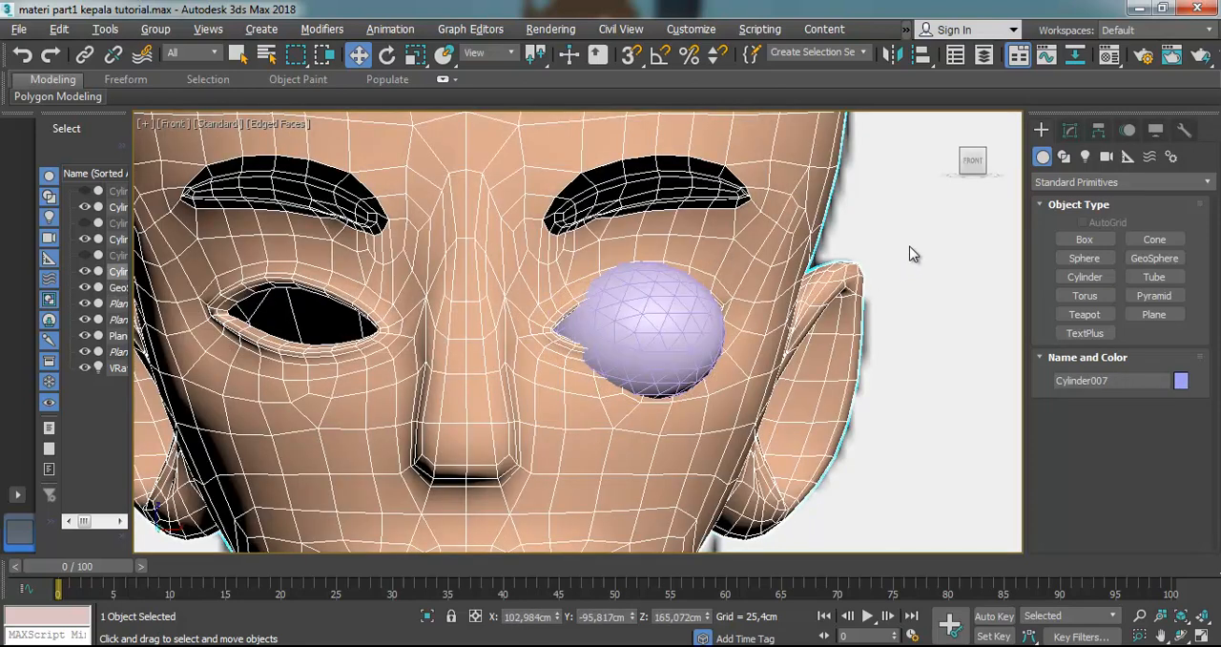
{"action": "left_click", "coordinate": [681, 322]}
{"action": "scroll", "coordinate": [684, 322], "scroll_direction": "up", "scroll_amount": 2}
{"action": "left_click_drag", "start_coordinate": [669, 337], "coordinate": [639, 299]}
{"action": "left_click", "coordinate": [413, 56]}
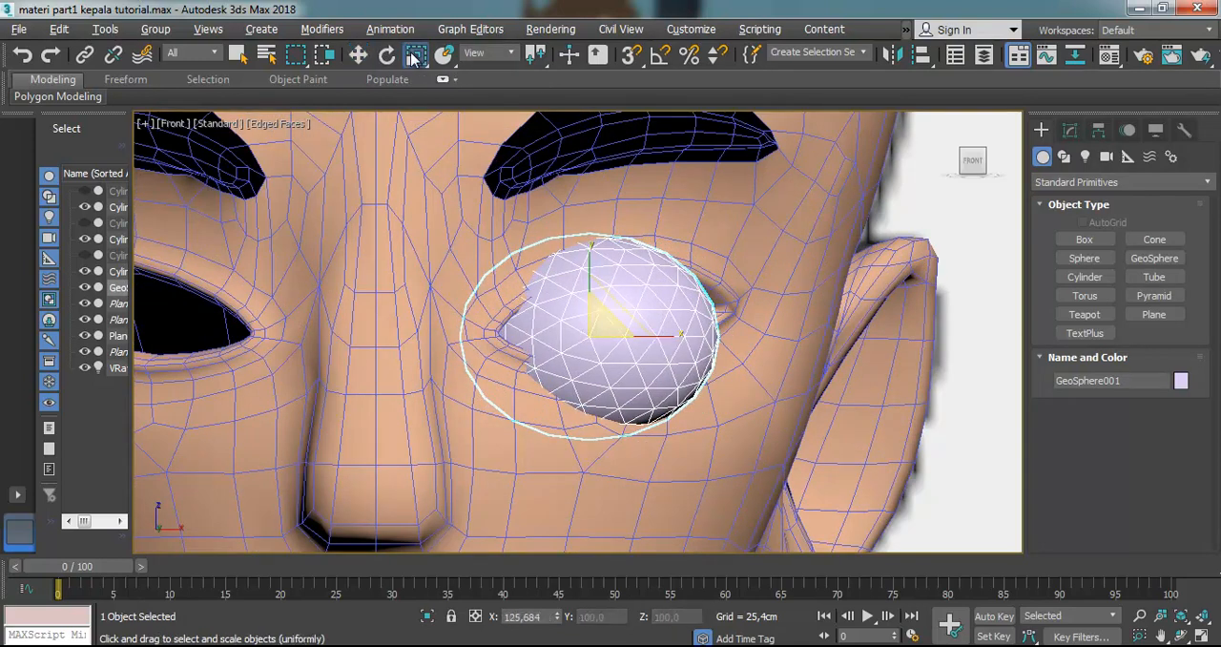
{"action": "left_click", "coordinate": [362, 57]}
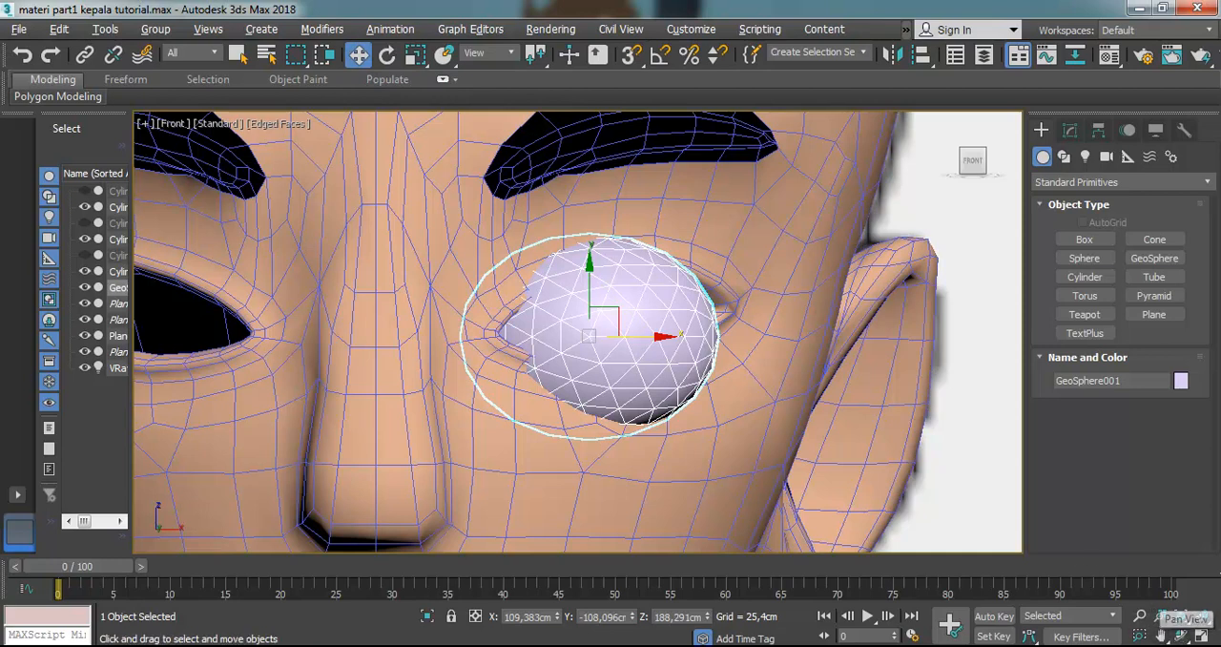
Push the GeoSphere deeper into the eye socket along Y to about -106.35 cm and rotate it to follow the face
{"action": "left_click", "coordinate": [1180, 636]}
{"action": "key", "text": "p"}
{"action": "left_click_drag", "start_coordinate": [589, 325], "coordinate": [652, 290]}
{"action": "key", "text": "z"}
{"action": "key", "text": "z"}
{"action": "left_click", "coordinate": [359, 54]}
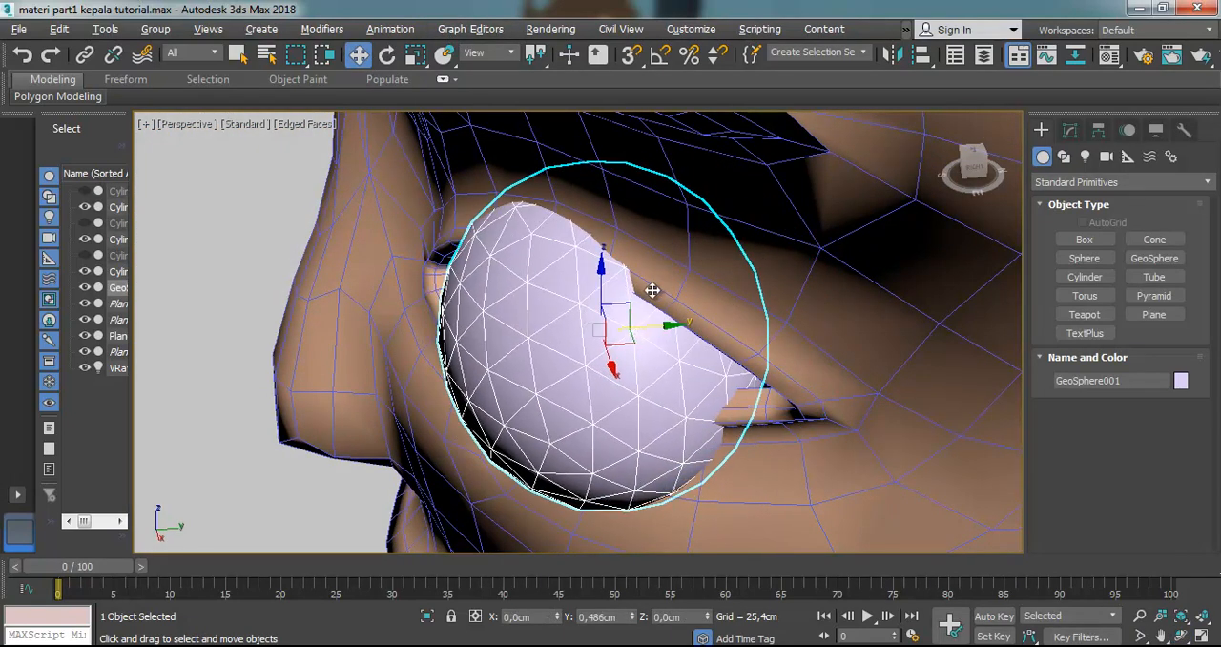
{"action": "left_click", "coordinate": [416, 55]}
{"action": "left_click", "coordinate": [387, 55]}
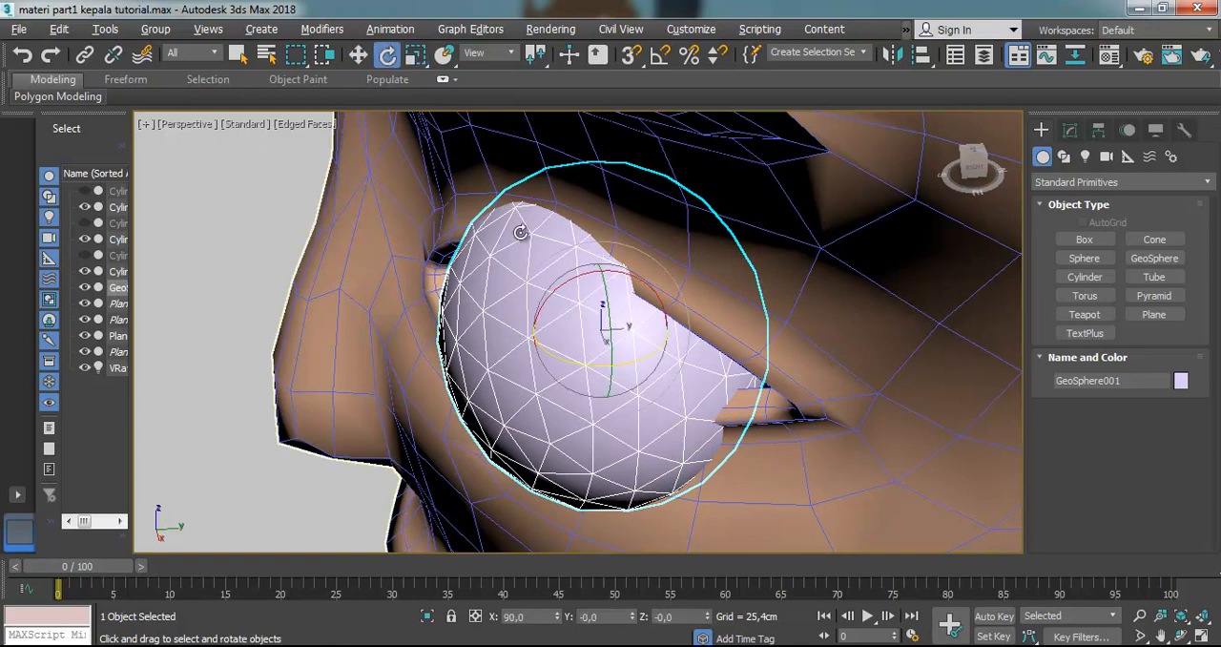
{"action": "left_click_drag", "start_coordinate": [578, 363], "coordinate": [713, 315]}
{"action": "left_click", "coordinate": [360, 56]}
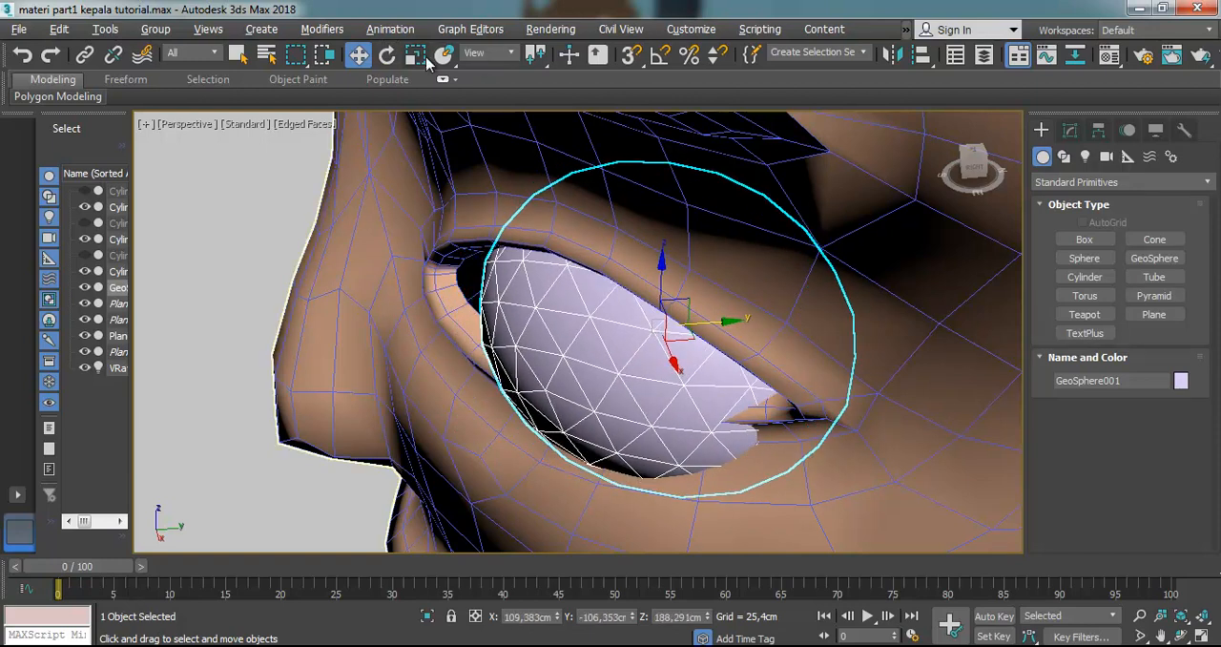
Scale the GeoSphere slightly and slide it in the XY plane toward the inner eye corner, to about X 107.7 cm
{"action": "key", "text": "r"}
{"action": "mouse_move", "coordinate": [675, 365]}
{"action": "left_mouse_down"}
{"action": "mouse_move", "coordinate": [692, 384]}
{"action": "mouse_move", "coordinate": [654, 360]}
{"action": "mouse_move", "coordinate": [675, 368]}
{"action": "left_mouse_up"}
{"action": "left_click", "coordinate": [386, 54]}
{"action": "left_click", "coordinate": [358, 54]}
{"action": "left_click_drag", "start_coordinate": [683, 325], "coordinate": [675, 299]}
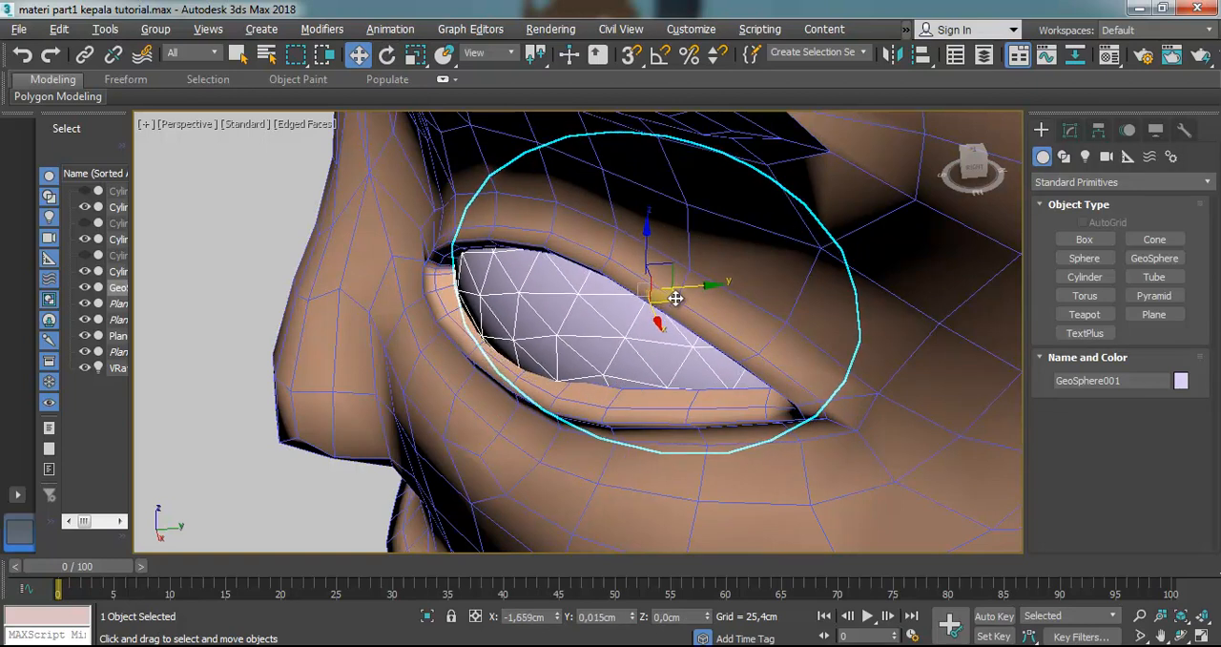
Rotate the GeoSphere to match the socket's slant and recenter it over the eye opening in the Front view
{"action": "left_click", "coordinate": [387, 55]}
{"action": "left_click_drag", "start_coordinate": [639, 322], "coordinate": [662, 297]}
{"action": "left_click", "coordinate": [357, 54]}
{"action": "left_click", "coordinate": [1181, 635]}
{"action": "left_click_drag", "start_coordinate": [659, 346], "coordinate": [774, 260]}
{"action": "scroll", "coordinate": [680, 265], "scroll_direction": "down", "scroll_amount": 3}
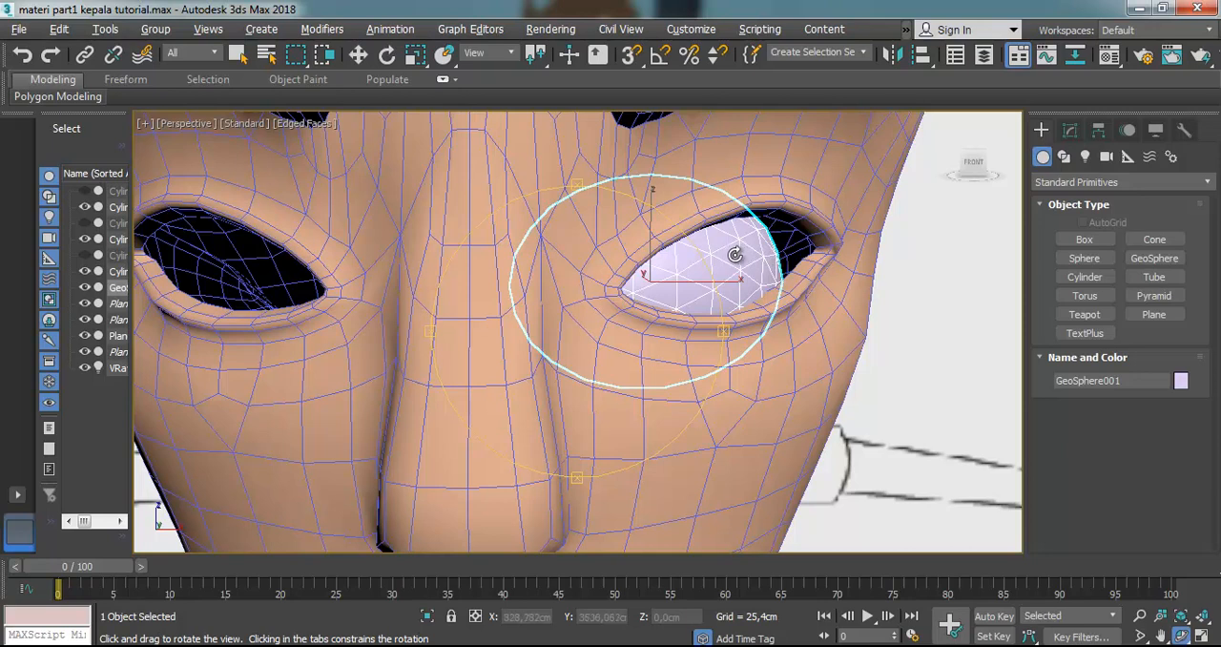
{"action": "key", "text": "f"}
{"action": "left_click", "coordinate": [358, 59]}
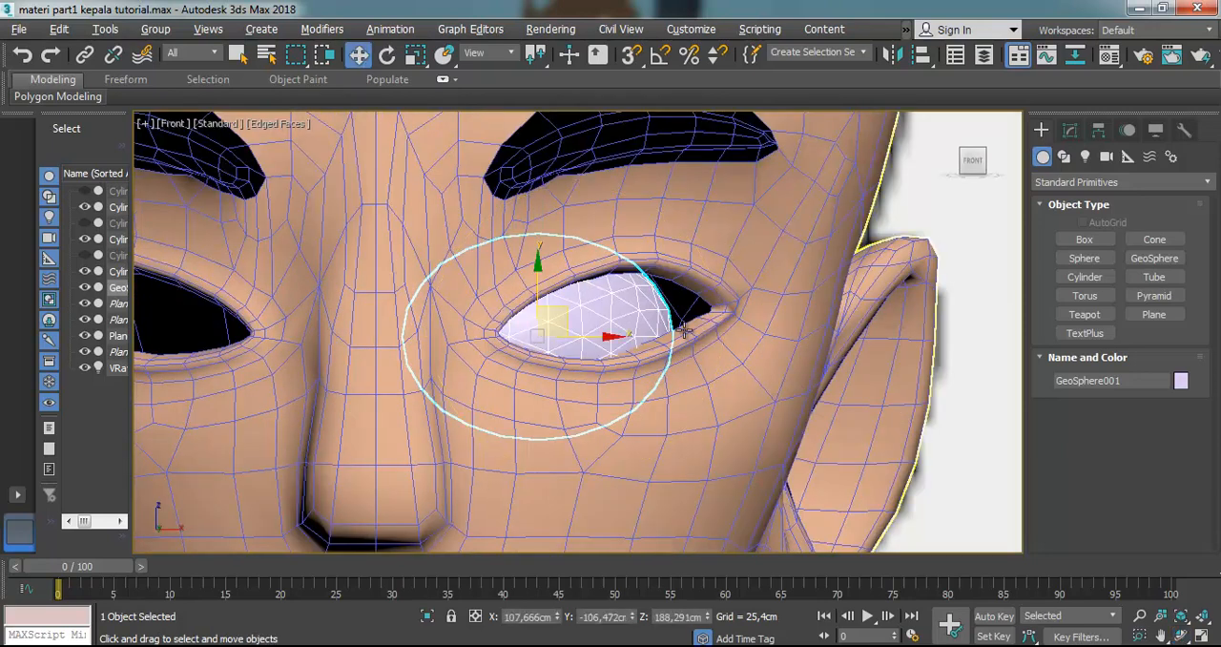
{"action": "left_click_drag", "start_coordinate": [560, 321], "coordinate": [636, 309]}
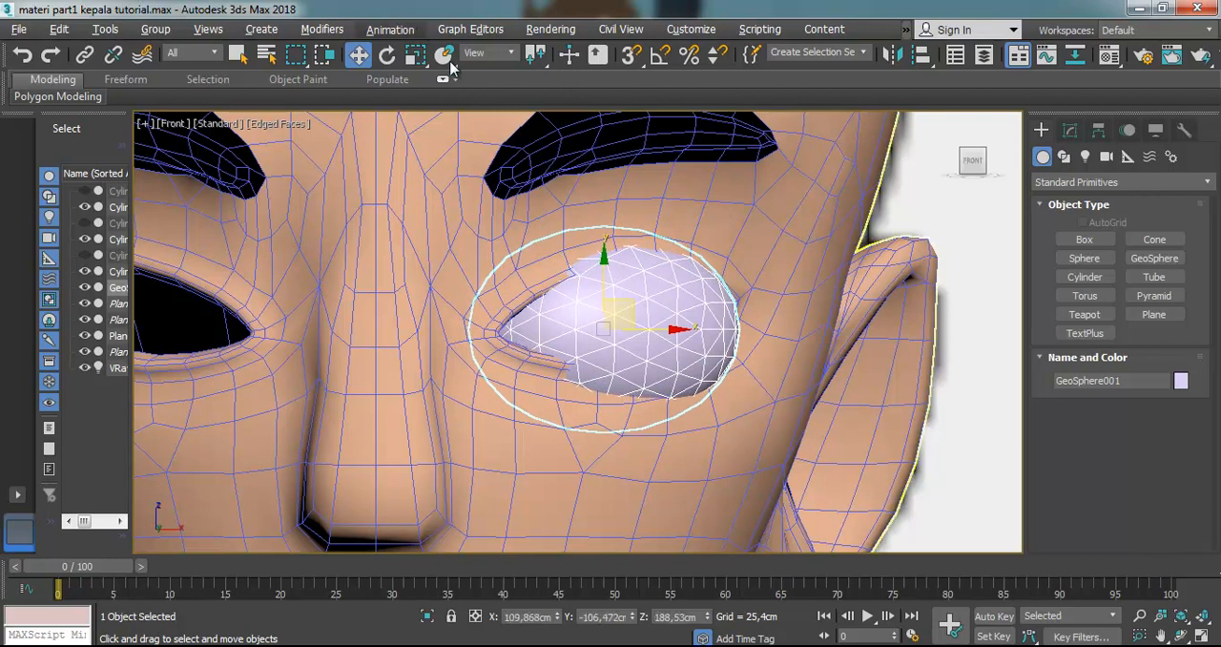
Scale the GeoSphere down in an angled close-up so that it protrudes less through the eyelids
{"action": "left_click", "coordinate": [1180, 636]}
{"action": "left_click_drag", "start_coordinate": [524, 332], "coordinate": [398, 343]}
{"action": "left_click", "coordinate": [415, 54]}
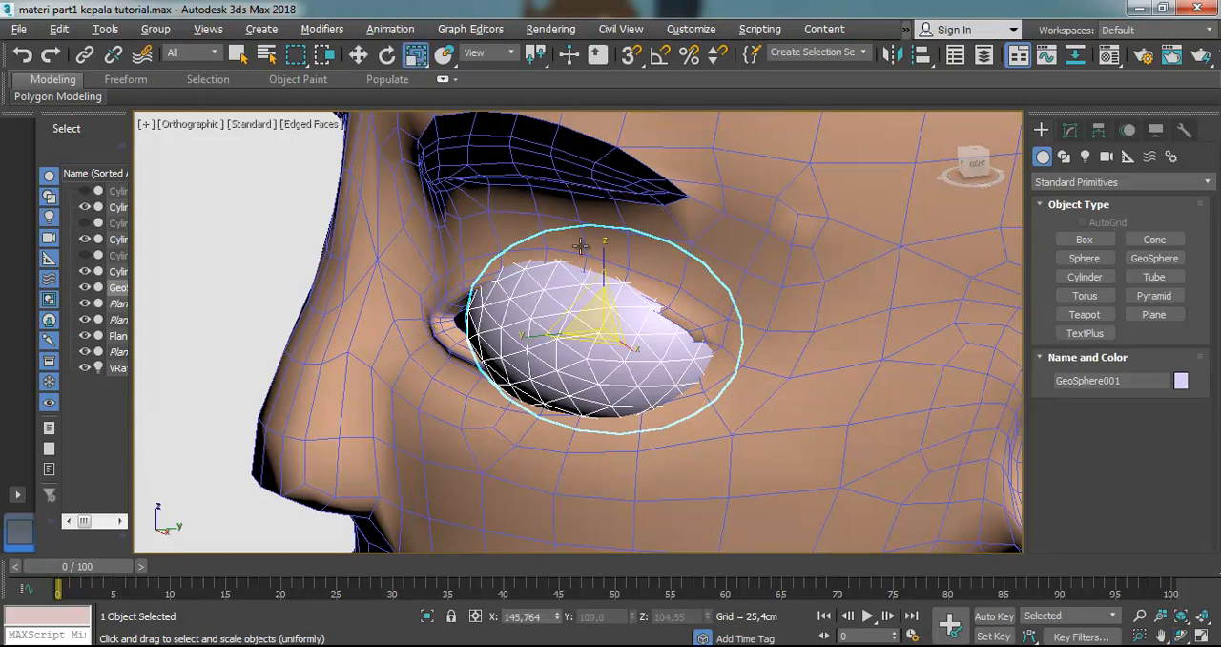
{"action": "left_click_drag", "start_coordinate": [541, 335], "coordinate": [589, 336]}
{"action": "key", "text": "ctrl+z"}
{"action": "left_click", "coordinate": [359, 54]}
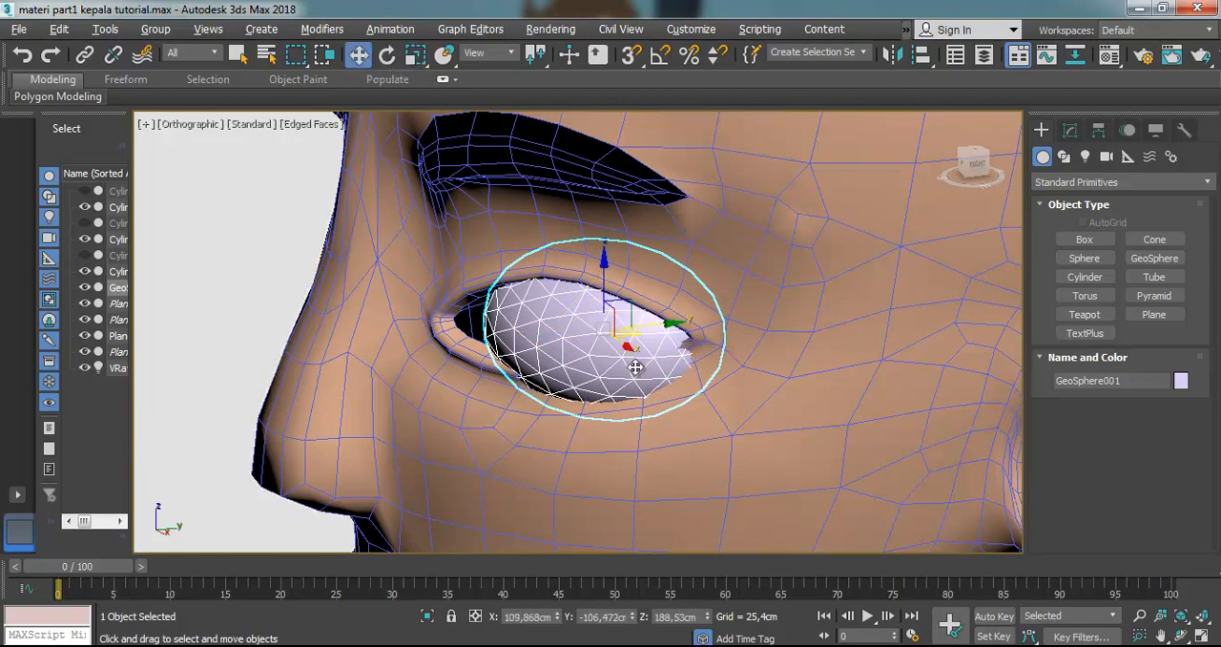
Rotate the reduced GeoSphere and move it toward the inner eye corner, to about X 108 cm
{"action": "left_click", "coordinate": [387, 54]}
{"action": "left_click_drag", "start_coordinate": [655, 349], "coordinate": [615, 323]}
{"action": "left_click", "coordinate": [359, 55]}
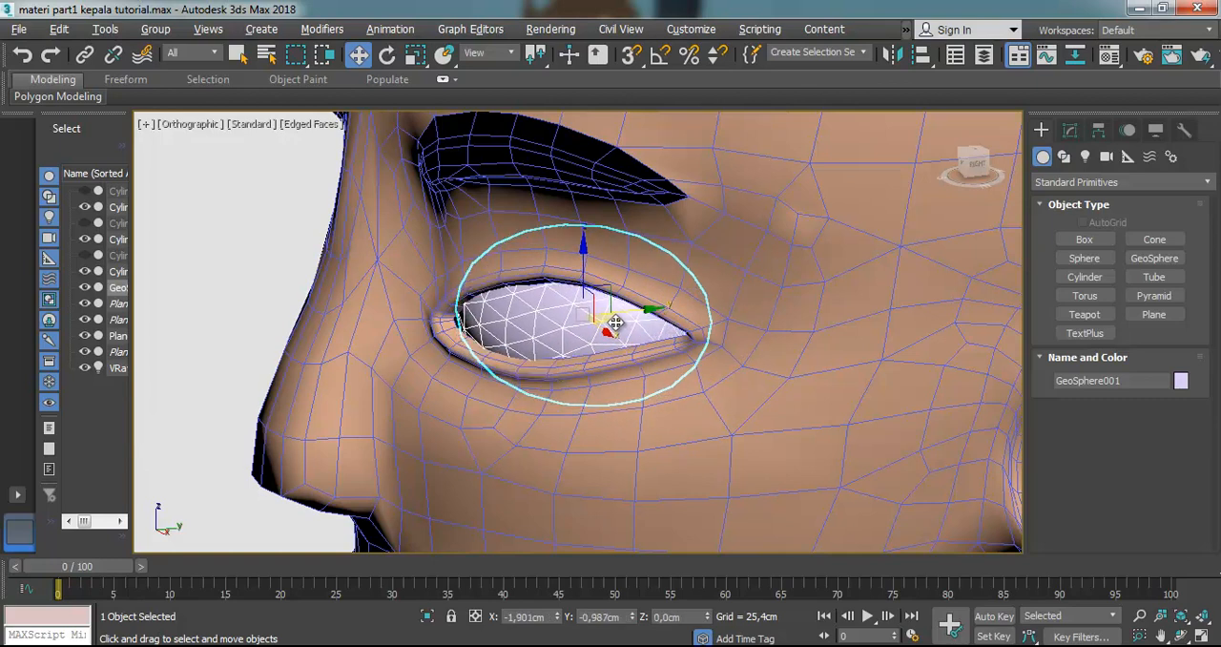
Move the GeoSphere outward and back to about X 109.2, Y -105.3 cm and enlarge it to fill the eye opening
{"action": "left_click", "coordinate": [1179, 636]}
{"action": "left_click_drag", "start_coordinate": [741, 381], "coordinate": [718, 308]}
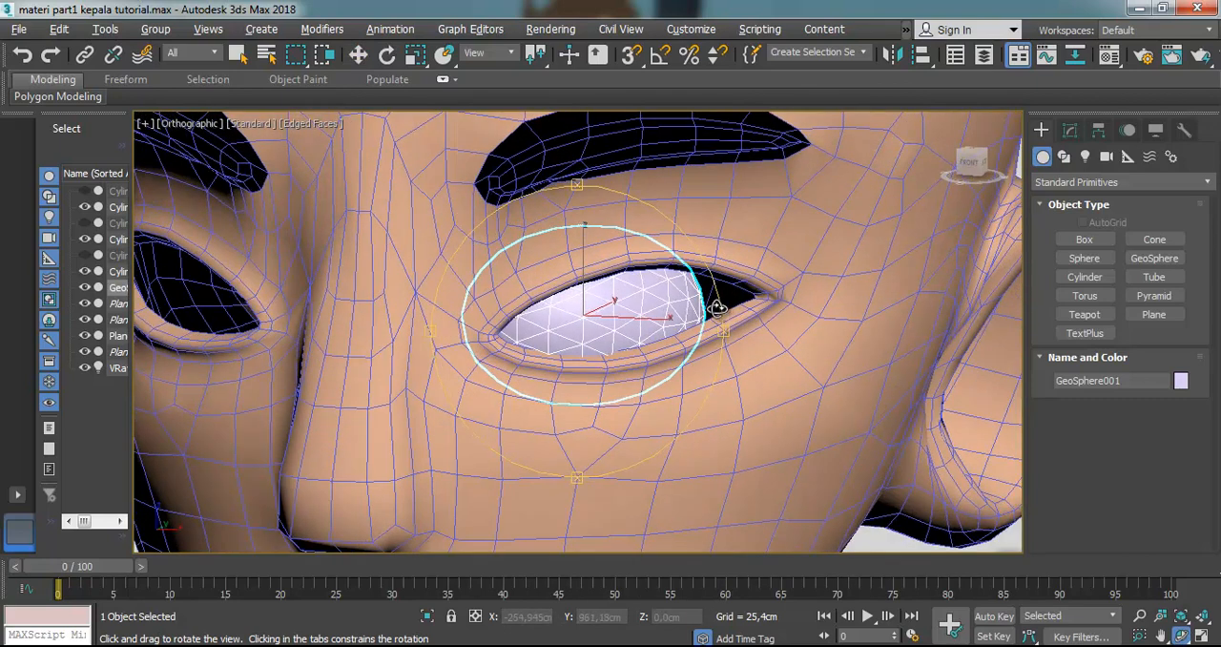
{"action": "left_click", "coordinate": [358, 55]}
{"action": "left_click_drag", "start_coordinate": [612, 311], "coordinate": [677, 284]}
{"action": "left_click", "coordinate": [416, 54]}
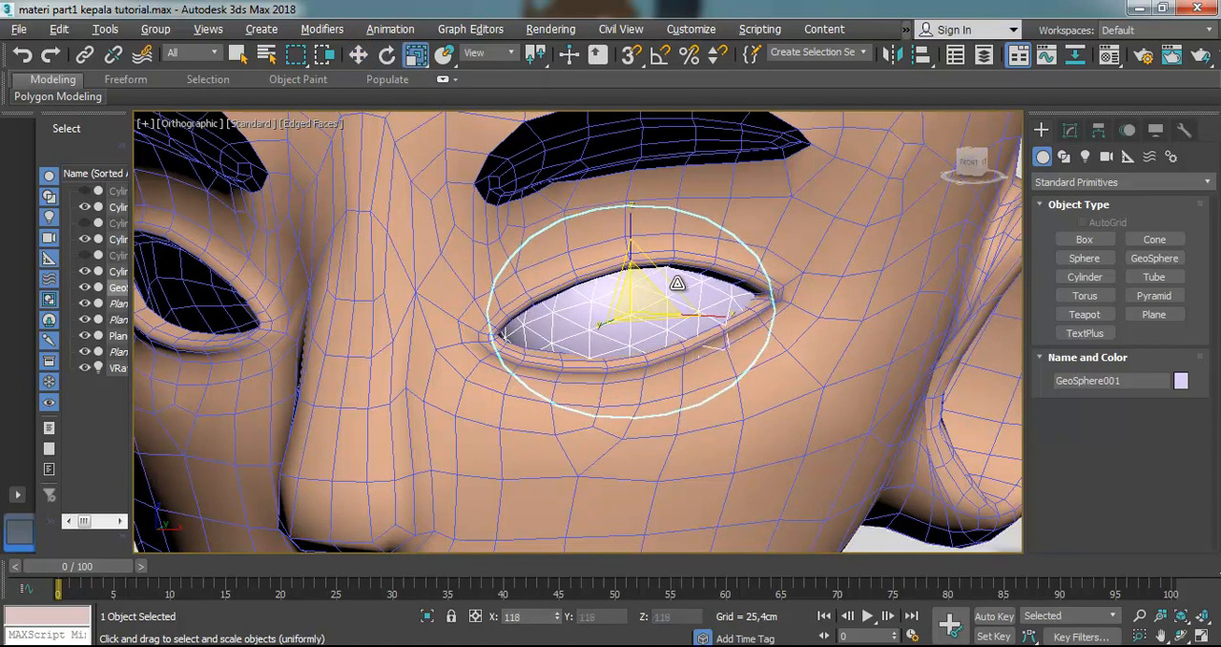
Stretch the GeoSphere sideways to about 168% in X so that it spans both corners of the eye
{"action": "left_click", "coordinate": [1181, 635]}
{"action": "left_click_drag", "start_coordinate": [559, 322], "coordinate": [559, 276]}
{"action": "key", "text": "w"}
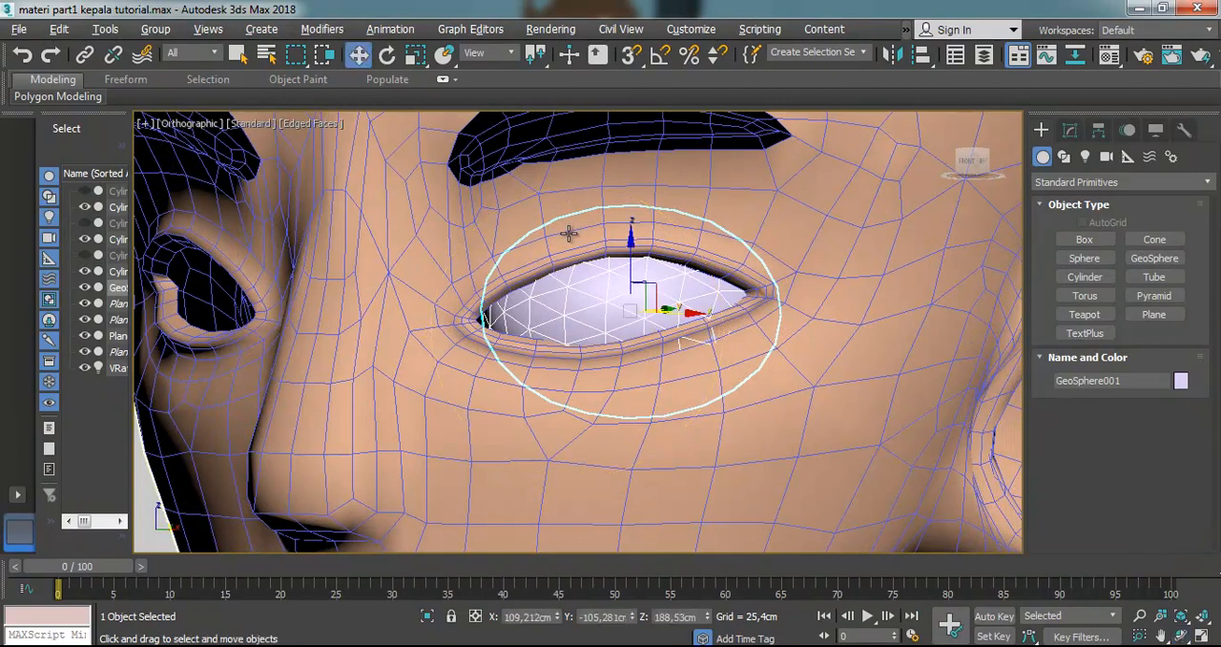
{"action": "left_click", "coordinate": [416, 57]}
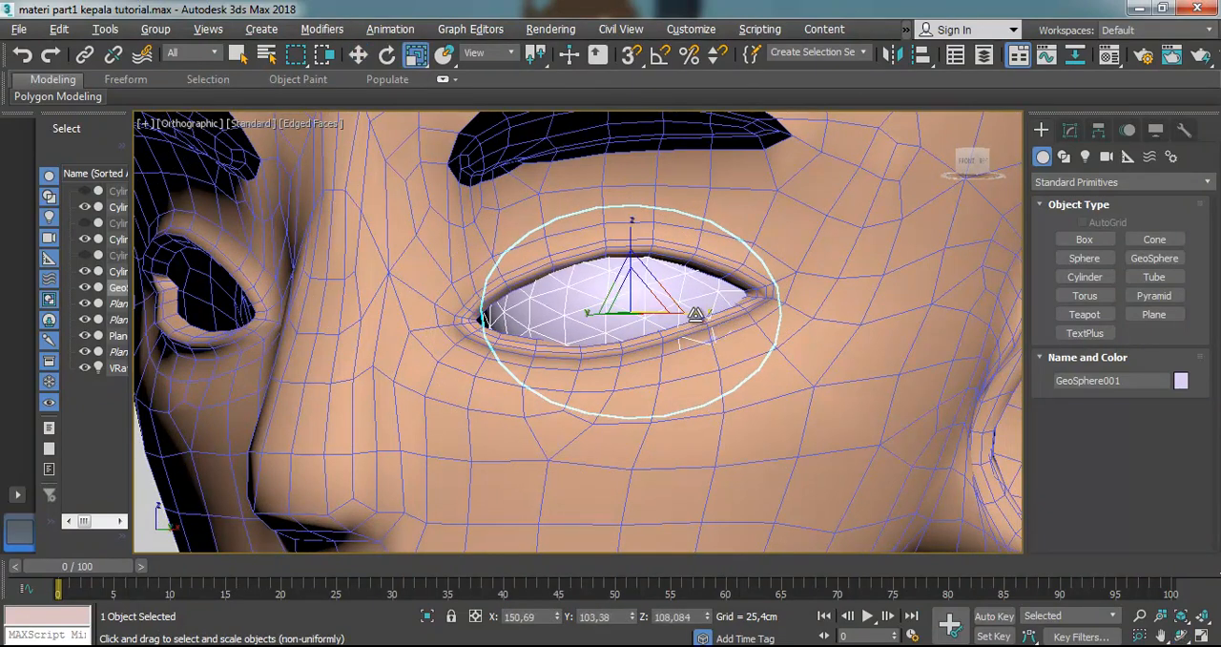
{"action": "left_click_drag", "start_coordinate": [695, 316], "coordinate": [706, 313]}
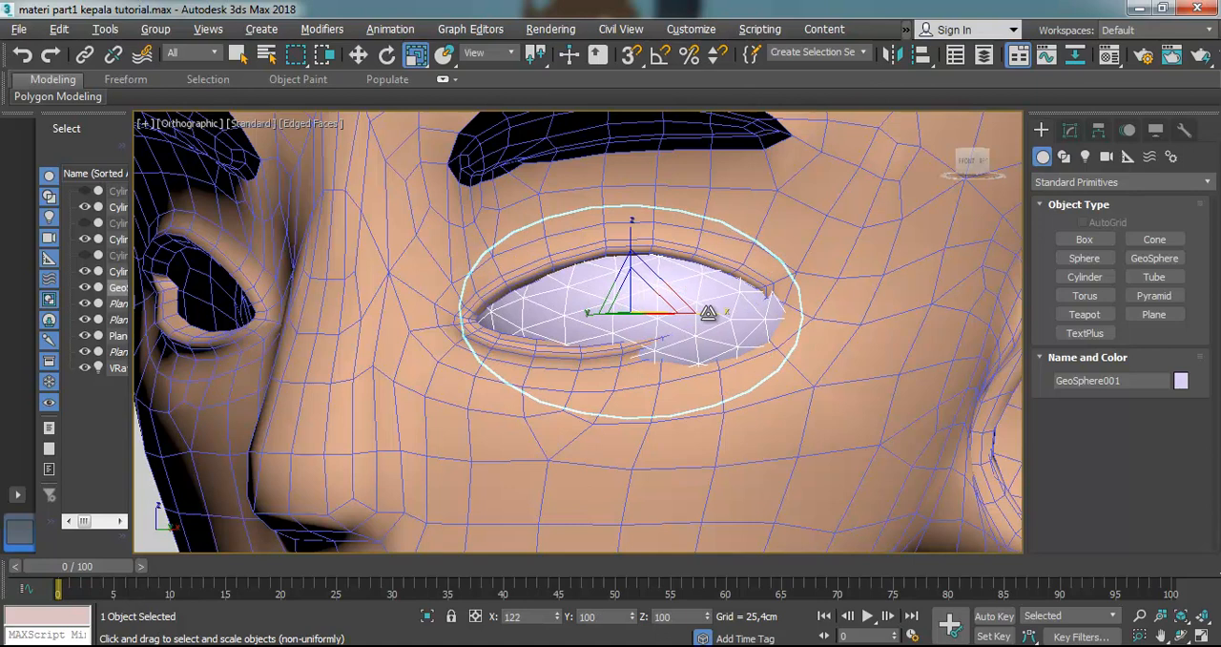
Rotate the stretched GeoSphere to follow the eyelids and raise it along Z to about 189.45 cm
{"action": "left_click", "coordinate": [387, 56]}
{"action": "left_click_drag", "start_coordinate": [672, 299], "coordinate": [489, 164]}
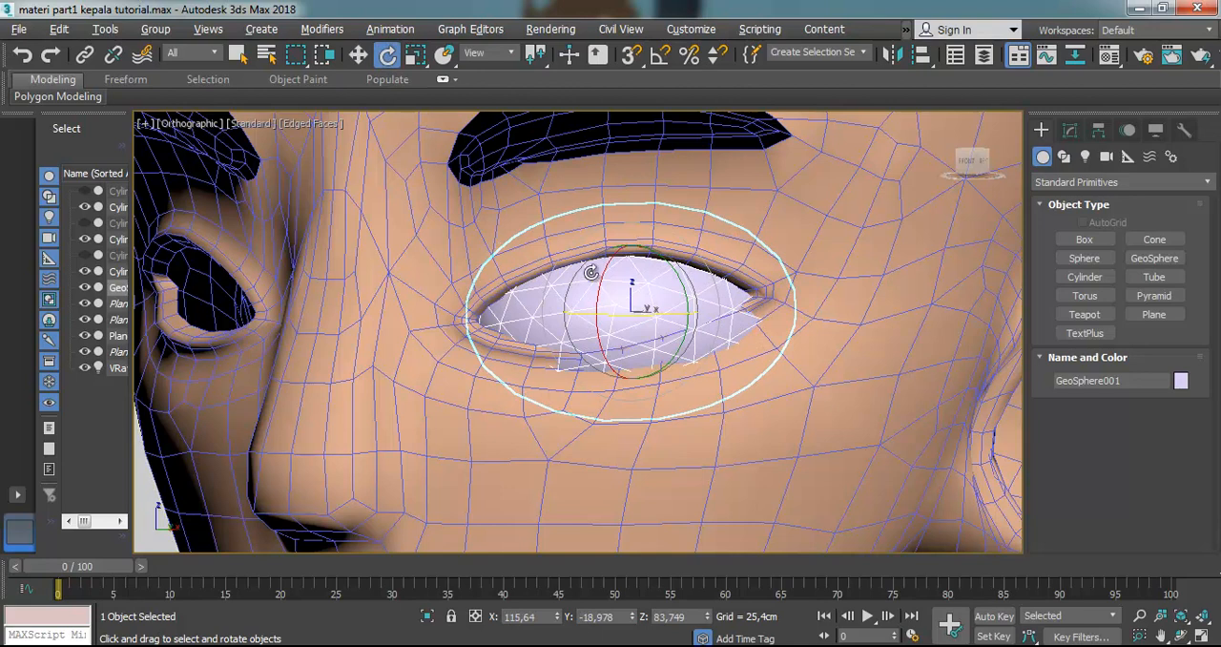
{"action": "left_click", "coordinate": [359, 56]}
{"action": "left_click_drag", "start_coordinate": [632, 258], "coordinate": [631, 232]}
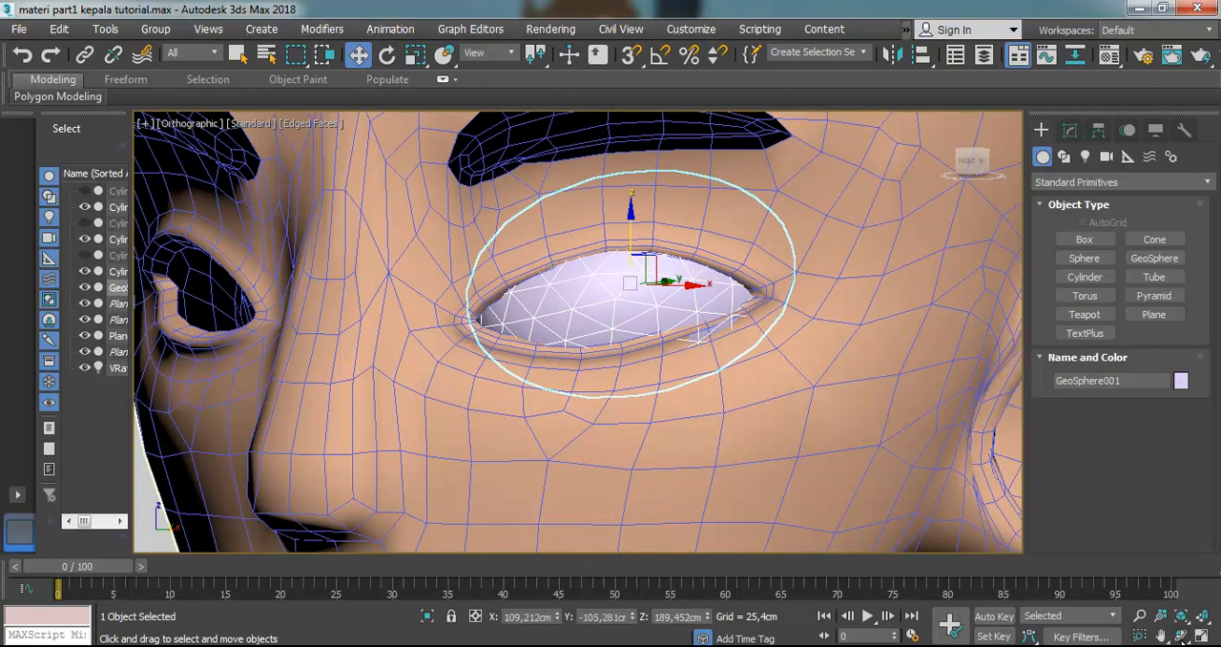
Adjust the GeoSphere's depth in the socket from the side and turn it about Z toward the outer eye corner
{"action": "left_click", "coordinate": [1181, 634]}
{"action": "left_click_drag", "start_coordinate": [591, 303], "coordinate": [502, 197]}
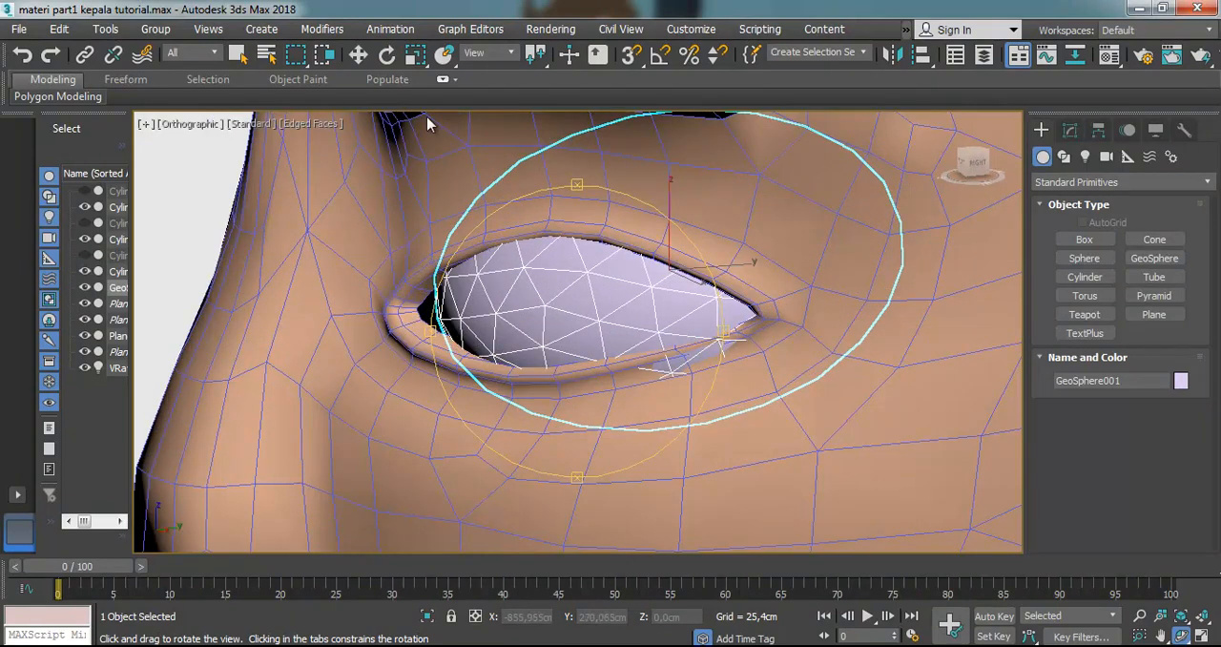
{"action": "left_click", "coordinate": [359, 55]}
{"action": "left_click_drag", "start_coordinate": [698, 271], "coordinate": [668, 276]}
{"action": "left_click", "coordinate": [387, 54]}
{"action": "left_click_drag", "start_coordinate": [787, 361], "coordinate": [724, 360]}
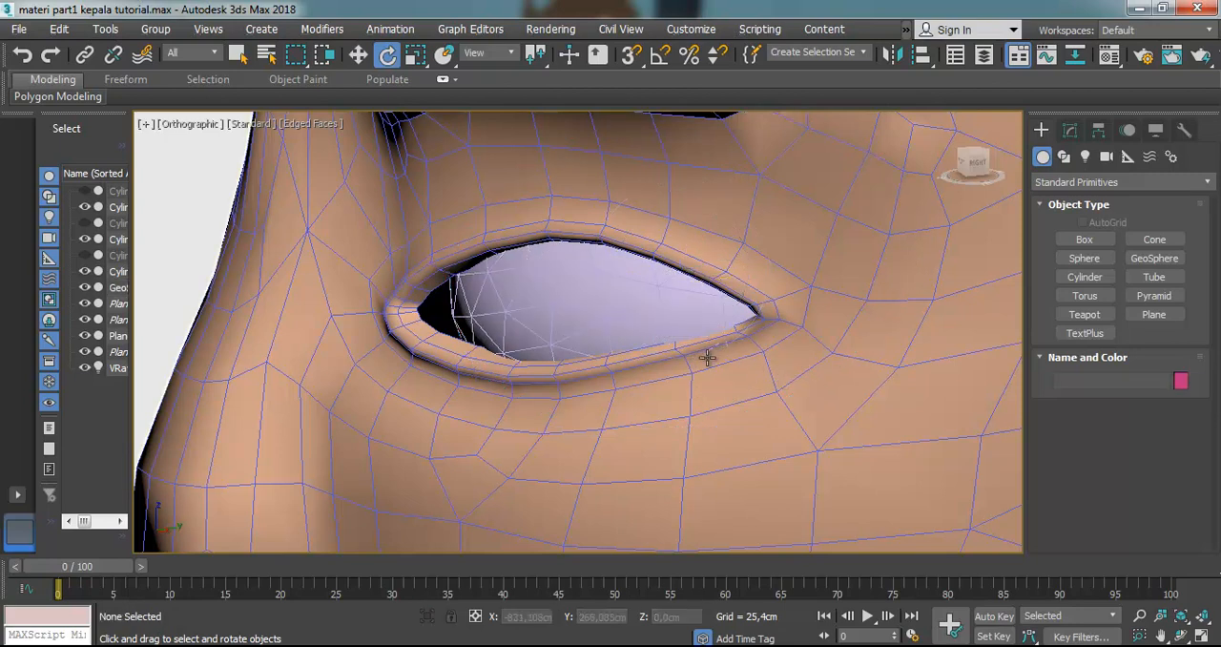
{"action": "left_click", "coordinate": [563, 270]}
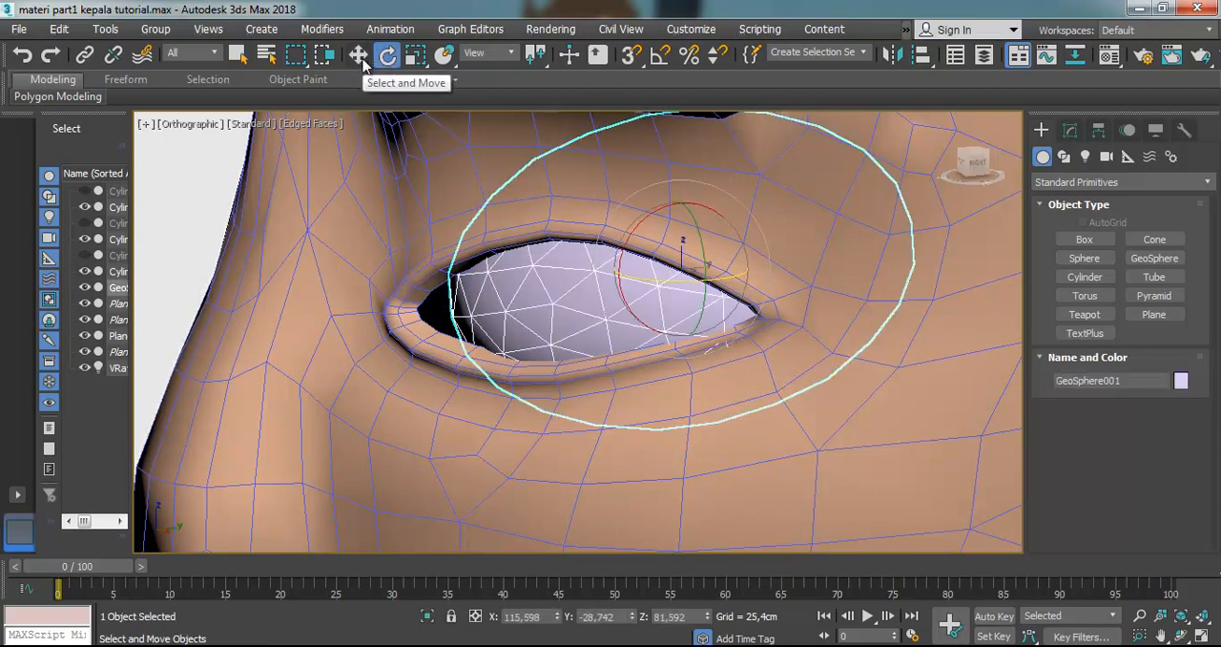
Apply the blue eye material 05 - Default to the GeoSphere and show its texture in the viewport
{"action": "key", "text": "l"}
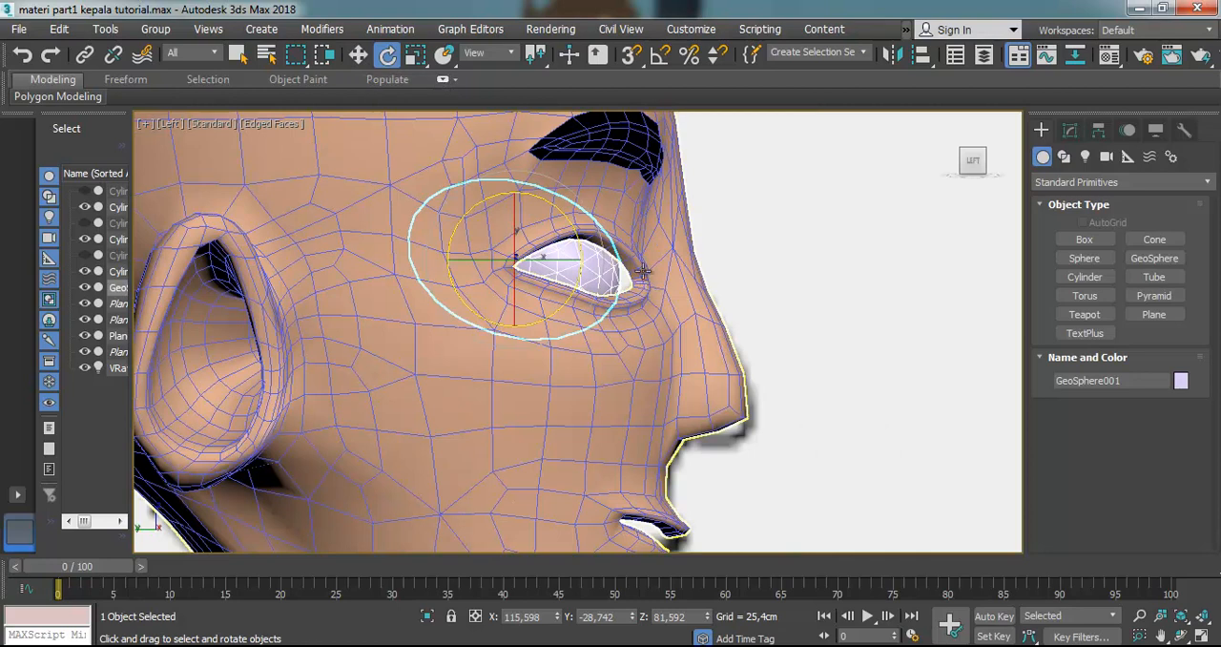
{"action": "scroll", "coordinate": [572, 263], "scroll_direction": "up", "scroll_amount": 2}
{"action": "key", "text": "f"}
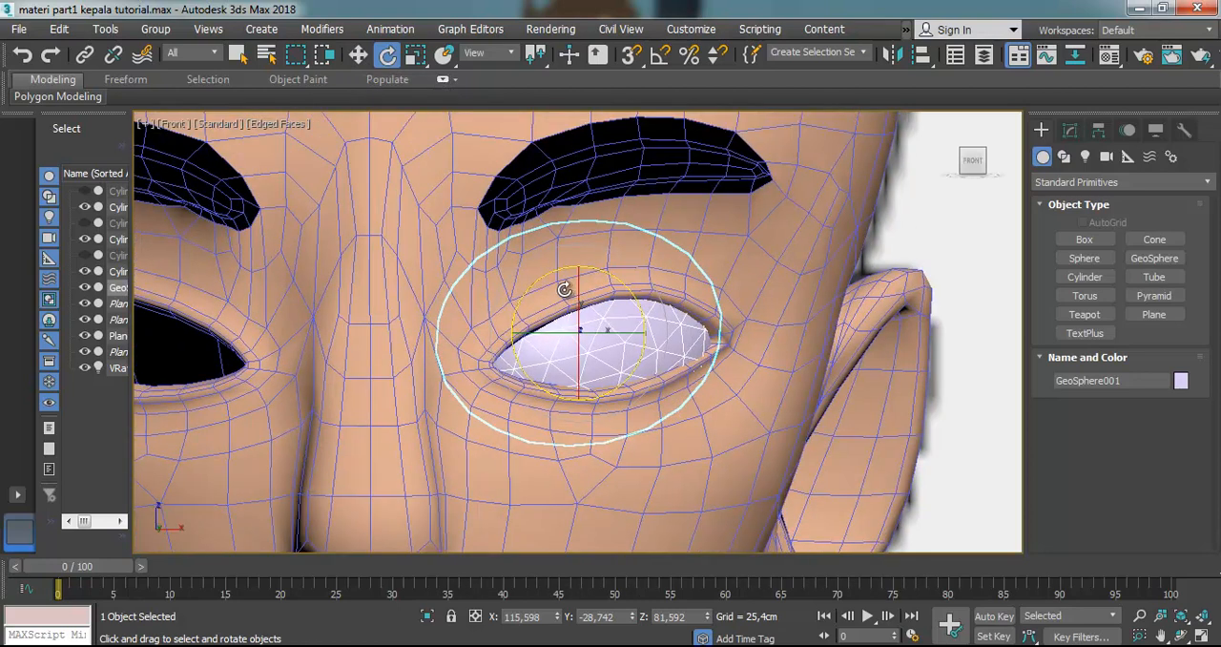
{"action": "scroll", "coordinate": [560, 316], "scroll_direction": "up", "scroll_amount": 2}
{"action": "scroll", "coordinate": [561, 301], "scroll_direction": "down", "scroll_amount": 4}
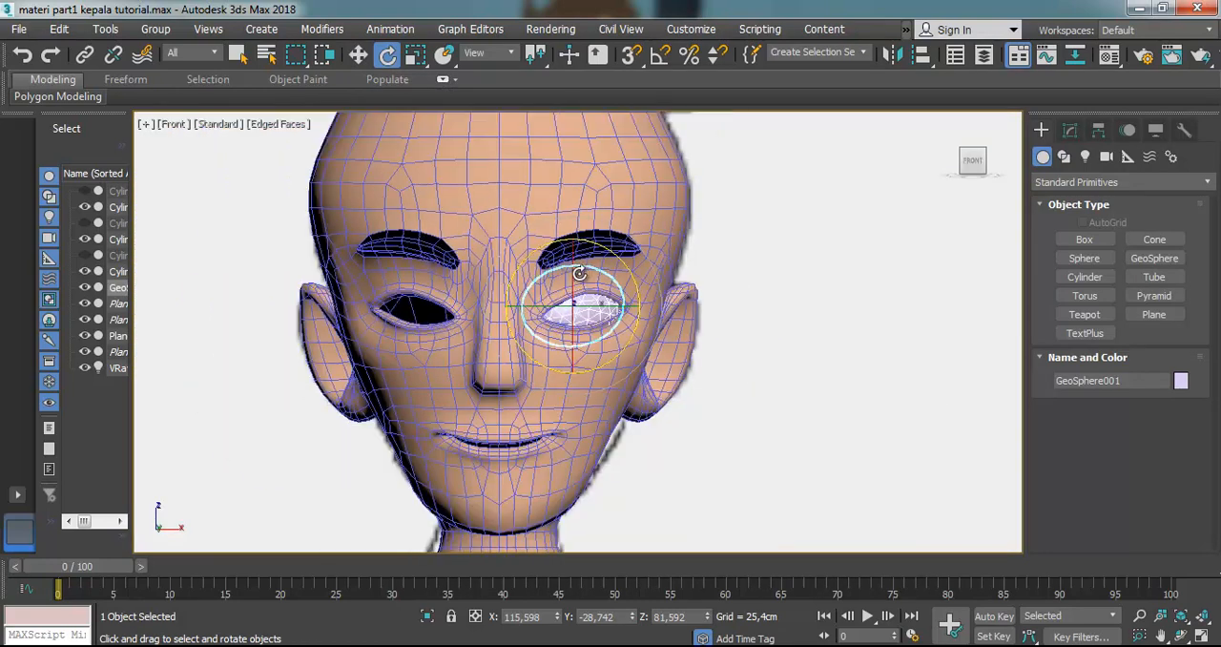
{"action": "scroll", "coordinate": [576, 331], "scroll_direction": "up", "scroll_amount": 3}
{"action": "left_click", "coordinate": [795, 209]}
{"action": "left_click", "coordinate": [589, 303]}
{"action": "key", "text": "m"}
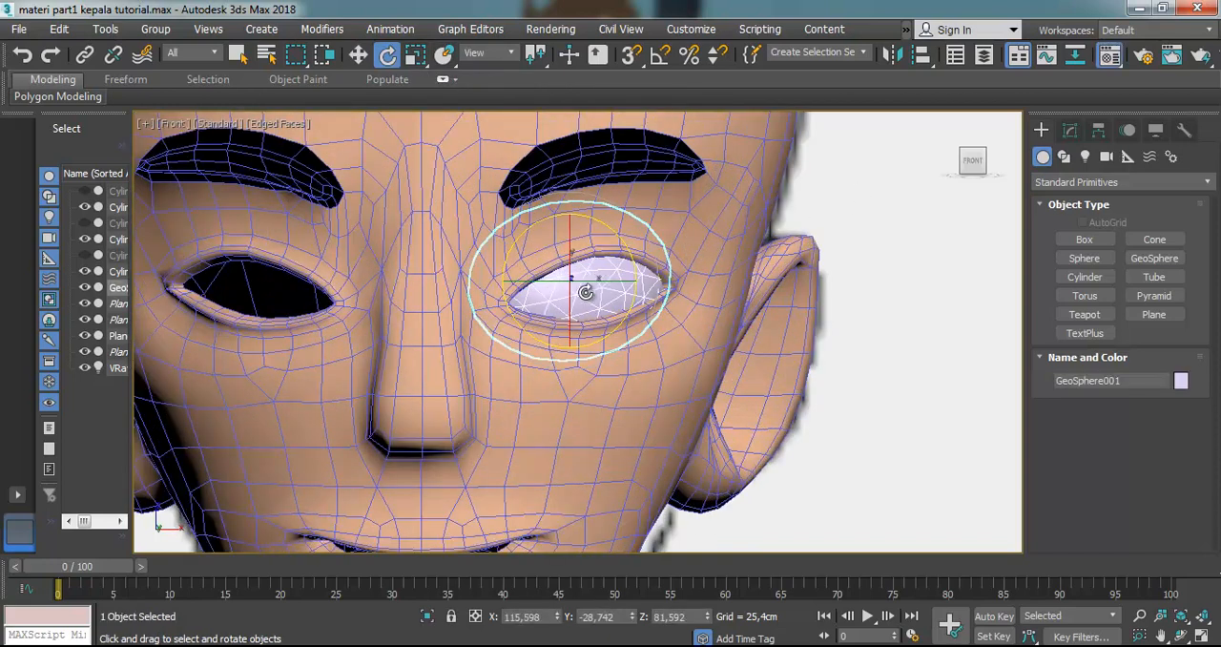
{"action": "left_click", "coordinate": [954, 176]}
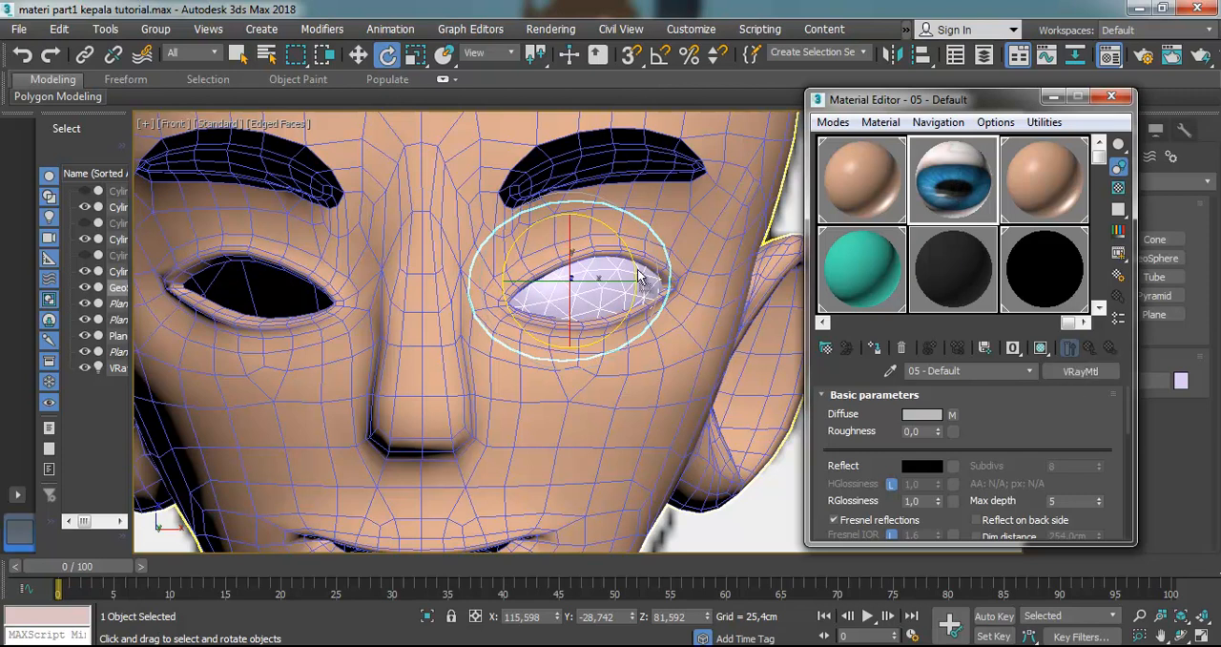
{"action": "left_click_drag", "start_coordinate": [656, 274], "coordinate": [587, 275]}
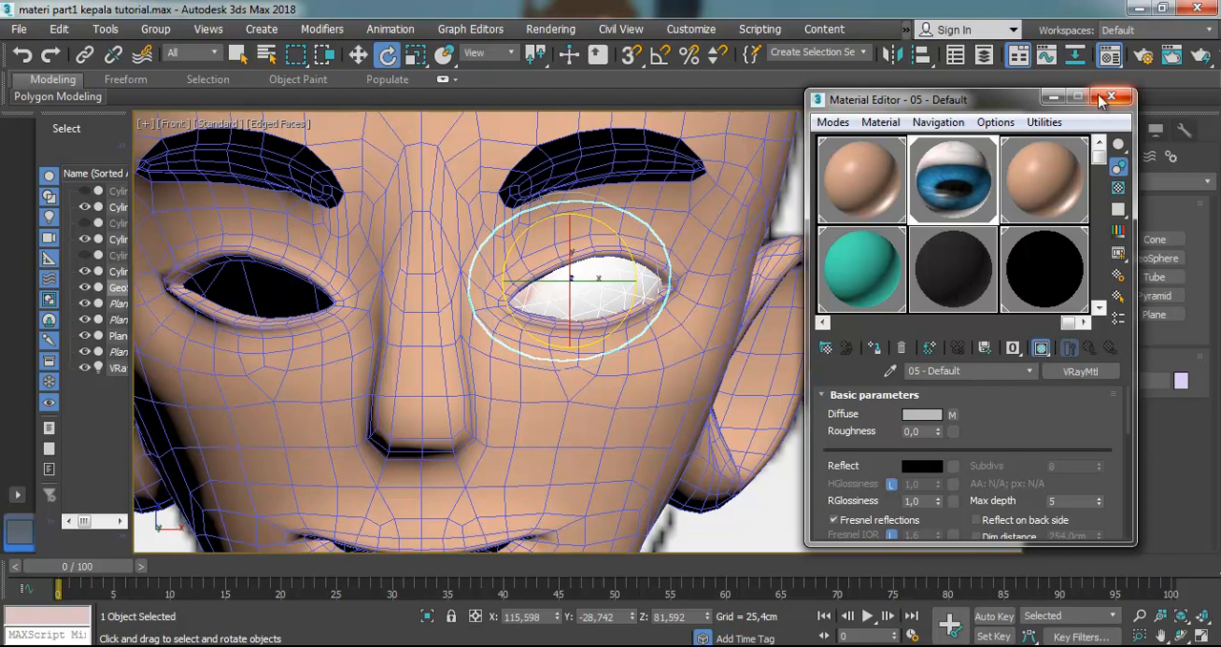
{"action": "left_click", "coordinate": [1108, 97]}
Add a UVW Map modifier to the eyeball GeoSphere
{"action": "left_click", "coordinate": [1069, 132]}
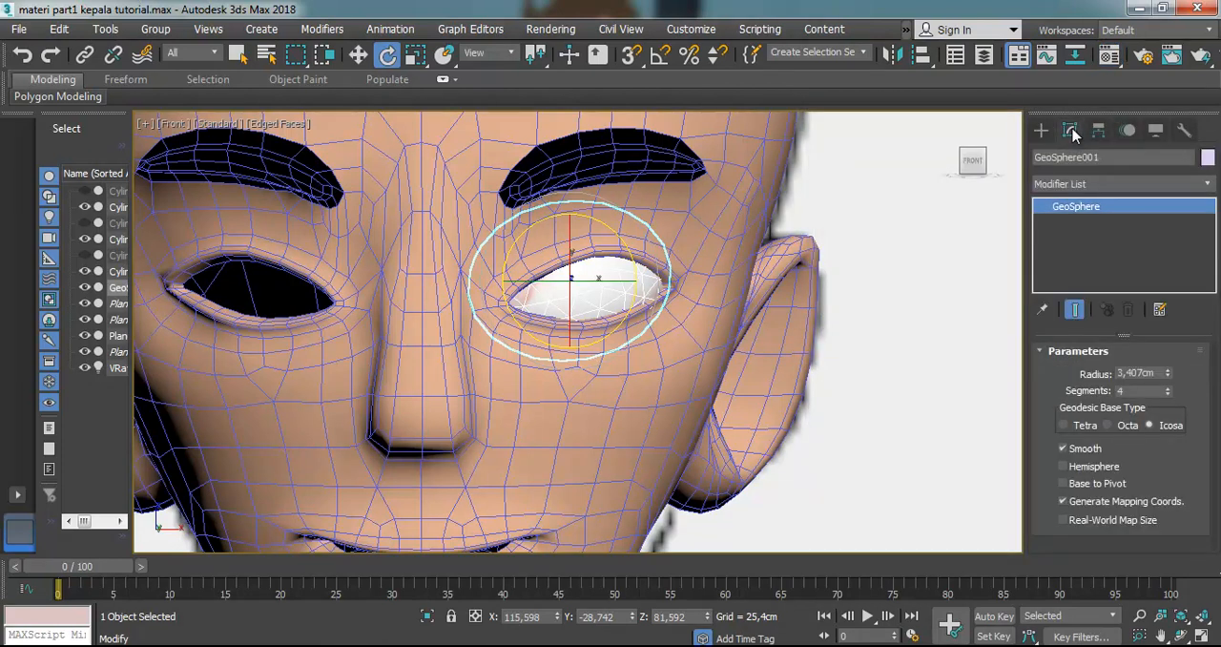
{"action": "left_click", "coordinate": [1092, 184]}
{"action": "type", "text": "uvw"}
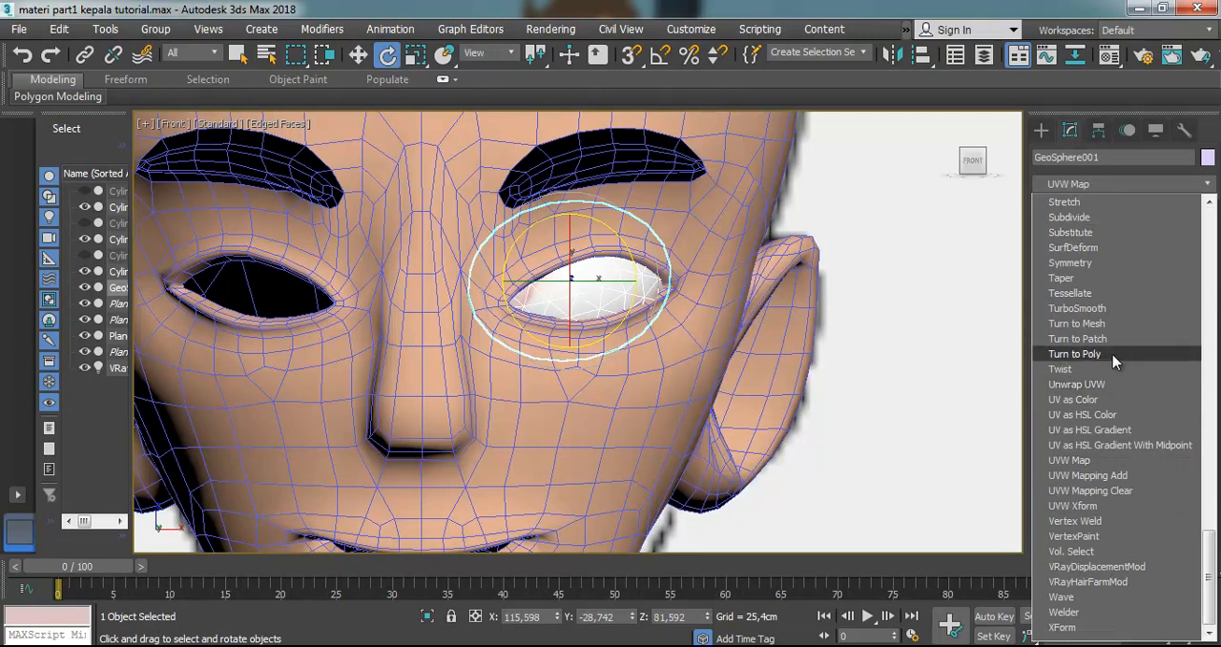
{"action": "left_click", "coordinate": [1088, 459]}
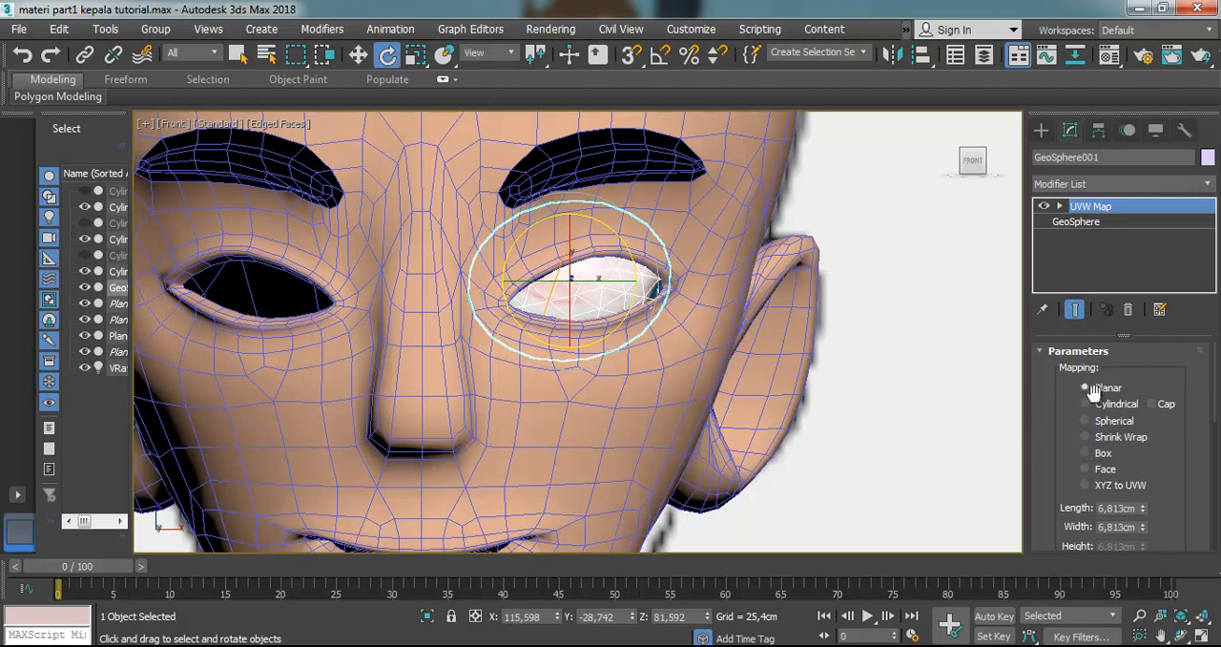
Shift and rotate the eyeball's UVW Map gizmo until the blue iris faces forward, centred in the eye opening
{"action": "left_click", "coordinate": [1060, 206]}
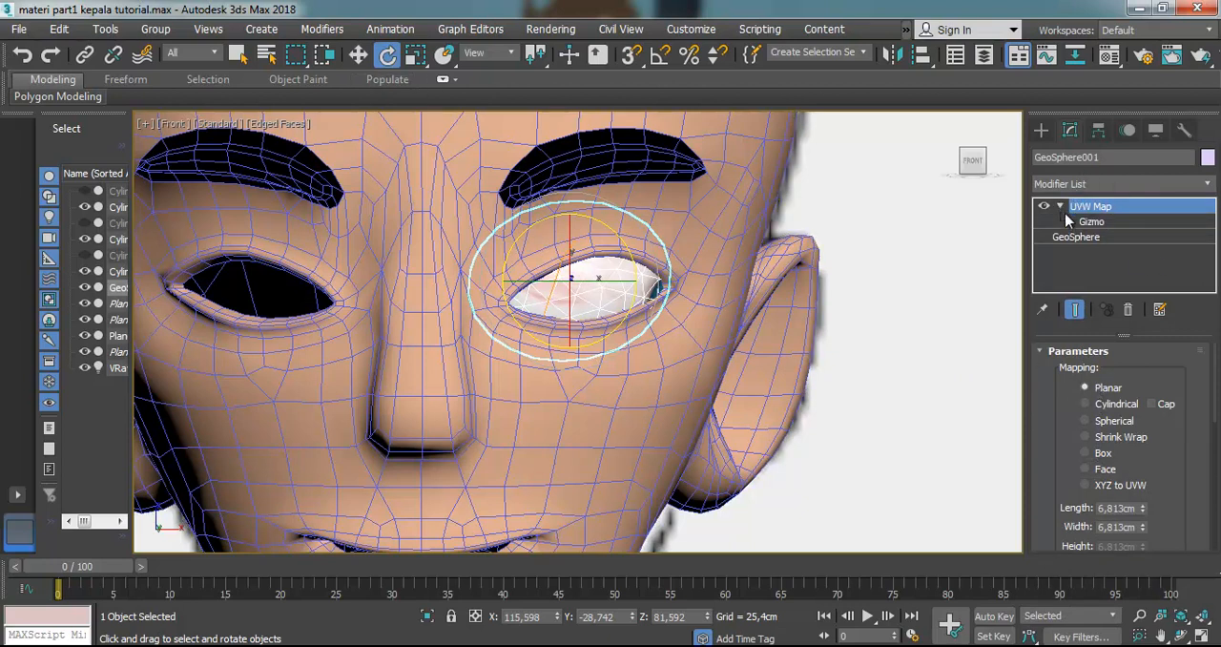
{"action": "left_click", "coordinate": [1090, 222]}
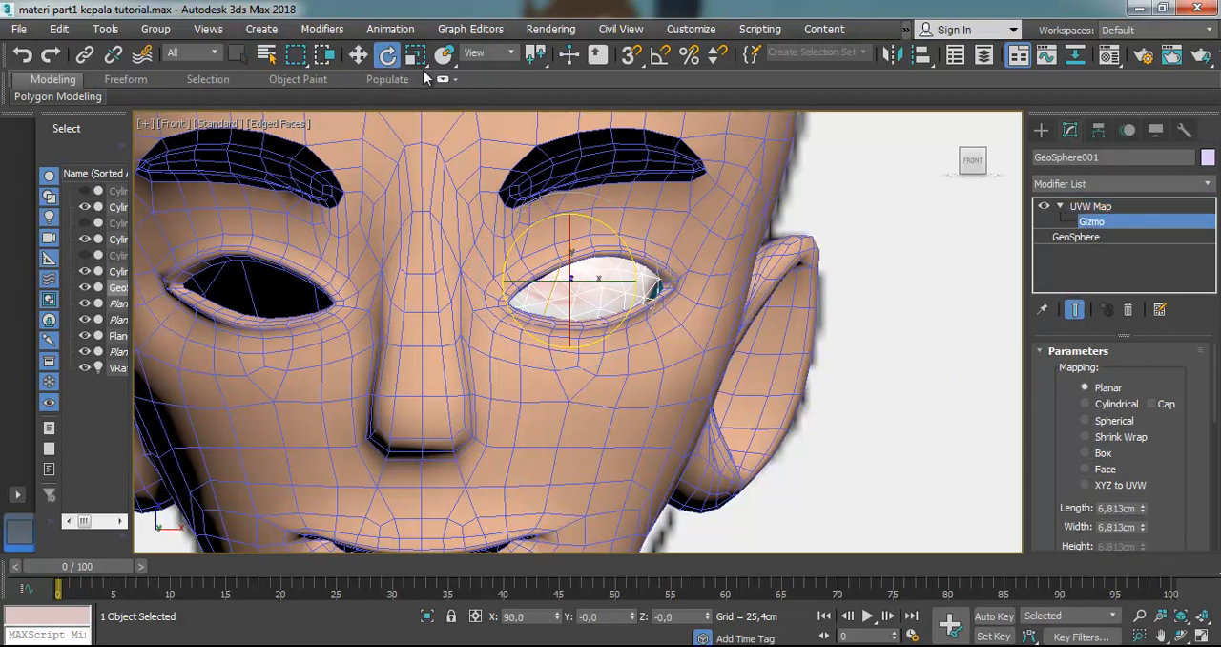
{"action": "left_click", "coordinate": [358, 54]}
{"action": "mouse_move", "coordinate": [625, 276]}
{"action": "left_mouse_down"}
{"action": "mouse_move", "coordinate": [579, 275]}
{"action": "mouse_move", "coordinate": [642, 282]}
{"action": "mouse_move", "coordinate": [632, 292]}
{"action": "left_mouse_up"}
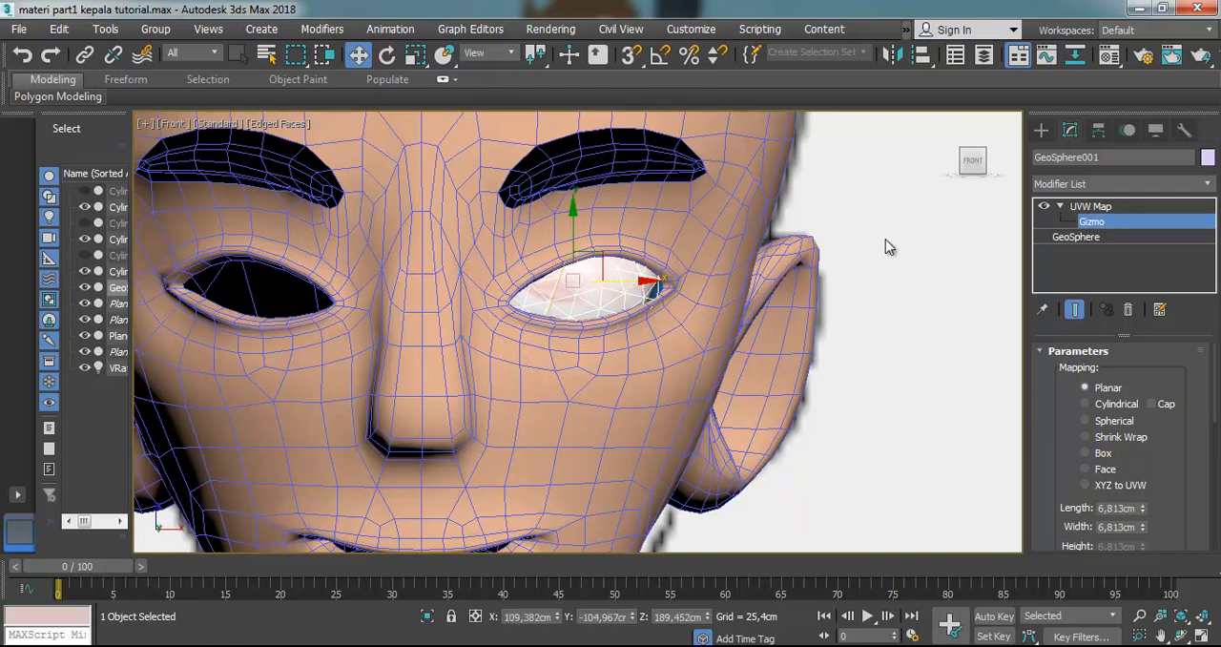
{"action": "left_click", "coordinate": [1085, 238]}
{"action": "left_click", "coordinate": [1091, 221]}
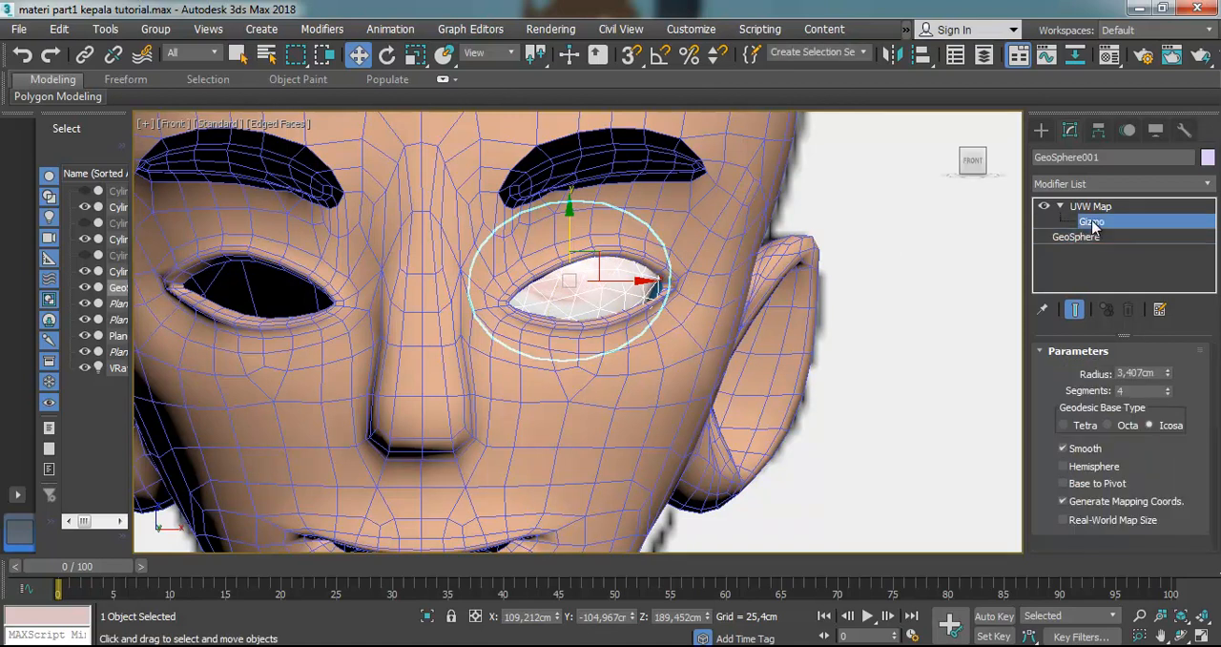
{"action": "left_click", "coordinate": [415, 54]}
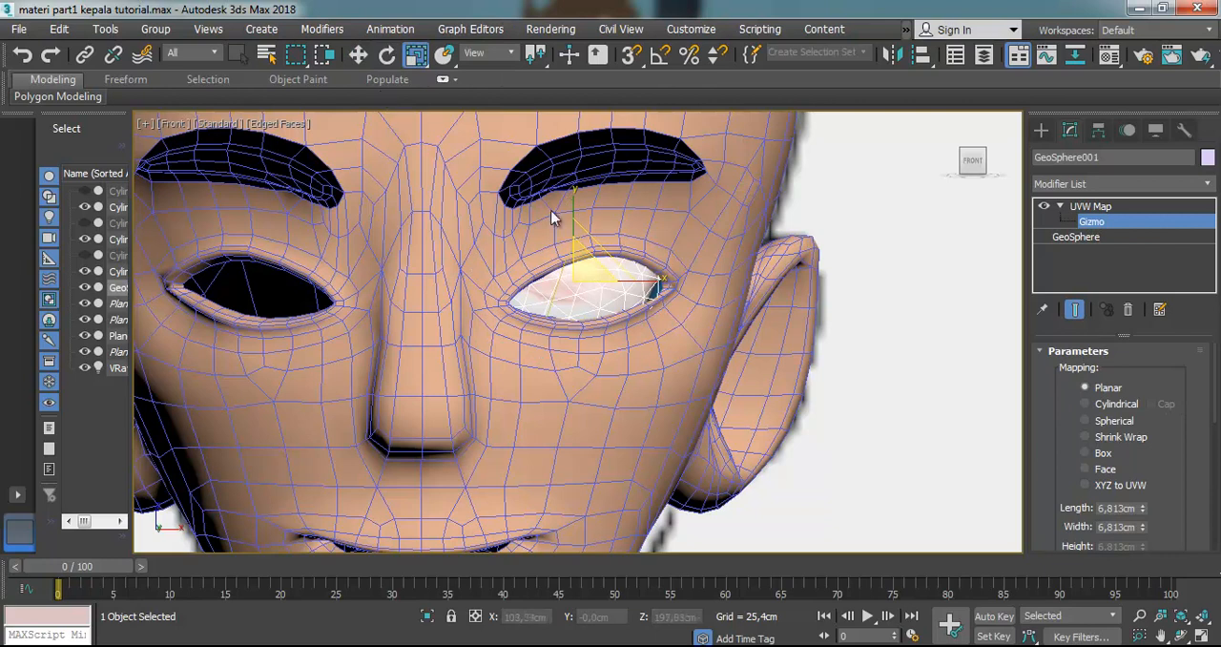
{"action": "left_click", "coordinate": [387, 54]}
{"action": "left_click_drag", "start_coordinate": [641, 275], "coordinate": [567, 224]}
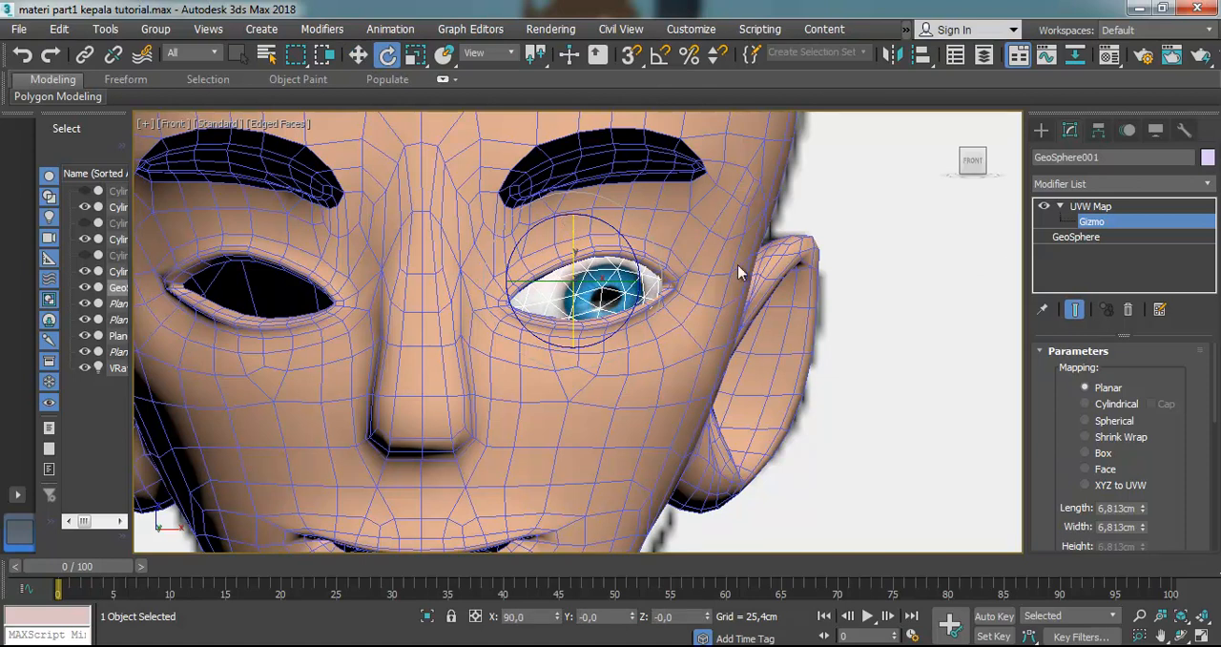
{"action": "left_click_drag", "start_coordinate": [604, 284], "coordinate": [565, 240]}
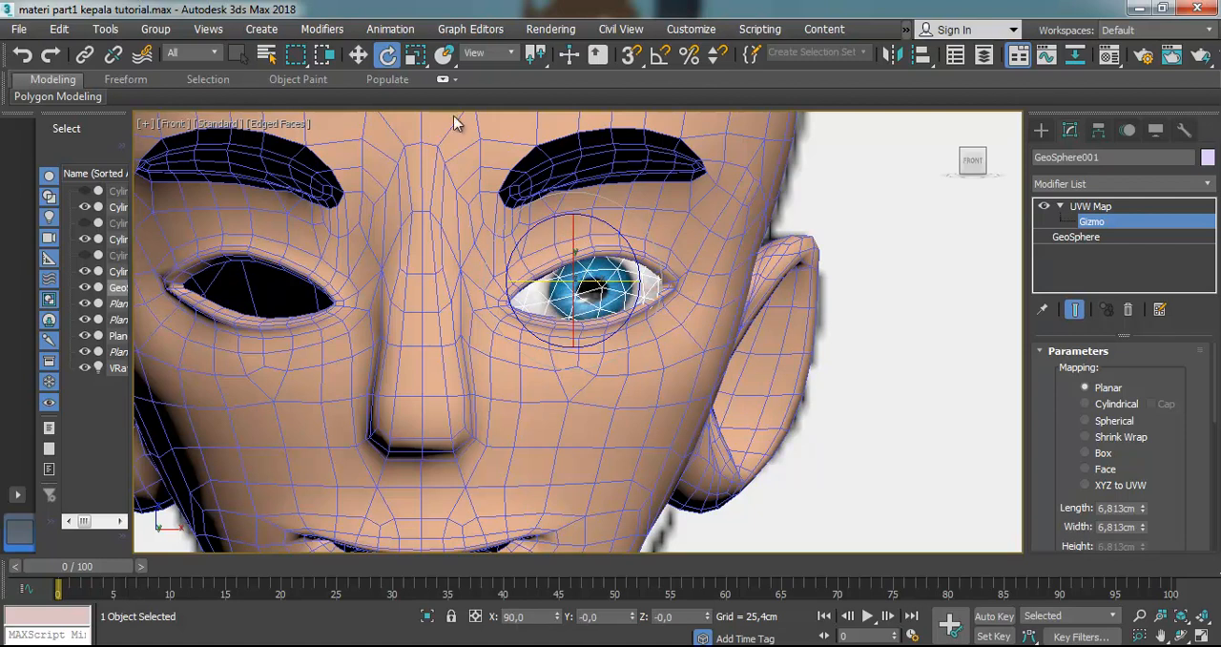
Scale the UVW Map gizmo slightly to fit the iris in the eye opening, then leave gizmo editing and deselect the eyeball
{"action": "left_click", "coordinate": [415, 54]}
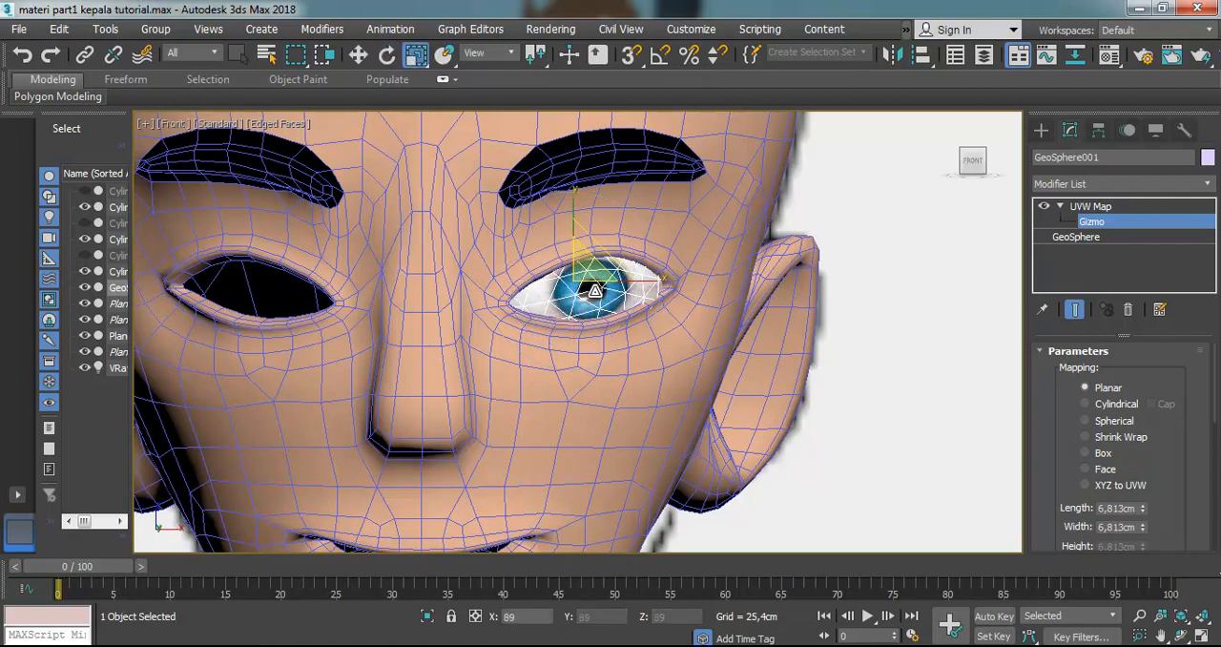
{"action": "left_click_drag", "start_coordinate": [594, 292], "coordinate": [603, 286]}
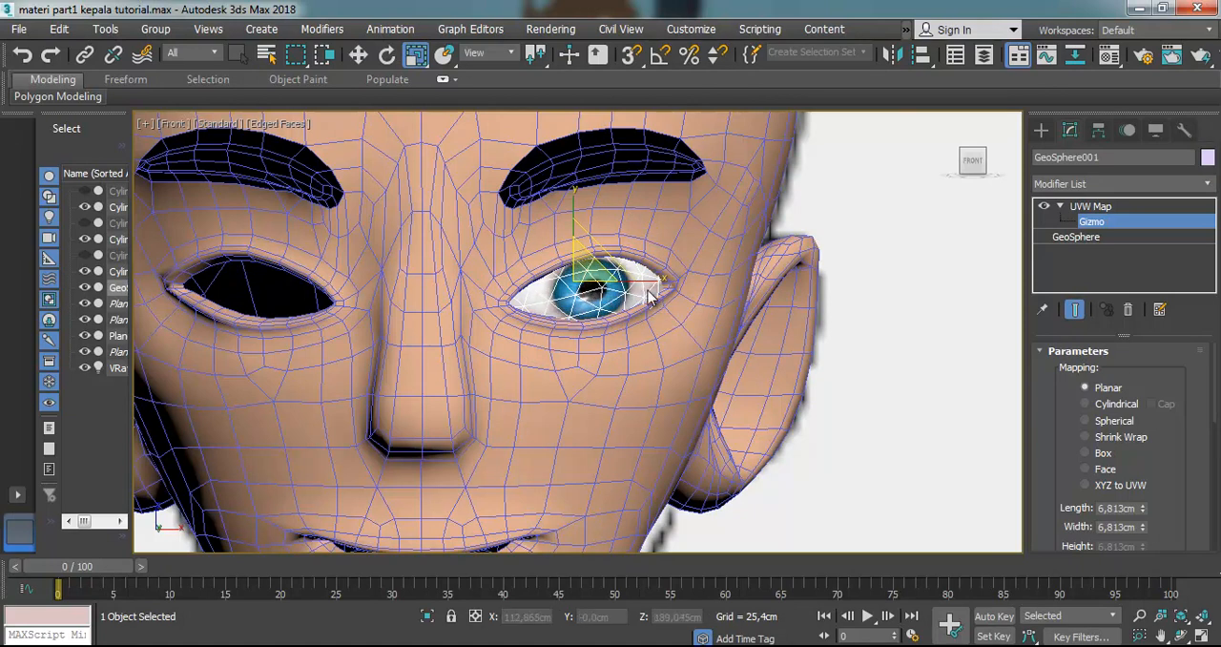
{"action": "left_click", "coordinate": [359, 55]}
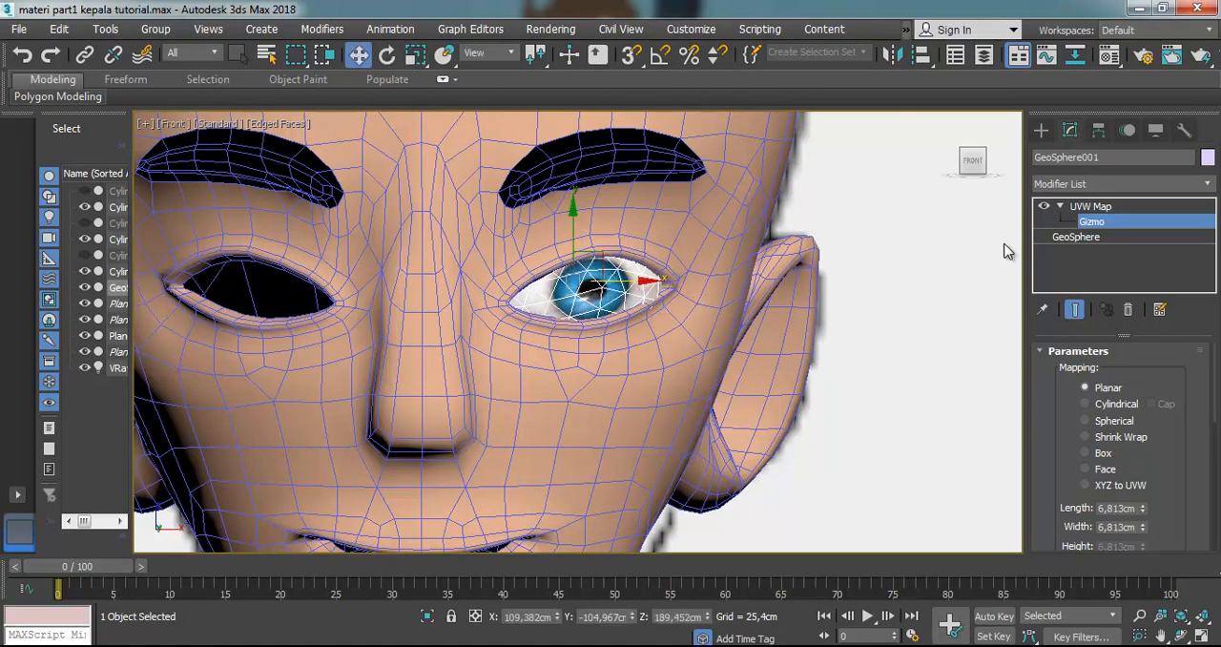
{"action": "left_click", "coordinate": [1087, 209]}
{"action": "left_click", "coordinate": [909, 301]}
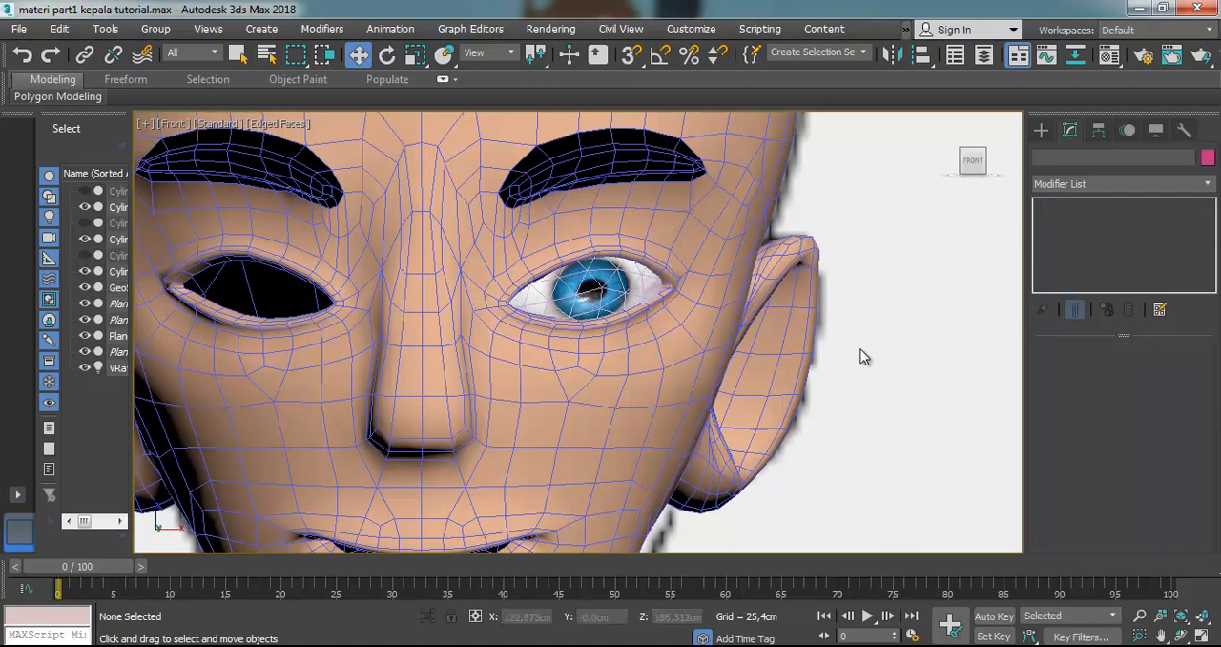
Try to clone the textured eyeball GeoSphere as one copy moved across to the empty eye socket
{"action": "scroll", "coordinate": [858, 351], "scroll_direction": "down", "scroll_amount": 3}
{"action": "scroll", "coordinate": [852, 354], "scroll_direction": "up", "scroll_amount": 2}
{"action": "left_click", "coordinate": [737, 321]}
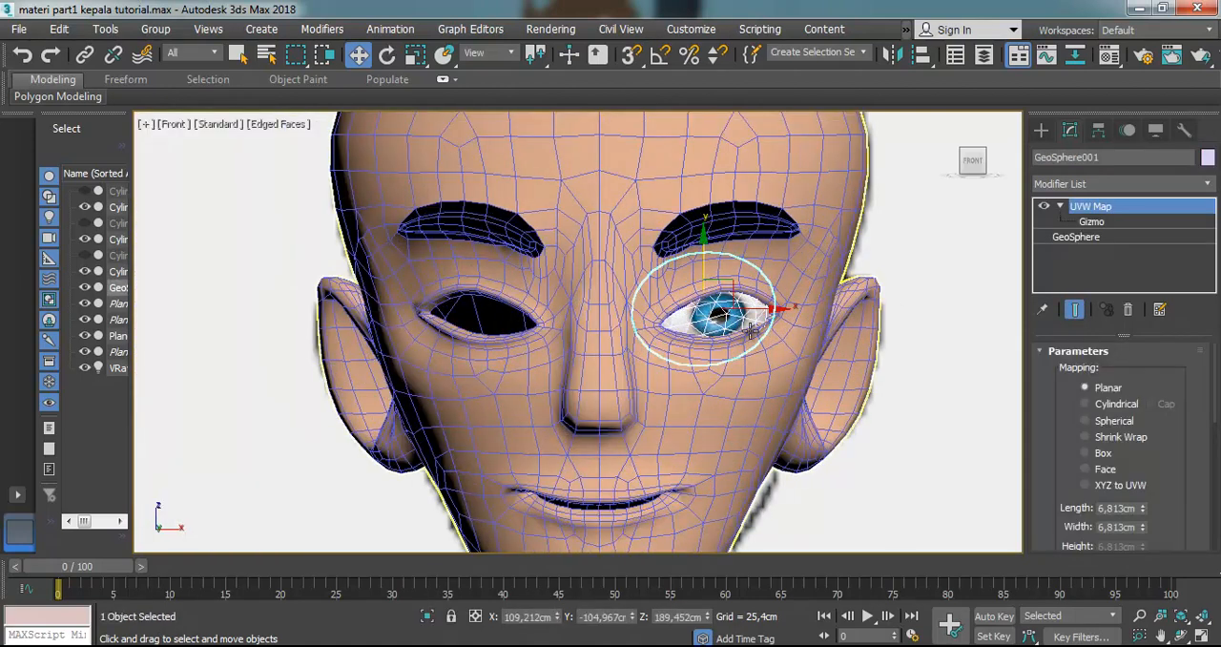
{"action": "left_click_drag", "start_coordinate": [764, 312], "coordinate": [539, 324], "text": "shift"}
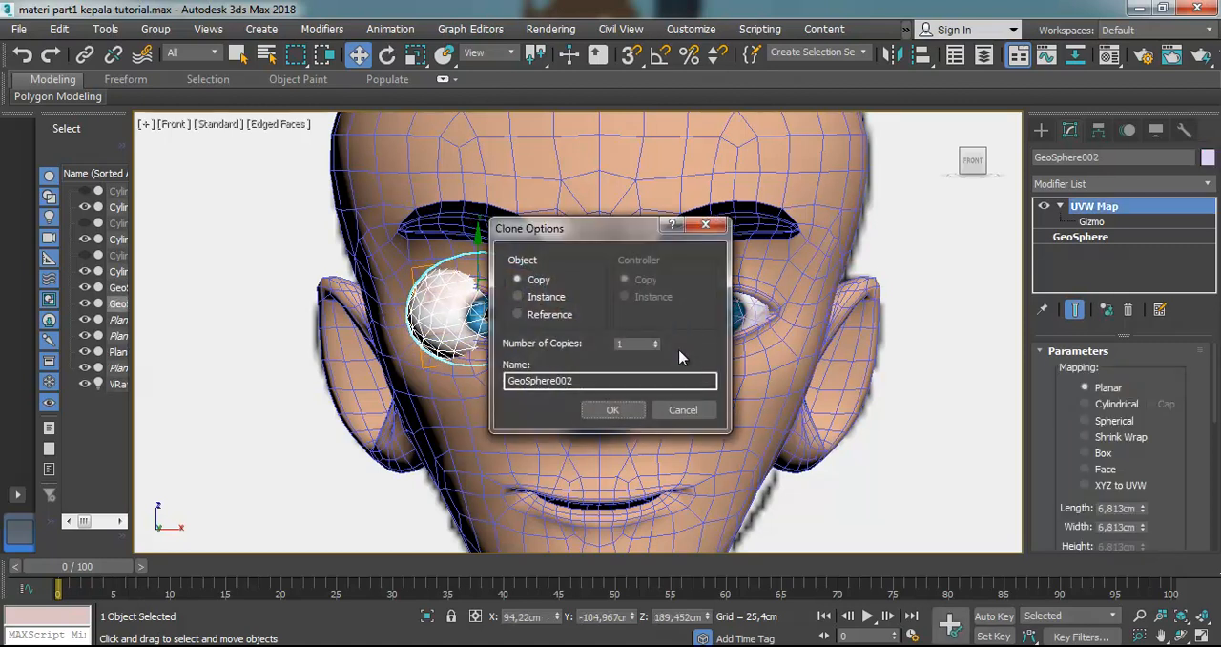
{"action": "left_click", "coordinate": [606, 412]}
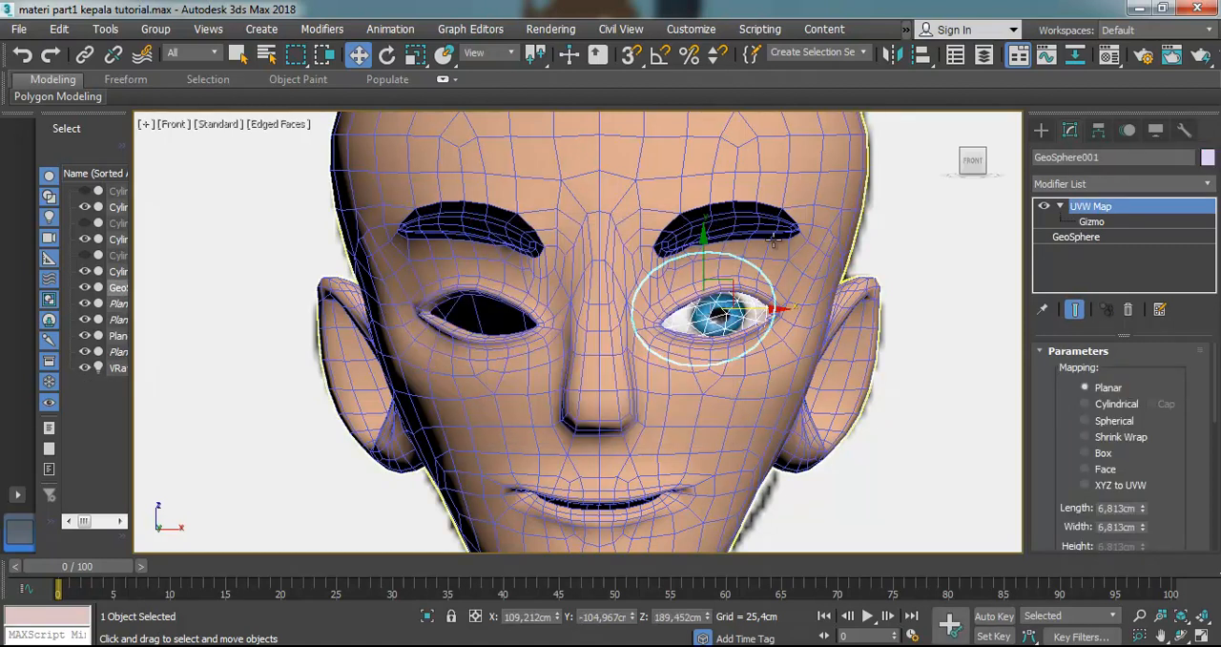
Mirror the eyeball GeoSphere across X as a copy and move it along X to about 95.35 cm in the empty socket
{"action": "left_click", "coordinate": [893, 55]}
{"action": "left_click", "coordinate": [579, 465]}
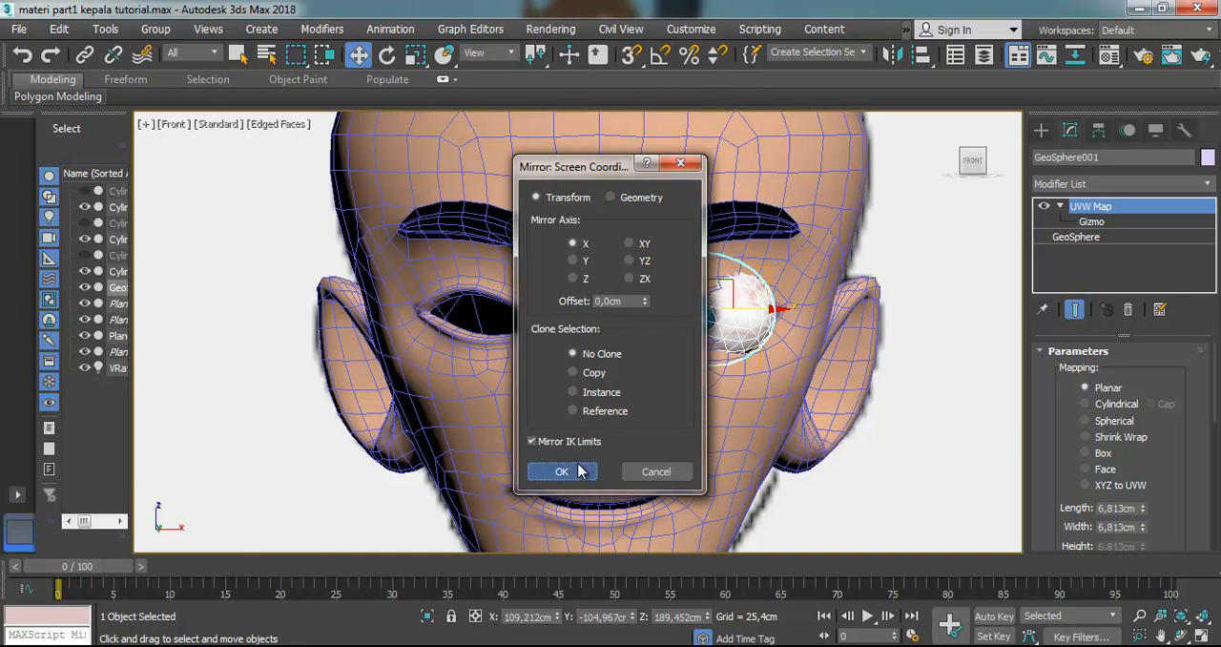
{"action": "left_click", "coordinate": [596, 373]}
{"action": "left_click", "coordinate": [562, 471]}
{"action": "left_click_drag", "start_coordinate": [752, 307], "coordinate": [543, 307]}
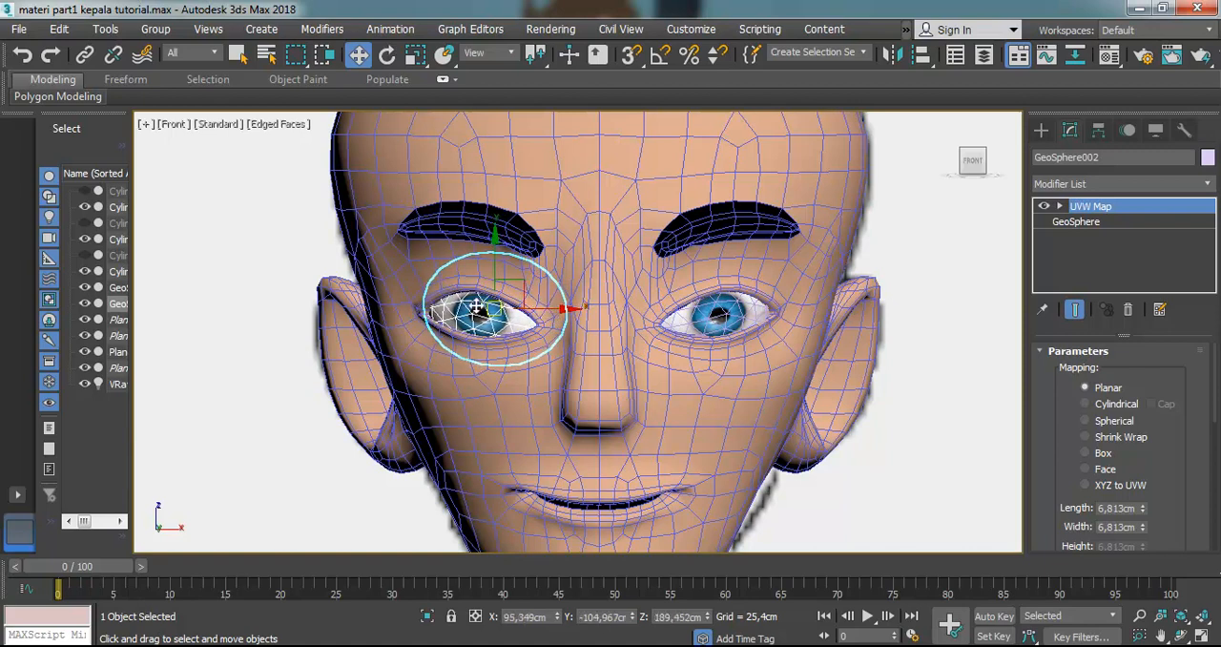
{"action": "left_click", "coordinate": [295, 255]}
Rotate the mirrored eyeball's UVW Map gizmo slightly to fine-tune its iris, and leave gizmo editing
{"action": "scroll", "coordinate": [505, 305], "scroll_direction": "up", "scroll_amount": 4}
{"action": "left_click", "coordinate": [468, 347]}
{"action": "scroll", "coordinate": [472, 341], "scroll_direction": "down", "scroll_amount": 4}
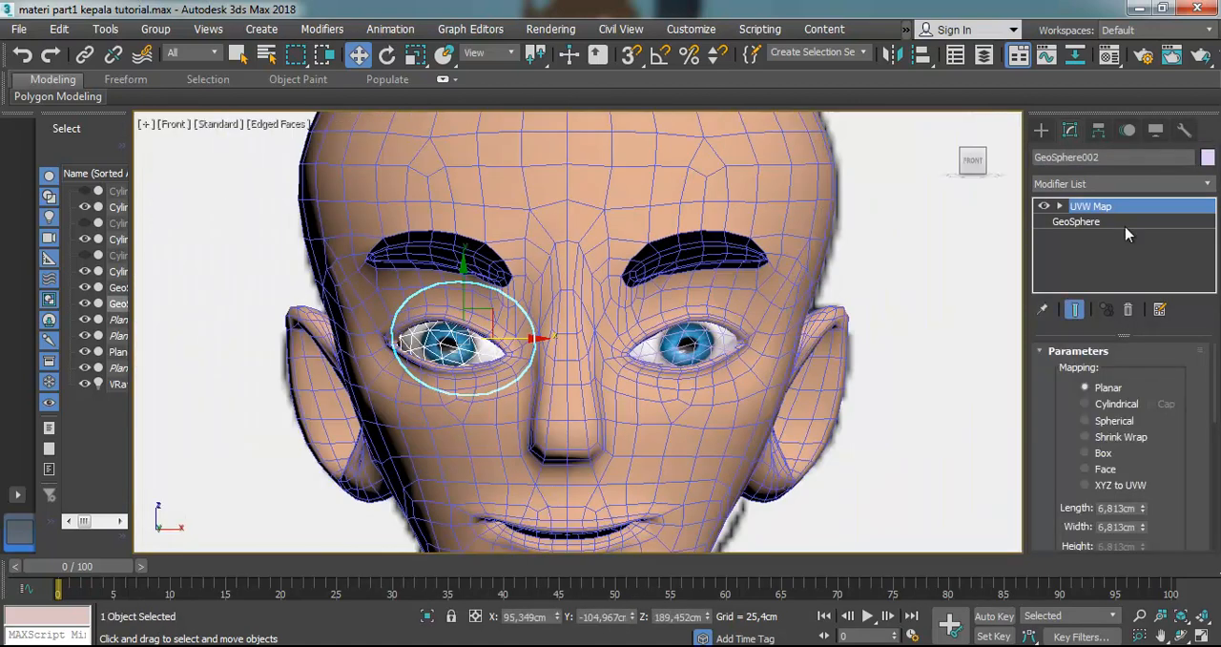
{"action": "left_click", "coordinate": [1061, 206]}
{"action": "left_click", "coordinate": [1090, 221]}
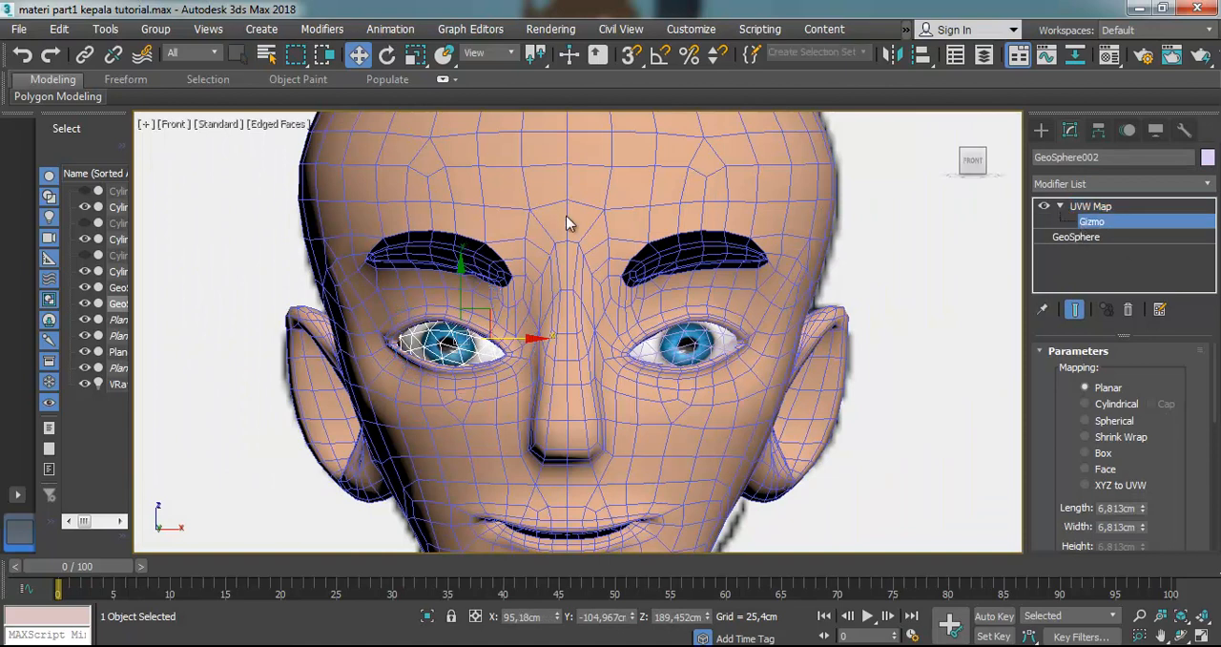
{"action": "left_click", "coordinate": [383, 55]}
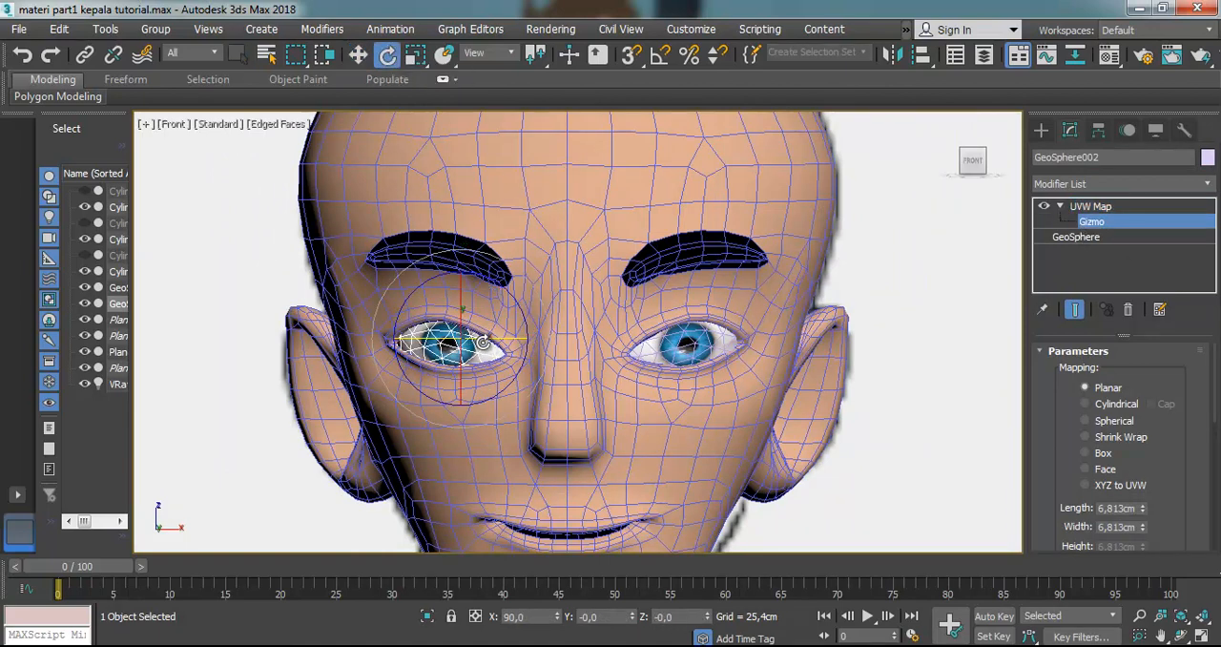
{"action": "left_click_drag", "start_coordinate": [484, 341], "coordinate": [491, 344]}
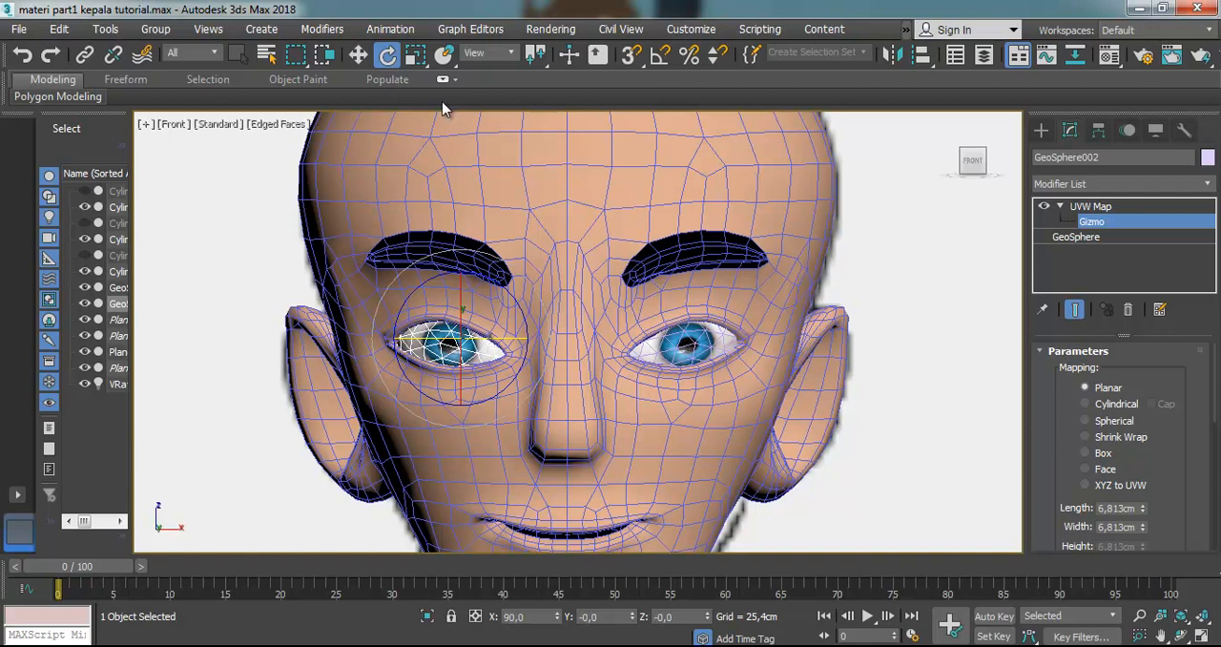
{"action": "left_click", "coordinate": [415, 55]}
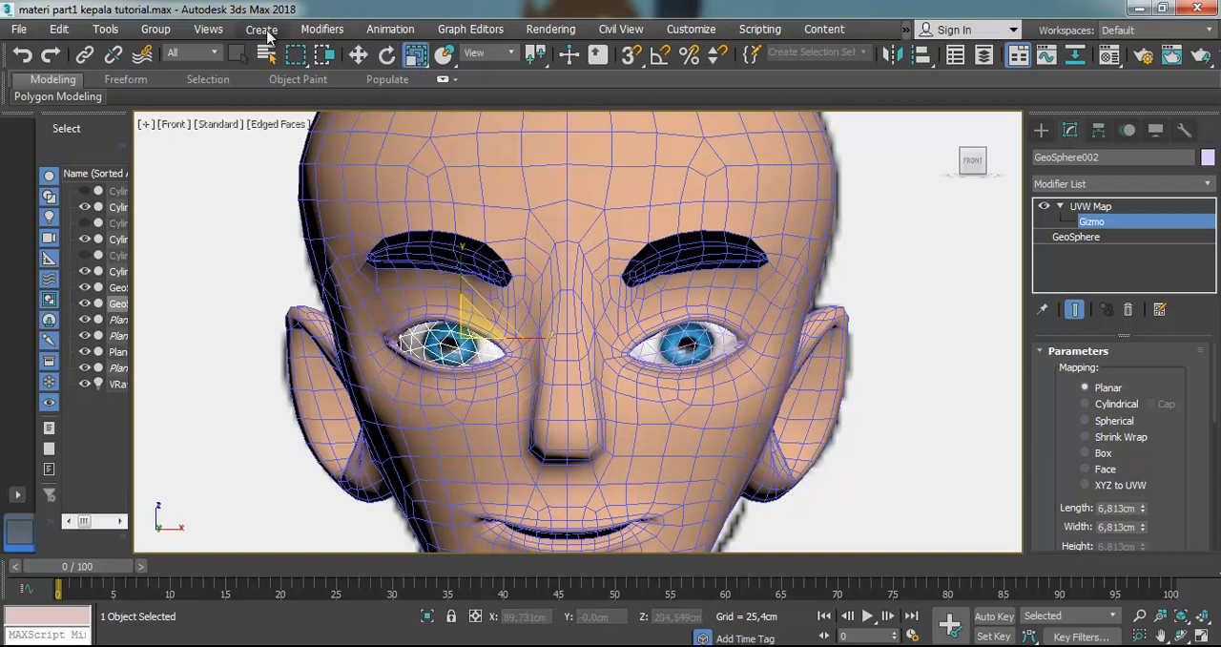
{"action": "left_click", "coordinate": [388, 55]}
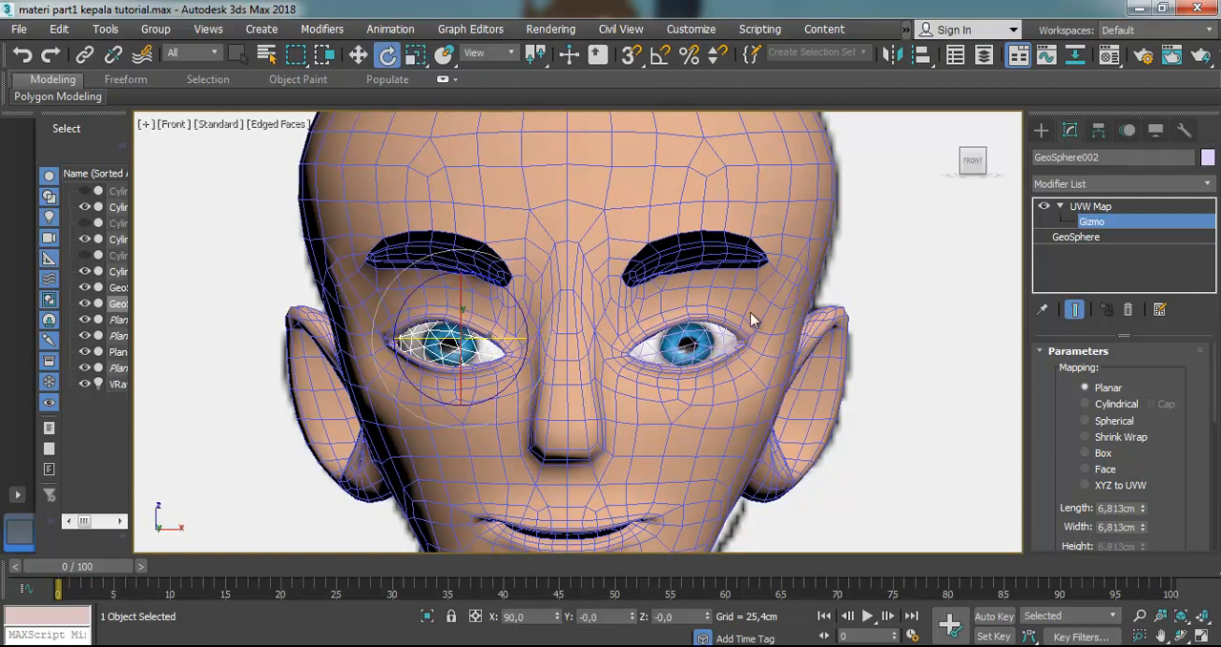
{"action": "left_click", "coordinate": [1090, 206]}
Rotate the original eyeball GeoSphere slightly, to about 77.5 on Z, to match its gaze with the mirrored eye, and deselect it
{"action": "left_click", "coordinate": [697, 340]}
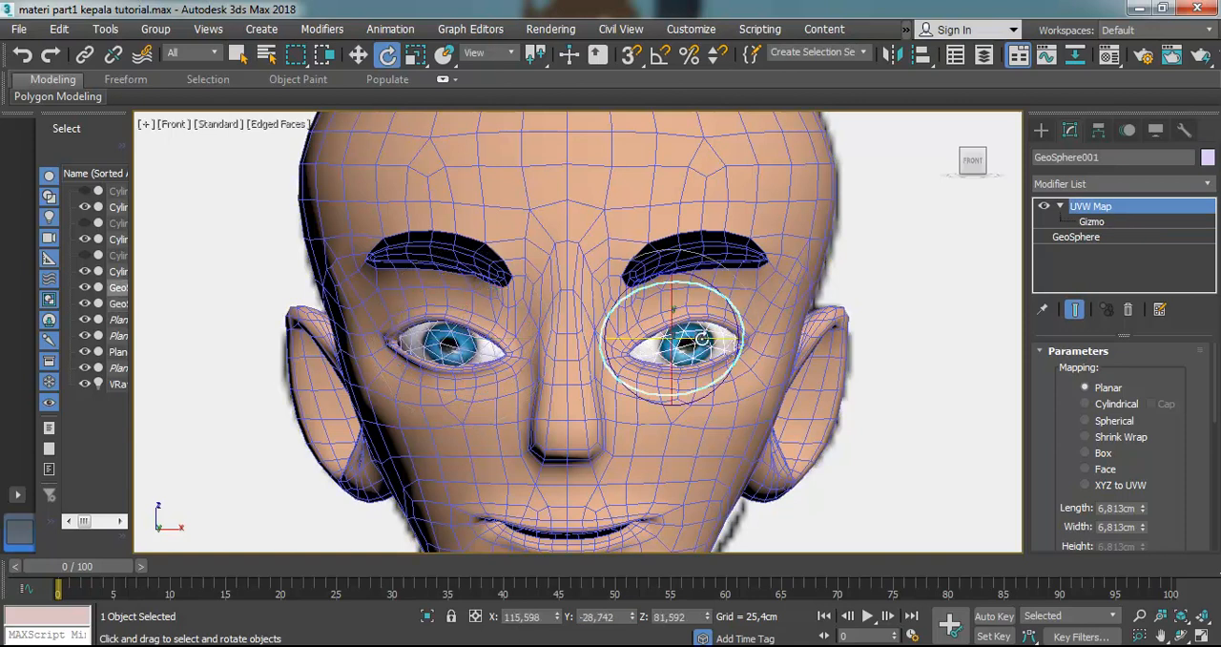
{"action": "left_click_drag", "start_coordinate": [732, 303], "coordinate": [707, 340]}
{"action": "scroll", "coordinate": [813, 329], "scroll_direction": "down", "scroll_amount": 5}
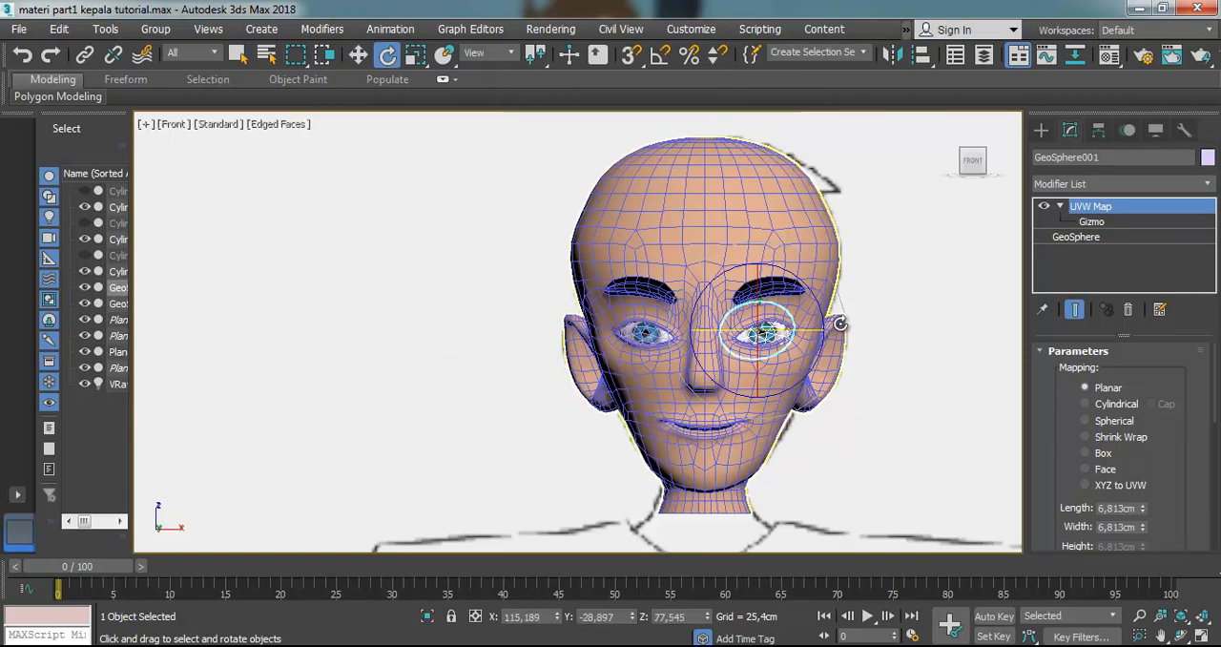
{"action": "left_click", "coordinate": [353, 54]}
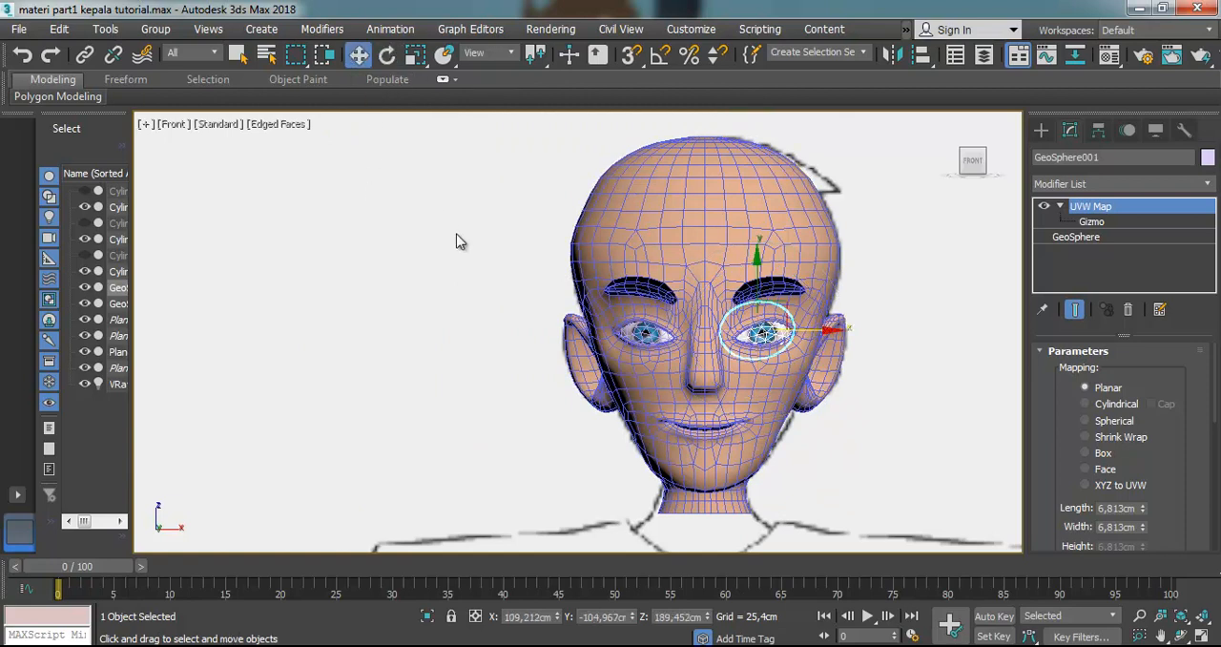
{"action": "left_click", "coordinate": [457, 234]}
Examine the fit and symmetry of both eyes at different zoom levels and orbit around the head
{"action": "scroll", "coordinate": [652, 318], "scroll_direction": "down", "scroll_amount": 2}
{"action": "scroll", "coordinate": [770, 380], "scroll_direction": "up", "scroll_amount": 4}
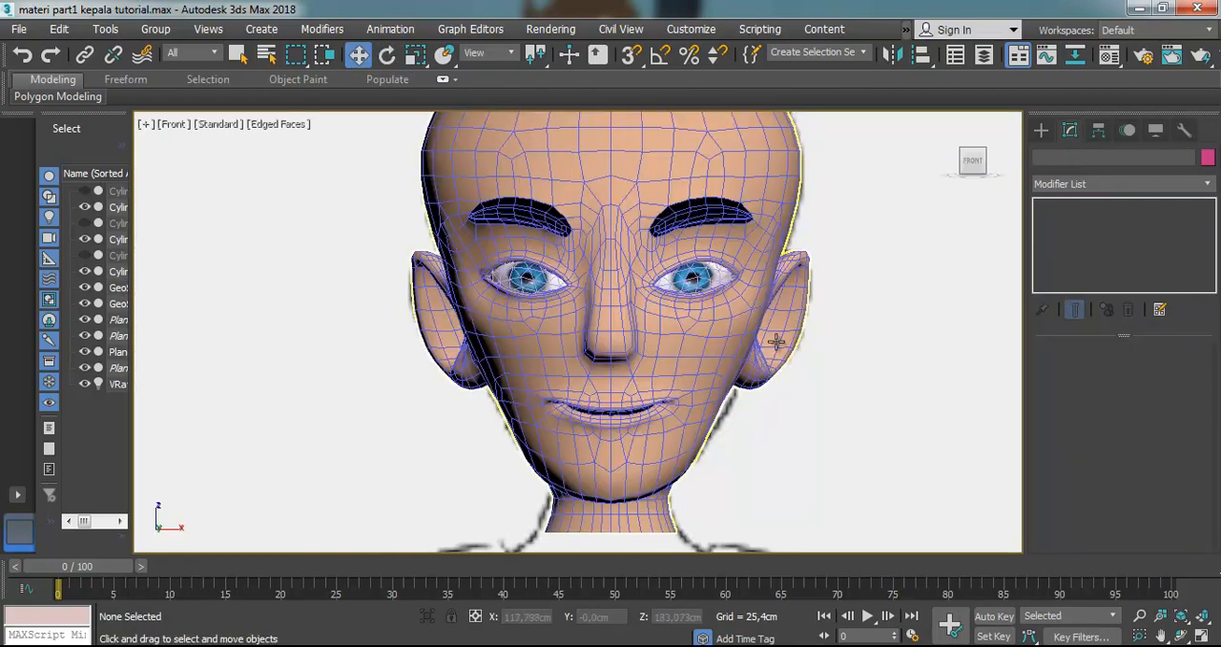
{"action": "scroll", "coordinate": [729, 349], "scroll_direction": "down", "scroll_amount": 2}
{"action": "scroll", "coordinate": [736, 381], "scroll_direction": "up", "scroll_amount": 2}
{"action": "scroll", "coordinate": [741, 419], "scroll_direction": "down", "scroll_amount": 2}
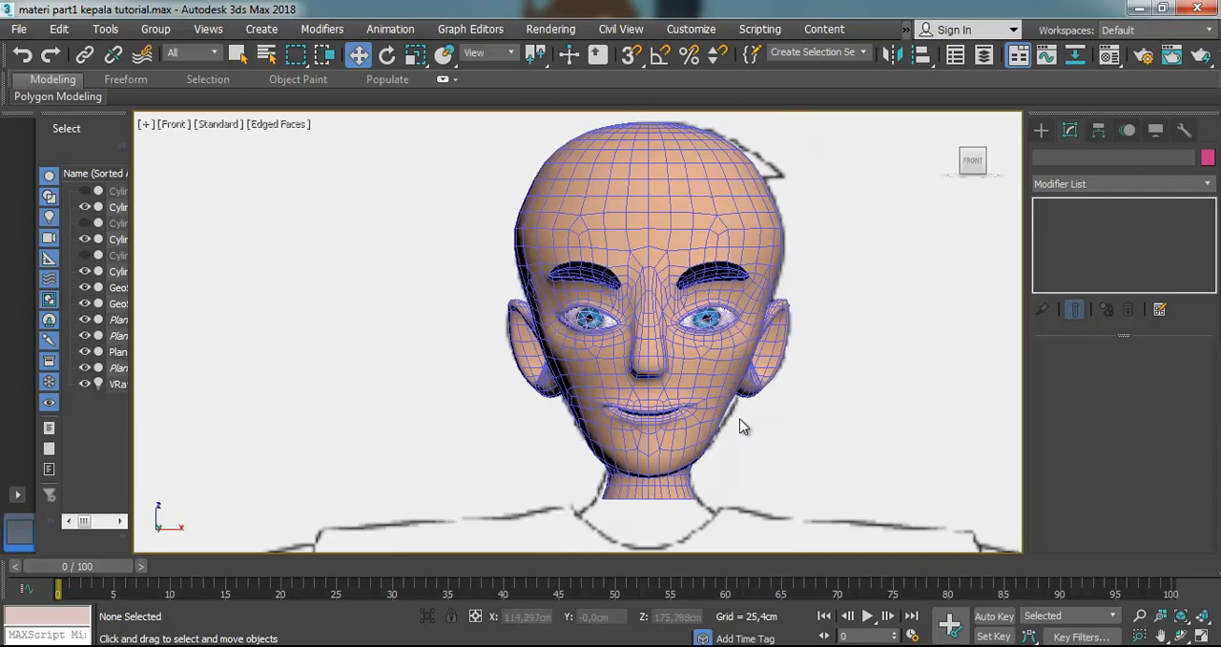
{"action": "left_click", "coordinate": [1182, 636]}
{"action": "left_click_drag", "start_coordinate": [650, 366], "coordinate": [561, 308]}
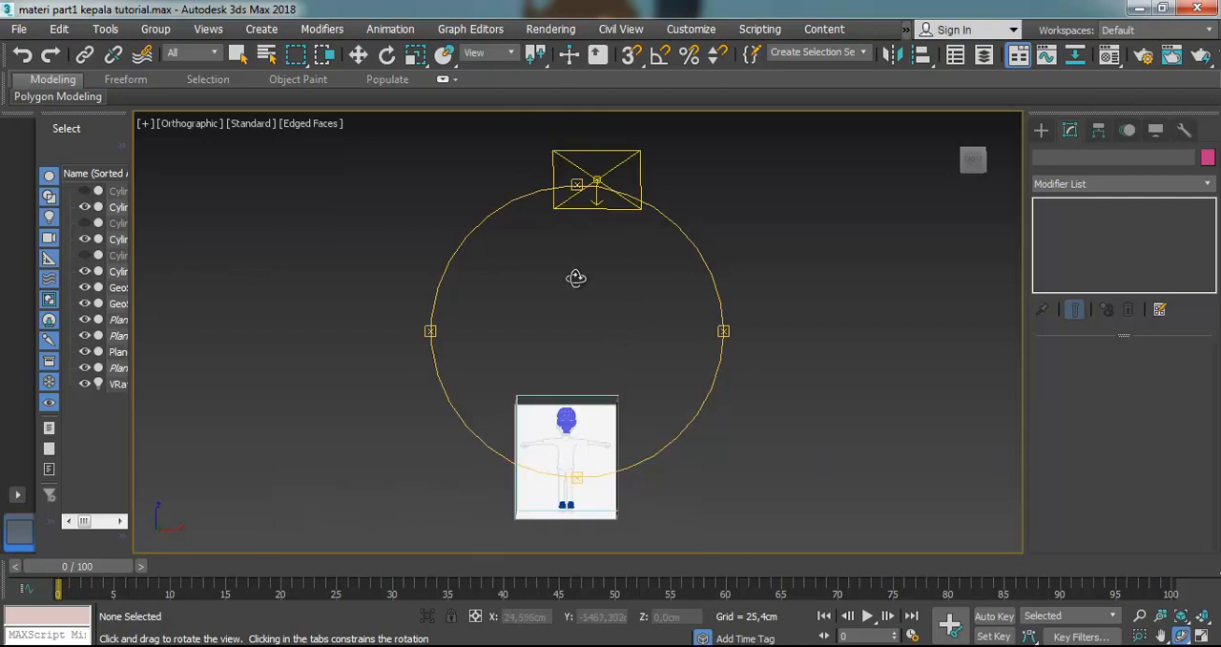
Select the head mesh and restore a Front view framed on the whole face
{"action": "left_click", "coordinate": [360, 55]}
{"action": "left_click", "coordinate": [565, 418]}
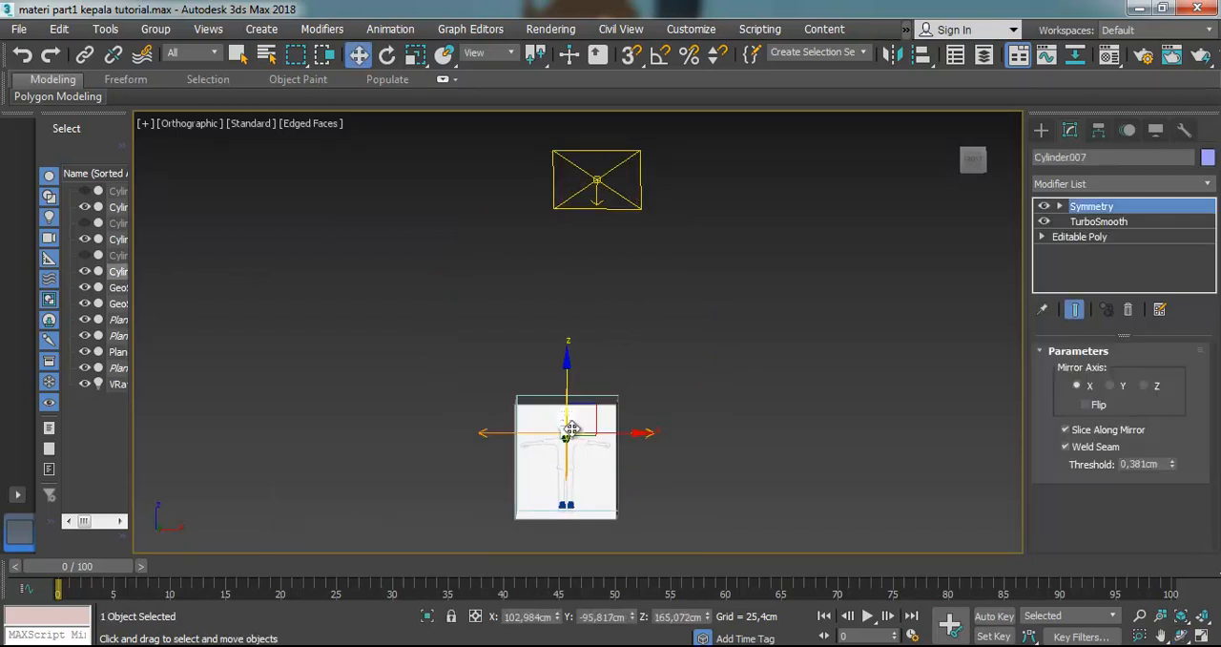
{"action": "key", "text": "z"}
{"action": "key", "text": "f"}
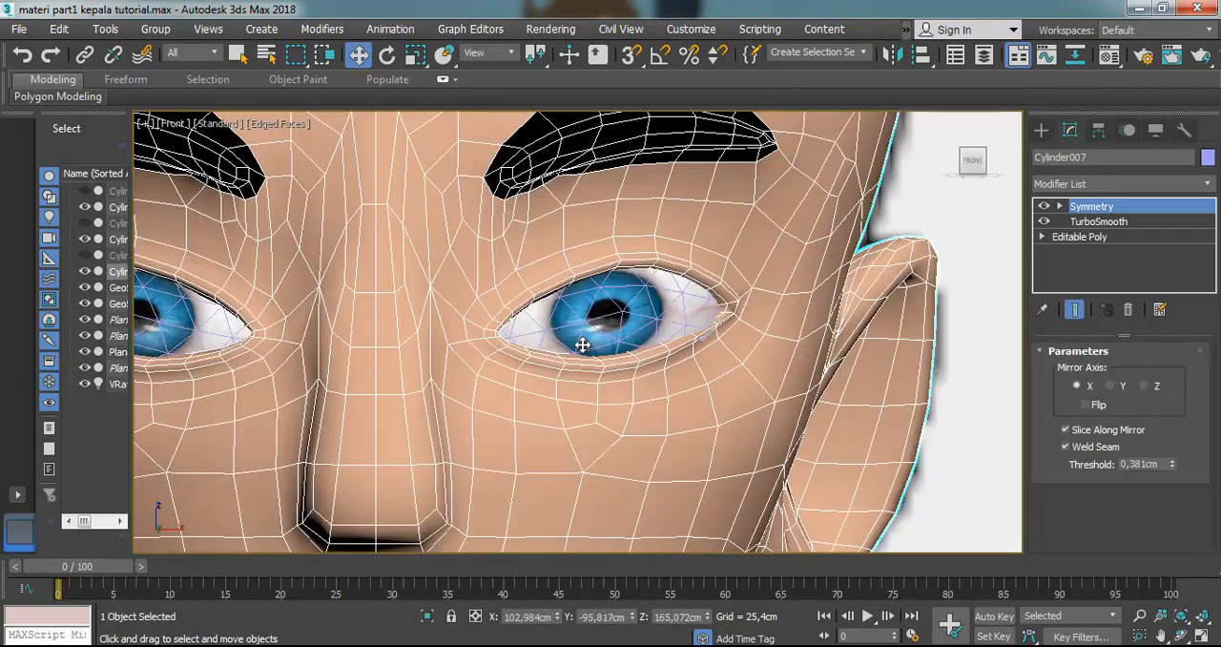
{"action": "key", "text": "z"}
{"action": "scroll", "coordinate": [582, 348], "scroll_direction": "down", "scroll_amount": 2}
{"action": "scroll", "coordinate": [587, 386], "scroll_direction": "up", "scroll_amount": 4}
{"action": "scroll", "coordinate": [587, 385], "scroll_direction": "up", "scroll_amount": 2}
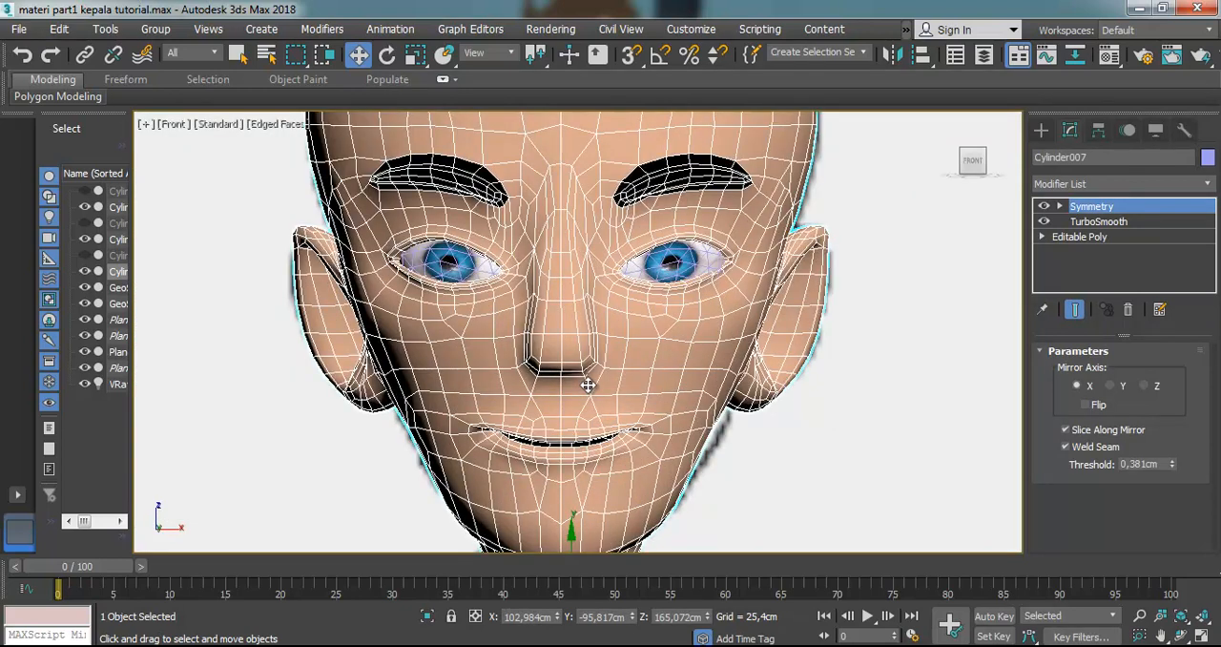
Turn off Edged Faces in the viewport and orbit to a three-quarter view of the finished face
{"action": "left_click", "coordinate": [287, 126]}
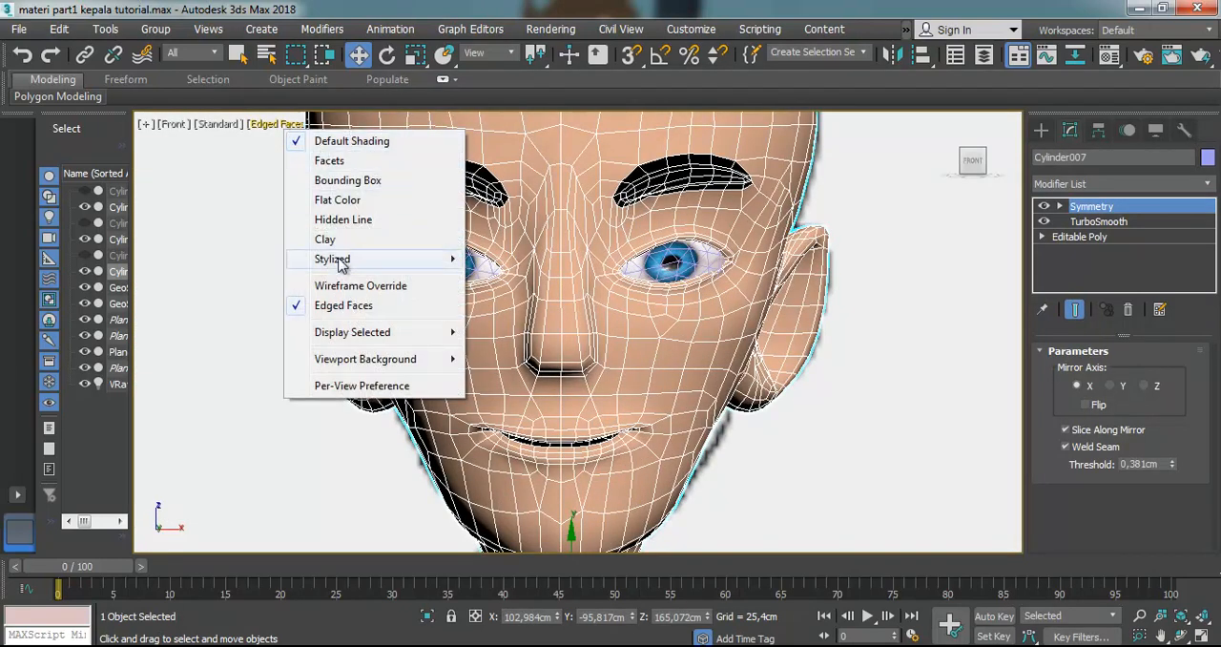
{"action": "left_click", "coordinate": [337, 307]}
{"action": "scroll", "coordinate": [494, 291], "scroll_direction": "down", "scroll_amount": 2}
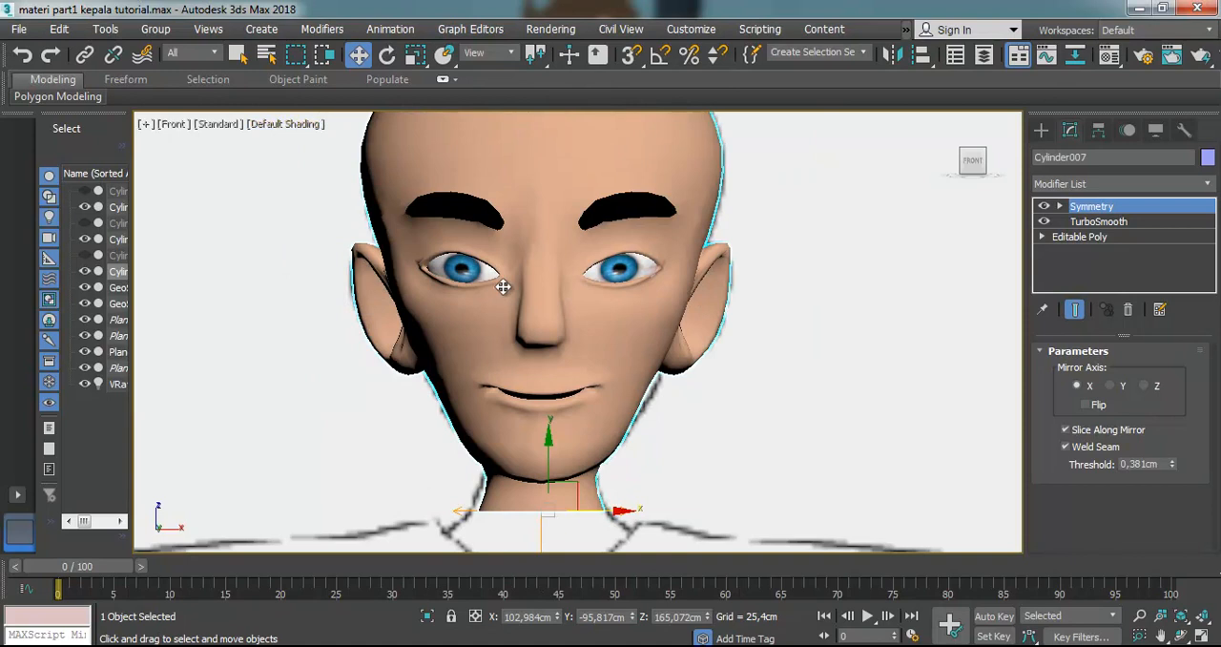
{"action": "scroll", "coordinate": [503, 286], "scroll_direction": "down", "scroll_amount": 2}
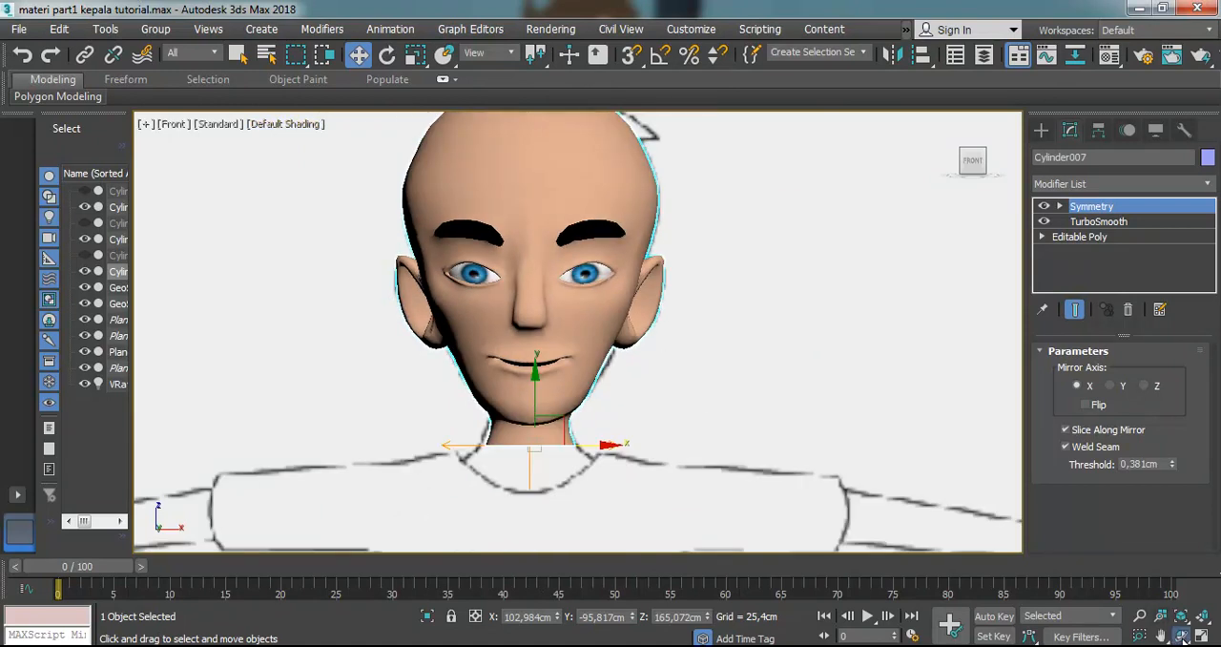
{"action": "key", "text": "ctrl+r"}
{"action": "left_click_drag", "start_coordinate": [486, 376], "coordinate": [458, 369]}
{"action": "scroll", "coordinate": [490, 359], "scroll_direction": "up", "scroll_amount": 2}
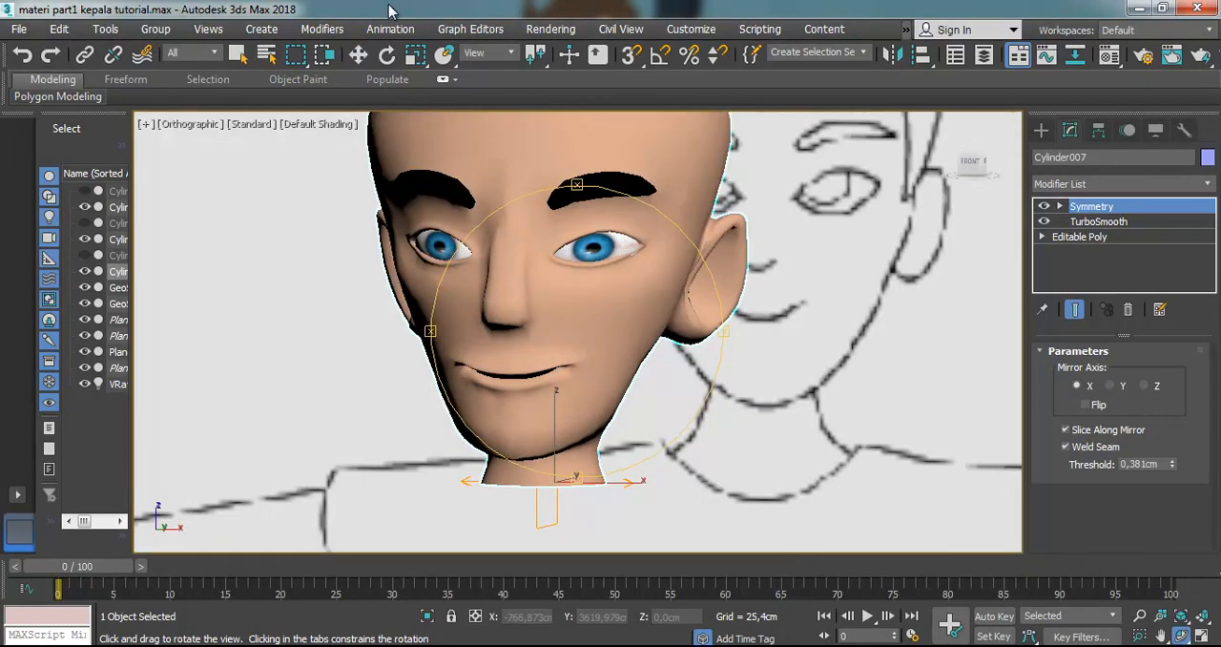
{"action": "left_click", "coordinate": [550, 29]}
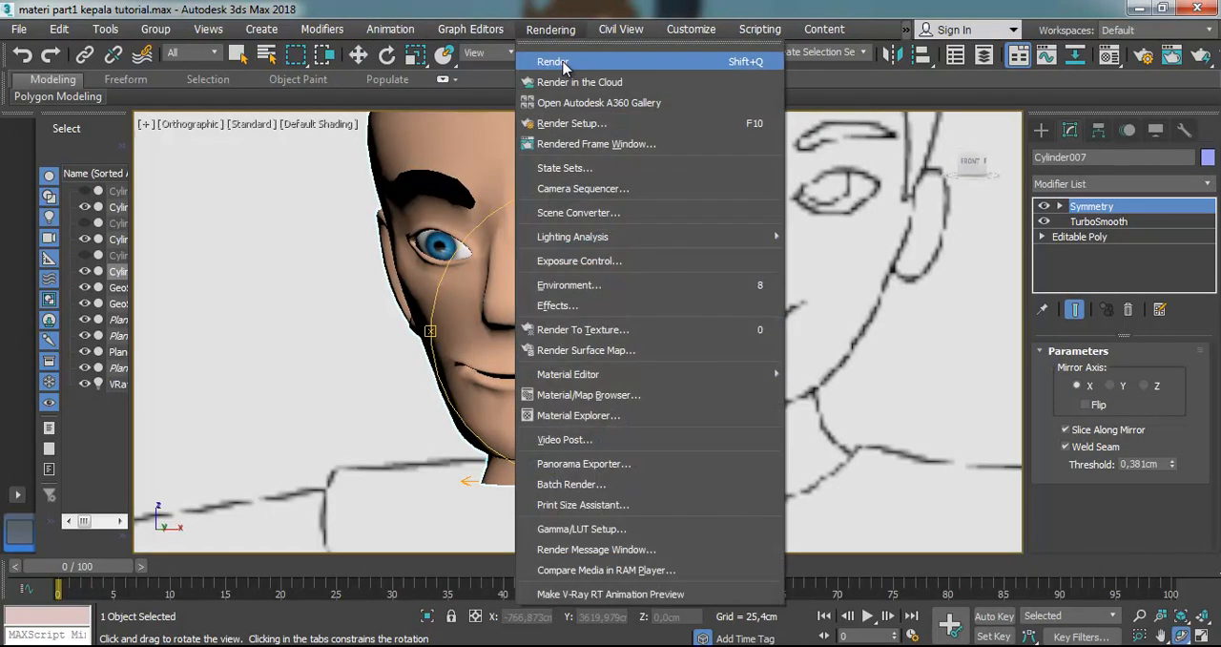
{"action": "left_click", "coordinate": [558, 63]}
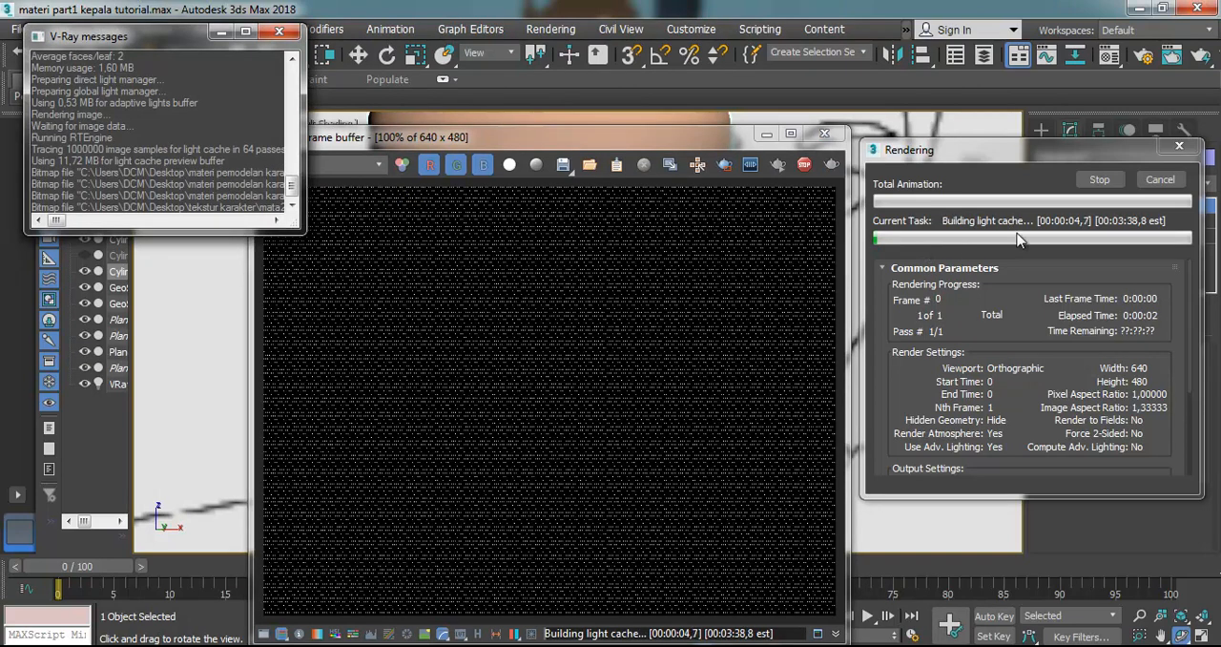
{"action": "left_click", "coordinate": [1156, 180]}
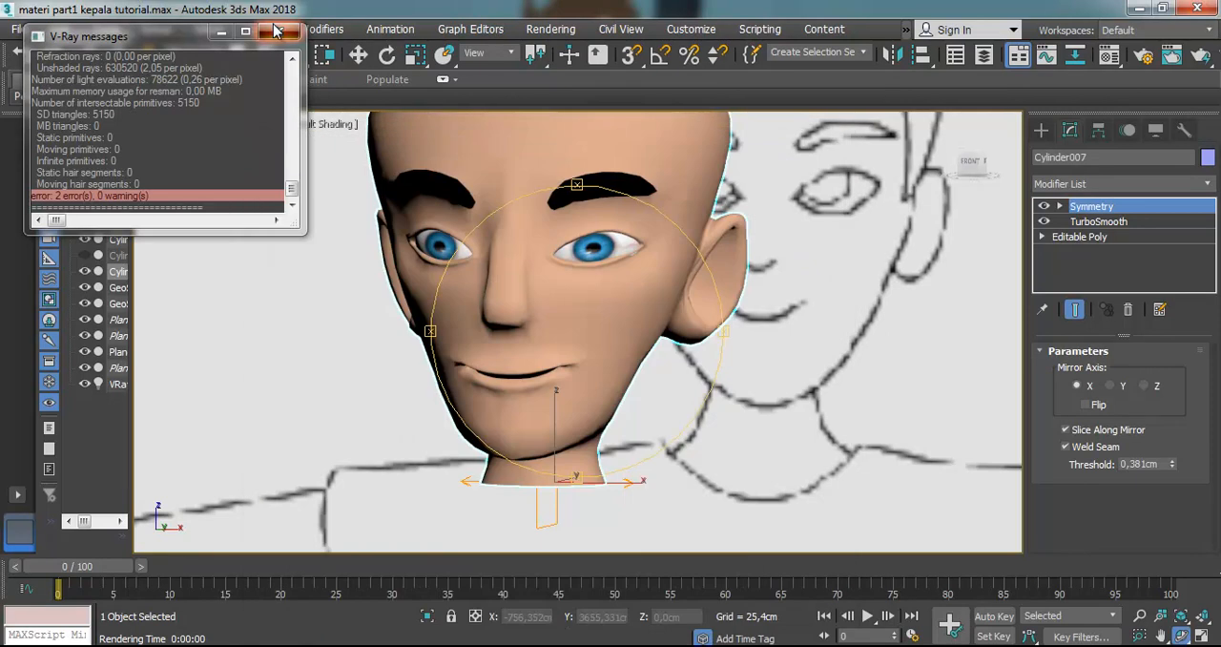
{"action": "left_click", "coordinate": [279, 31]}
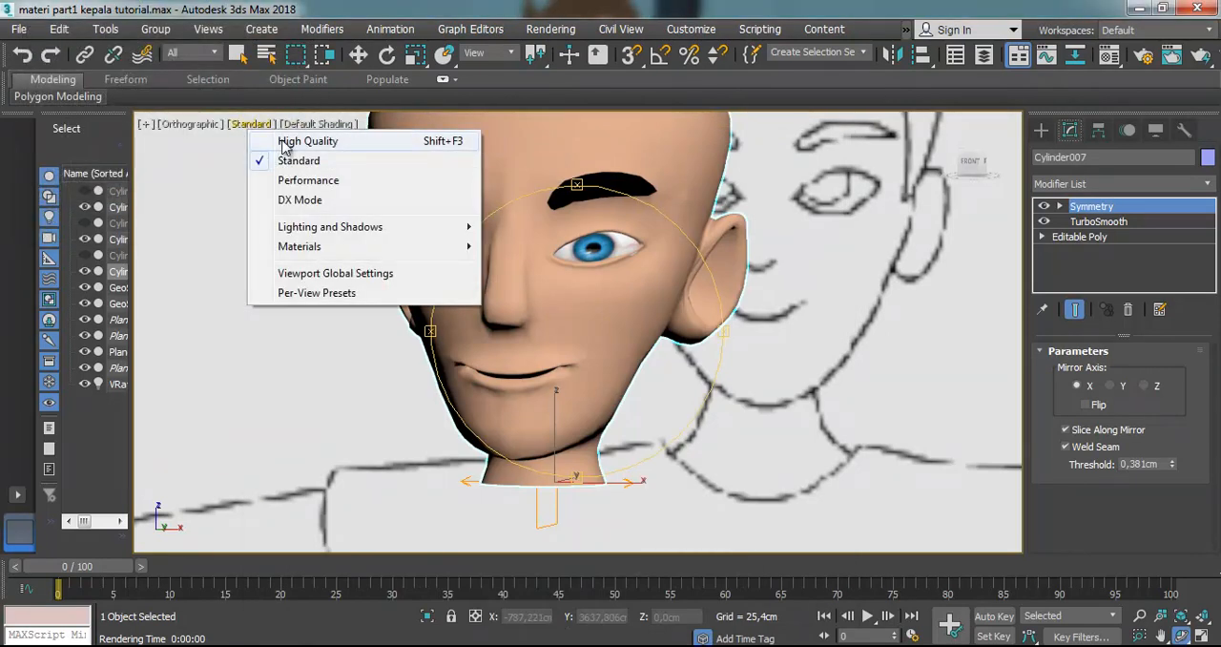
Try the High Quality viewport setting on the head and restore Standard
{"action": "left_click", "coordinate": [286, 143]}
{"action": "scroll", "coordinate": [553, 318], "scroll_direction": "down", "scroll_amount": 3}
{"action": "mouse_move", "coordinate": [559, 322]}
{"action": "left_mouse_down"}
{"action": "mouse_move", "coordinate": [469, 308]}
{"action": "mouse_move", "coordinate": [464, 286]}
{"action": "mouse_move", "coordinate": [580, 318]}
{"action": "left_mouse_up"}
{"action": "scroll", "coordinate": [563, 364], "scroll_direction": "up", "scroll_amount": 3}
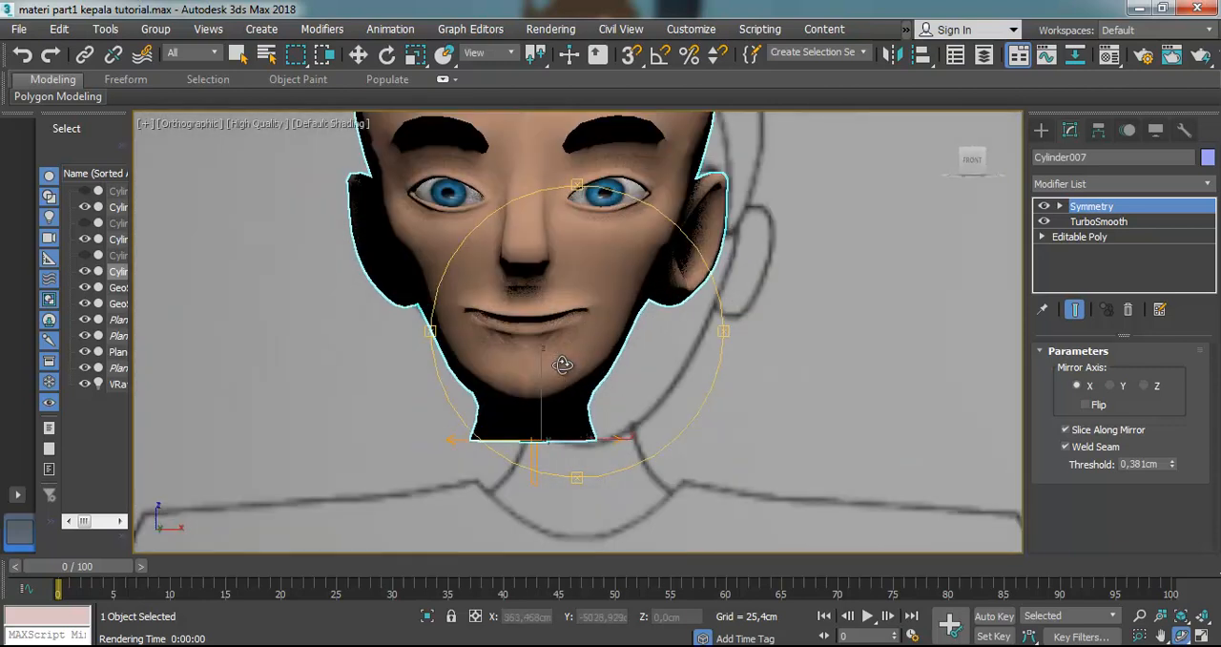
{"action": "left_click", "coordinate": [239, 123]}
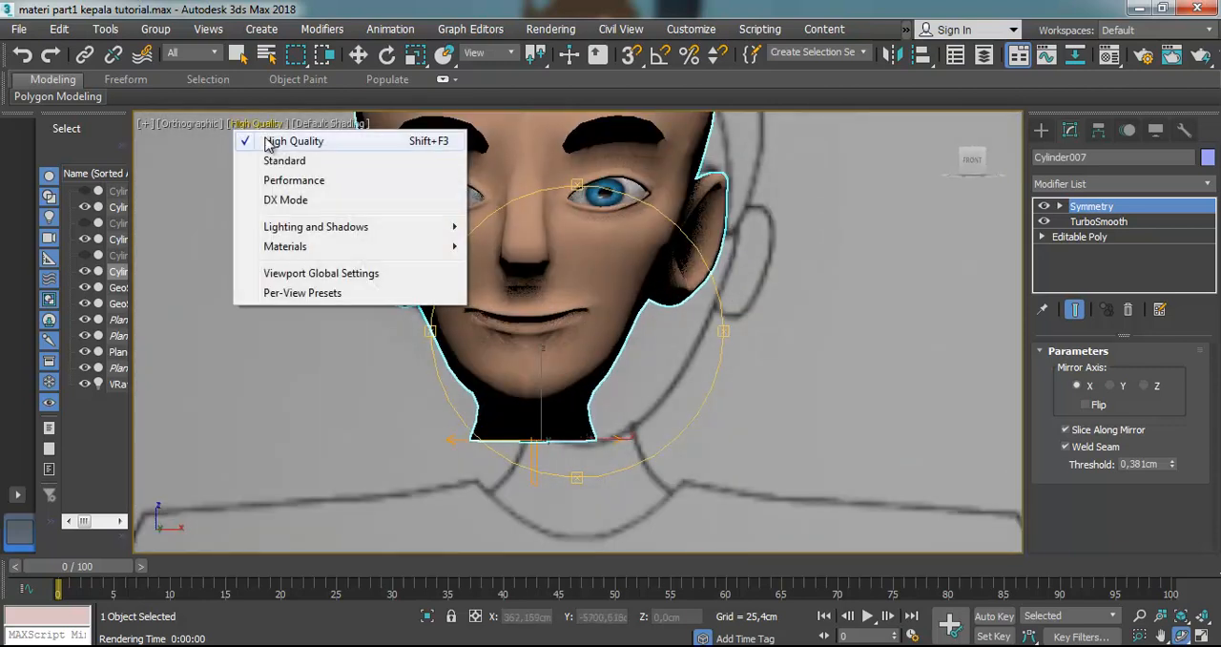
{"action": "left_click", "coordinate": [278, 162]}
Switch to the Left view of the head and turn on Edged Faces
{"action": "middle_click_drag", "start_coordinate": [535, 349], "coordinate": [724, 356], "text": "alt"}
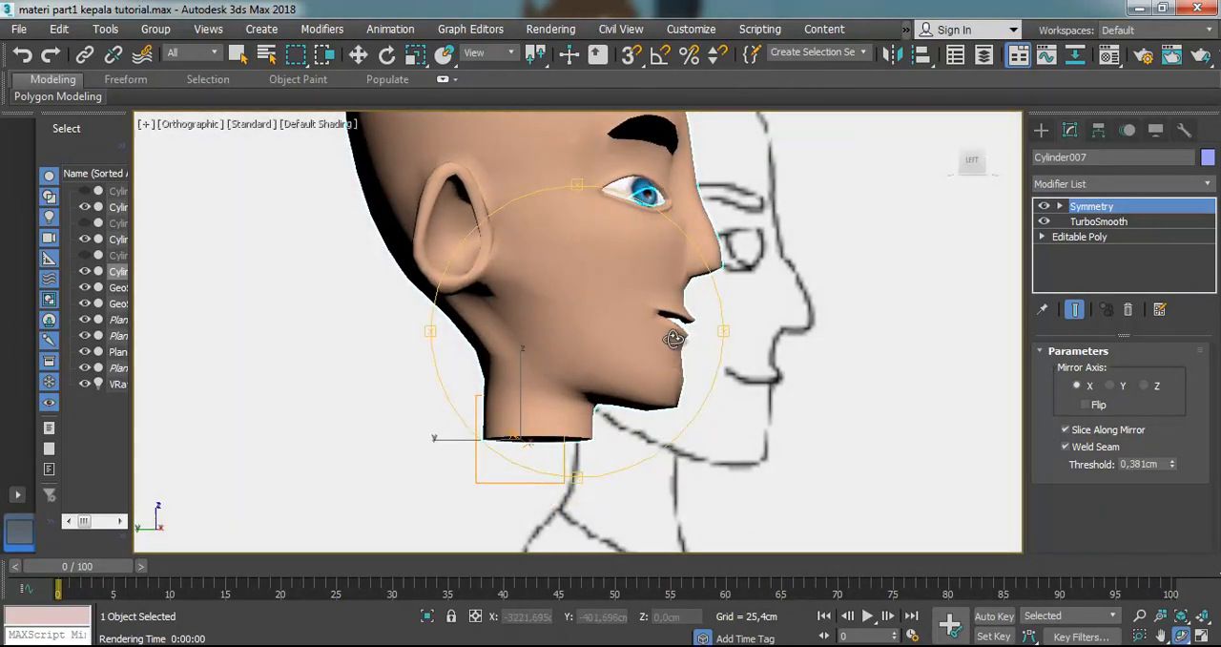
{"action": "key", "text": "l"}
{"action": "scroll", "coordinate": [711, 419], "scroll_direction": "up", "scroll_amount": 3}
{"action": "scroll", "coordinate": [719, 411], "scroll_direction": "down", "scroll_amount": 2}
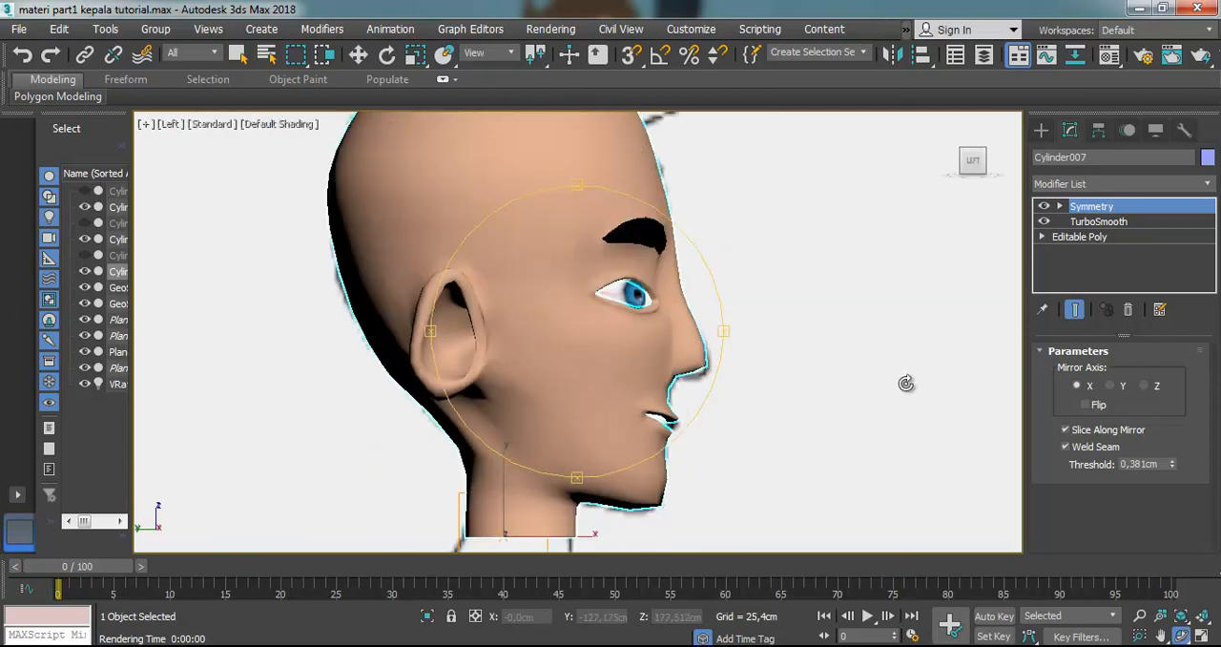
{"action": "left_click", "coordinate": [270, 127]}
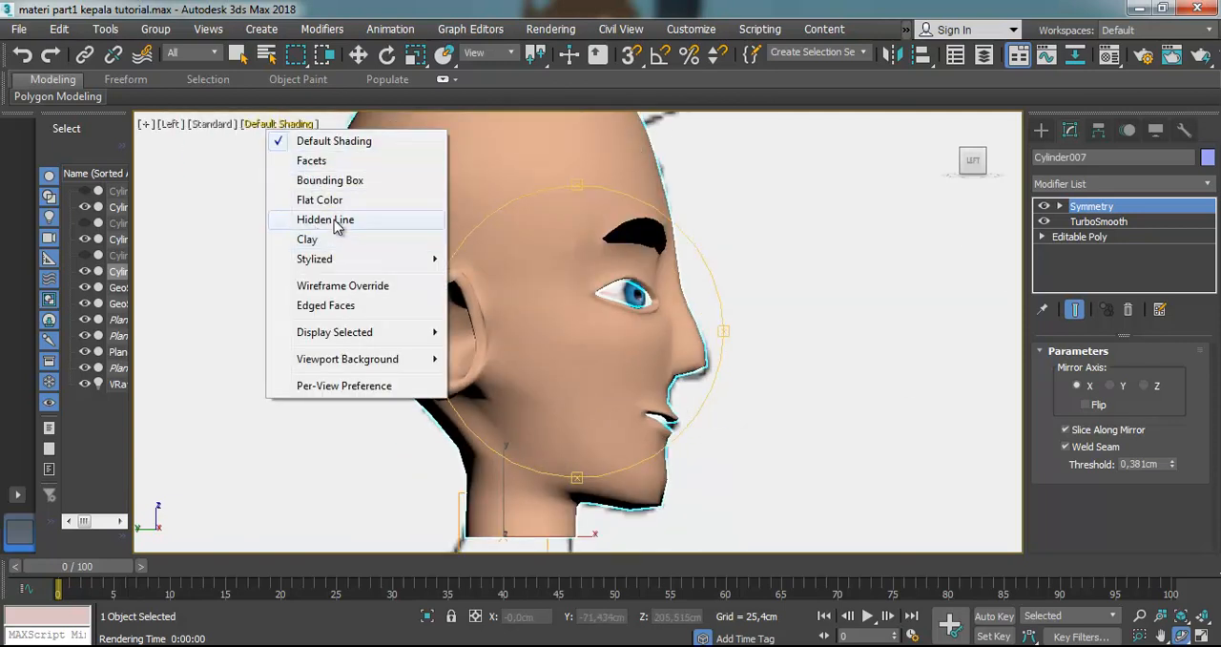
{"action": "left_click", "coordinate": [330, 305]}
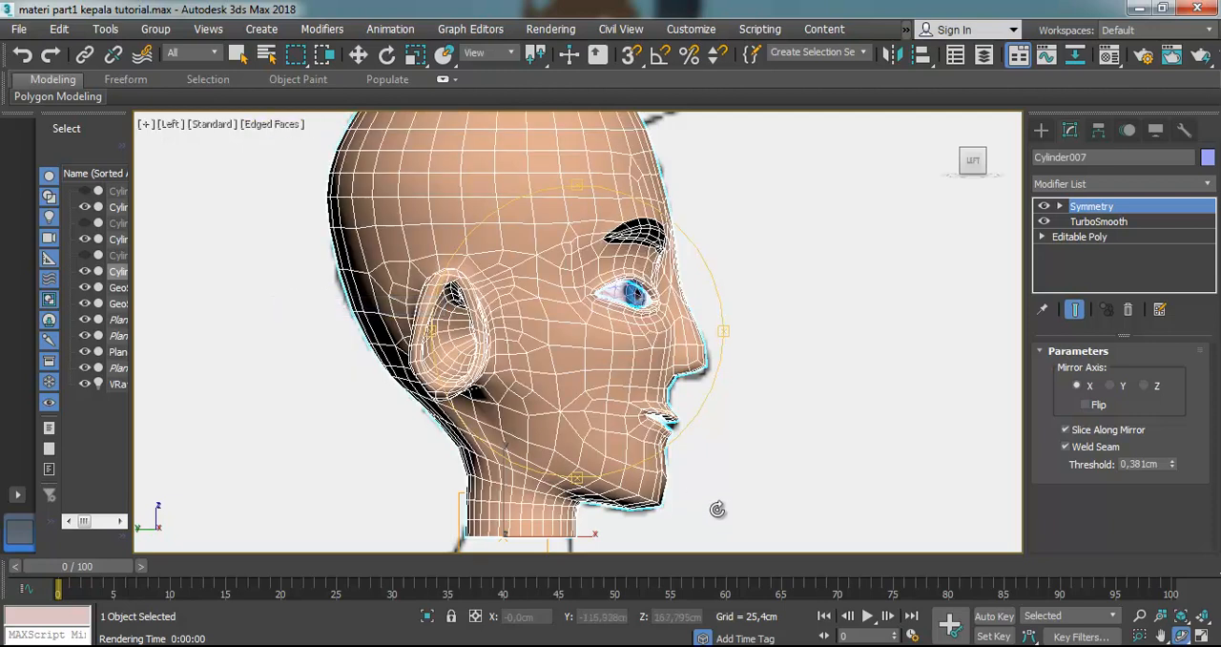
Enter Vertex level on the head's Editable Poly and select the cage vertices under the chin in the Left view
{"action": "left_click", "coordinate": [1043, 237]}
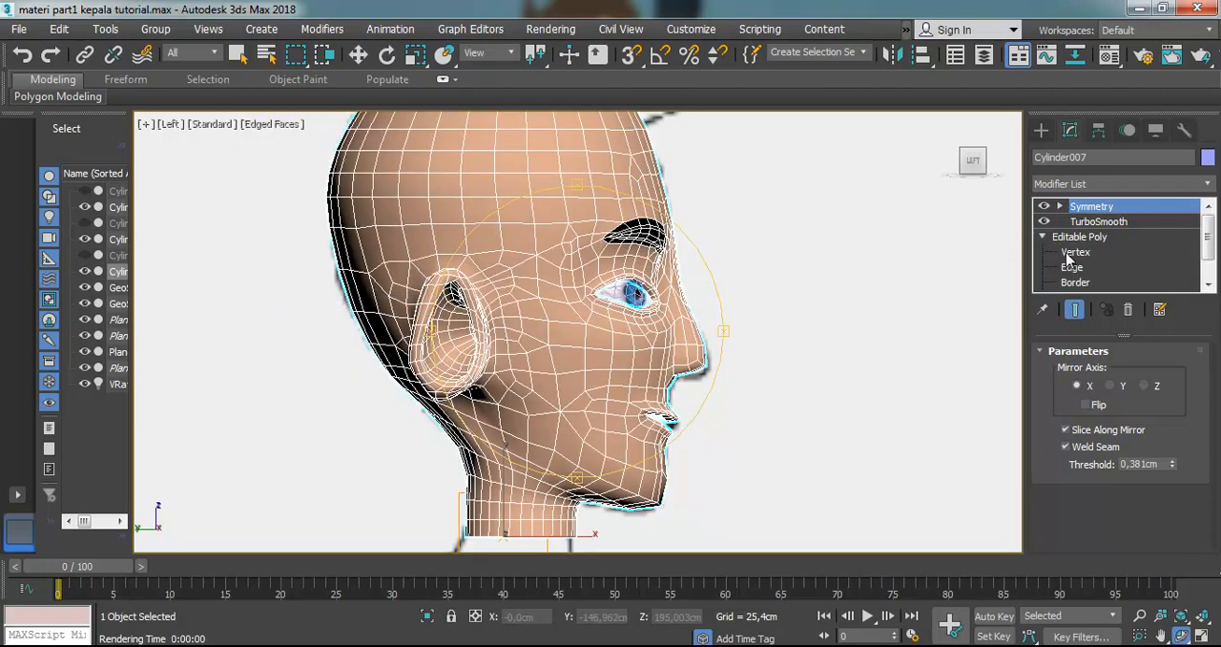
{"action": "left_click", "coordinate": [1075, 251]}
{"action": "key", "text": "w"}
{"action": "scroll", "coordinate": [672, 540], "scroll_direction": "up", "scroll_amount": 2}
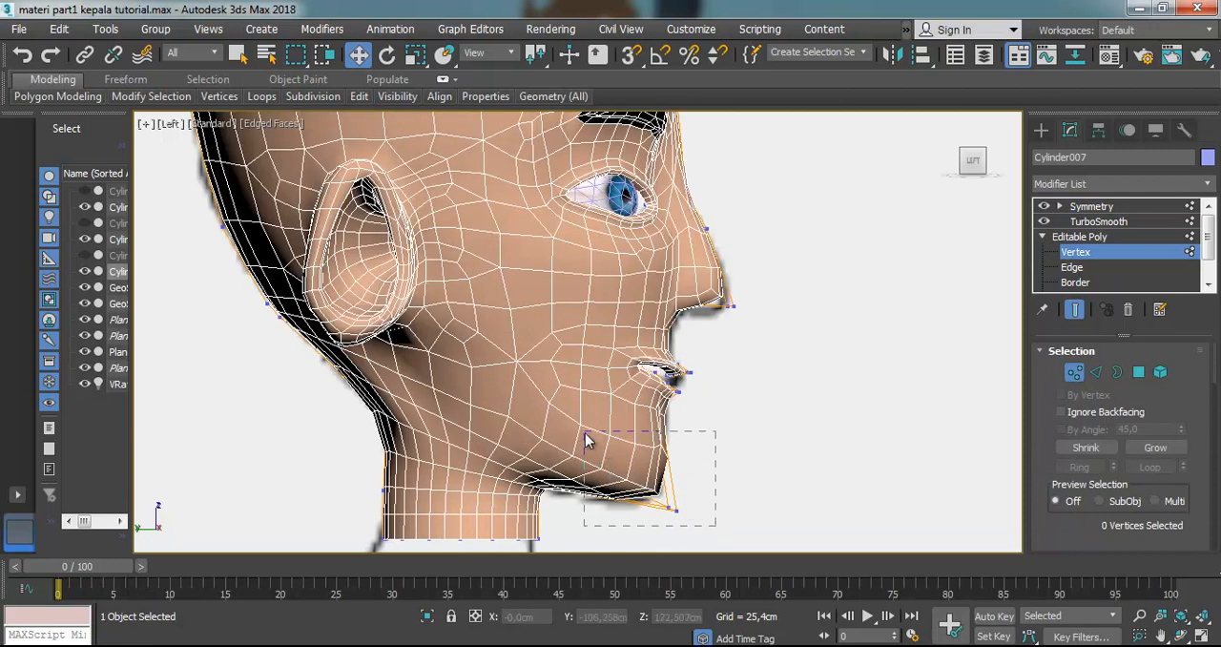
{"action": "left_click_drag", "start_coordinate": [589, 440], "coordinate": [592, 441]}
Try to scale the three selected chin vertices in the Front view
{"action": "key", "text": "f"}
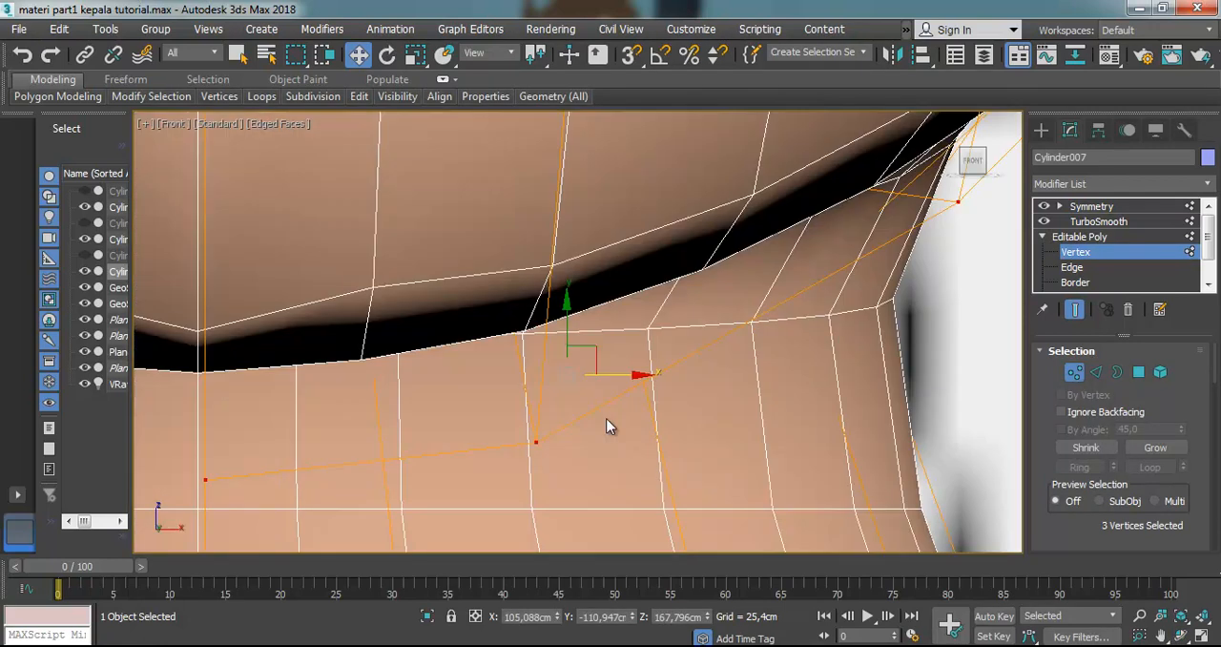
{"action": "scroll", "coordinate": [620, 343], "scroll_direction": "up", "scroll_amount": 2}
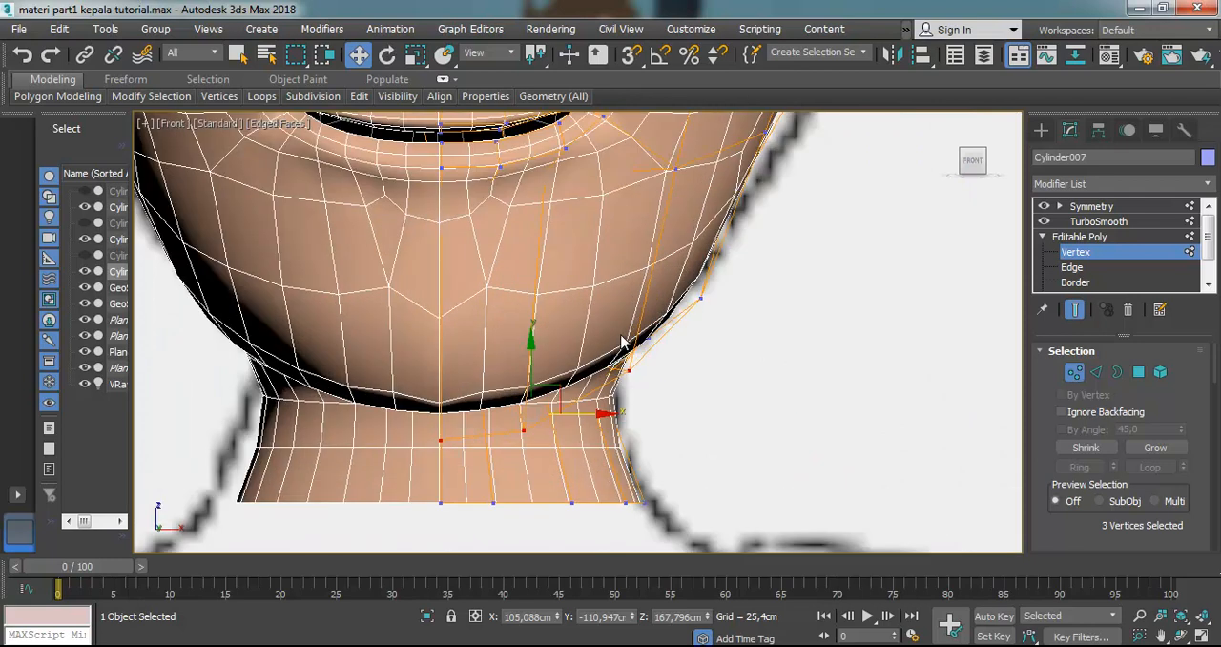
{"action": "scroll", "coordinate": [620, 342], "scroll_direction": "down", "scroll_amount": 2}
{"action": "left_click", "coordinate": [423, 57]}
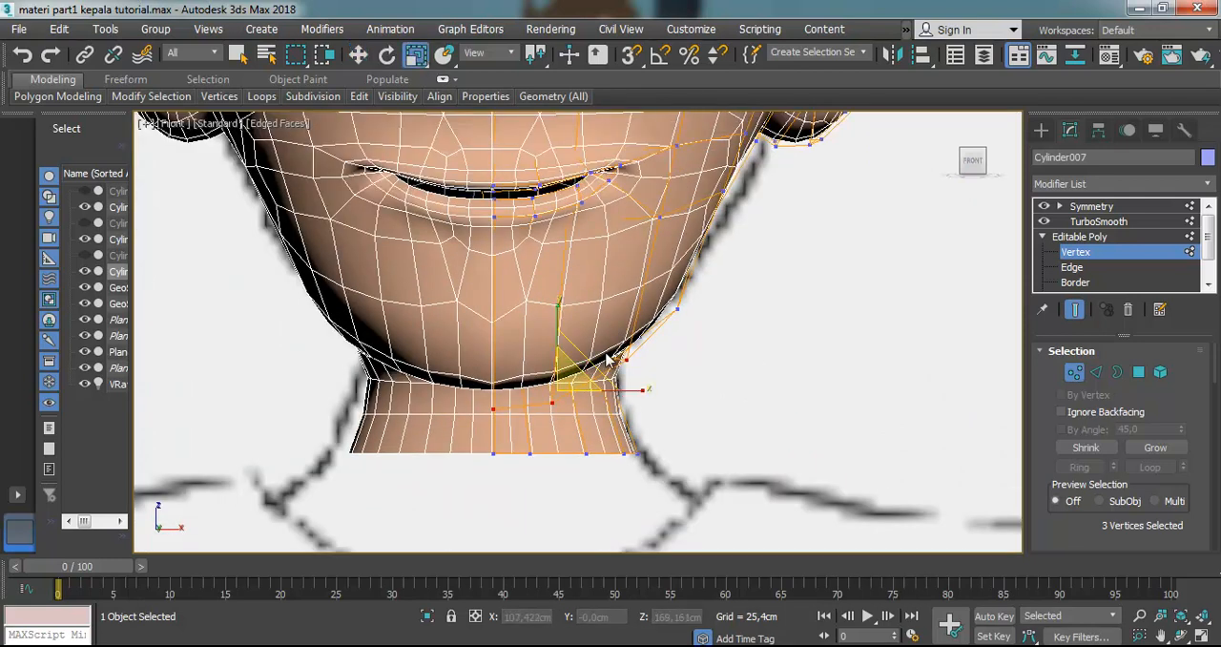
{"action": "left_click_drag", "start_coordinate": [632, 395], "coordinate": [610, 365]}
{"action": "key", "text": "ctrl+z"}
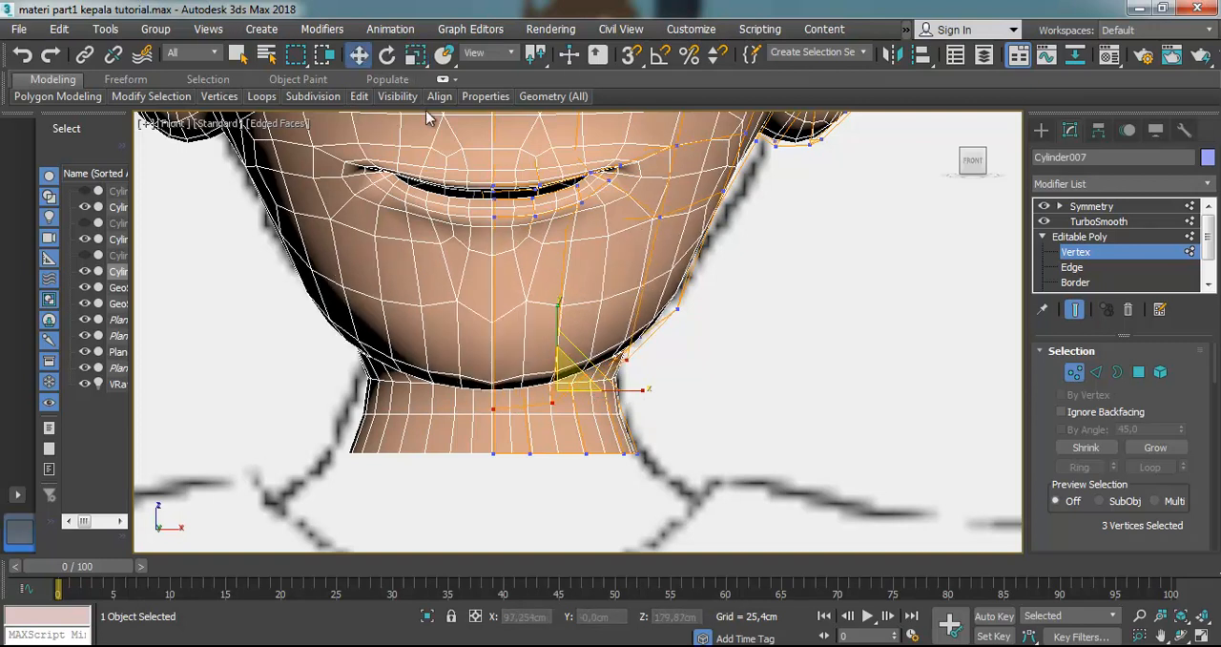
Select the side vertices of the lower jaw near the neck and move them slightly inward to narrow the jawline
{"action": "left_click", "coordinate": [358, 54]}
{"action": "left_click_drag", "start_coordinate": [574, 399], "coordinate": [583, 399]}
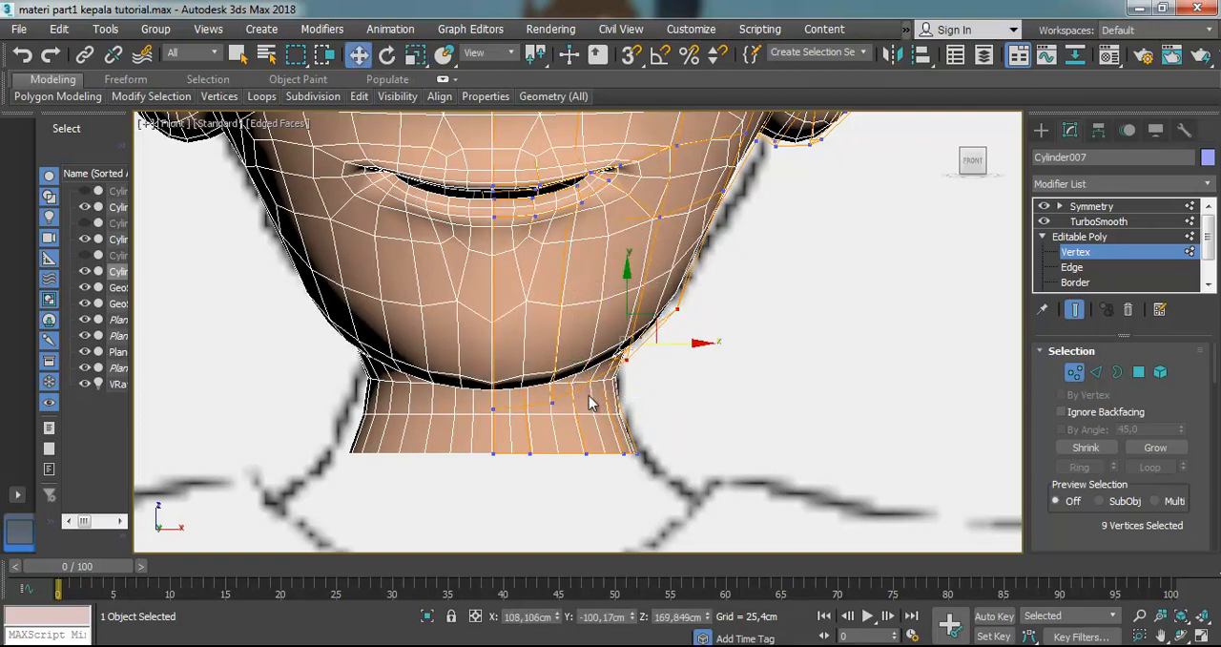
{"action": "left_click_drag", "start_coordinate": [707, 296], "coordinate": [665, 322]}
{"action": "left_click_drag", "start_coordinate": [626, 355], "coordinate": [626, 355]}
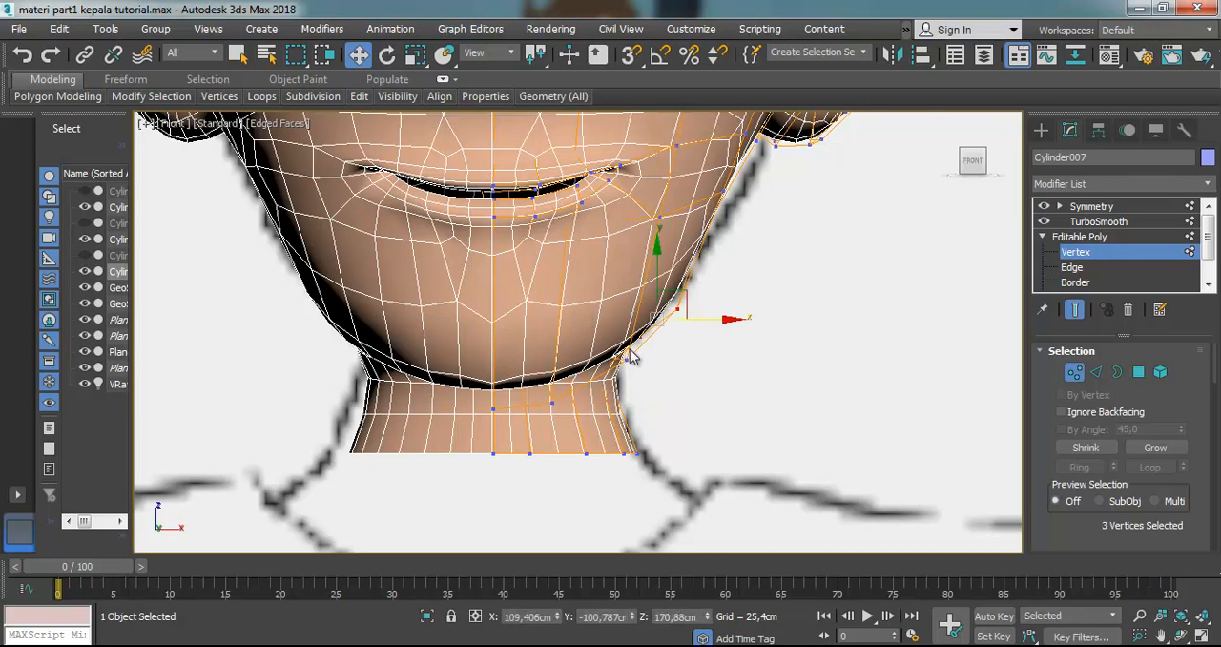
{"action": "left_click_drag", "start_coordinate": [678, 321], "coordinate": [655, 320]}
{"action": "left_click_drag", "start_coordinate": [668, 250], "coordinate": [780, 252]}
{"action": "left_click", "coordinate": [674, 347]}
{"action": "left_click_drag", "start_coordinate": [659, 345], "coordinate": [638, 357]}
{"action": "scroll", "coordinate": [636, 367], "scroll_direction": "down", "scroll_amount": 5}
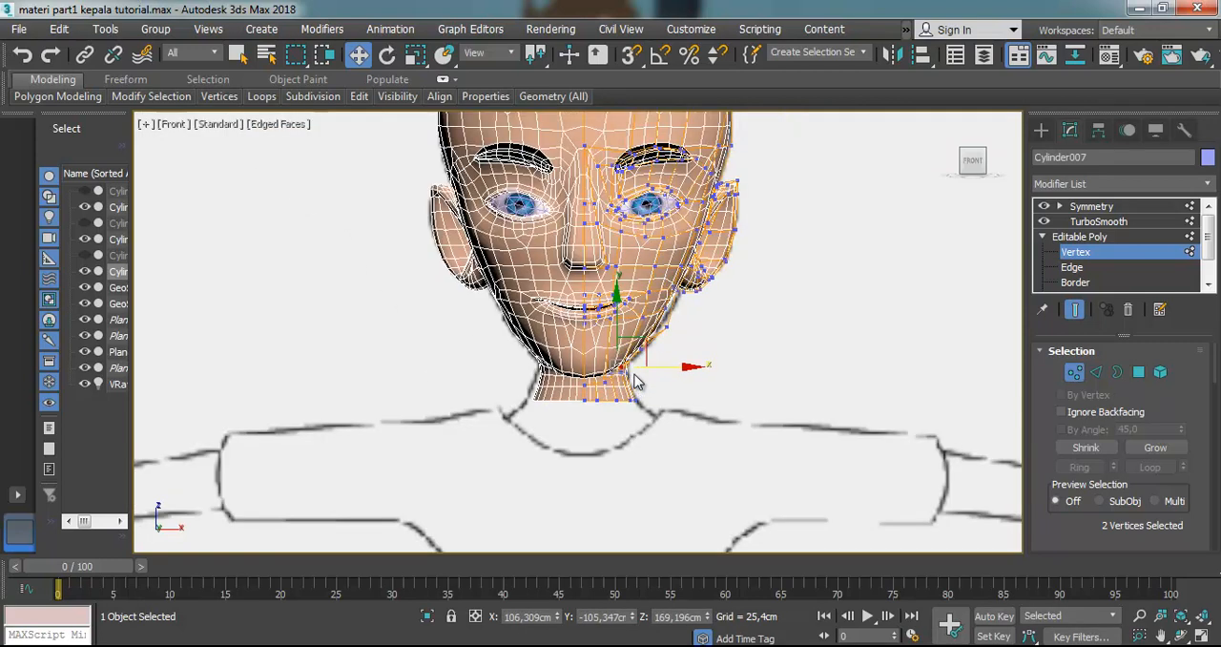
Move the single jaw vertex below the ear slightly outward, to about 112.6 cm on X
{"action": "scroll", "coordinate": [702, 320], "scroll_direction": "up", "scroll_amount": 6}
{"action": "left_click_drag", "start_coordinate": [603, 299], "coordinate": [605, 301]}
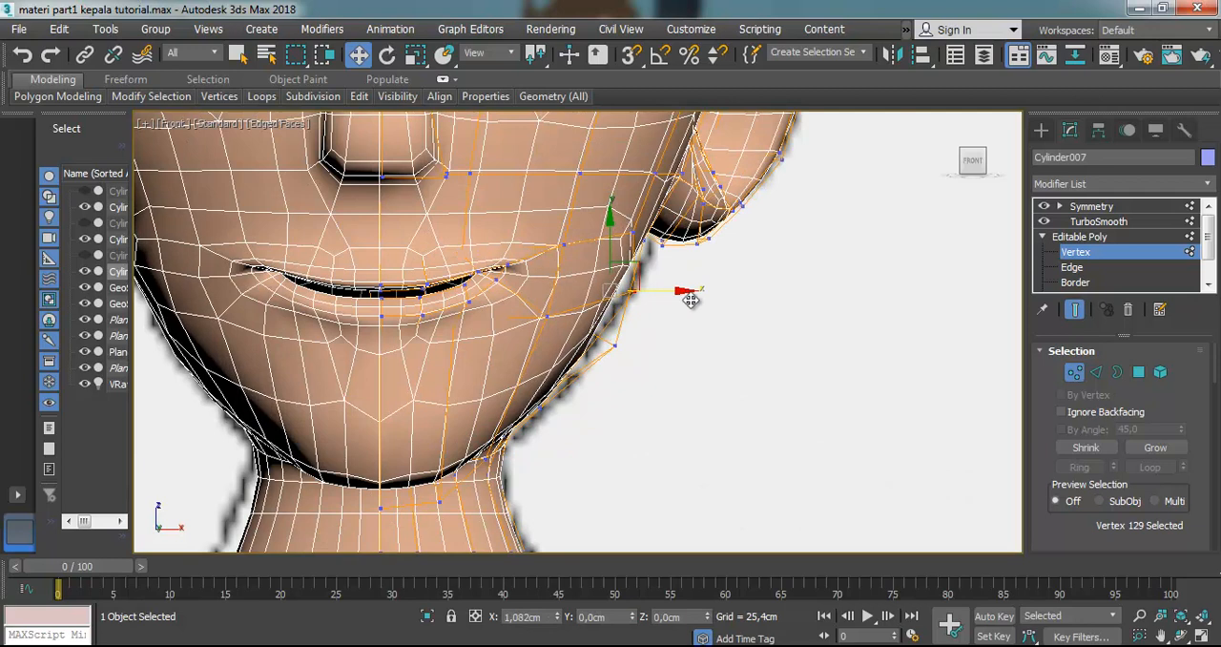
{"action": "left_click_drag", "start_coordinate": [680, 259], "coordinate": [596, 308]}
{"action": "left_click_drag", "start_coordinate": [662, 290], "coordinate": [658, 342]}
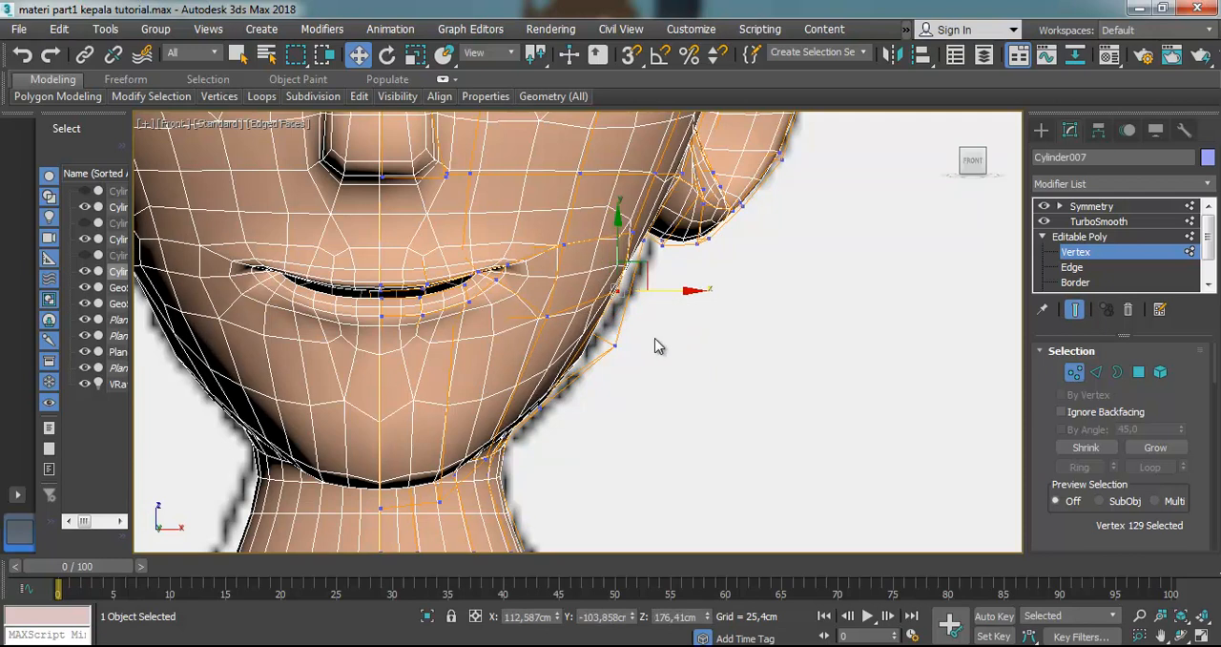
{"action": "scroll", "coordinate": [658, 342], "scroll_direction": "down", "scroll_amount": 5}
Return to the Symmetry level of the modifier stack, deselect the head and turn off Edged Faces
{"action": "left_click", "coordinate": [1090, 206]}
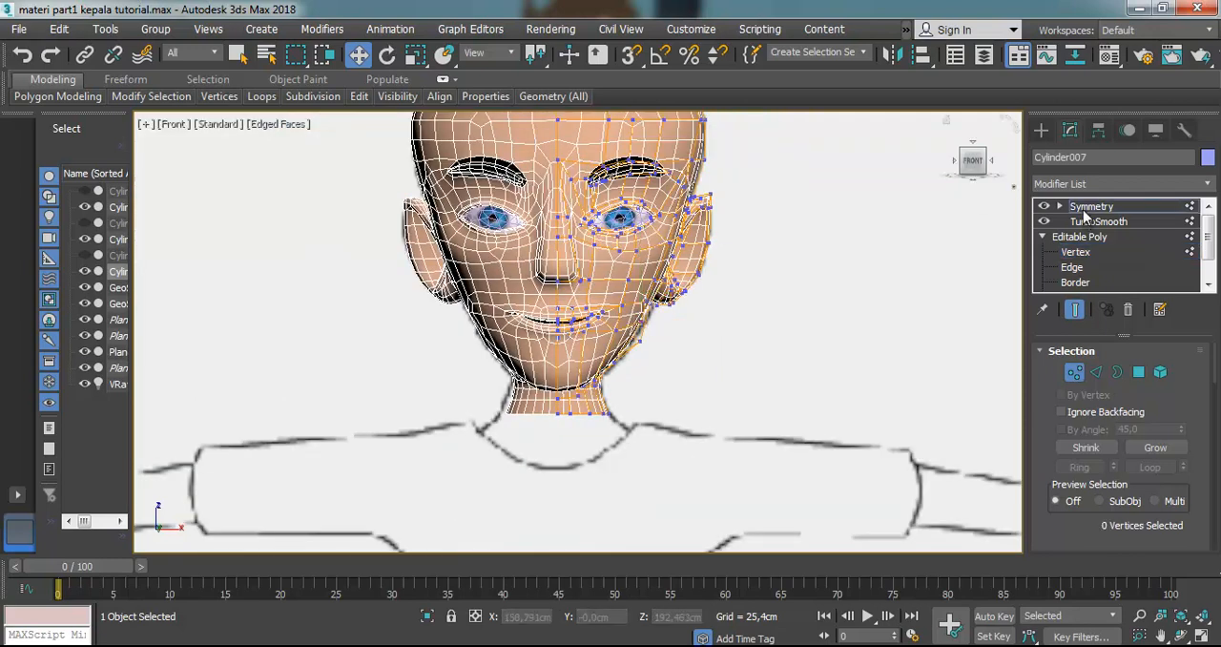
{"action": "left_click", "coordinate": [814, 271]}
{"action": "left_click", "coordinate": [270, 125]}
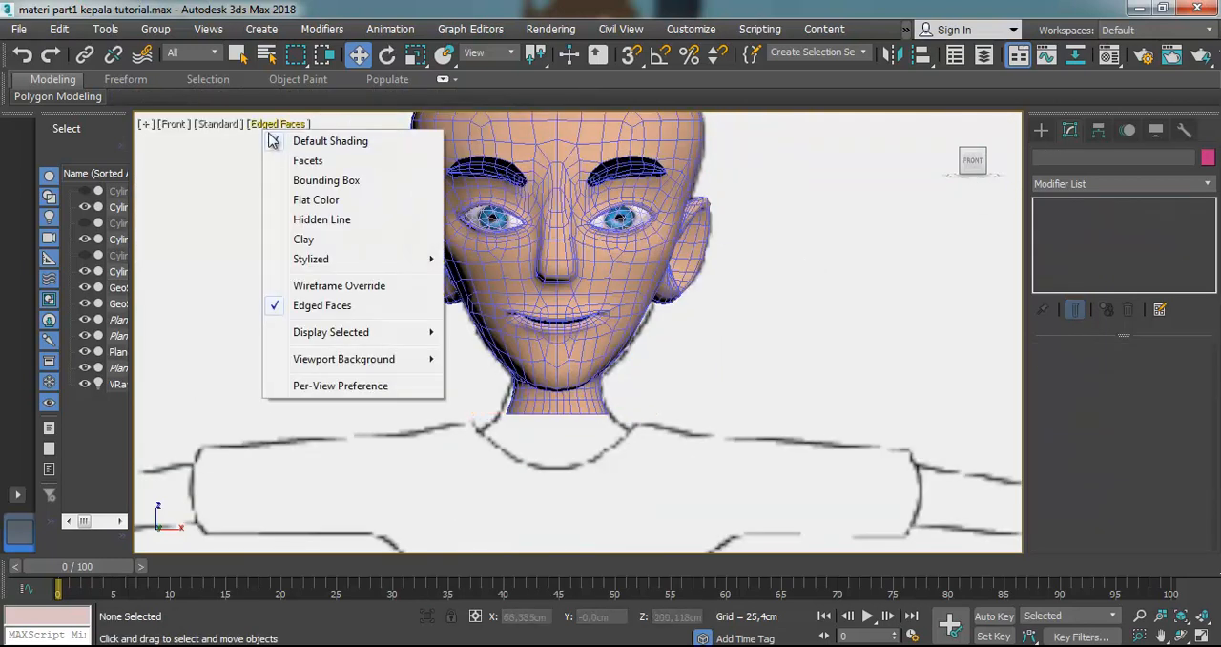
{"action": "left_click", "coordinate": [312, 303]}
Examine the adjusted jawline and whole head from the front and from a three-quarter angle
{"action": "scroll", "coordinate": [532, 276], "scroll_direction": "down", "scroll_amount": 4}
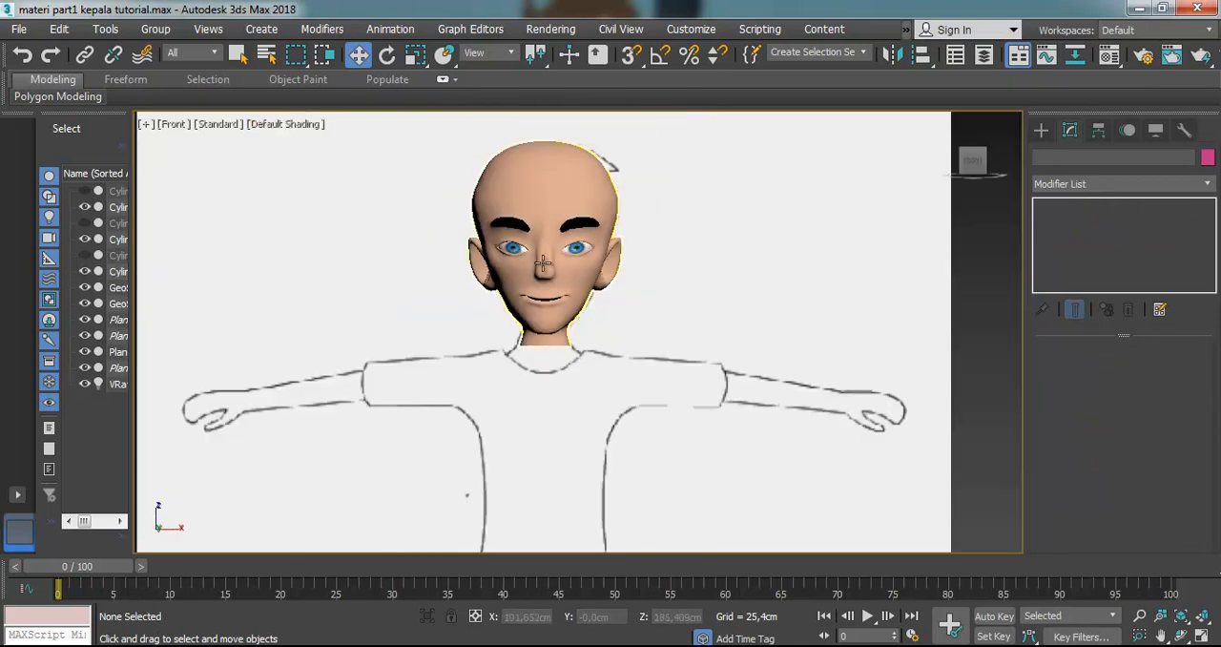
{"action": "scroll", "coordinate": [549, 204], "scroll_direction": "up", "scroll_amount": 4}
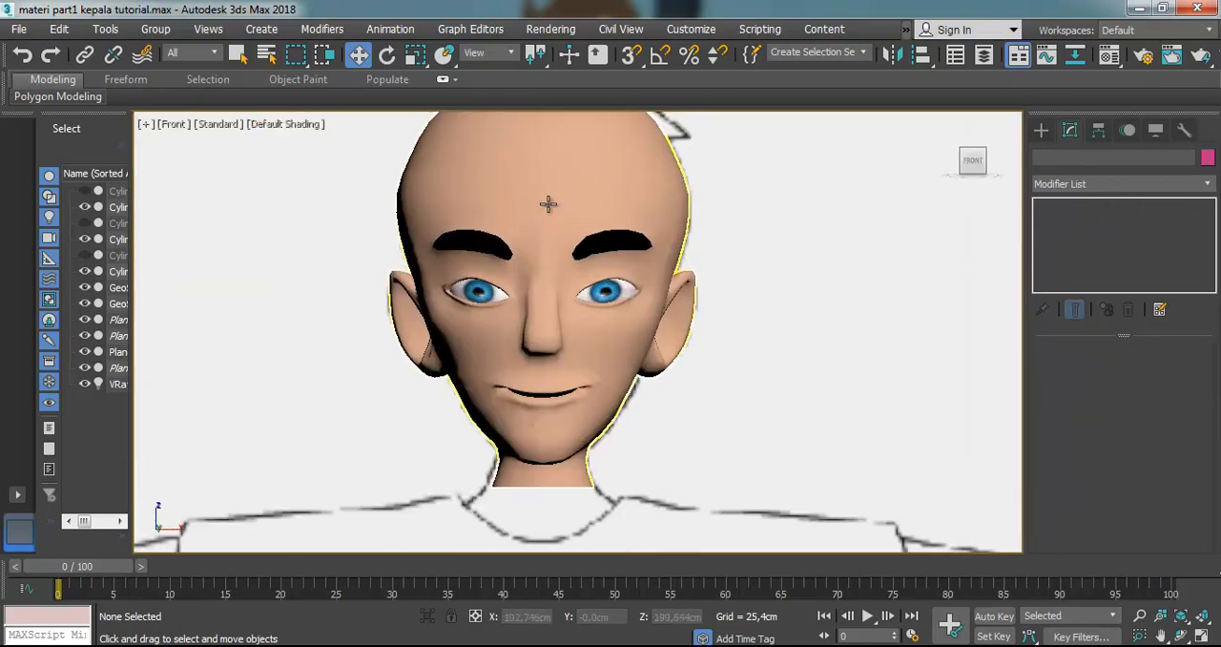
{"action": "left_click", "coordinate": [1180, 635]}
{"action": "left_click_drag", "start_coordinate": [570, 424], "coordinate": [583, 397]}
{"action": "scroll", "coordinate": [649, 446], "scroll_direction": "up", "scroll_amount": 8}
{"action": "left_click_drag", "start_coordinate": [654, 436], "coordinate": [675, 437]}
{"action": "scroll", "coordinate": [640, 437], "scroll_direction": "down", "scroll_amount": 7}
{"action": "scroll", "coordinate": [597, 434], "scroll_direction": "up", "scroll_amount": 6}
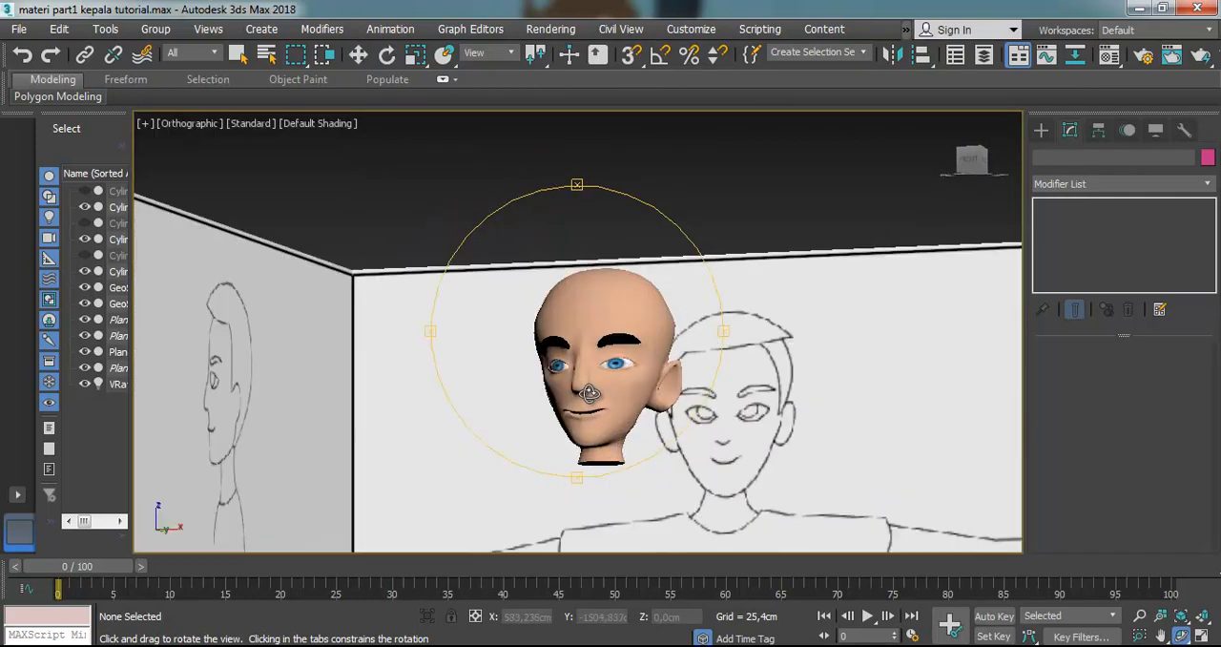
Select the head mesh and inspect the face, ear and neck at several zoom levels, orbiting further toward its side
{"action": "left_click", "coordinate": [359, 55]}
{"action": "left_click", "coordinate": [577, 367]}
{"action": "scroll", "coordinate": [591, 383], "scroll_direction": "up", "scroll_amount": 5}
{"action": "scroll", "coordinate": [591, 382], "scroll_direction": "up", "scroll_amount": 3}
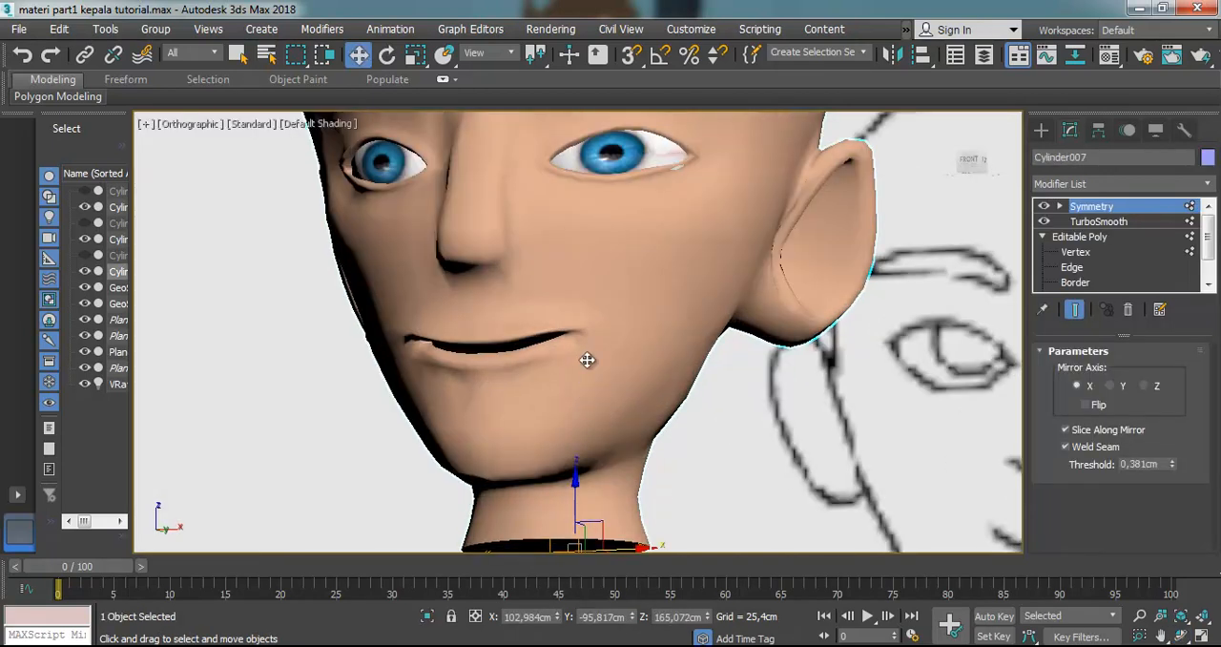
{"action": "scroll", "coordinate": [583, 358], "scroll_direction": "down", "scroll_amount": 8}
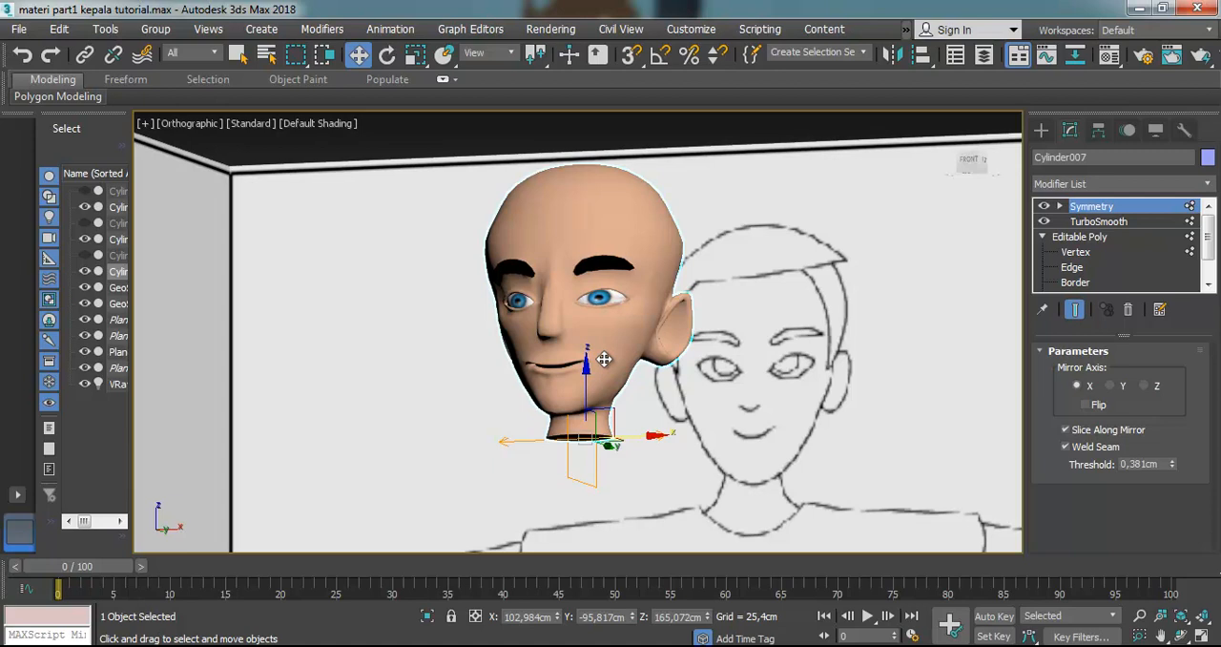
{"action": "scroll", "coordinate": [559, 235], "scroll_direction": "up", "scroll_amount": 5}
{"action": "scroll", "coordinate": [559, 242], "scroll_direction": "down", "scroll_amount": 6}
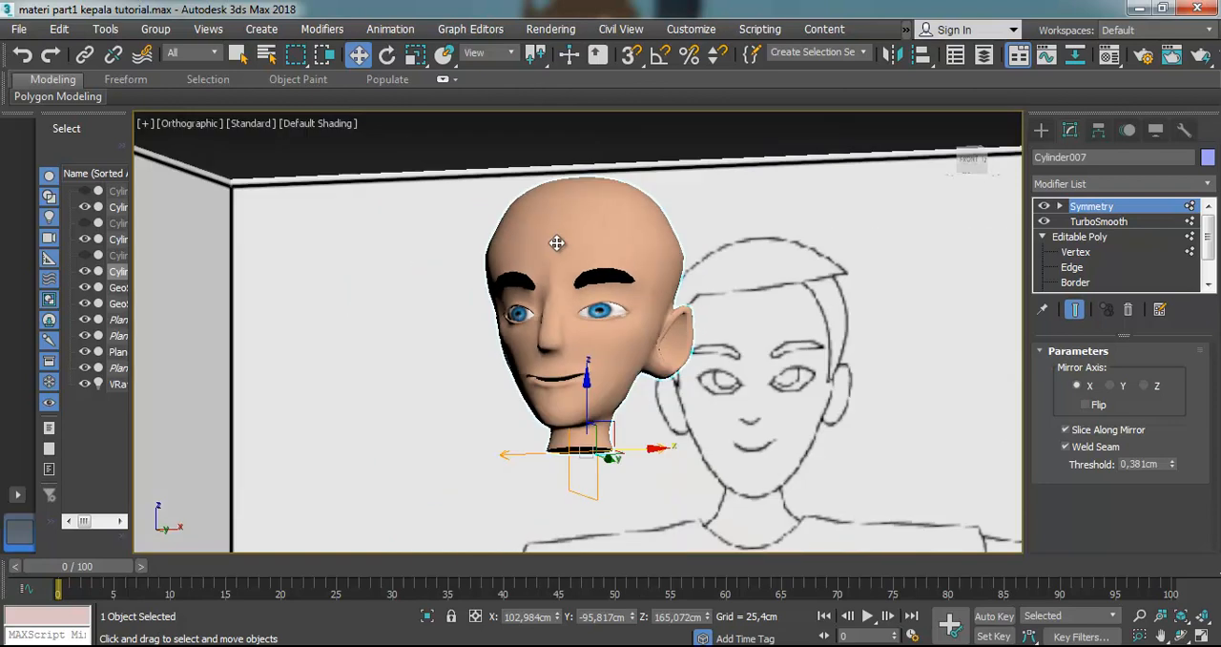
{"action": "scroll", "coordinate": [572, 326], "scroll_direction": "up", "scroll_amount": 2}
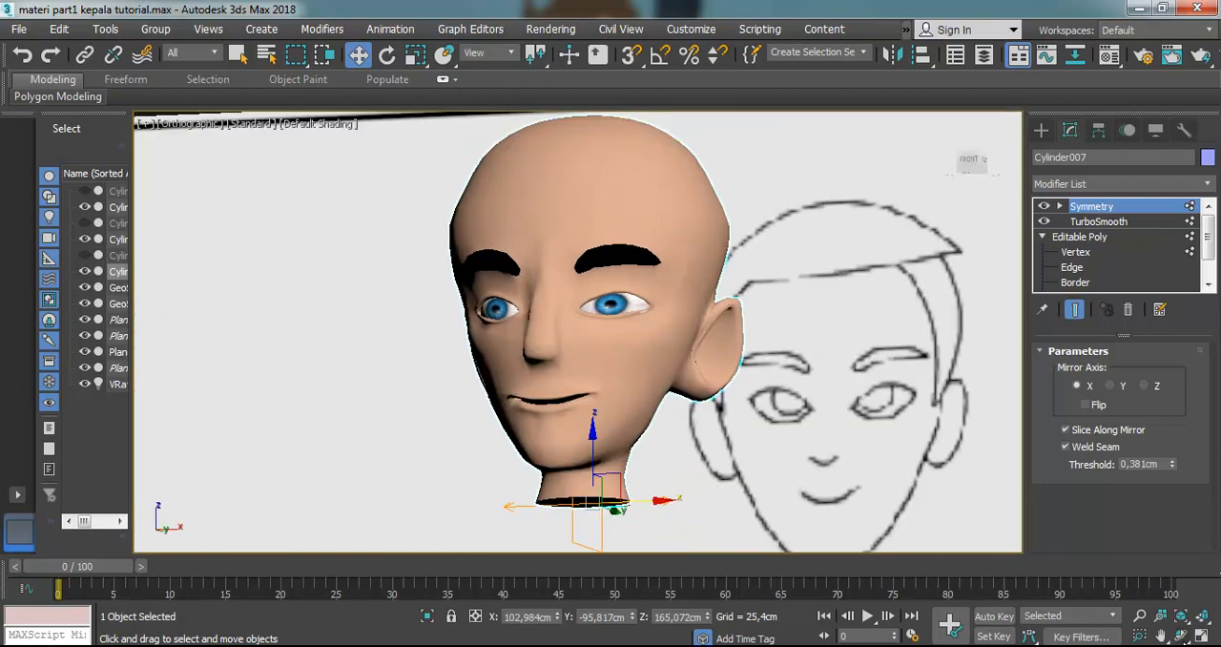
{"action": "key", "text": "ctrl+r"}
{"action": "left_click_drag", "start_coordinate": [652, 331], "coordinate": [531, 354]}
{"action": "scroll", "coordinate": [531, 358], "scroll_direction": "down", "scroll_amount": 5}
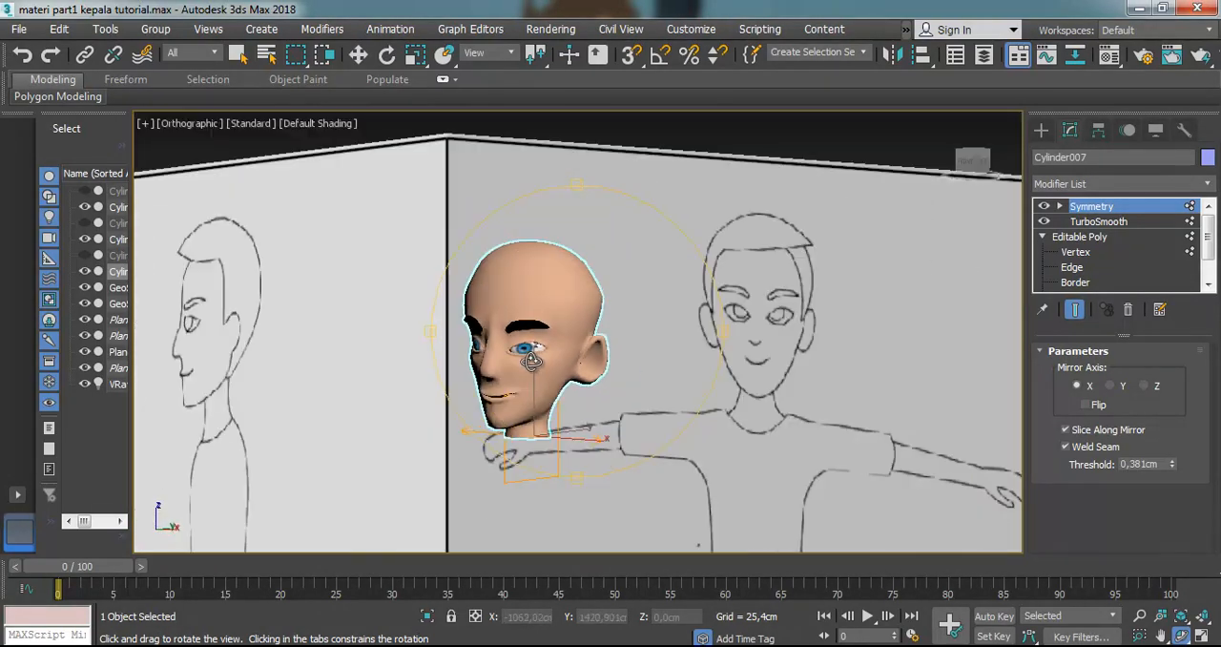
{"action": "scroll", "coordinate": [541, 364], "scroll_direction": "up", "scroll_amount": 5}
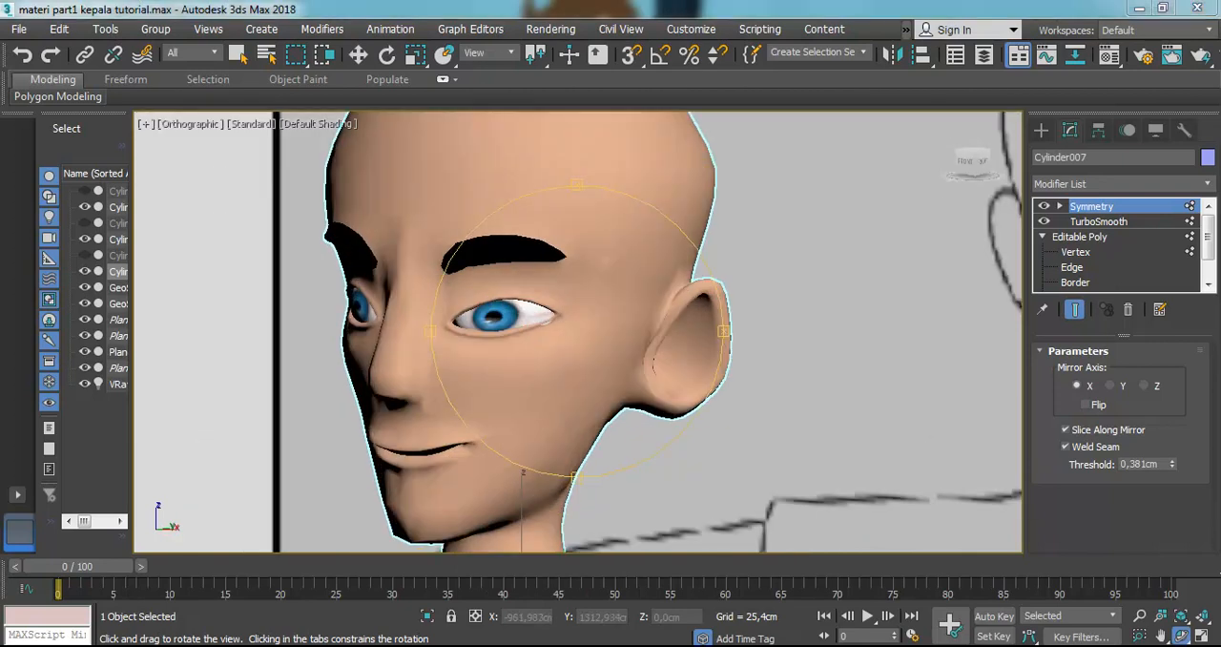